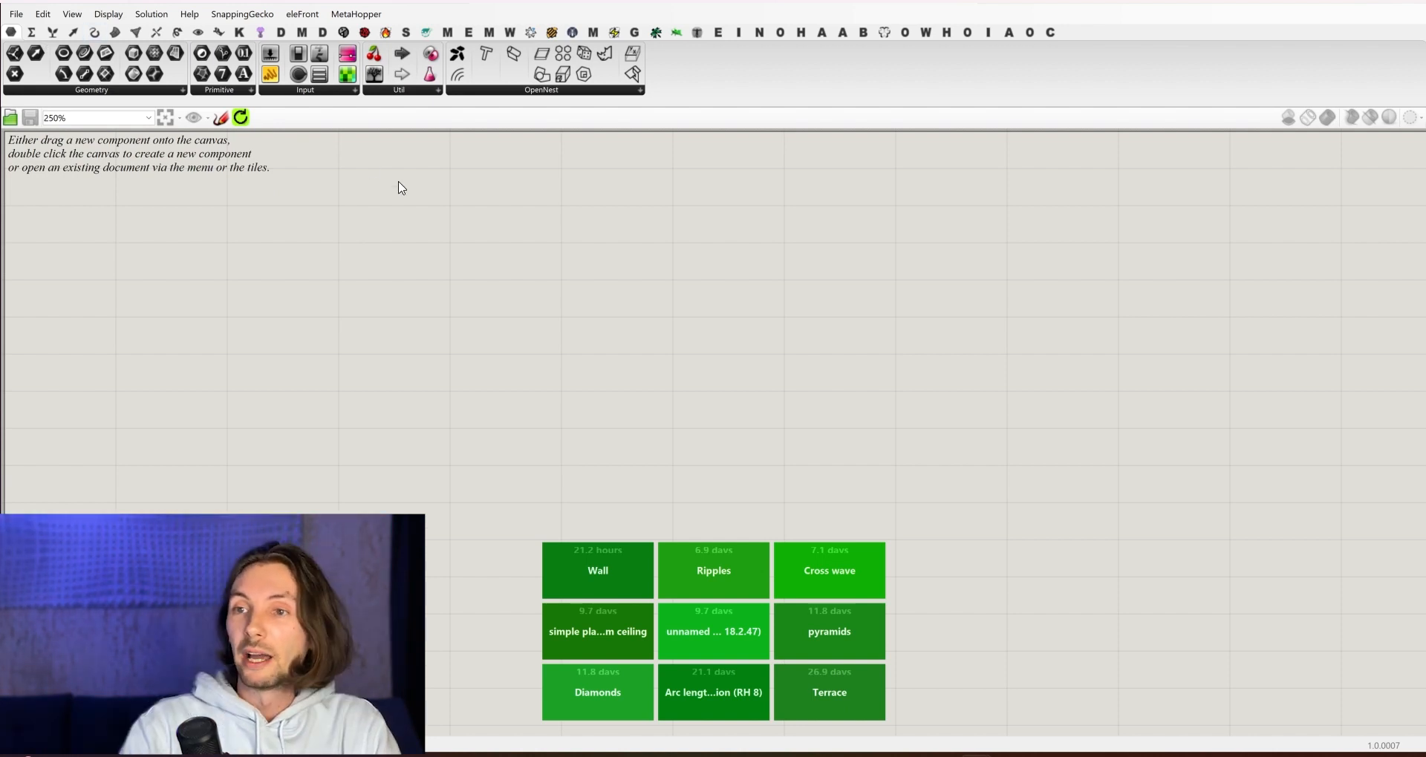
Examine the component groups in the Rhino category, including Annotations, Content, Model and Objects.
{"action": "left_click", "coordinate": [132, 92]}
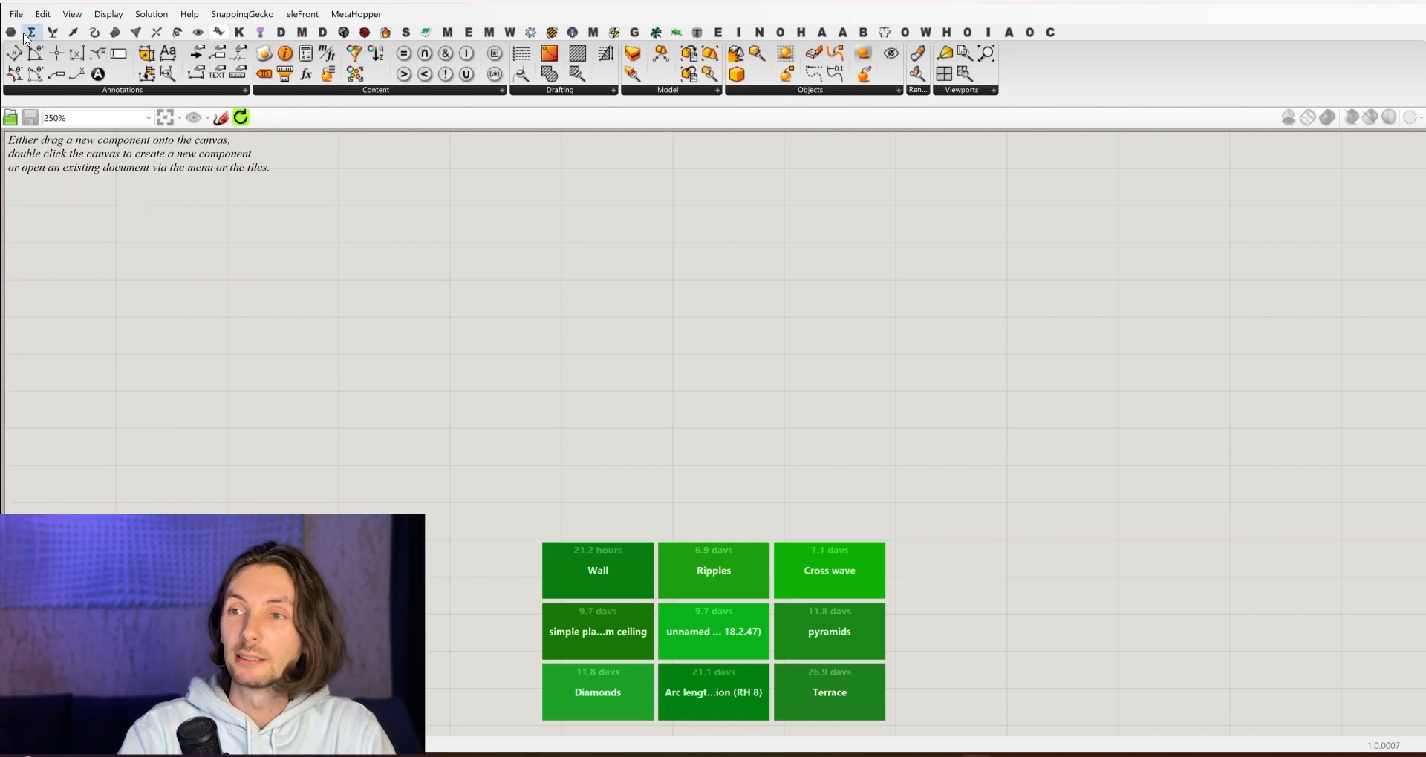
{"action": "left_click", "coordinate": [221, 34]}
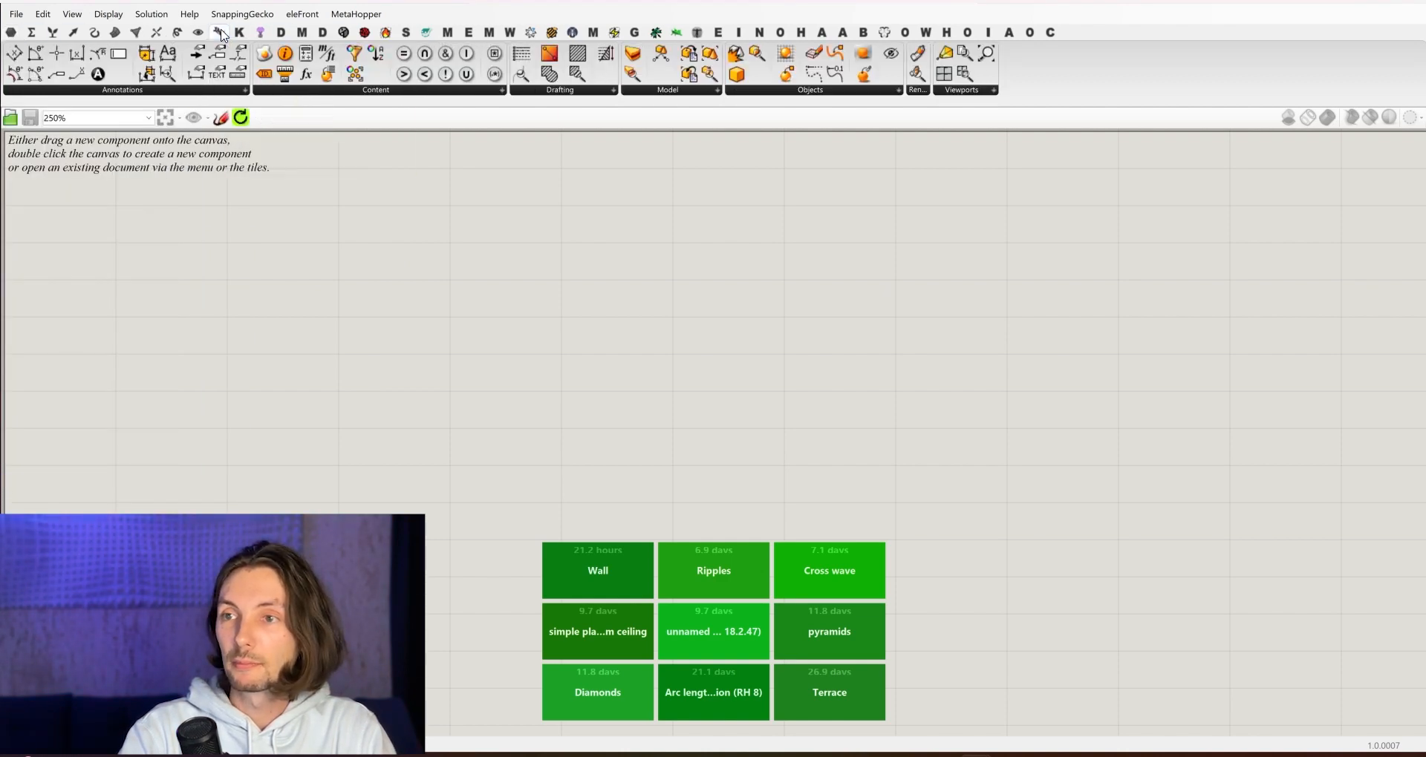
{"action": "left_click", "coordinate": [167, 90]}
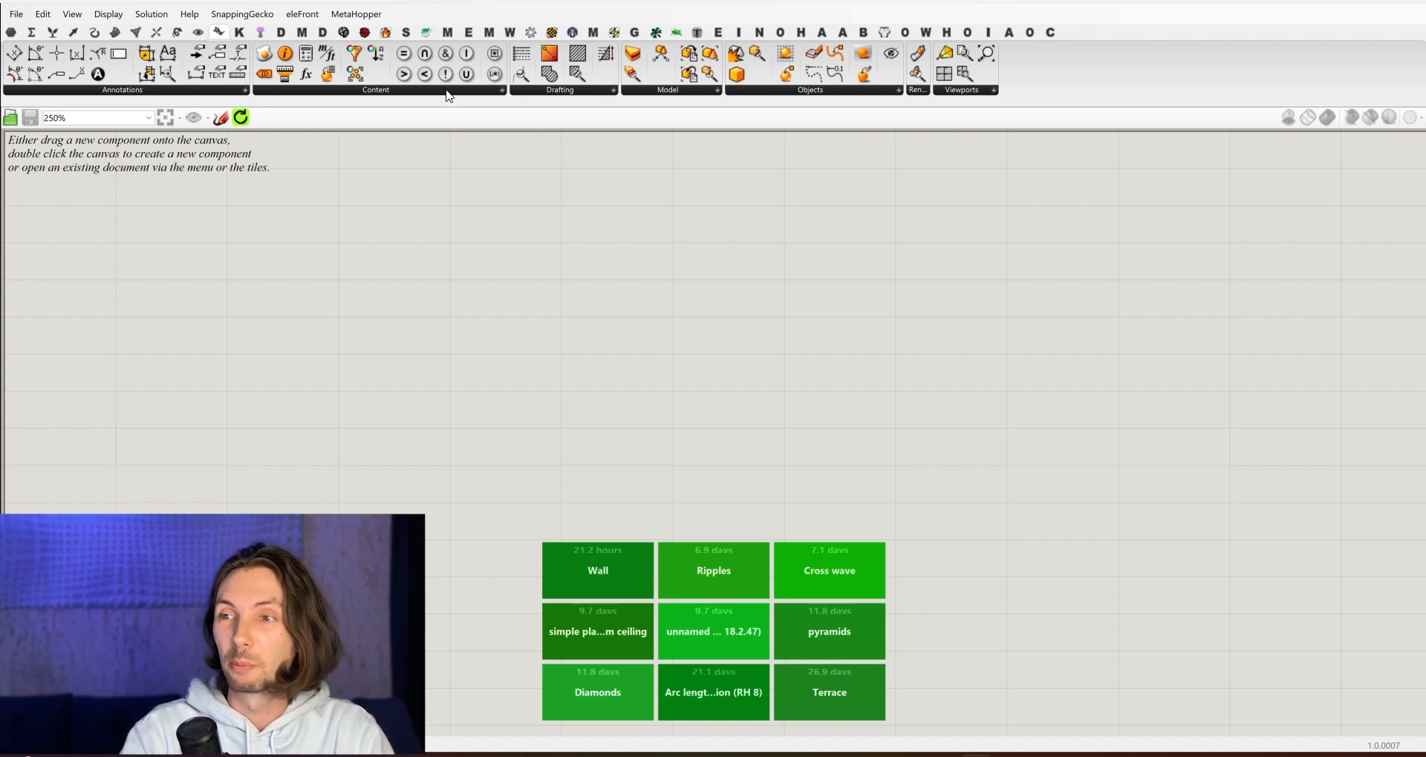
{"action": "left_click", "coordinate": [305, 90]}
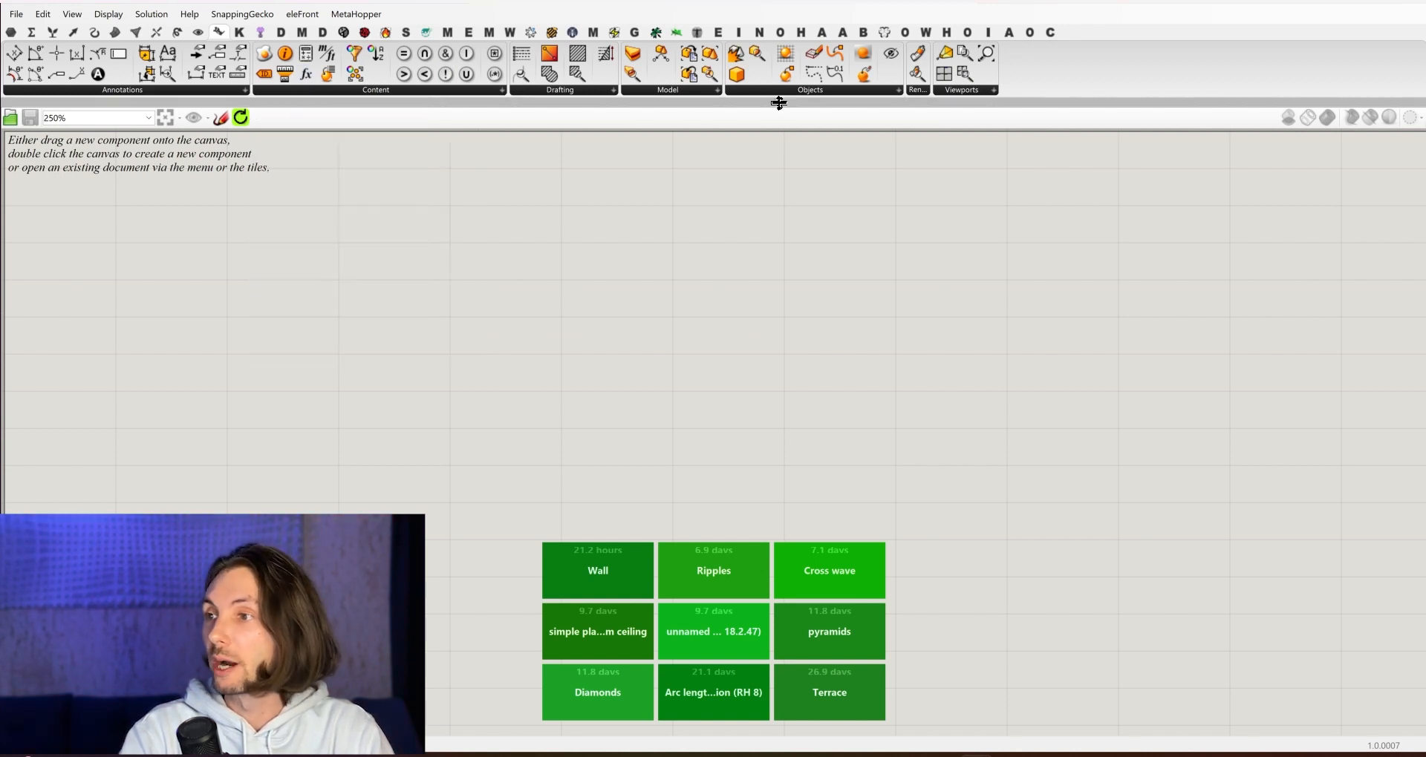
{"action": "left_click", "coordinate": [693, 90]}
{"action": "left_click", "coordinate": [757, 91]}
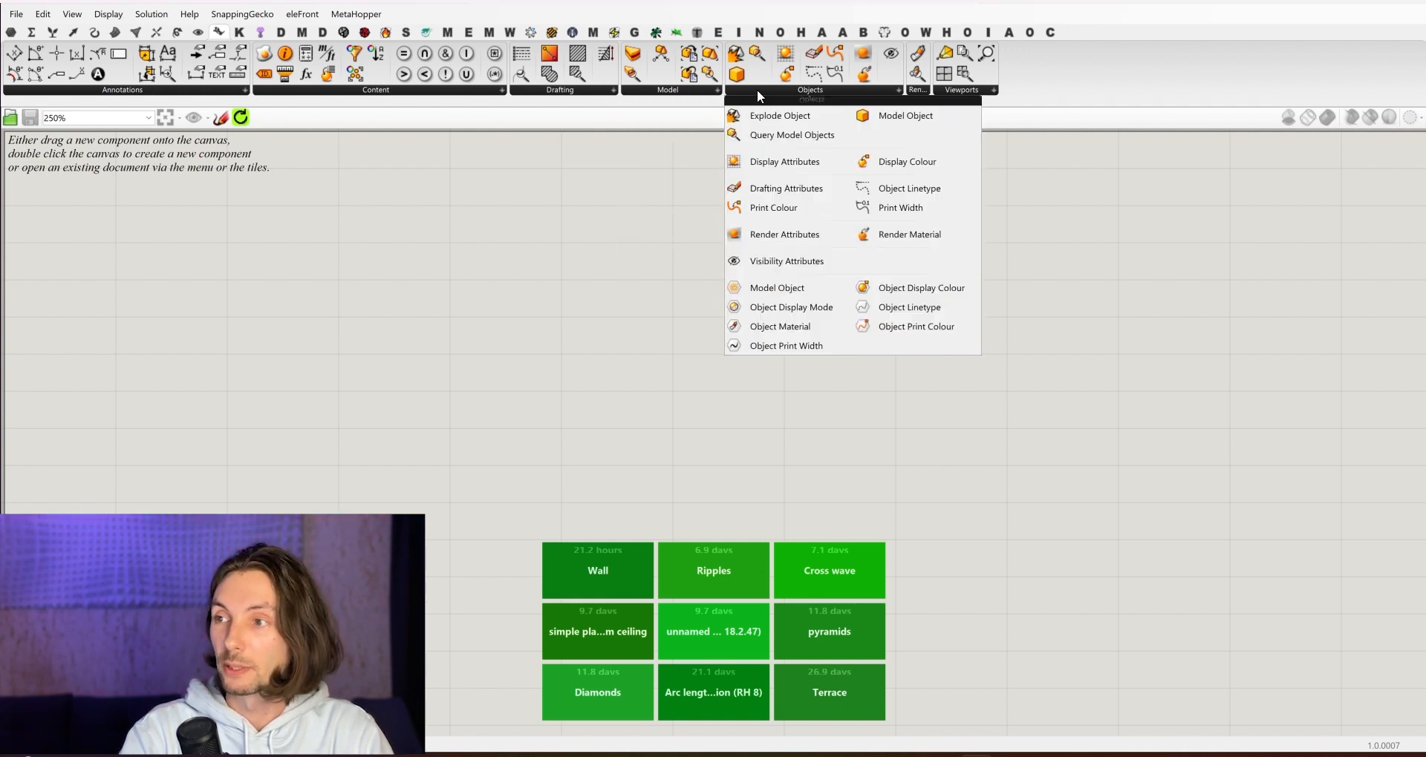
{"action": "left_click", "coordinate": [918, 92]}
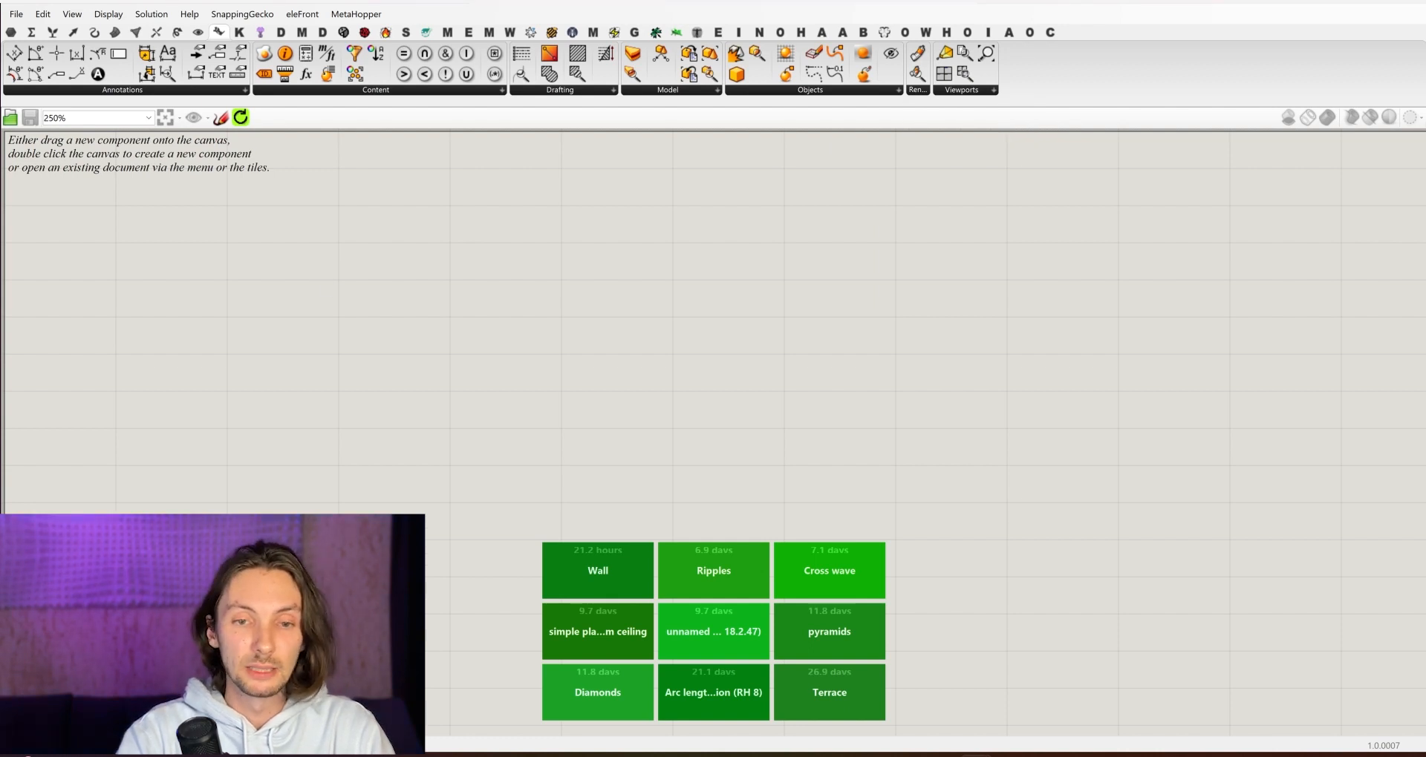
Place an XZ Plane component on the empty canvas.
{"action": "double_click", "coordinate": [179, 257]}
{"action": "type", "text": "xz"}
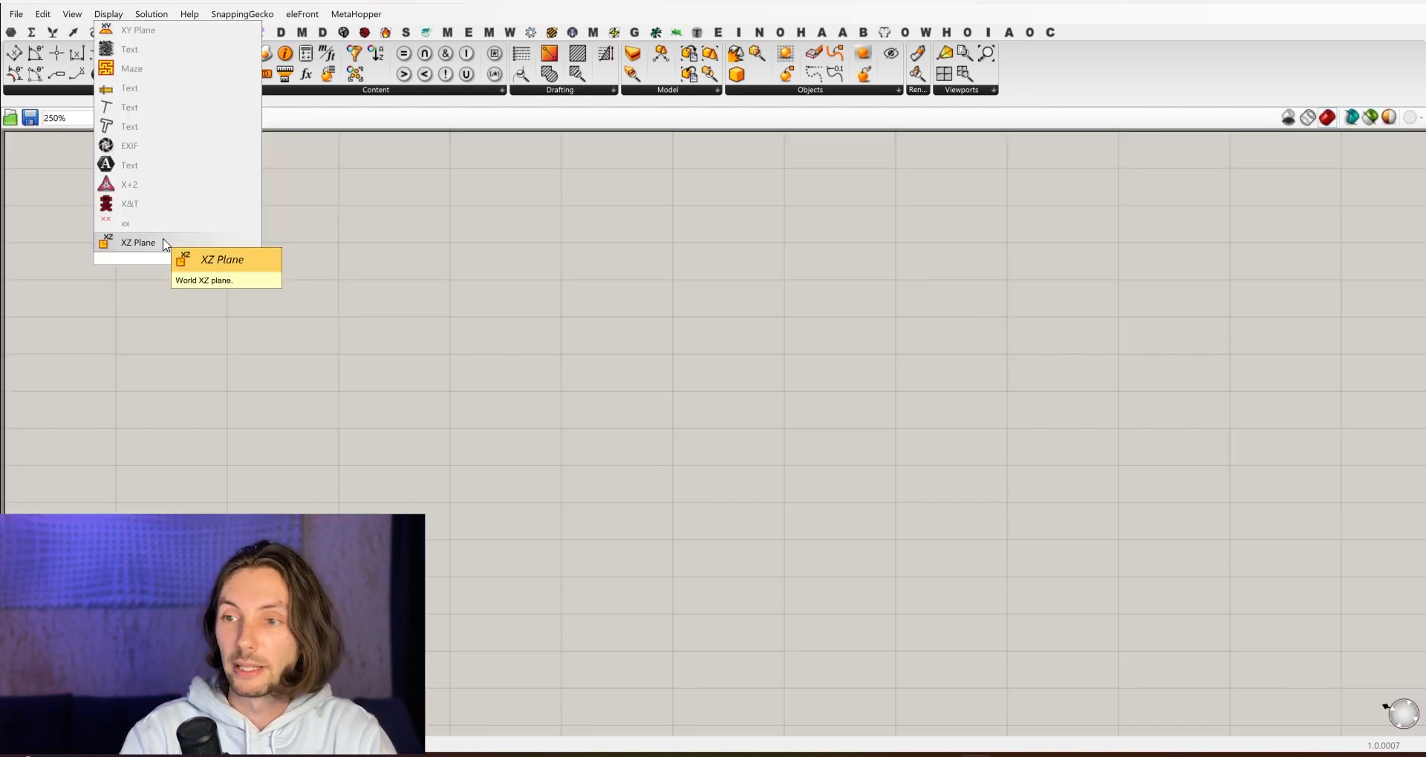
{"action": "left_click", "coordinate": [169, 244]}
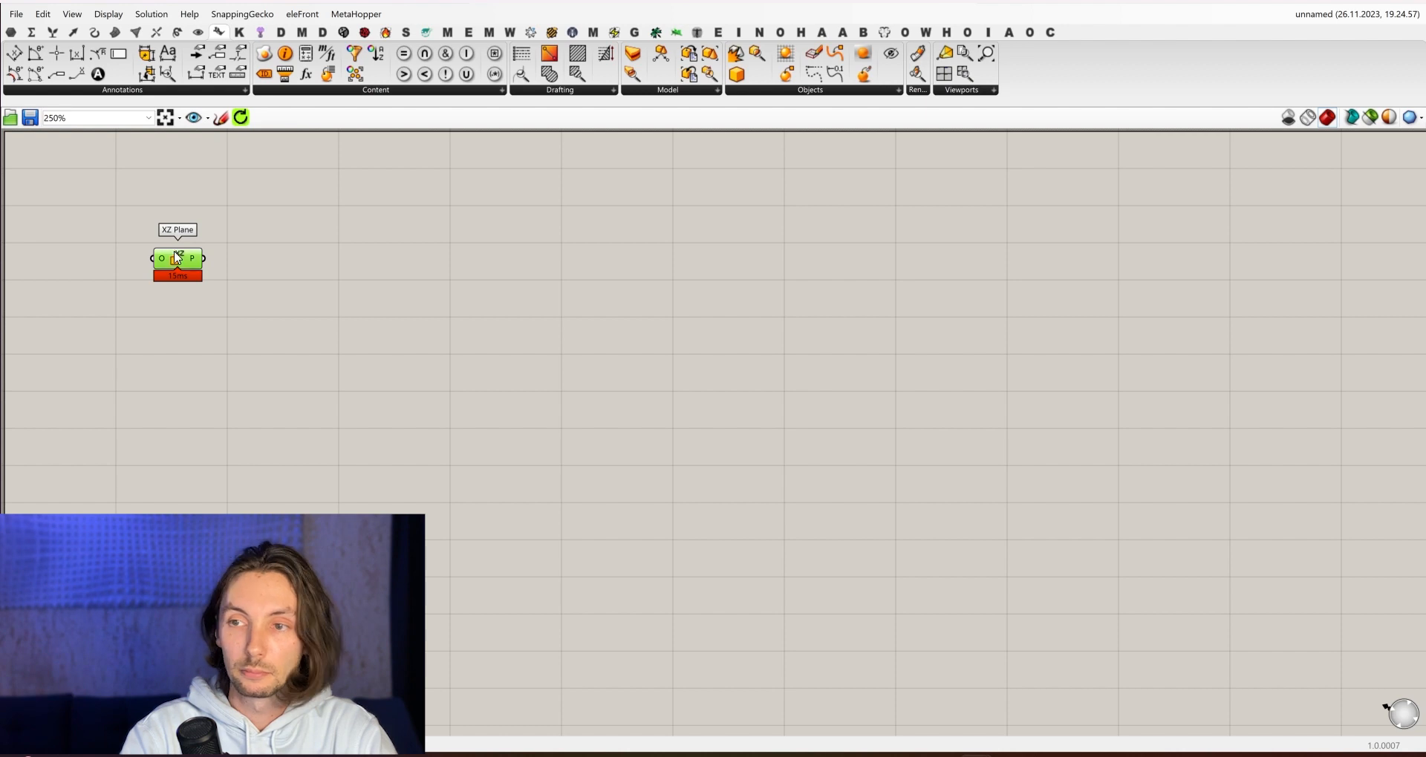
Add a Rectangle component and connect the XZ Plane output to its plane input.
{"action": "right_click_drag", "start_coordinate": [265, 231], "coordinate": [354, 249]}
{"action": "double_click", "coordinate": [380, 264]}
{"action": "type", "text": "rect"}
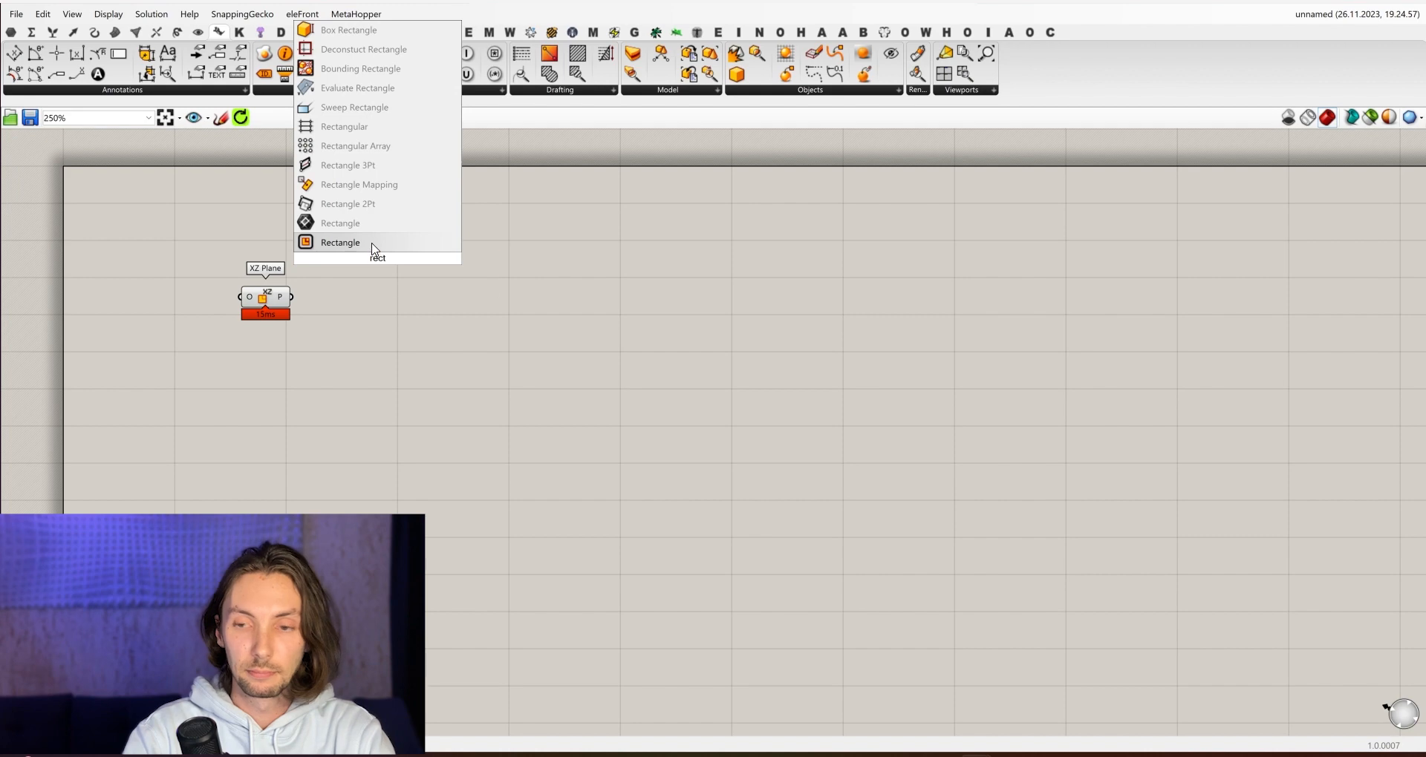
{"action": "left_click", "coordinate": [373, 243]}
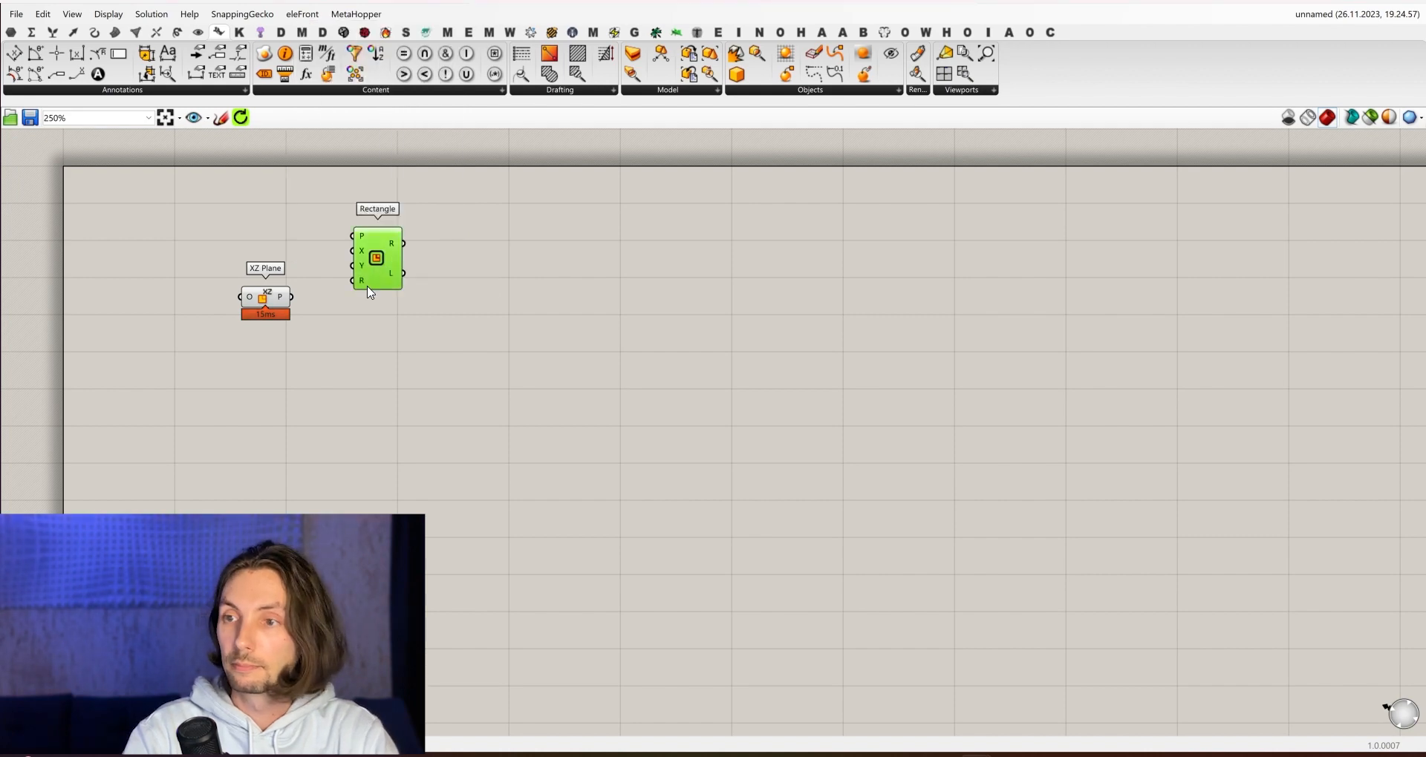
{"action": "left_click_drag", "start_coordinate": [374, 249], "coordinate": [291, 297]}
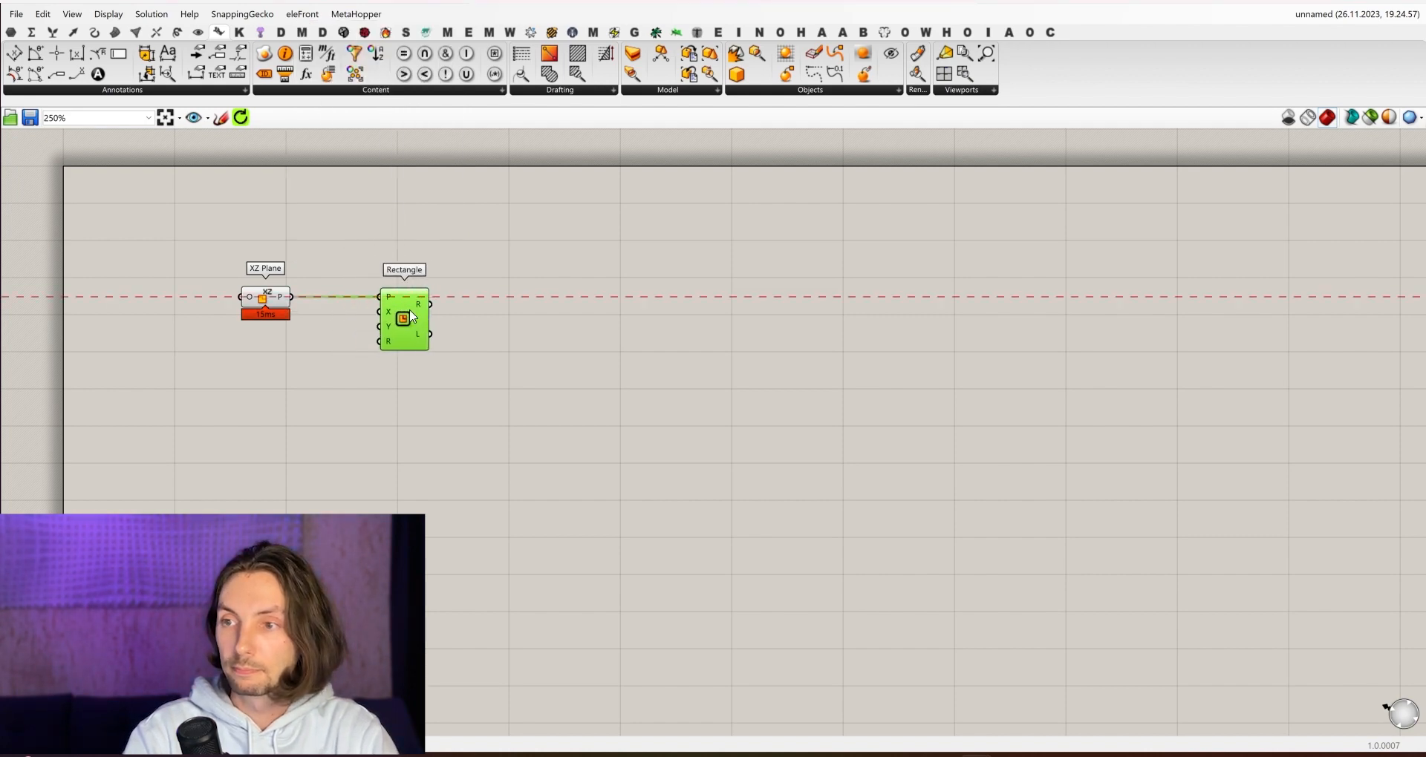
Create two number sliders below the XZ Plane component, with values 5000 and 3000.
{"action": "left_click", "coordinate": [226, 383]}
{"action": "double_click", "coordinate": [226, 380]}
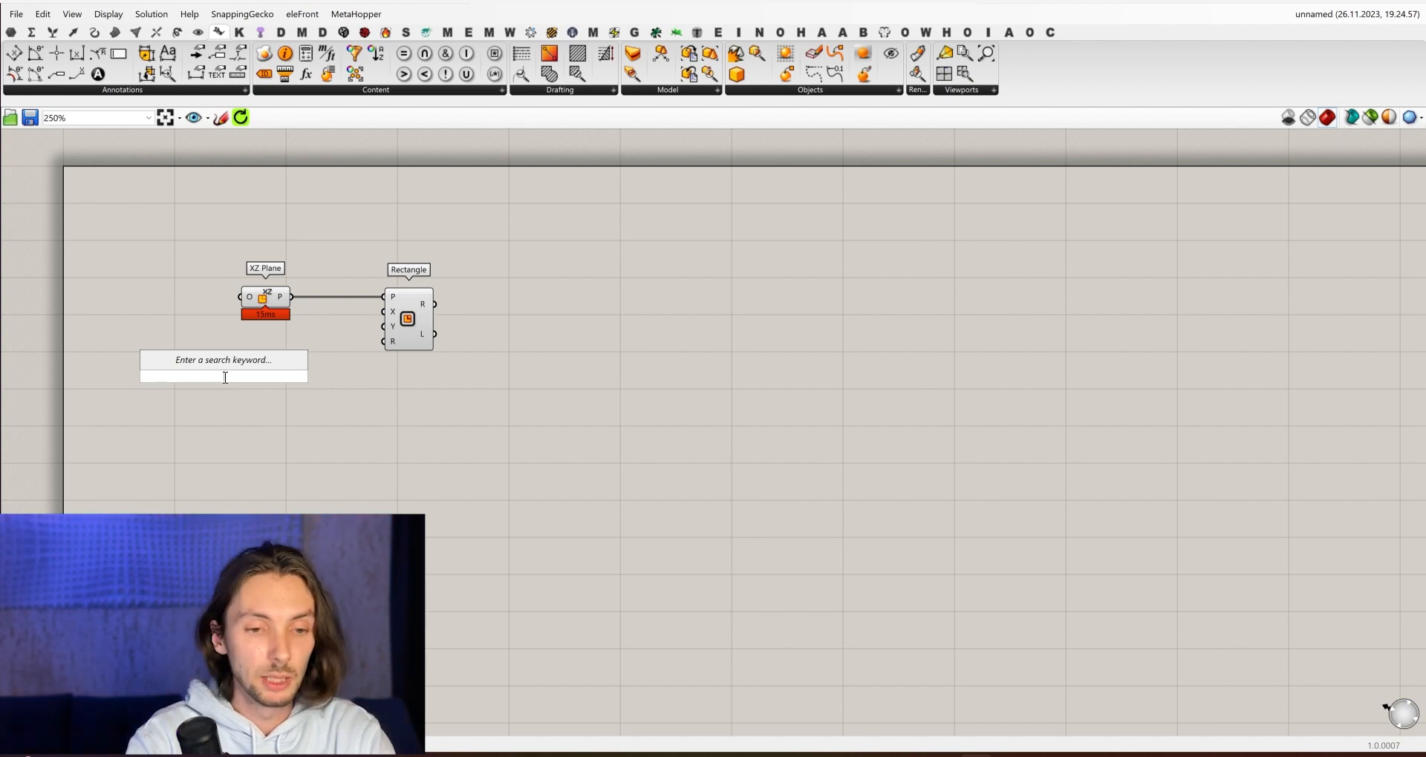
{"action": "type", "text": "5000"}
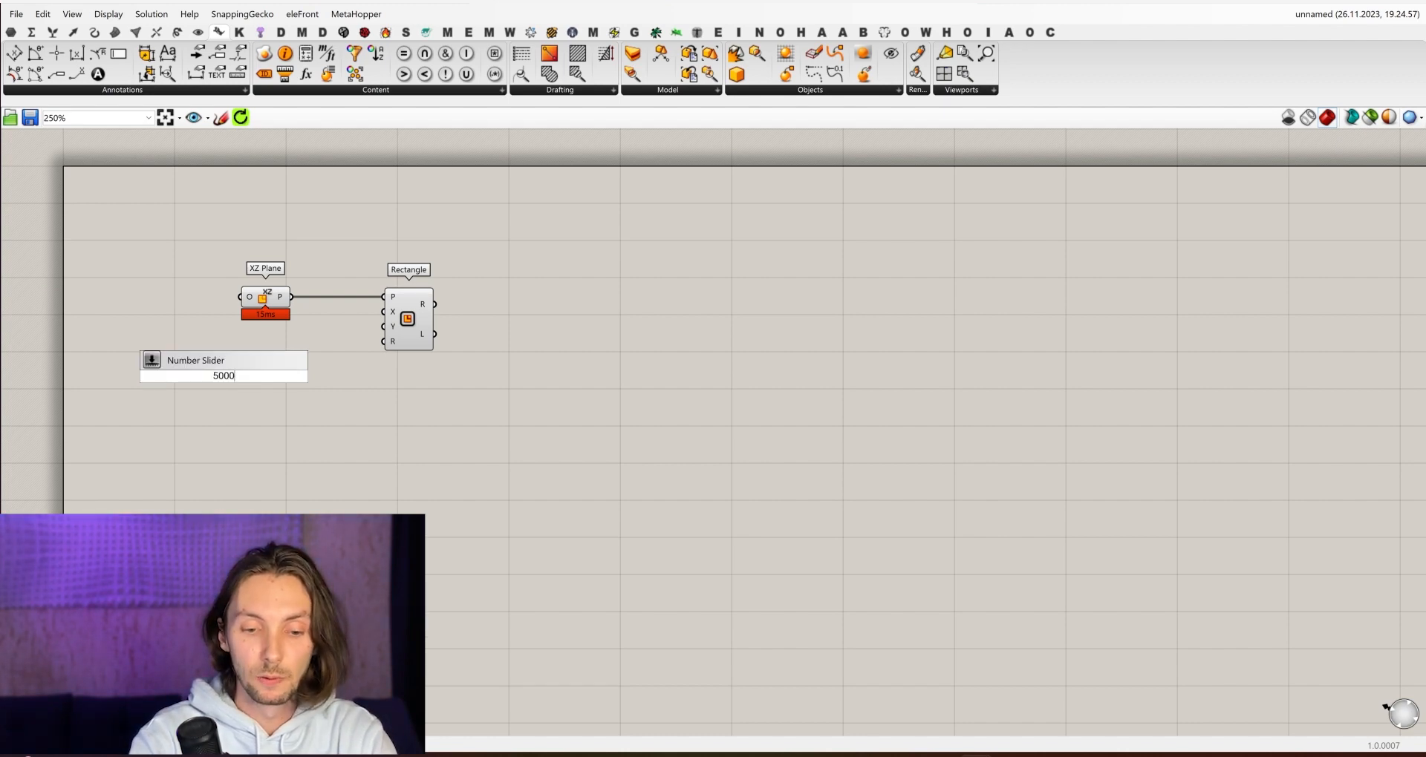
{"action": "key", "text": "Return"}
{"action": "double_click", "coordinate": [228, 409]}
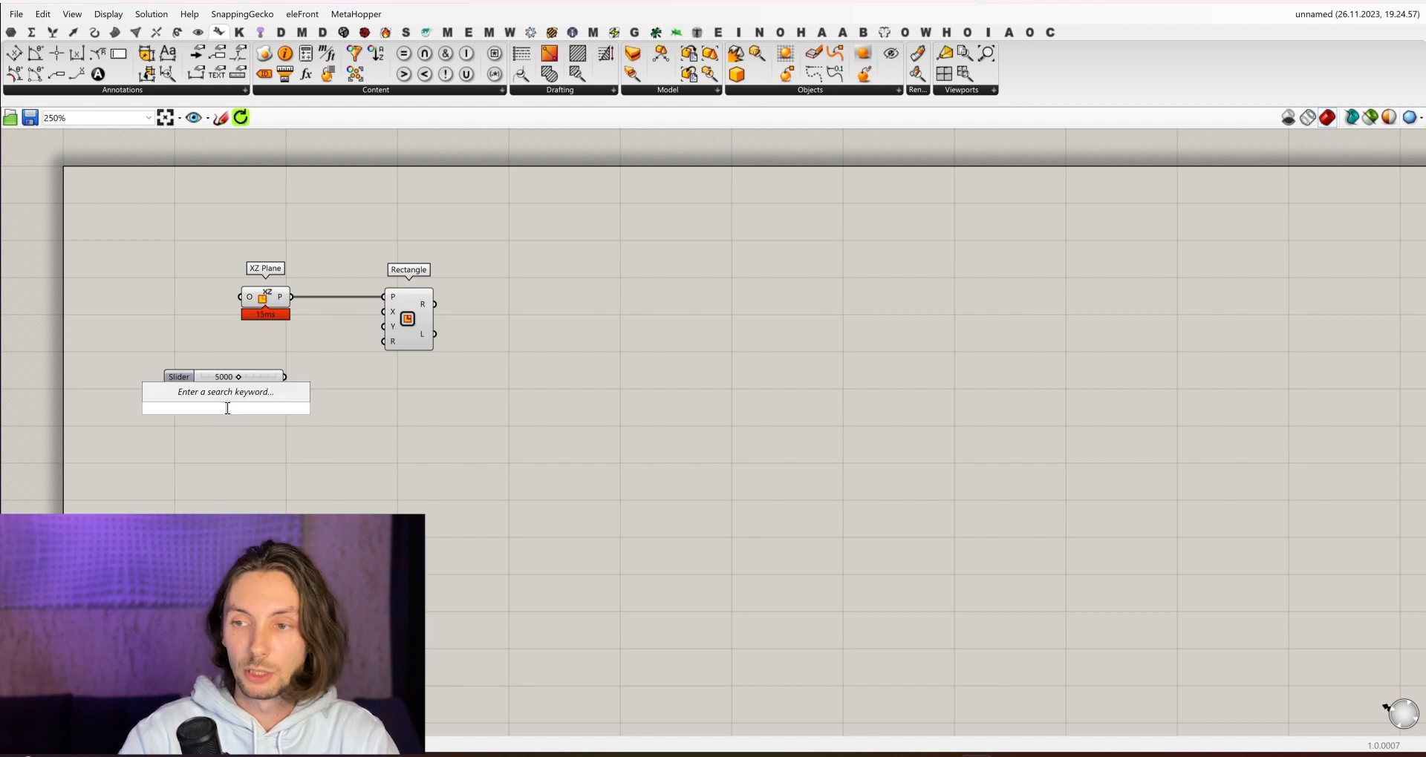
{"action": "type", "text": "3000"}
{"action": "key", "text": "Return"}
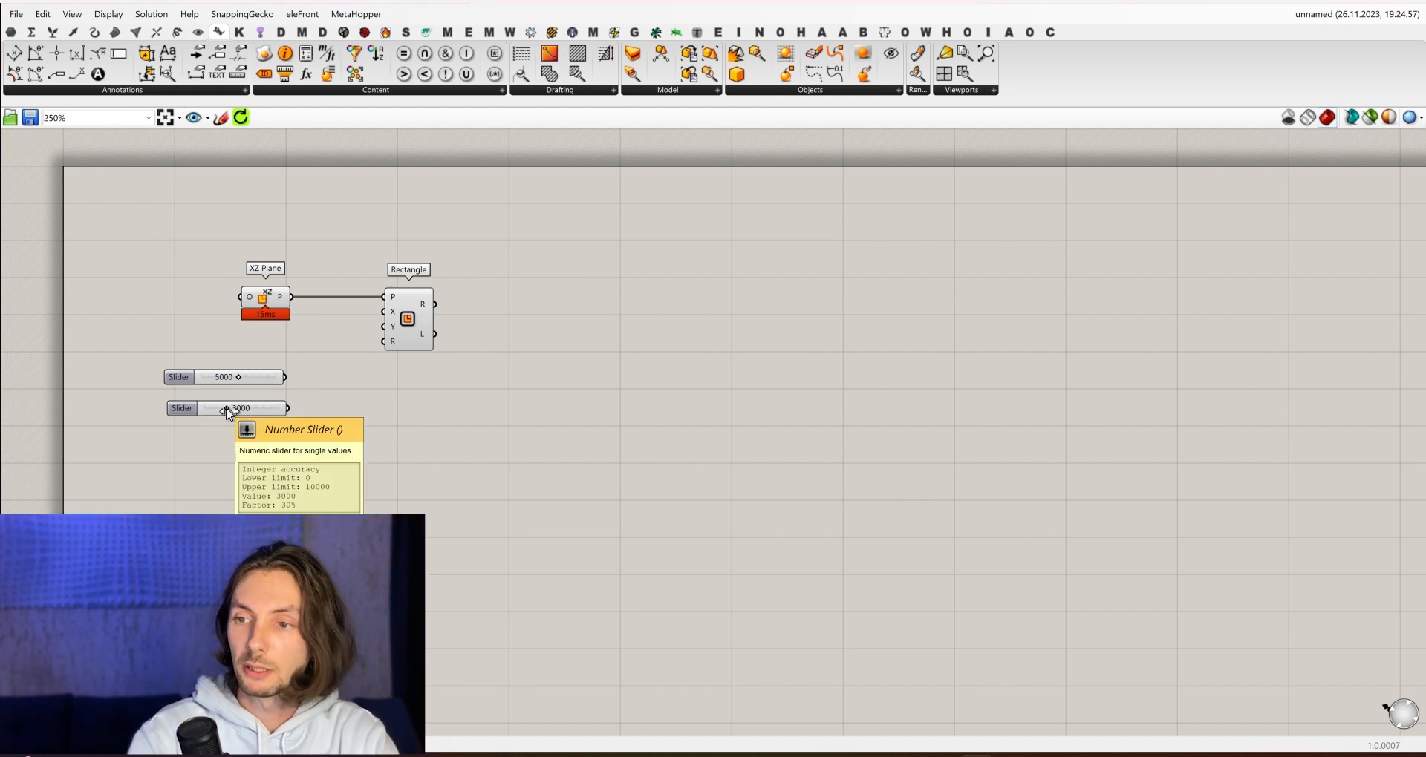
Connect the 5000 slider to the Rectangle's X size and the 3000 slider to its Y size, and line the components up compactly.
{"action": "left_click_drag", "start_coordinate": [383, 312], "coordinate": [285, 377]}
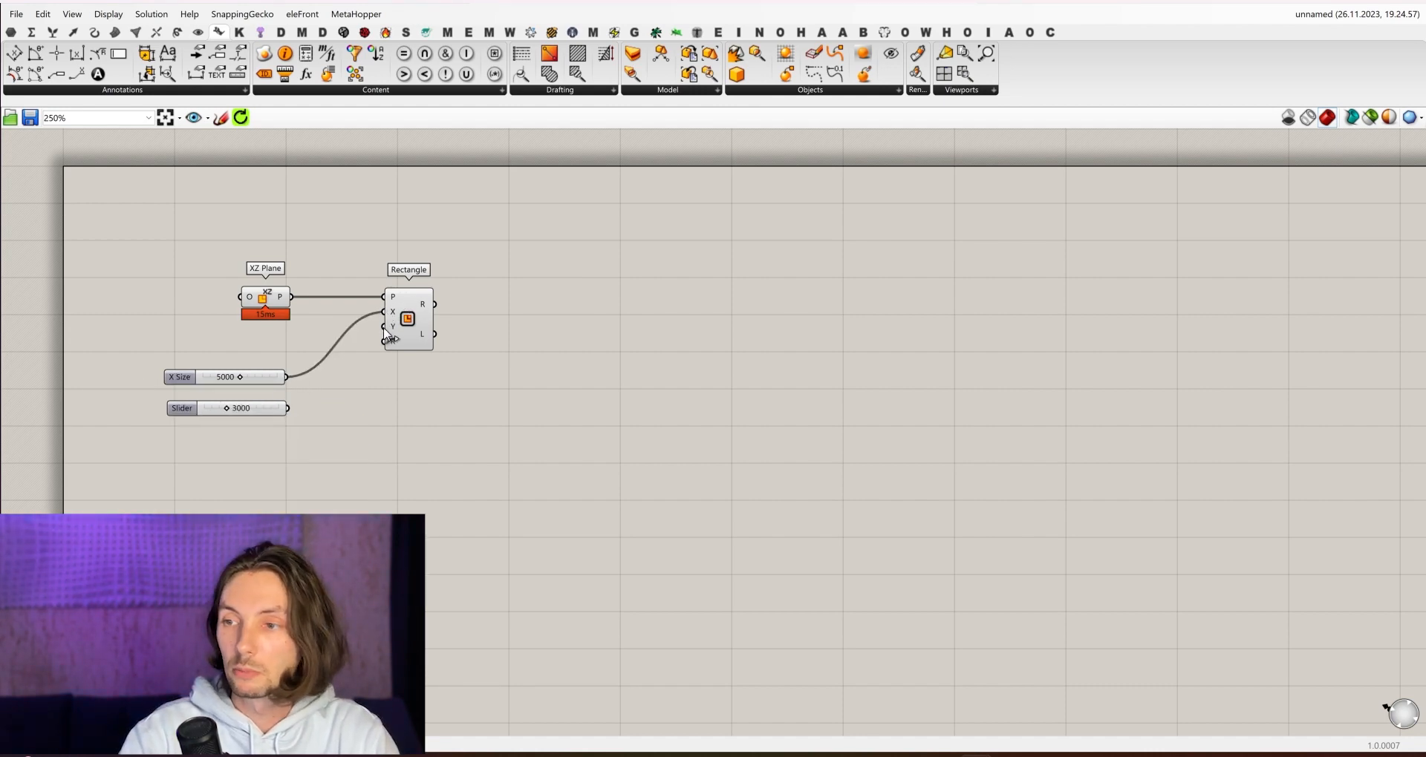
{"action": "left_click_drag", "start_coordinate": [383, 327], "coordinate": [264, 342]}
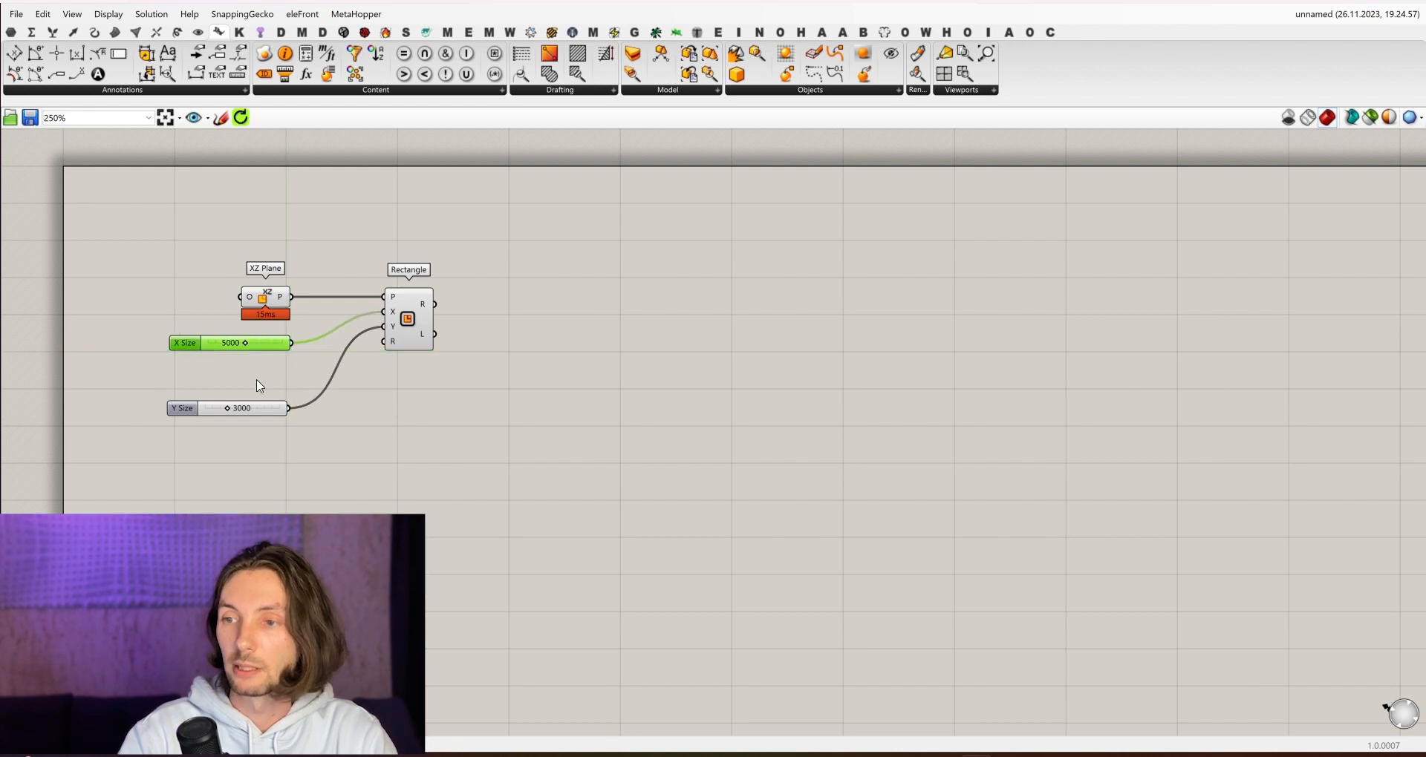
{"action": "left_click_drag", "start_coordinate": [258, 414], "coordinate": [256, 365]}
{"action": "left_click", "coordinate": [448, 407]}
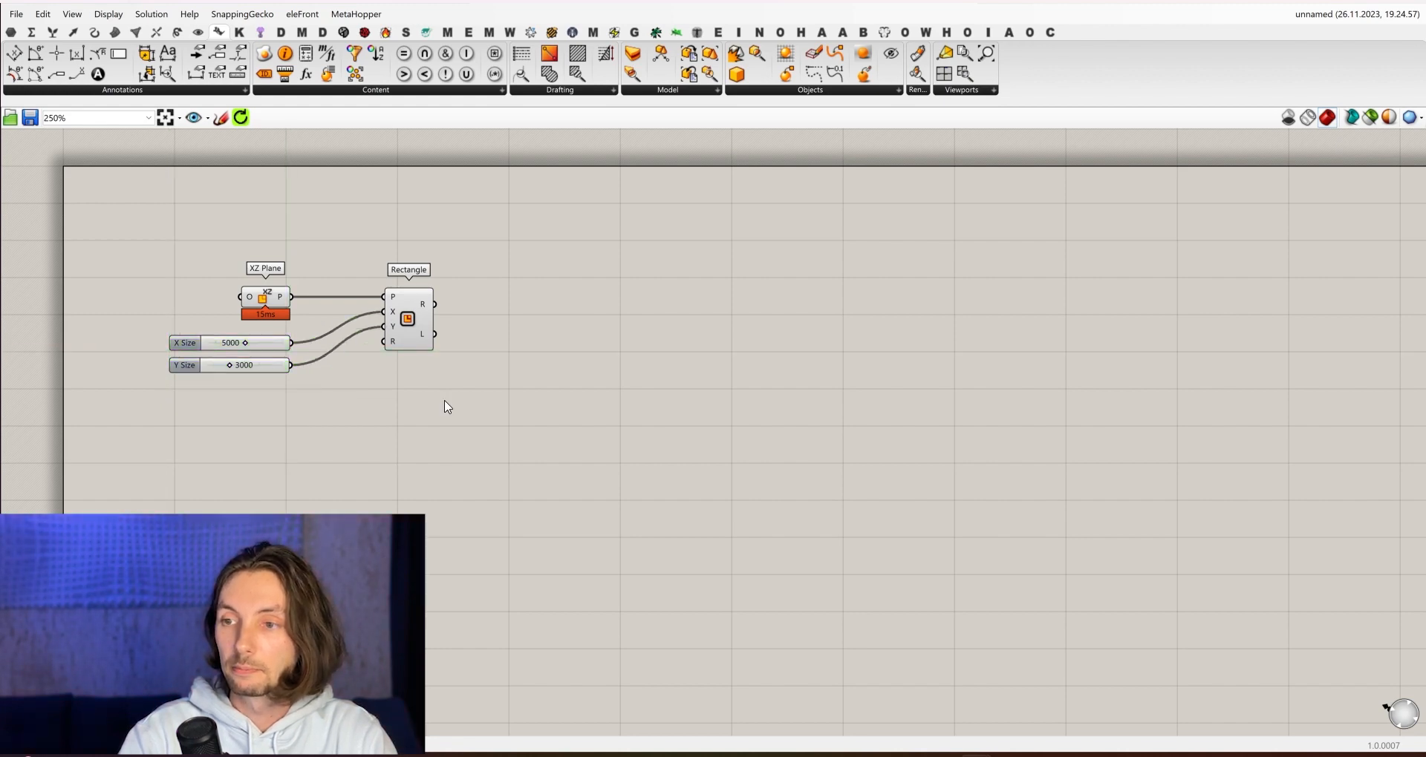
{"action": "left_click_drag", "start_coordinate": [408, 321], "coordinate": [393, 322]}
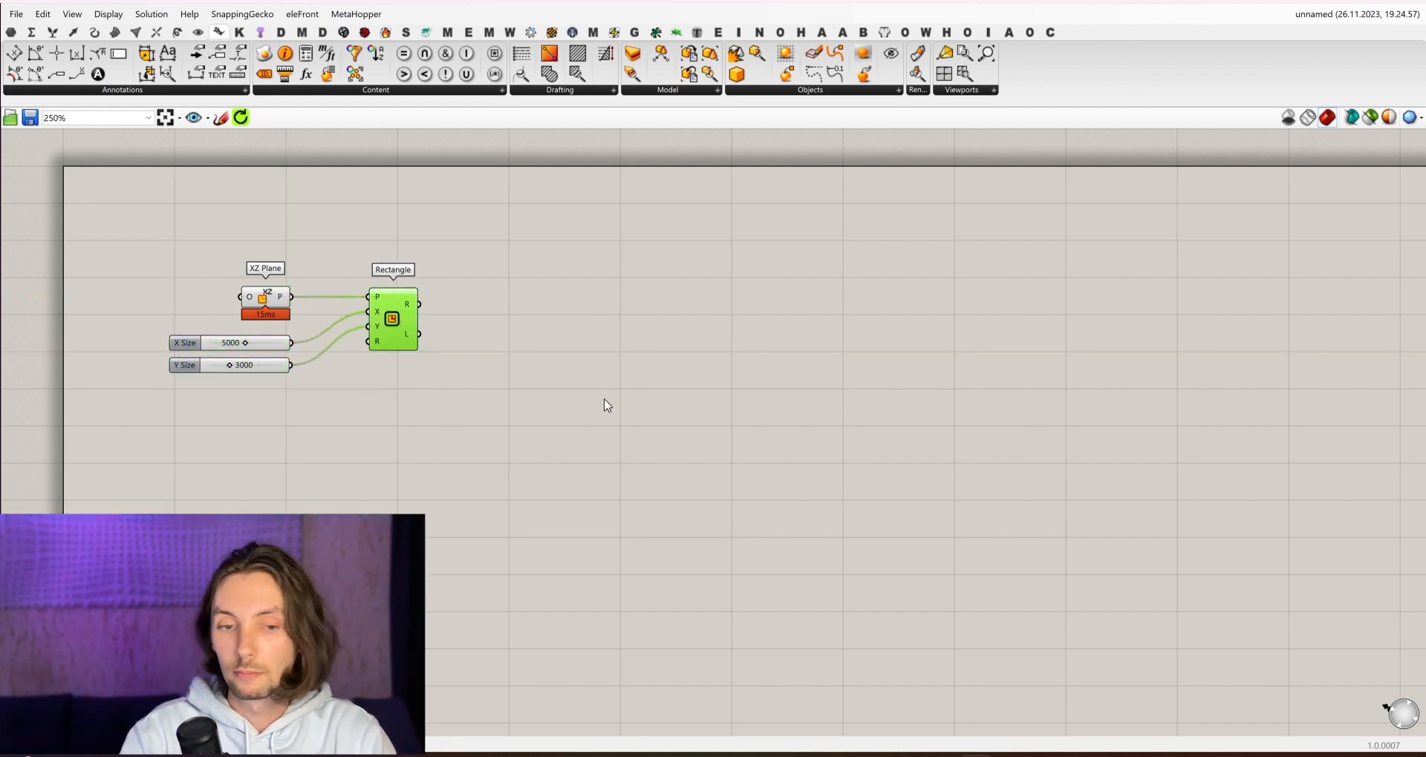
{"action": "left_click", "coordinate": [605, 404]}
Add a Mesh Plane component, connect the rectangle output to its boundary input and align it with the Rectangle component.
{"action": "right_click_drag", "start_coordinate": [474, 365], "coordinate": [459, 401]}
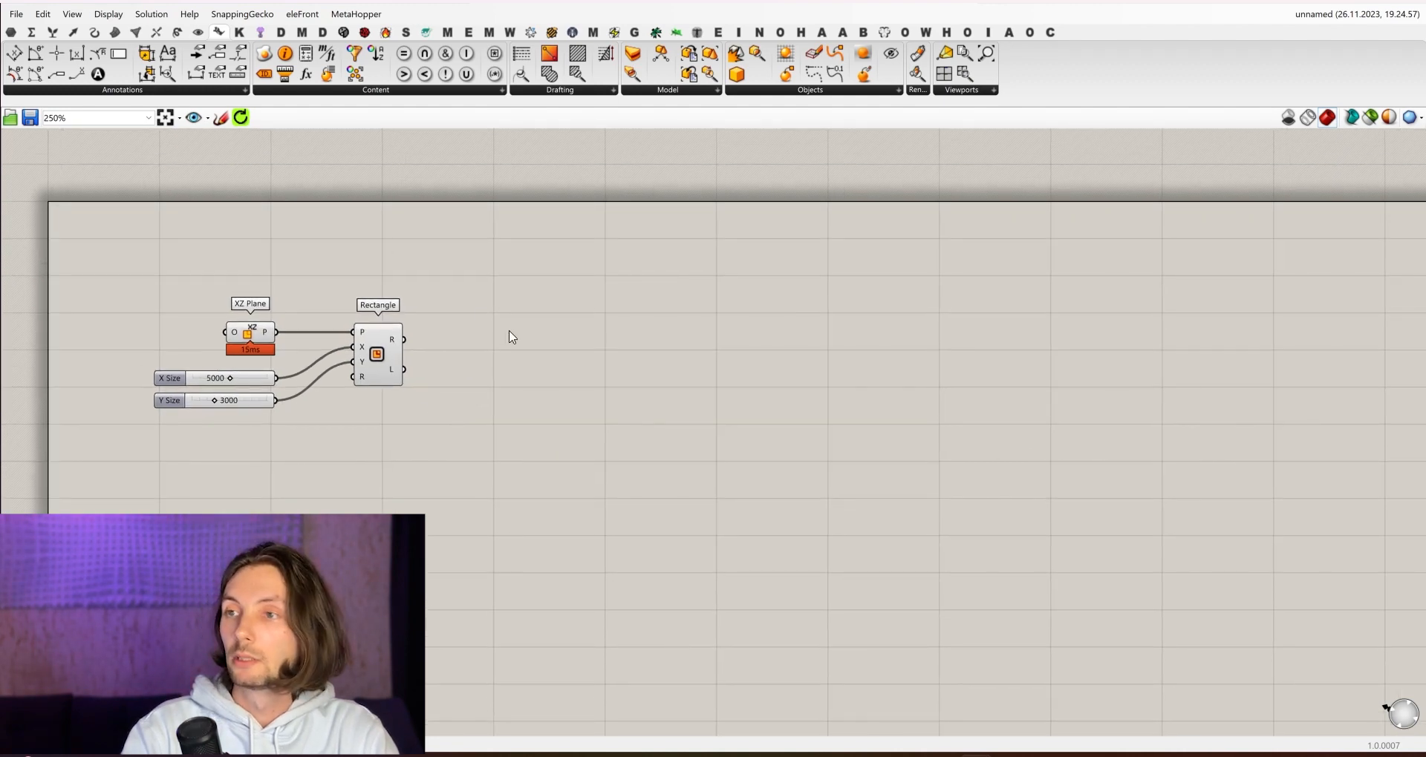
{"action": "double_click", "coordinate": [531, 317]}
{"action": "type", "text": "mesh"}
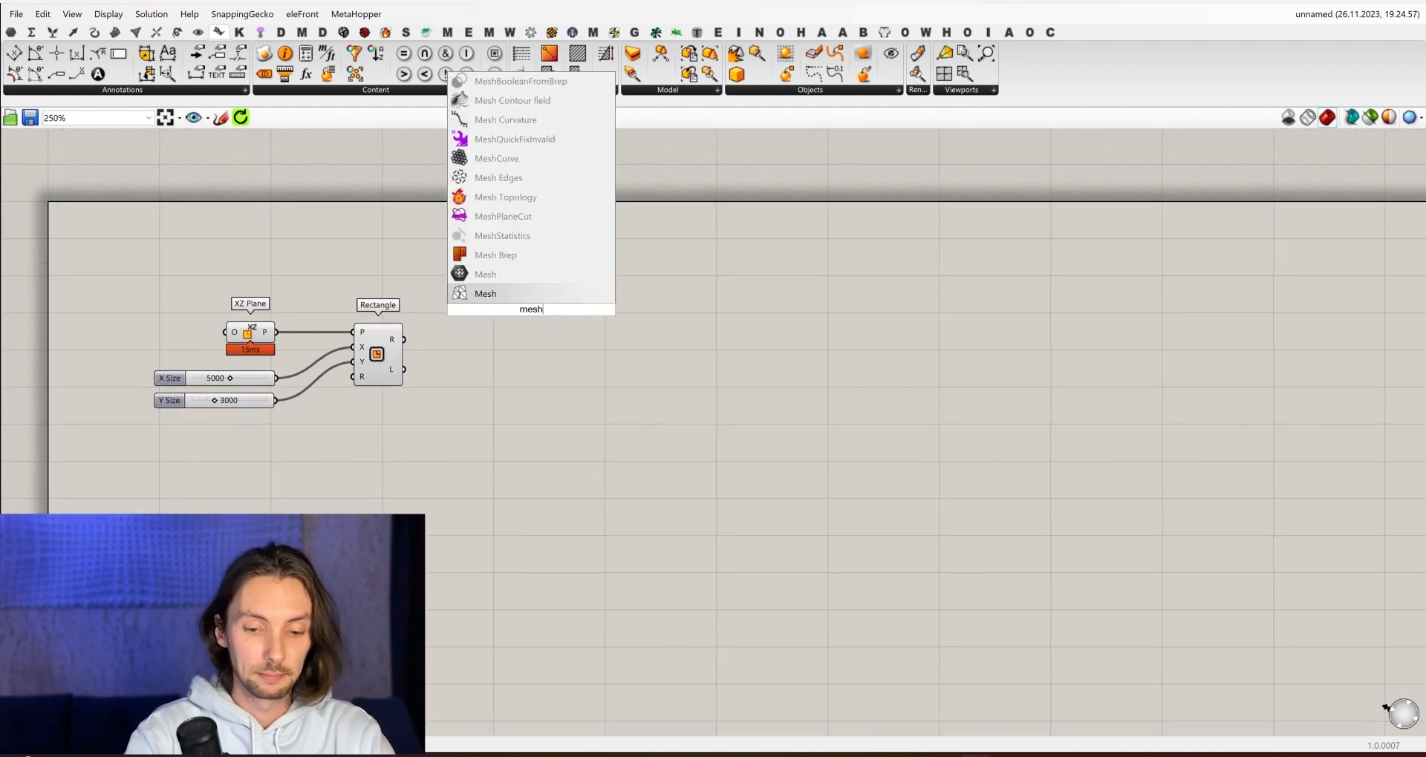
{"action": "type", "text": " plane"}
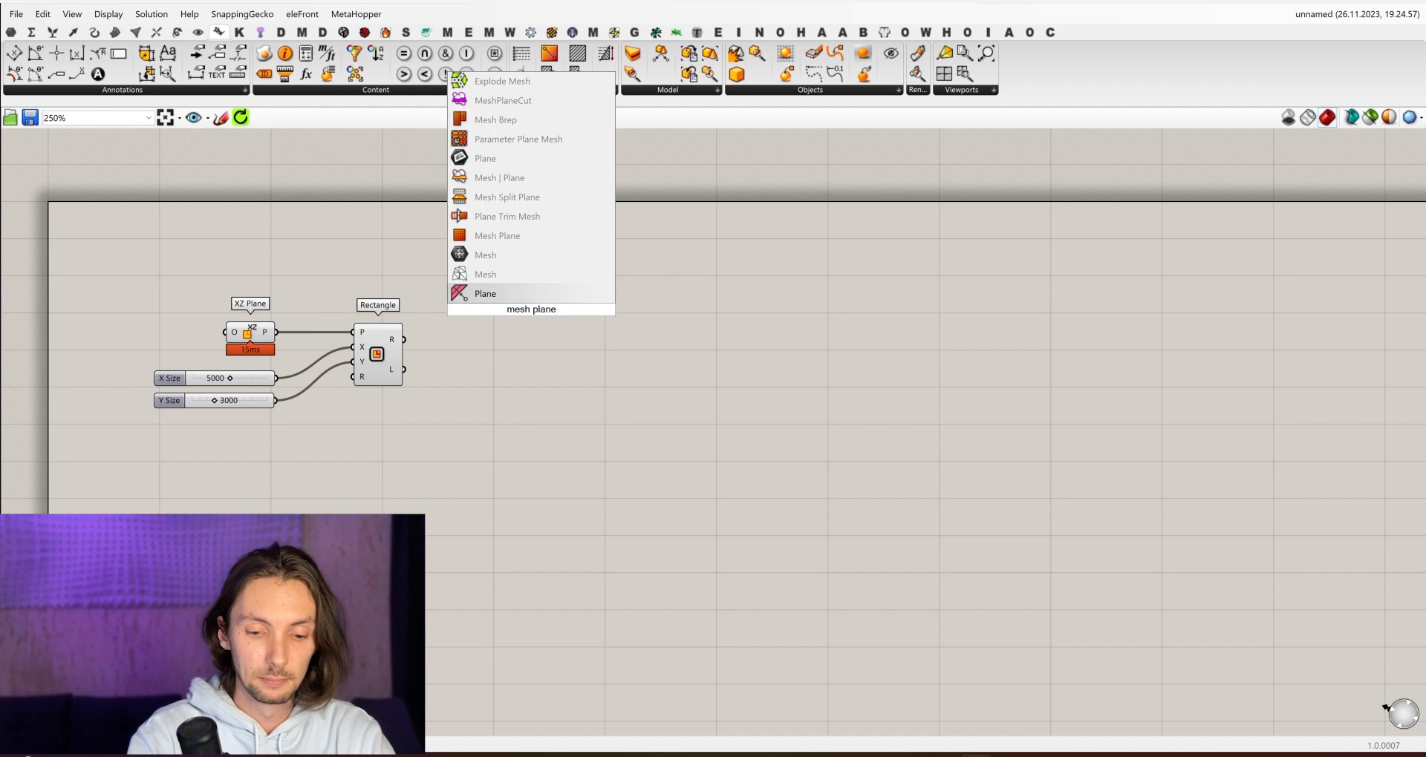
{"action": "left_click", "coordinate": [497, 235]}
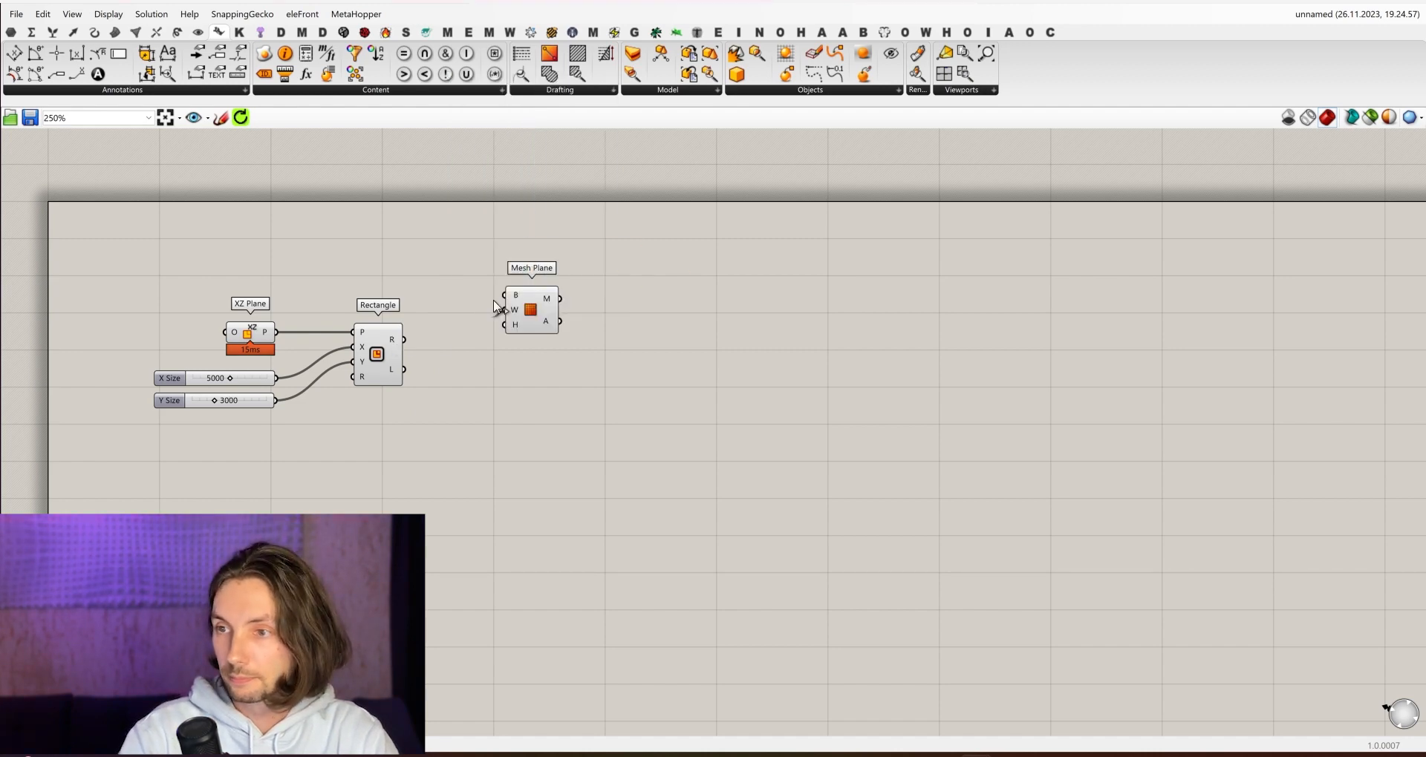
{"action": "left_click_drag", "start_coordinate": [504, 295], "coordinate": [404, 340]}
{"action": "left_click_drag", "start_coordinate": [545, 307], "coordinate": [562, 351]}
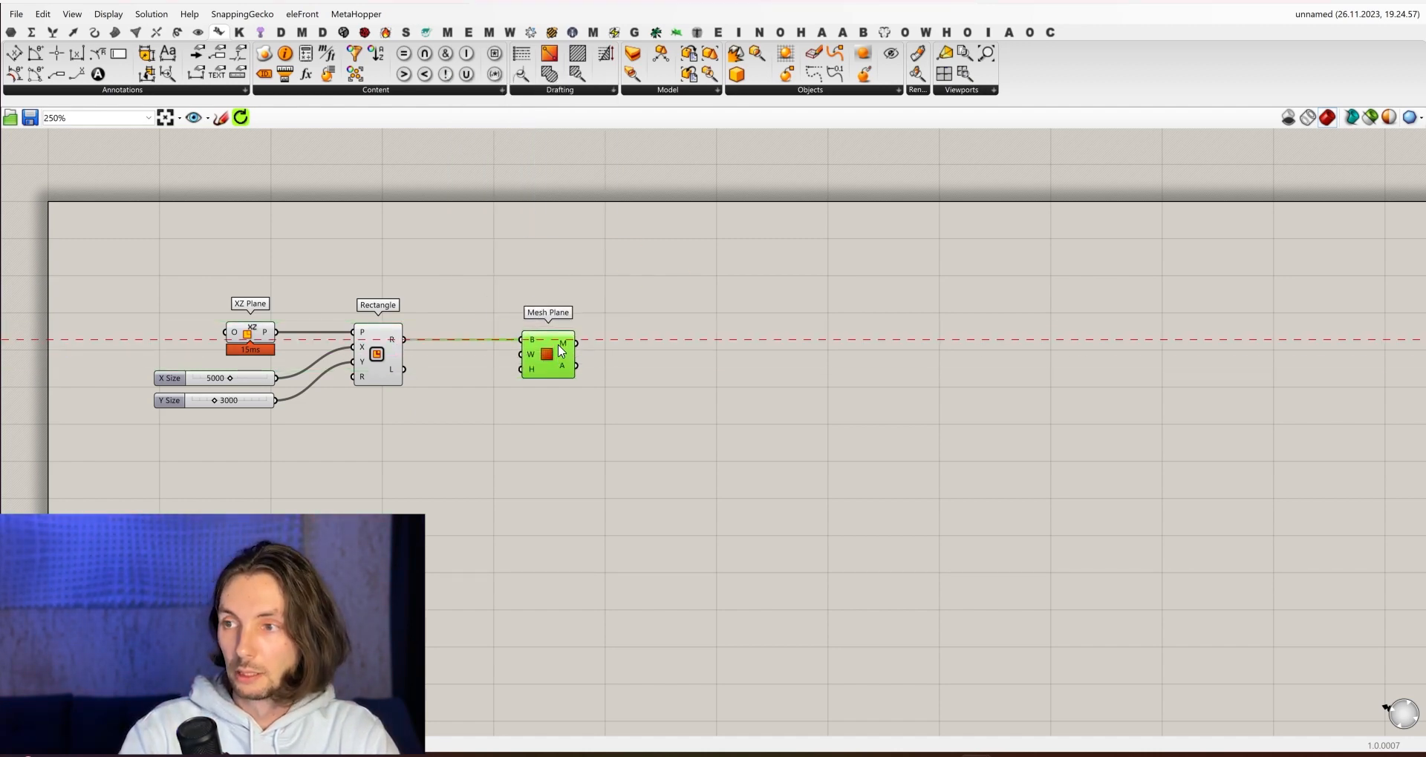
Place Grasshopper side by side with Rhino, maximize the Perspective viewport and frame the whole mesh plane from the front.
{"action": "key", "text": "super+Right"}
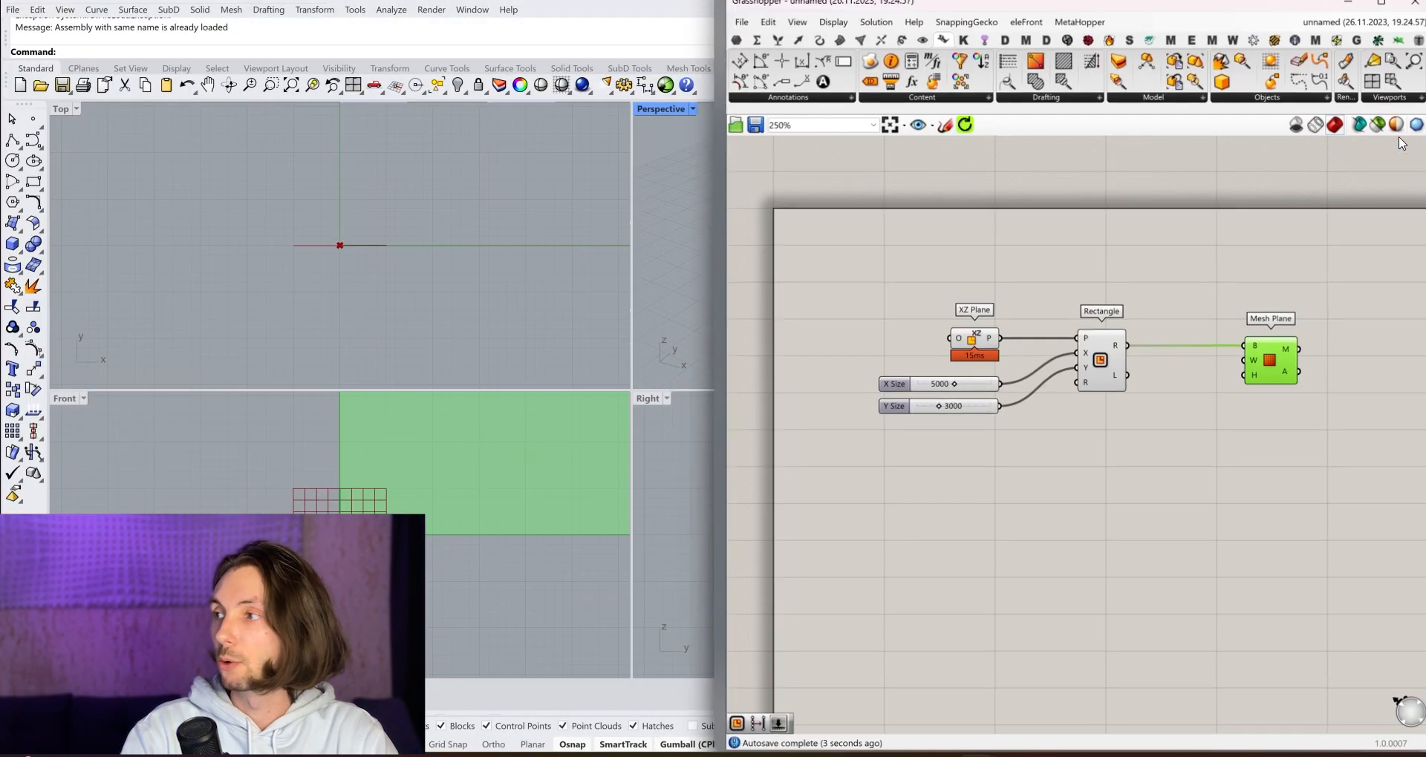
{"action": "double_click", "coordinate": [663, 109]}
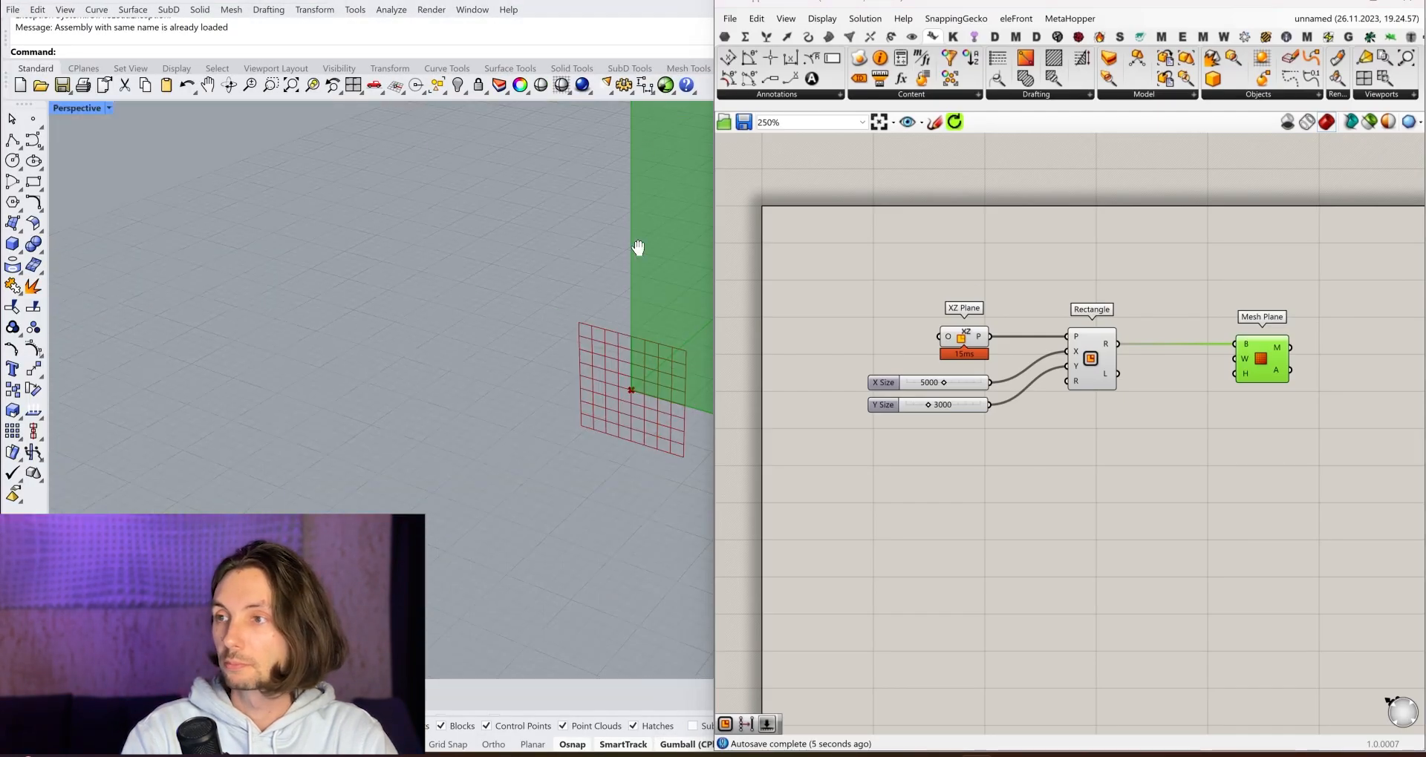
{"action": "right_click_drag", "start_coordinate": [636, 247], "coordinate": [446, 369]}
{"action": "scroll", "coordinate": [320, 410], "scroll_direction": "down", "scroll_amount": 20}
{"action": "scroll", "coordinate": [481, 321], "scroll_direction": "up", "scroll_amount": 2}
{"action": "scroll", "coordinate": [482, 320], "scroll_direction": "up", "scroll_amount": 3}
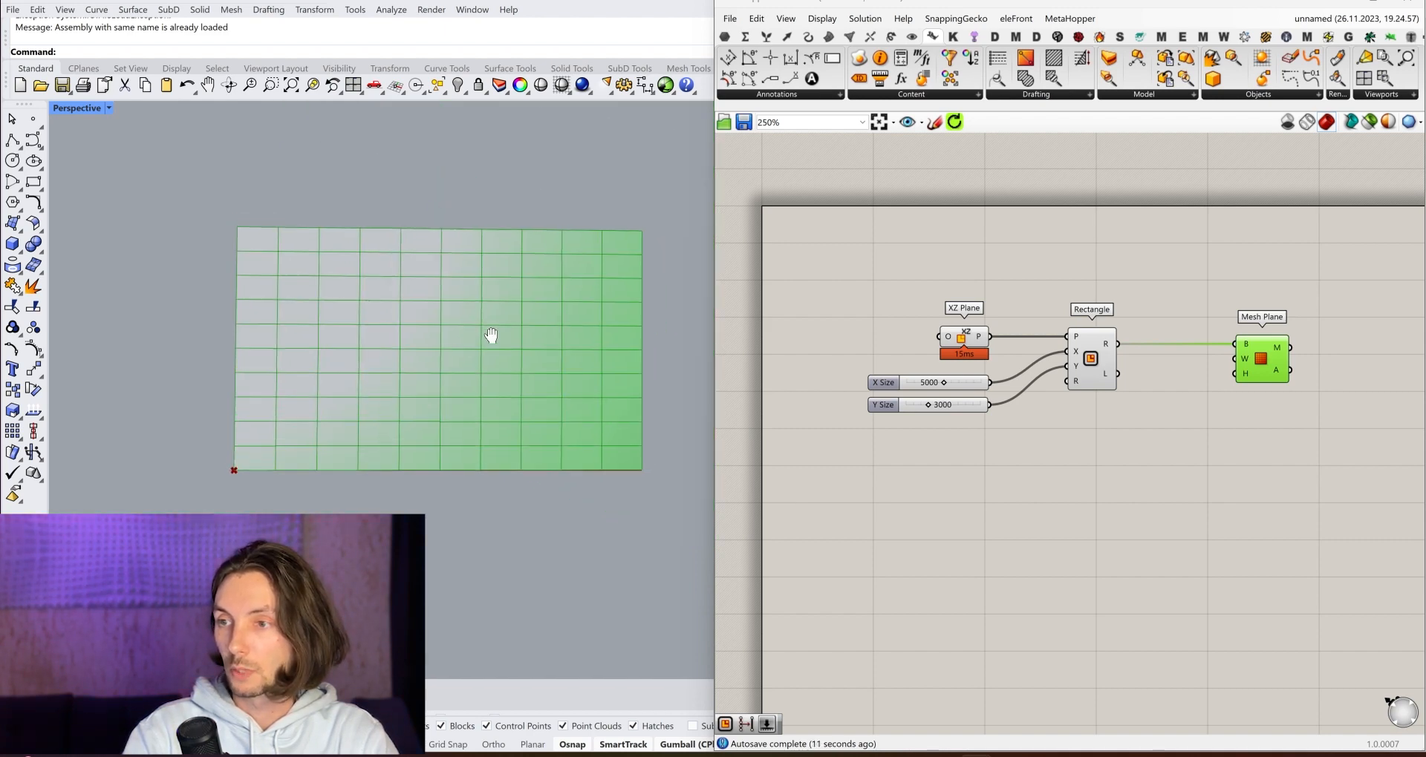
{"action": "right_click_drag", "start_coordinate": [400, 388], "coordinate": [394, 394]}
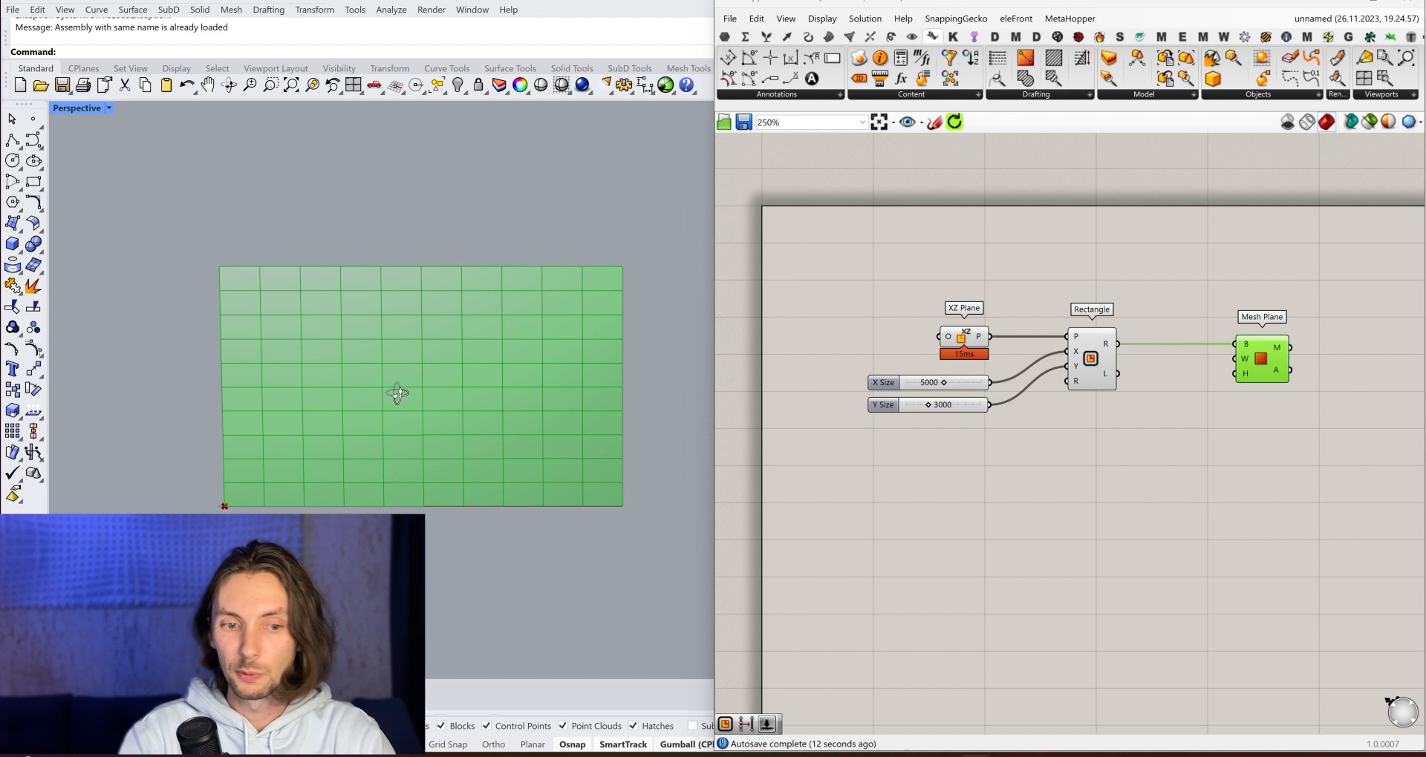
Move the Mesh Plane component farther from the Rectangle and create a number slider of 11 between them.
{"action": "left_click", "coordinate": [1298, 448]}
{"action": "scroll", "coordinate": [1119, 351], "scroll_direction": "up", "scroll_amount": 2}
{"action": "scroll", "coordinate": [1119, 351], "scroll_direction": "up", "scroll_amount": 2}
{"action": "left_click_drag", "start_coordinate": [1218, 380], "coordinate": [1265, 378]}
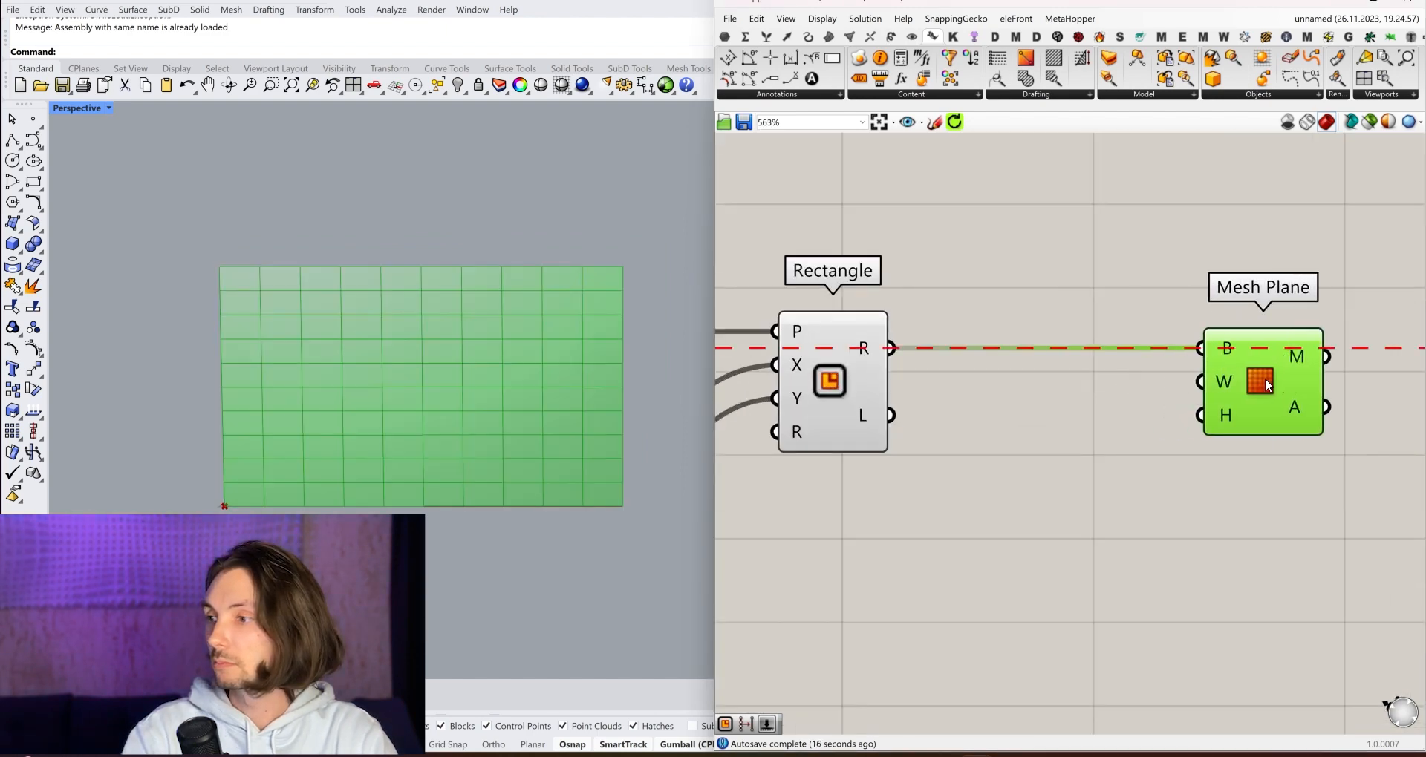
{"action": "left_click", "coordinate": [1033, 484]}
{"action": "double_click", "coordinate": [1031, 483]}
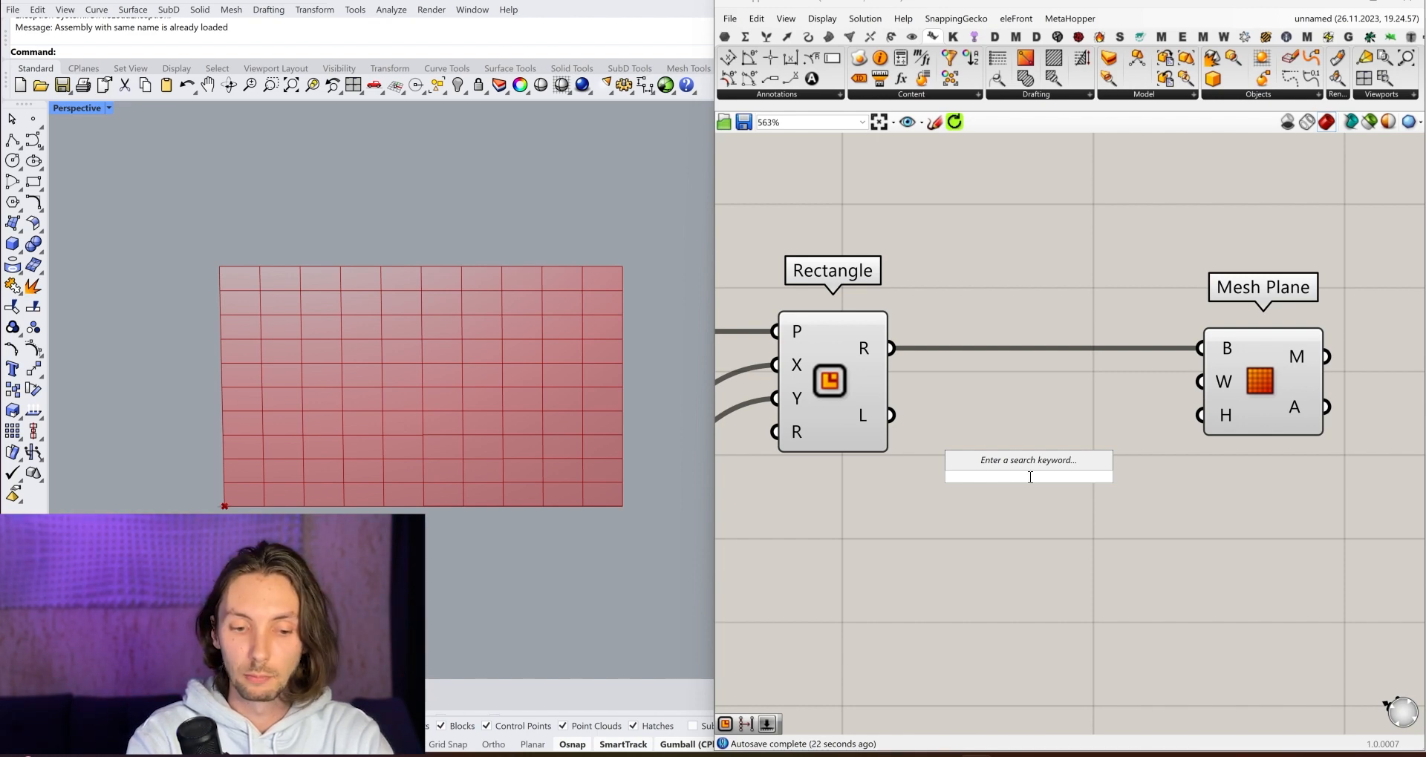
{"action": "type", "text": "r"}
{"action": "key", "text": "BackSpace"}
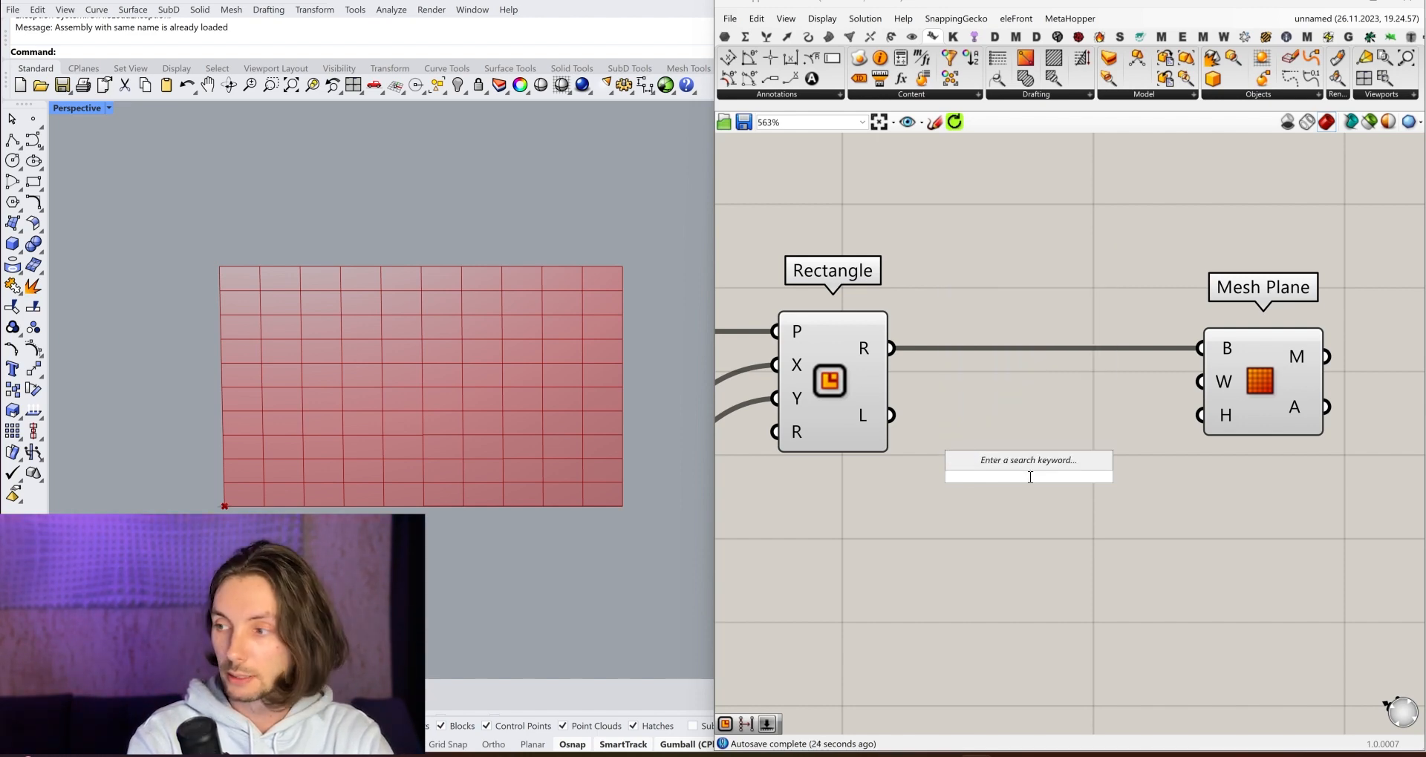
{"action": "type", "text": "11"}
{"action": "key", "text": "Return"}
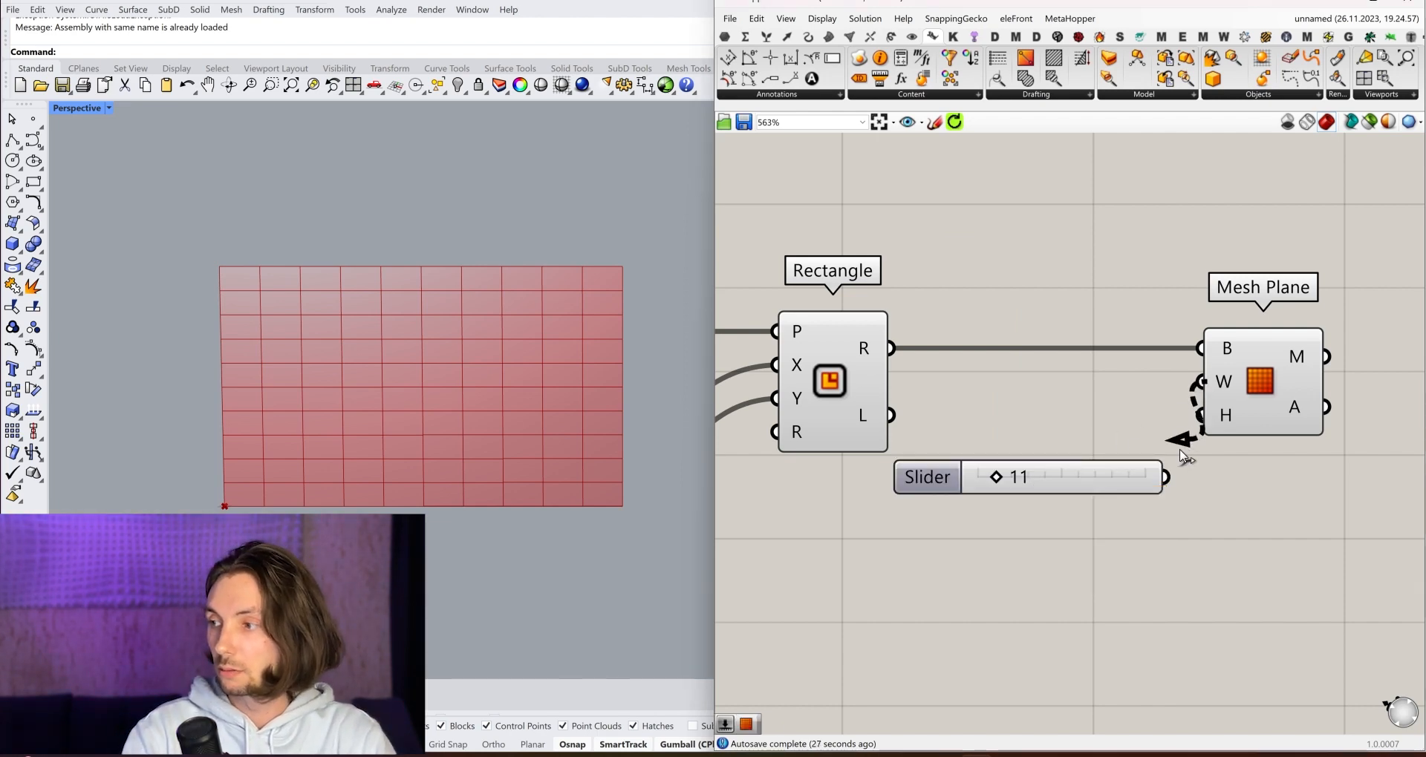
Connect the slider of 11 to the Mesh Plane's width count and space the slider and component out in line.
{"action": "left_click_drag", "start_coordinate": [1166, 477], "coordinate": [1200, 382]}
{"action": "left_click_drag", "start_coordinate": [1115, 489], "coordinate": [1082, 395]}
{"action": "left_click_drag", "start_coordinate": [1247, 397], "coordinate": [1308, 388]}
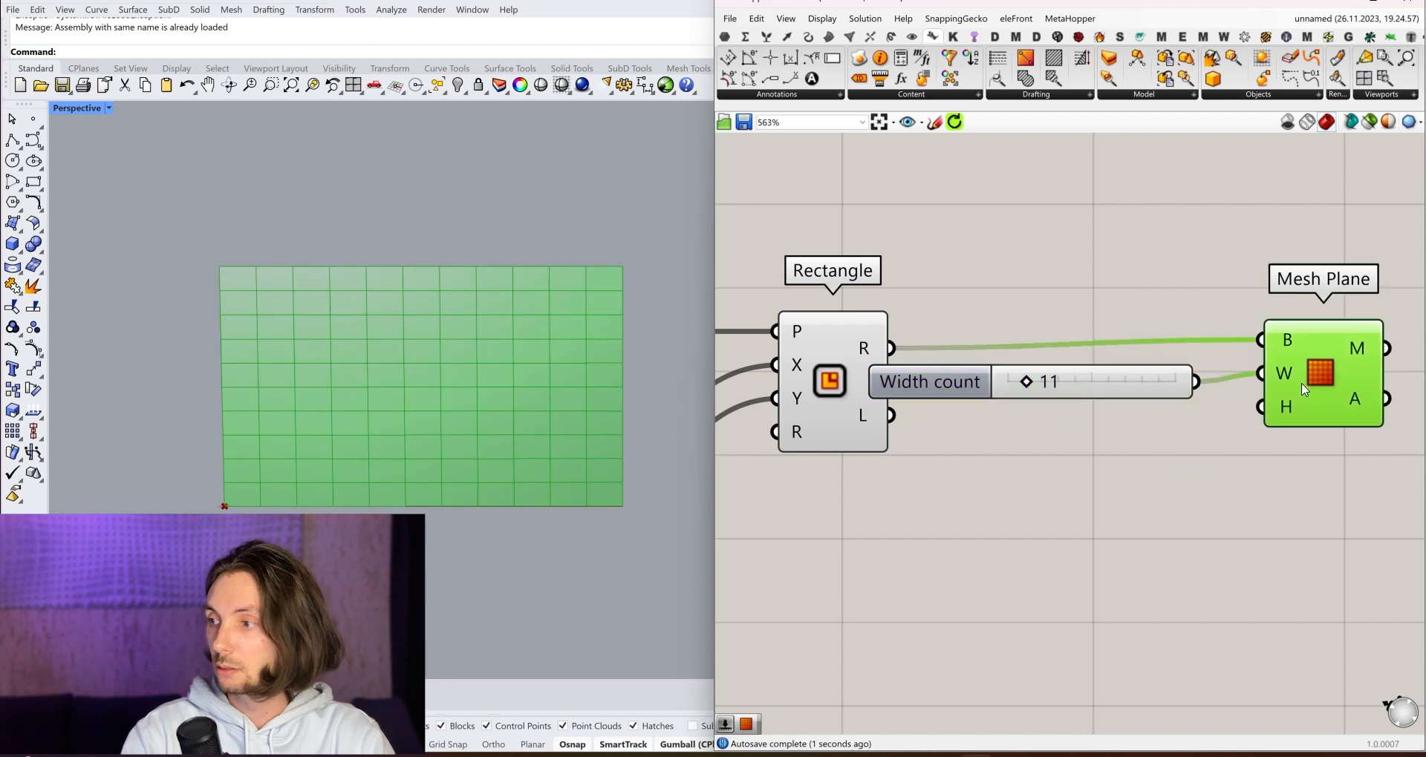
{"action": "left_click_drag", "start_coordinate": [1145, 391], "coordinate": [1188, 393]}
{"action": "left_click_drag", "start_coordinate": [1360, 365], "coordinate": [1375, 373]}
Create a number slider of 5 and connect it to the Mesh Plane's height count.
{"action": "double_click", "coordinate": [1055, 495]}
{"action": "type", "text": "9"}
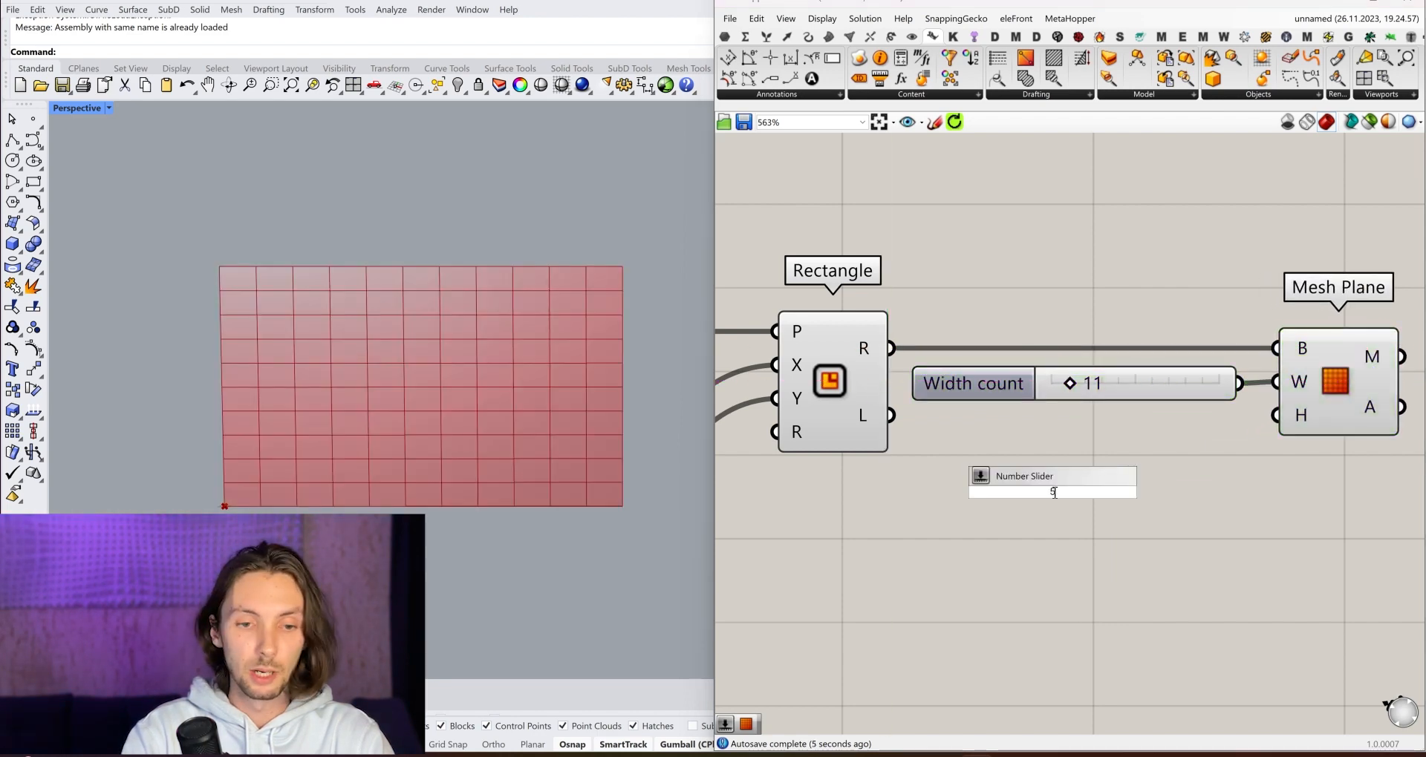
{"action": "key", "text": "Return"}
{"action": "left_click_drag", "start_coordinate": [1178, 493], "coordinate": [1275, 415]}
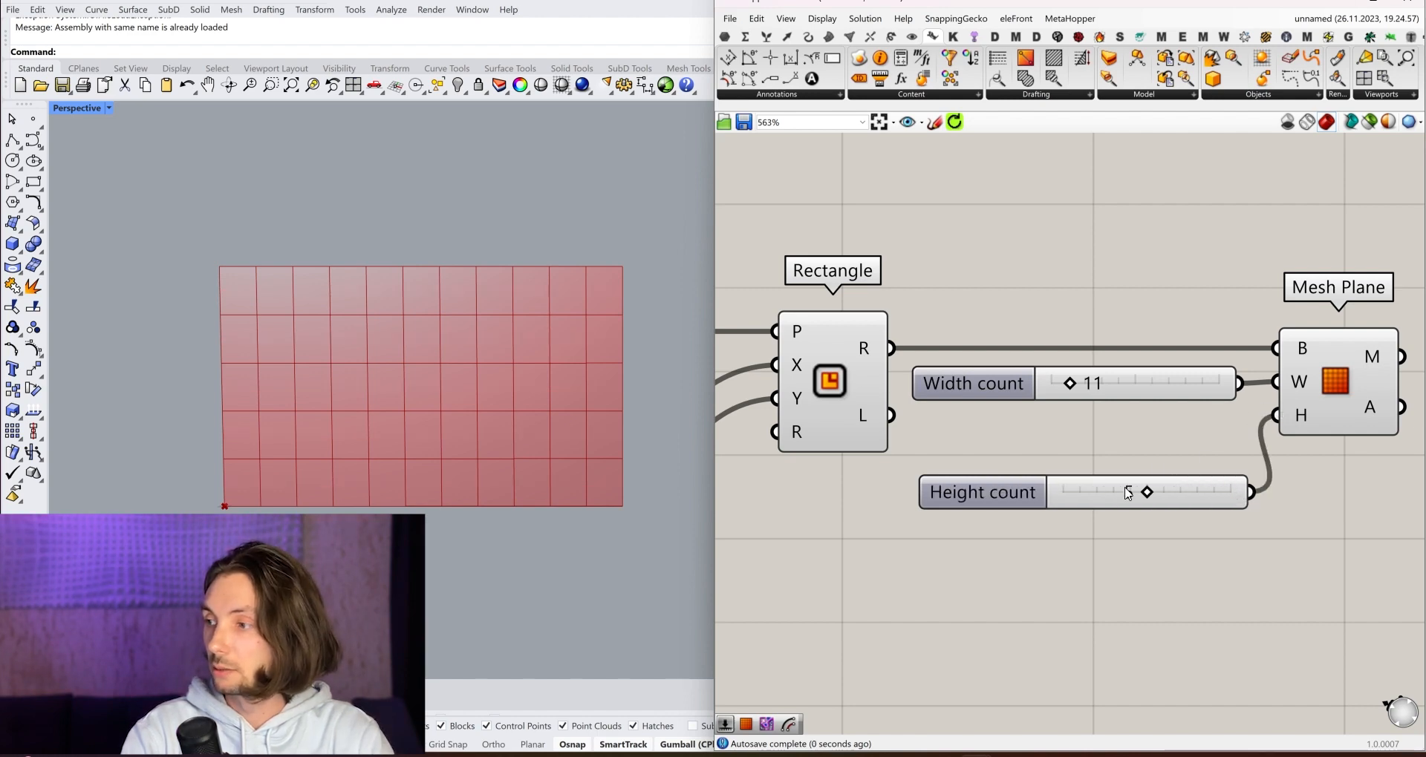
Stack the Width count and Height count sliders directly under each other, aligned with the Mesh Plane's W and H inputs.
{"action": "left_click_drag", "start_coordinate": [1188, 441], "coordinate": [1184, 408]}
{"action": "left_click_drag", "start_coordinate": [1188, 389], "coordinate": [1188, 378]}
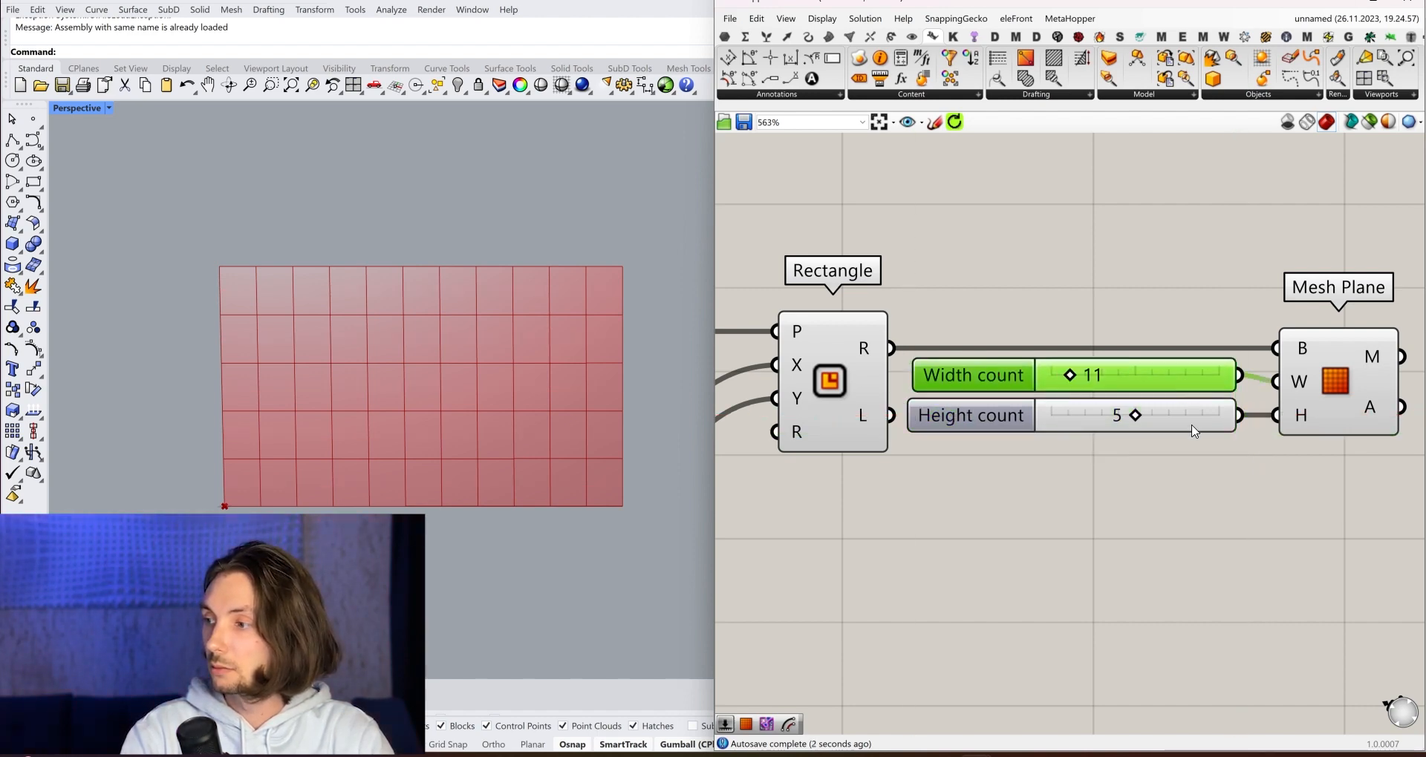
{"action": "left_click_drag", "start_coordinate": [1194, 429], "coordinate": [1191, 421]}
{"action": "right_click_drag", "start_coordinate": [1210, 460], "coordinate": [1083, 483]}
{"action": "left_click_drag", "start_coordinate": [1077, 425], "coordinate": [1069, 403]}
{"action": "left_click", "coordinate": [1056, 535]}
{"action": "scroll", "coordinate": [916, 481], "scroll_direction": "down", "scroll_amount": 5}
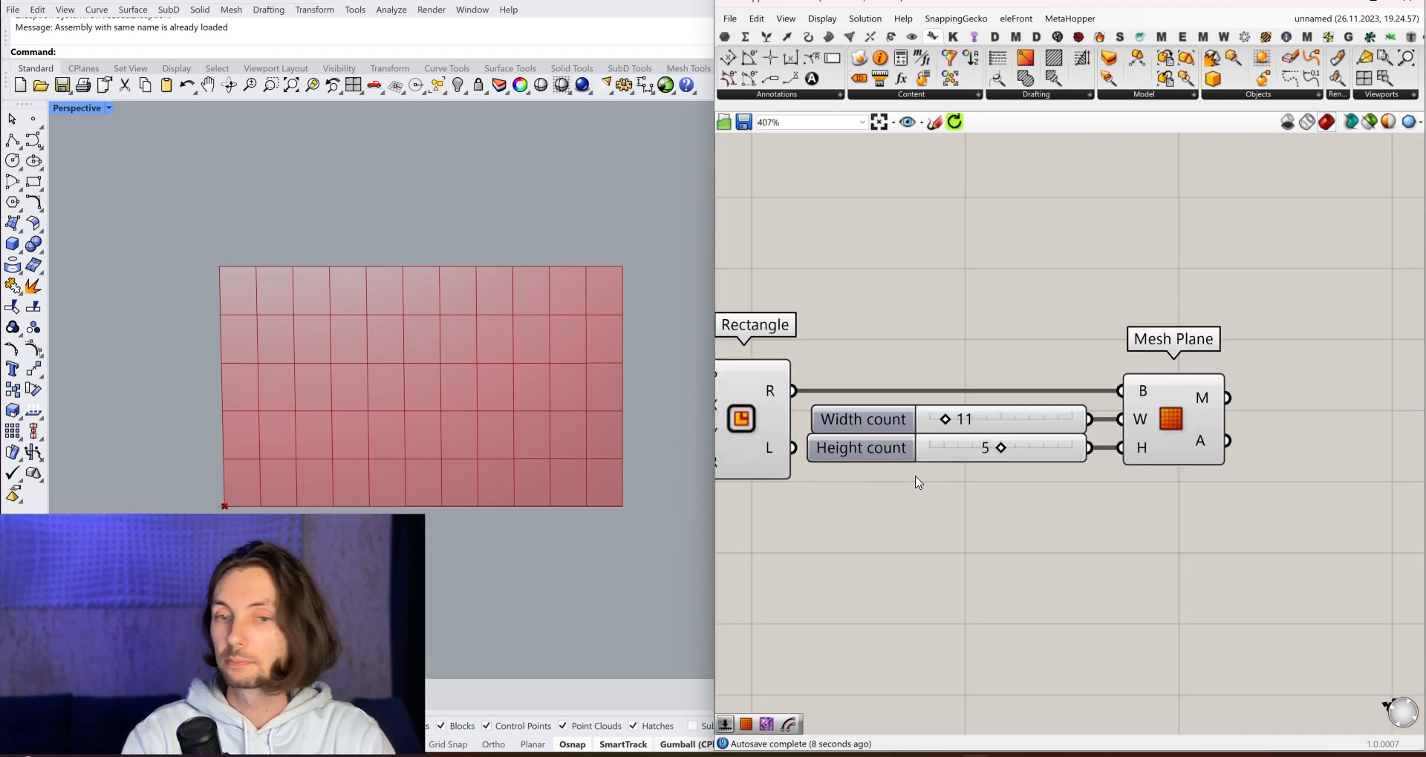
Add a Face Boundaries component after the Mesh Plane and connect the Mesh Plane's mesh output to it.
{"action": "right_click_drag", "start_coordinate": [1093, 453], "coordinate": [1084, 496]}
{"action": "scroll", "coordinate": [951, 475], "scroll_direction": "up", "scroll_amount": 2}
{"action": "left_click", "coordinate": [977, 476]}
{"action": "double_click", "coordinate": [1093, 418]}
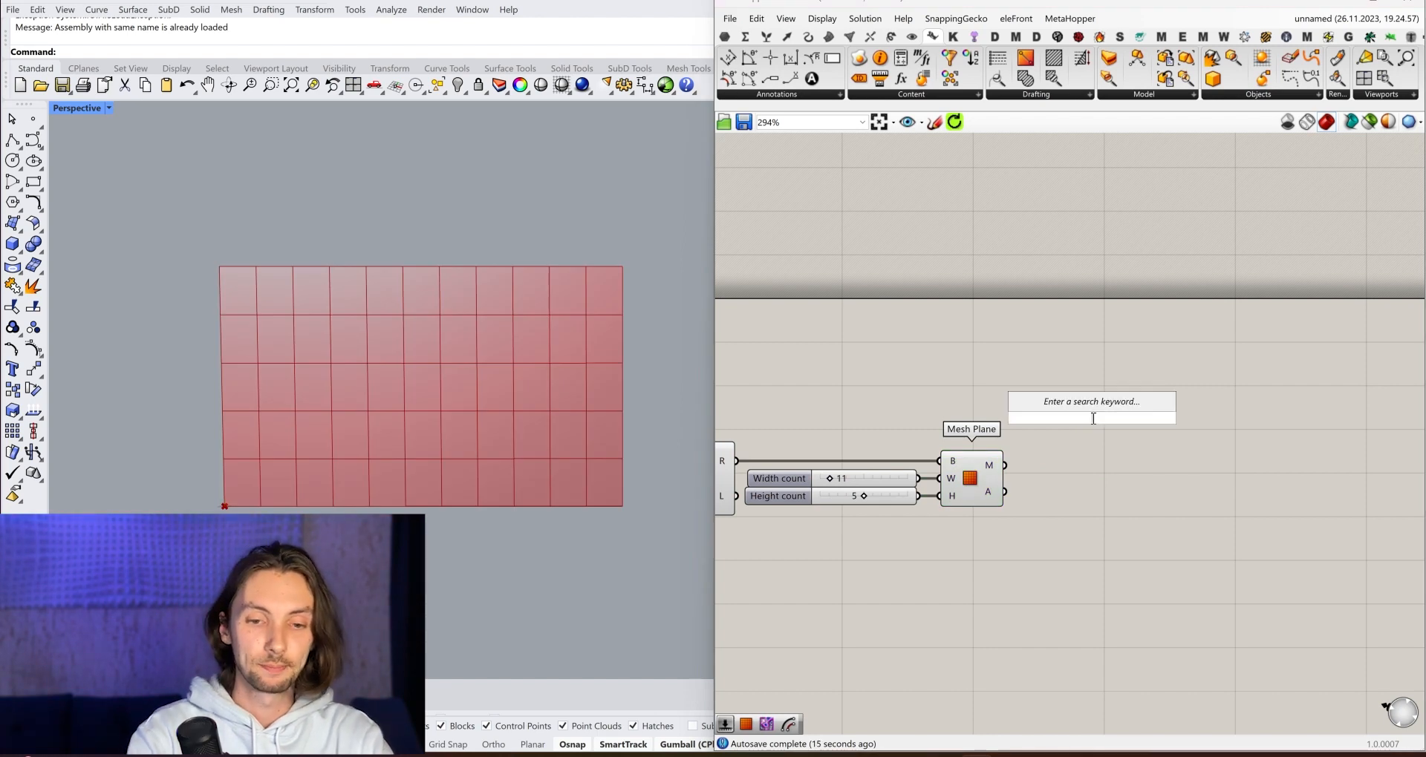
{"action": "type", "text": "face"}
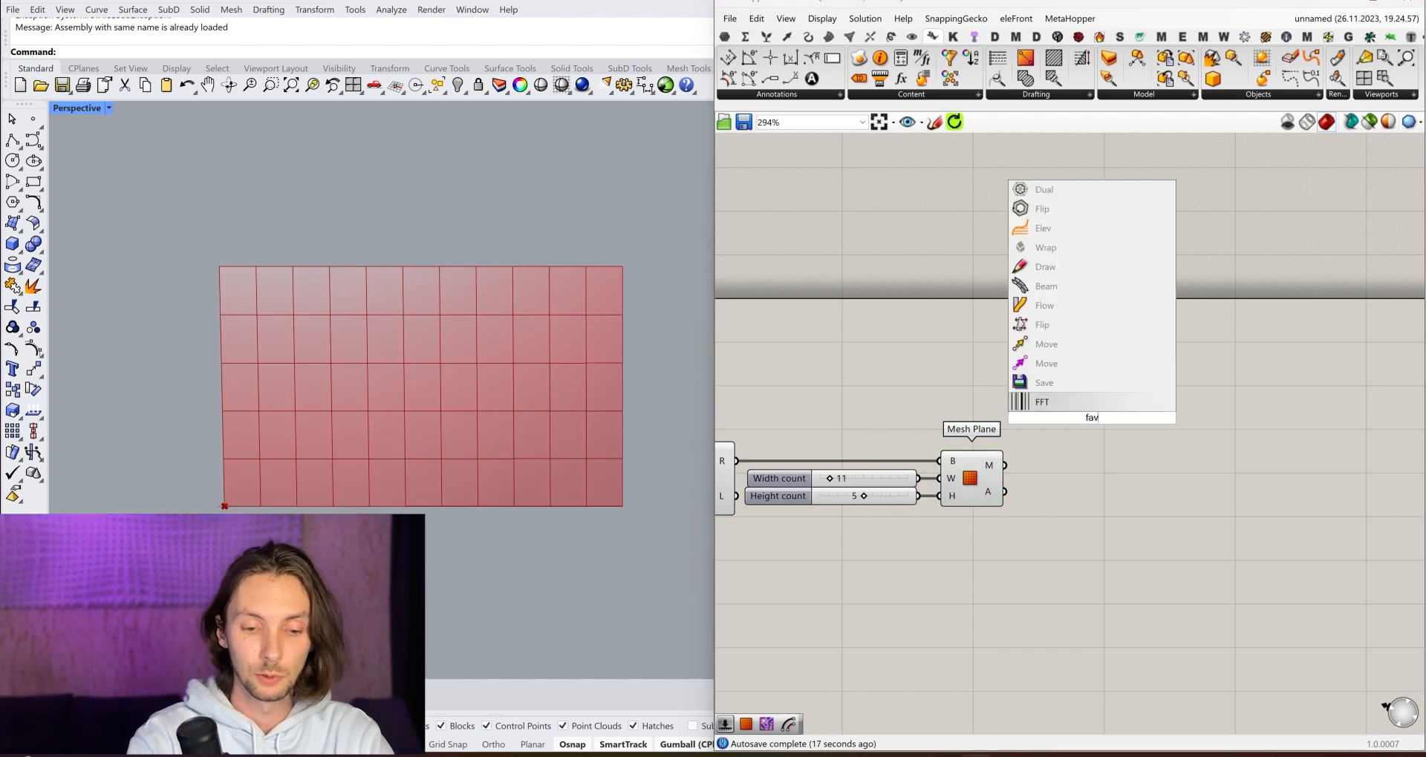
{"action": "type", "text": " b"}
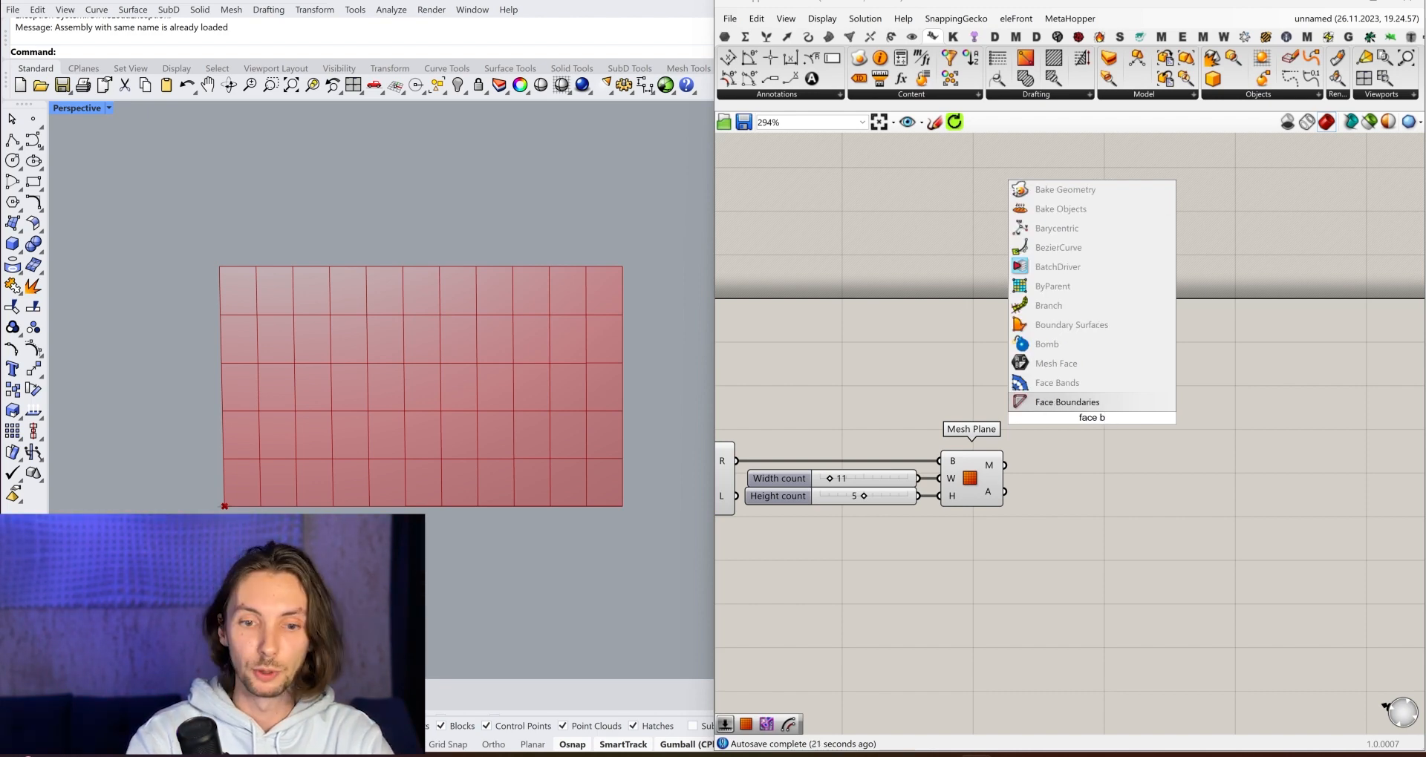
{"action": "key", "text": "Return"}
{"action": "left_click_drag", "start_coordinate": [1004, 465], "coordinate": [1064, 468]}
{"action": "left_click", "coordinate": [1171, 443]}
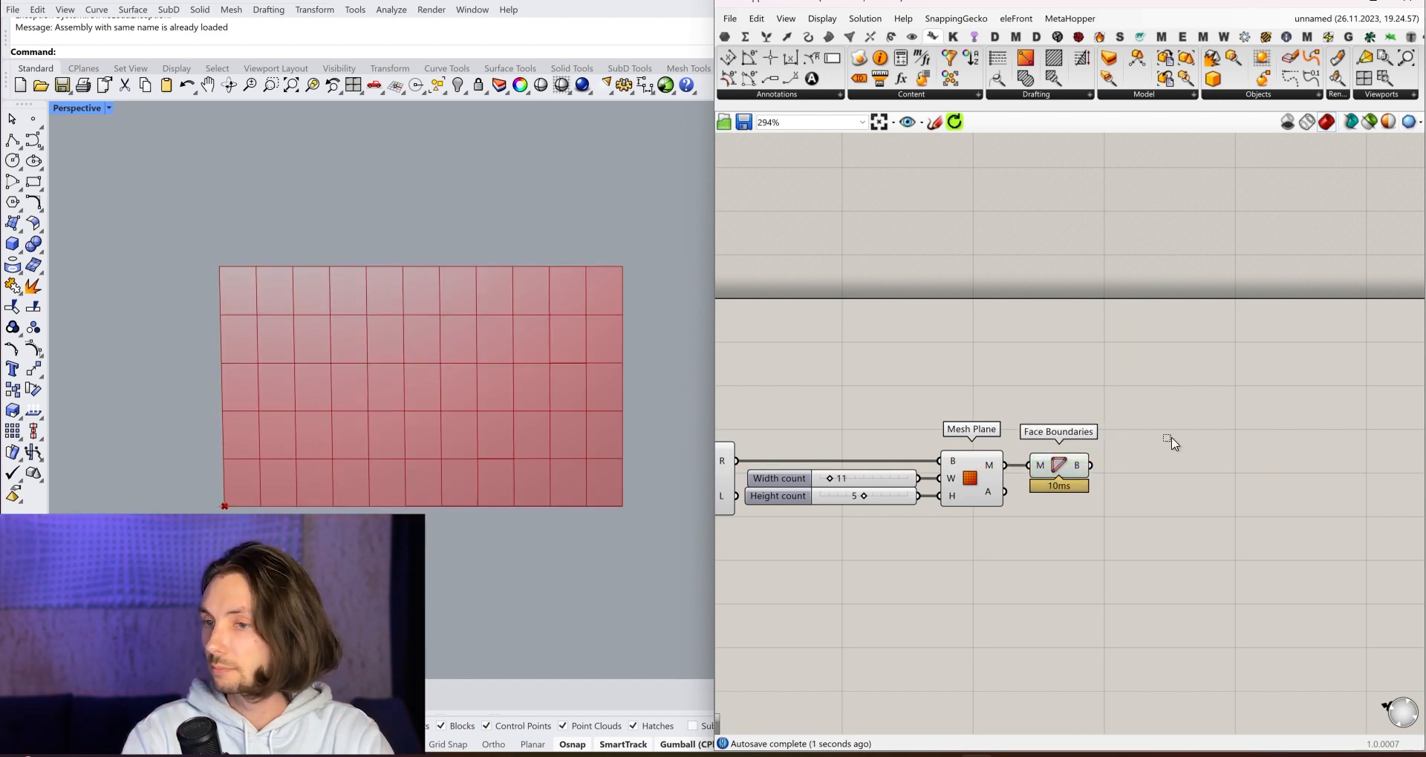
Turn off the preview of every component before Face Boundaries, including the Rectangle and the Mesh Plane.
{"action": "scroll", "coordinate": [1234, 336], "scroll_direction": "down", "scroll_amount": 3}
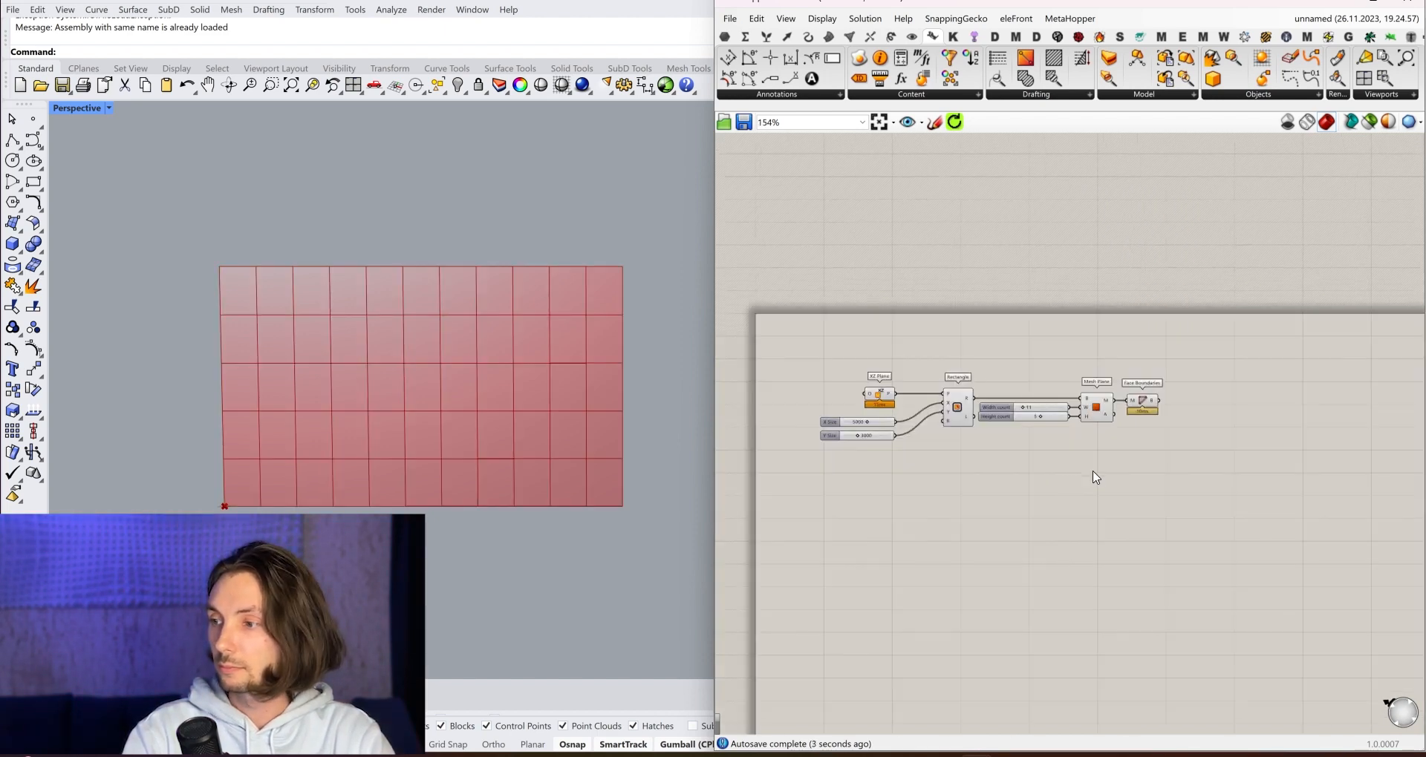
{"action": "left_click_drag", "start_coordinate": [1109, 485], "coordinate": [823, 342]}
{"action": "middle_click", "coordinate": [1082, 336]}
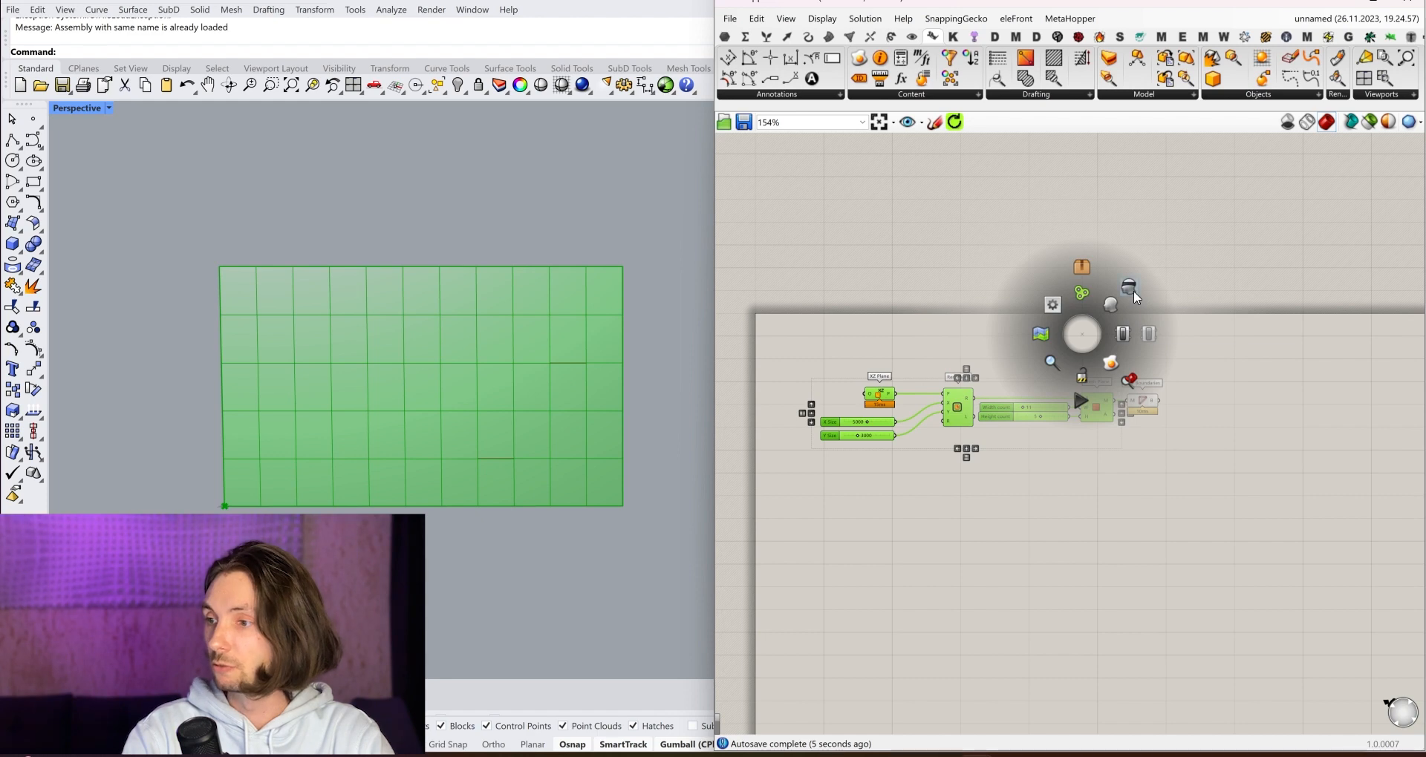
{"action": "left_click", "coordinate": [1132, 295]}
{"action": "right_click_drag", "start_coordinate": [1158, 387], "coordinate": [1114, 399]}
{"action": "scroll", "coordinate": [1067, 409], "scroll_direction": "up", "scroll_amount": 6}
{"action": "left_click", "coordinate": [1165, 422]}
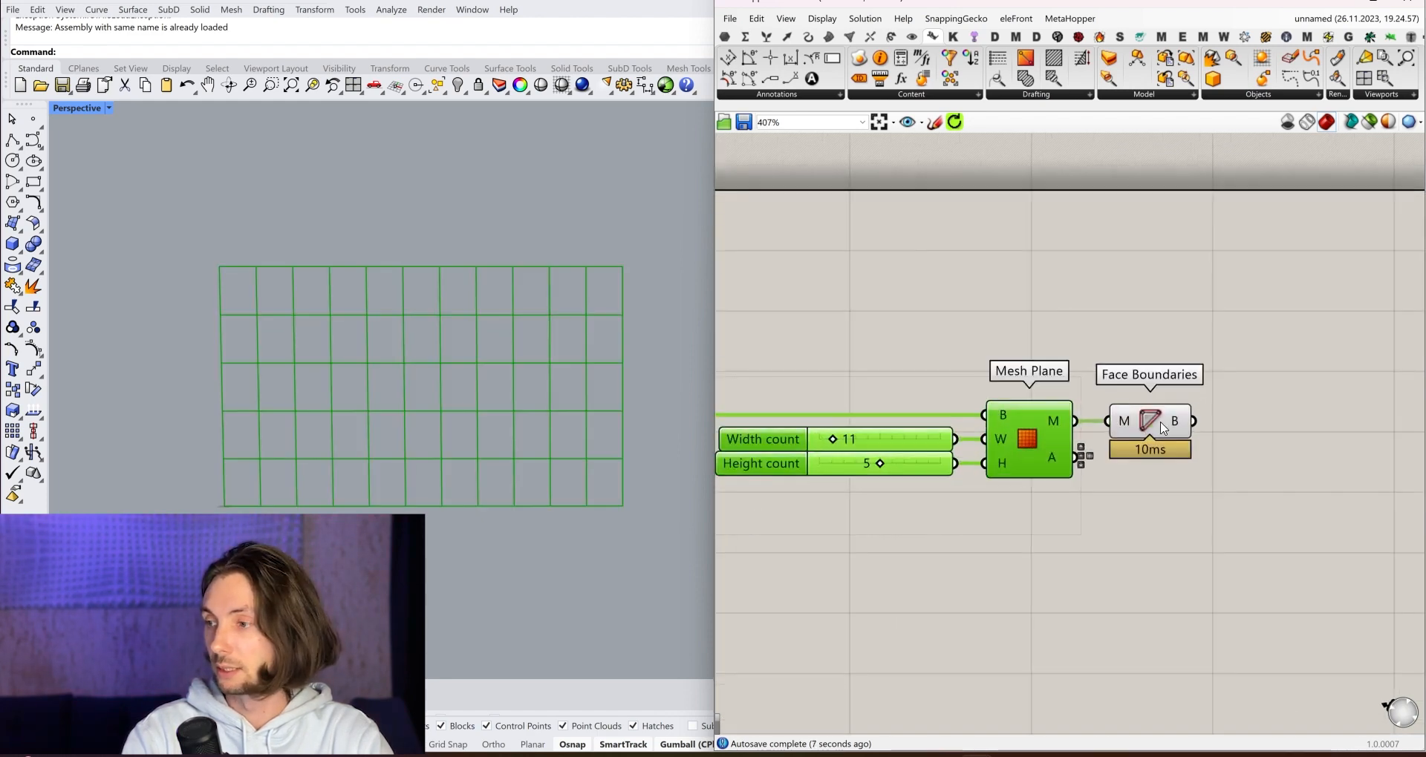
{"action": "left_click", "coordinate": [1157, 320]}
{"action": "right_click_drag", "start_coordinate": [1190, 365], "coordinate": [1077, 402]}
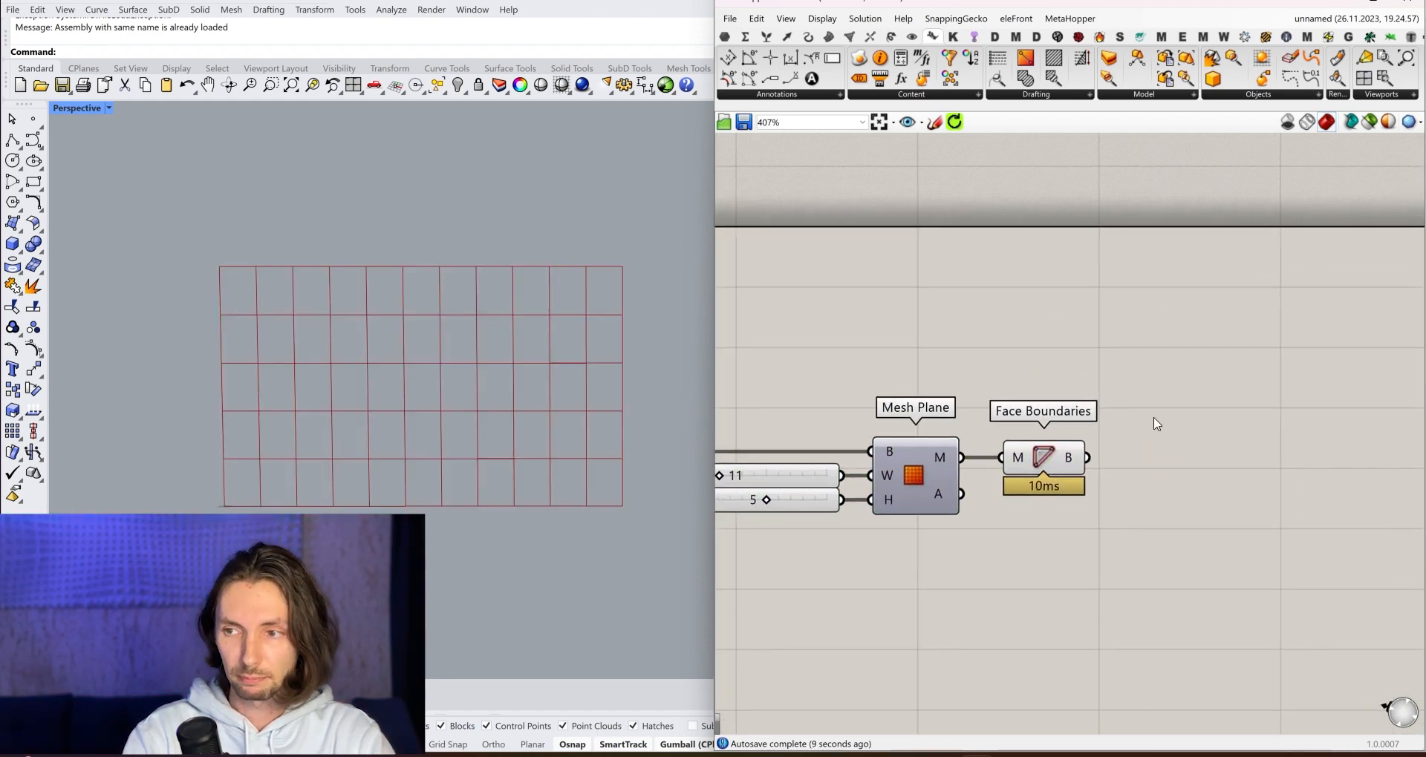
{"action": "scroll", "coordinate": [1156, 425], "scroll_direction": "up", "scroll_amount": 1}
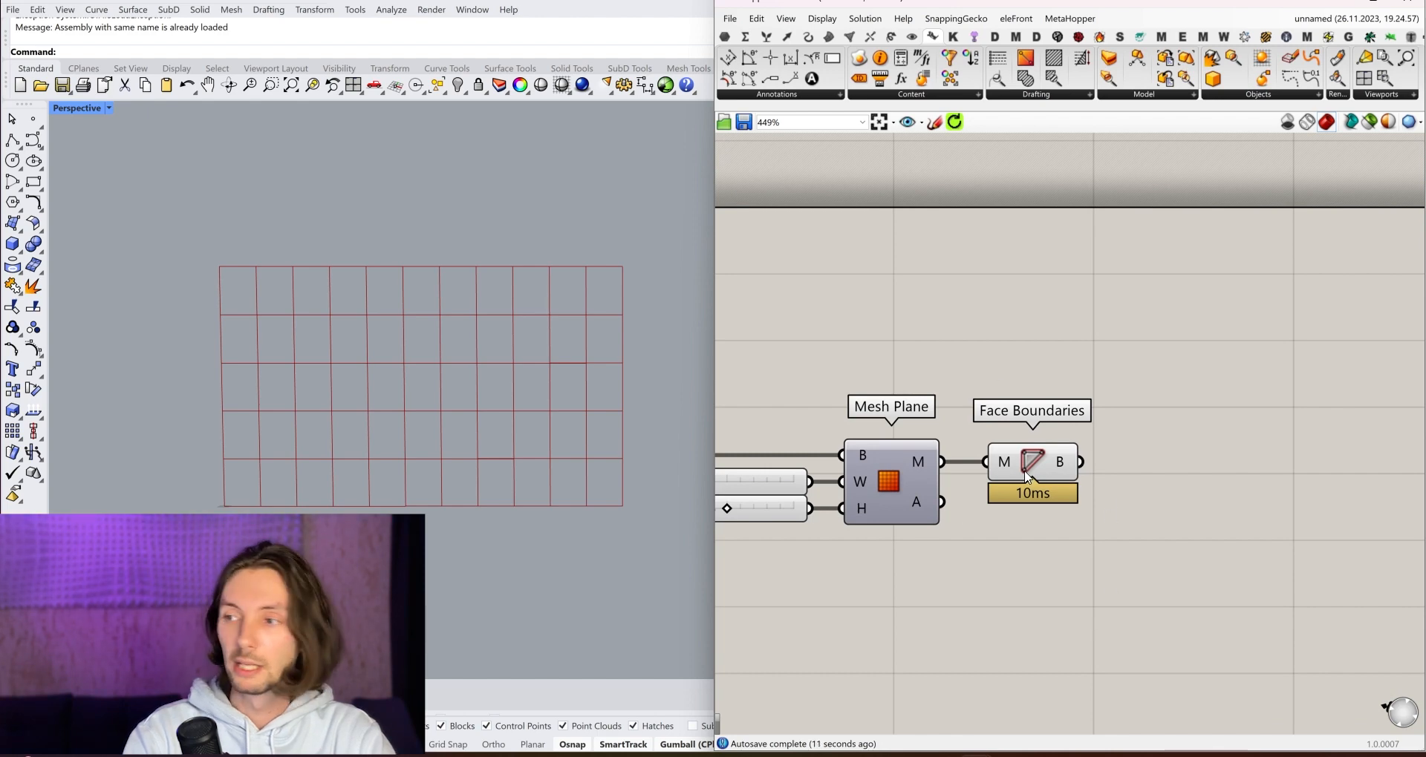
Place a Custom Preview Lineweights component above Face Boundaries and feed the face boundaries into its geometry input.
{"action": "left_click_drag", "start_coordinate": [1027, 476], "coordinate": [1030, 476]}
{"action": "left_click", "coordinate": [812, 570]}
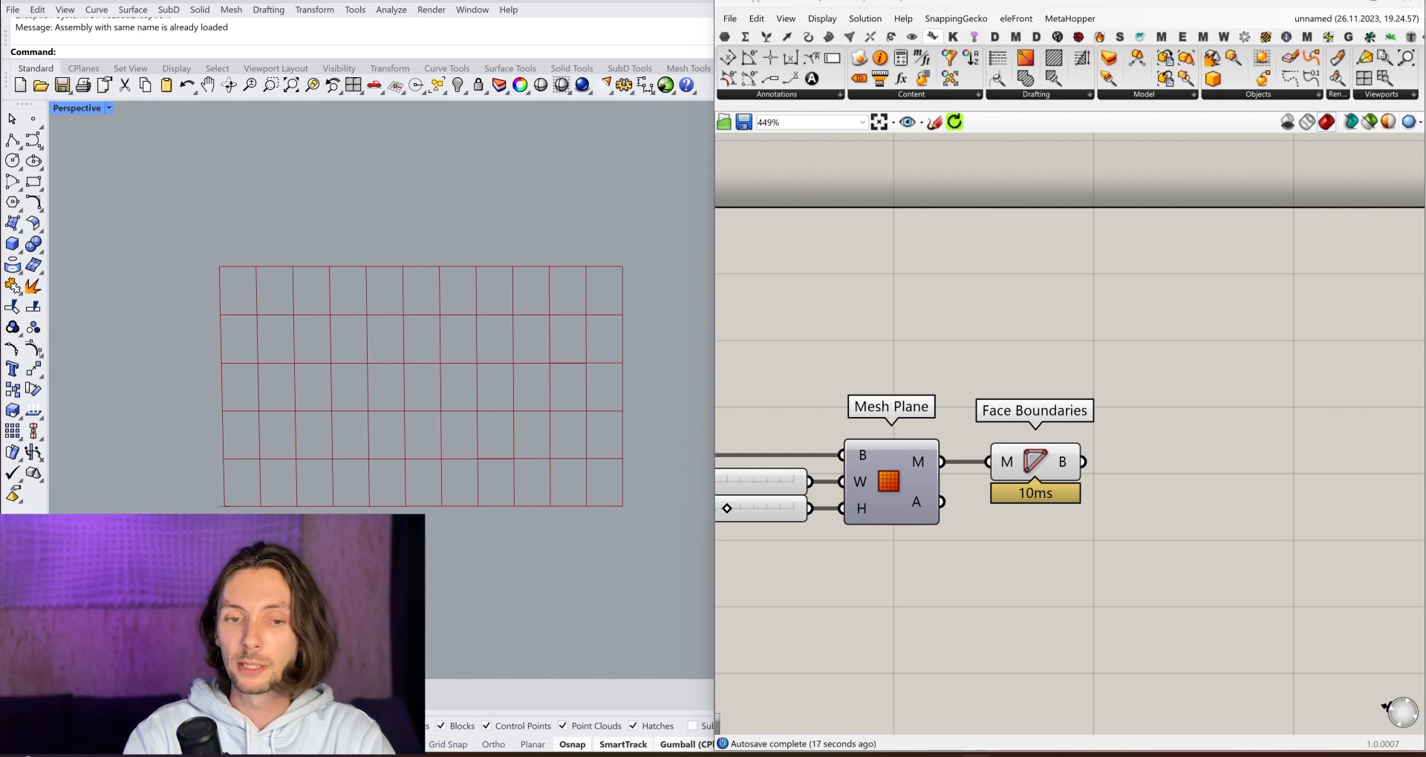
{"action": "left_click", "coordinate": [1410, 36]}
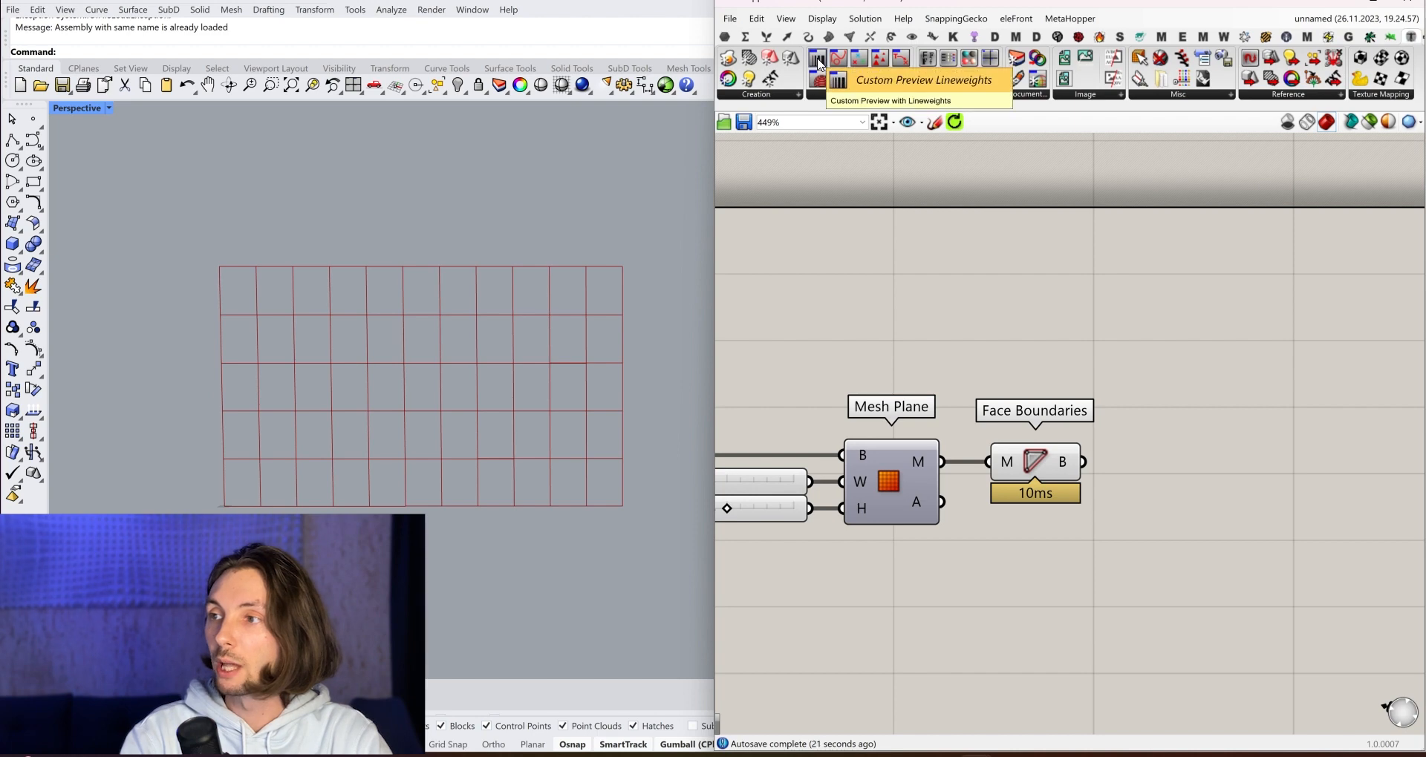
{"action": "left_click_drag", "start_coordinate": [835, 67], "coordinate": [1168, 336]}
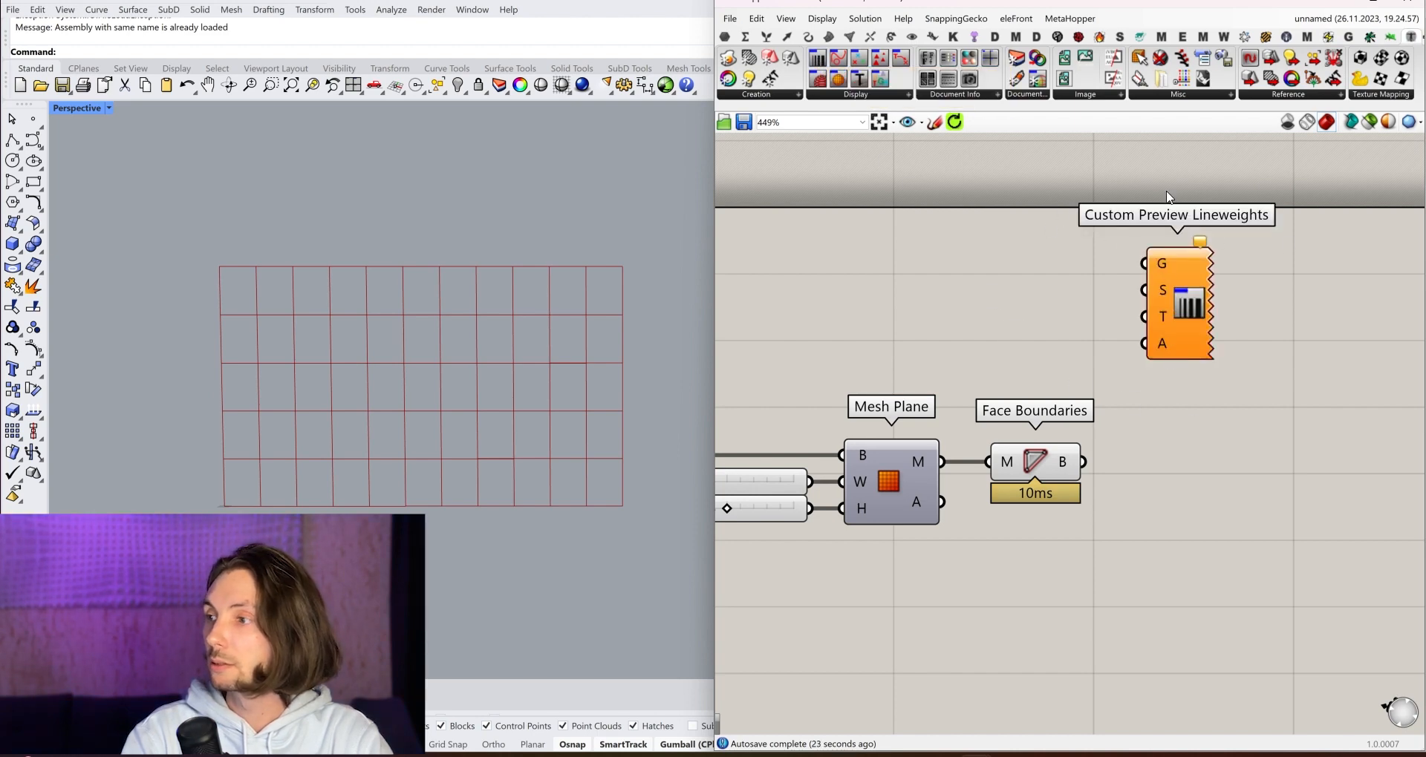
{"action": "left_click_drag", "start_coordinate": [1193, 274], "coordinate": [1212, 272]}
{"action": "left_click", "coordinate": [1221, 400]}
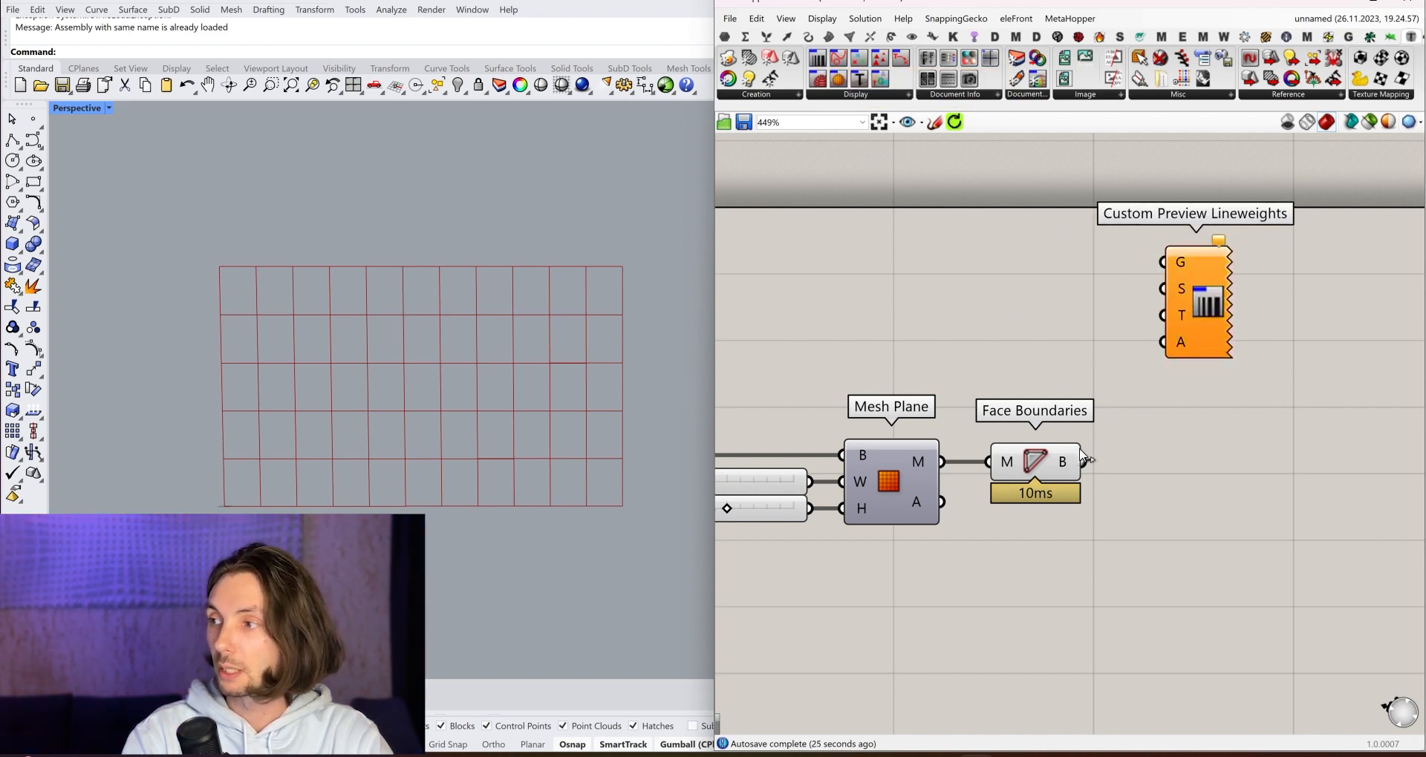
{"action": "left_click_drag", "start_coordinate": [1083, 462], "coordinate": [1188, 273]}
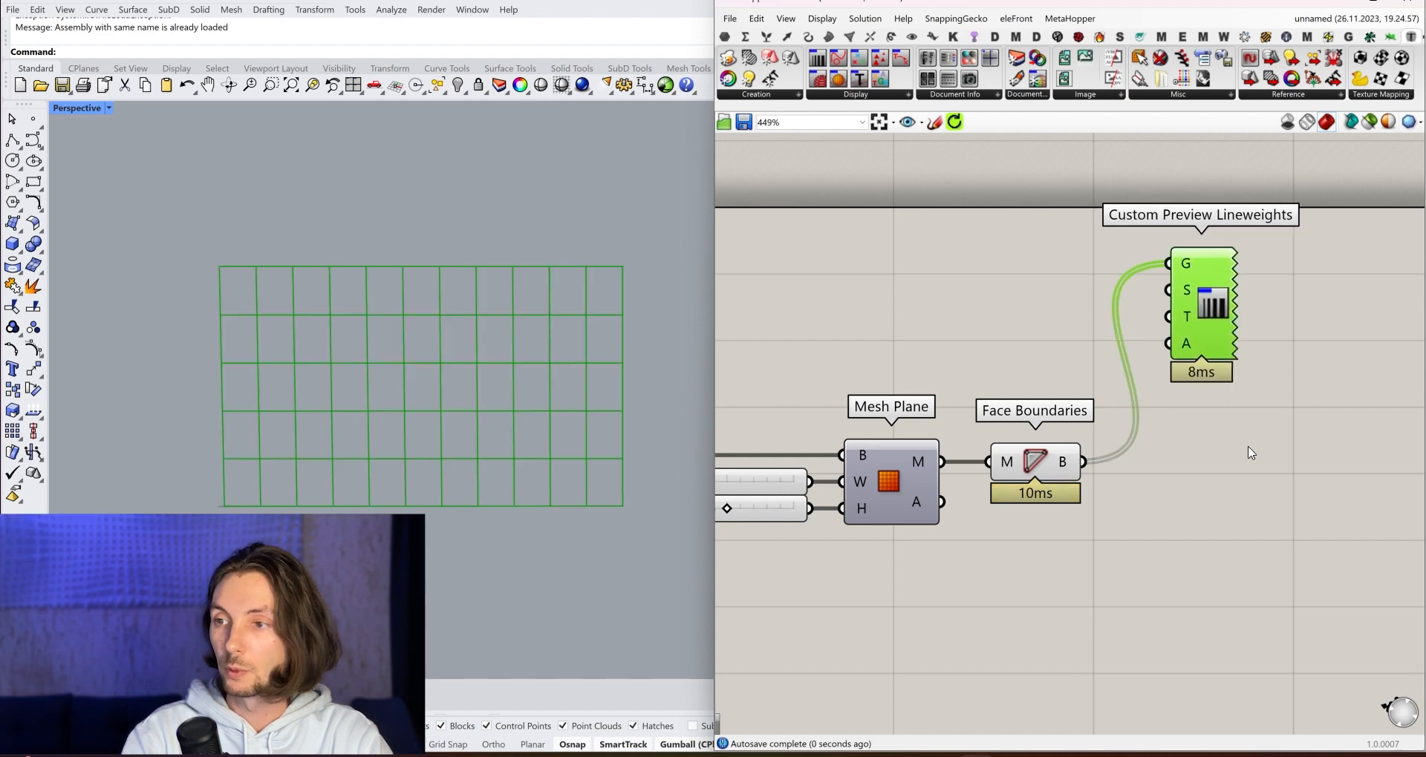
{"action": "left_click", "coordinate": [1252, 453]}
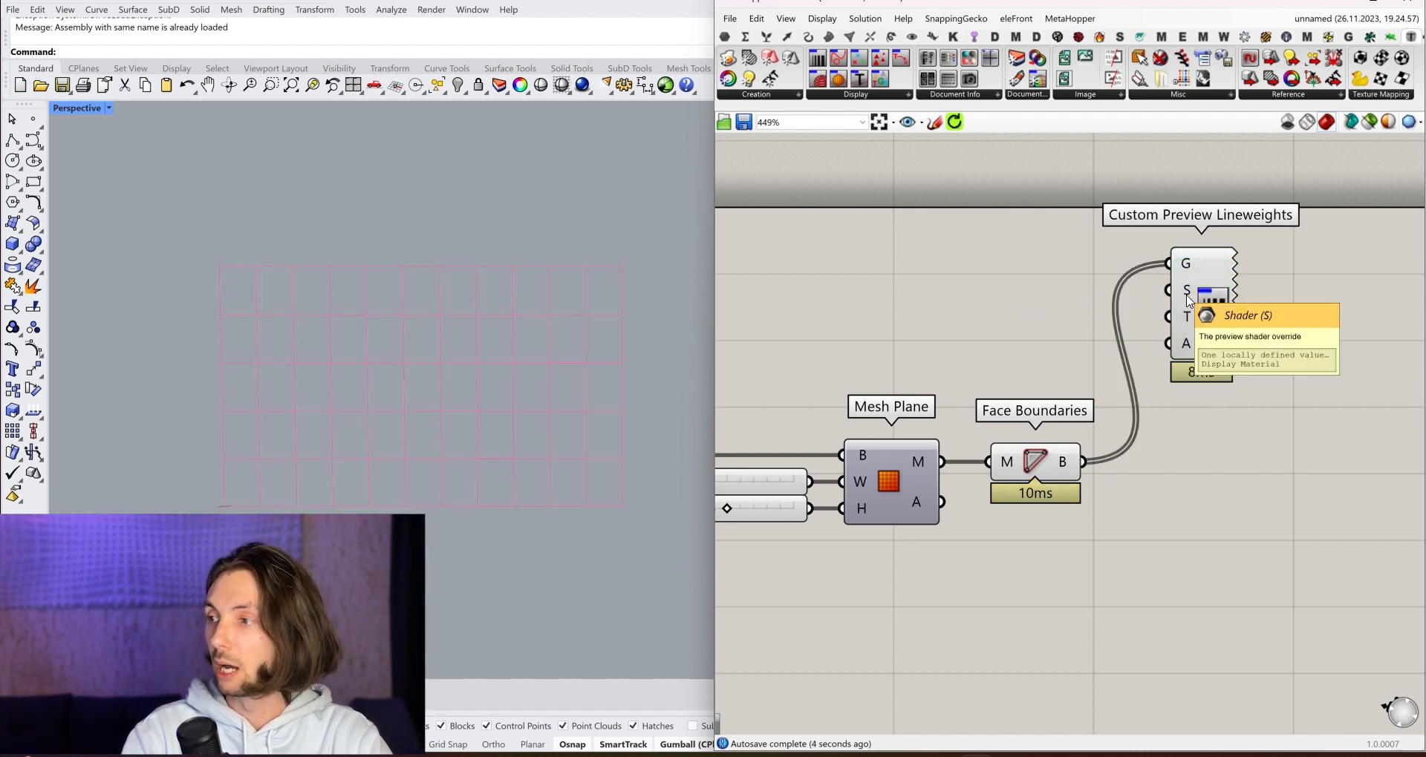
Add a white Colour Swatch, connect it to the Custom Preview Lineweights shader input and align it with that input.
{"action": "left_click", "coordinate": [727, 36]}
{"action": "left_click", "coordinate": [1022, 96]}
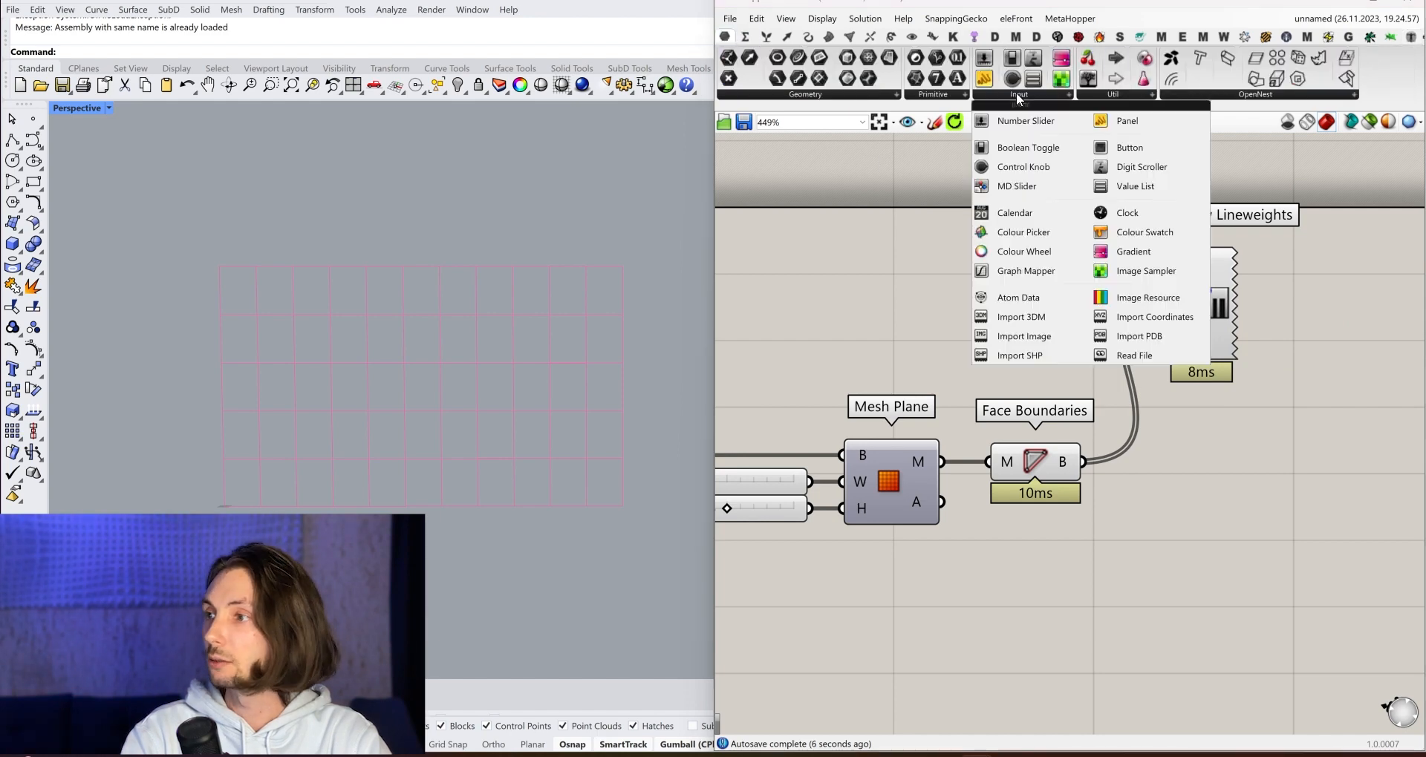
{"action": "left_click", "coordinate": [1149, 232]}
{"action": "left_click", "coordinate": [996, 306]}
{"action": "left_click_drag", "start_coordinate": [1057, 304], "coordinate": [1168, 291]}
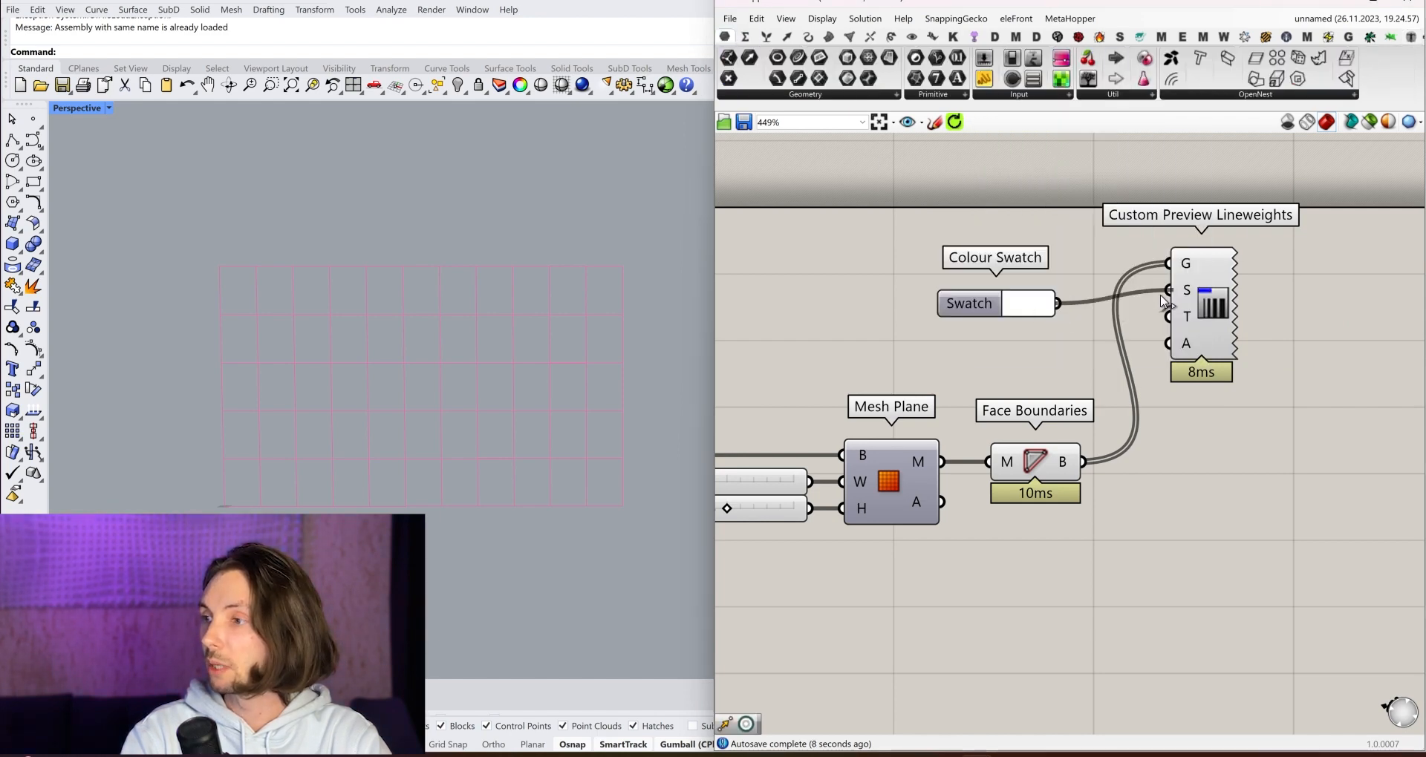
{"action": "left_click_drag", "start_coordinate": [998, 302], "coordinate": [1022, 289]}
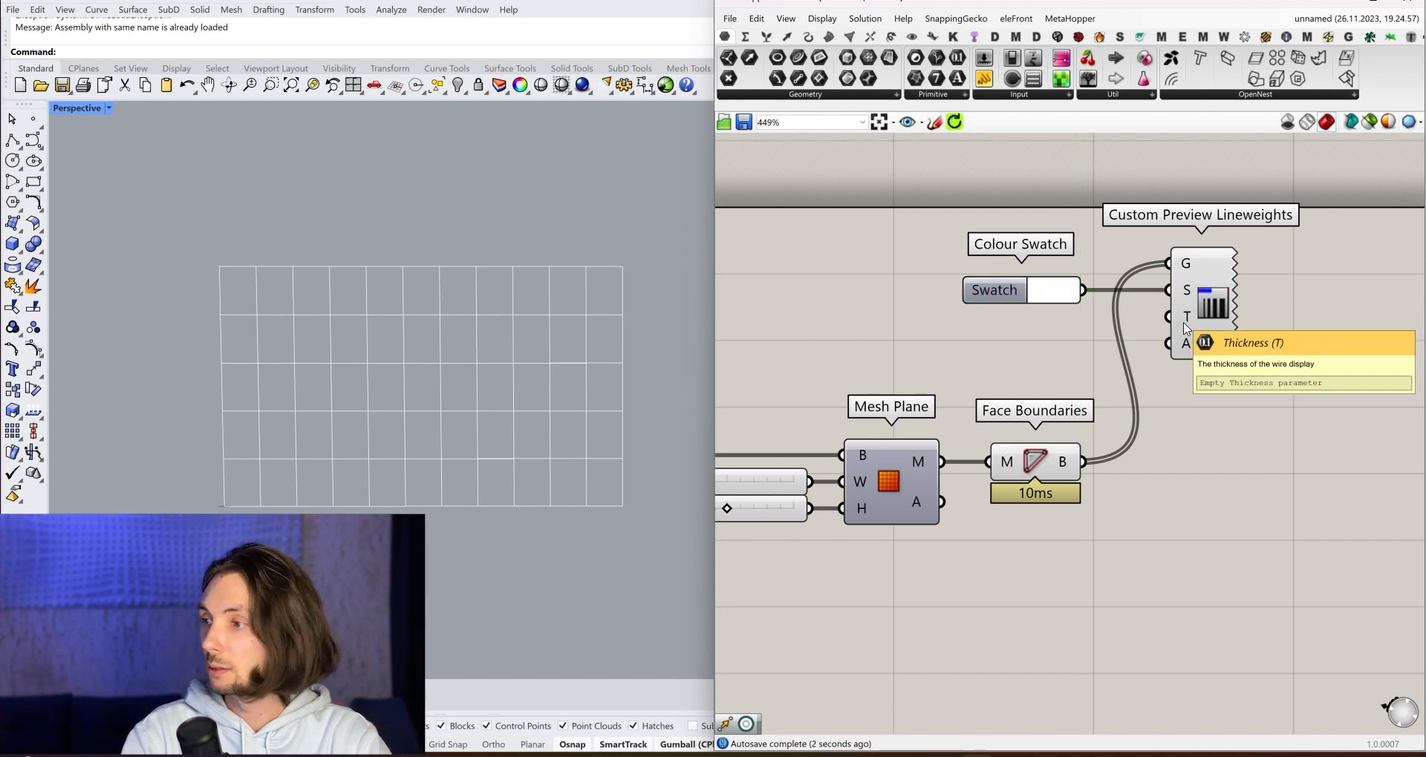
Create a number slider of 2 below the Colour Swatch and connect it to the lineweight preview's thickness input.
{"action": "double_click", "coordinate": [1007, 334]}
{"action": "type", "text": "2"}
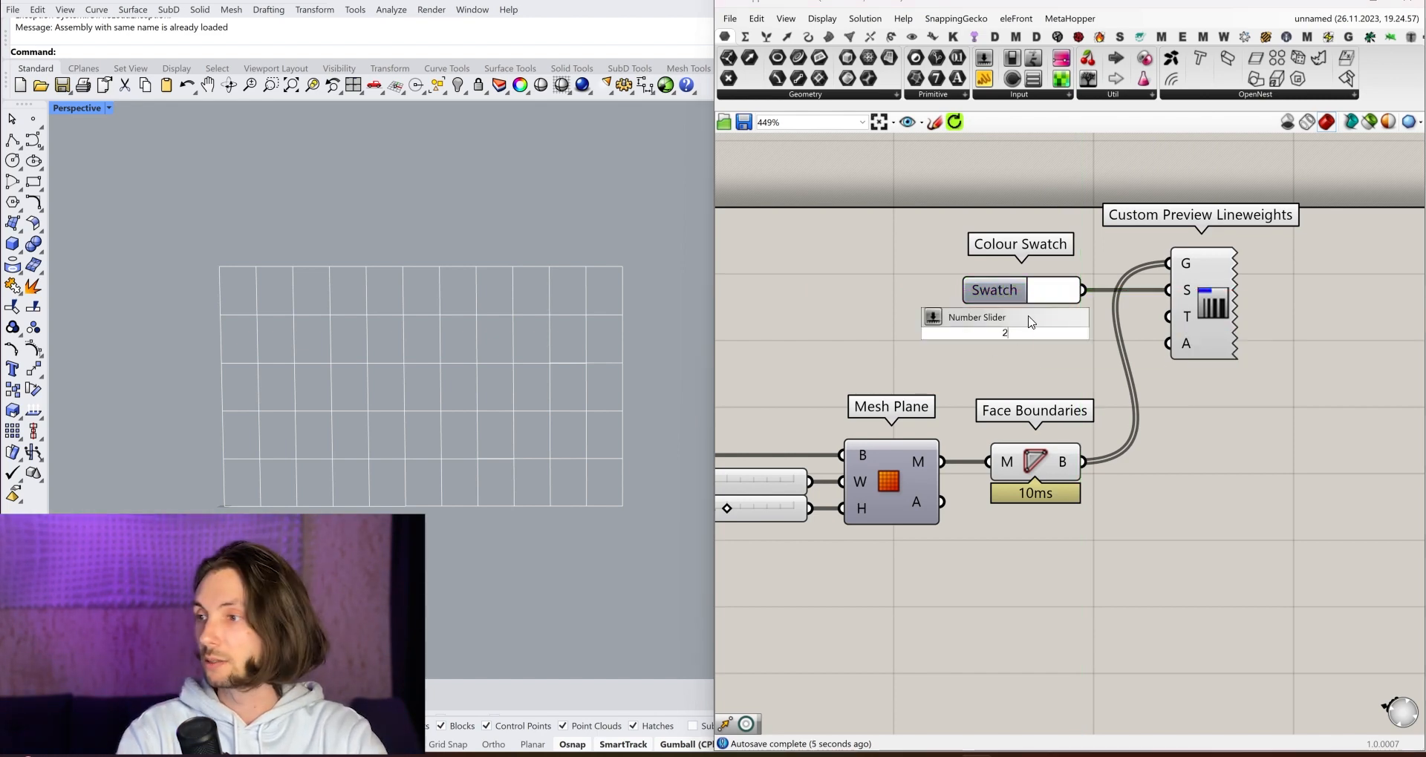
{"action": "key", "text": "Return"}
{"action": "left_click_drag", "start_coordinate": [1141, 332], "coordinate": [1168, 316]}
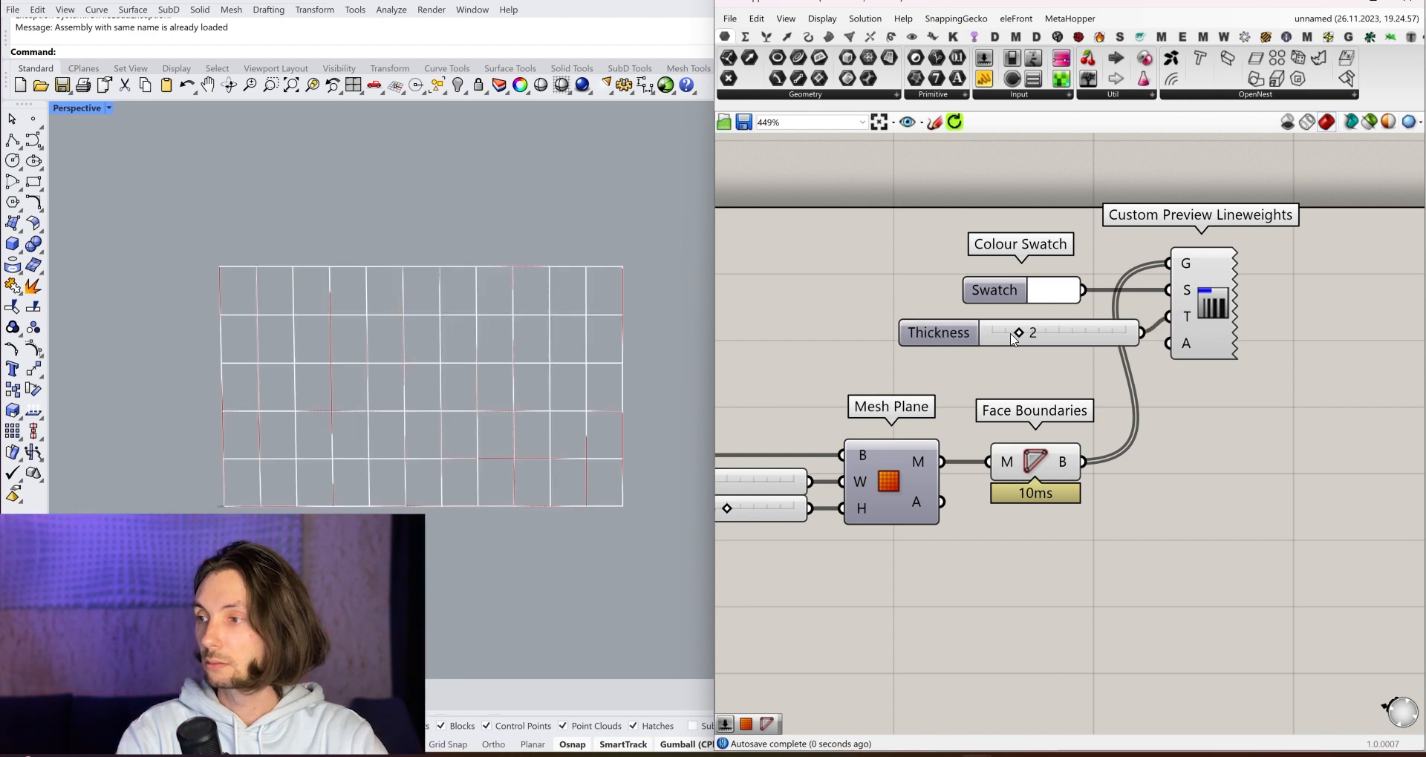
Set the Thickness slider to 6 and line it up with the Custom Preview Lineweights component, moving that component slightly away.
{"action": "left_click_drag", "start_coordinate": [1014, 340], "coordinate": [1088, 338]}
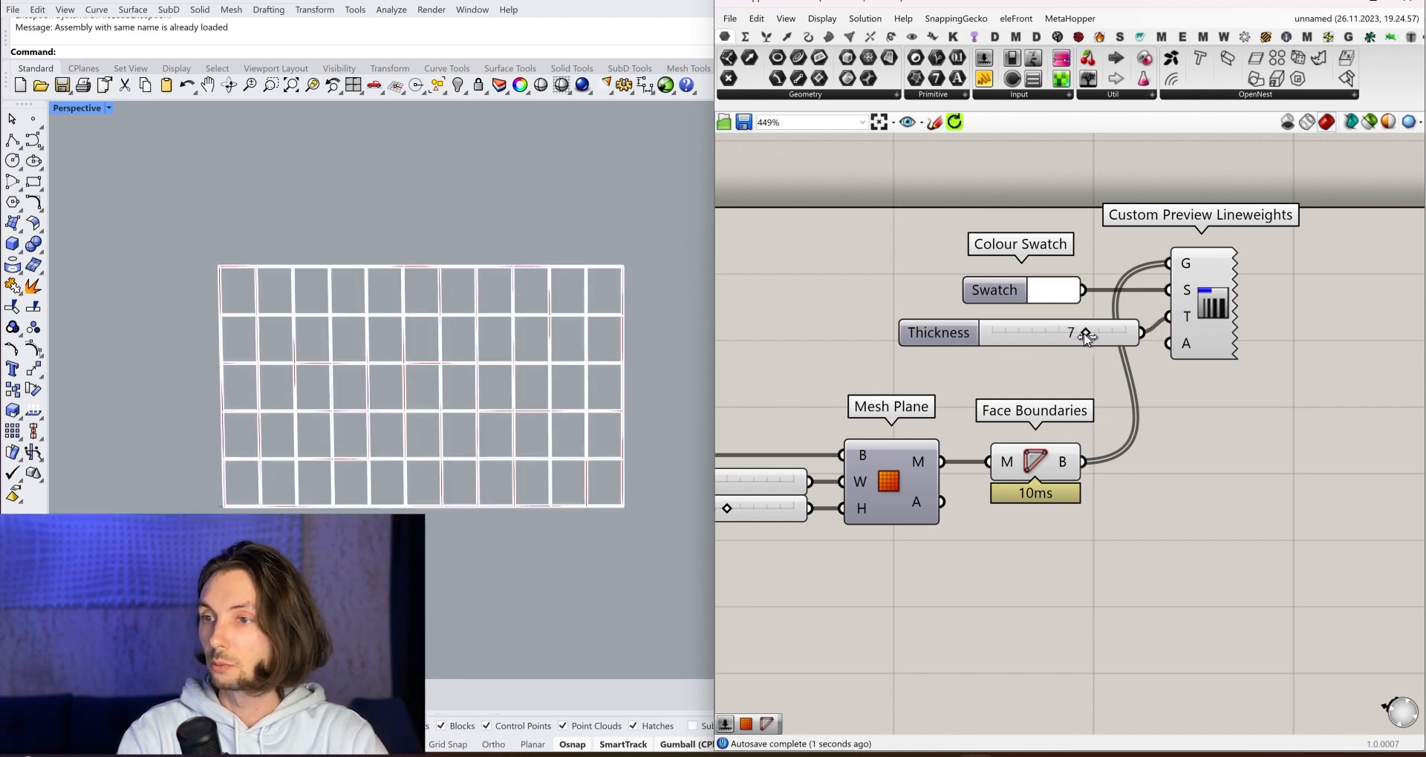
{"action": "scroll", "coordinate": [532, 432], "scroll_direction": "up", "scroll_amount": 5}
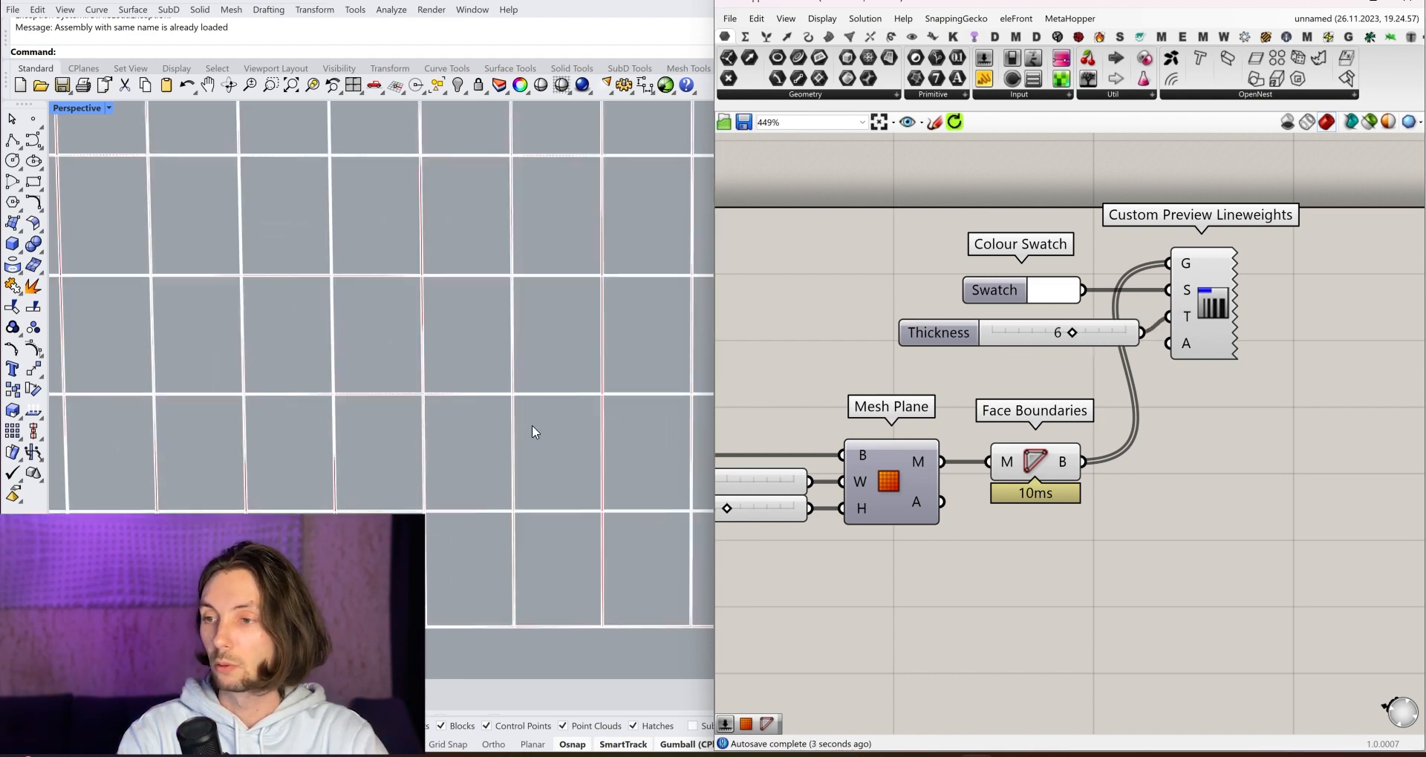
{"action": "scroll", "coordinate": [518, 404], "scroll_direction": "down", "scroll_amount": 5}
{"action": "right_click_drag", "start_coordinate": [520, 407], "coordinate": [681, 405]}
{"action": "left_click_drag", "start_coordinate": [1215, 321], "coordinate": [1224, 320]}
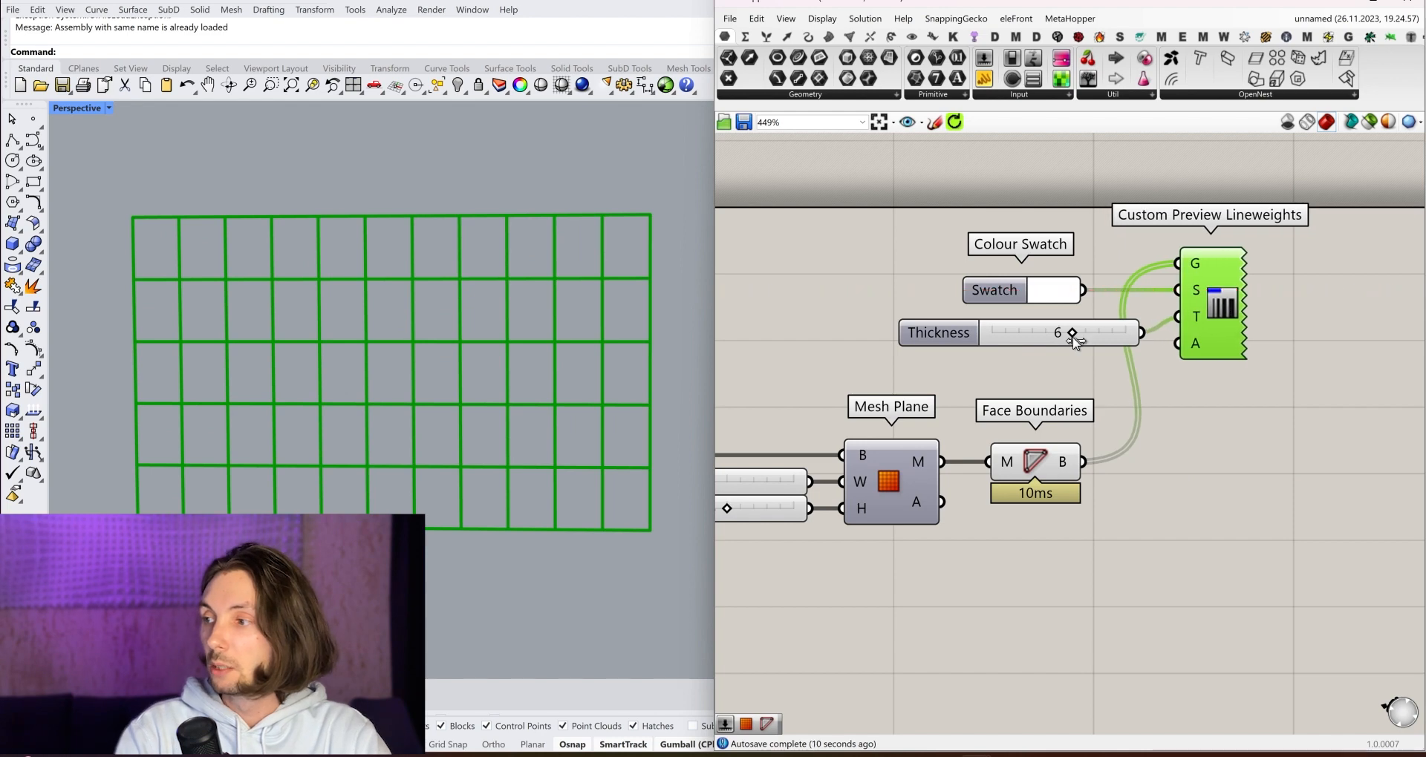
{"action": "left_click_drag", "start_coordinate": [1121, 342], "coordinate": [1094, 325]}
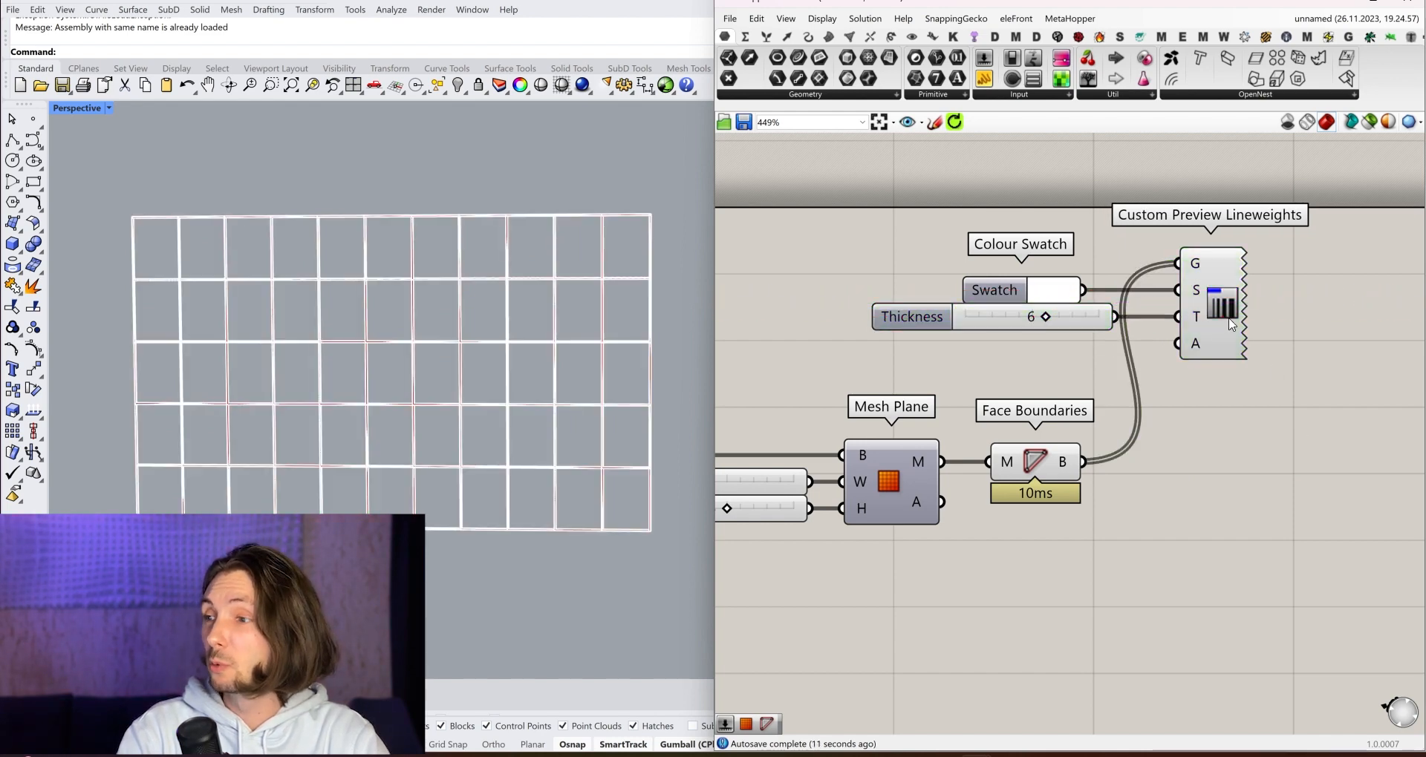
{"action": "left_click", "coordinate": [1229, 319]}
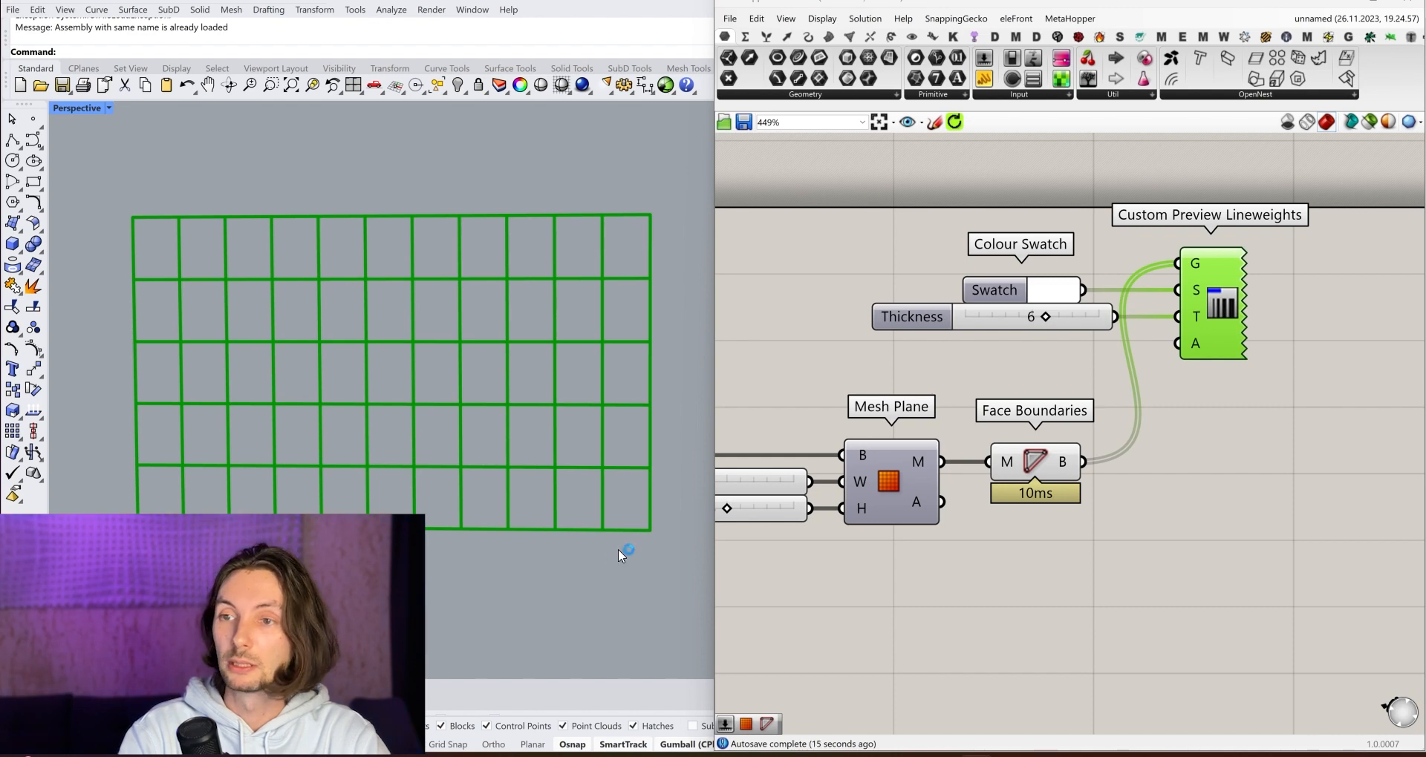
{"action": "left_click", "coordinate": [1123, 549]}
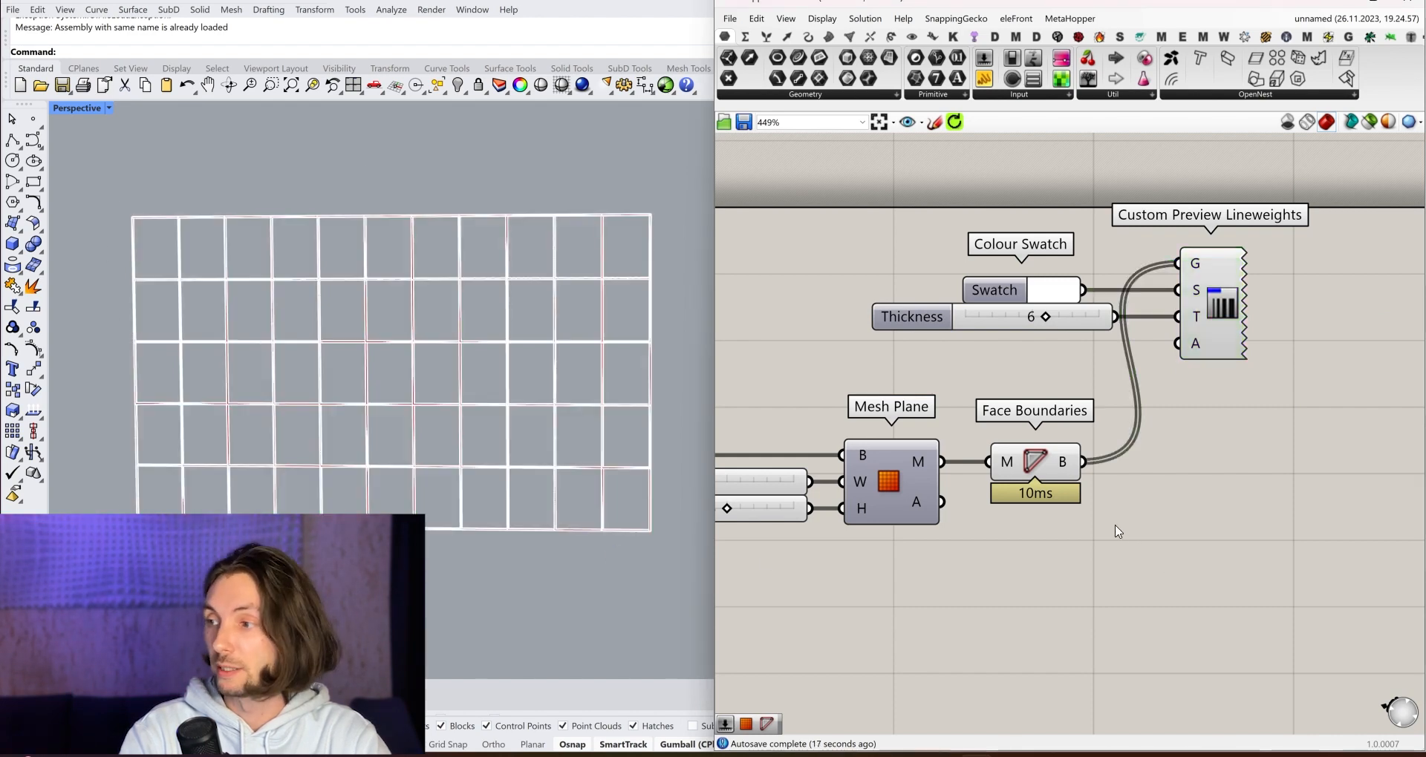
{"action": "right_click_drag", "start_coordinate": [376, 389], "coordinate": [384, 387], "text": "shift"}
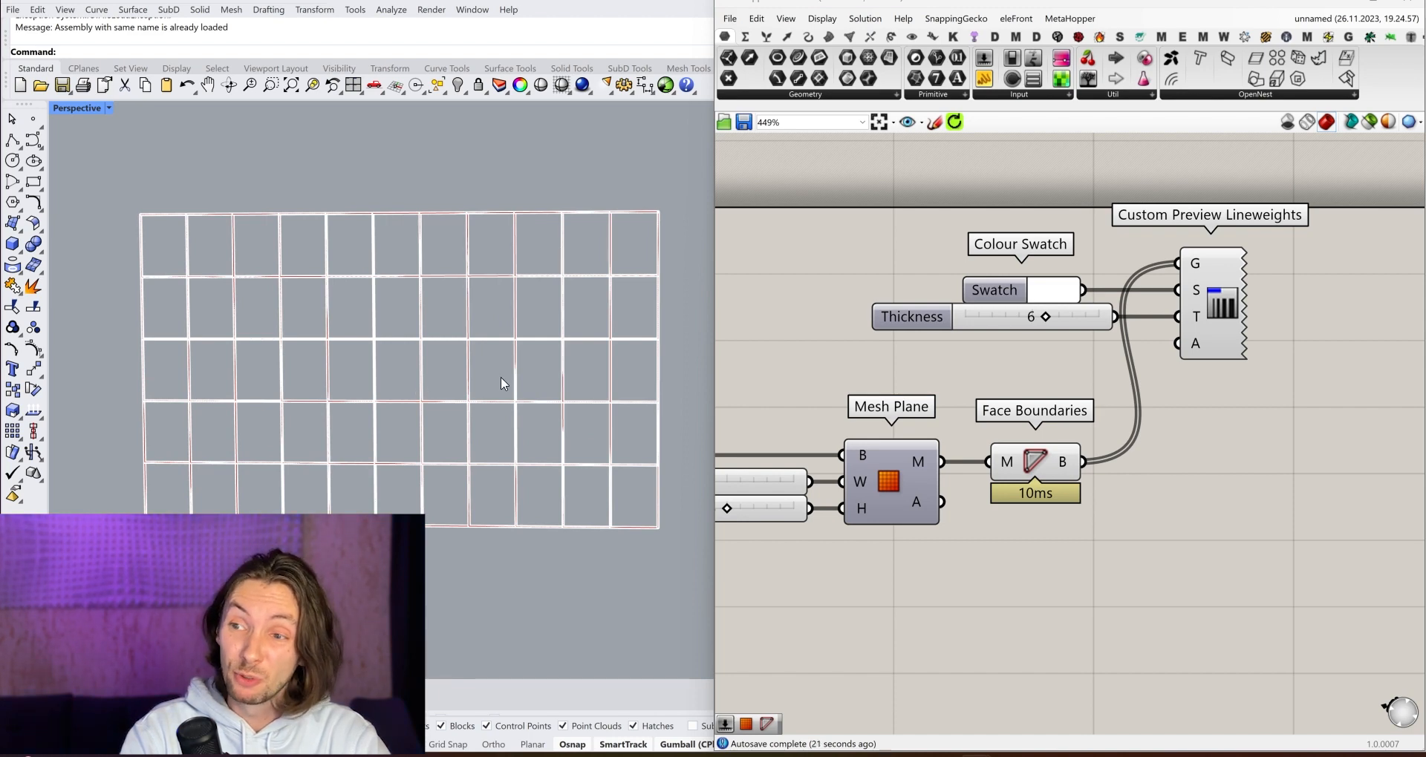
{"action": "scroll", "coordinate": [389, 350], "scroll_direction": "down", "scroll_amount": 4}
{"action": "scroll", "coordinate": [389, 350], "scroll_direction": "up", "scroll_amount": 4}
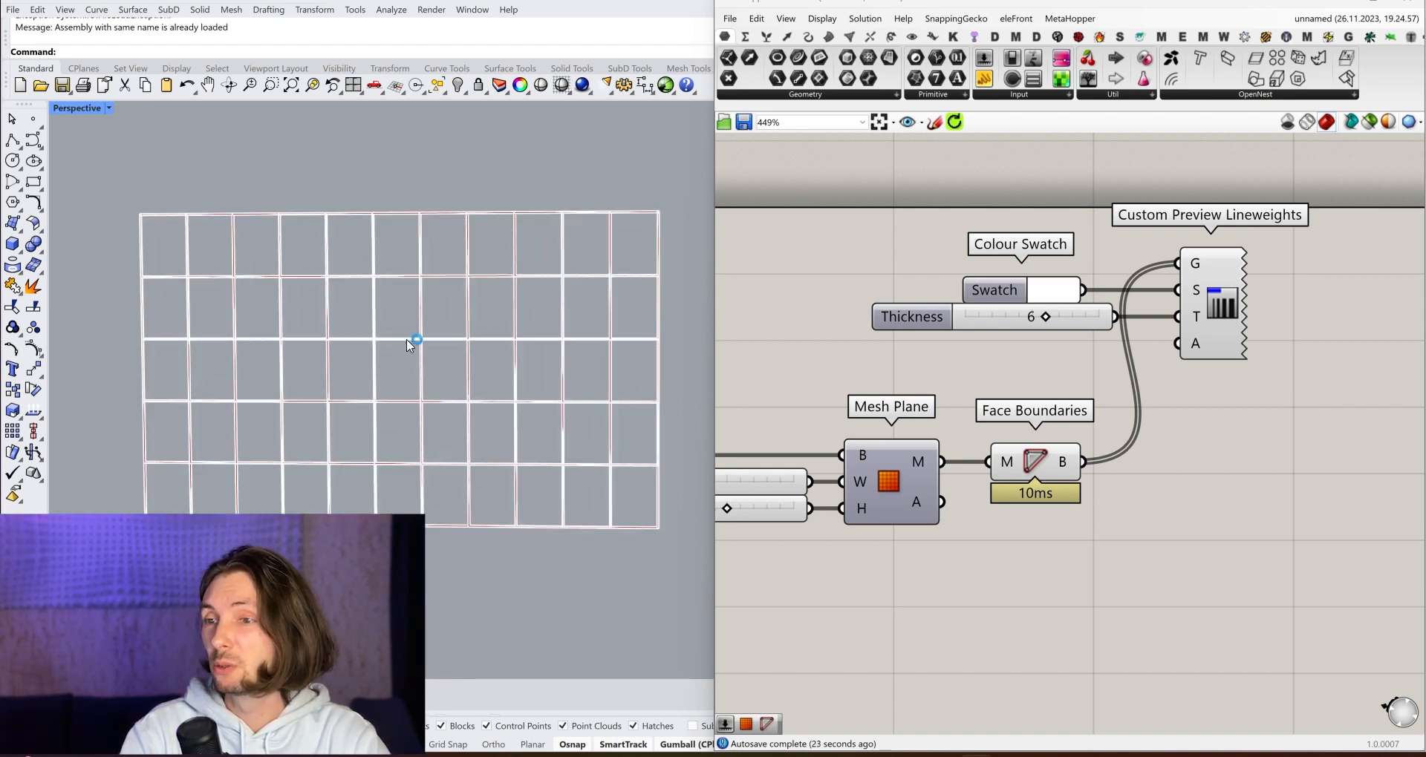
{"action": "right_click_drag", "start_coordinate": [406, 340], "coordinate": [405, 340], "text": "shift"}
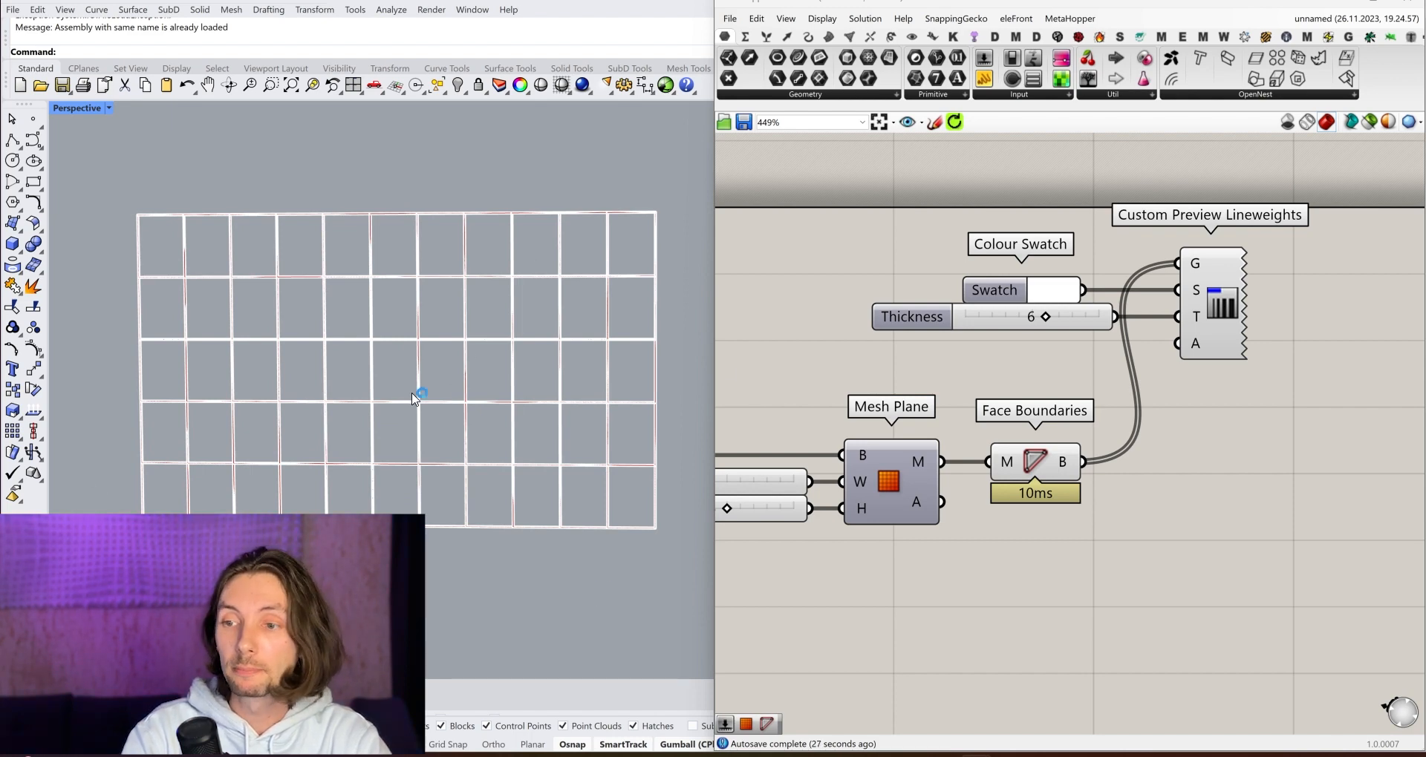
{"action": "right_click_drag", "start_coordinate": [418, 389], "coordinate": [443, 365]}
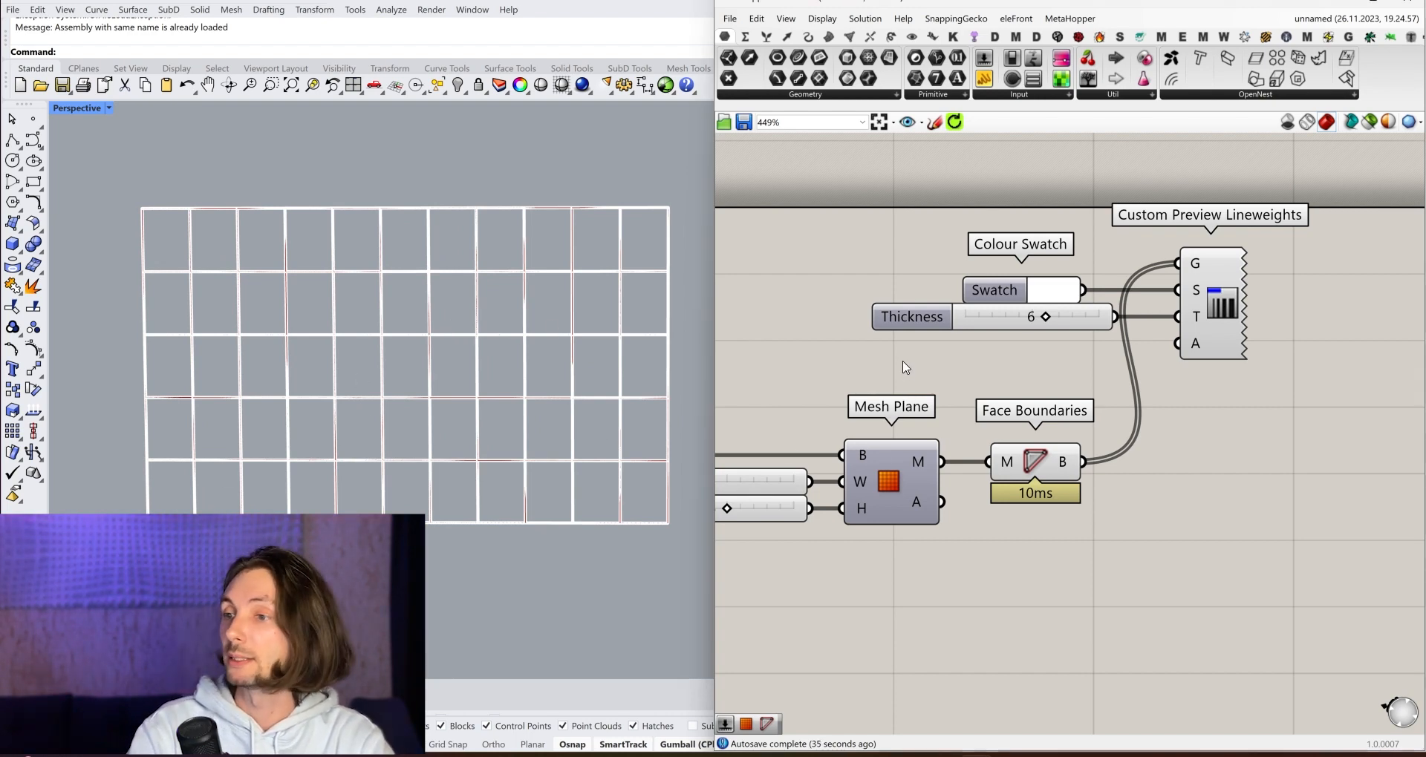
{"action": "right_click_drag", "start_coordinate": [1159, 351], "coordinate": [1095, 365]}
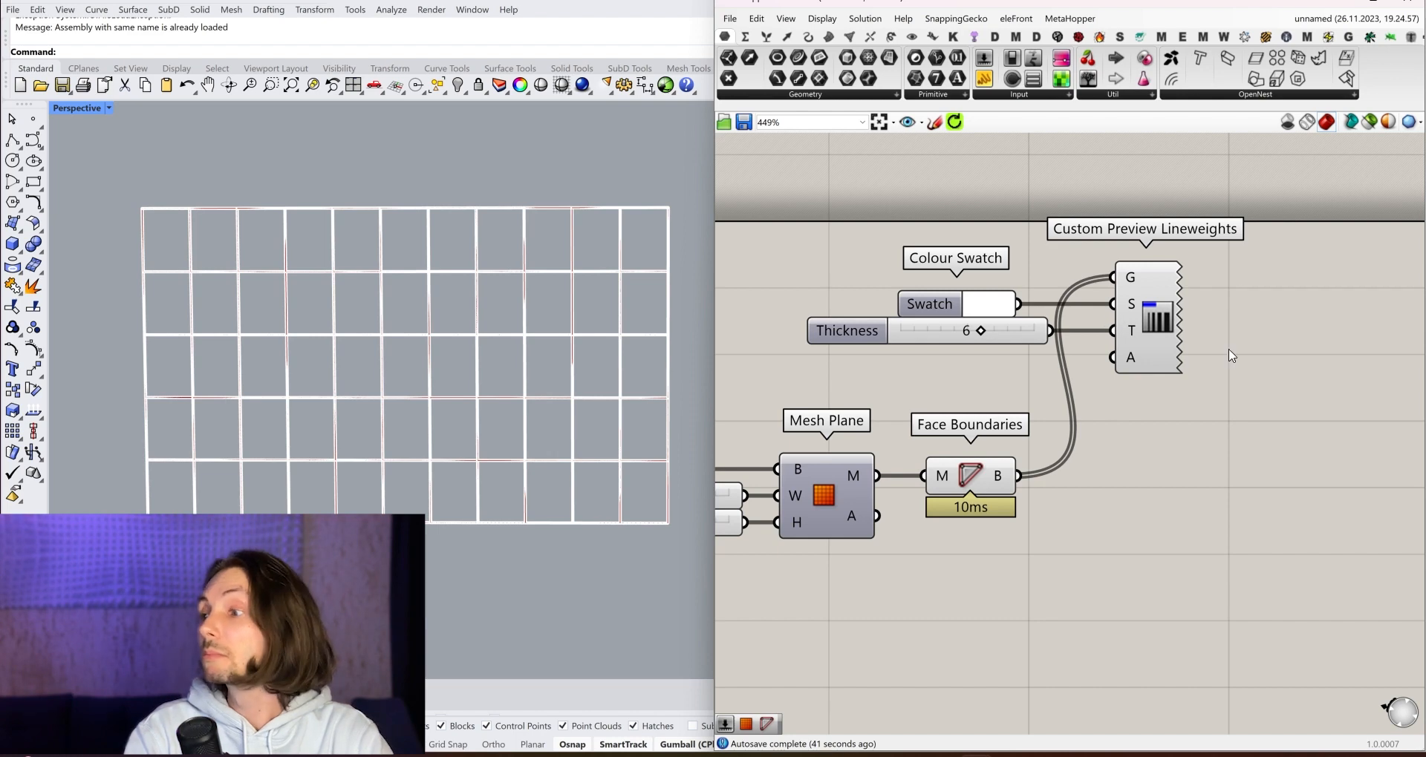
{"action": "left_click", "coordinate": [940, 37]}
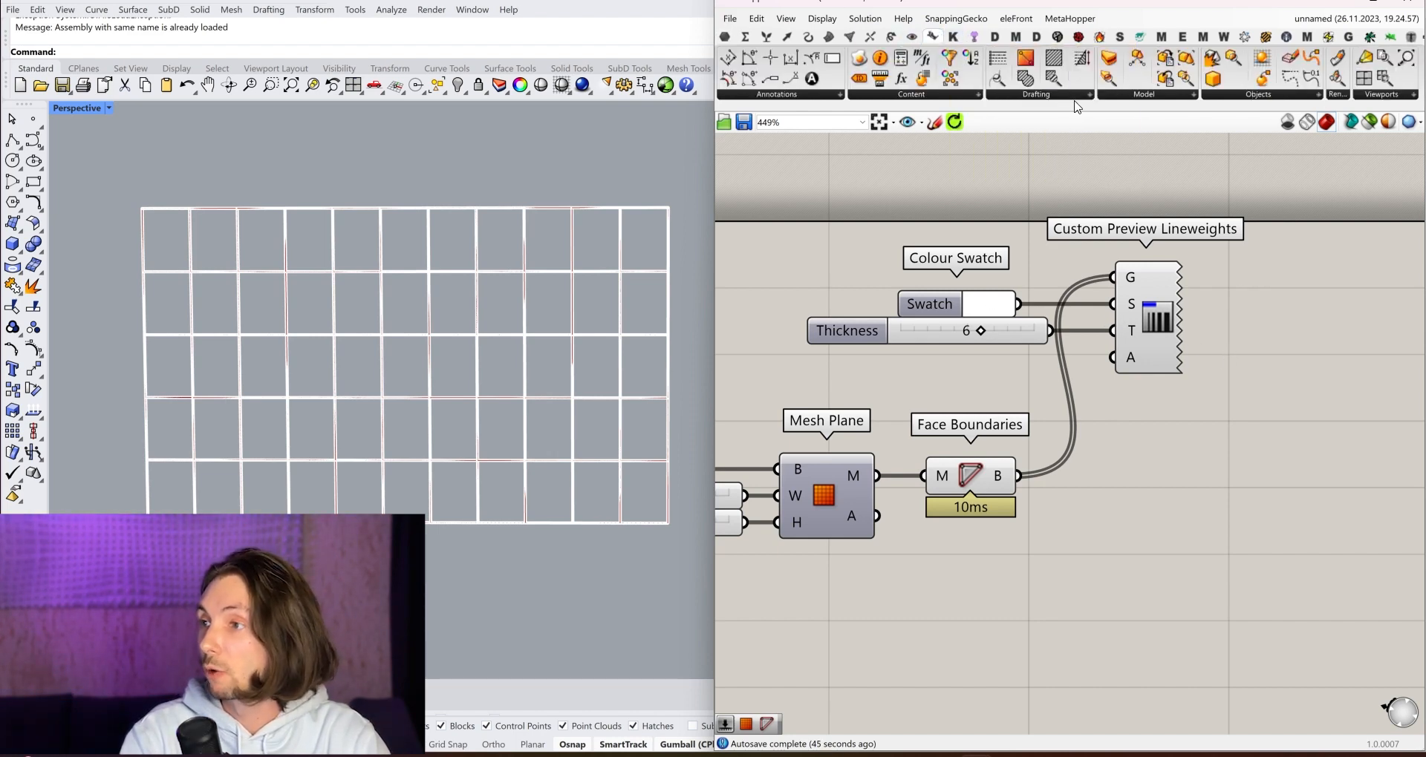
{"action": "left_click", "coordinate": [1263, 95]}
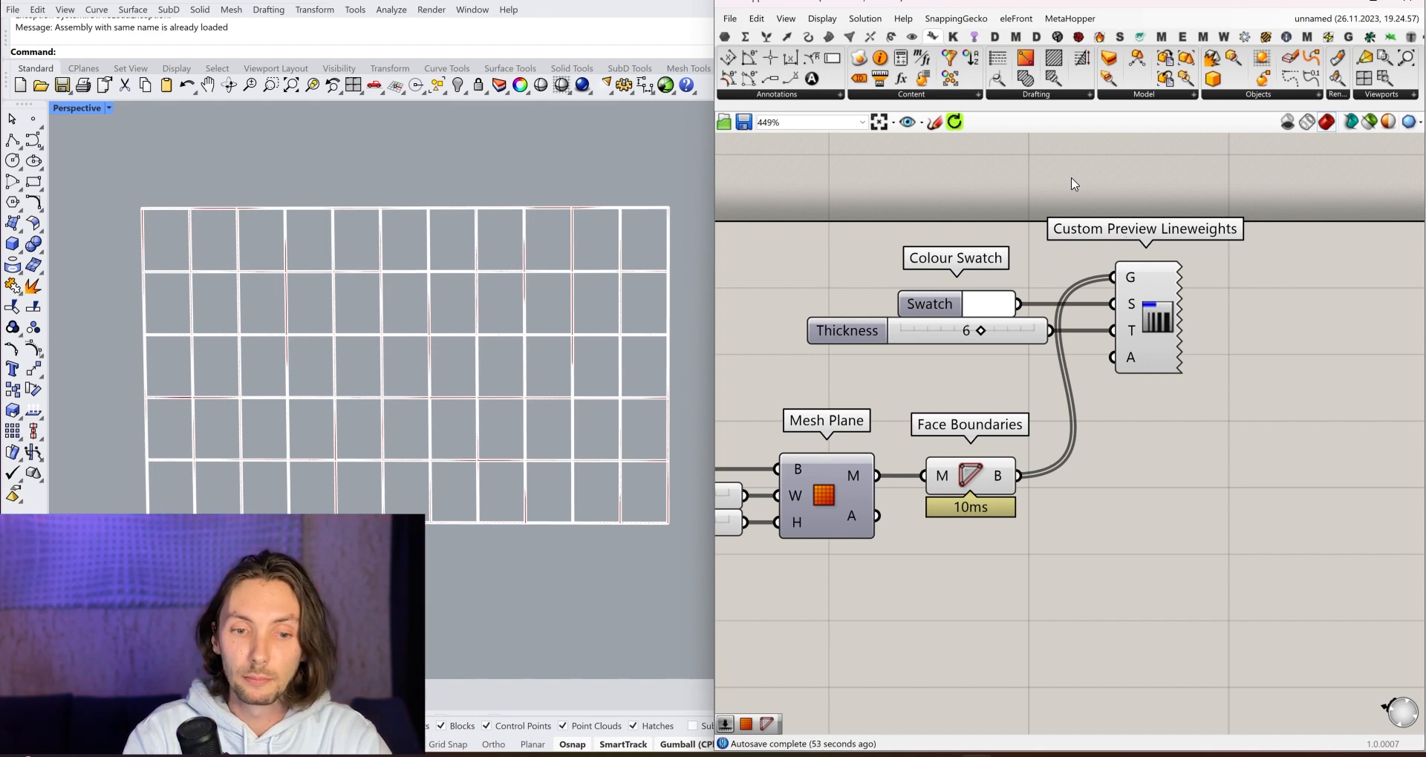
Add a Model Linetype component above the Thickness slider and Colour Swatch.
{"action": "left_click", "coordinate": [1262, 94]}
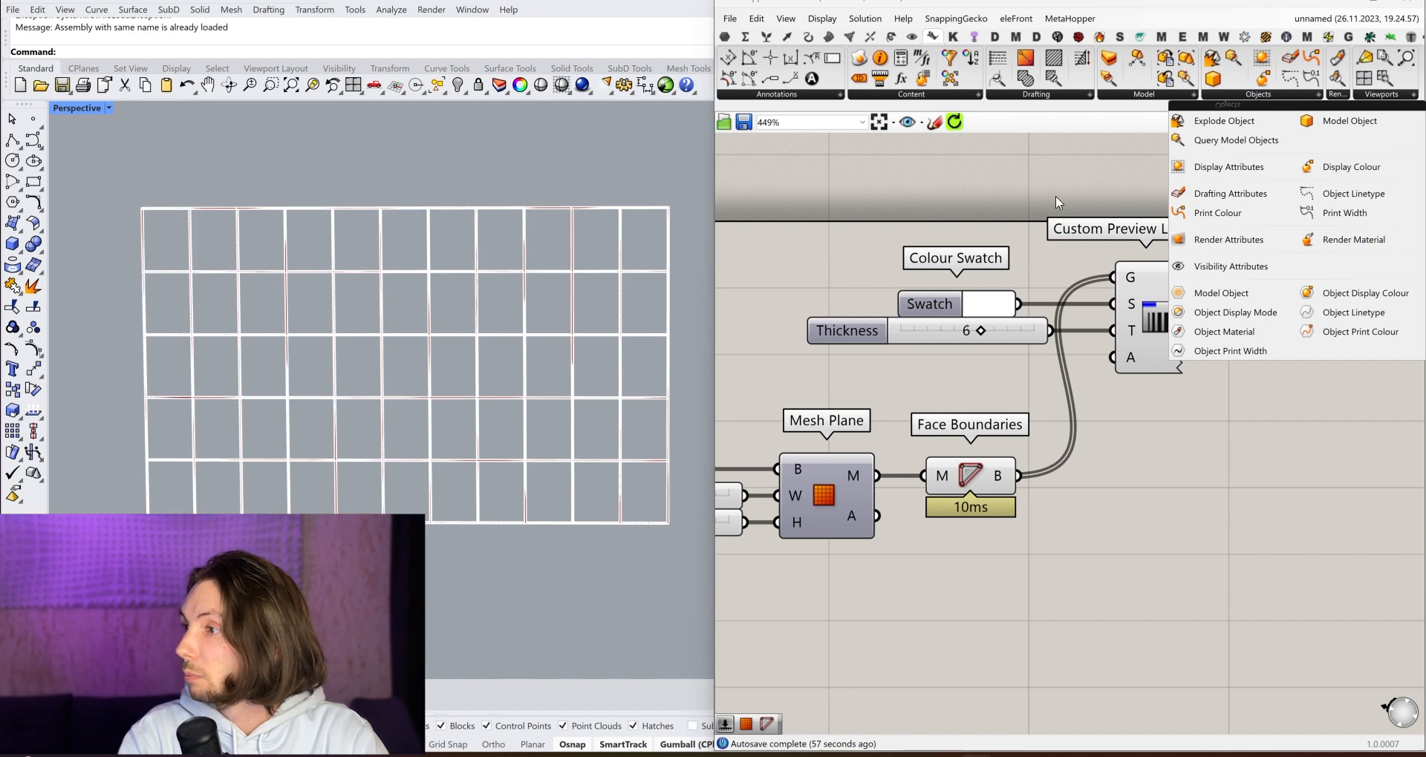
{"action": "right_click_drag", "start_coordinate": [1019, 164], "coordinate": [995, 220]}
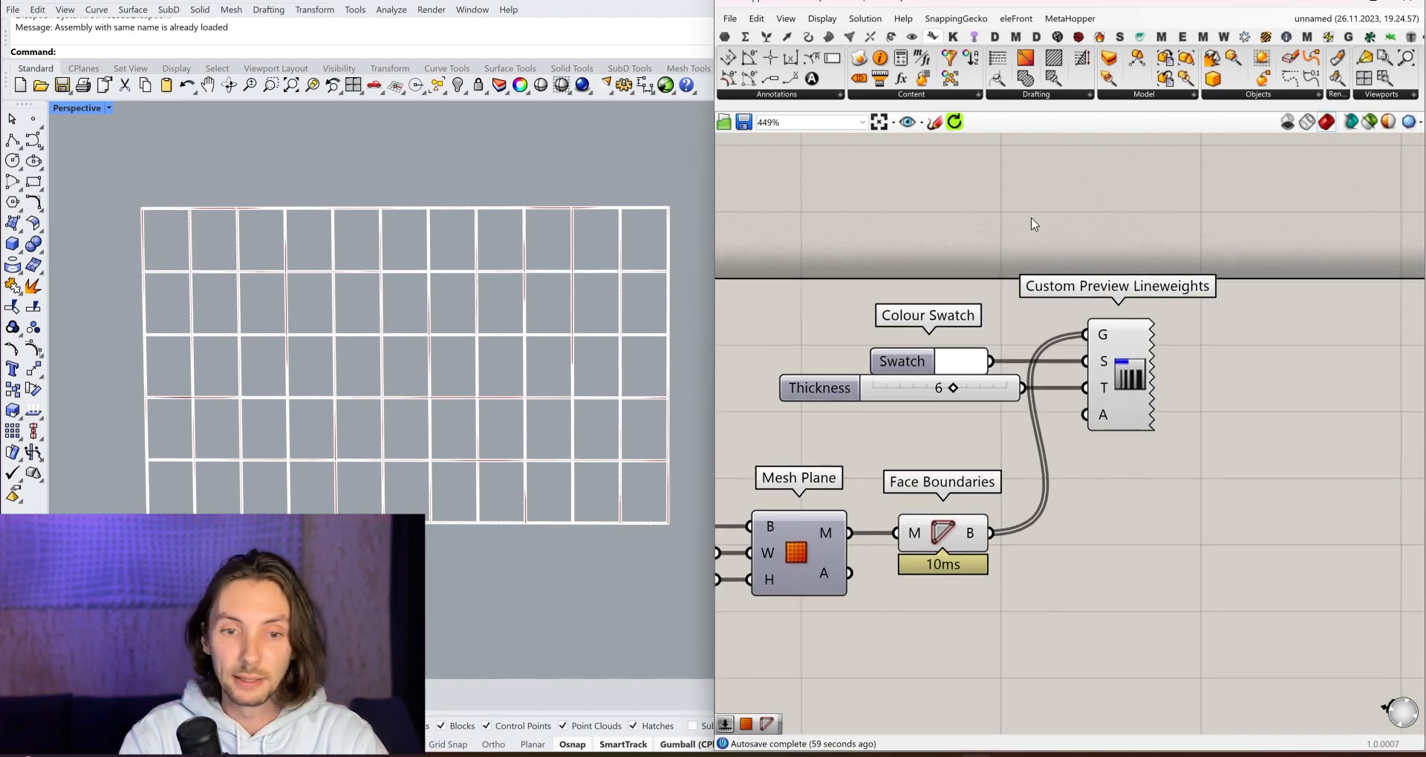
{"action": "left_click", "coordinate": [967, 95]}
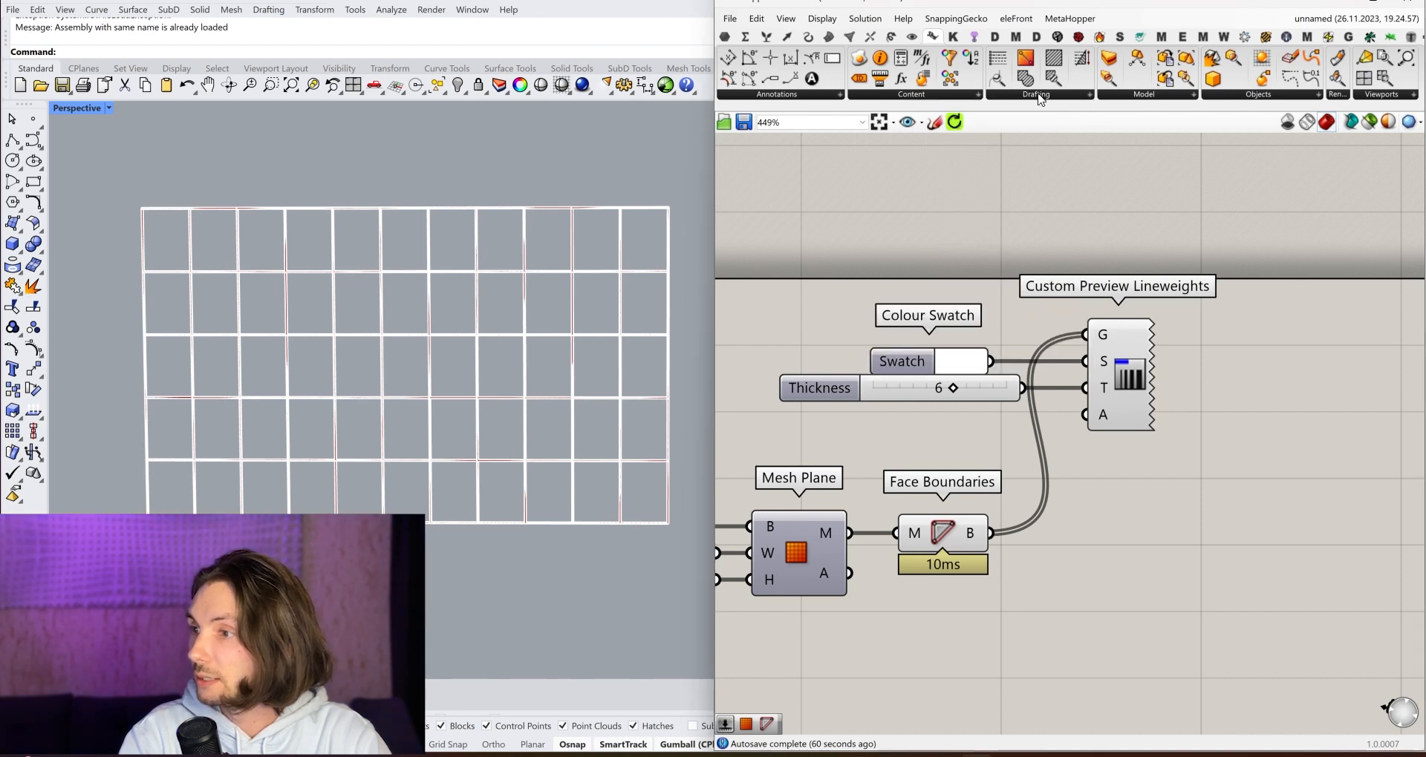
{"action": "left_click", "coordinate": [1147, 96]}
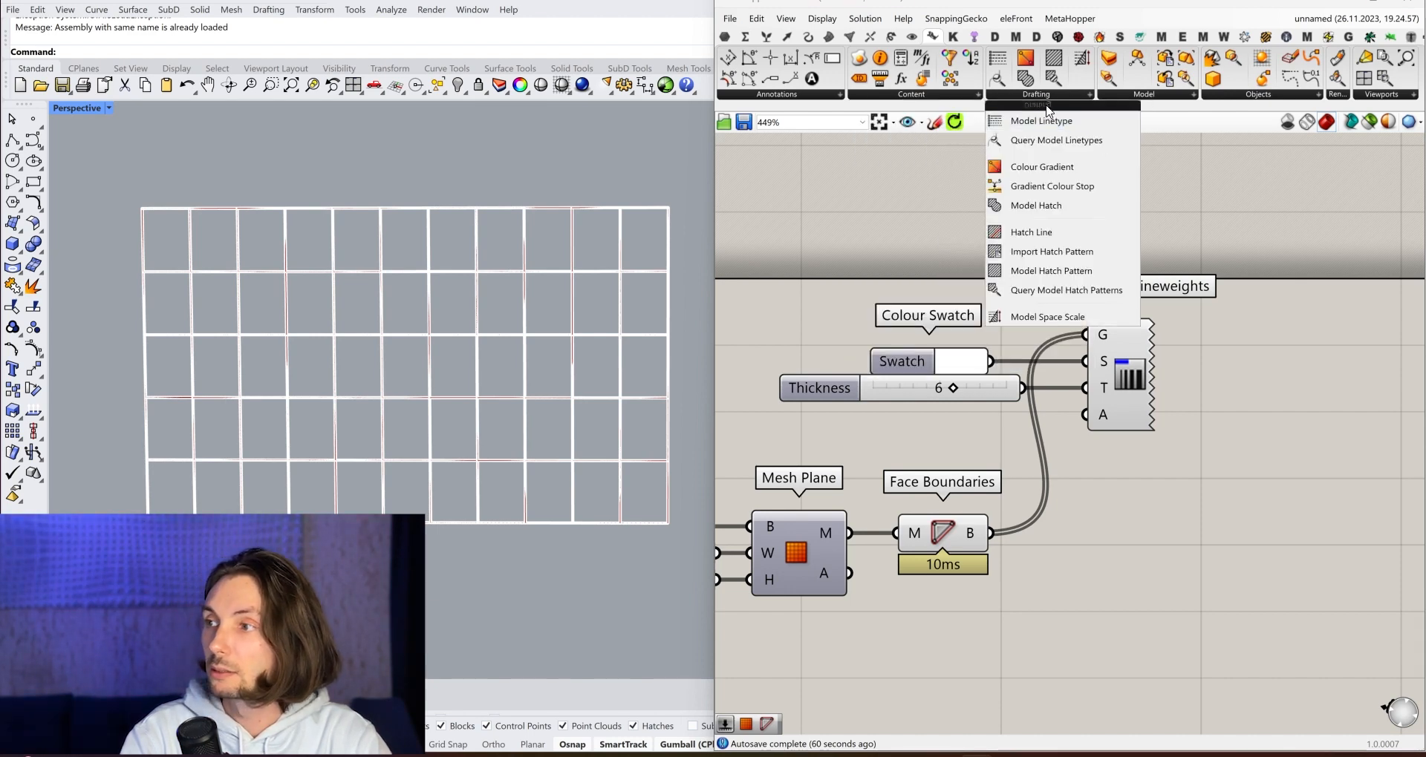
{"action": "left_click_drag", "start_coordinate": [1050, 121], "coordinate": [841, 266]}
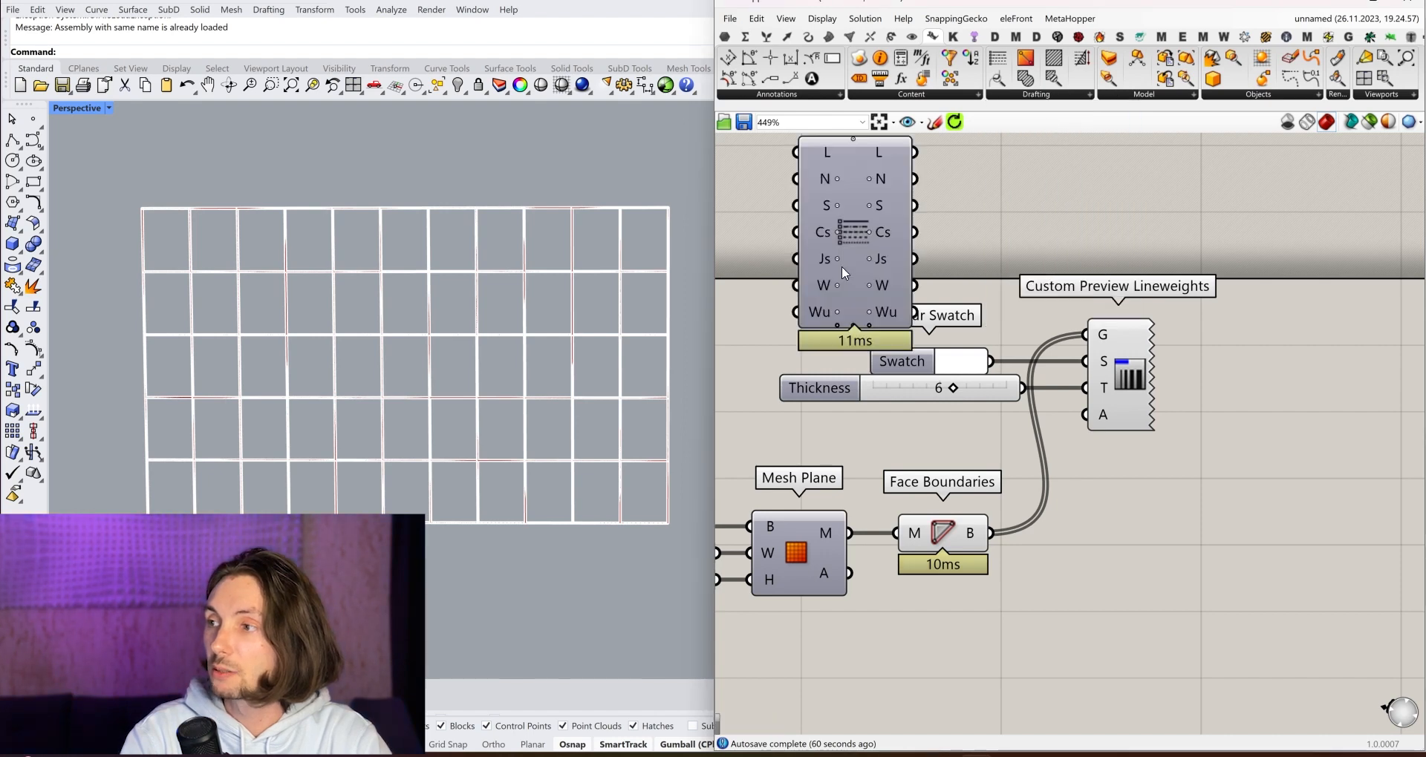
Move the Model Linetype component away from the Colour Swatch so the two no longer overlap.
{"action": "scroll", "coordinate": [965, 236], "scroll_direction": "down", "scroll_amount": 4}
{"action": "scroll", "coordinate": [954, 230], "scroll_direction": "up", "scroll_amount": 3}
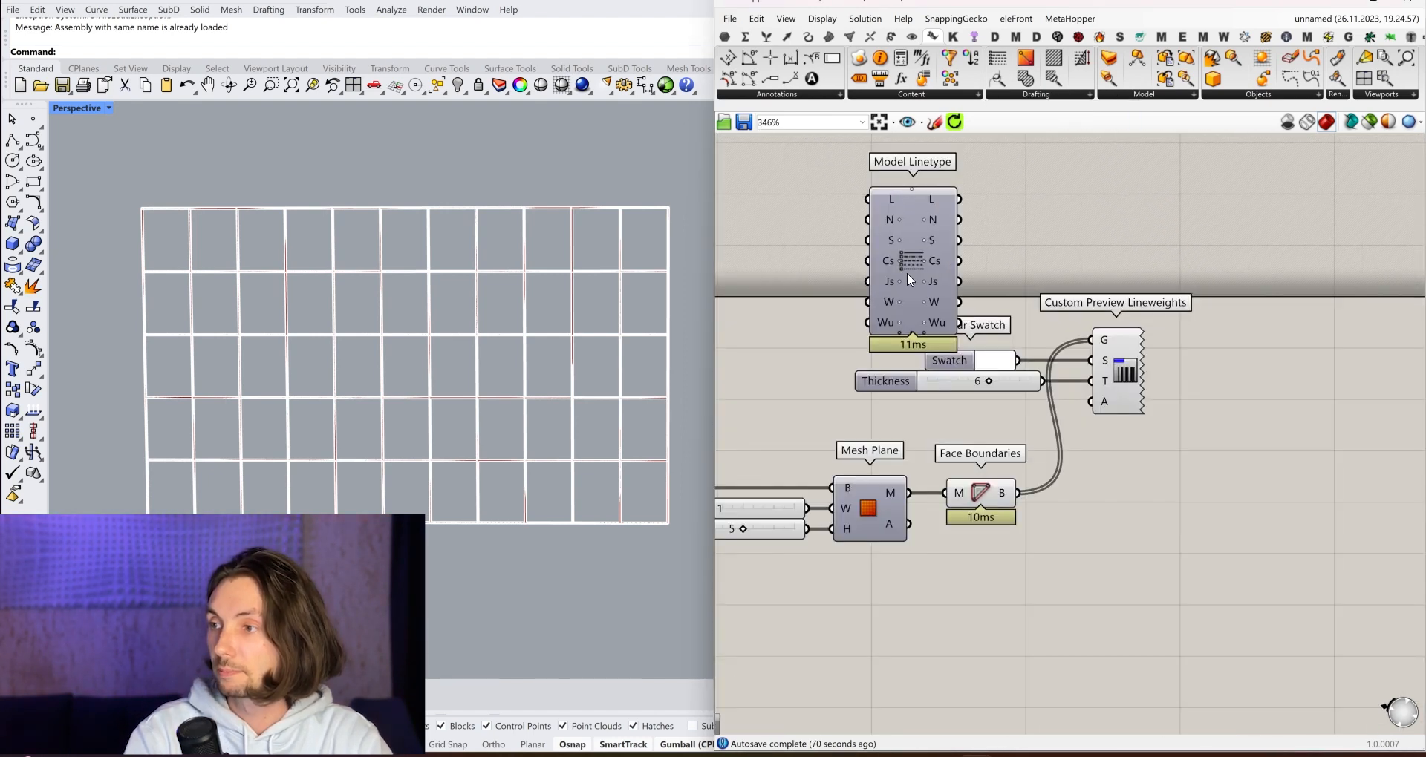
{"action": "left_click", "coordinate": [888, 261]}
{"action": "right_click_drag", "start_coordinate": [1021, 271], "coordinate": [1089, 307]}
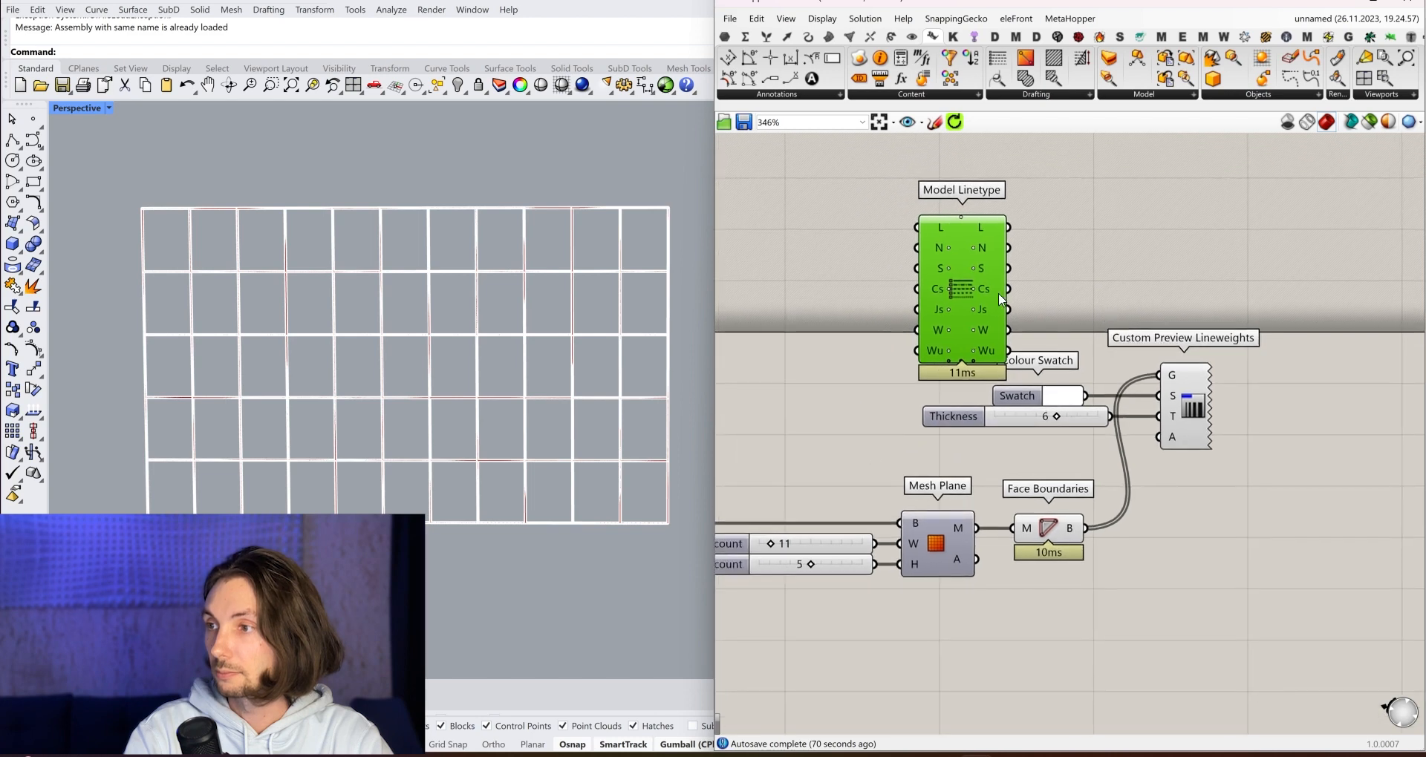
{"action": "left_click_drag", "start_coordinate": [954, 292], "coordinate": [923, 291]}
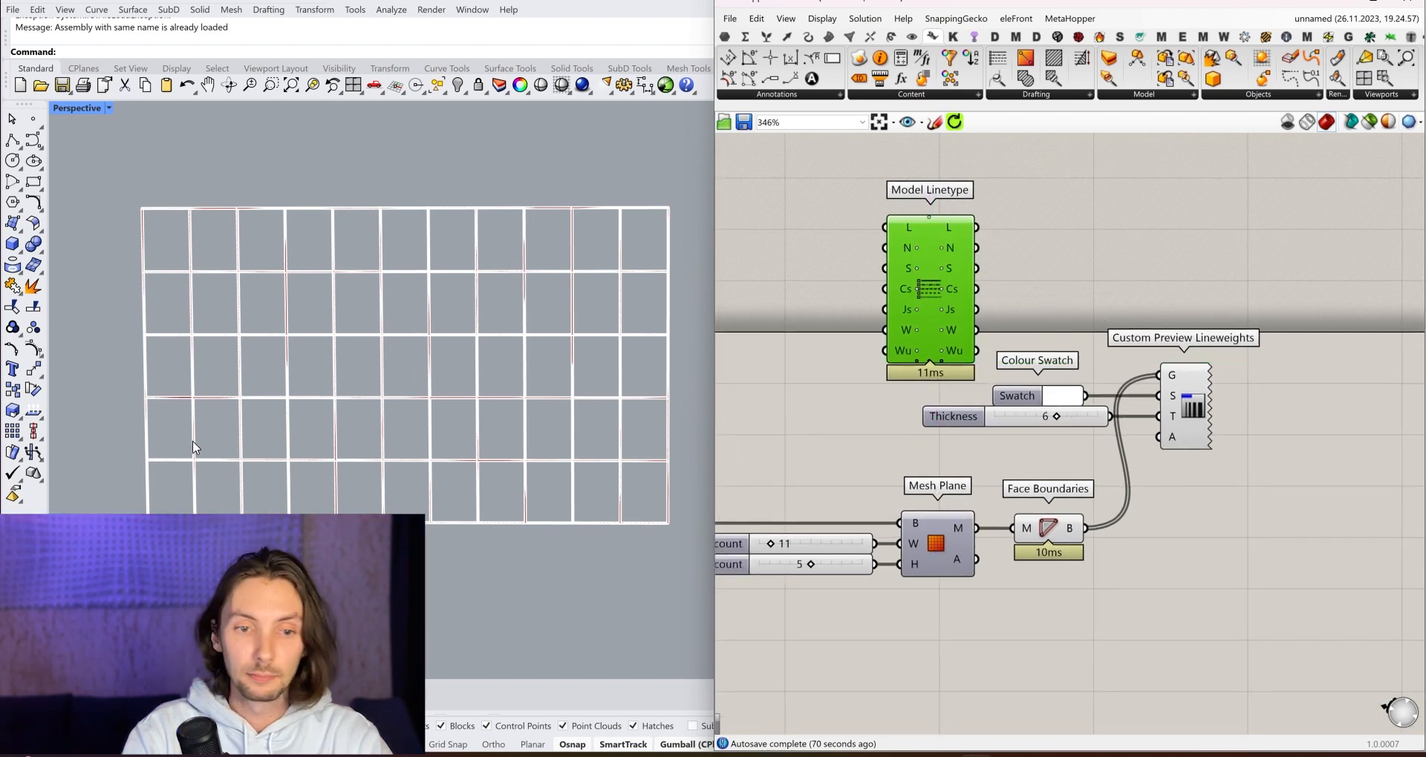
{"action": "scroll", "coordinate": [929, 225], "scroll_direction": "up", "scroll_amount": 3}
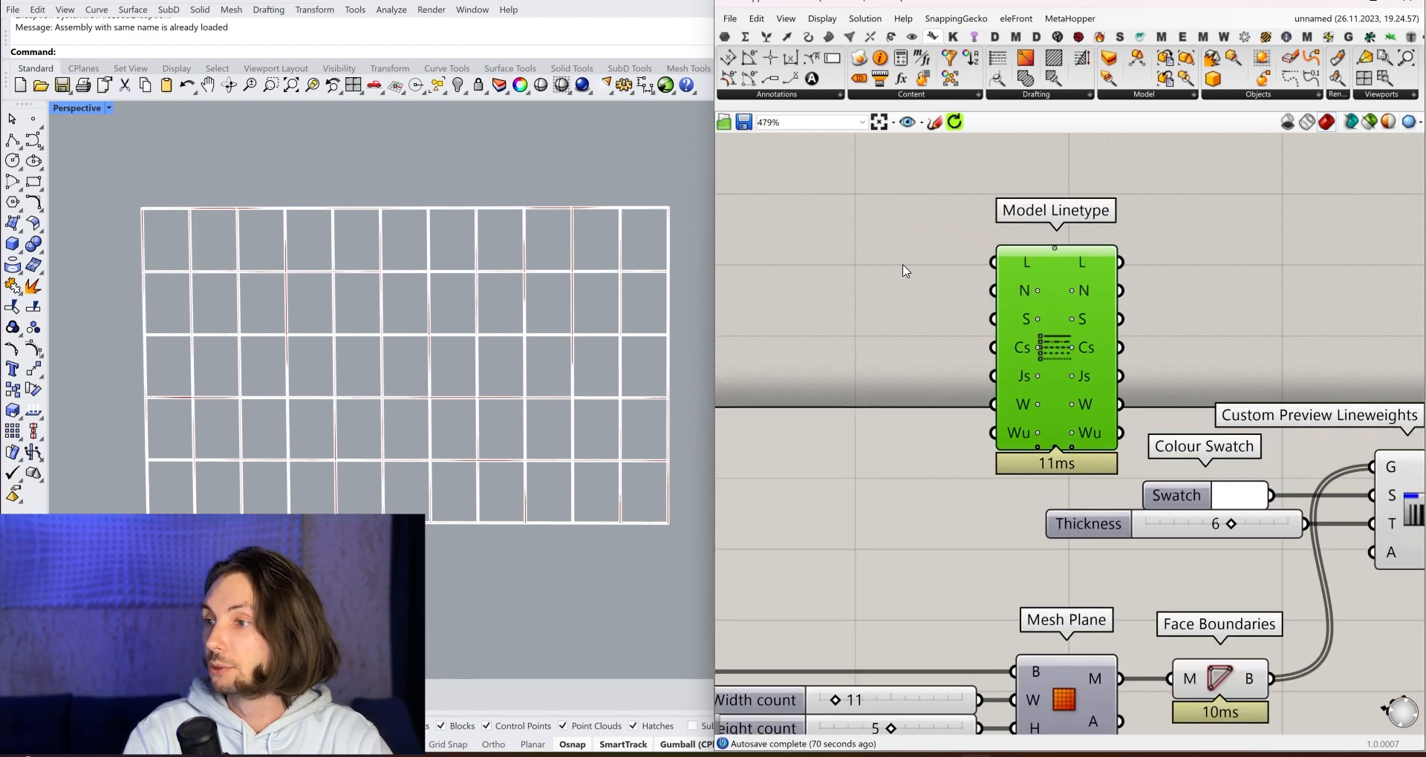
{"action": "left_click_drag", "start_coordinate": [1056, 358], "coordinate": [1027, 358]}
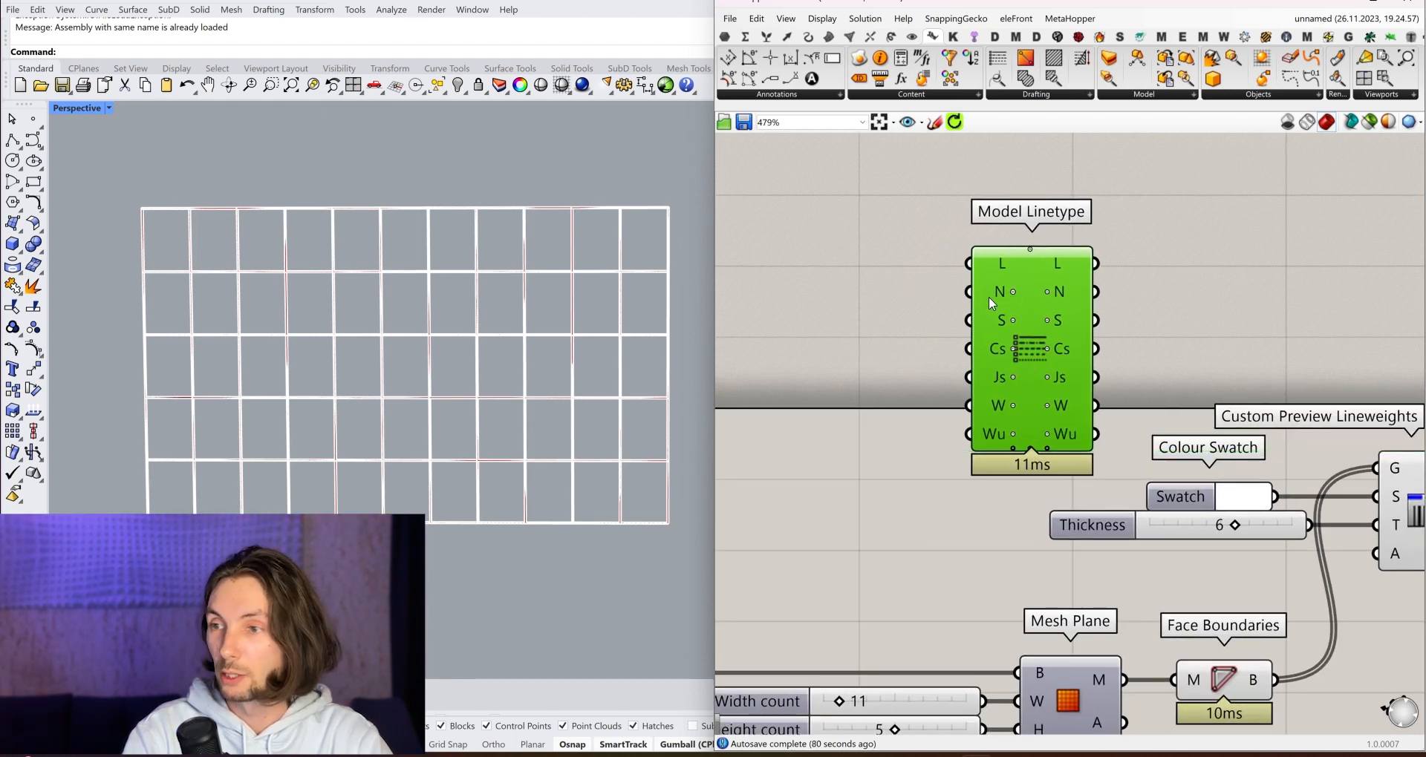
Create a panel containing the text "Bold dash" beside the Model Linetype component.
{"action": "double_click", "coordinate": [817, 258]}
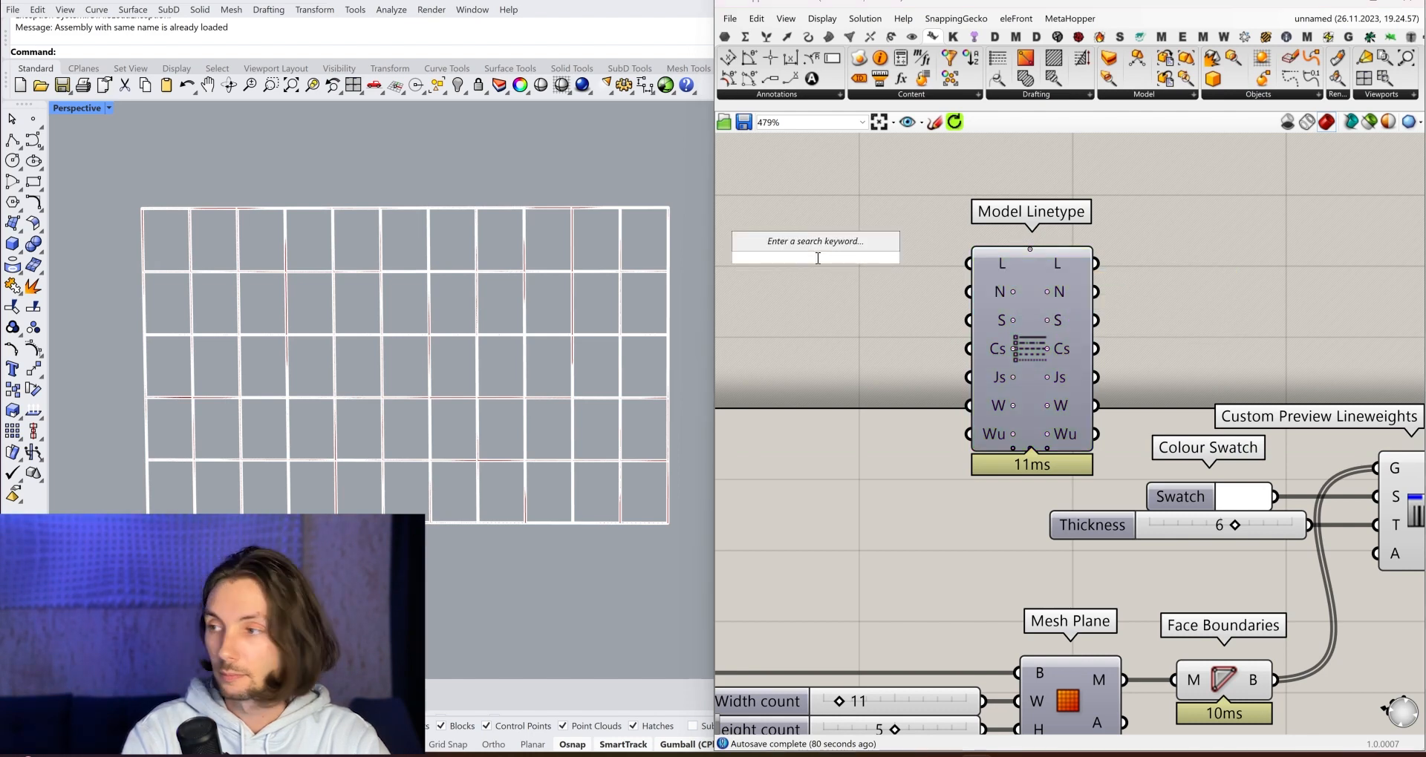
{"action": "type", "text": "//Ba"}
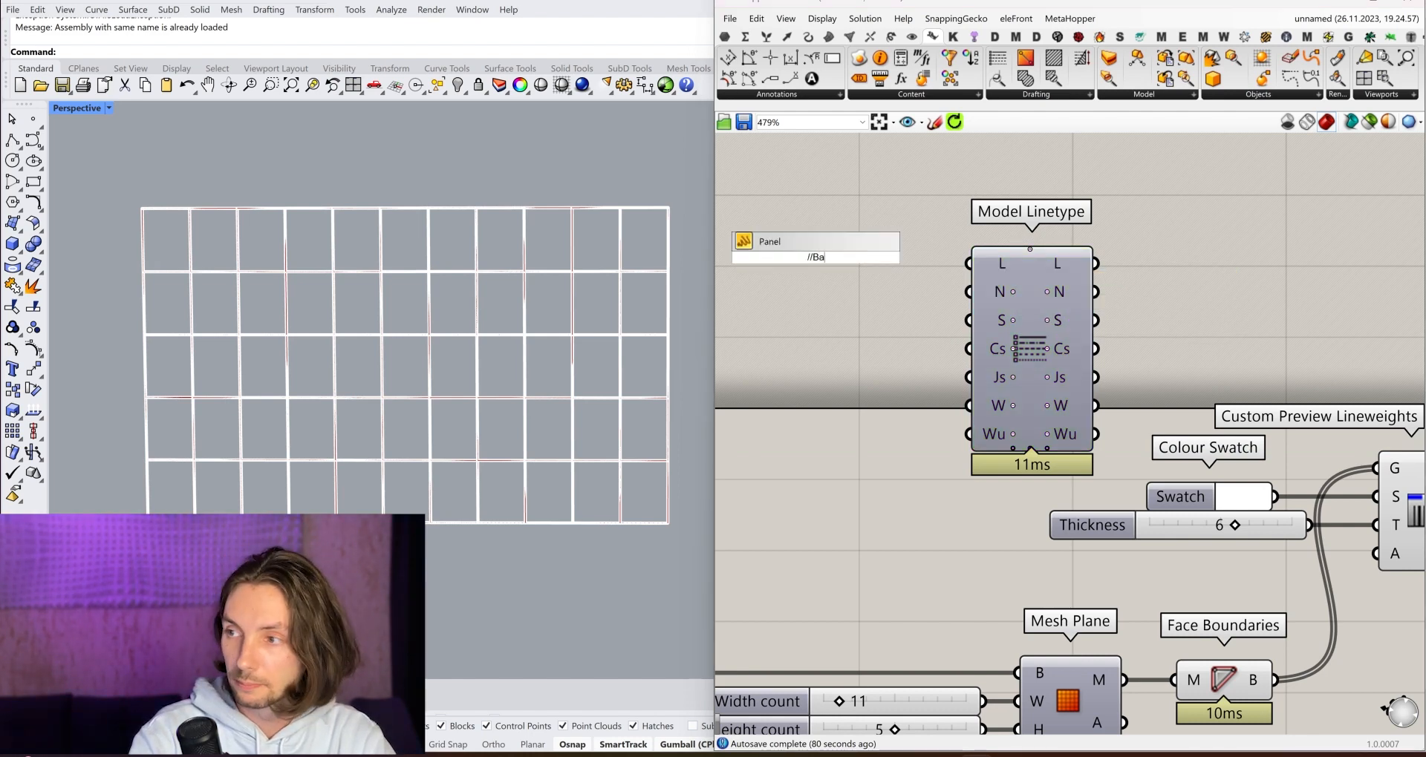
{"action": "key", "text": "BackSpace"}
{"action": "key", "text": "BackSpace"}
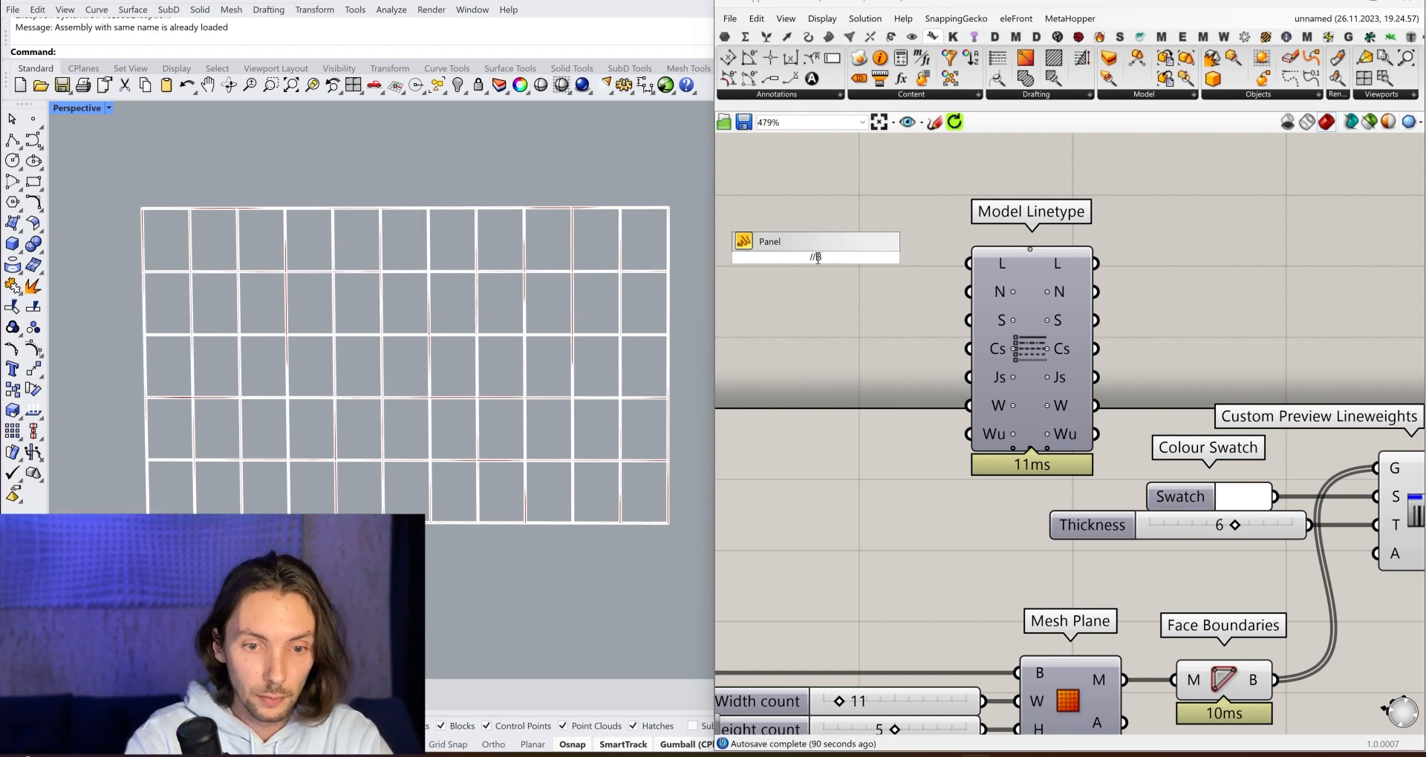
{"action": "type", "text": "d"}
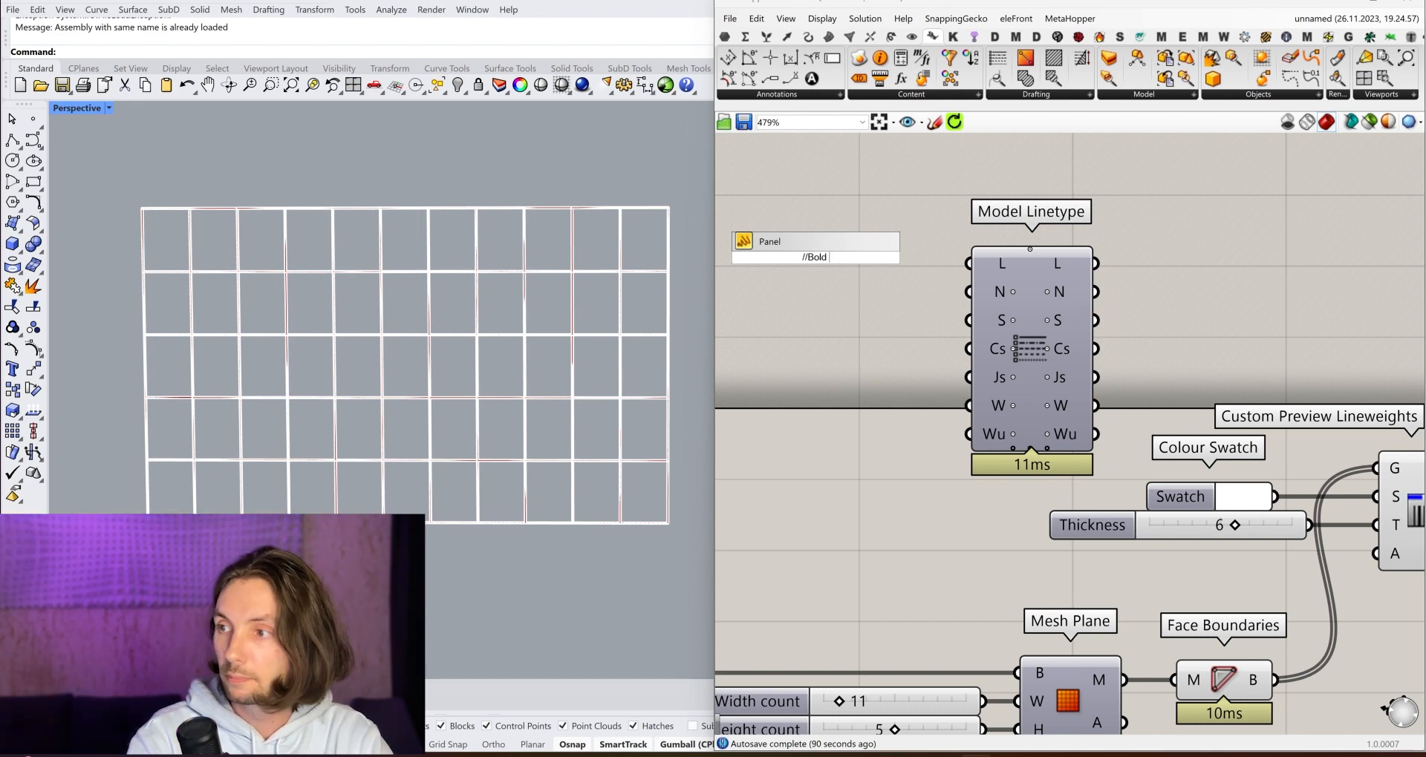
{"action": "type", "text": " dash"}
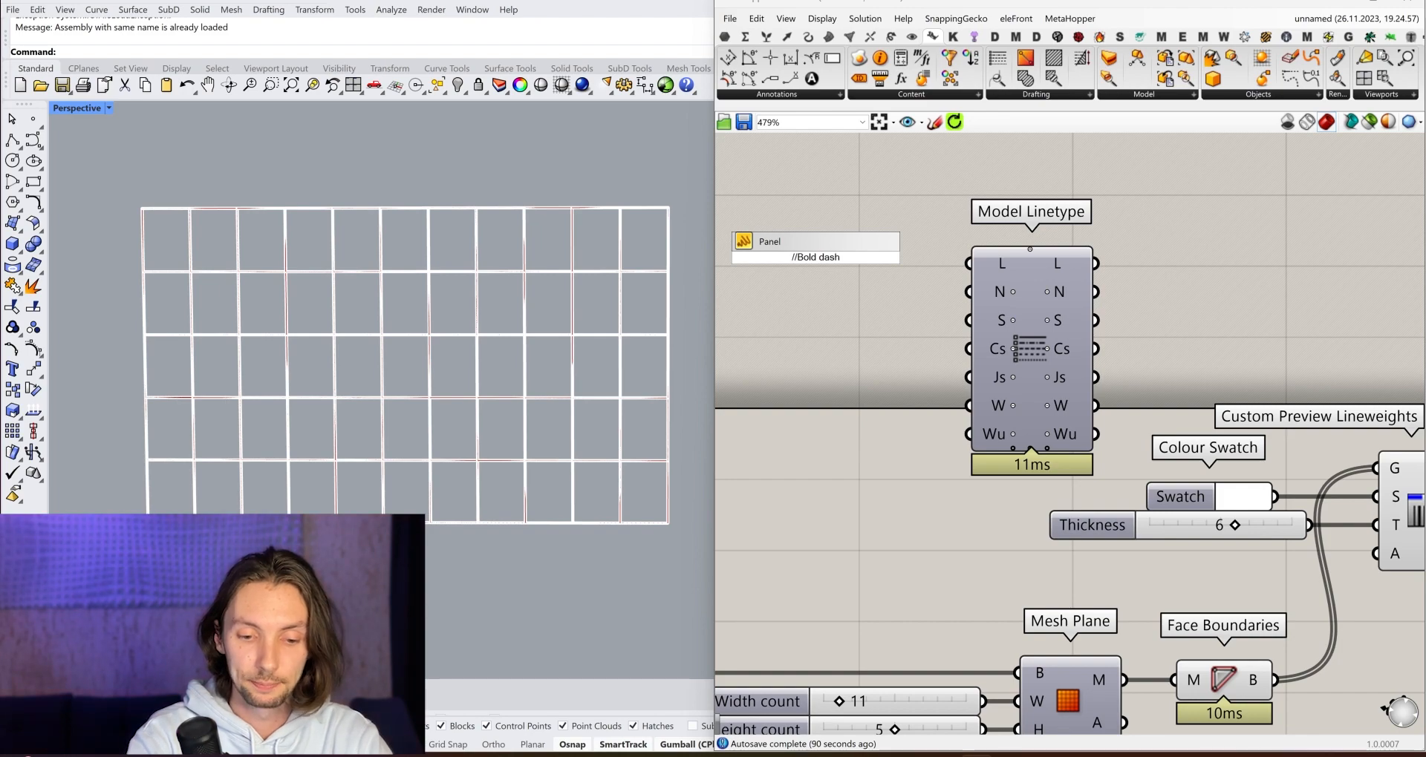
{"action": "key", "text": "Return"}
Connect the "Bold dash" panel to the Model Linetype's Name input and line it up with that input.
{"action": "scroll", "coordinate": [856, 306], "scroll_direction": "down", "scroll_amount": 2}
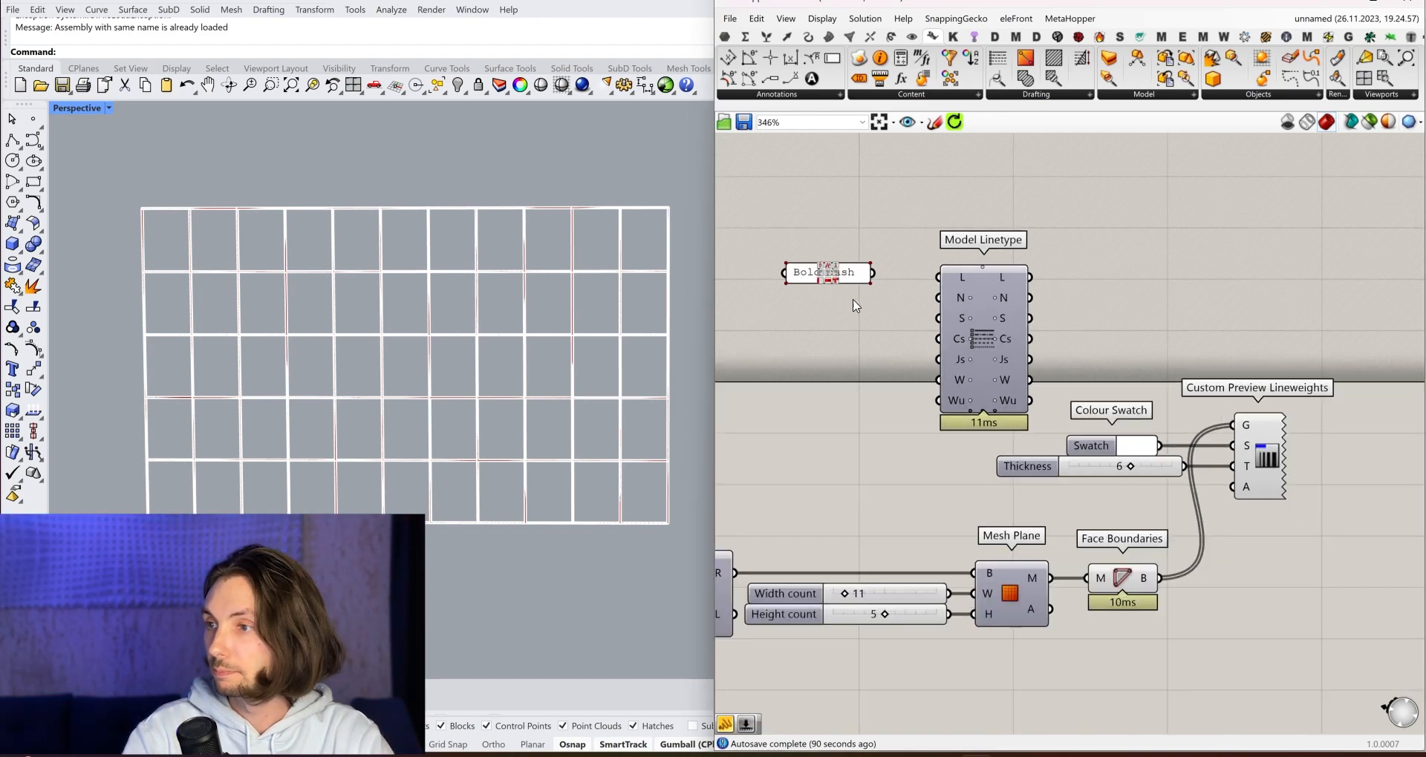
{"action": "left_click_drag", "start_coordinate": [849, 271], "coordinate": [870, 281]}
{"action": "scroll", "coordinate": [867, 280], "scroll_direction": "down", "scroll_amount": 2}
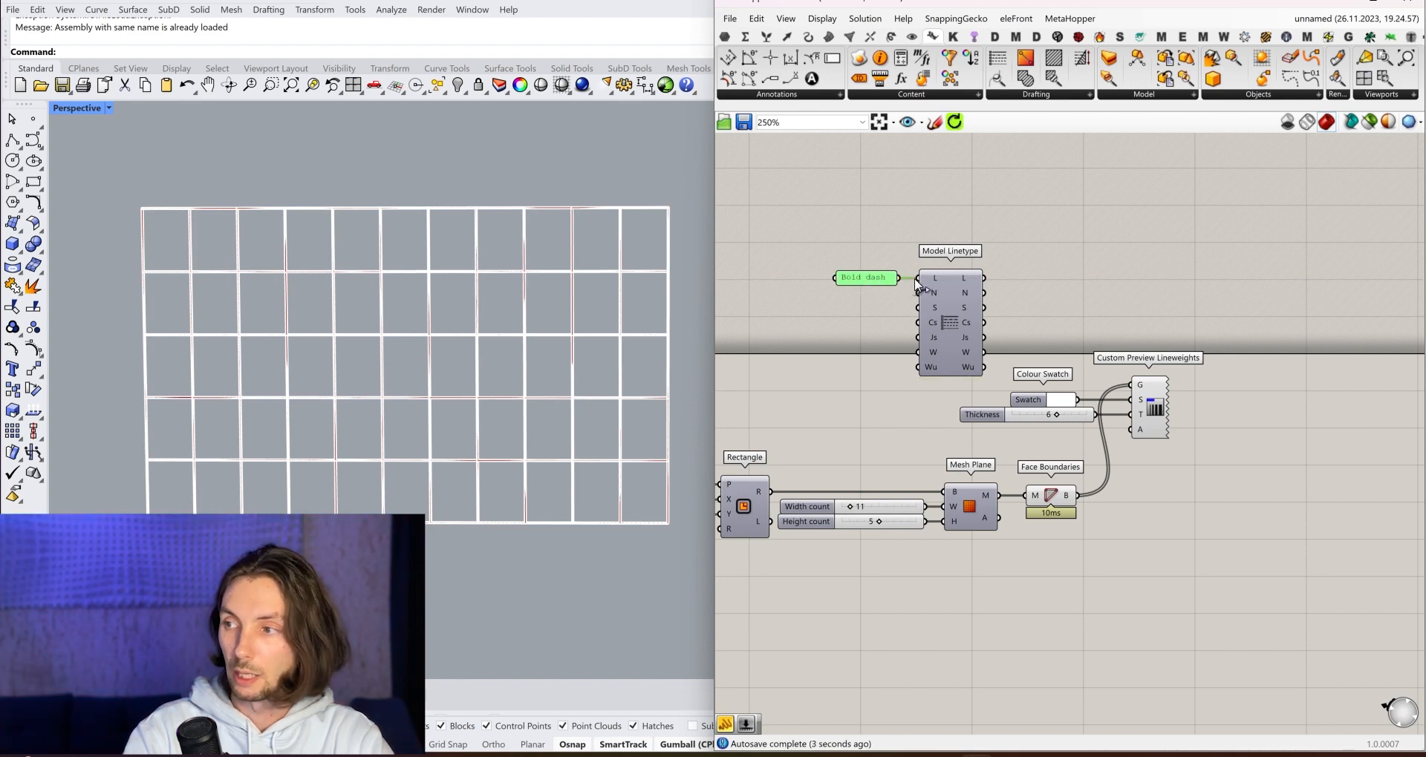
{"action": "left_click_drag", "start_coordinate": [918, 292], "coordinate": [890, 288]}
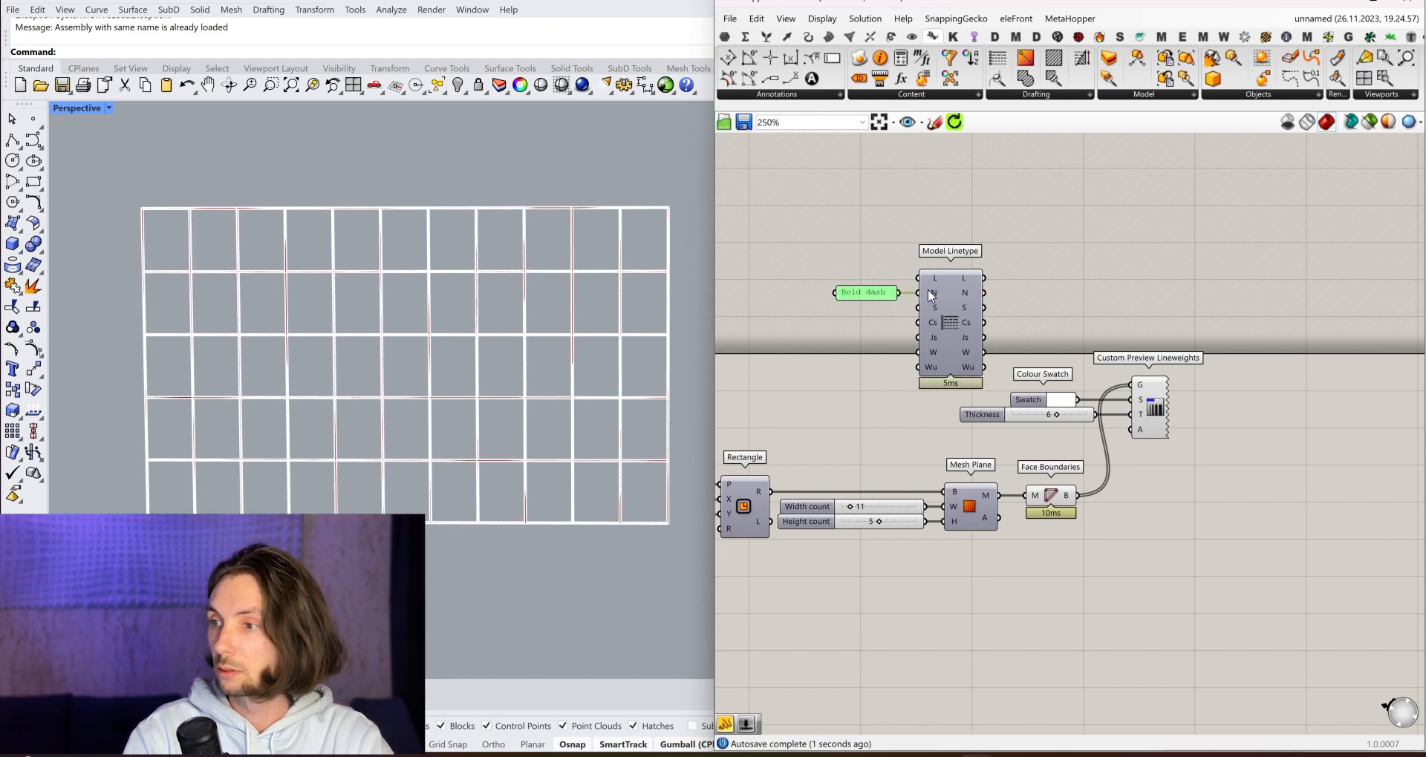
Add an empty panel for the linetype segments and place it below the "Bold dash" panel.
{"action": "mouse_move", "coordinate": [928, 292]}
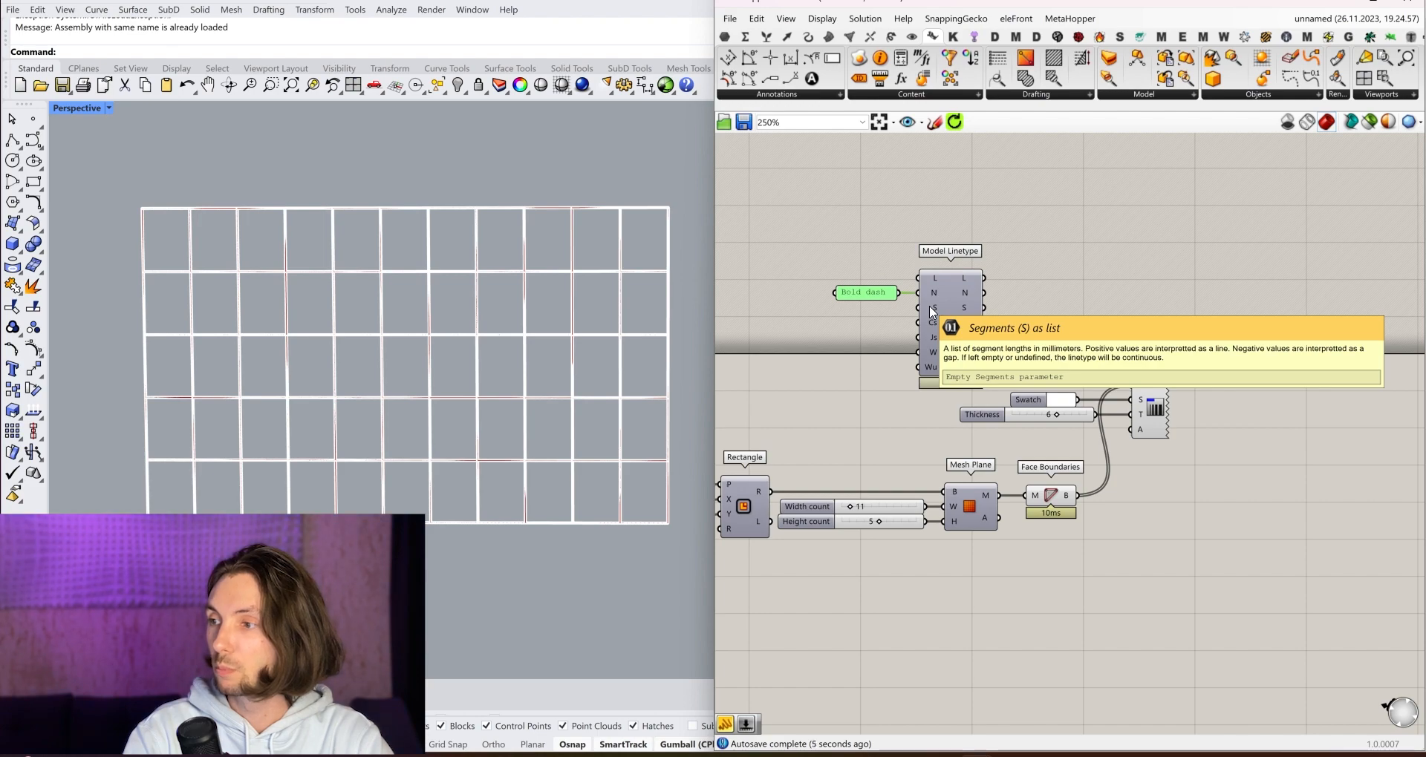
{"action": "left_click", "coordinate": [955, 331]}
{"action": "scroll", "coordinate": [932, 308], "scroll_direction": "up", "scroll_amount": 3}
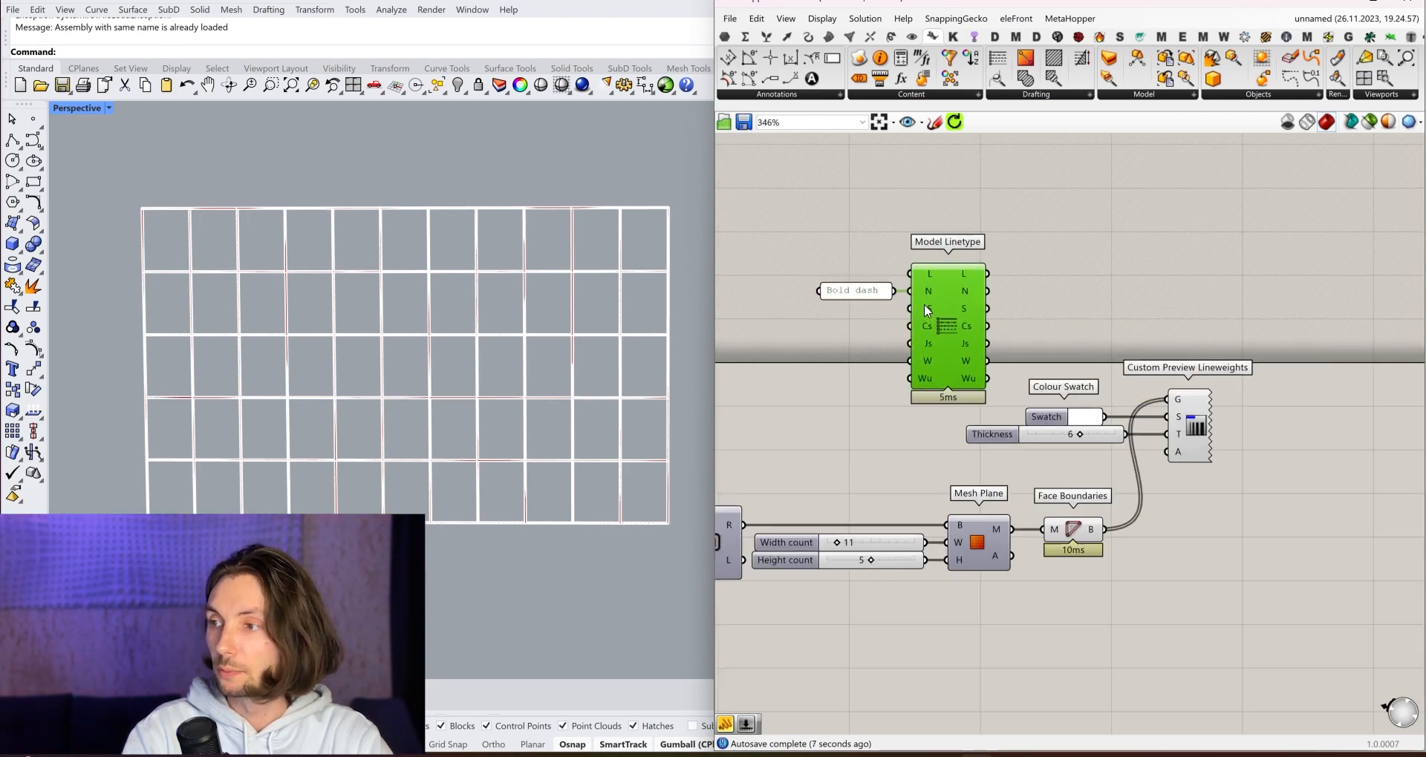
{"action": "scroll", "coordinate": [935, 311], "scroll_direction": "down", "scroll_amount": 2}
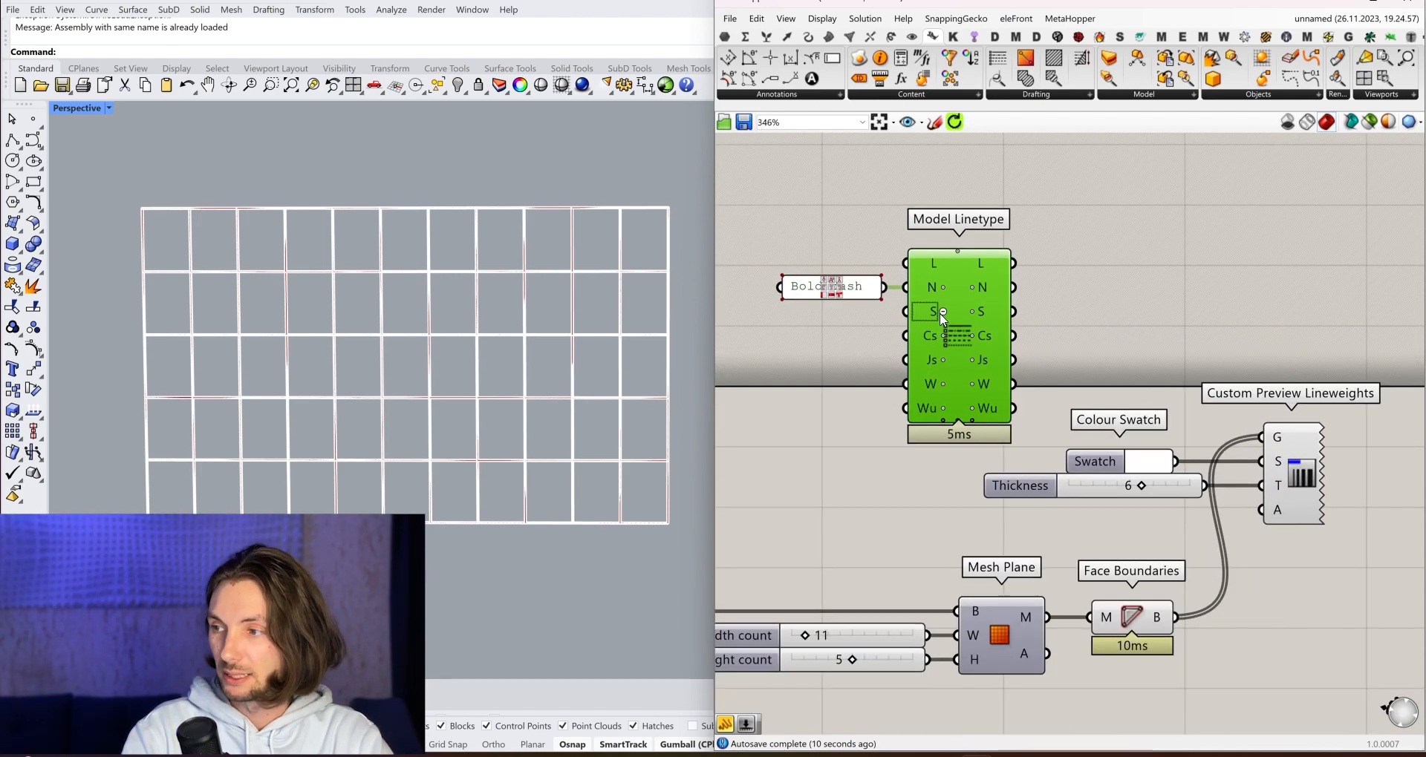
{"action": "scroll", "coordinate": [859, 321], "scroll_direction": "down", "scroll_amount": 1}
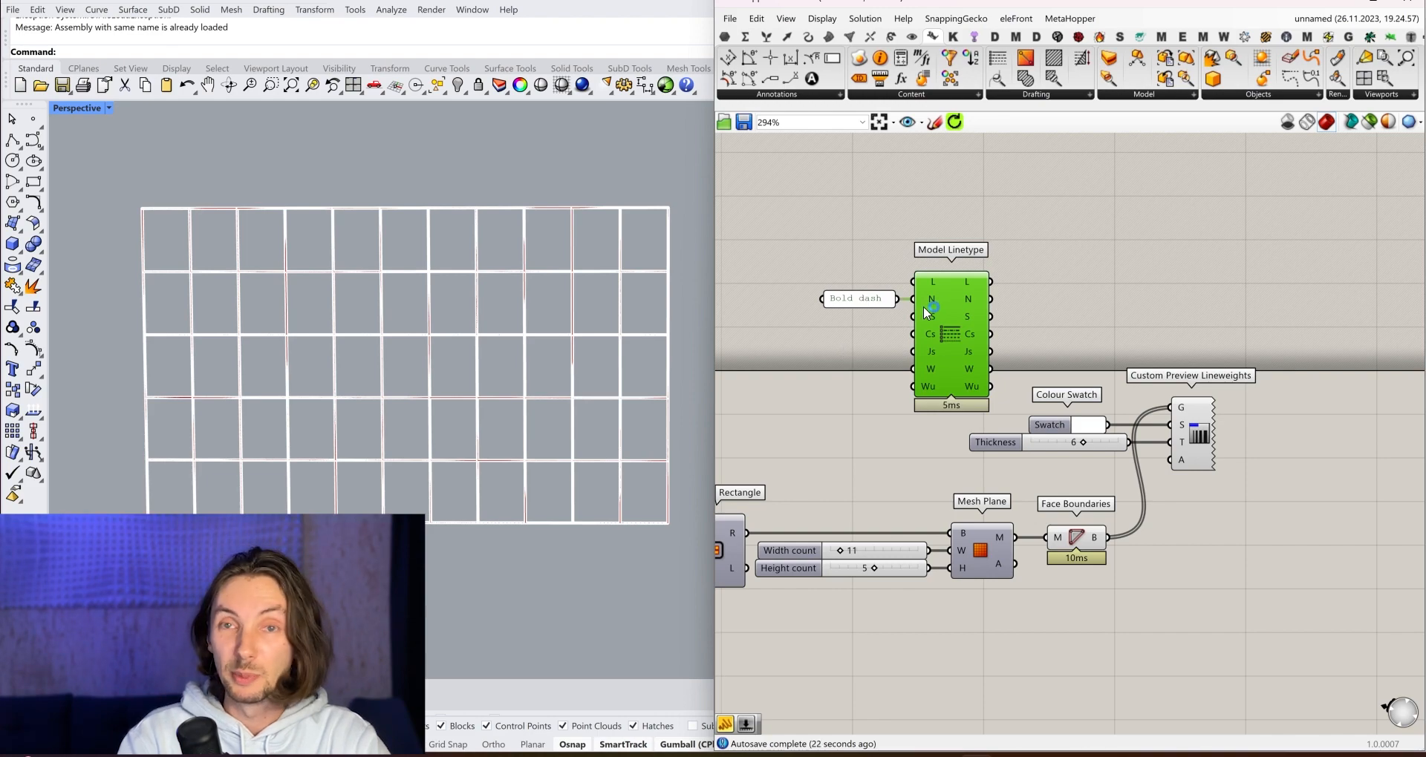
{"action": "scroll", "coordinate": [839, 319], "scroll_direction": "up", "scroll_amount": 3}
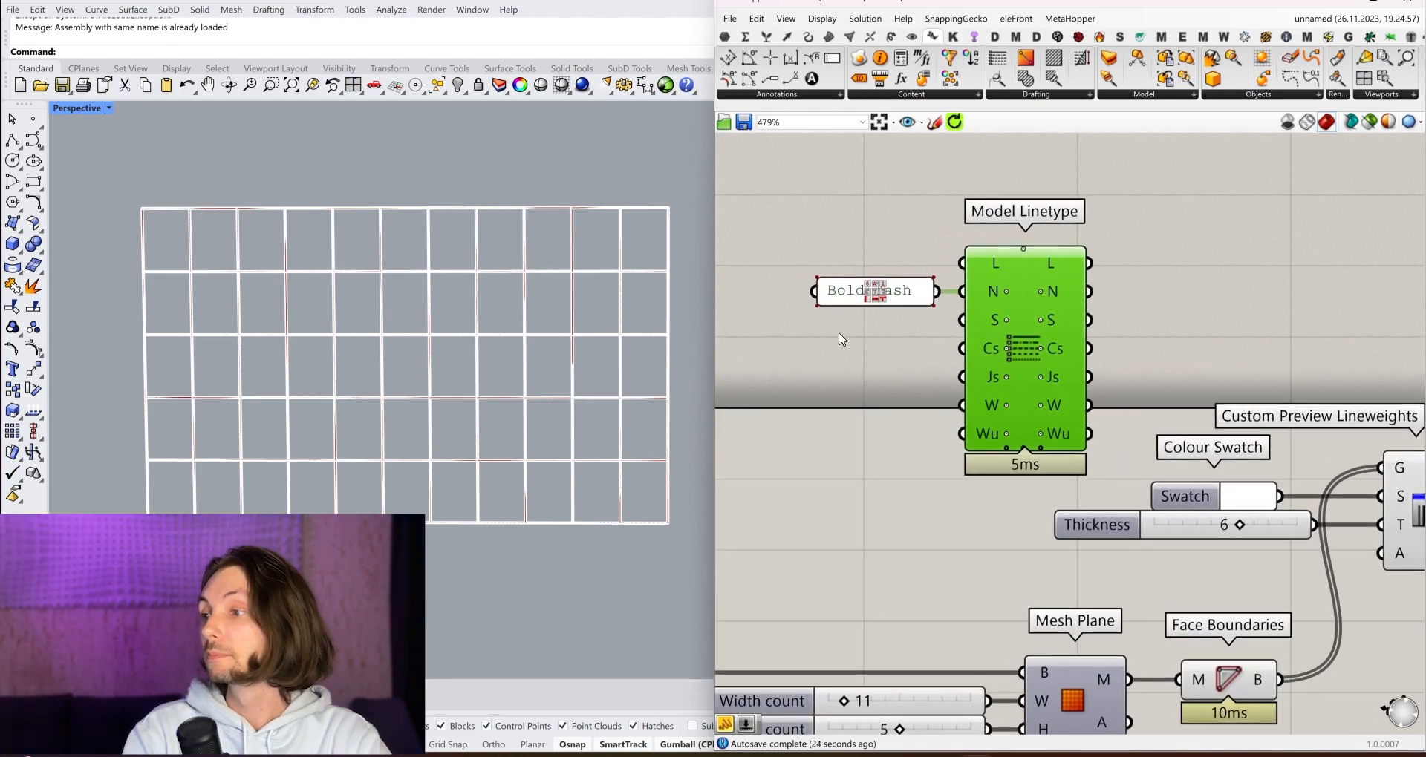
{"action": "double_click", "coordinate": [841, 337]}
{"action": "type", "text": "//"}
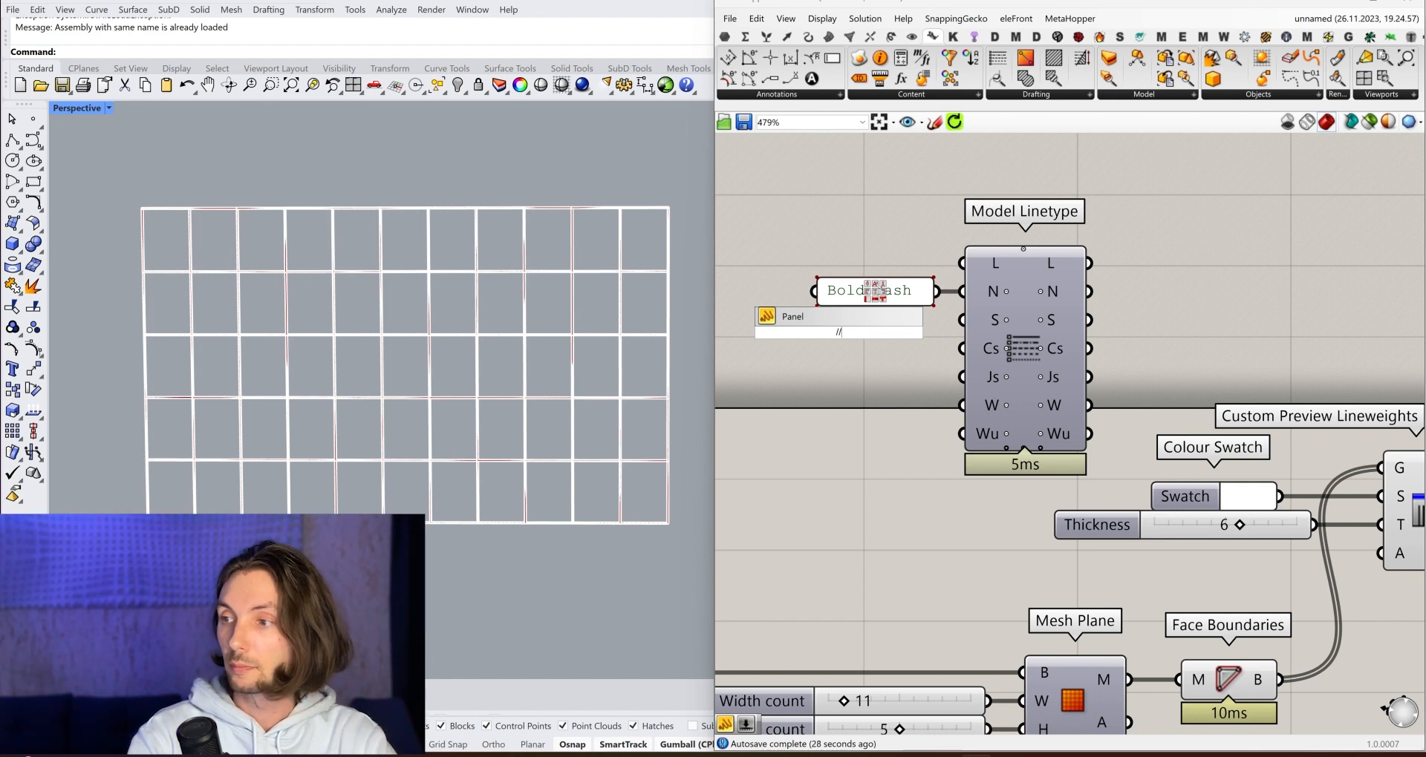
{"action": "key", "text": "Return"}
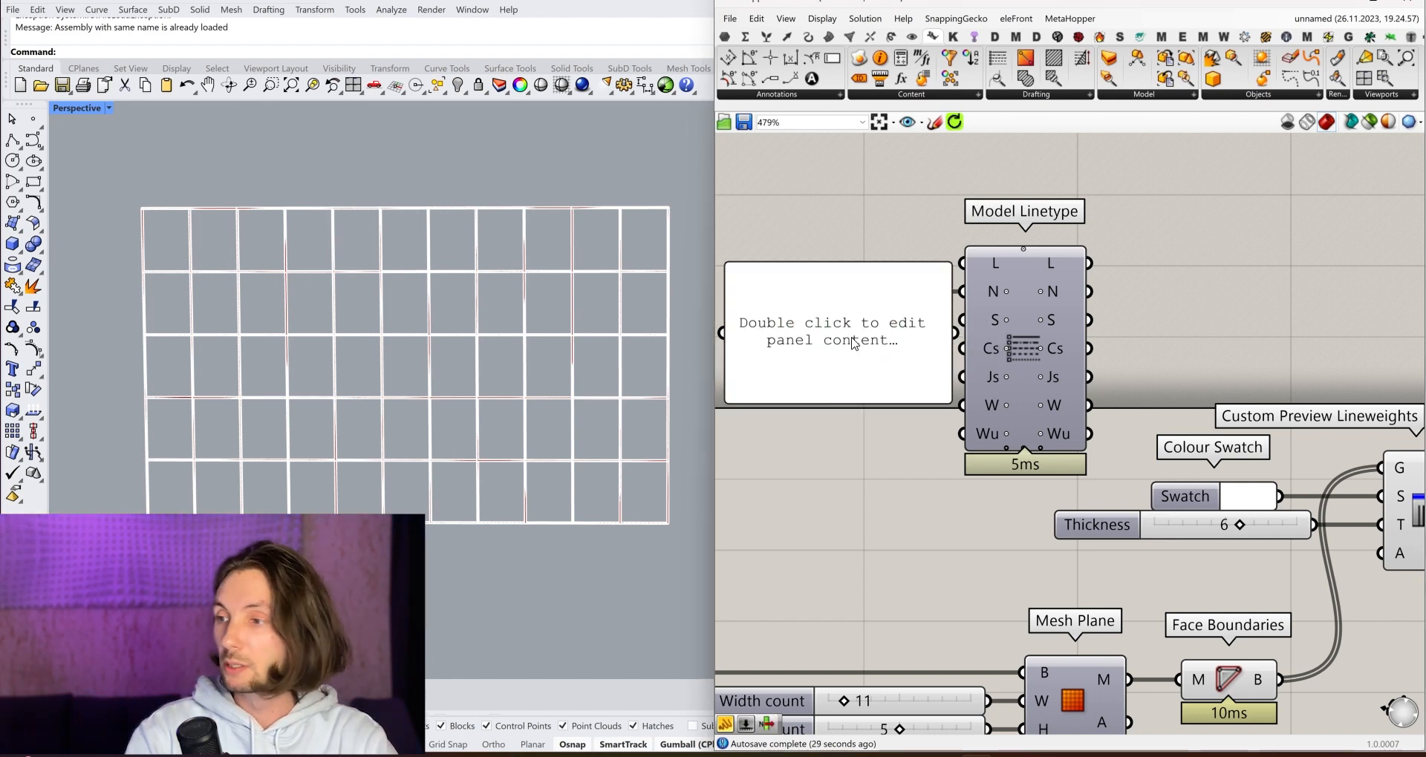
{"action": "left_click_drag", "start_coordinate": [838, 343], "coordinate": [808, 424]}
{"action": "scroll", "coordinate": [861, 386], "scroll_direction": "down", "scroll_amount": 2}
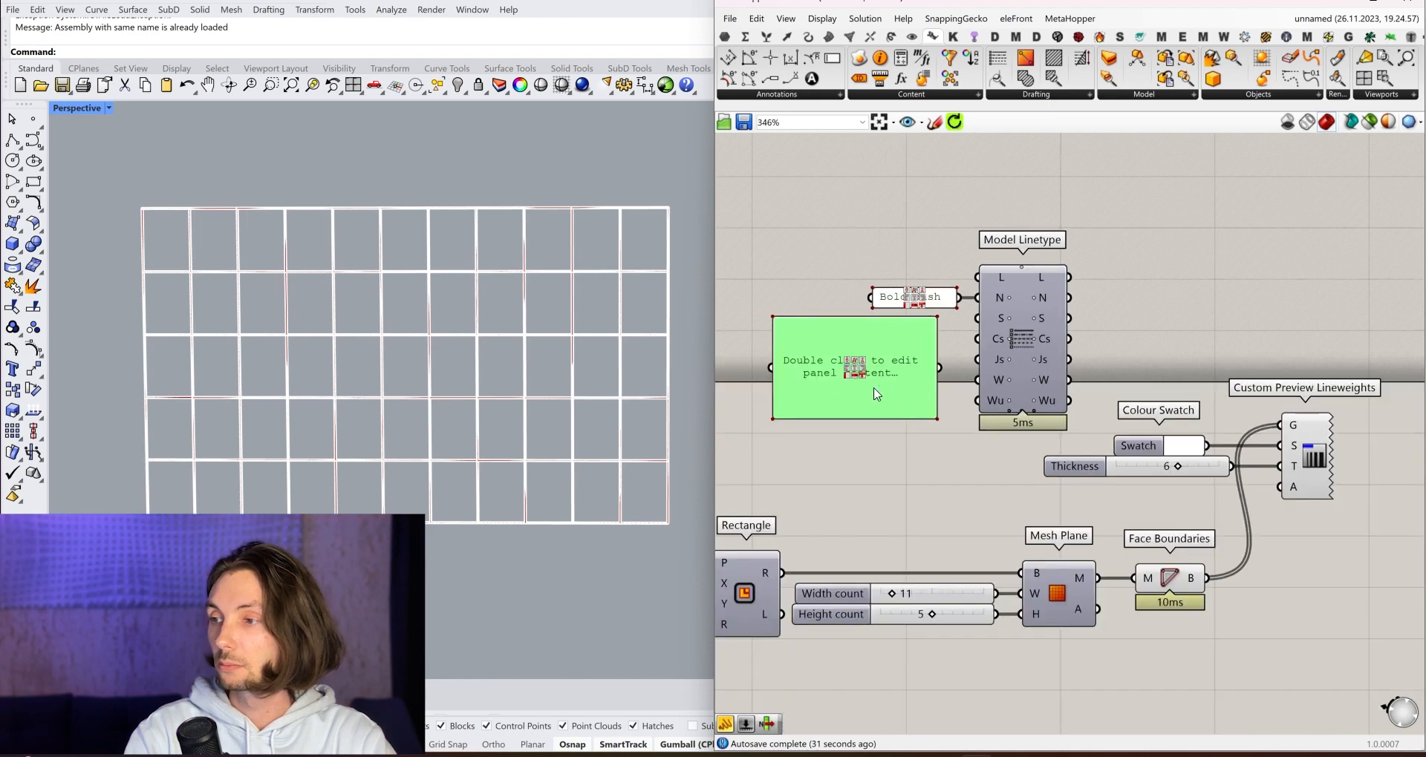
Enter 100 and -70 on separate lines in the empty panel and shrink the panel around them.
{"action": "double_click", "coordinate": [899, 382]}
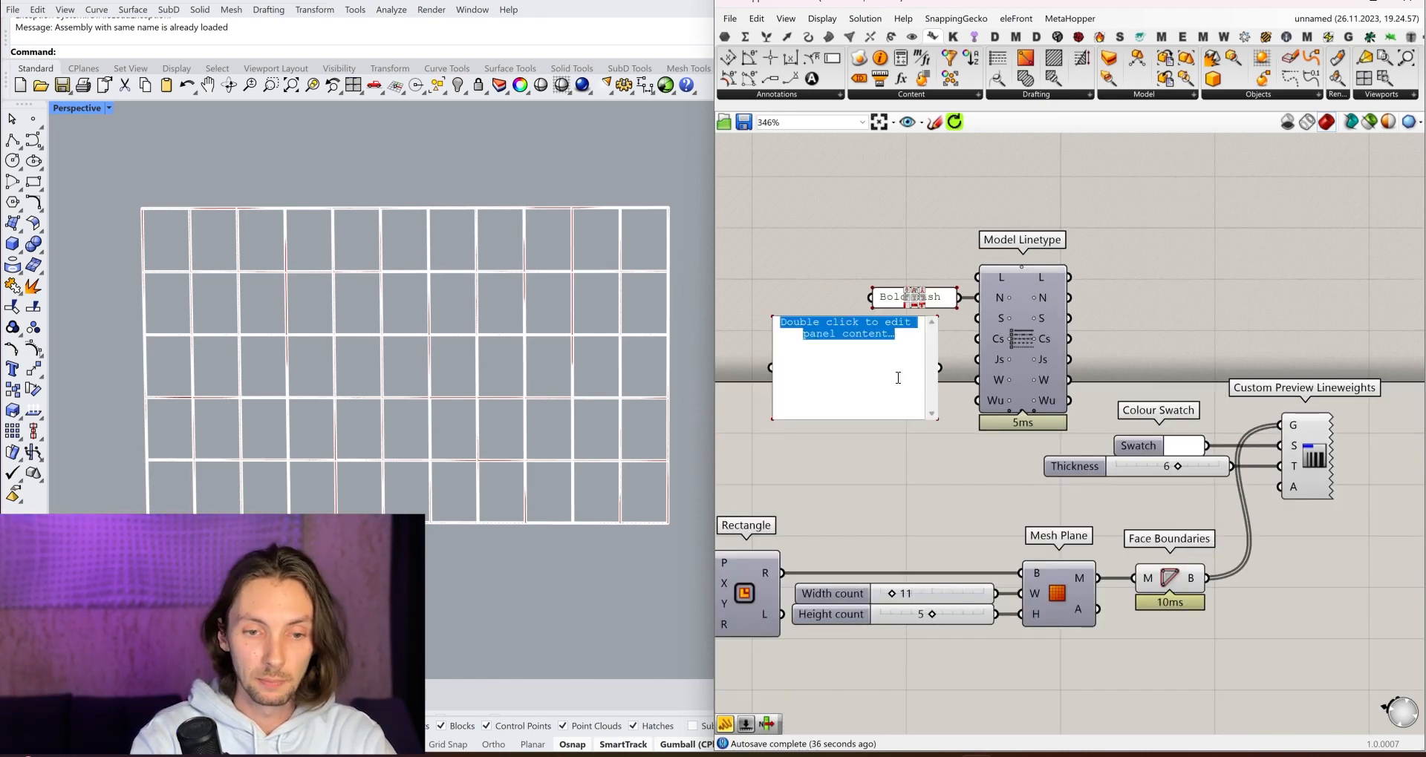
{"action": "type", "text": "100"}
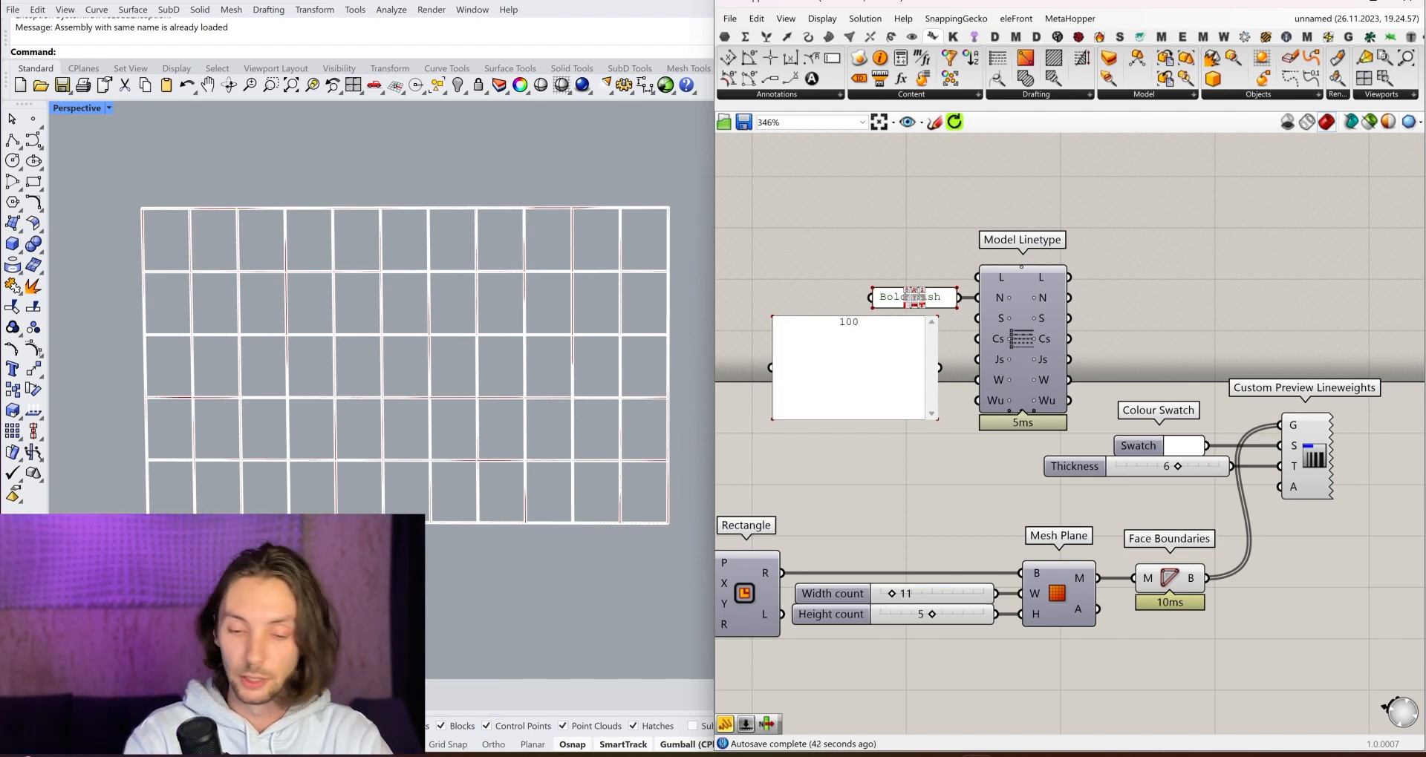
{"action": "type", "text": "-70"}
{"action": "mouse_move", "coordinate": [816, 426]}
{"action": "right_mouse_down"}
{"action": "mouse_move", "coordinate": [796, 450]}
{"action": "mouse_move", "coordinate": [825, 418]}
{"action": "right_mouse_up"}
{"action": "scroll", "coordinate": [891, 404], "scroll_direction": "down", "scroll_amount": 2}
{"action": "left_click_drag", "start_coordinate": [807, 413], "coordinate": [868, 370]}
Connect the 100 / -70 panel to the Model Linetype's Segments input and turn off its Multiline Data option.
{"action": "left_click_drag", "start_coordinate": [954, 343], "coordinate": [927, 359]}
{"action": "scroll", "coordinate": [968, 346], "scroll_direction": "up", "scroll_amount": 3}
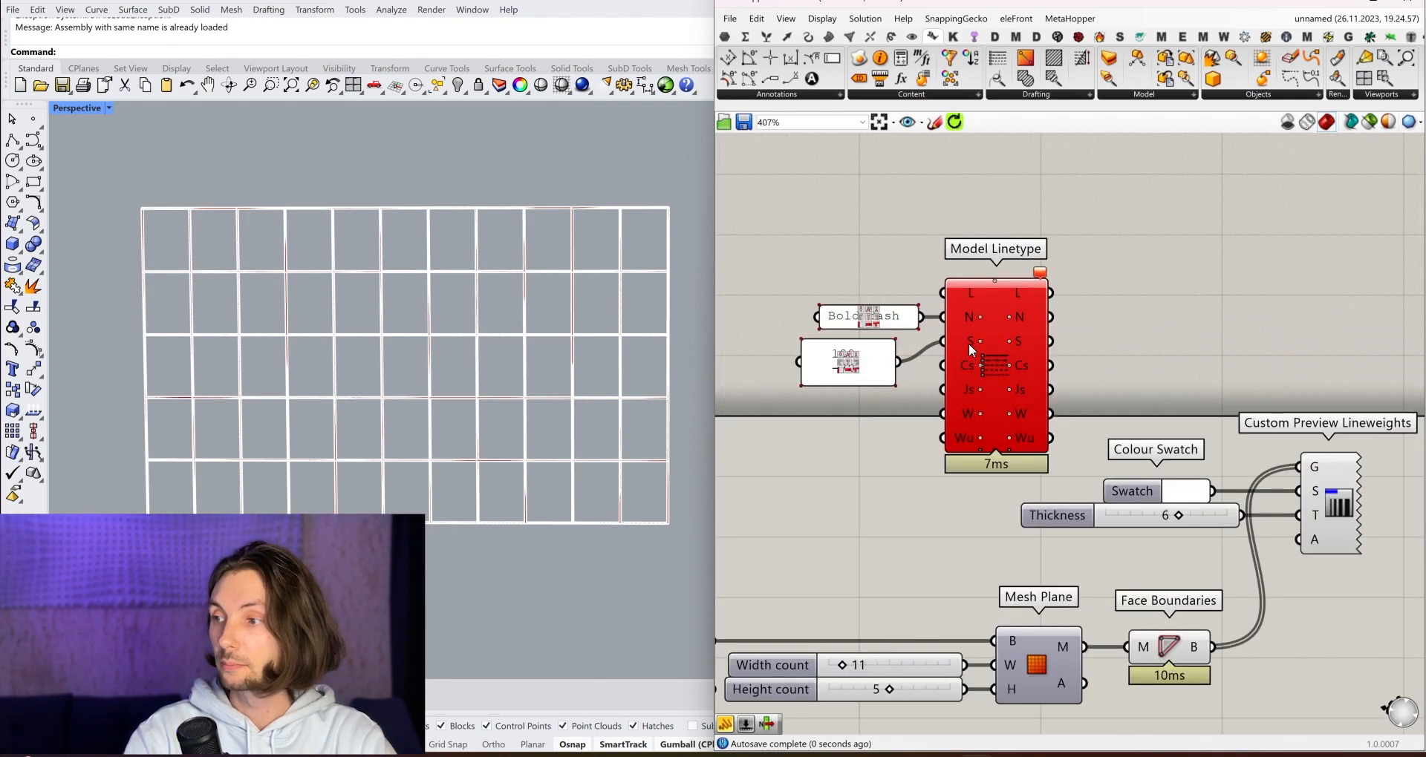
{"action": "scroll", "coordinate": [872, 383], "scroll_direction": "down", "scroll_amount": 2}
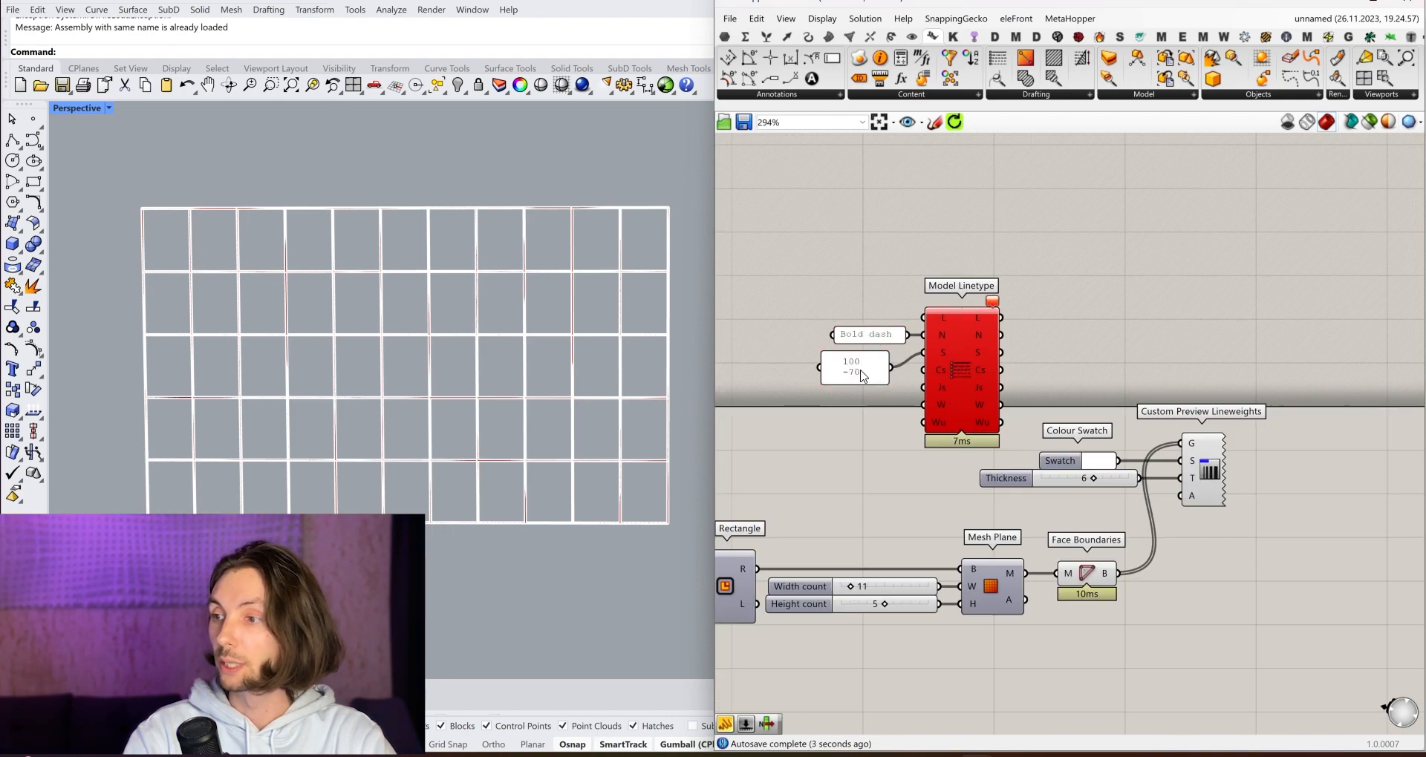
{"action": "right_click", "coordinate": [861, 375]}
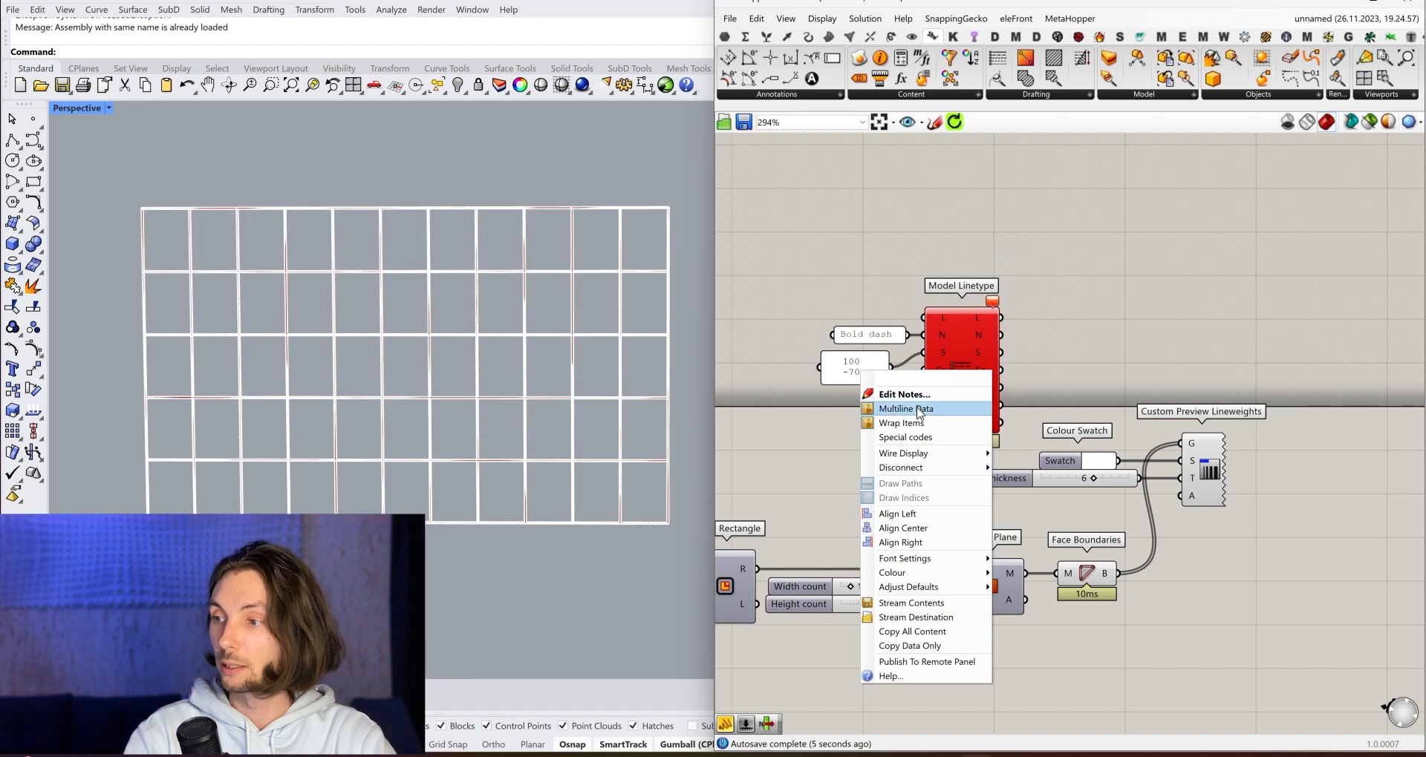
{"action": "left_click", "coordinate": [953, 416]}
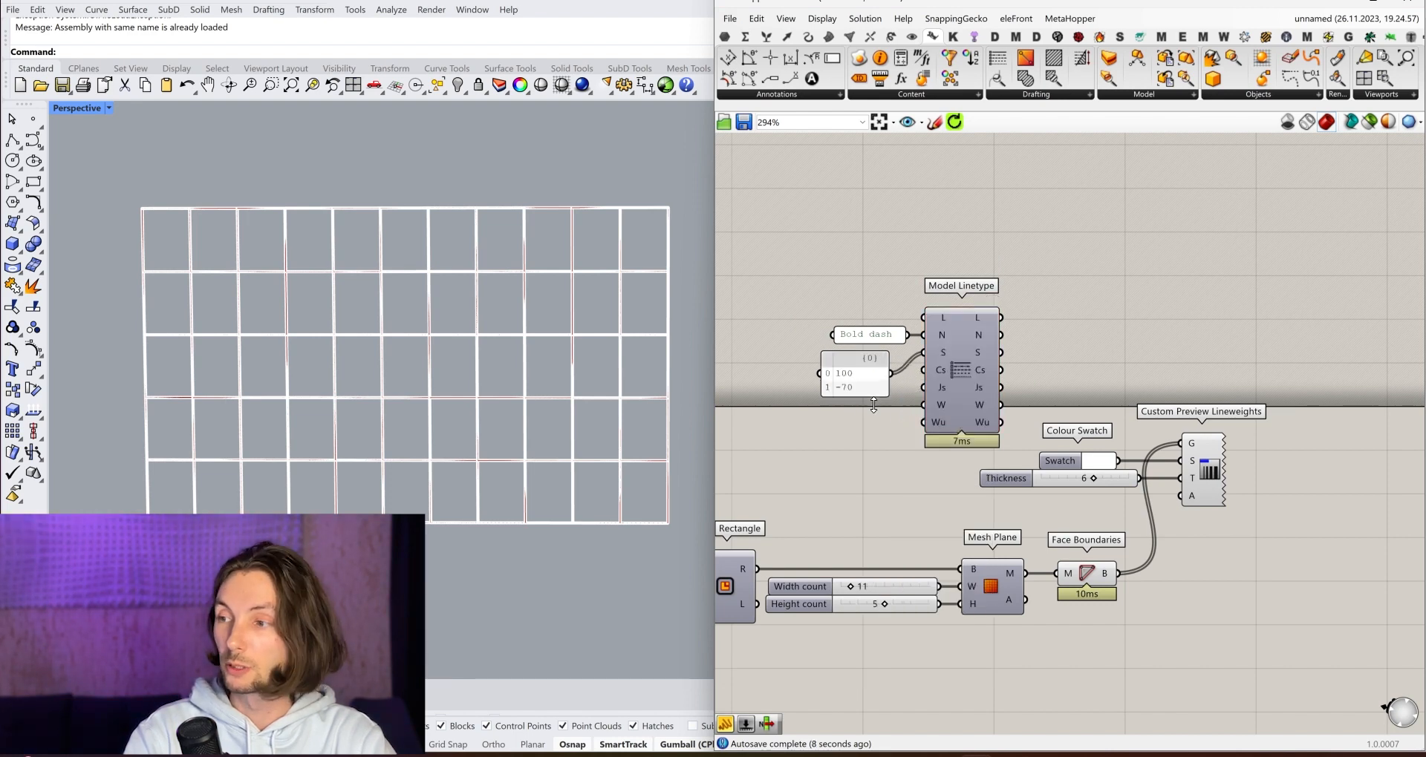
Move the segments panel to the far side of the "Bold dash" panel, level with the Segments input, and nudge Model Linetype slightly.
{"action": "left_click", "coordinate": [865, 382]}
{"action": "left_click_drag", "start_coordinate": [854, 383], "coordinate": [781, 362]}
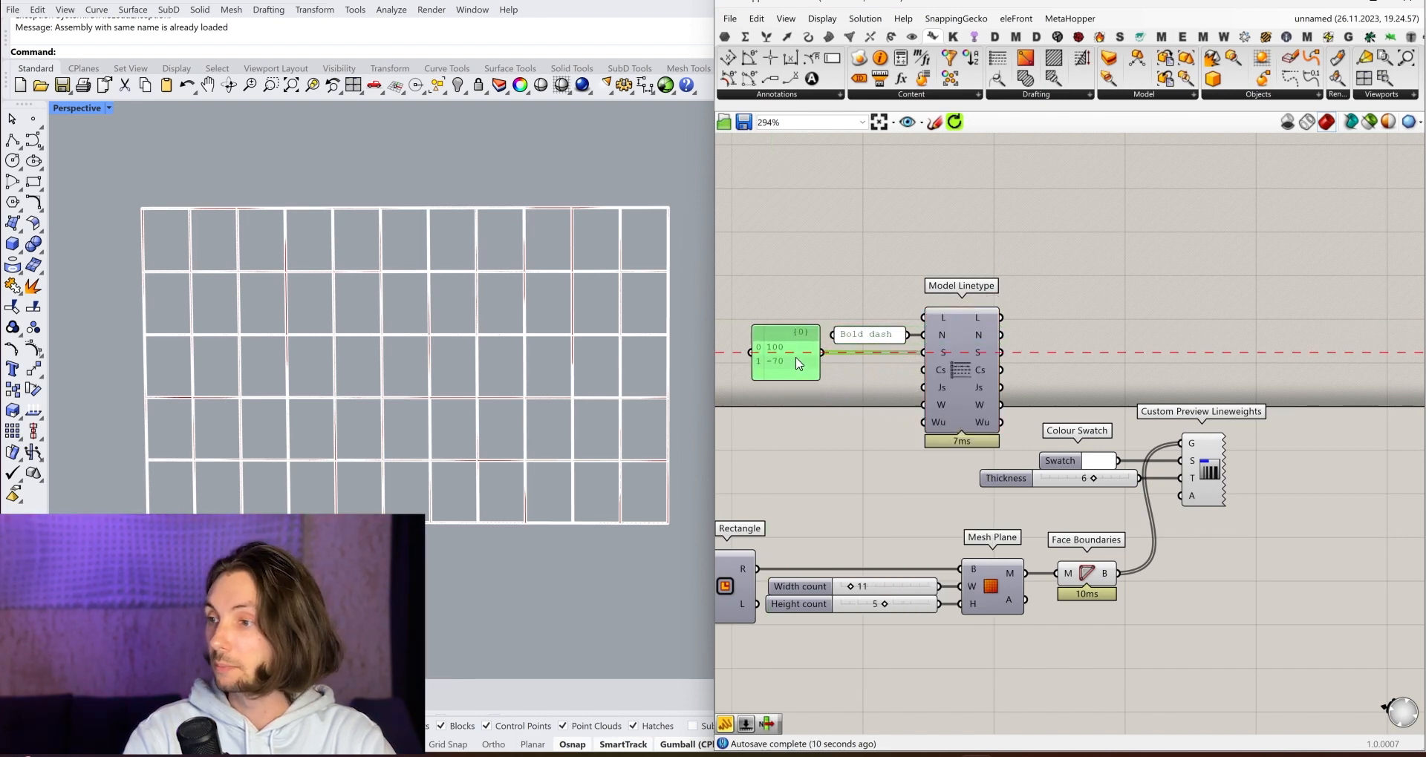
{"action": "left_click_drag", "start_coordinate": [978, 351], "coordinate": [981, 351]}
{"action": "left_click", "coordinate": [1099, 363]}
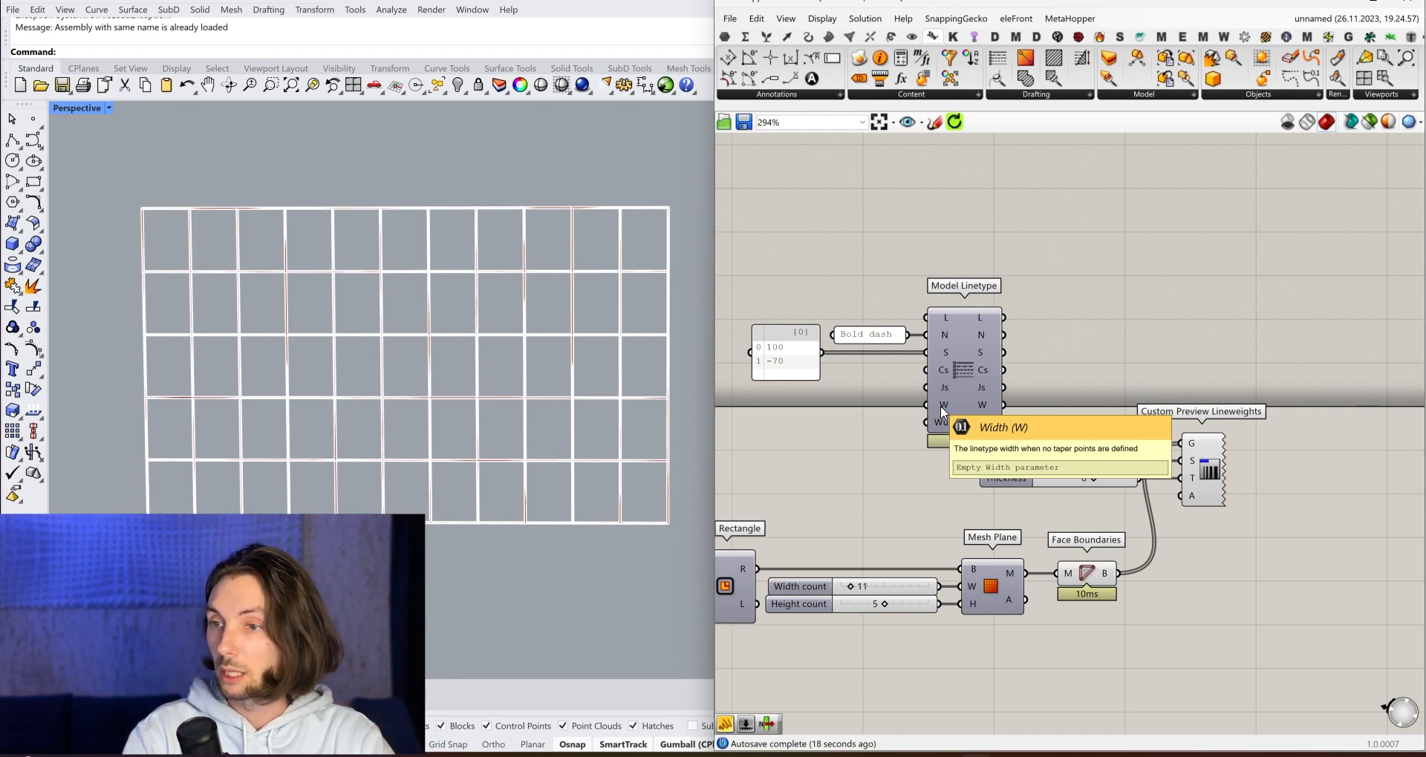
Add a number slider set to 8 and connect it to the Model Linetype's Width input, level with that input.
{"action": "double_click", "coordinate": [833, 415]}
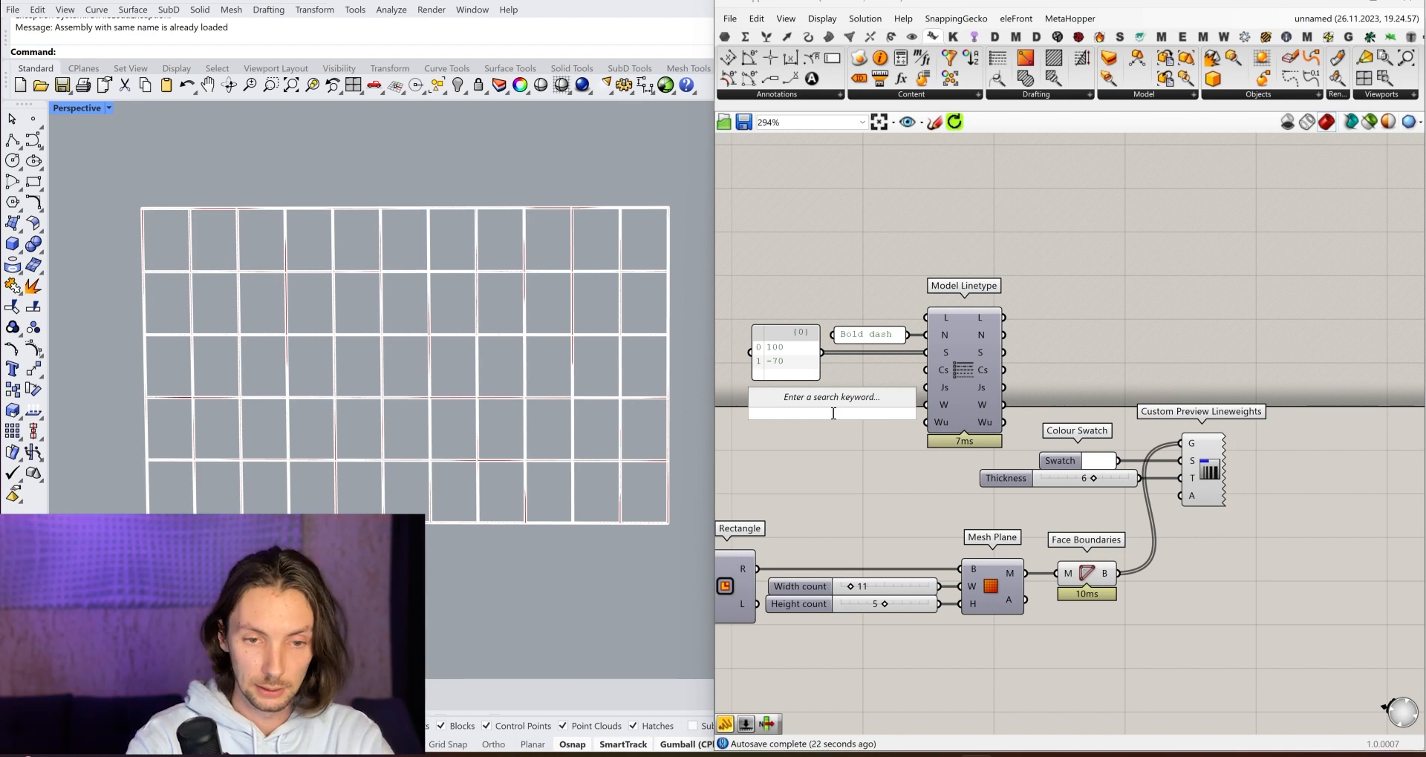
{"action": "type", "text": "8"}
{"action": "key", "text": "Return"}
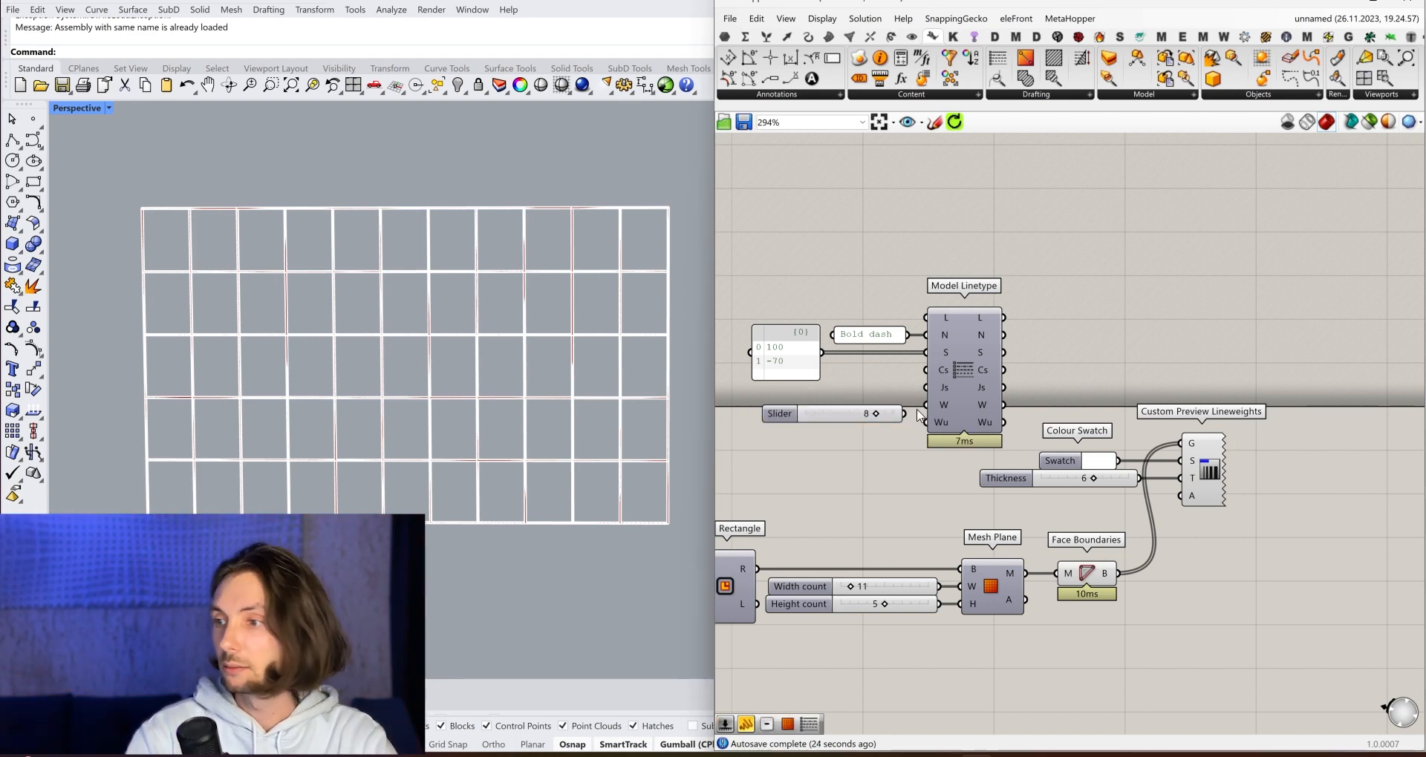
{"action": "left_click_drag", "start_coordinate": [925, 406], "coordinate": [848, 407]}
{"action": "left_click", "coordinate": [824, 451]}
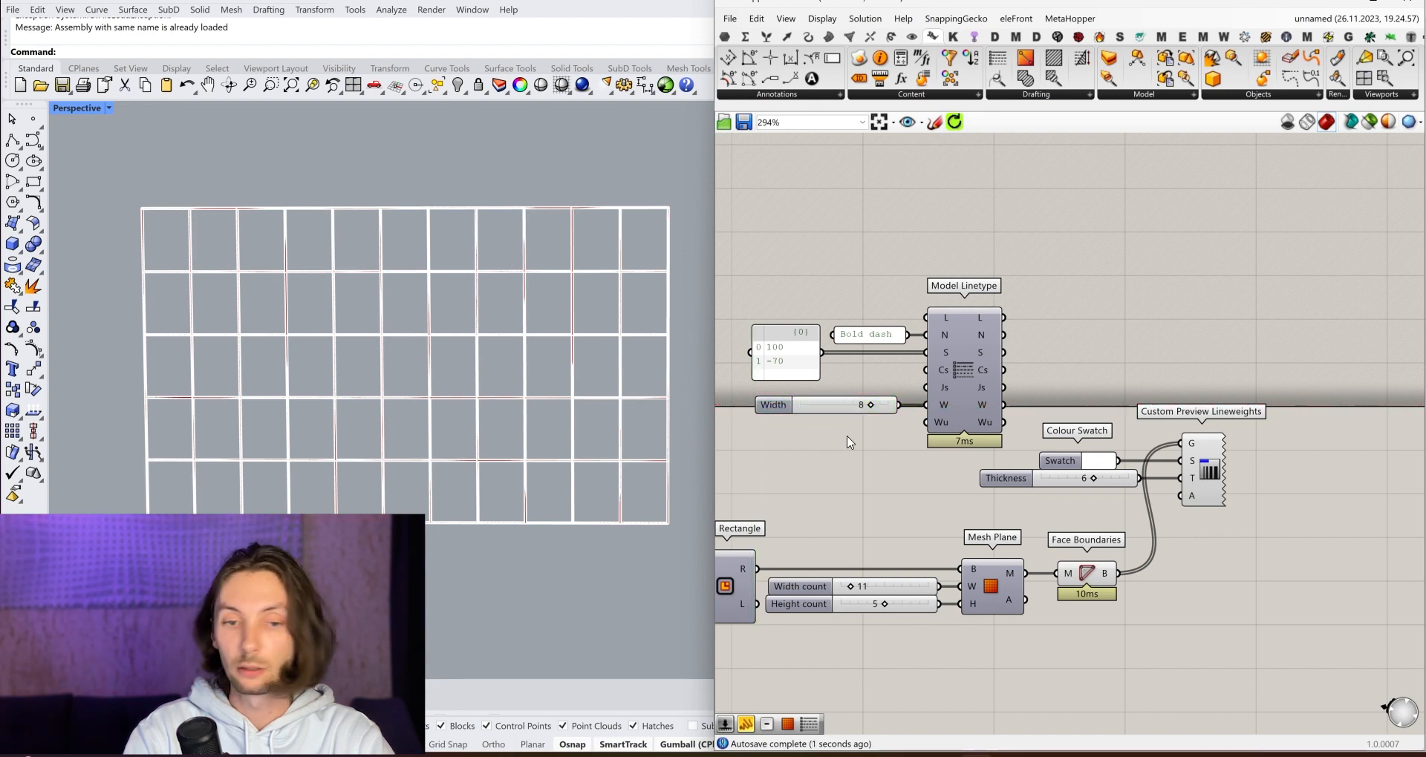
Move the Model Linetype with its panels and Width slider away from the preview components, and nudge Model Linetype slightly off its inputs.
{"action": "right_click_drag", "start_coordinate": [1058, 387], "coordinate": [1074, 433]}
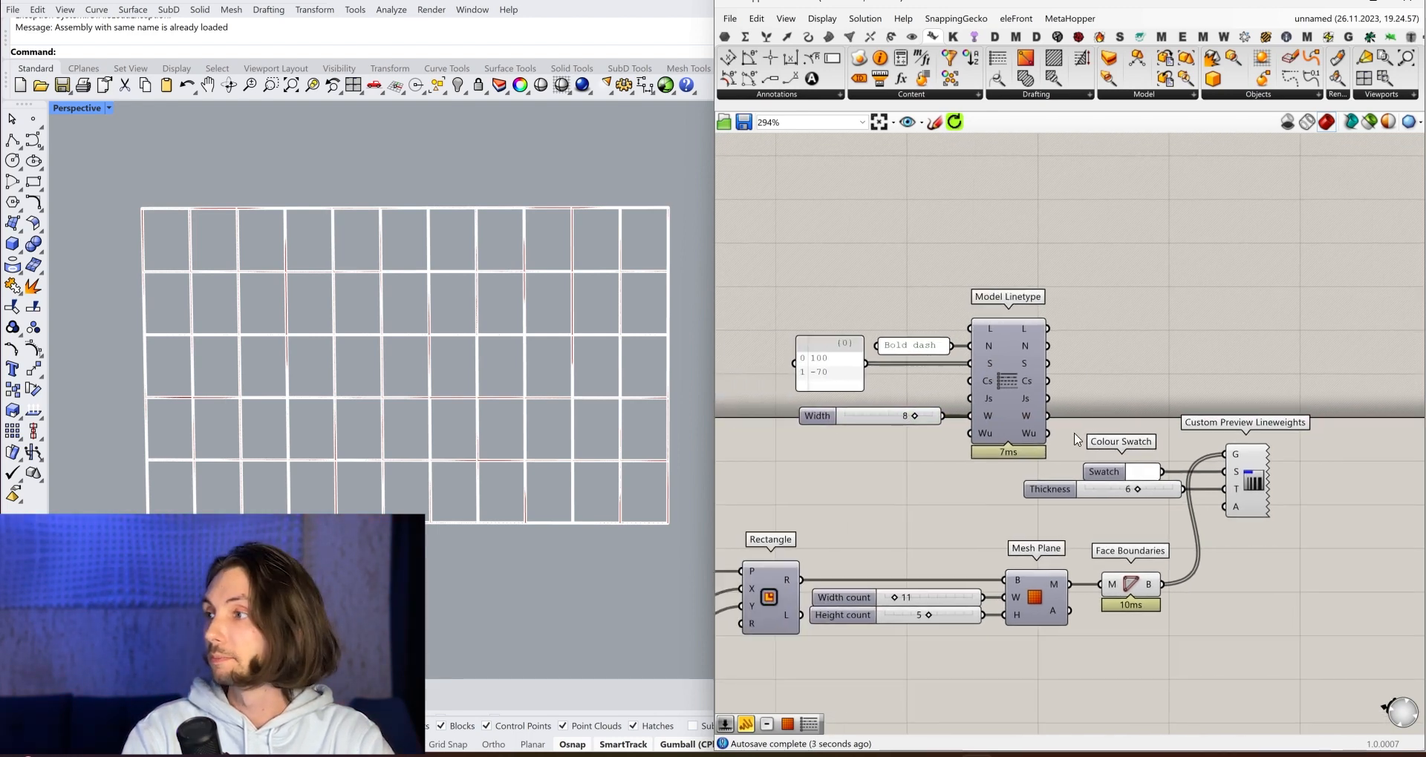
{"action": "left_click_drag", "start_coordinate": [1074, 433], "coordinate": [858, 324]}
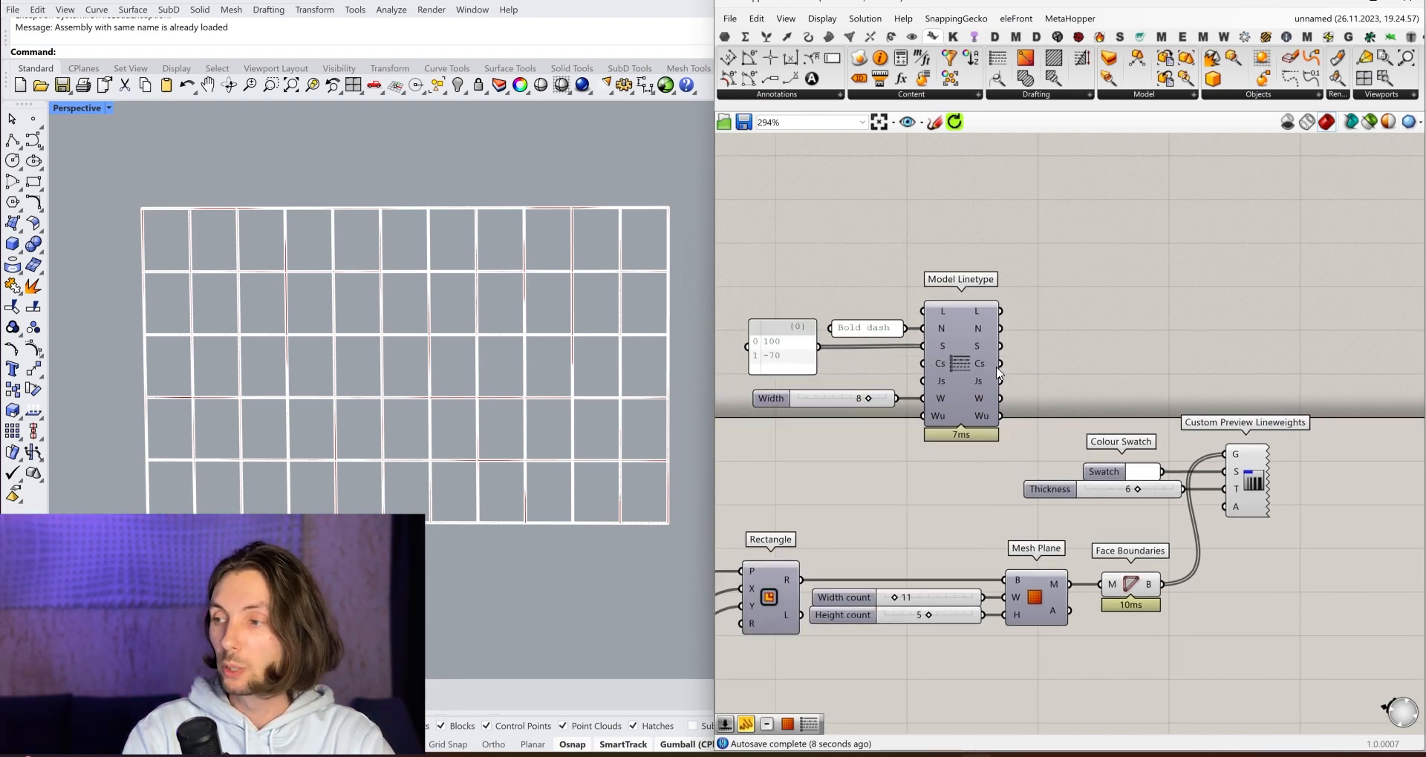
{"action": "left_click_drag", "start_coordinate": [960, 336], "coordinate": [967, 336]}
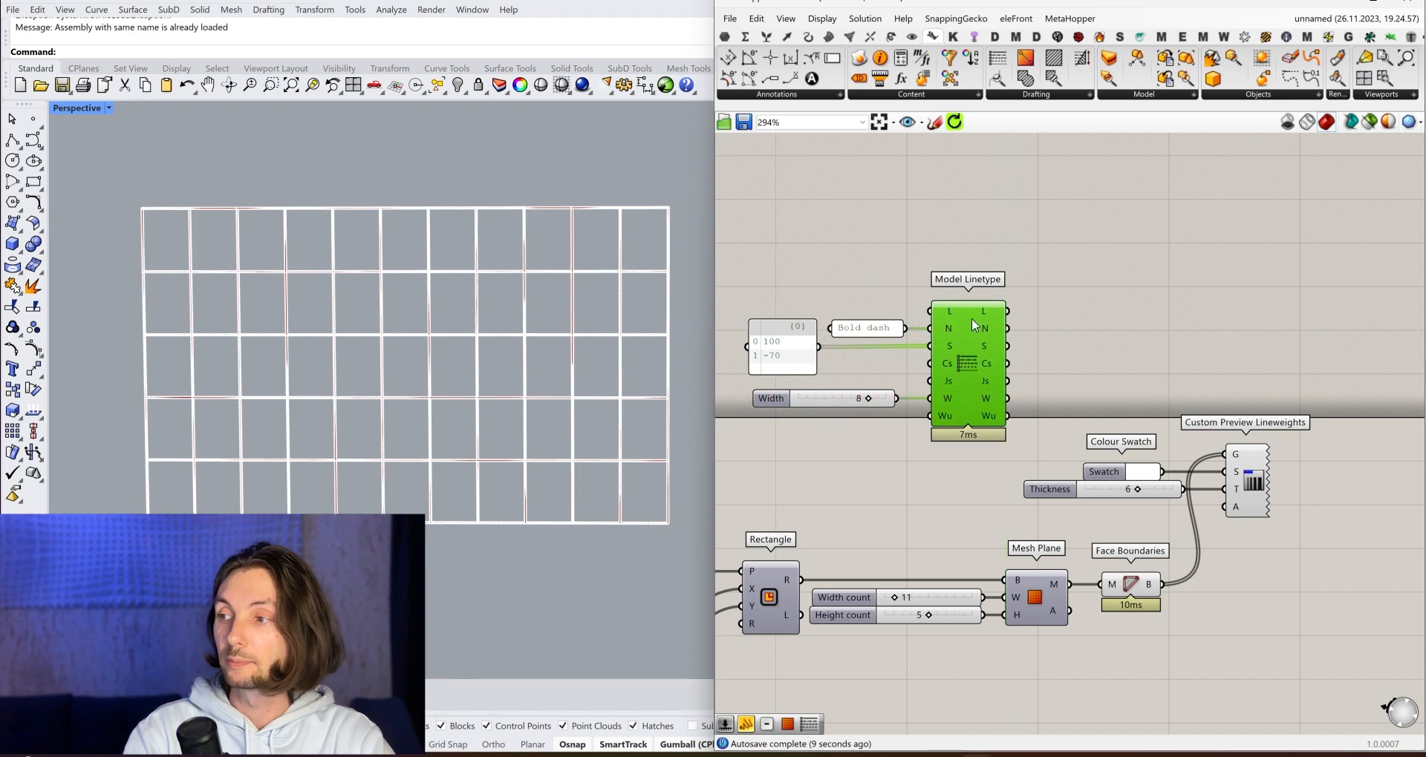
{"action": "left_click", "coordinate": [1049, 349]}
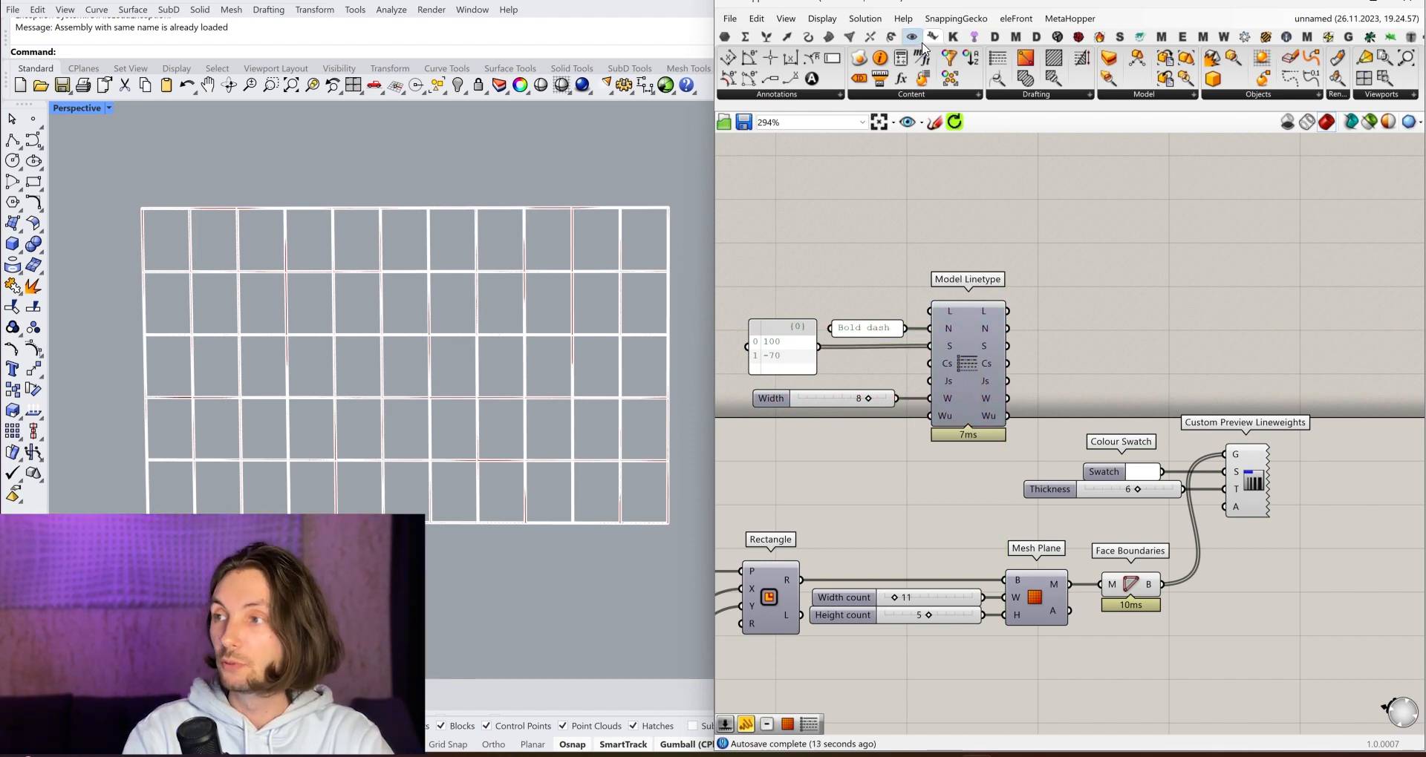
Add a Custom Curve Preview component above Custom Preview Lineweights and turn off the preview of Custom Preview Lineweights.
{"action": "left_click", "coordinate": [917, 37]}
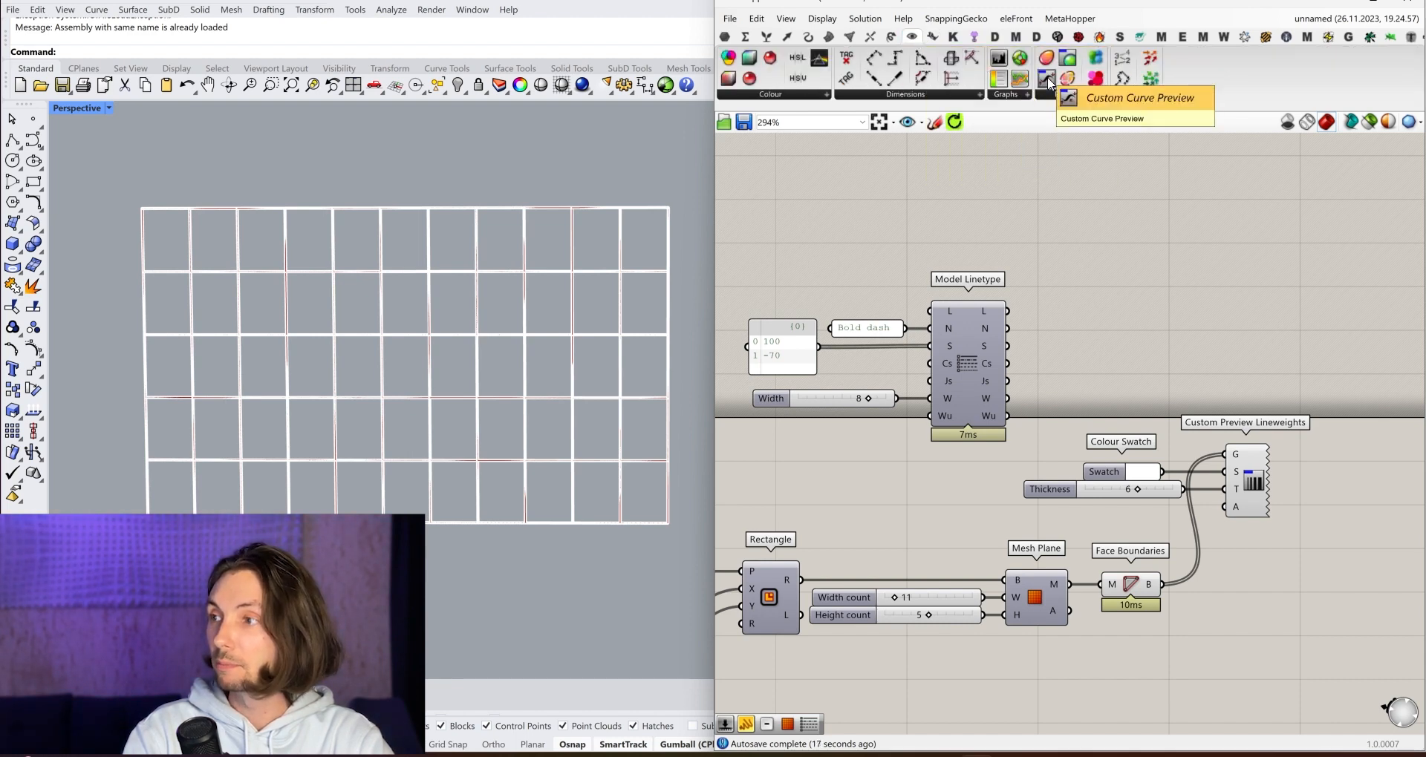
{"action": "left_click_drag", "start_coordinate": [1049, 84], "coordinate": [1194, 338]}
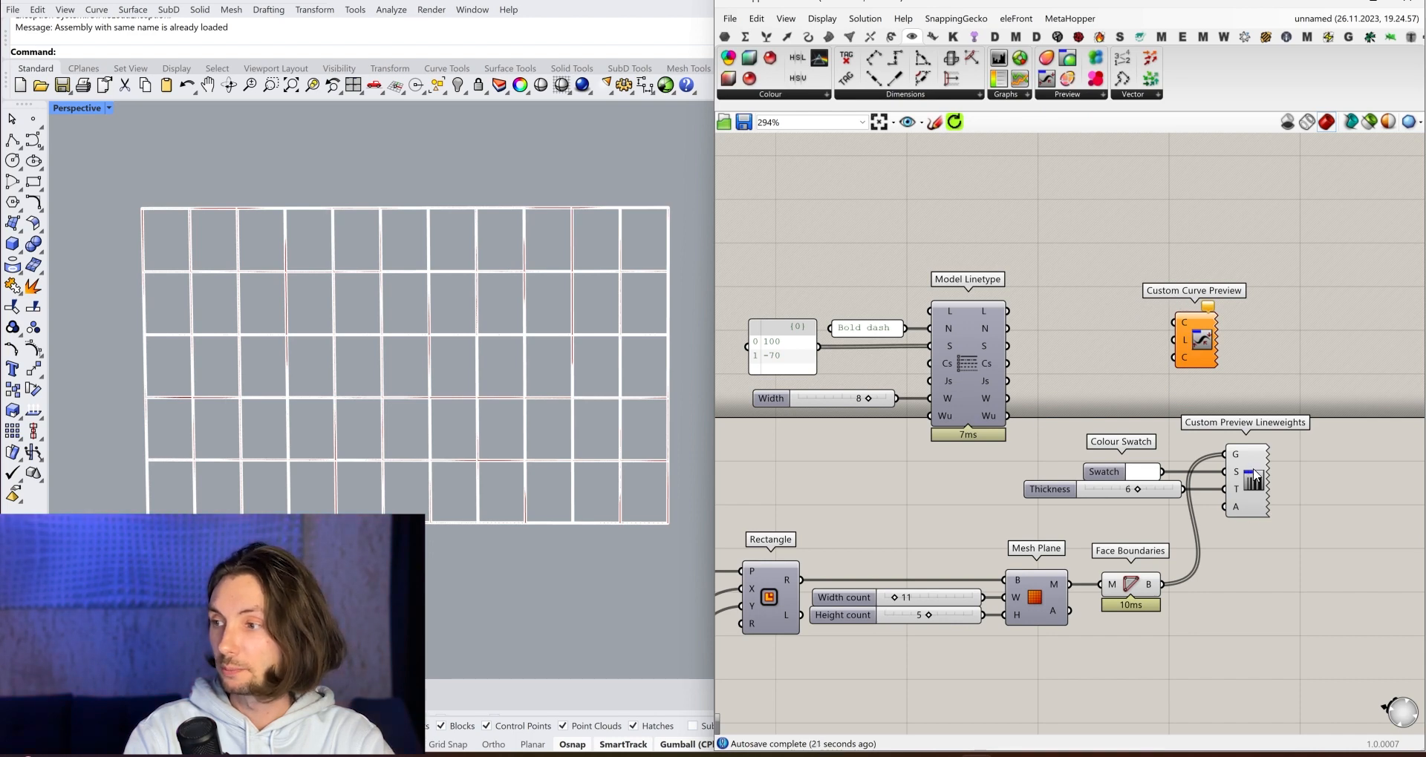
{"action": "left_click", "coordinate": [1260, 494]}
{"action": "left_click_drag", "start_coordinate": [1260, 494], "coordinate": [1252, 491]}
{"action": "right_click", "coordinate": [1251, 480]}
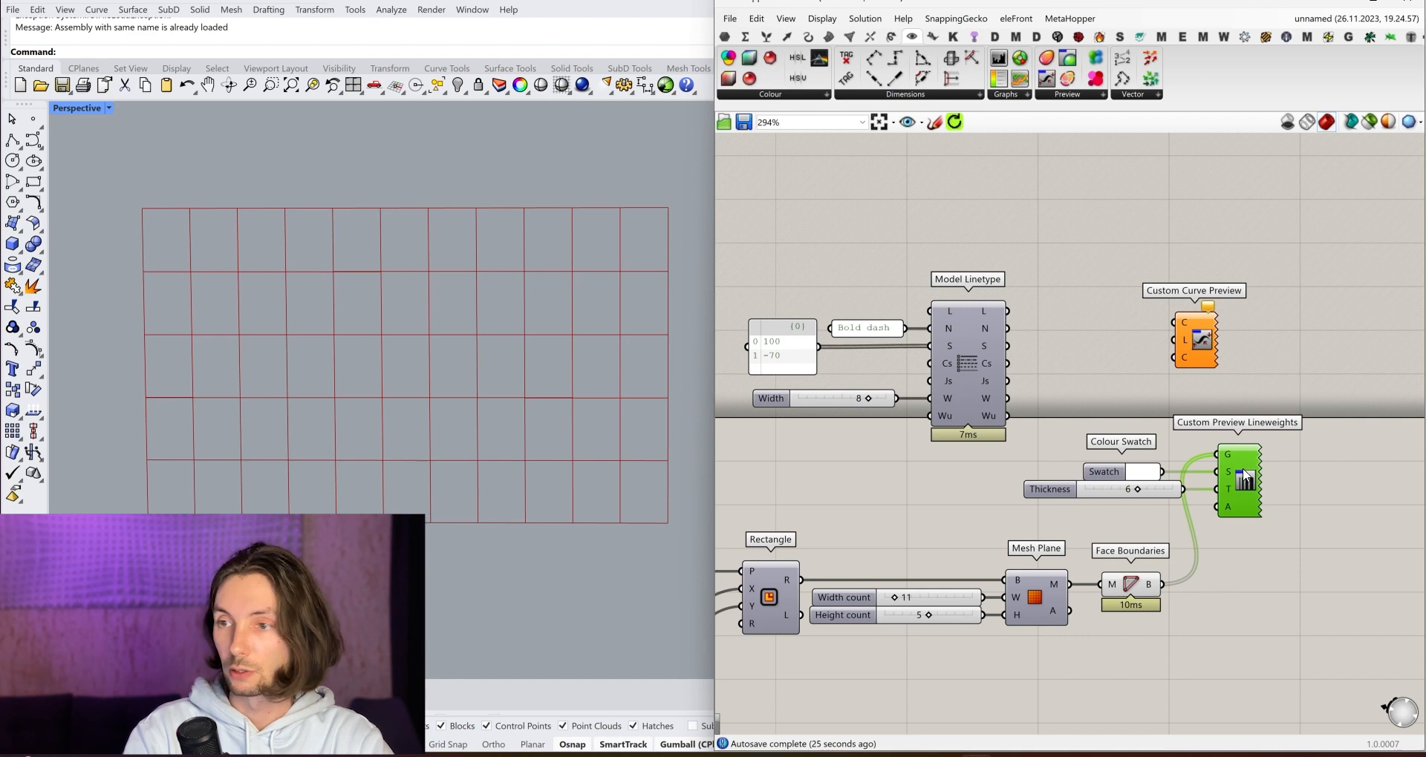
{"action": "left_click_drag", "start_coordinate": [1237, 485], "coordinate": [1272, 484]}
Connect the Face Boundaries output and the Model Linetype output to Custom Curve Preview's curve and linetype inputs, repositioning the component level with Model Linetype.
{"action": "left_click_drag", "start_coordinate": [1162, 585], "coordinate": [1258, 349]}
{"action": "left_click", "coordinate": [1204, 343]}
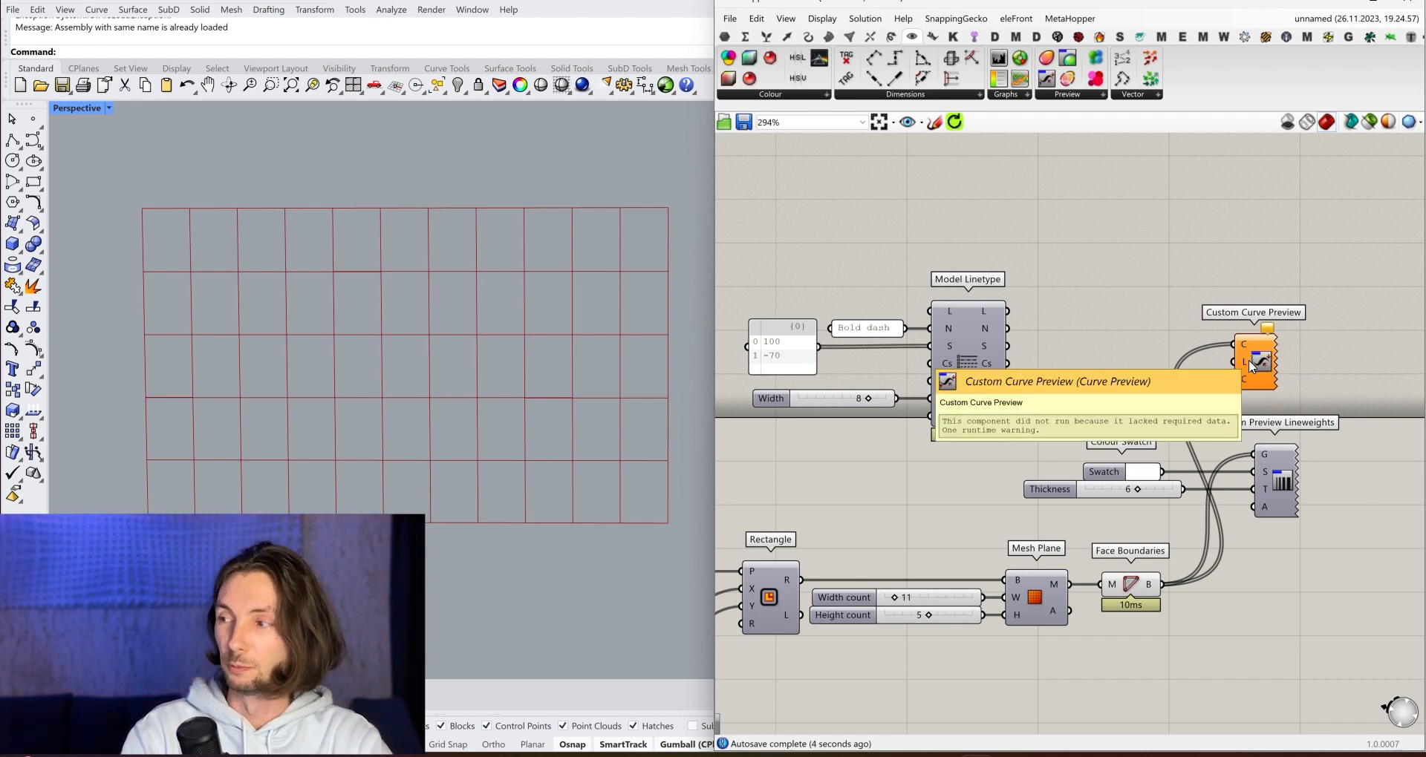
{"action": "left_click_drag", "start_coordinate": [1236, 361], "coordinate": [1008, 312]}
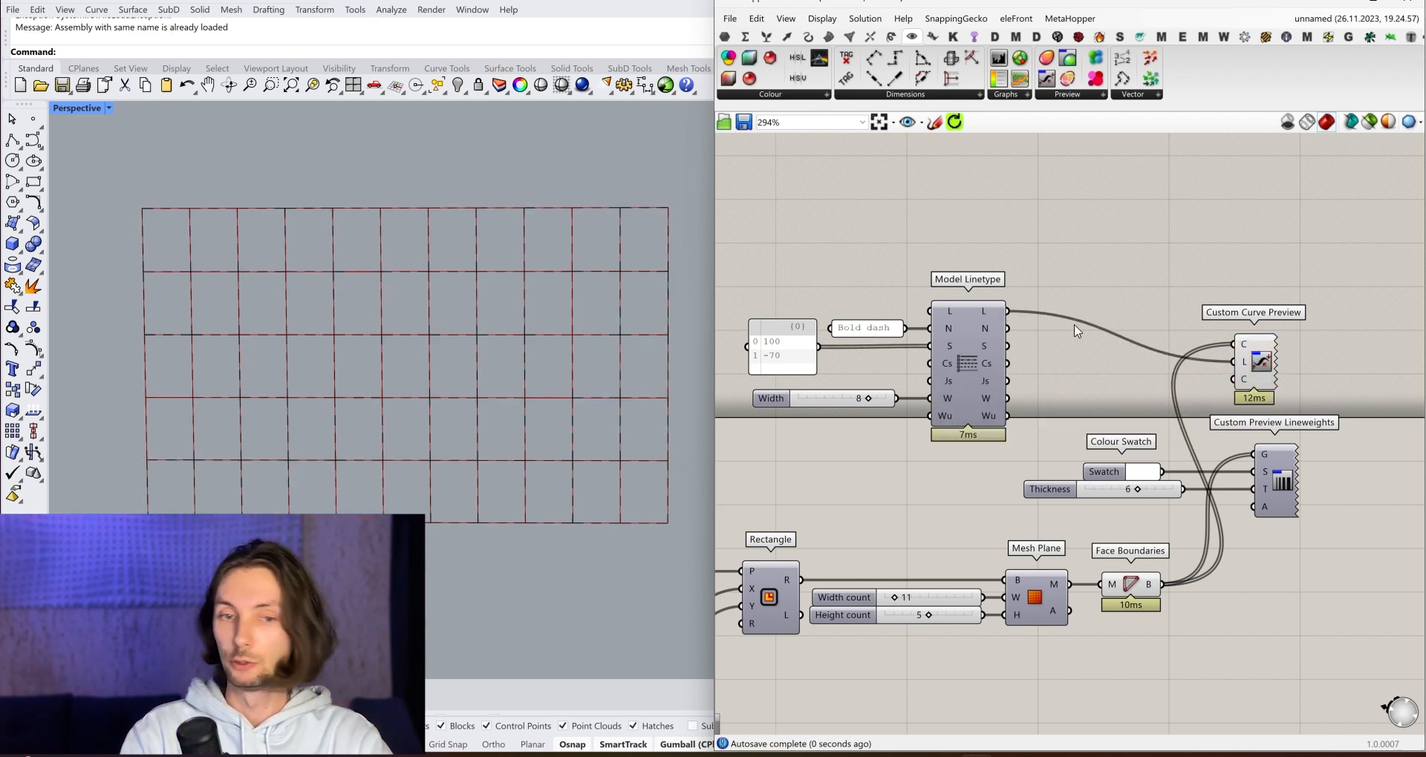
{"action": "left_click_drag", "start_coordinate": [1256, 361], "coordinate": [1275, 317]}
Turn off the preview of the Face Boundaries component and nudge it closer to Mesh Plane.
{"action": "scroll", "coordinate": [445, 264], "scroll_direction": "up", "scroll_amount": 3}
{"action": "scroll", "coordinate": [445, 265], "scroll_direction": "up", "scroll_amount": 4}
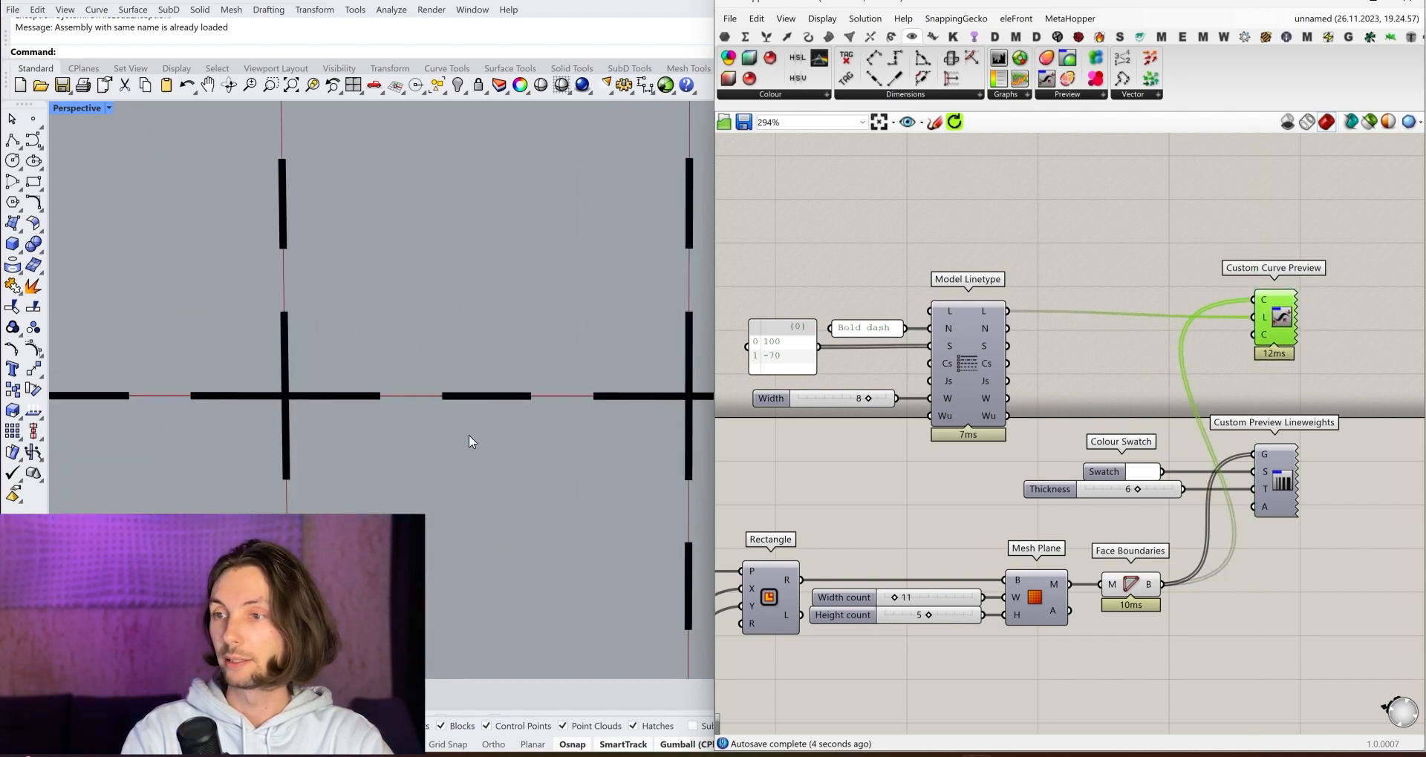
{"action": "scroll", "coordinate": [470, 229], "scroll_direction": "down", "scroll_amount": 4}
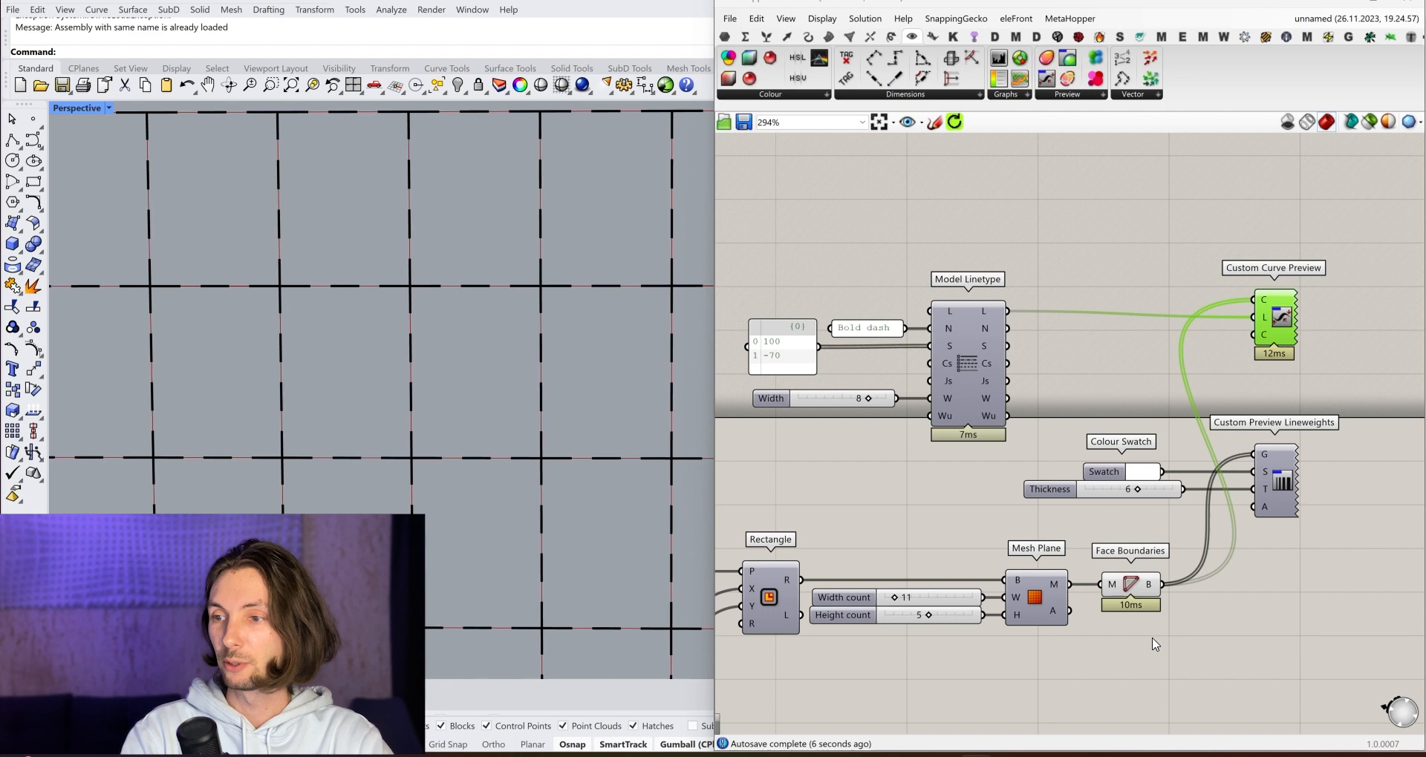
{"action": "right_click", "coordinate": [1137, 584]}
{"action": "left_click", "coordinate": [1164, 607]}
{"action": "left_click_drag", "start_coordinate": [1139, 584], "coordinate": [1126, 586]}
{"action": "left_click", "coordinate": [1143, 585]}
{"action": "scroll", "coordinate": [425, 360], "scroll_direction": "down", "scroll_amount": 4}
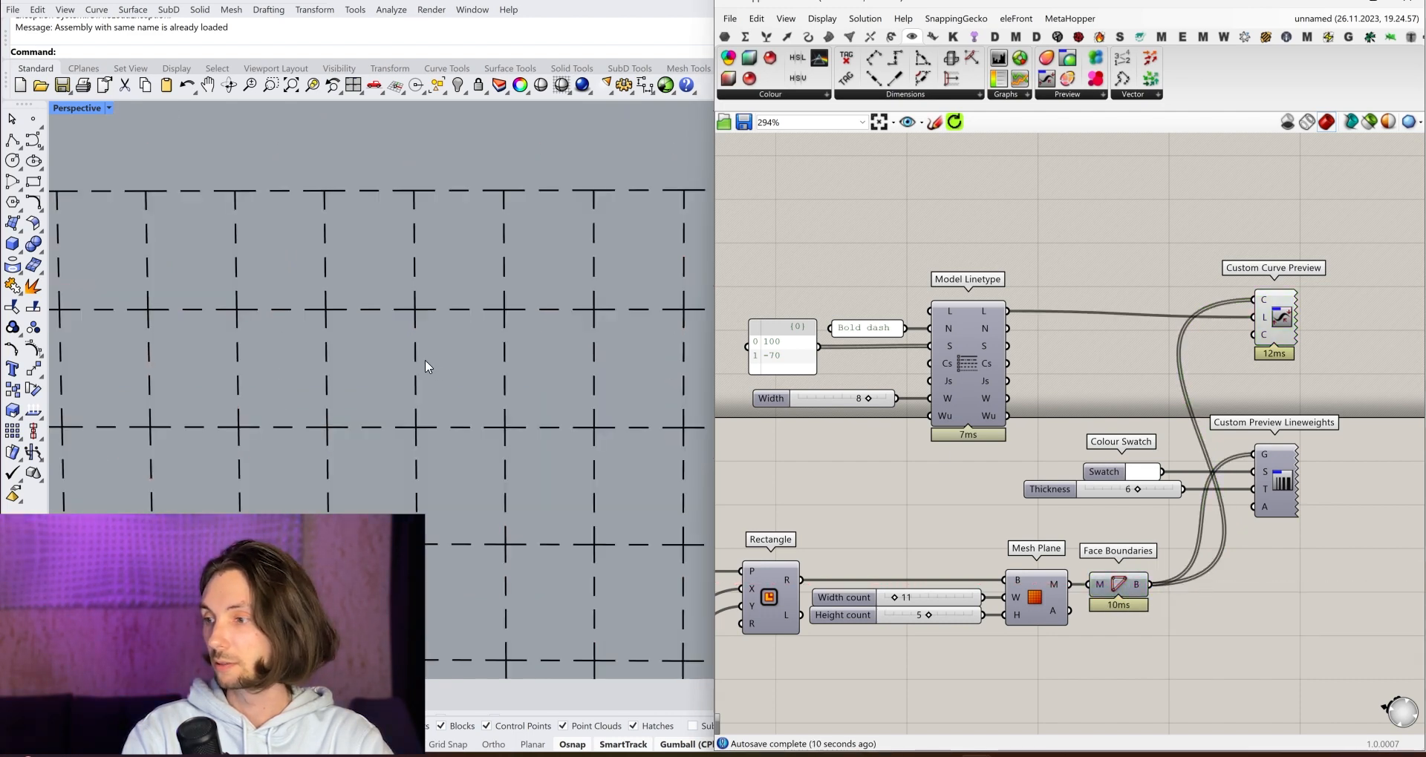
Inspect the dashed grid up close and set the linetype's Width slider to 9.
{"action": "scroll", "coordinate": [108, 303], "scroll_direction": "down", "scroll_amount": 2}
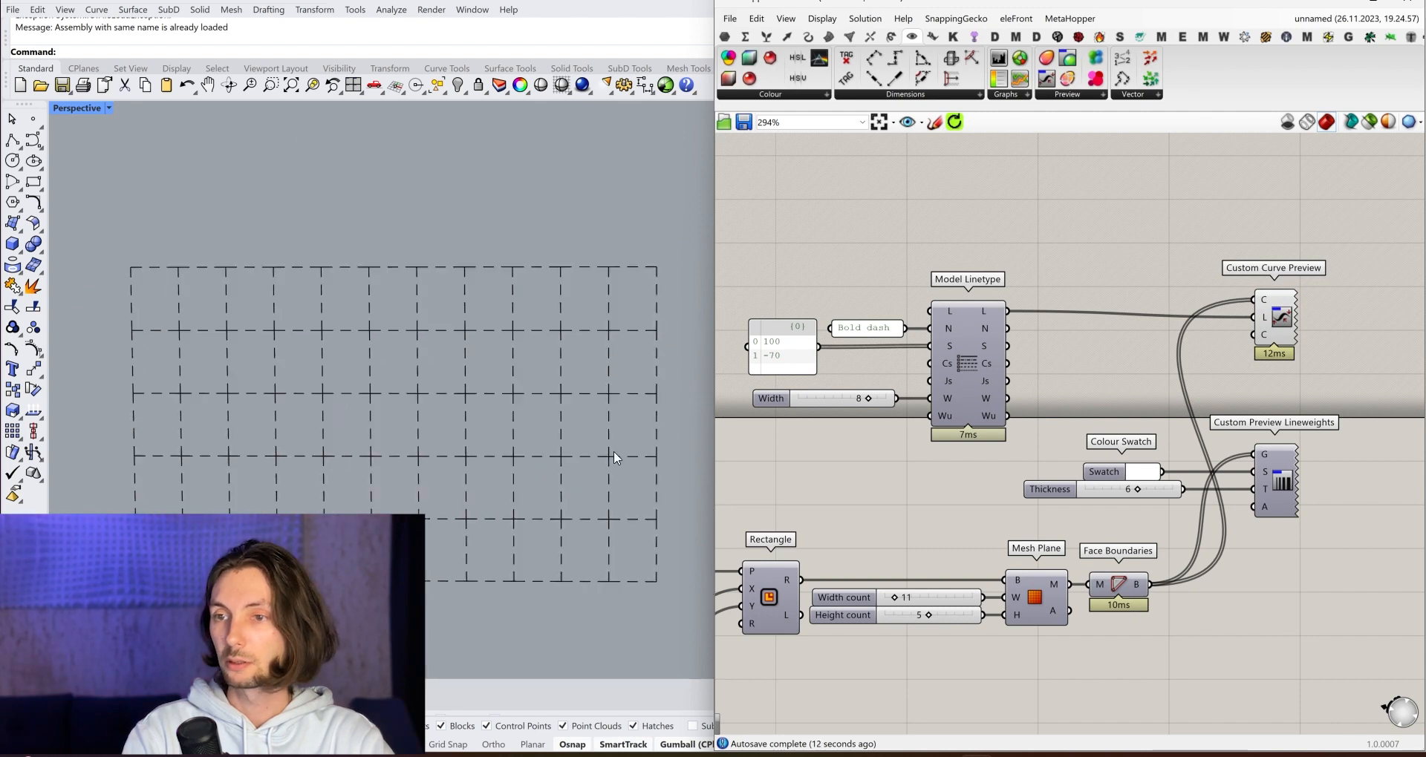
{"action": "scroll", "coordinate": [649, 459], "scroll_direction": "up", "scroll_amount": 6}
{"action": "scroll", "coordinate": [622, 456], "scroll_direction": "down", "scroll_amount": 3}
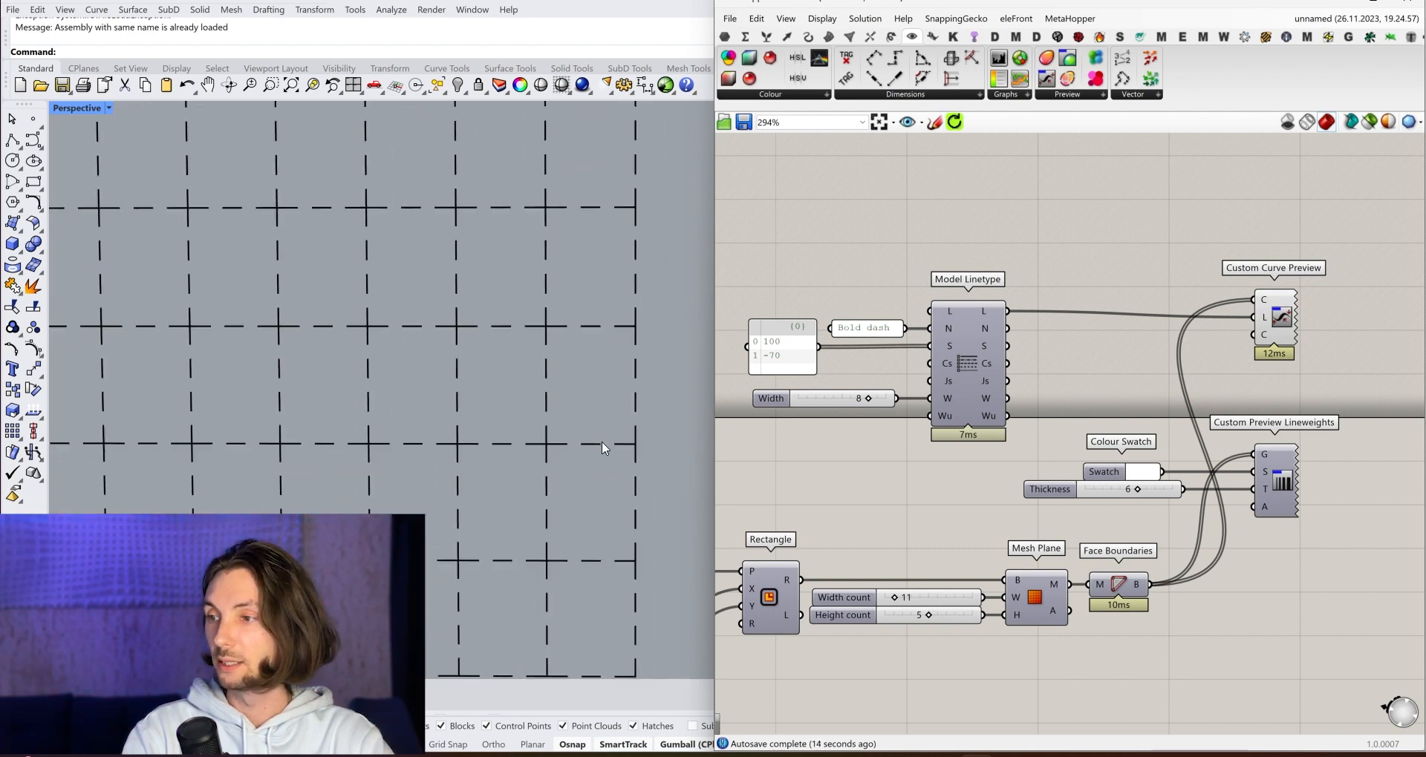
{"action": "scroll", "coordinate": [602, 444], "scroll_direction": "down", "scroll_amount": 1}
{"action": "mouse_move", "coordinate": [865, 401]}
{"action": "left_mouse_down"}
{"action": "mouse_move", "coordinate": [808, 405]}
{"action": "mouse_move", "coordinate": [910, 413]}
{"action": "mouse_move", "coordinate": [809, 401]}
{"action": "mouse_move", "coordinate": [867, 400]}
{"action": "left_mouse_up"}
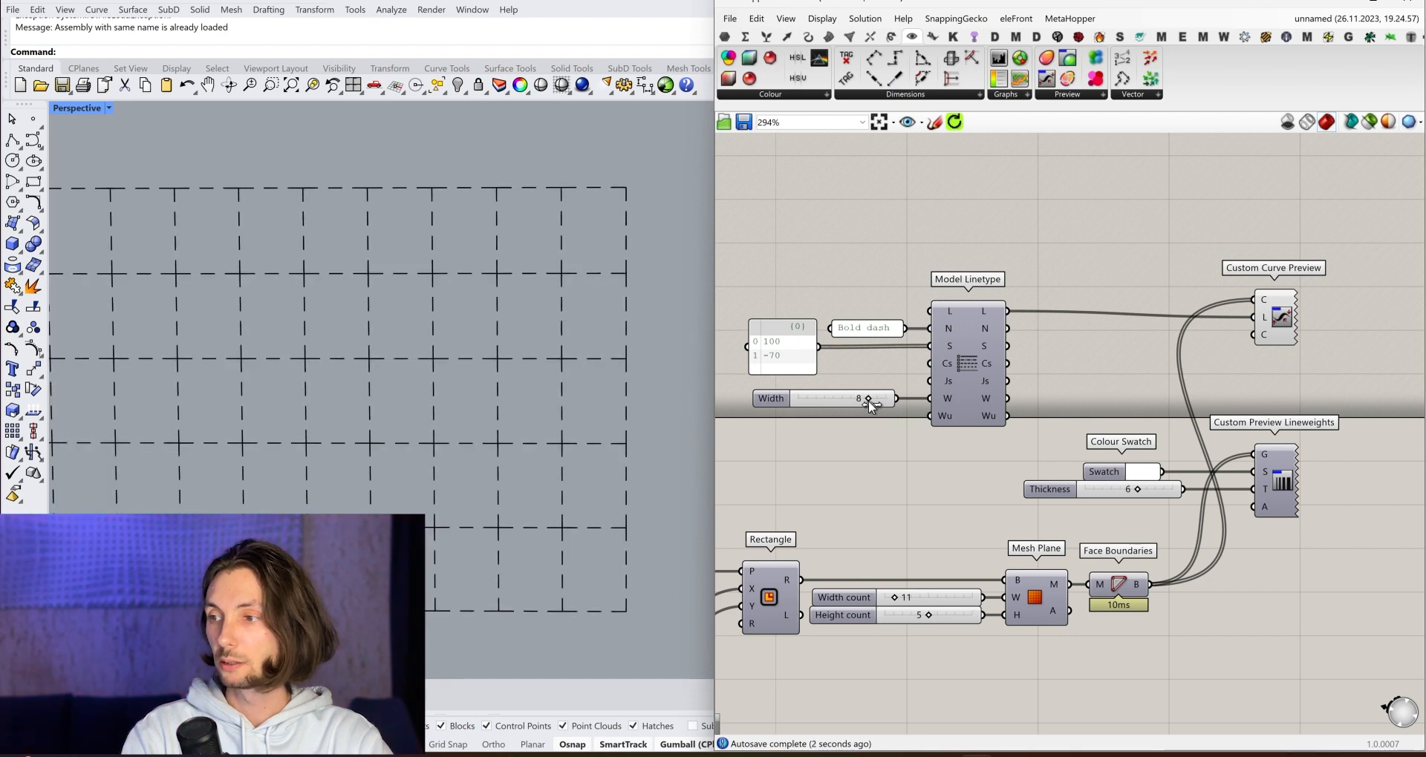
Duplicate the white Colour Swatch and connect the copy to Custom Curve Preview's colour input.
{"action": "left_click", "coordinate": [1088, 474]}
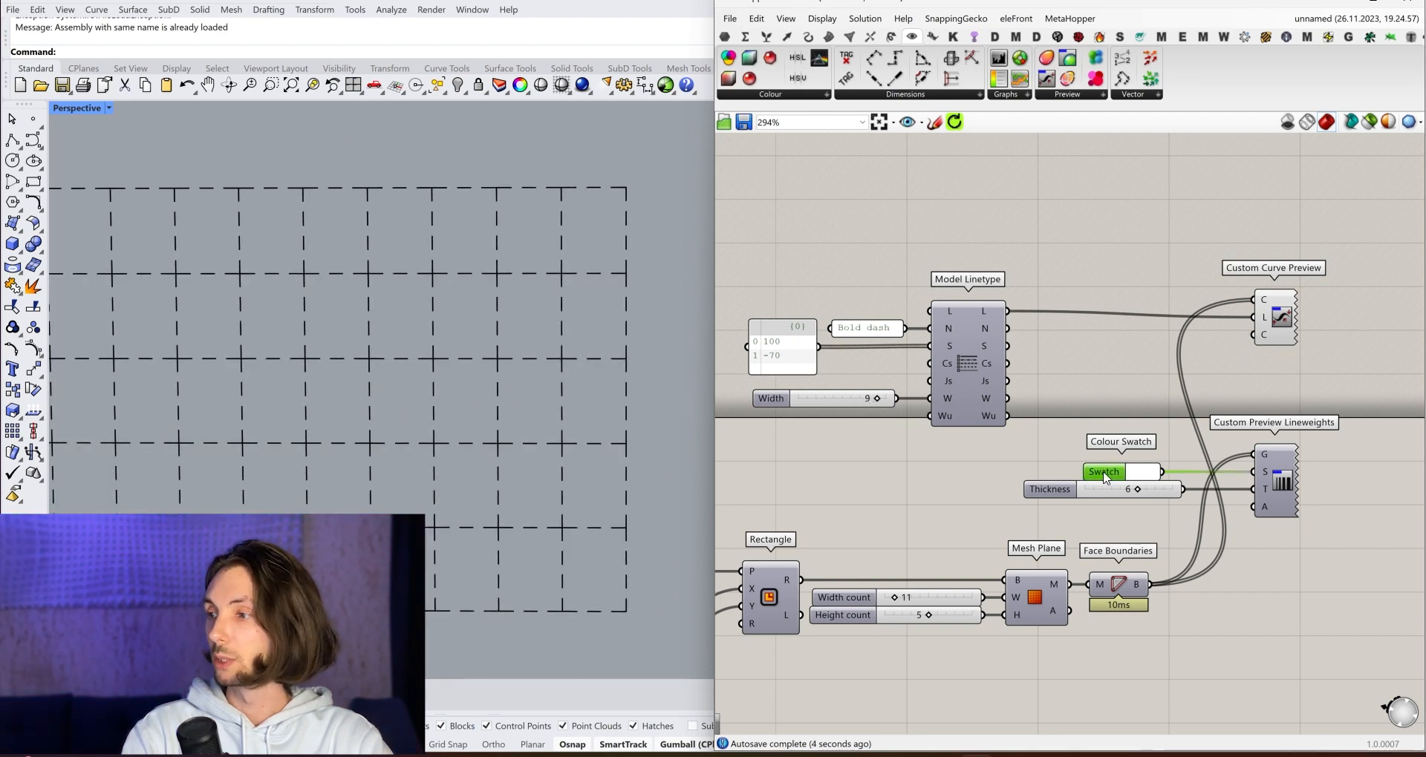
{"action": "left_click_drag", "start_coordinate": [1103, 471], "coordinate": [1254, 336], "text": "alt"}
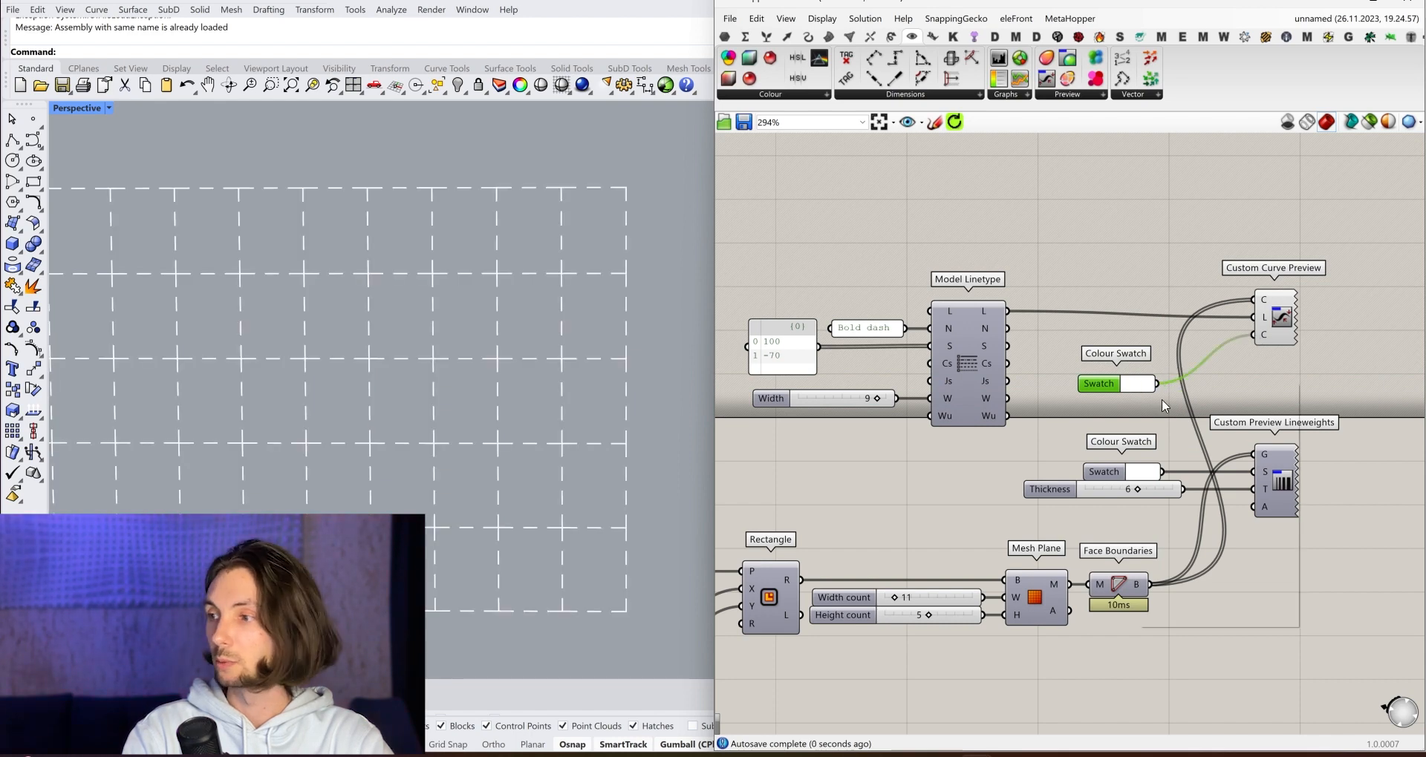
{"action": "left_click_drag", "start_coordinate": [1238, 438], "coordinate": [1284, 411]}
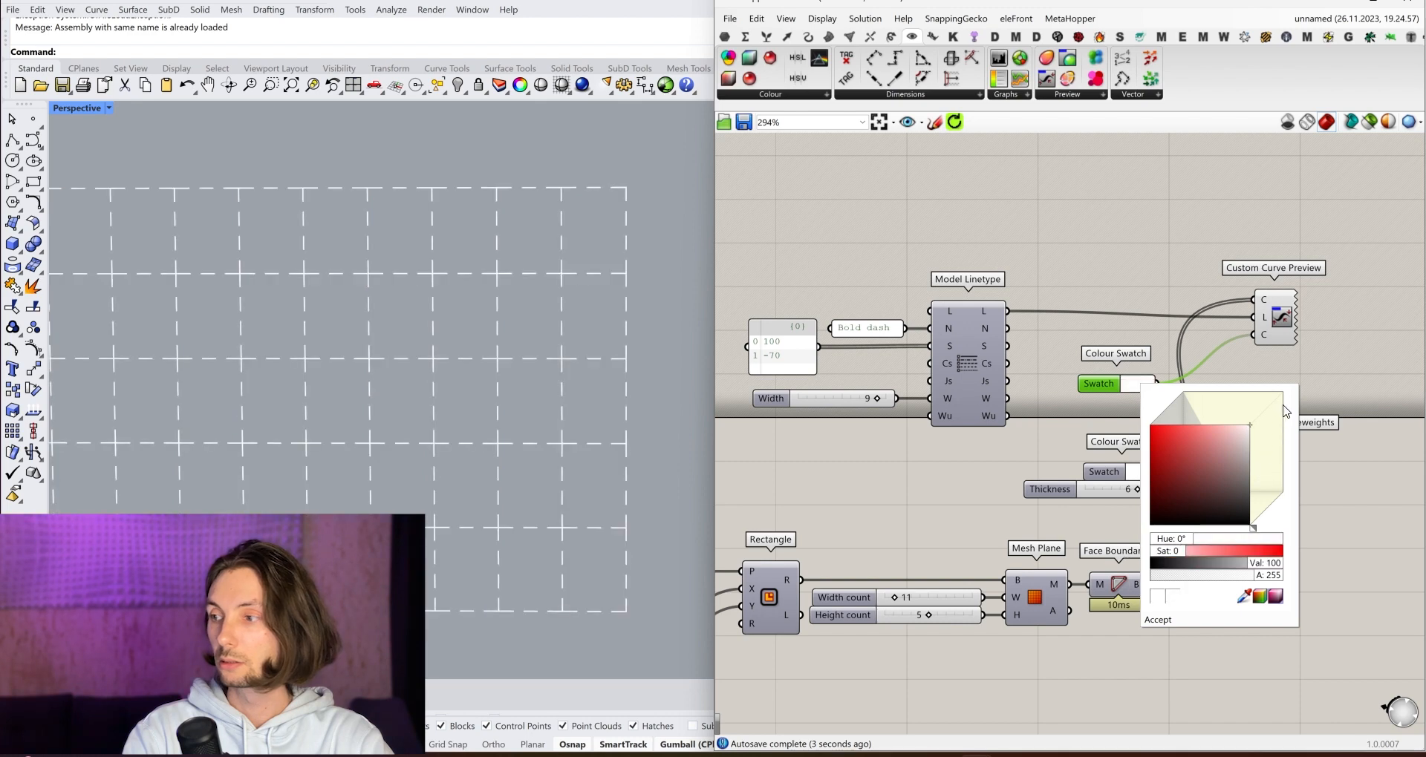
Move the copied Colour Swatch closer to Custom Curve Preview and align the preview component with Model Linetype's output.
{"action": "left_click_drag", "start_coordinate": [1112, 392], "coordinate": [1123, 362]}
{"action": "left_click_drag", "start_coordinate": [1276, 323], "coordinate": [1275, 313]}
{"action": "left_click", "coordinate": [1104, 367]}
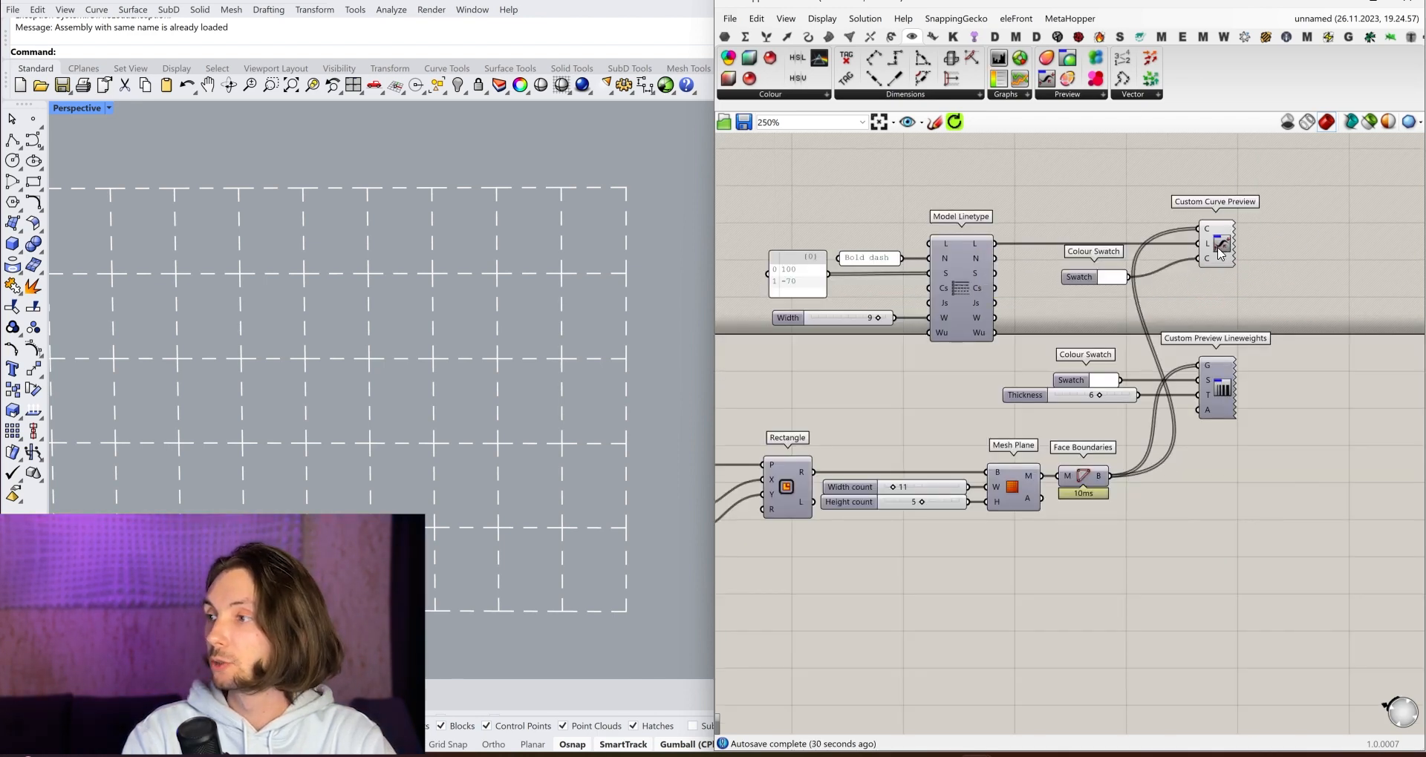
Examine Human's display components and eleFront's annotation, bake and file components, and return to the Rhino model components.
{"action": "left_click", "coordinate": [1410, 37]}
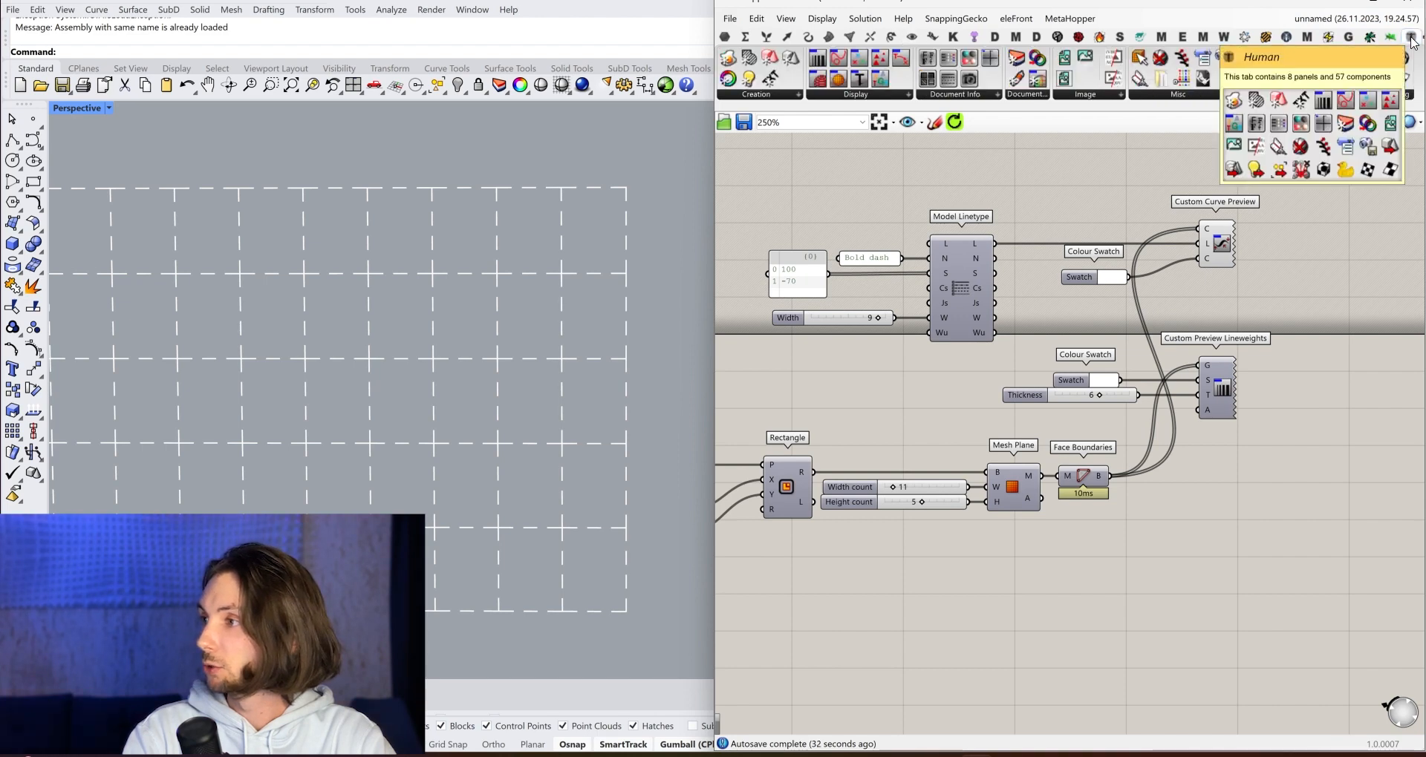
{"action": "left_click", "coordinate": [900, 96]}
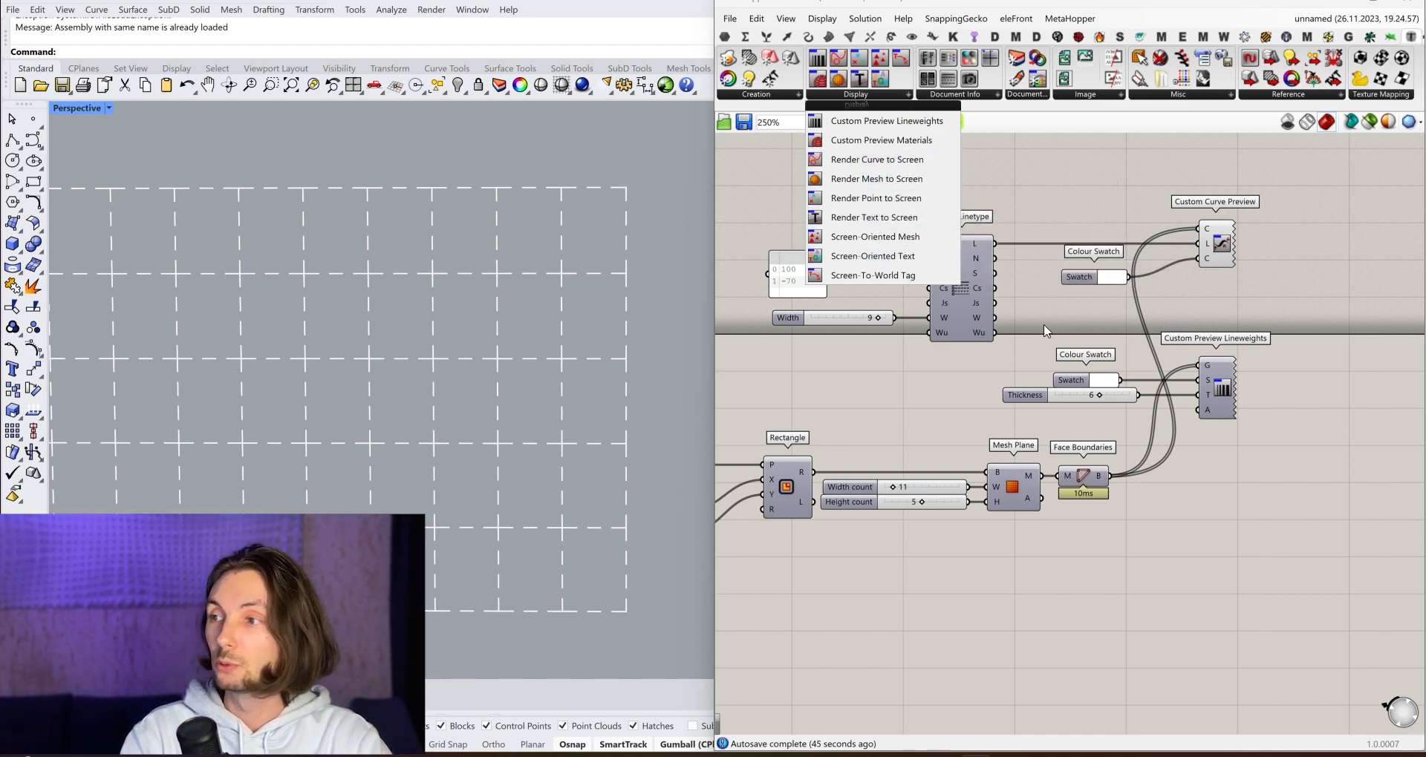
{"action": "left_click", "coordinate": [1062, 315]}
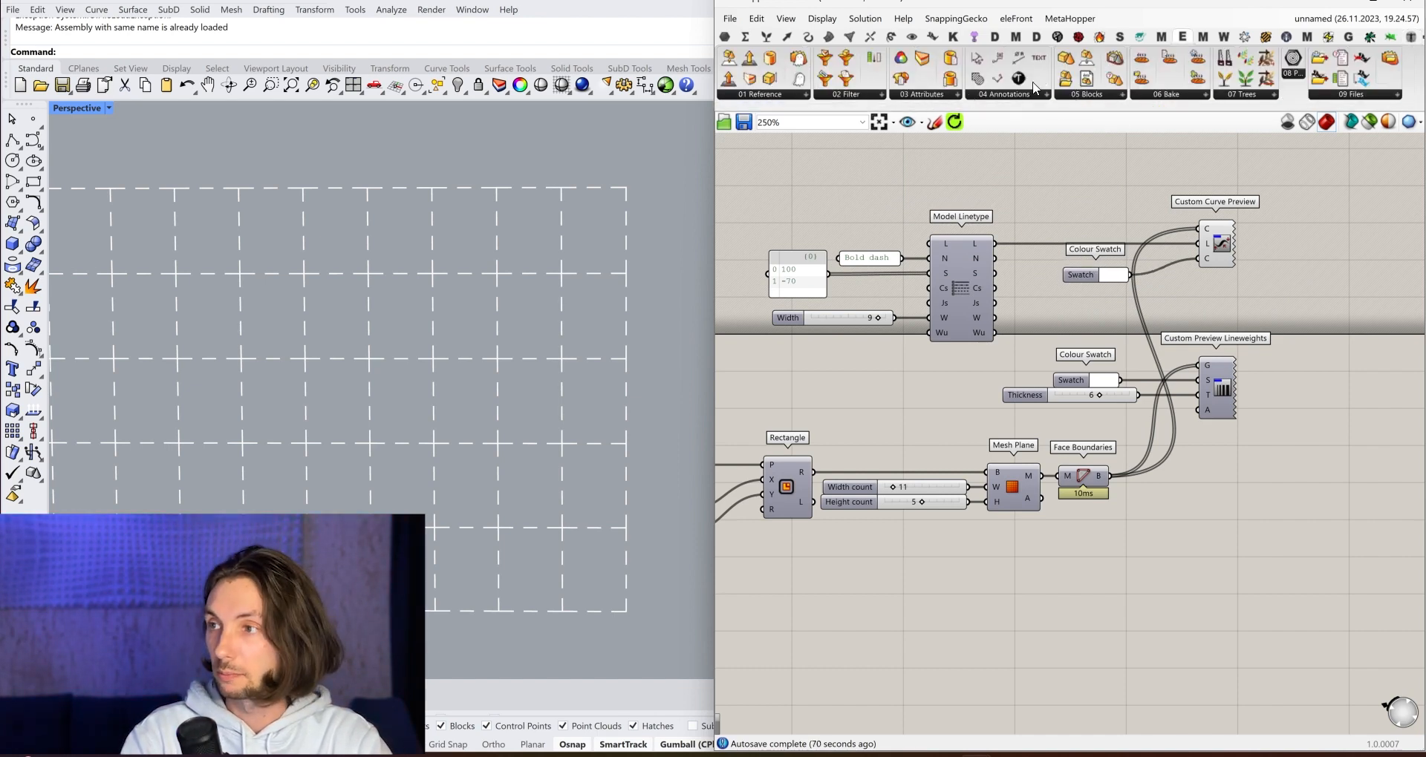
{"action": "left_click", "coordinate": [1000, 97]}
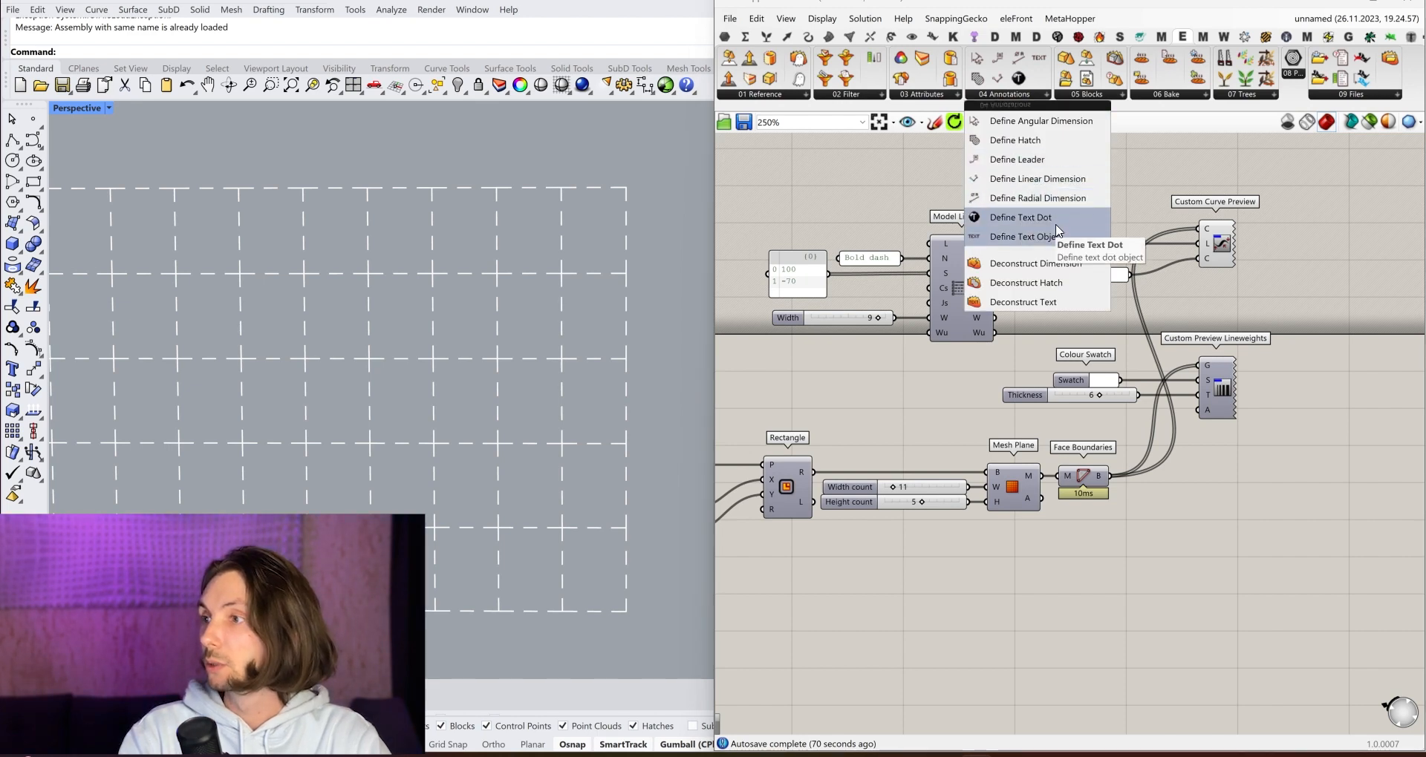
{"action": "left_click", "coordinate": [1188, 96]}
{"action": "left_click", "coordinate": [1195, 96]}
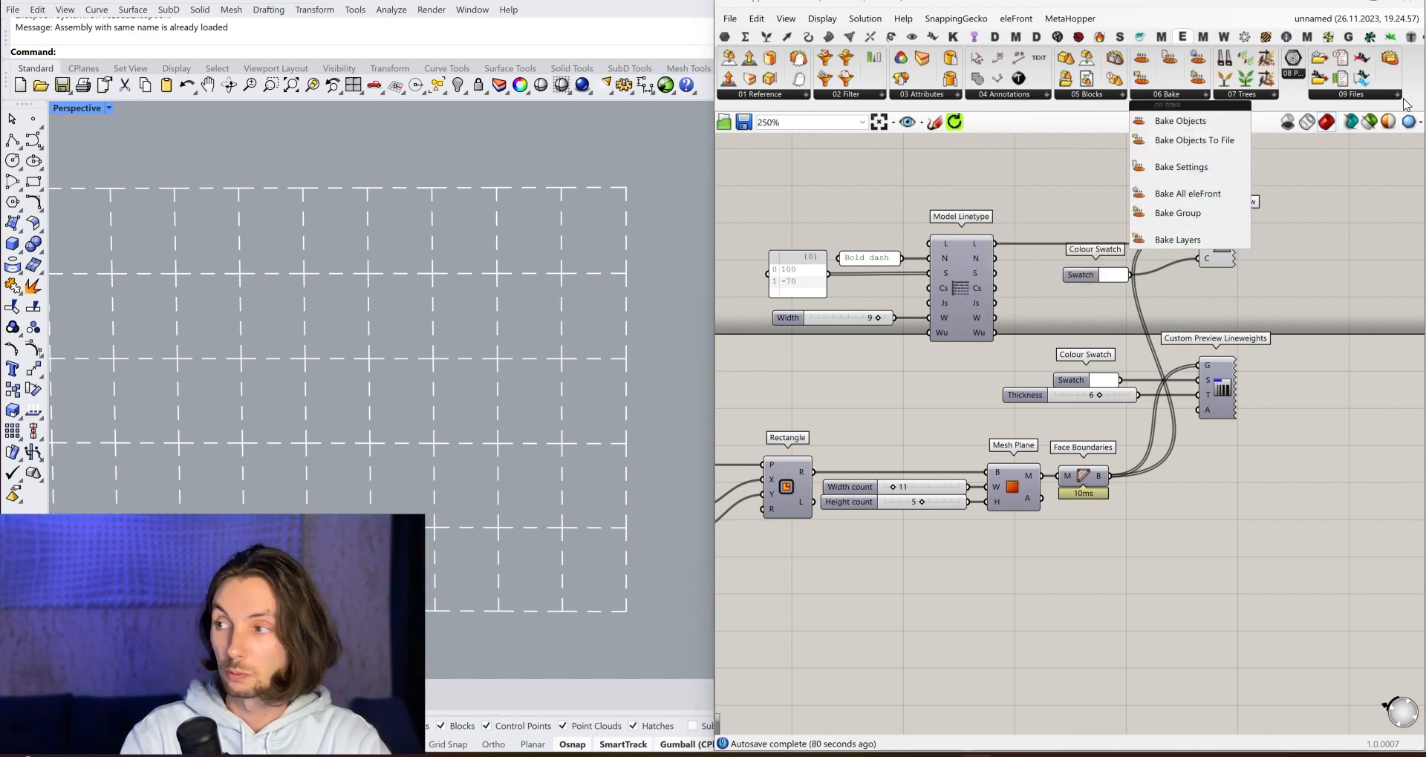
{"action": "left_click", "coordinate": [1377, 96]}
{"action": "left_click", "coordinate": [1378, 97]}
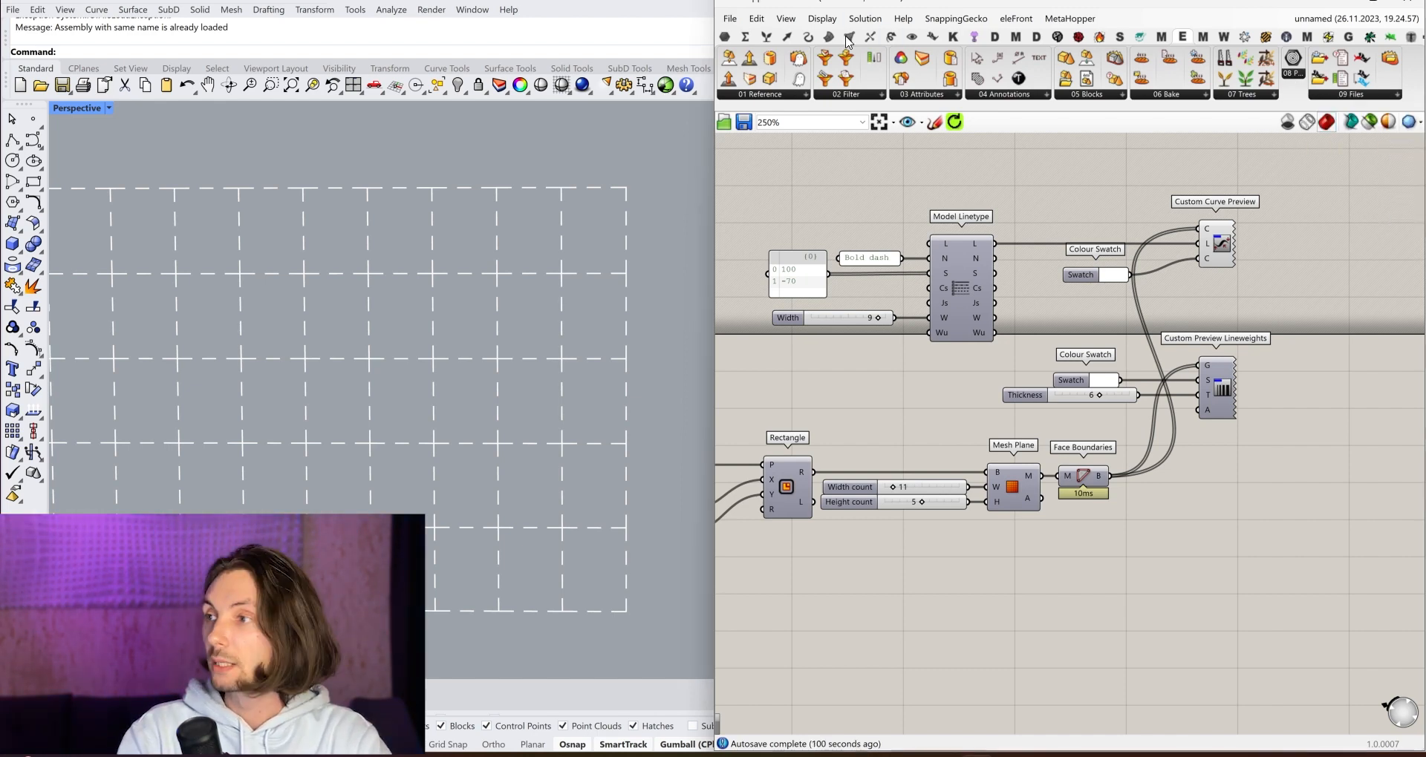
{"action": "left_click", "coordinate": [937, 36]}
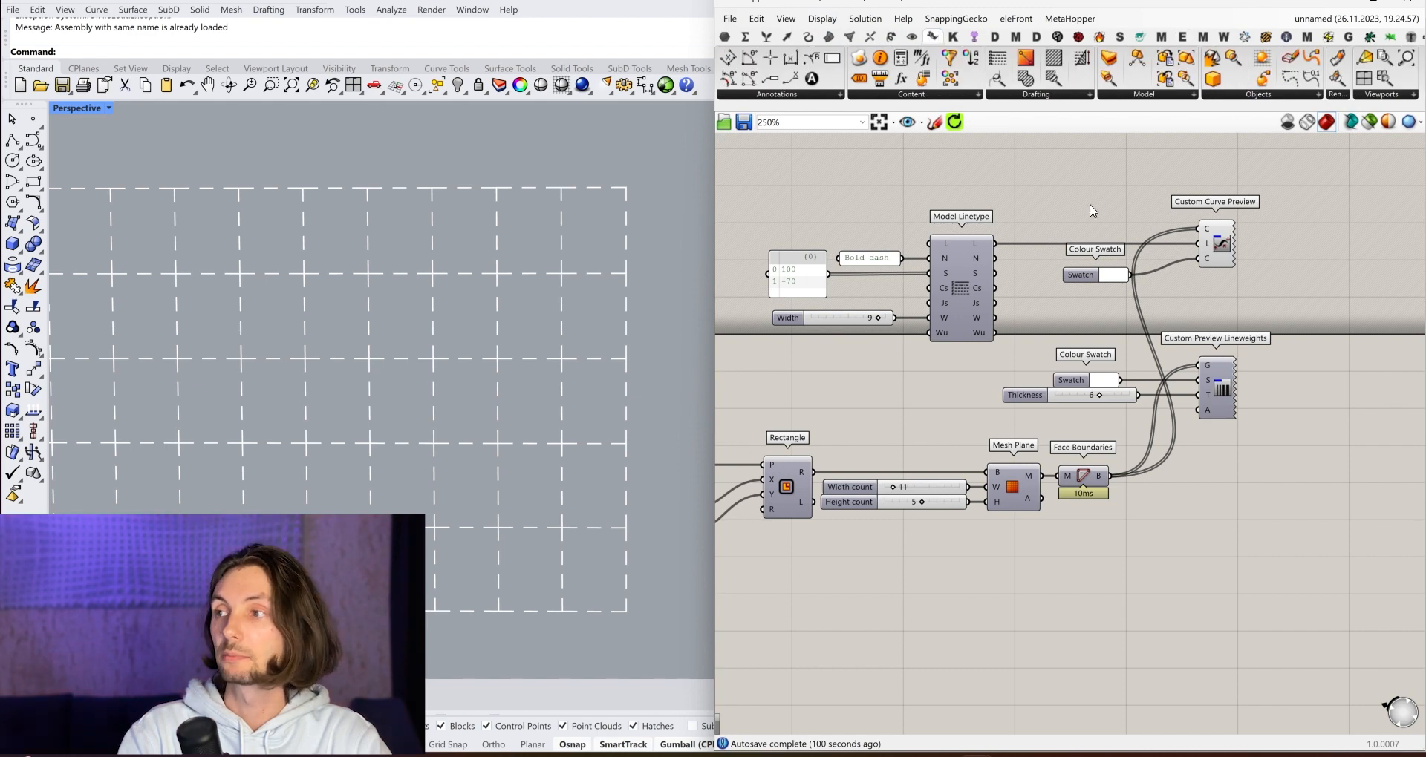
Examine the white dashed grid in the Perspective viewport at close range, as a whole and from an angle.
{"action": "right_click_drag", "start_coordinate": [1098, 196], "coordinate": [1101, 226]}
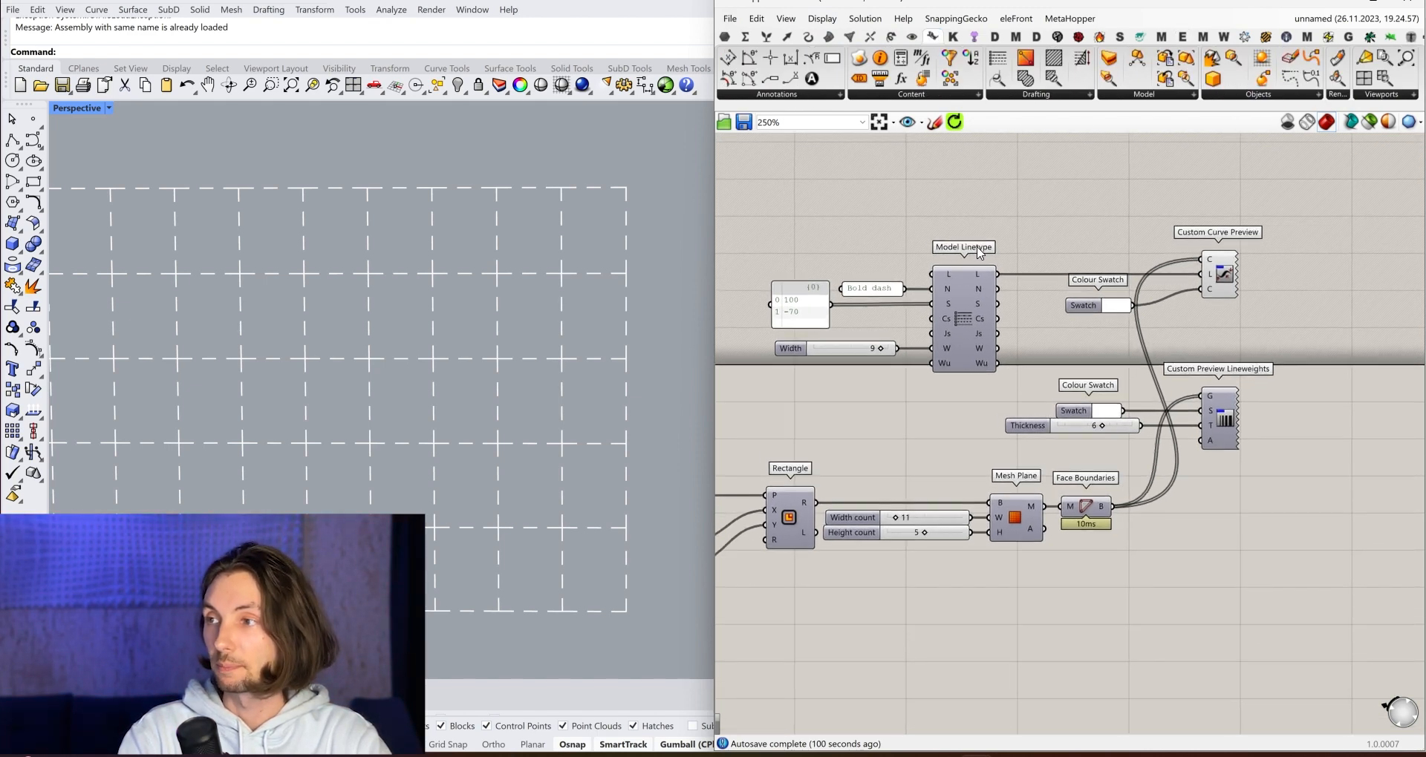
{"action": "scroll", "coordinate": [579, 195], "scroll_direction": "up", "scroll_amount": 5}
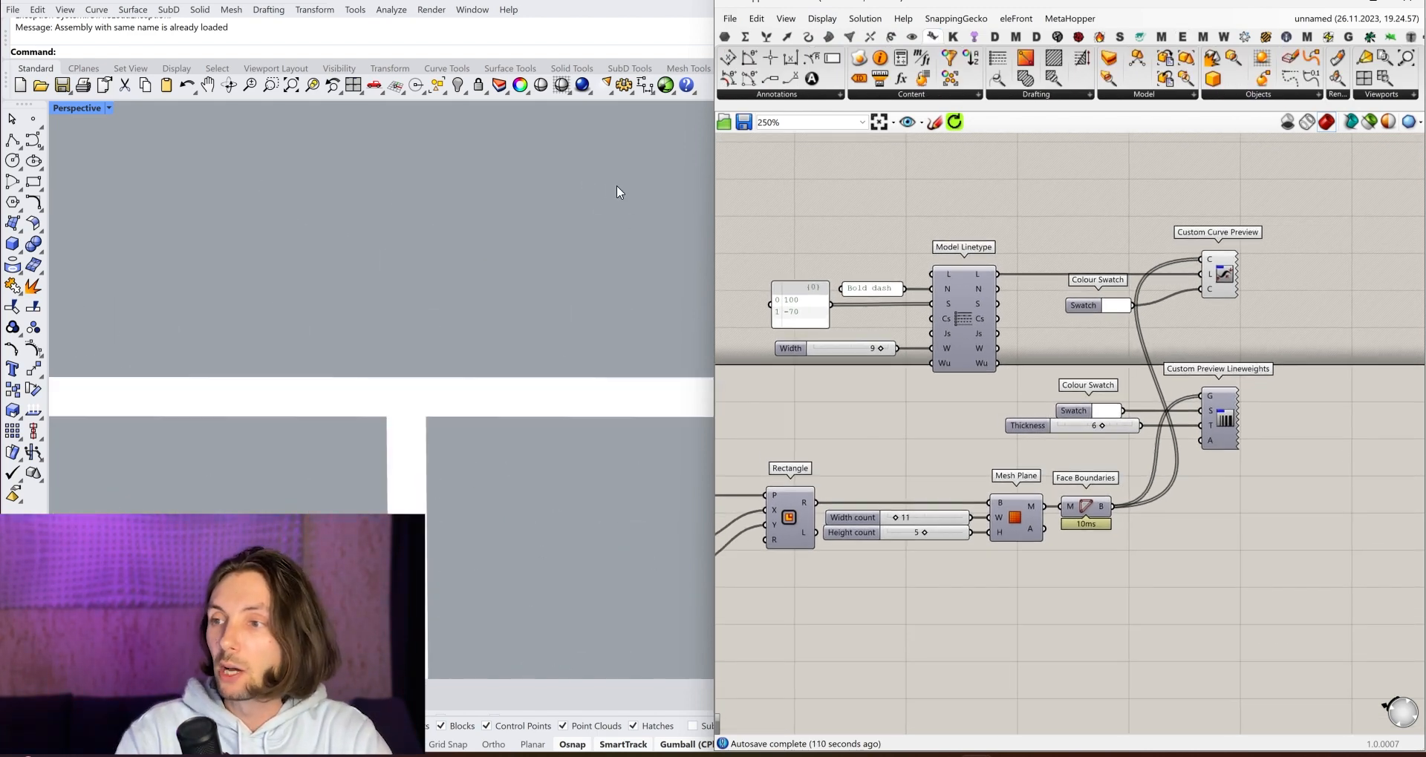
{"action": "scroll", "coordinate": [624, 223], "scroll_direction": "down", "scroll_amount": 5}
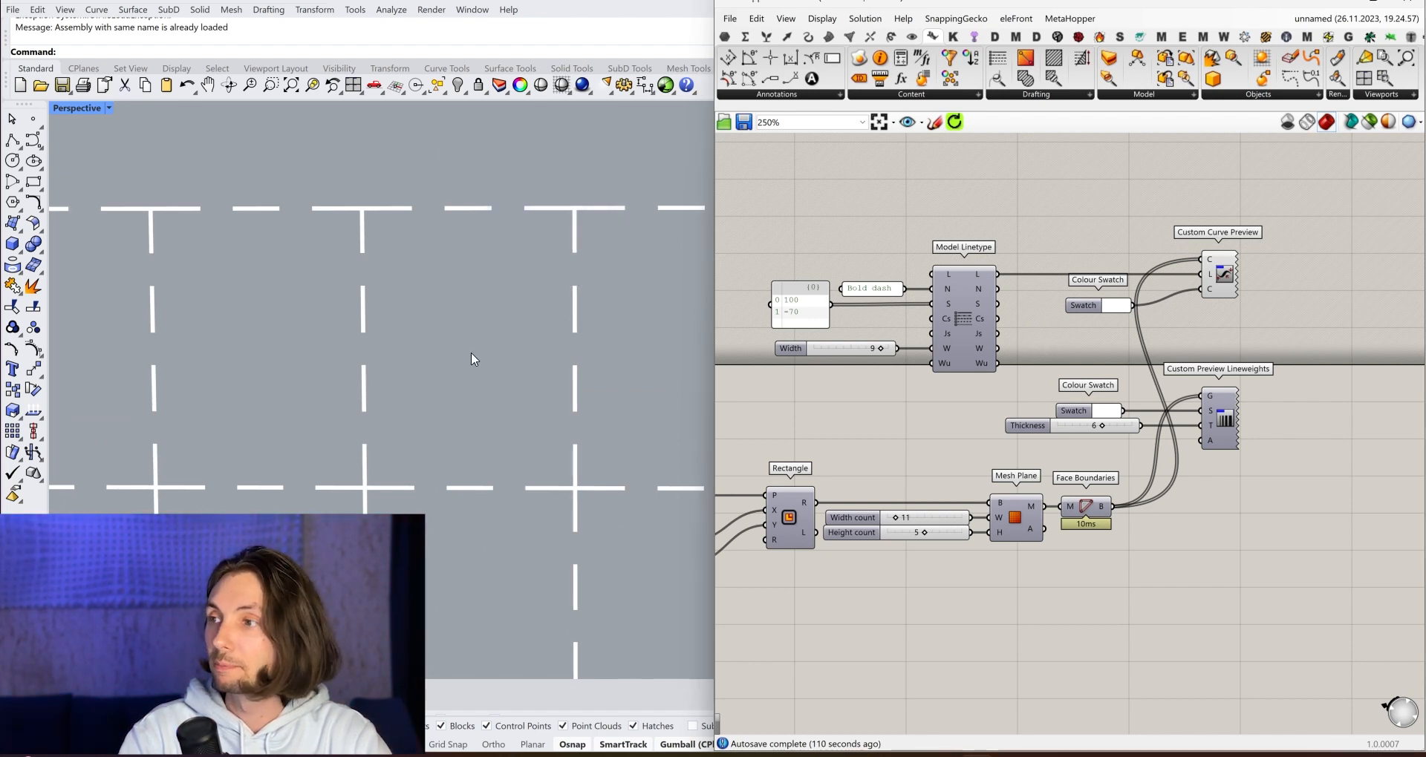
{"action": "left_click_drag", "start_coordinate": [449, 275], "coordinate": [343, 196]}
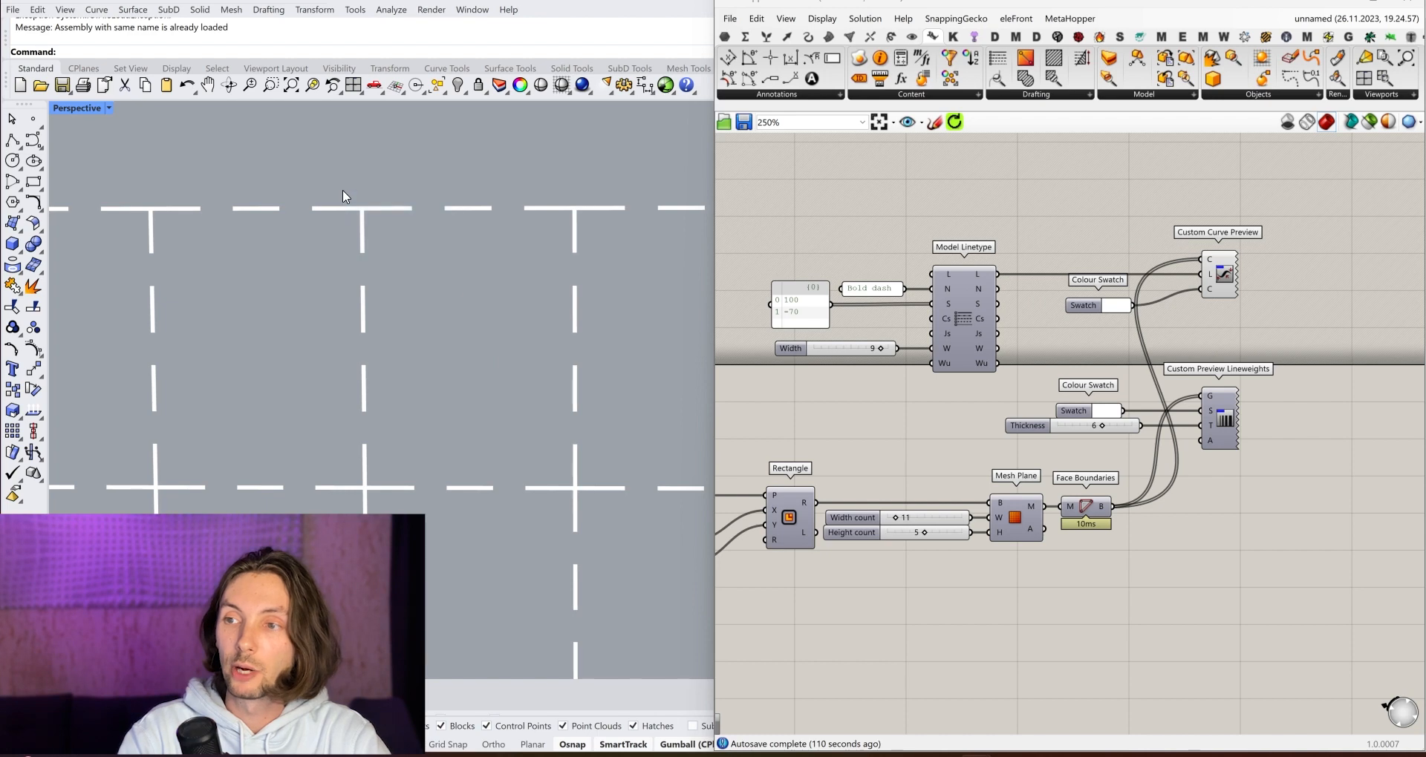
{"action": "scroll", "coordinate": [398, 273], "scroll_direction": "down", "scroll_amount": 5}
{"action": "right_click_drag", "start_coordinate": [353, 279], "coordinate": [498, 274]}
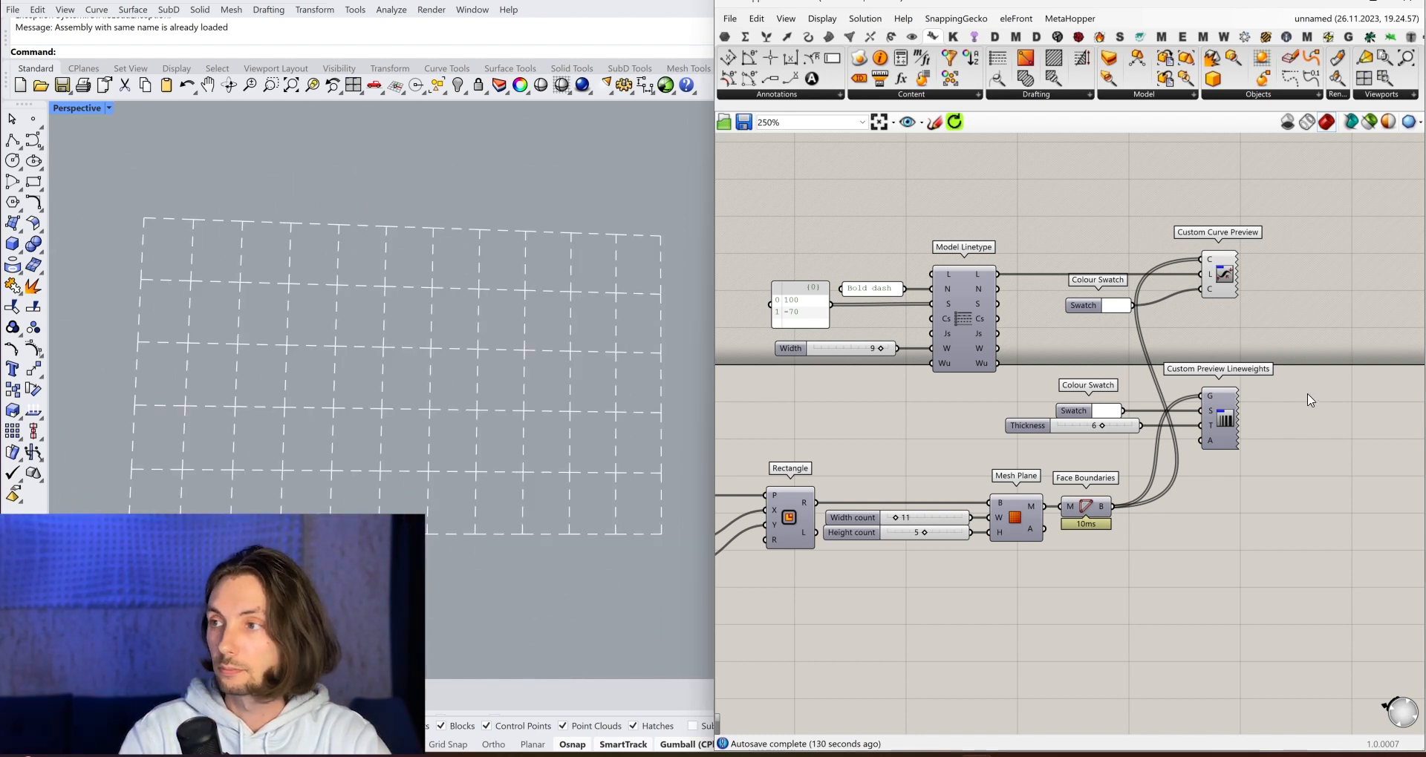
{"action": "right_click_drag", "start_coordinate": [1306, 396], "coordinate": [1254, 387]}
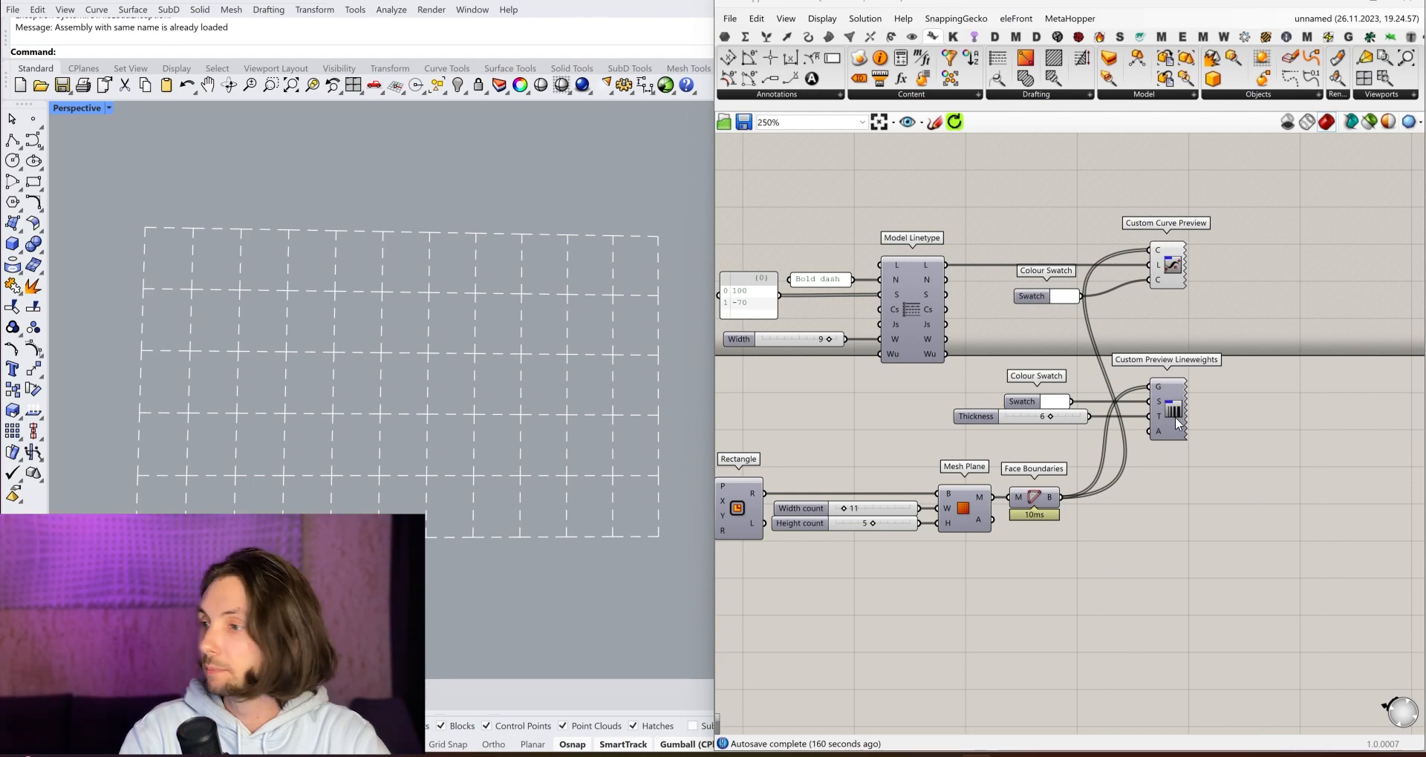
Add a Content Cache component to the canvas, well to the right of Custom Preview Lineweights.
{"action": "scroll", "coordinate": [1176, 423], "scroll_direction": "down", "scroll_amount": 2}
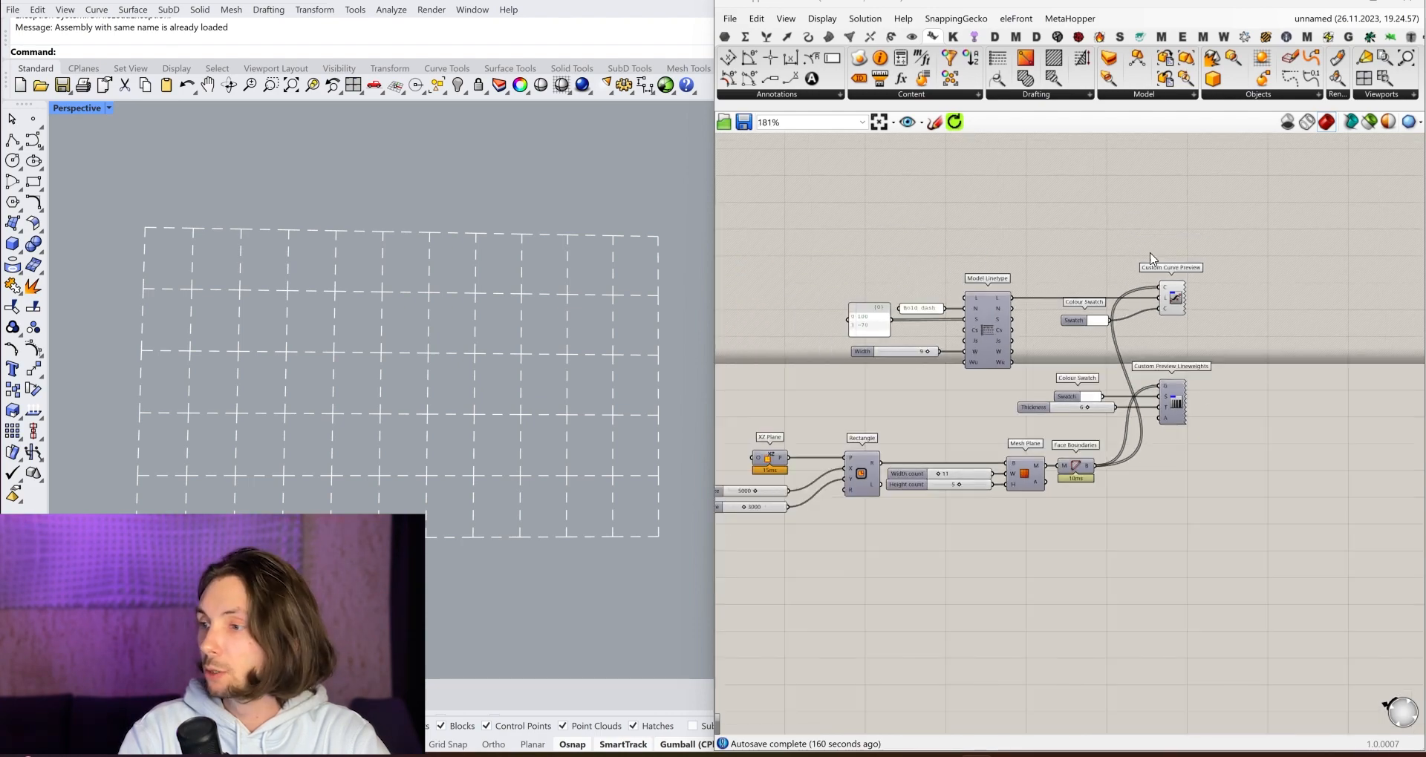
{"action": "left_click_drag", "start_coordinate": [865, 62], "coordinate": [1322, 397]}
{"action": "scroll", "coordinate": [1325, 356], "scroll_direction": "up", "scroll_amount": 3}
{"action": "scroll", "coordinate": [1327, 336], "scroll_direction": "down", "scroll_amount": 1}
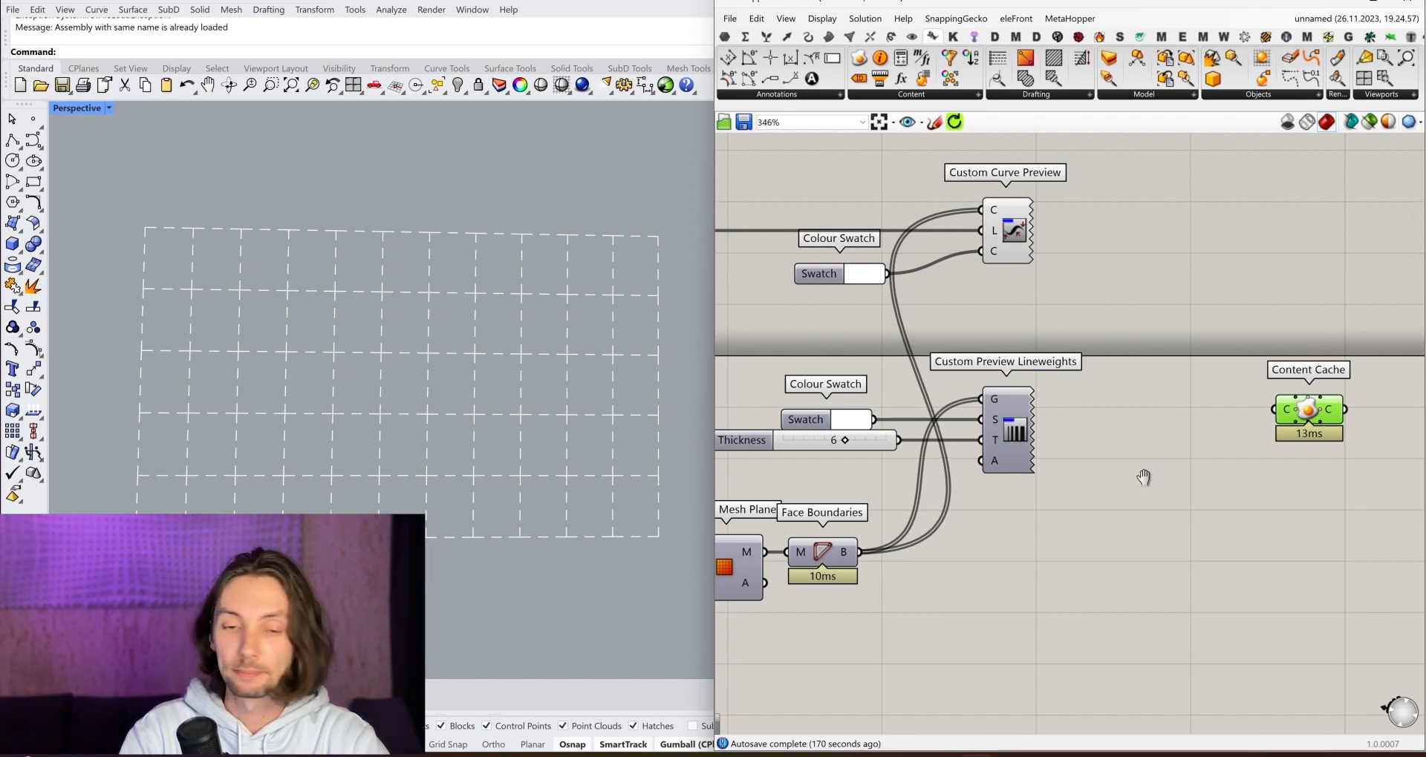
{"action": "scroll", "coordinate": [1151, 483], "scroll_direction": "down", "scroll_amount": 1}
{"action": "left_click", "coordinate": [1111, 555]}
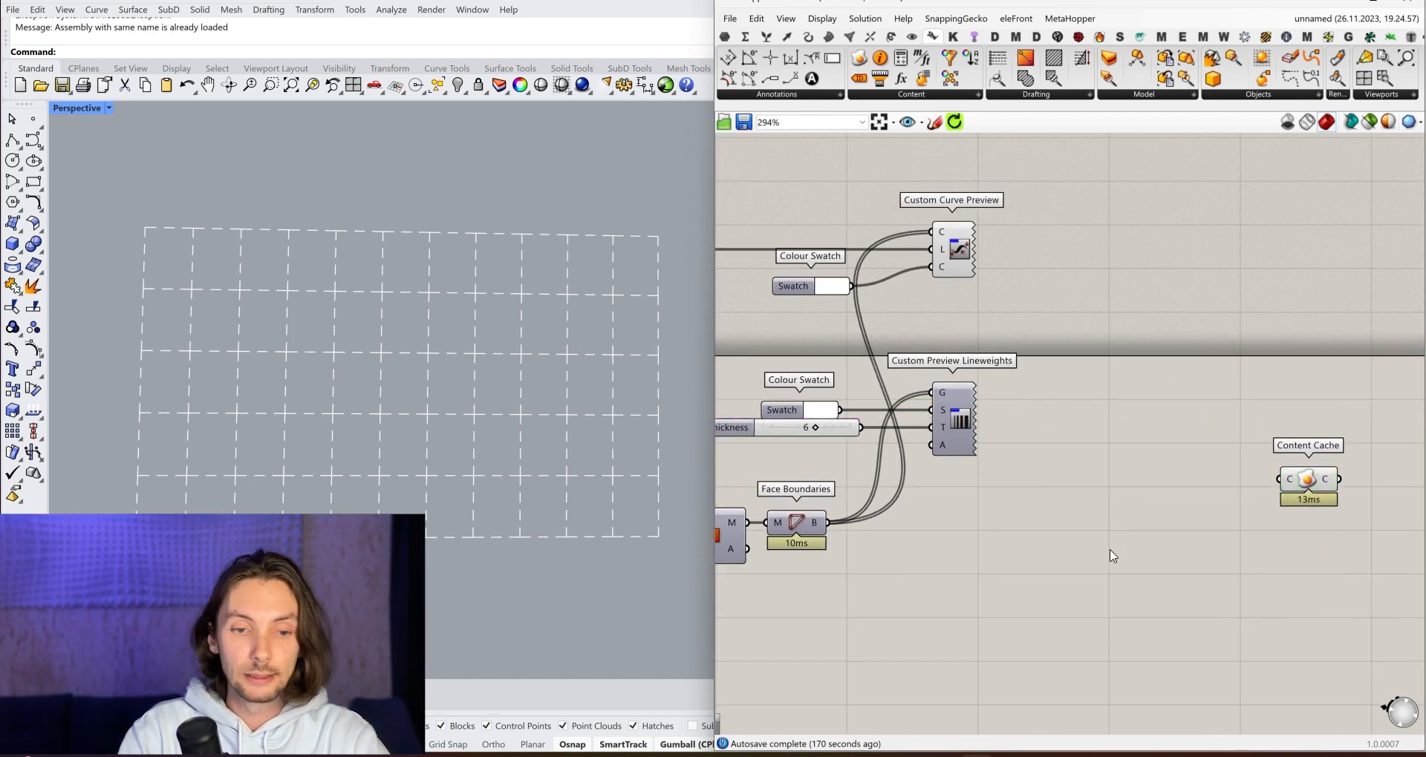
Add a Model Object component beside Content Cache and connect the Face Boundaries output to its geometry input.
{"action": "scroll", "coordinate": [1112, 556], "scroll_direction": "down", "scroll_amount": 1}
{"action": "left_click", "coordinate": [802, 481]}
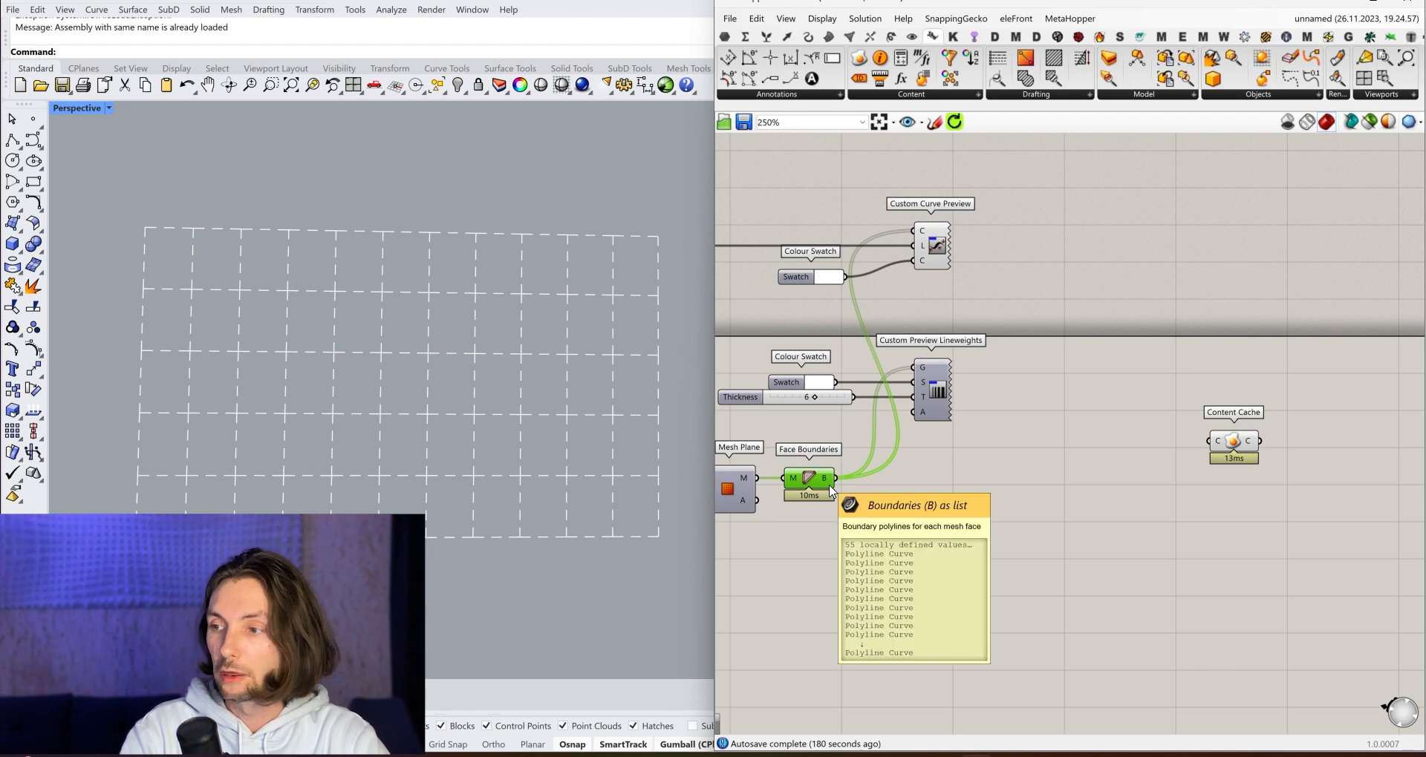
{"action": "right_click_drag", "start_coordinate": [1025, 375], "coordinate": [1114, 325]}
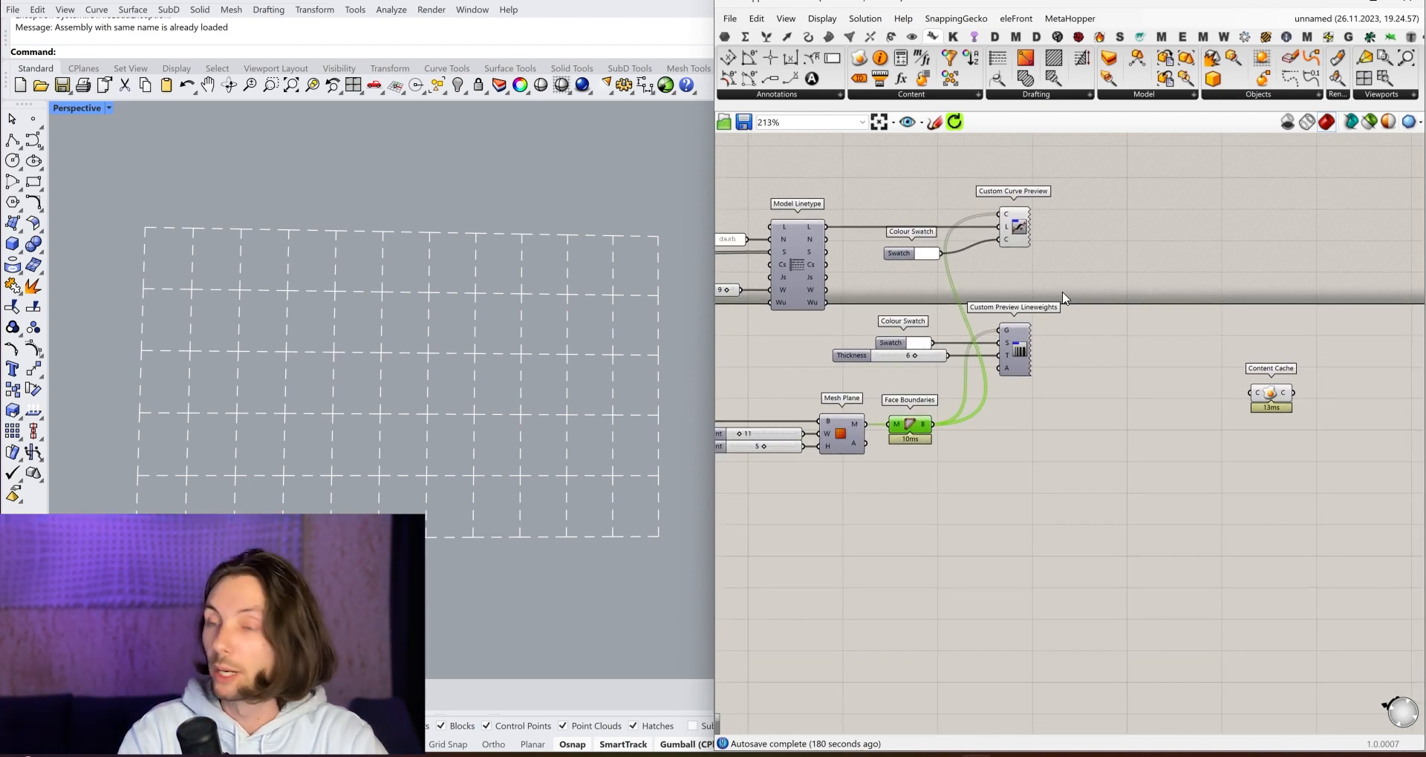
{"action": "double_click", "coordinate": [1150, 327]}
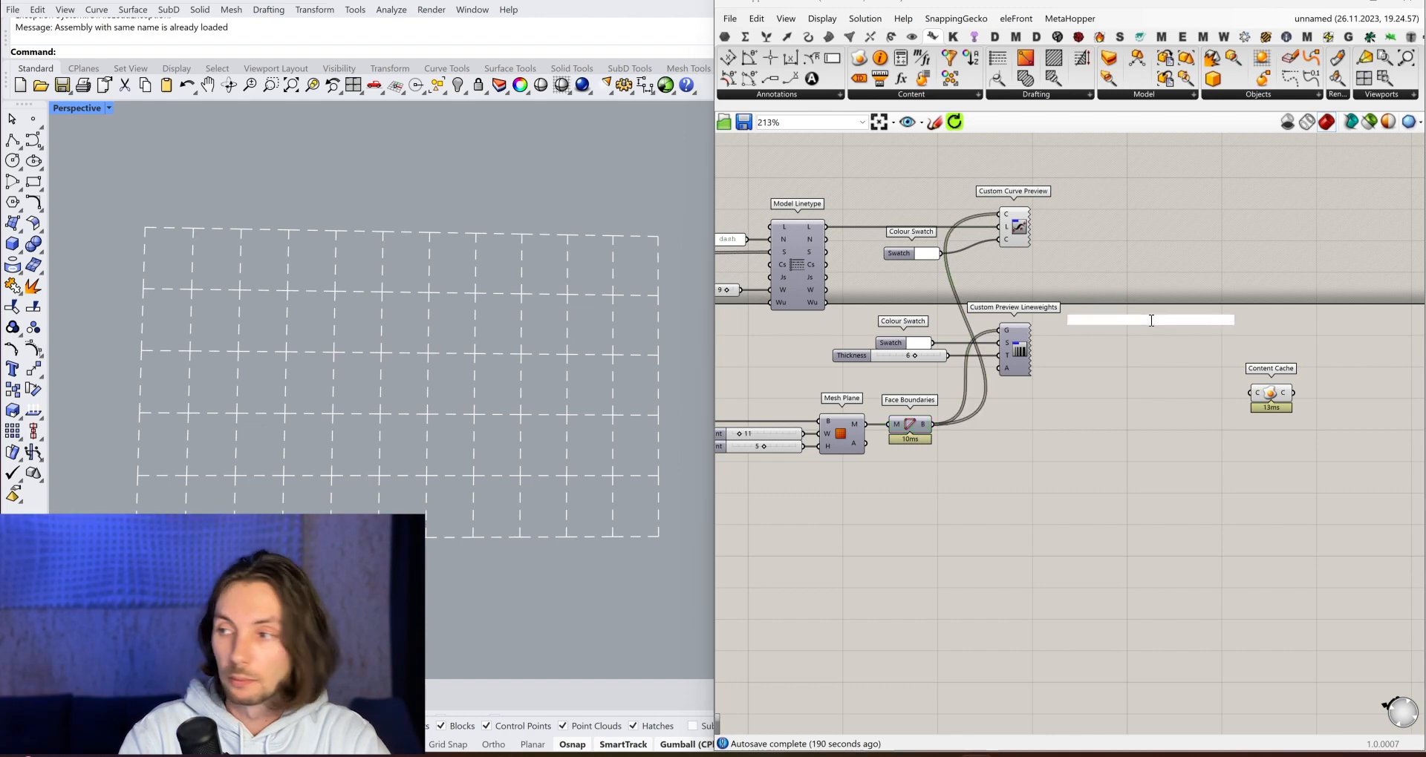
{"action": "type", "text": "model"}
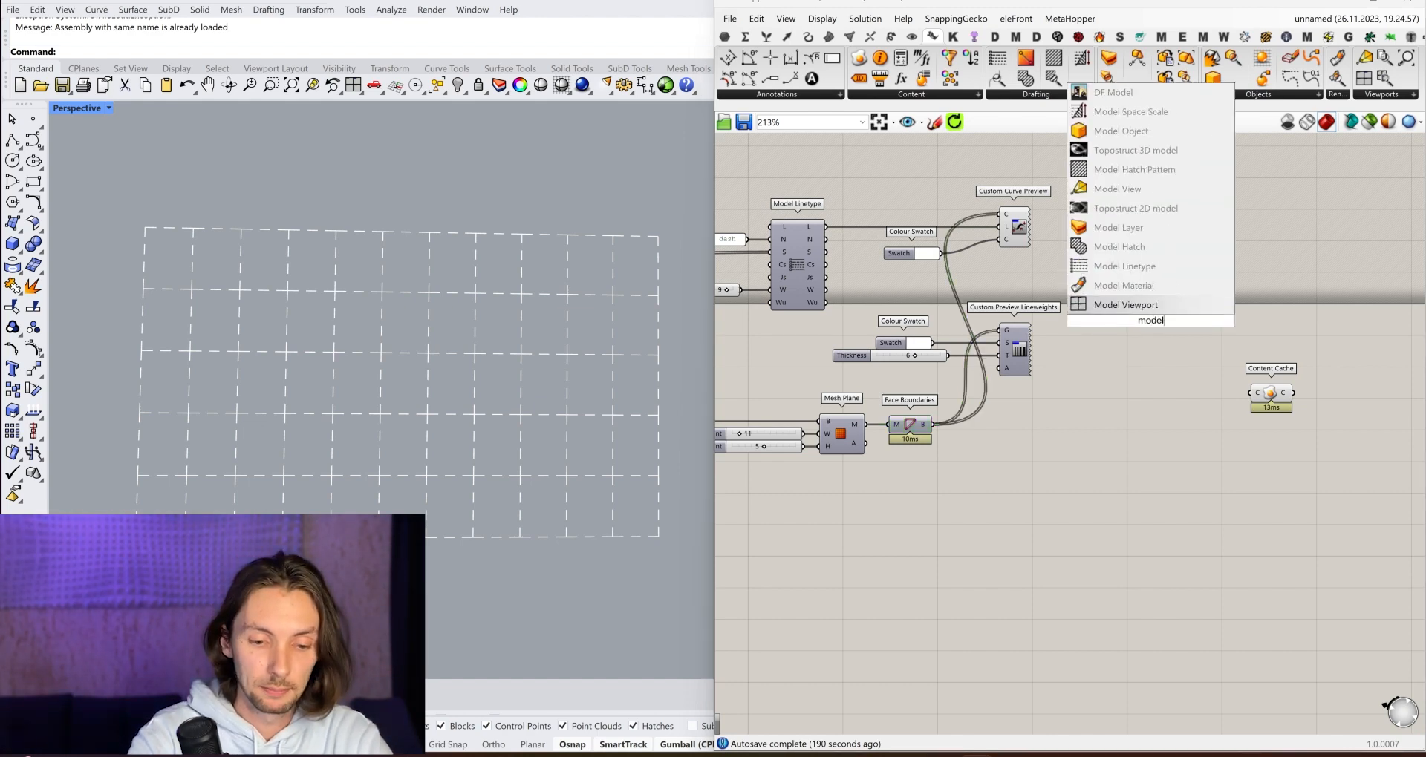
{"action": "type", "text": "obje"}
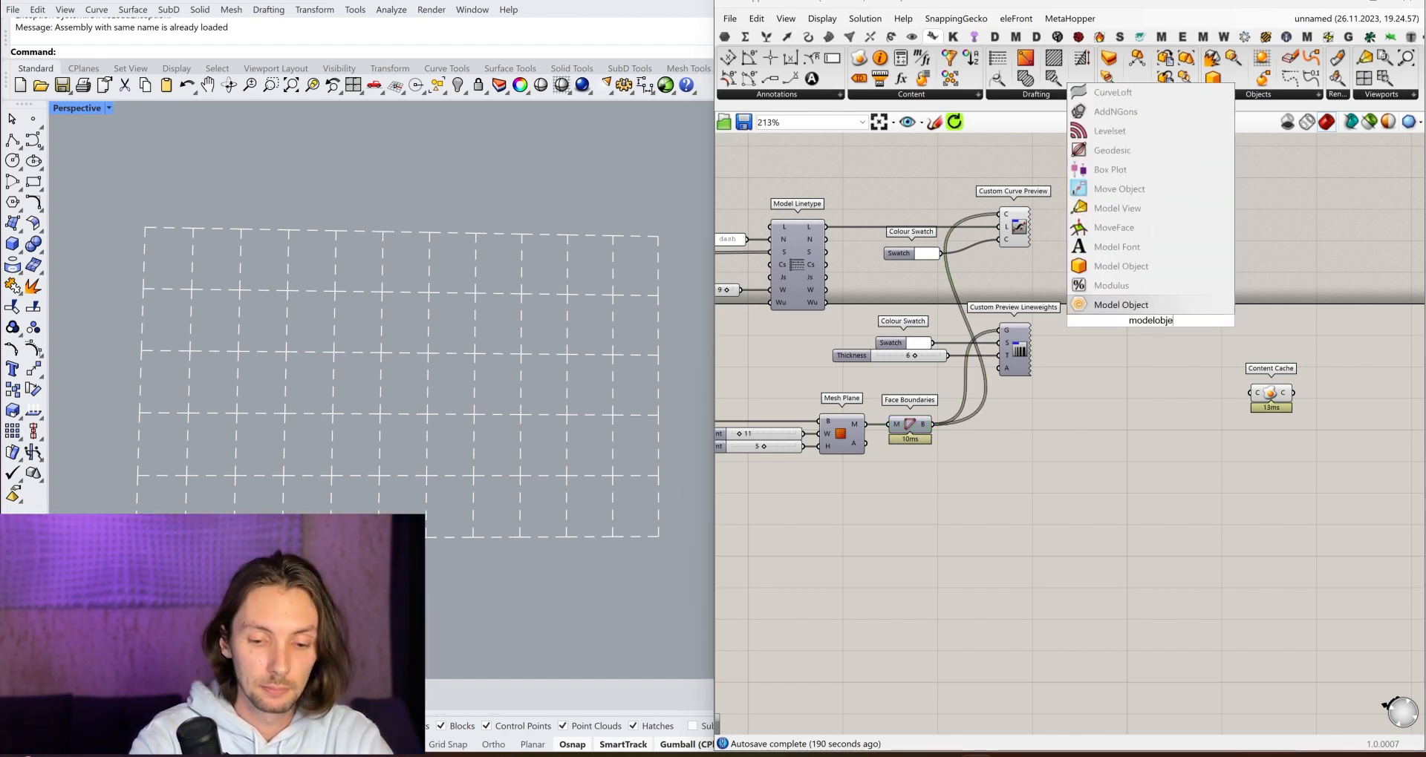
{"action": "key", "text": "Return"}
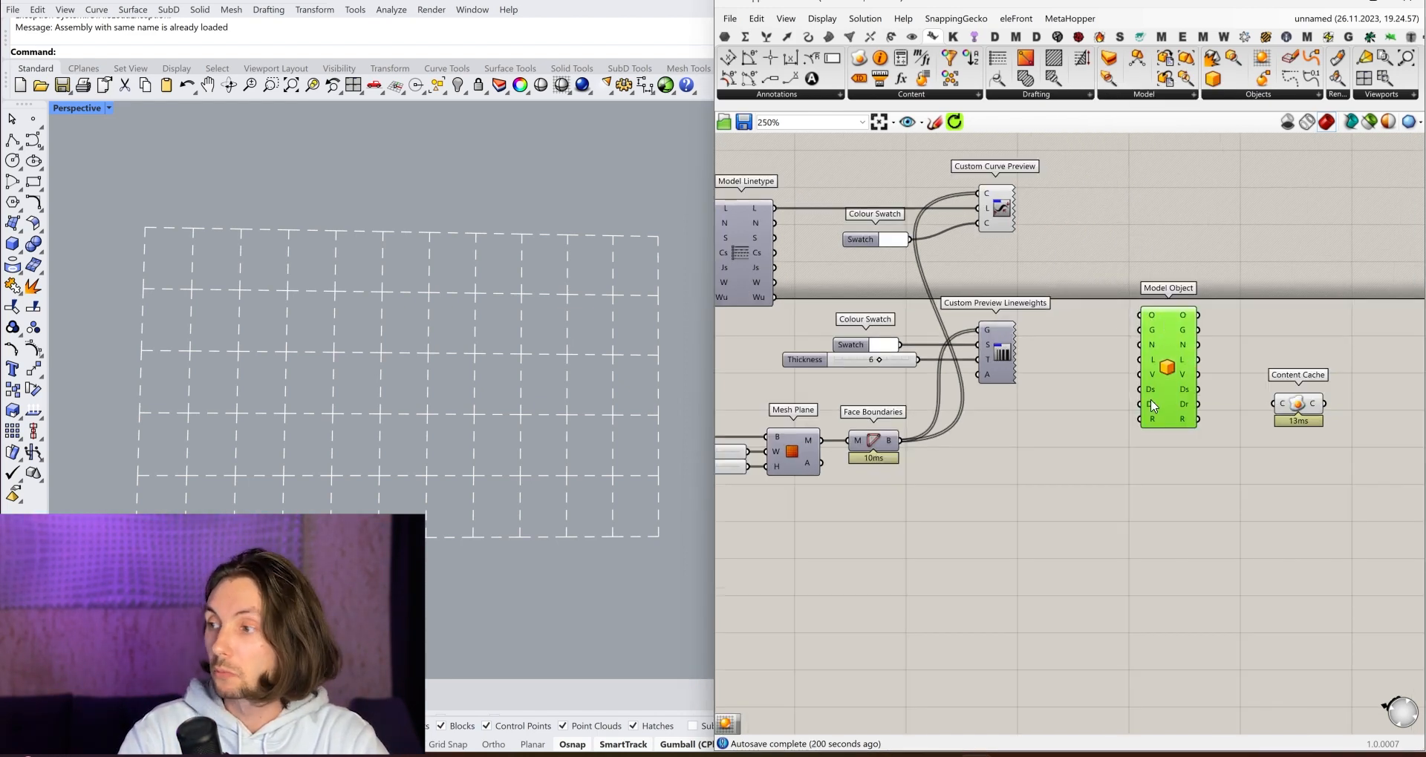
{"action": "left_click_drag", "start_coordinate": [1152, 404], "coordinate": [1188, 506]}
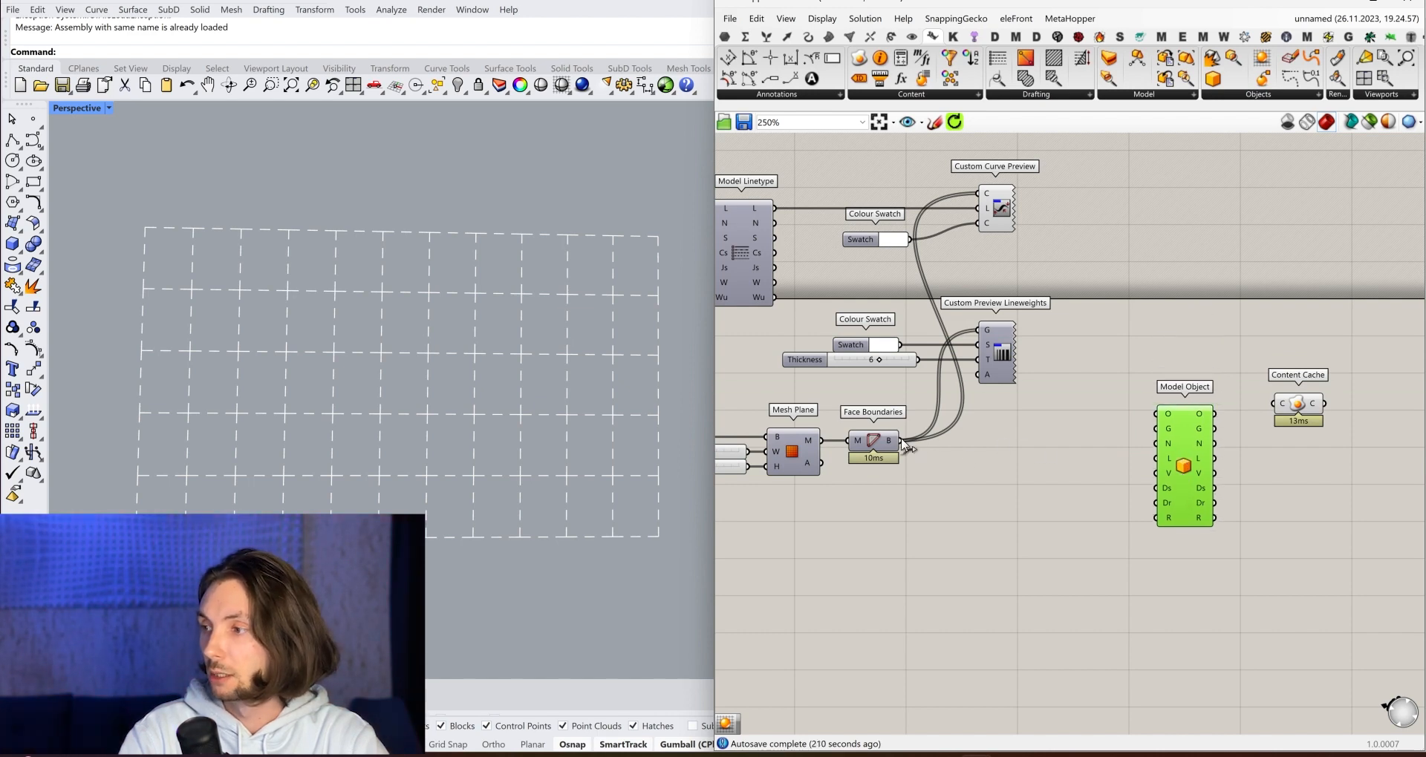
{"action": "left_click_drag", "start_coordinate": [900, 440], "coordinate": [1177, 441]}
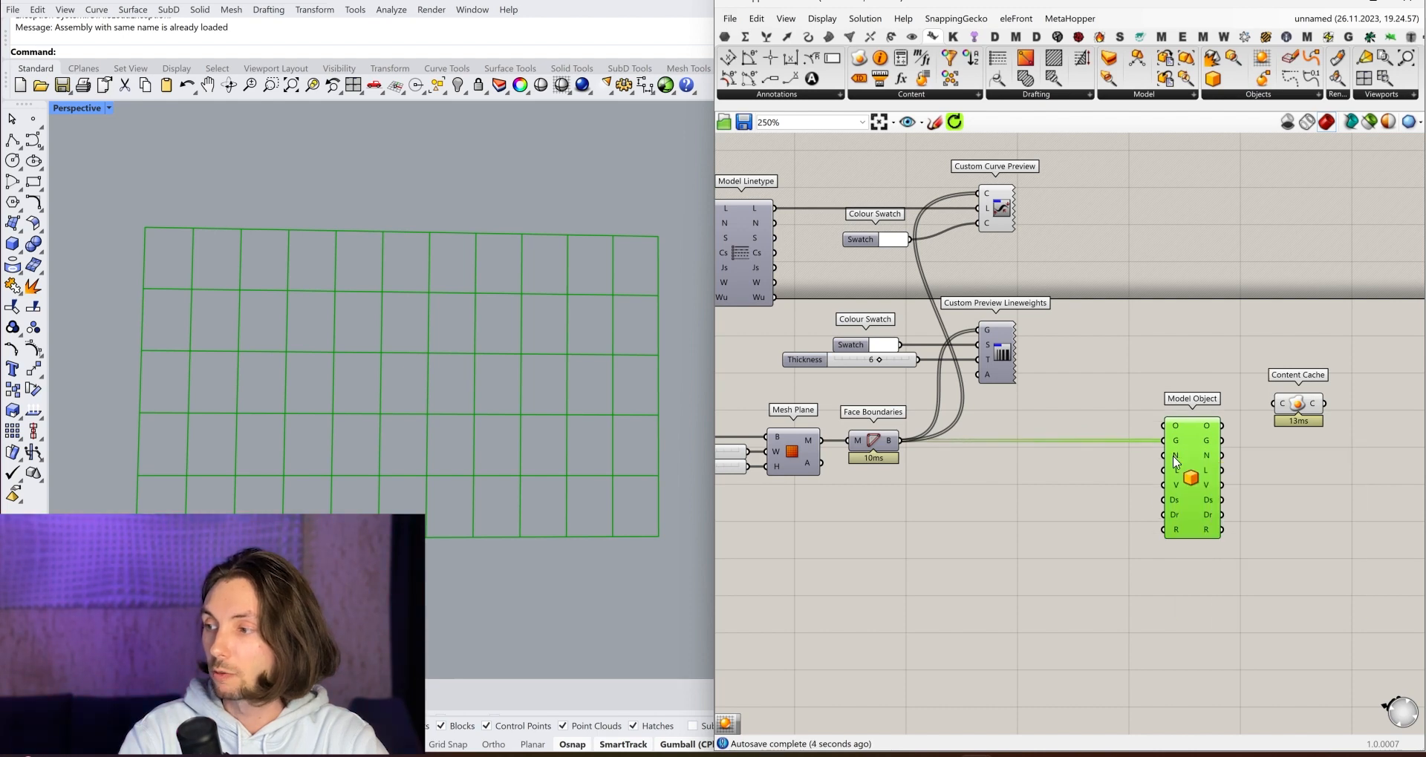
Add a panel containing "Grid" and connect it to Model Object's name input.
{"action": "double_click", "coordinate": [1129, 455]}
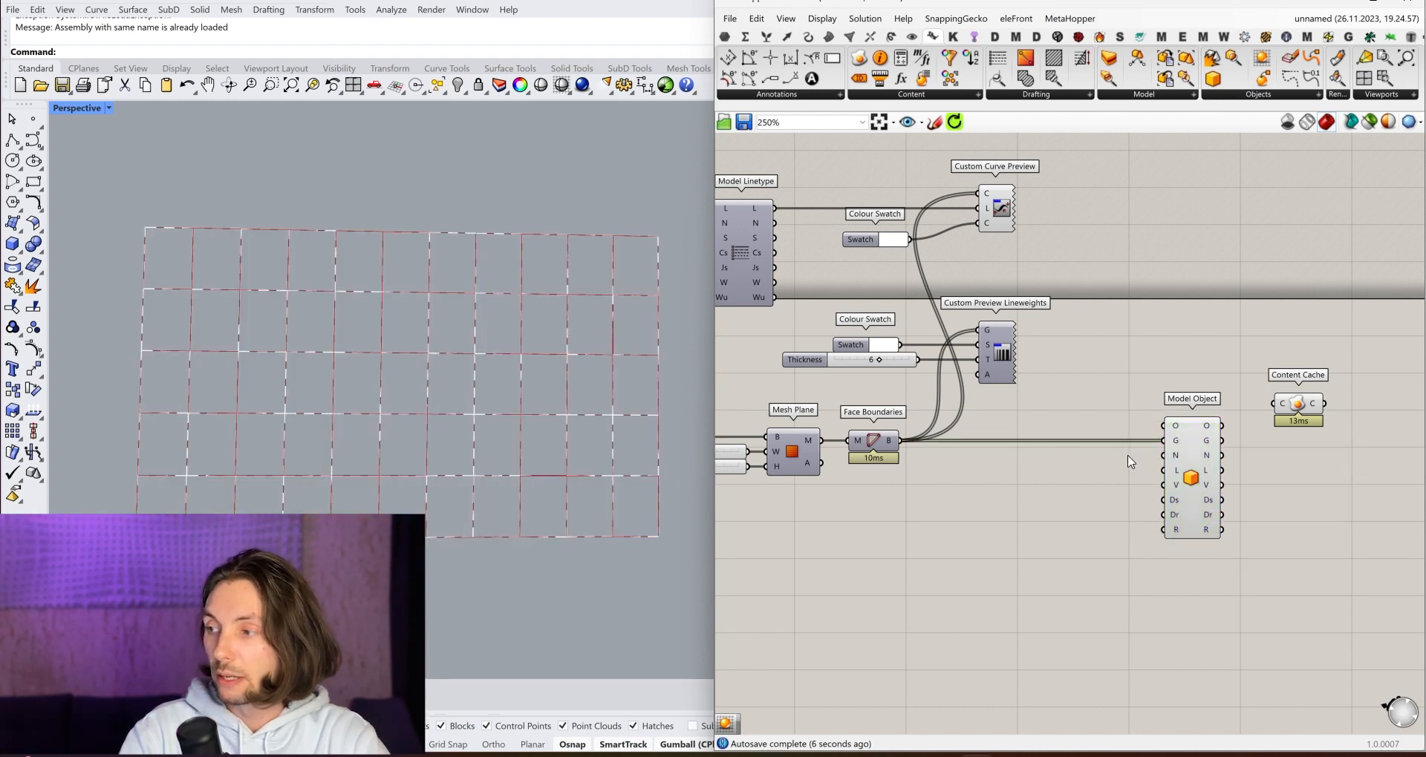
{"action": "type", "text": "//Gr"}
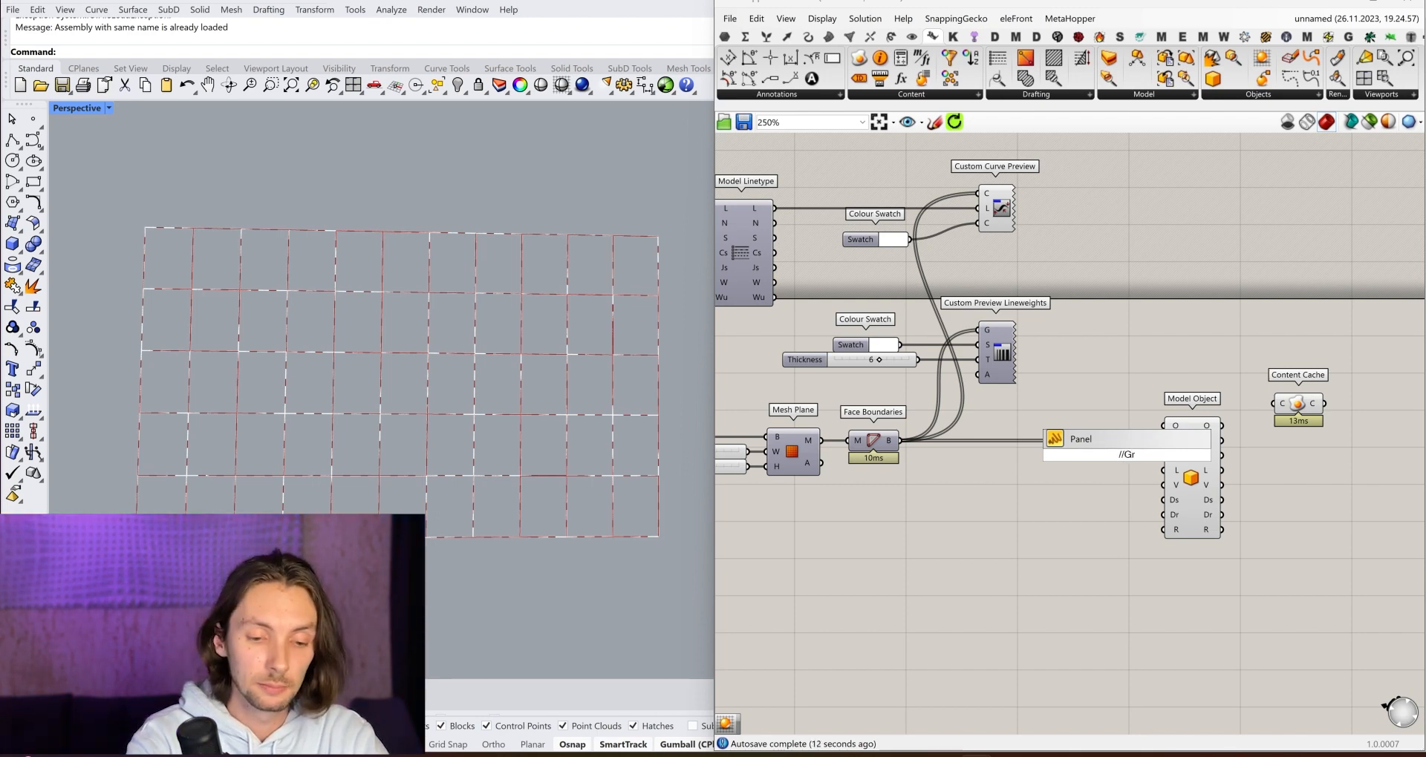
{"action": "left_click", "coordinate": [1119, 441]}
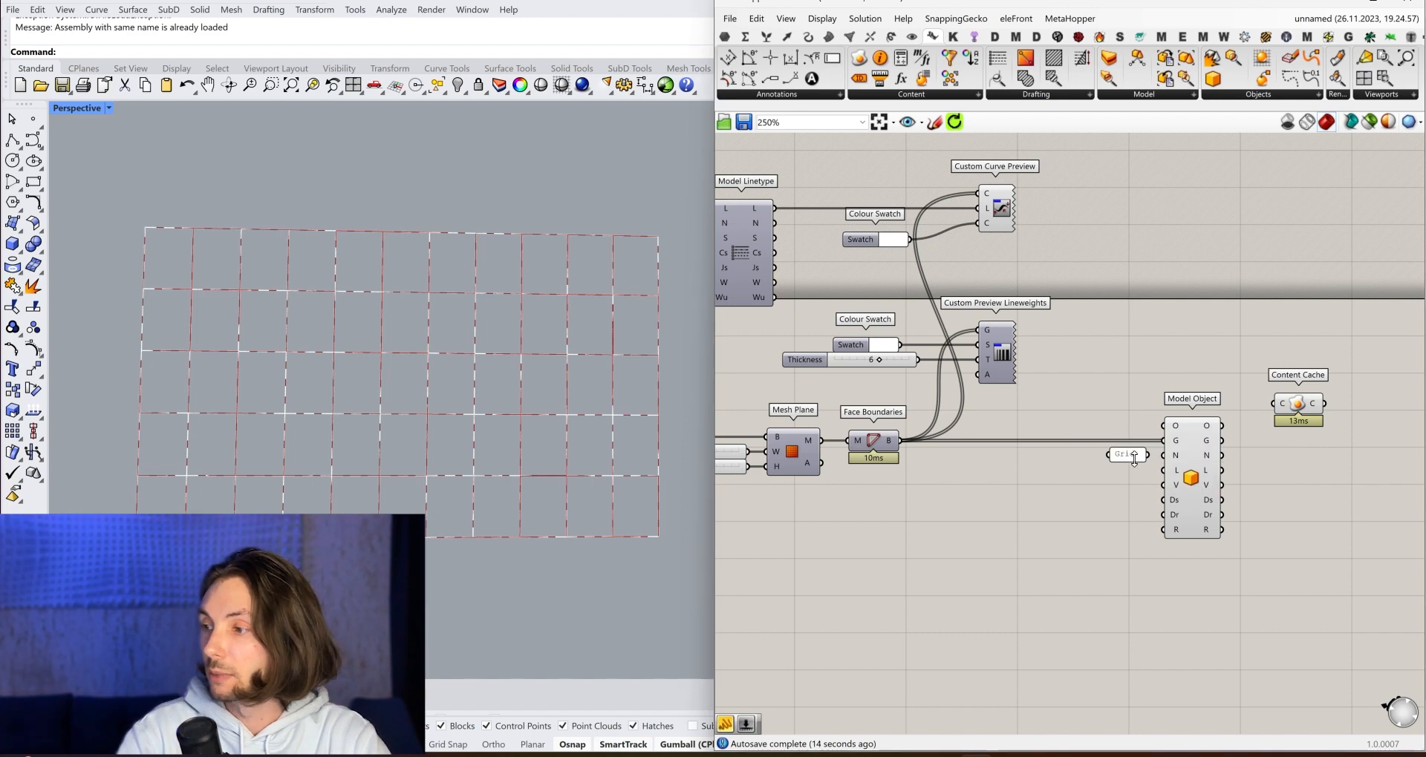
{"action": "left_click_drag", "start_coordinate": [1147, 456], "coordinate": [1198, 475]}
{"action": "left_click", "coordinate": [1145, 566]}
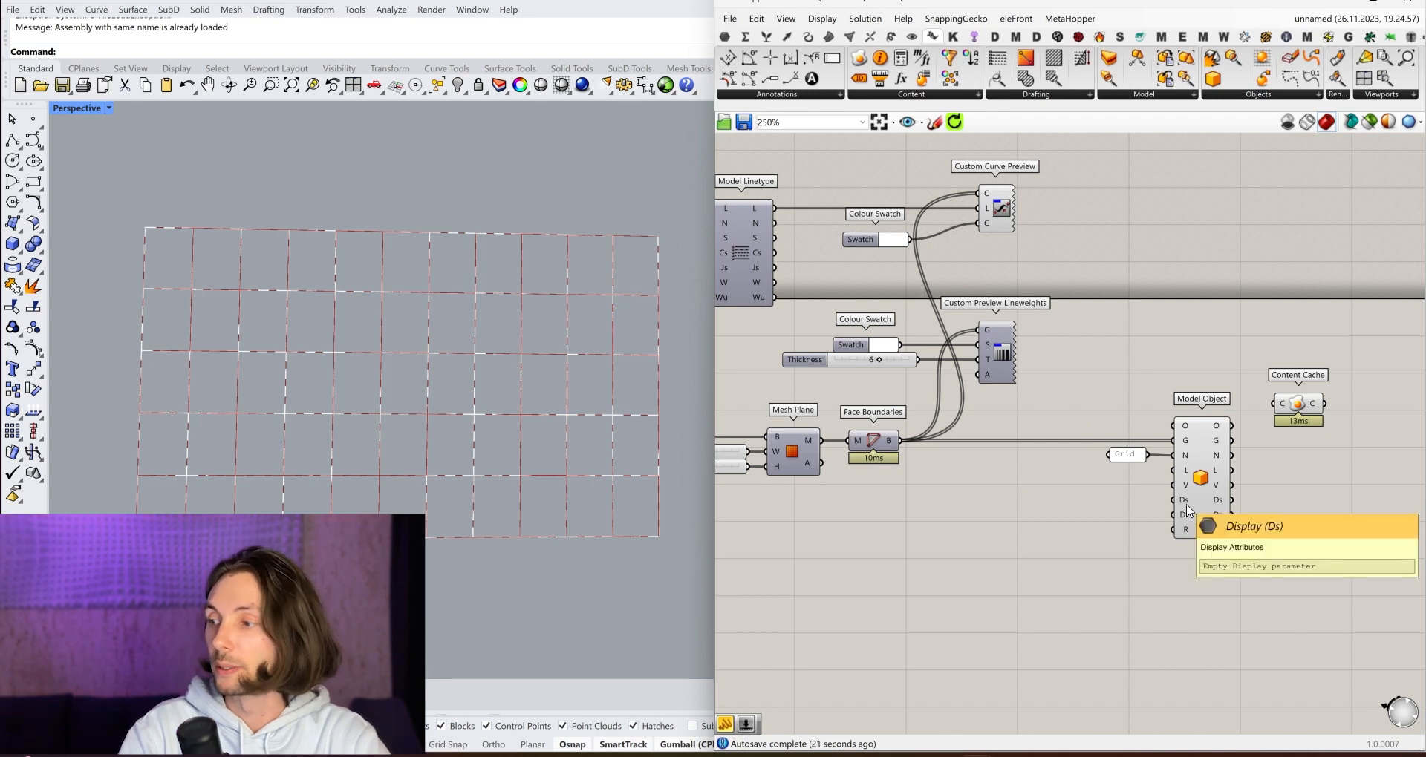
Add a Display Attributes component, connect it to Model Object's display input and align the two components.
{"action": "double_click", "coordinate": [1057, 497]}
{"action": "type", "text": "di"}
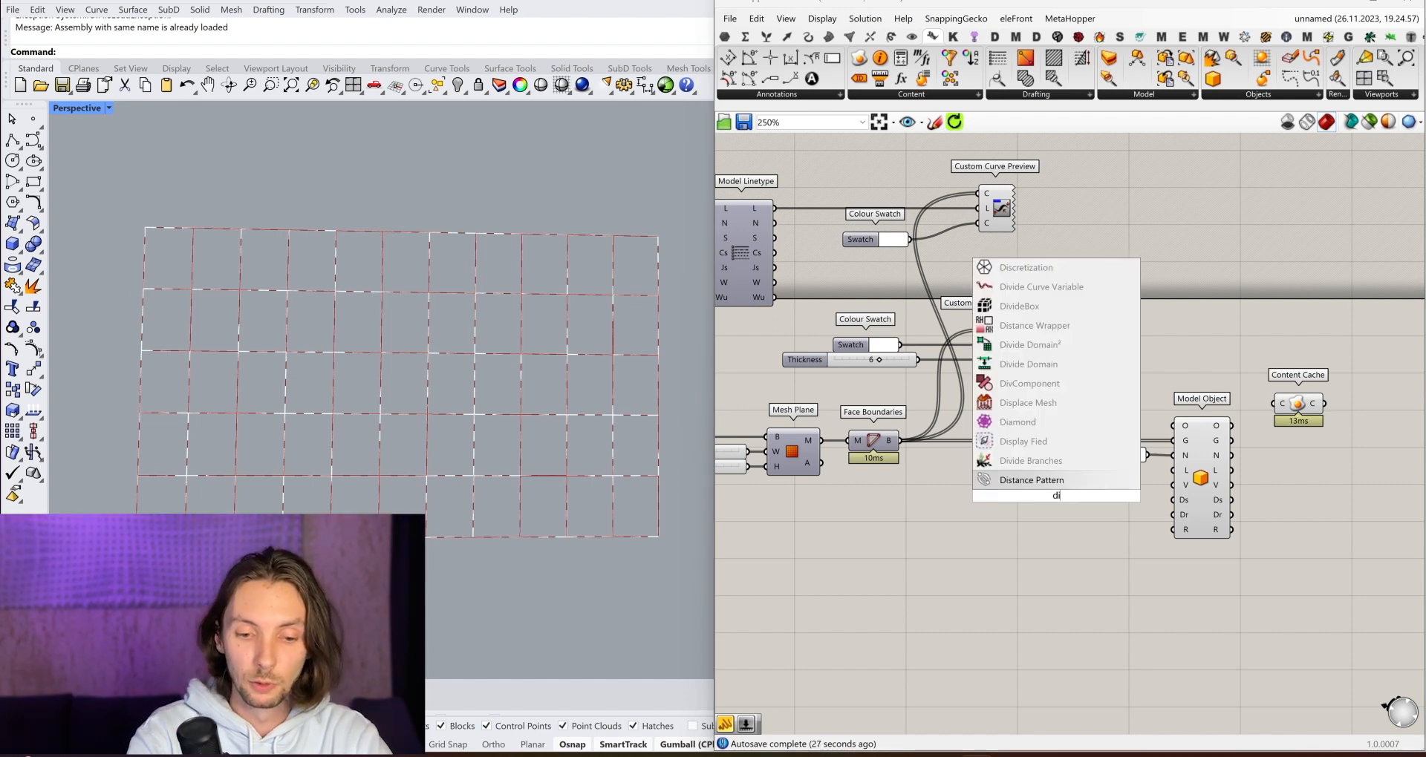
{"action": "type", "text": "splay"}
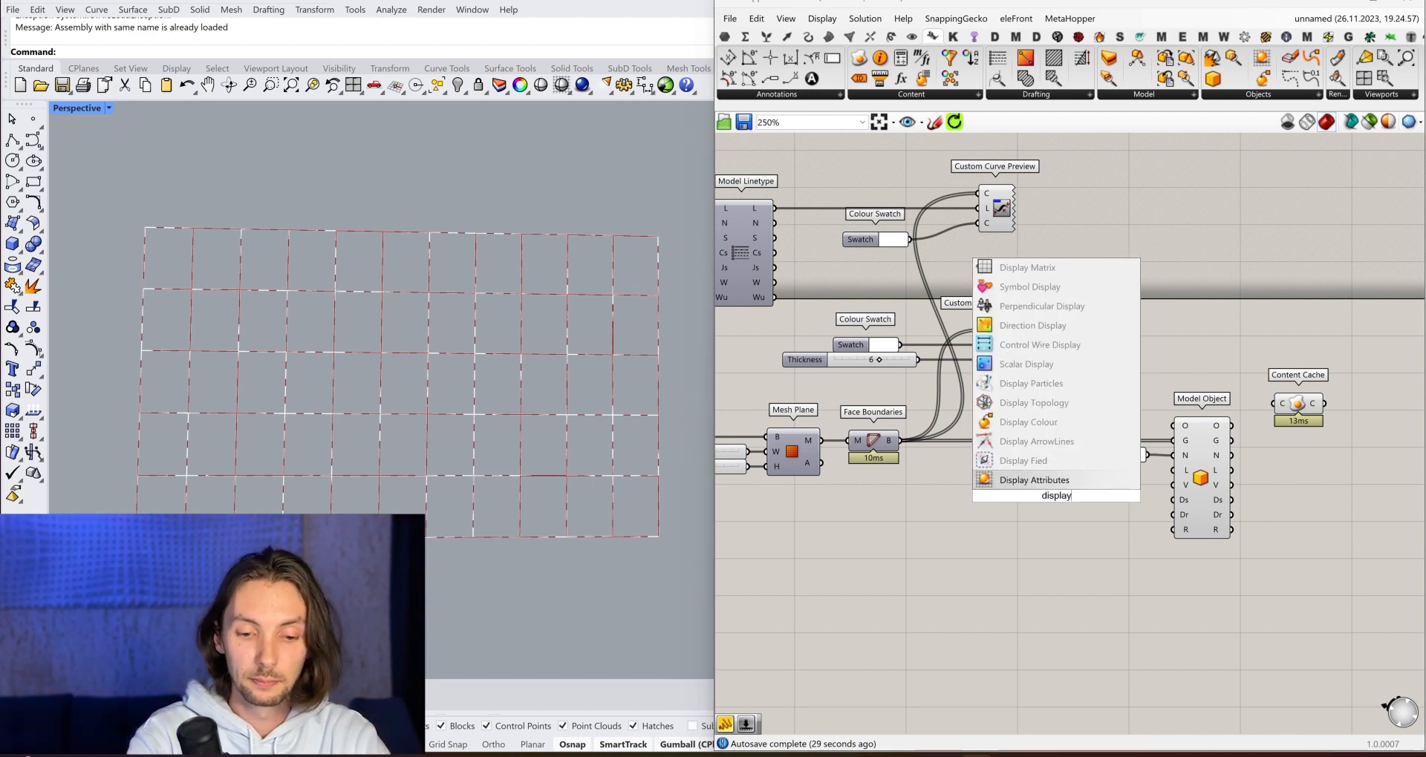
{"action": "key", "text": "Return"}
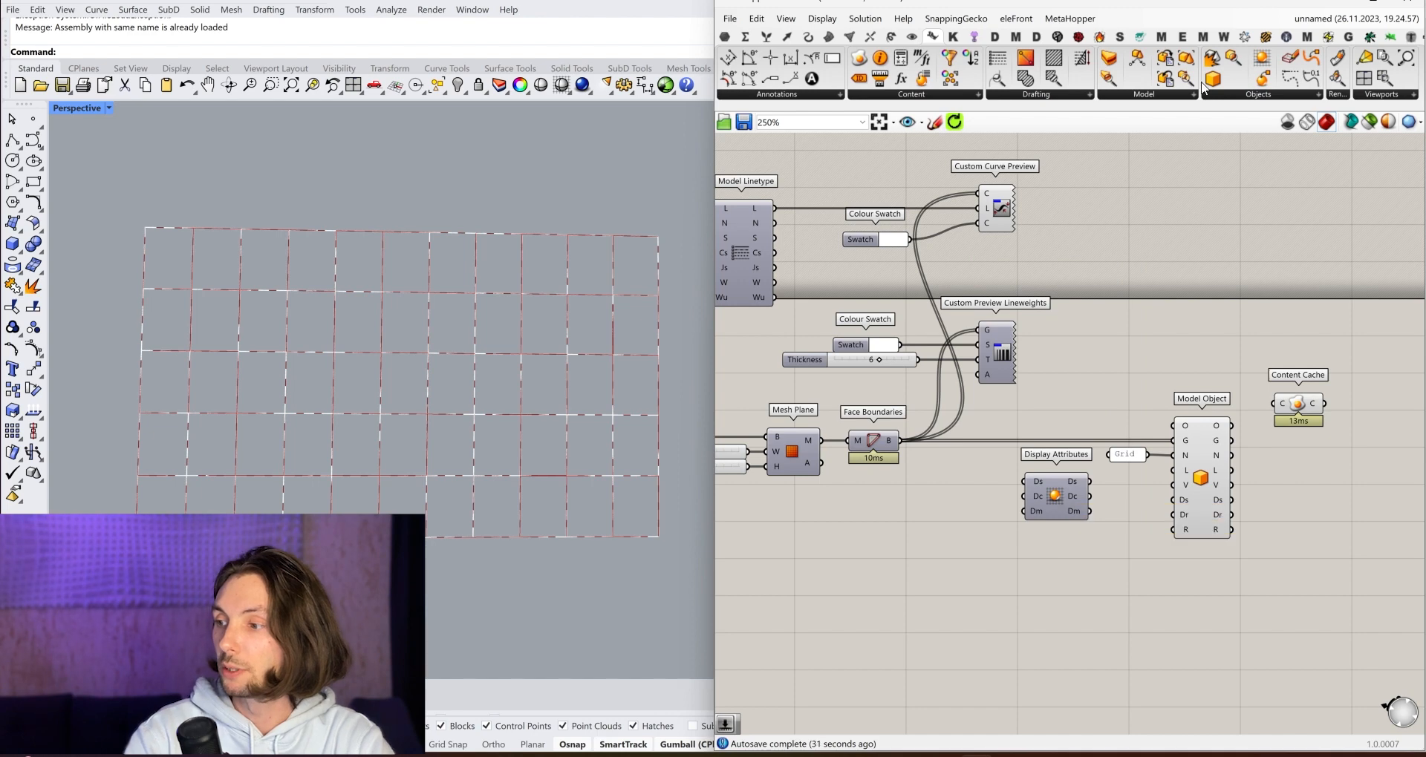
{"action": "left_click", "coordinate": [1235, 94]}
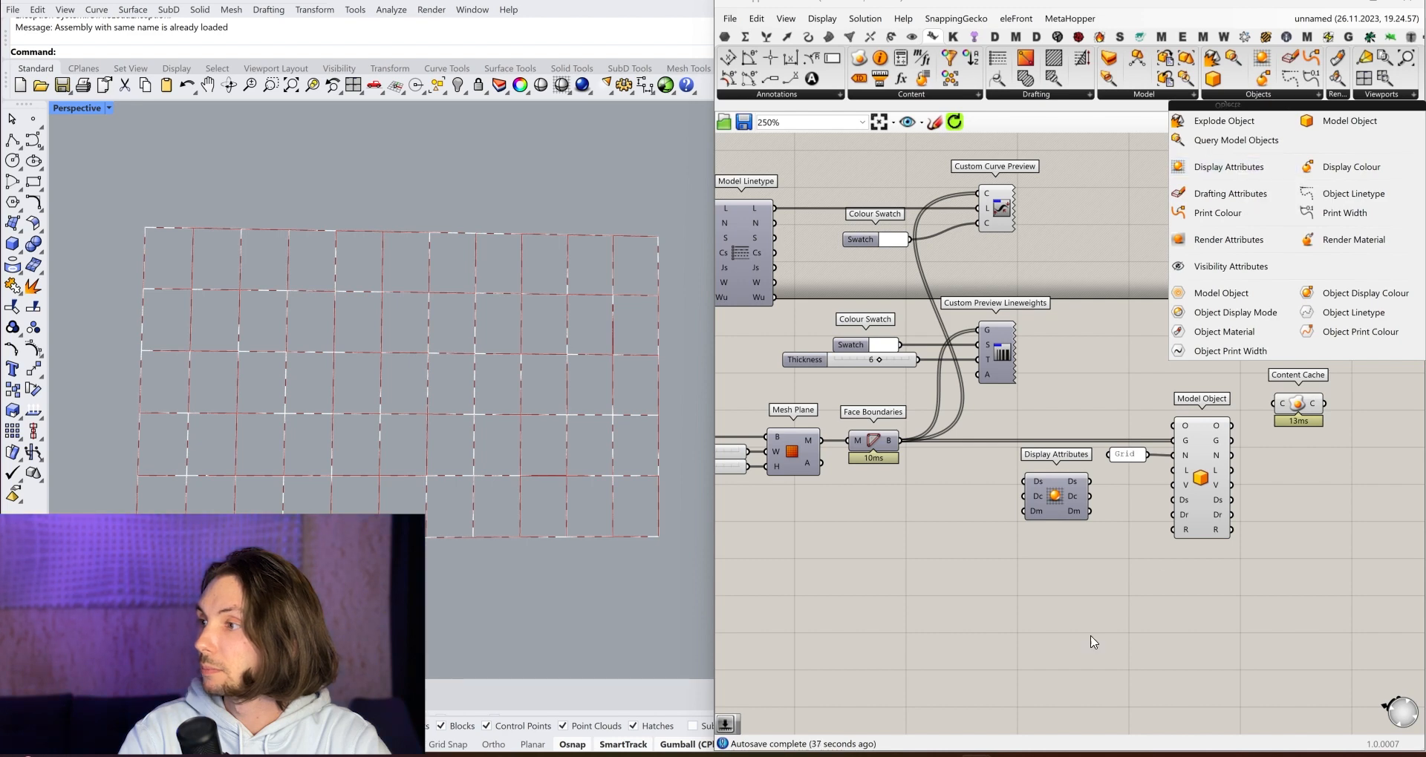
{"action": "mouse_move", "coordinate": [1072, 496]}
{"action": "left_mouse_down"}
{"action": "mouse_move", "coordinate": [1075, 539]}
{"action": "mouse_move", "coordinate": [1173, 499]}
{"action": "left_mouse_up"}
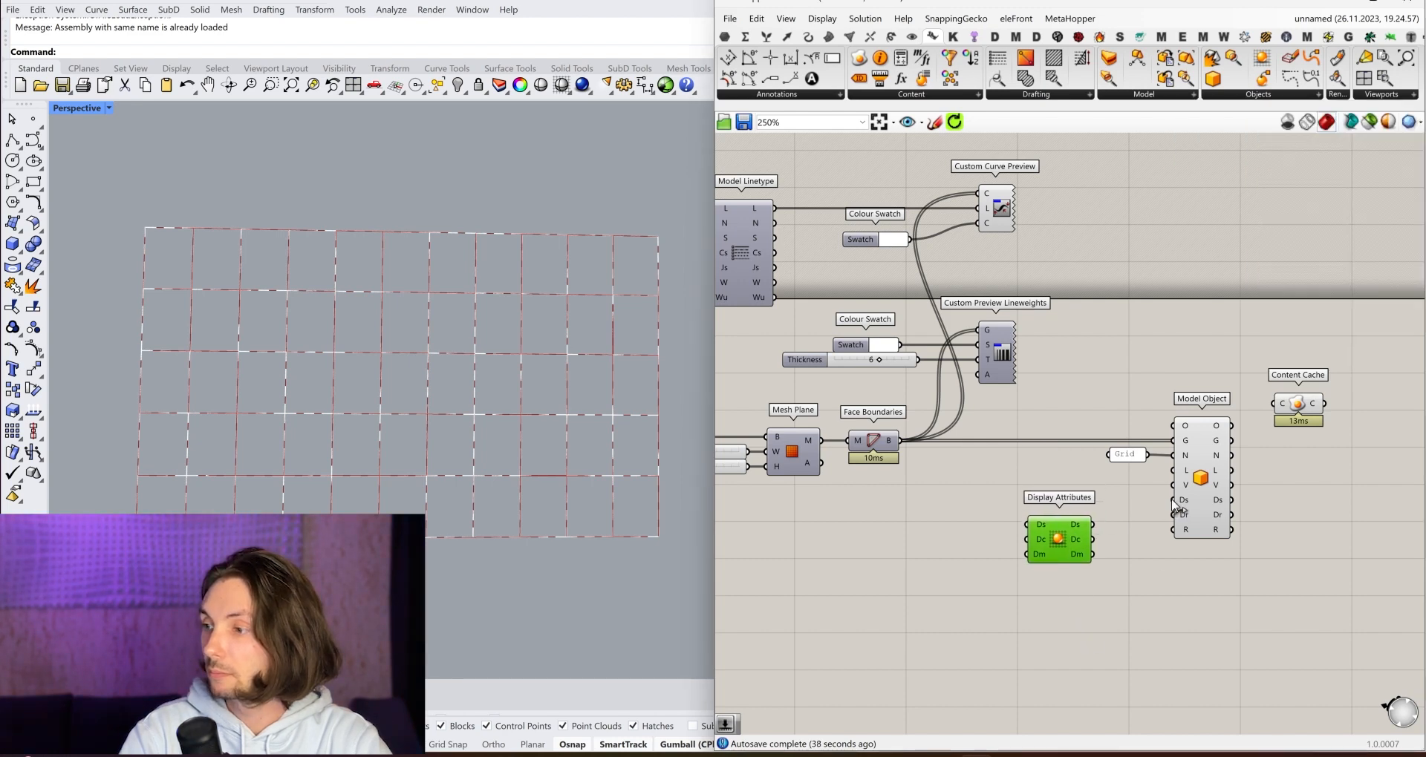
{"action": "mouse_move", "coordinate": [1078, 536]}
{"action": "left_mouse_down"}
{"action": "mouse_move", "coordinate": [1095, 519]}
{"action": "mouse_move", "coordinate": [1060, 508]}
{"action": "left_mouse_up"}
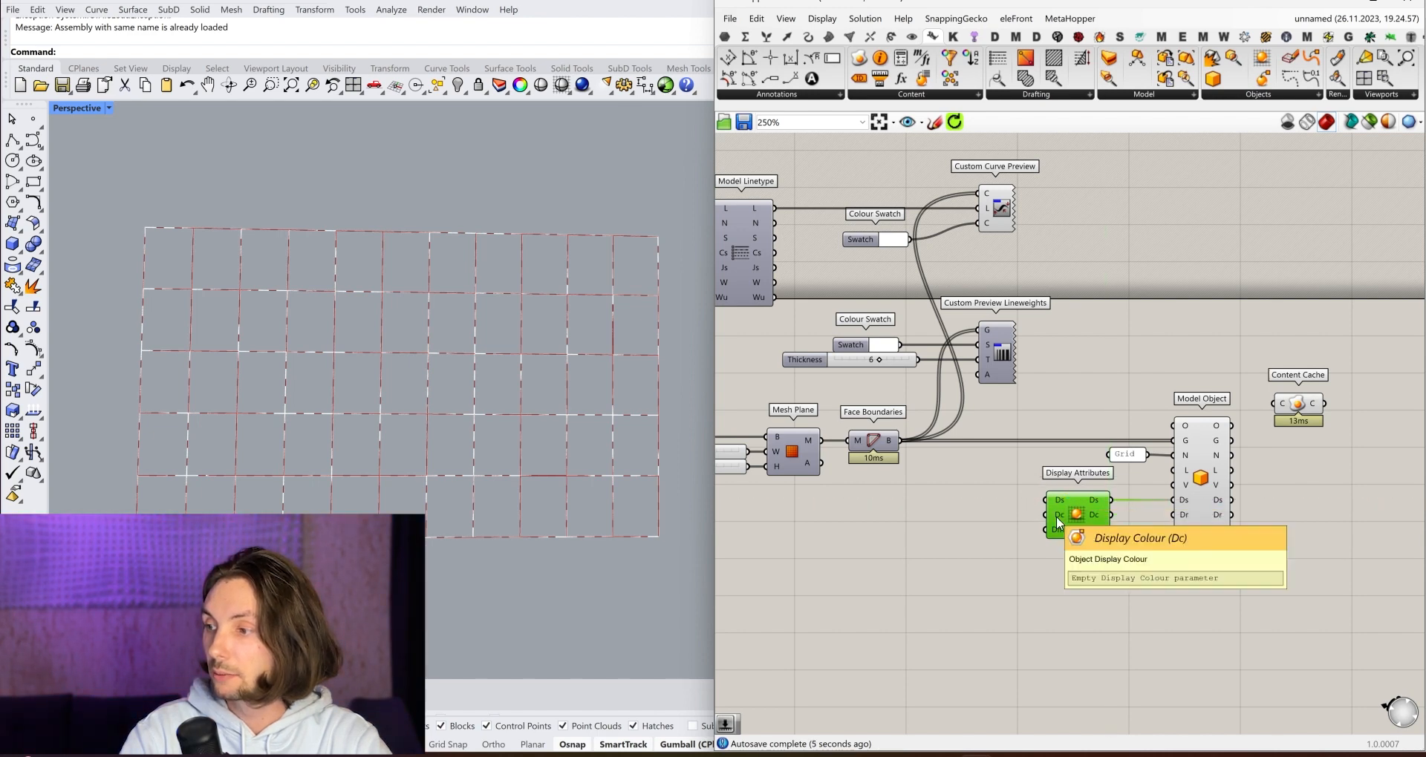
Duplicate the white Colour Swatch and connect the copy to the display colour input of Display Attributes.
{"action": "scroll", "coordinate": [1057, 518], "scroll_direction": "up", "scroll_amount": 5}
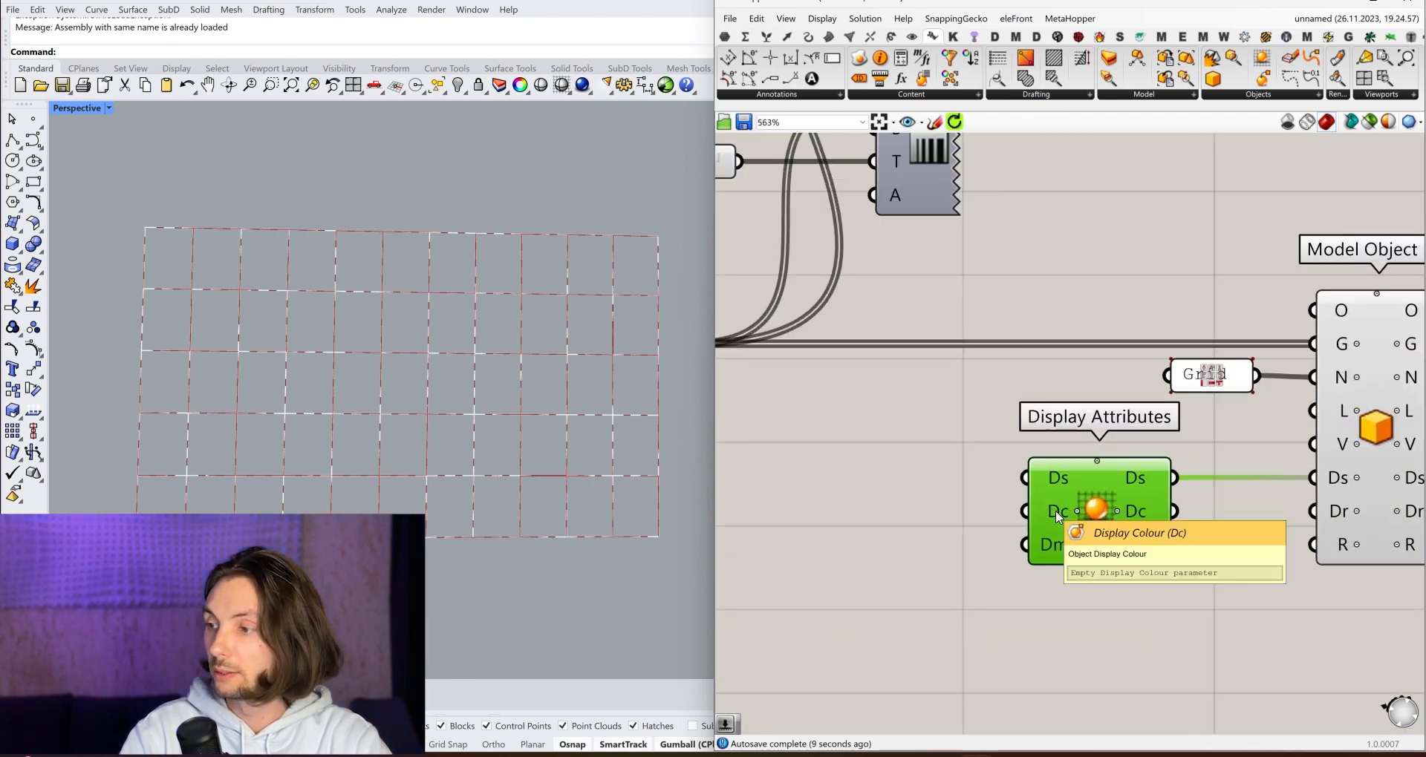
{"action": "scroll", "coordinate": [1055, 510], "scroll_direction": "down", "scroll_amount": 6}
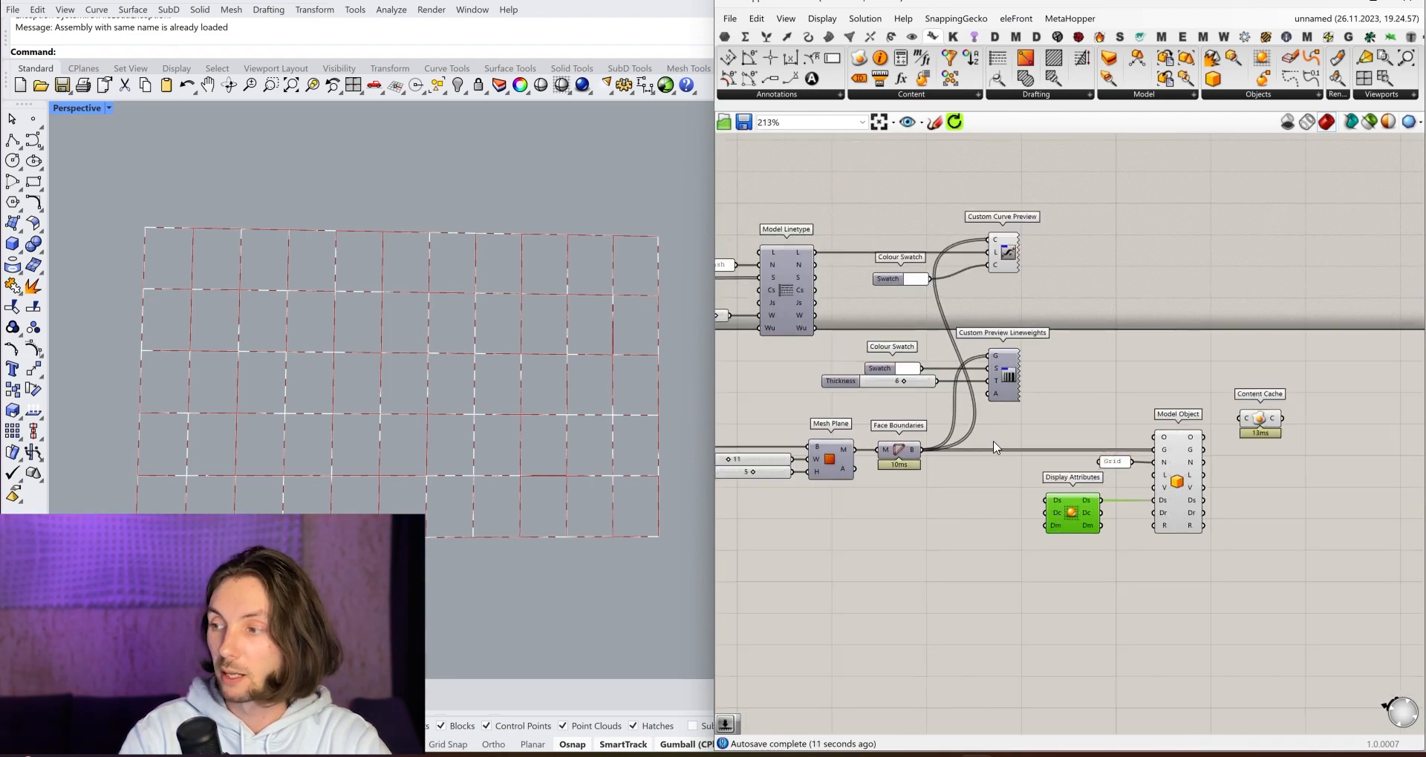
{"action": "left_click_drag", "start_coordinate": [894, 282], "coordinate": [975, 508], "text": "alt"}
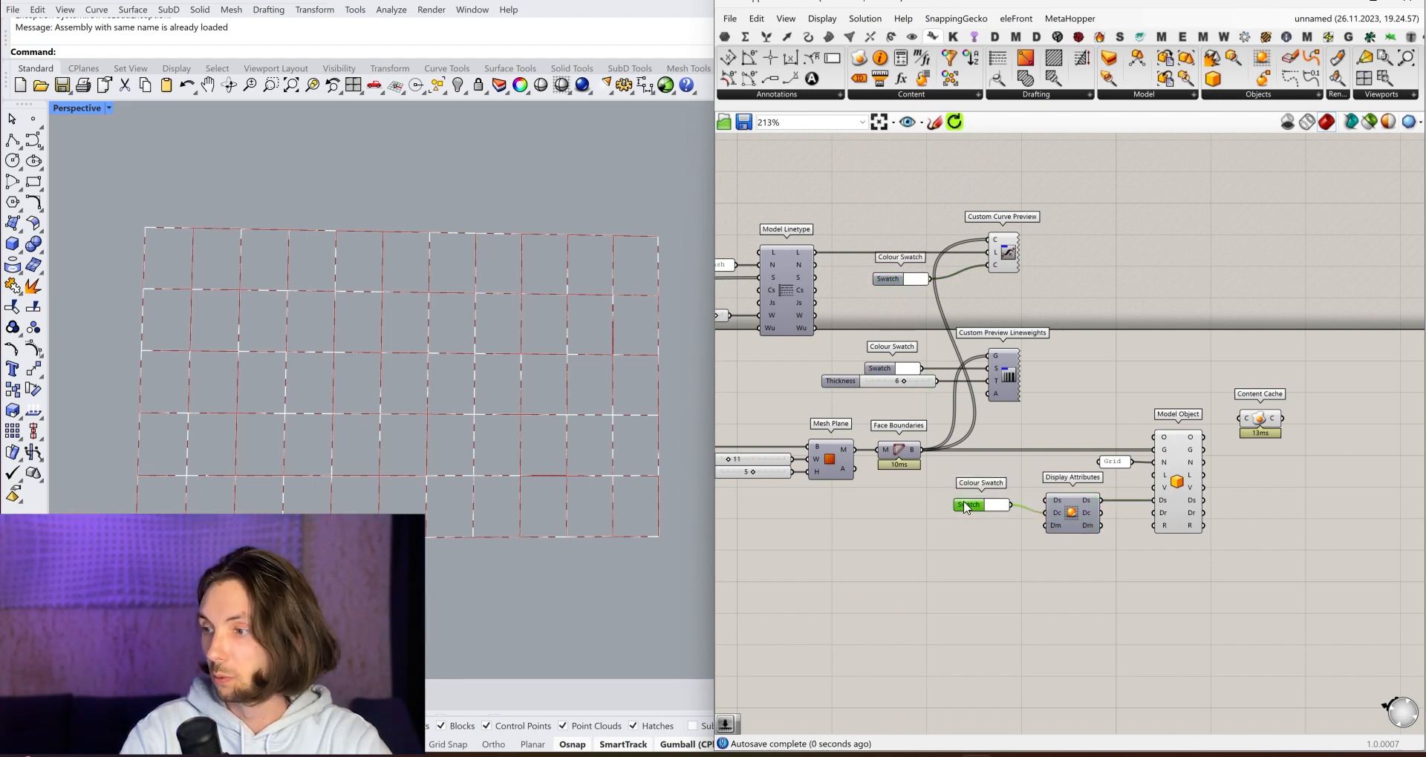
{"action": "left_click_drag", "start_coordinate": [965, 504], "coordinate": [966, 513]}
{"action": "left_click", "coordinate": [1039, 590]}
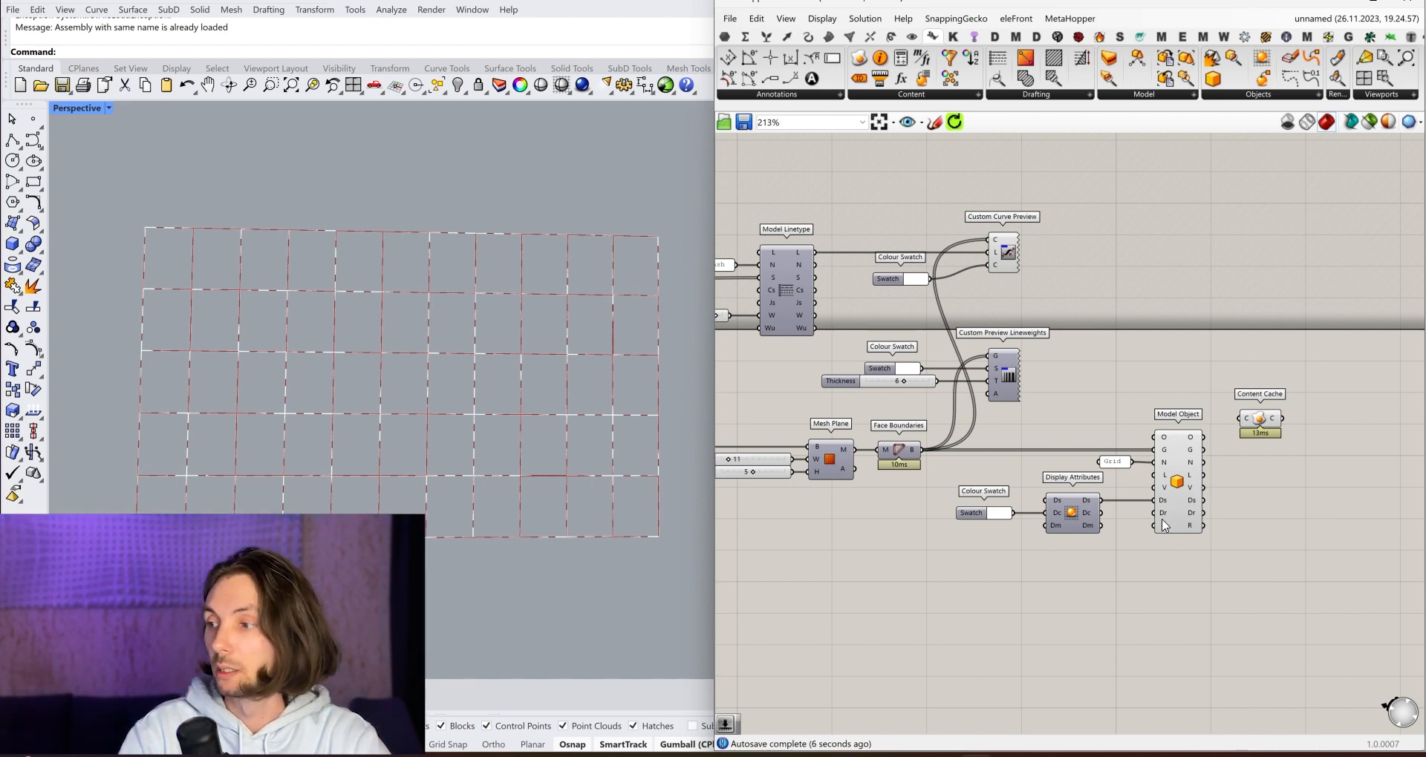
Add a Drafting Attributes component below Display Attributes and connect Model Linetype's output to its linetype input.
{"action": "mouse_move", "coordinate": [1163, 524]}
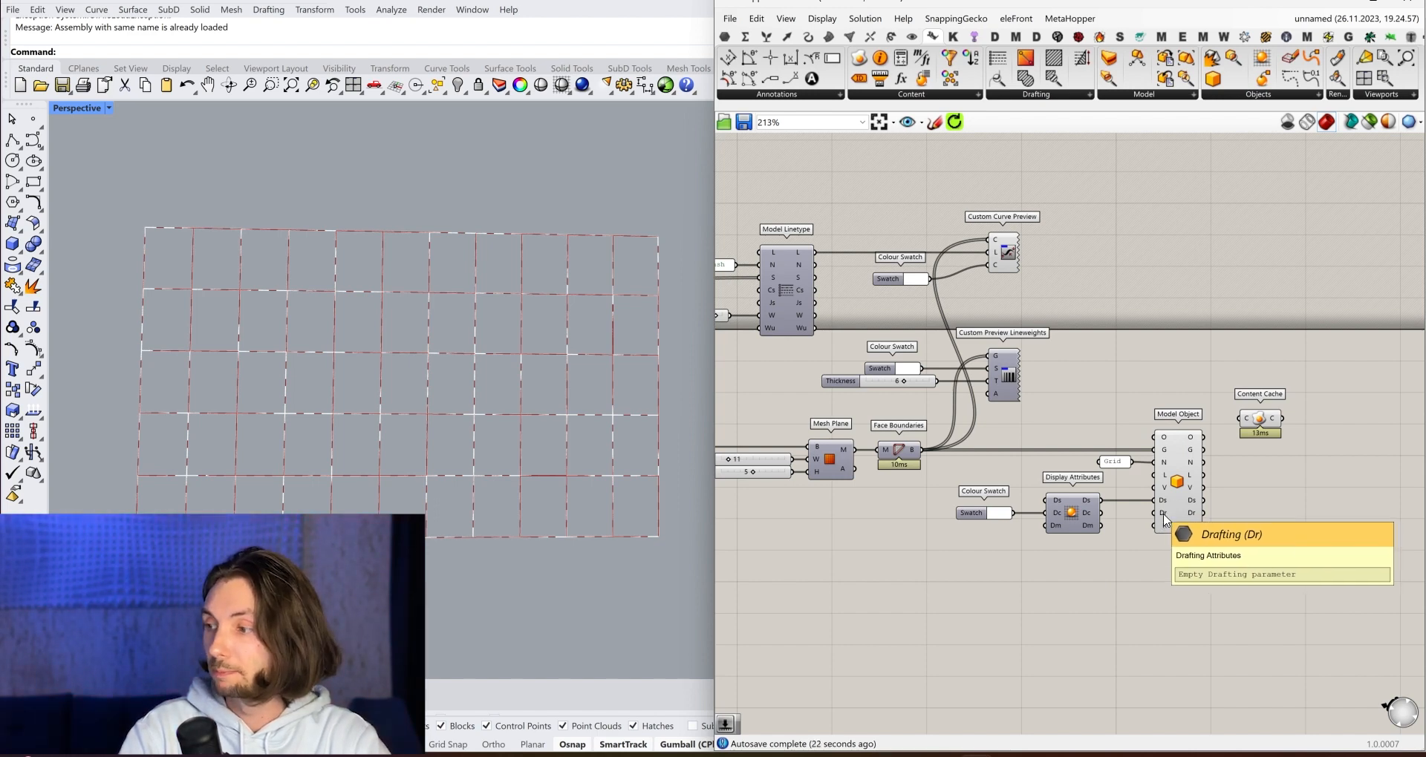
{"action": "double_click", "coordinate": [1088, 577]}
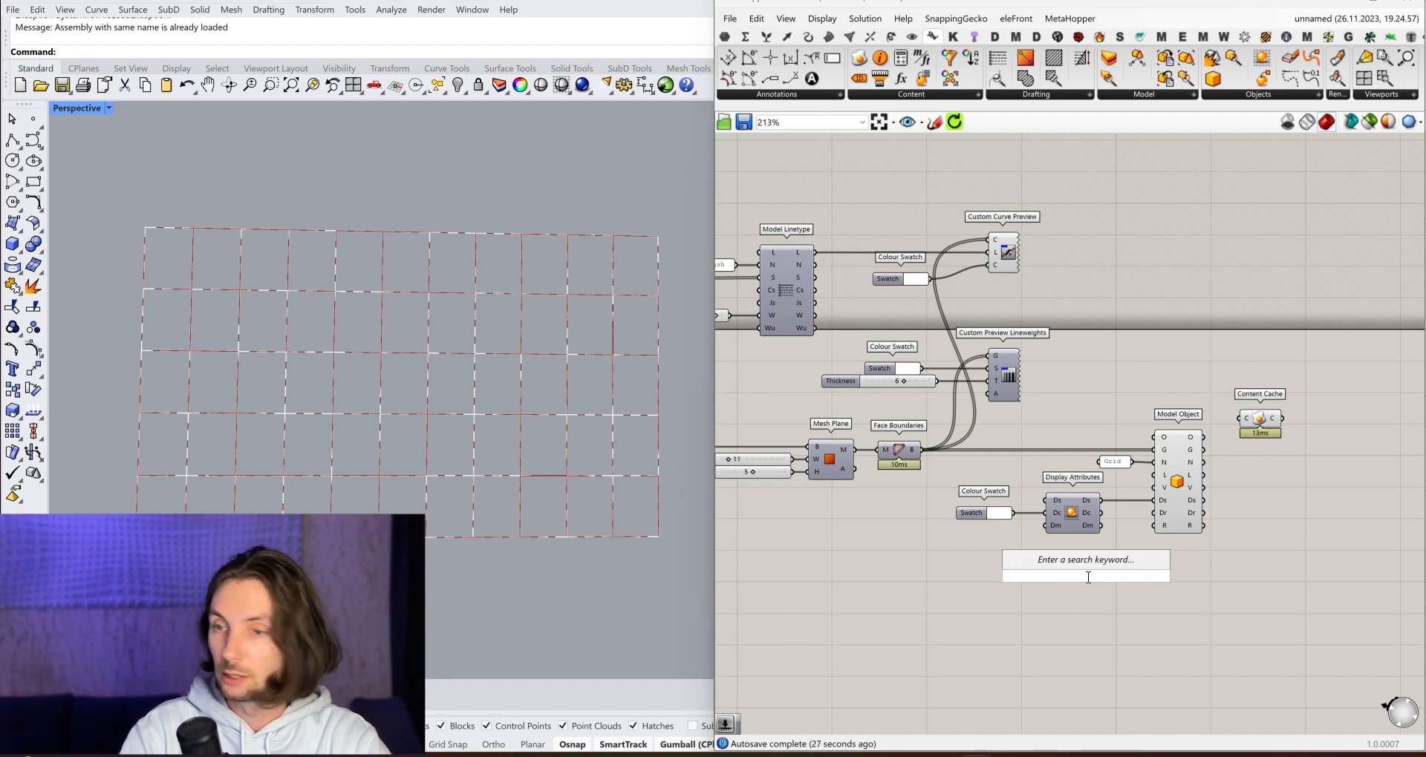
{"action": "type", "text": "draf"}
{"action": "key", "text": "Return"}
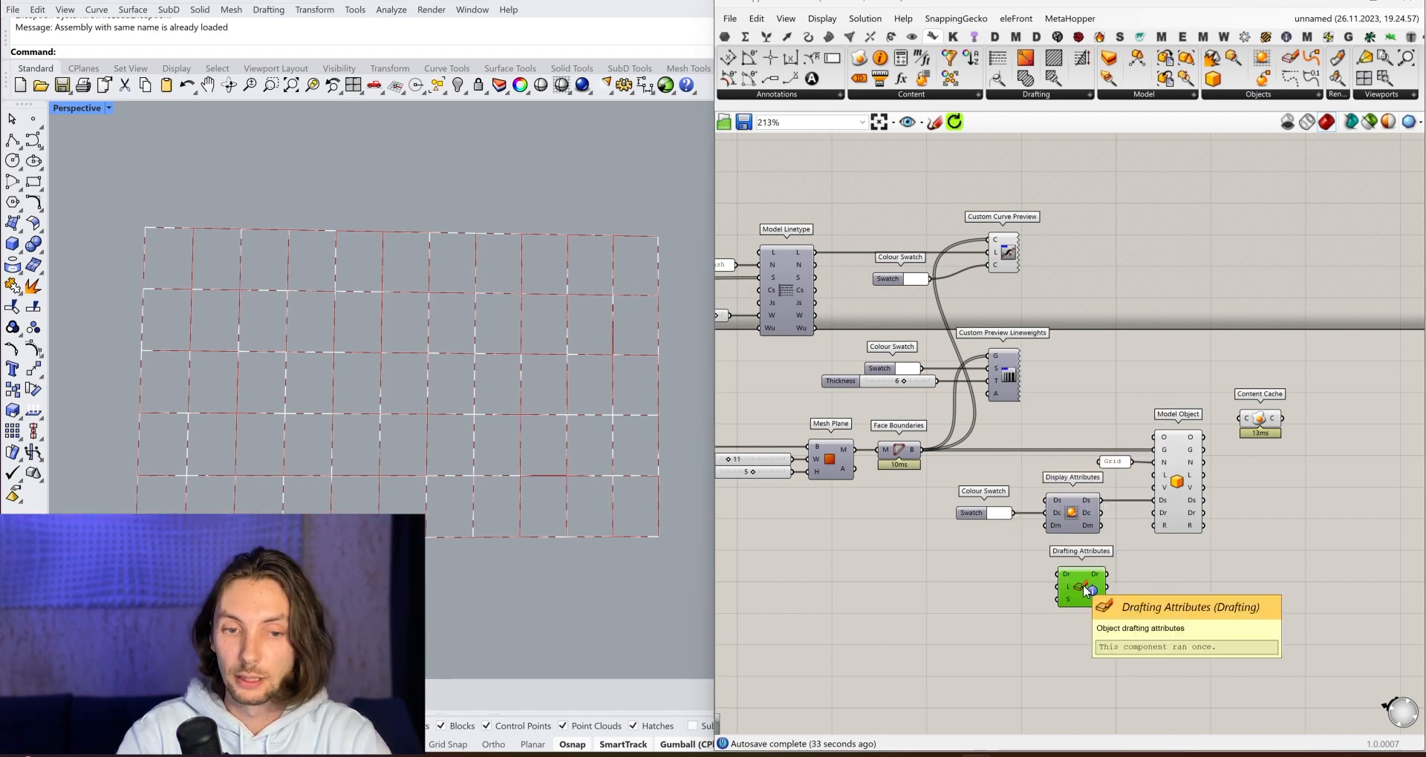
{"action": "left_click", "coordinate": [1084, 589], "text": "ctrl+alt"}
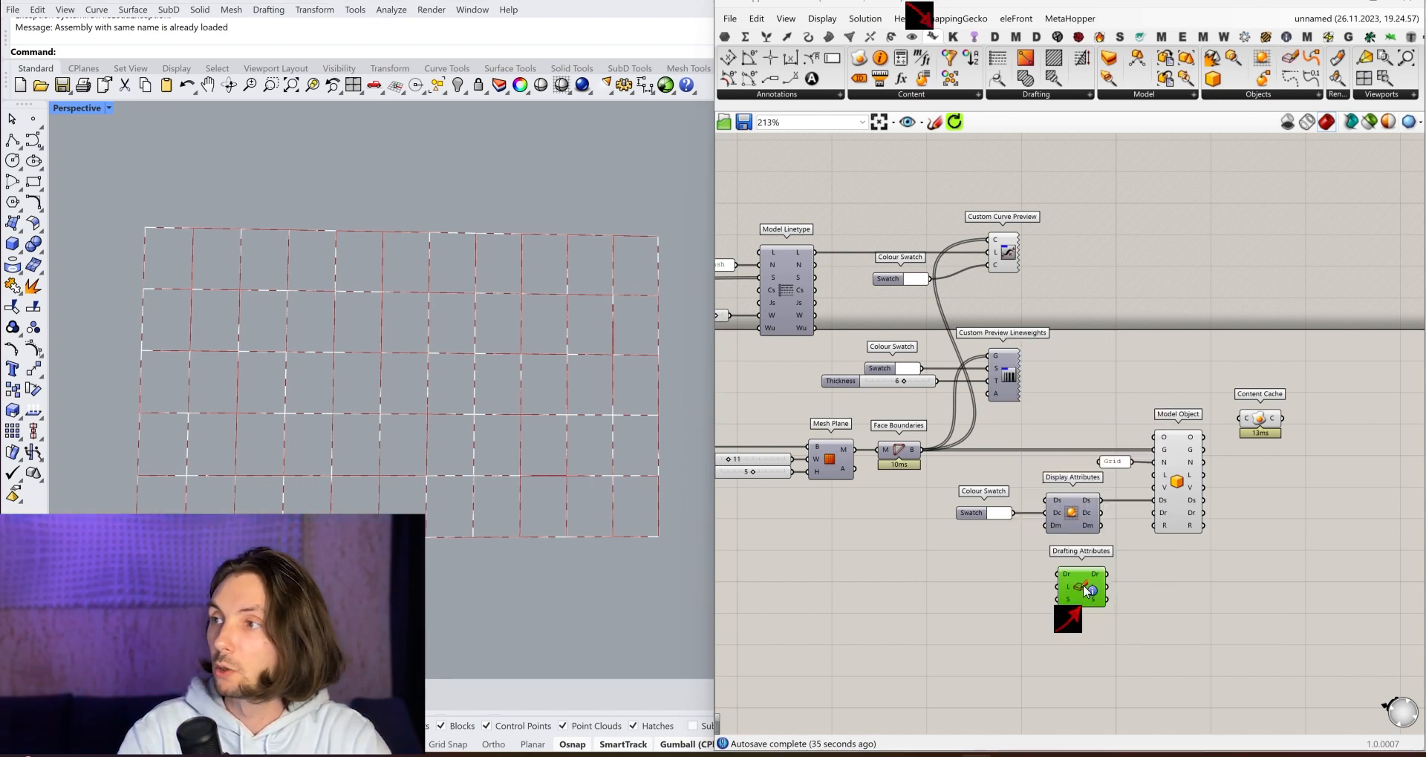
{"action": "scroll", "coordinate": [1065, 592], "scroll_direction": "up", "scroll_amount": 3}
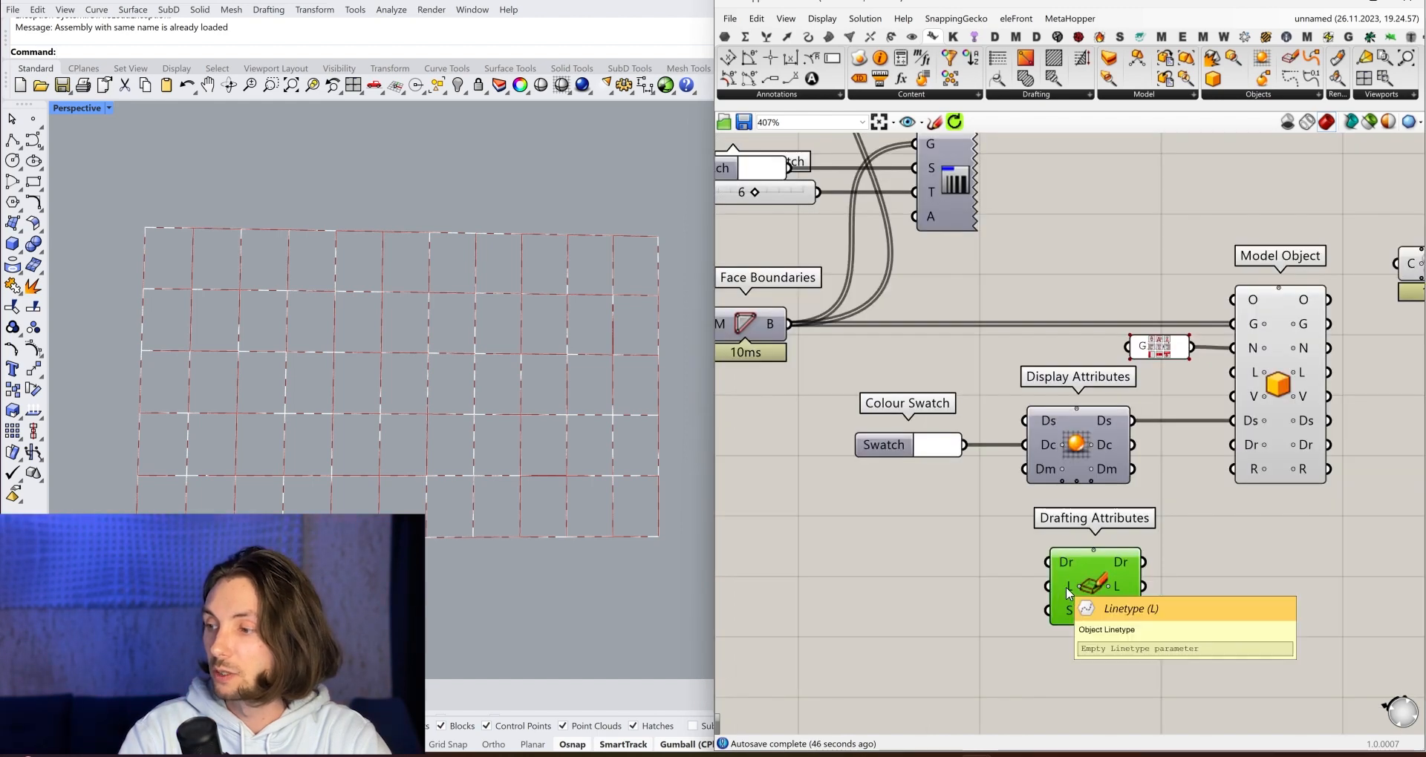
{"action": "left_click_drag", "start_coordinate": [1066, 586], "coordinate": [849, 304]}
{"action": "scroll", "coordinate": [1058, 589], "scroll_direction": "down", "scroll_amount": 4}
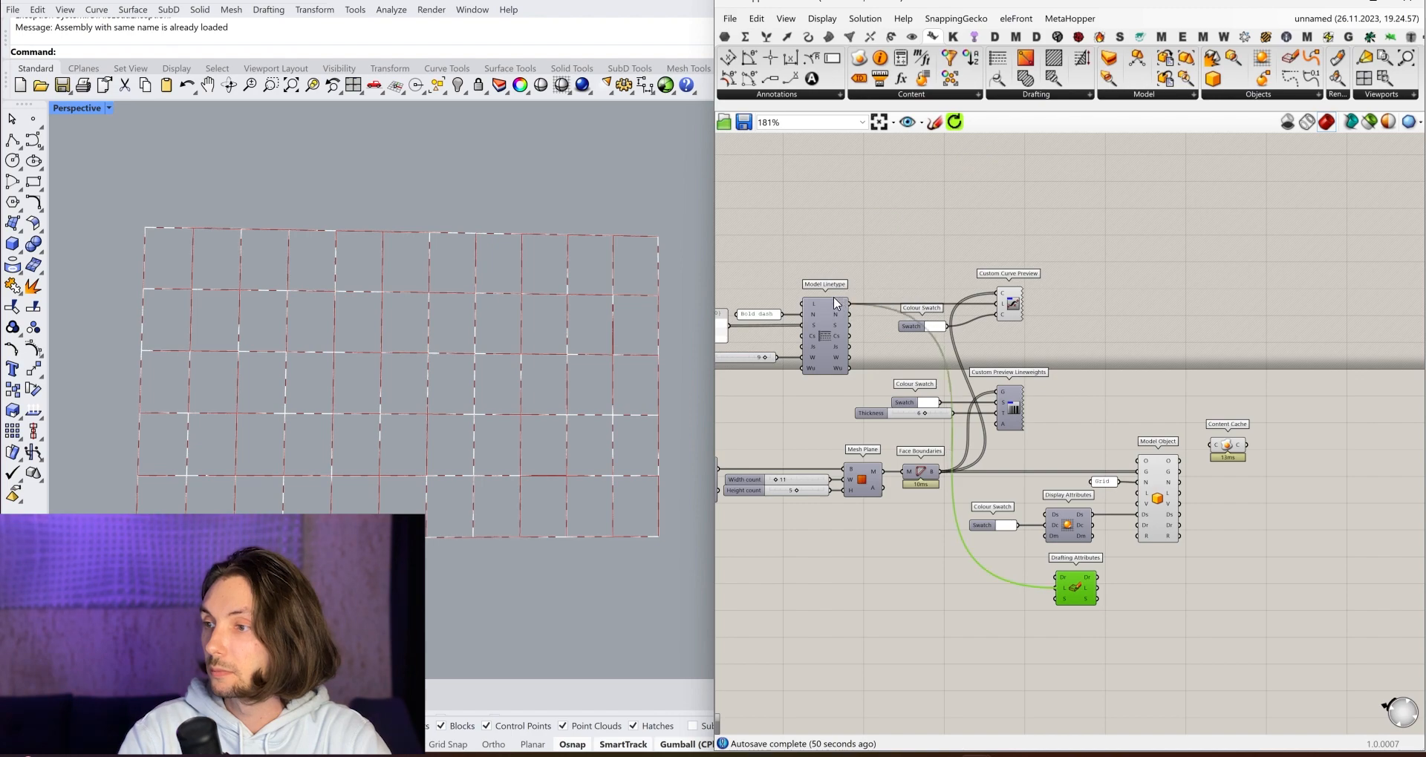
Connect the Drafting Attributes output to Model Object's drafting input.
{"action": "scroll", "coordinate": [941, 227], "scroll_direction": "up", "scroll_amount": 2}
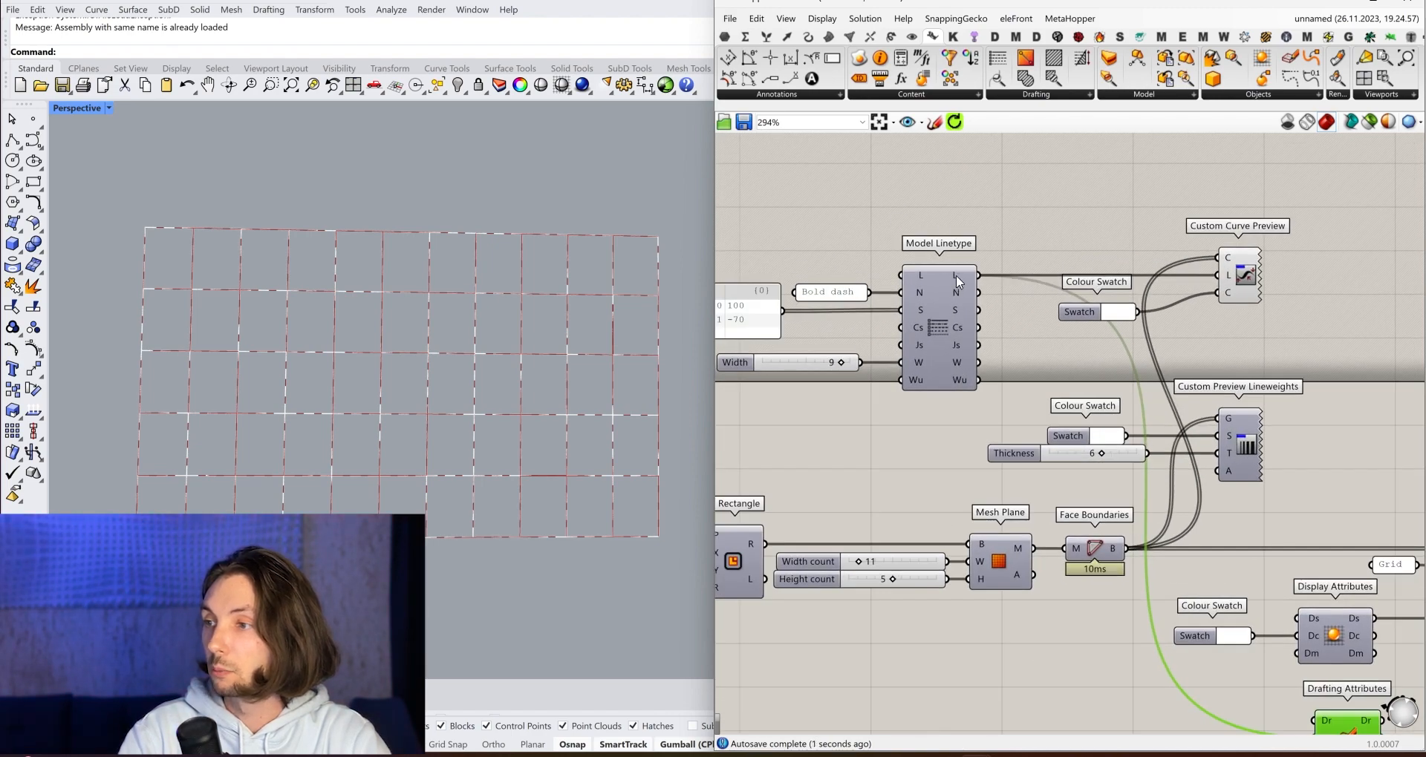
{"action": "right_click_drag", "start_coordinate": [984, 478], "coordinate": [773, 450]}
{"action": "right_click_drag", "start_coordinate": [1101, 470], "coordinate": [1075, 408]}
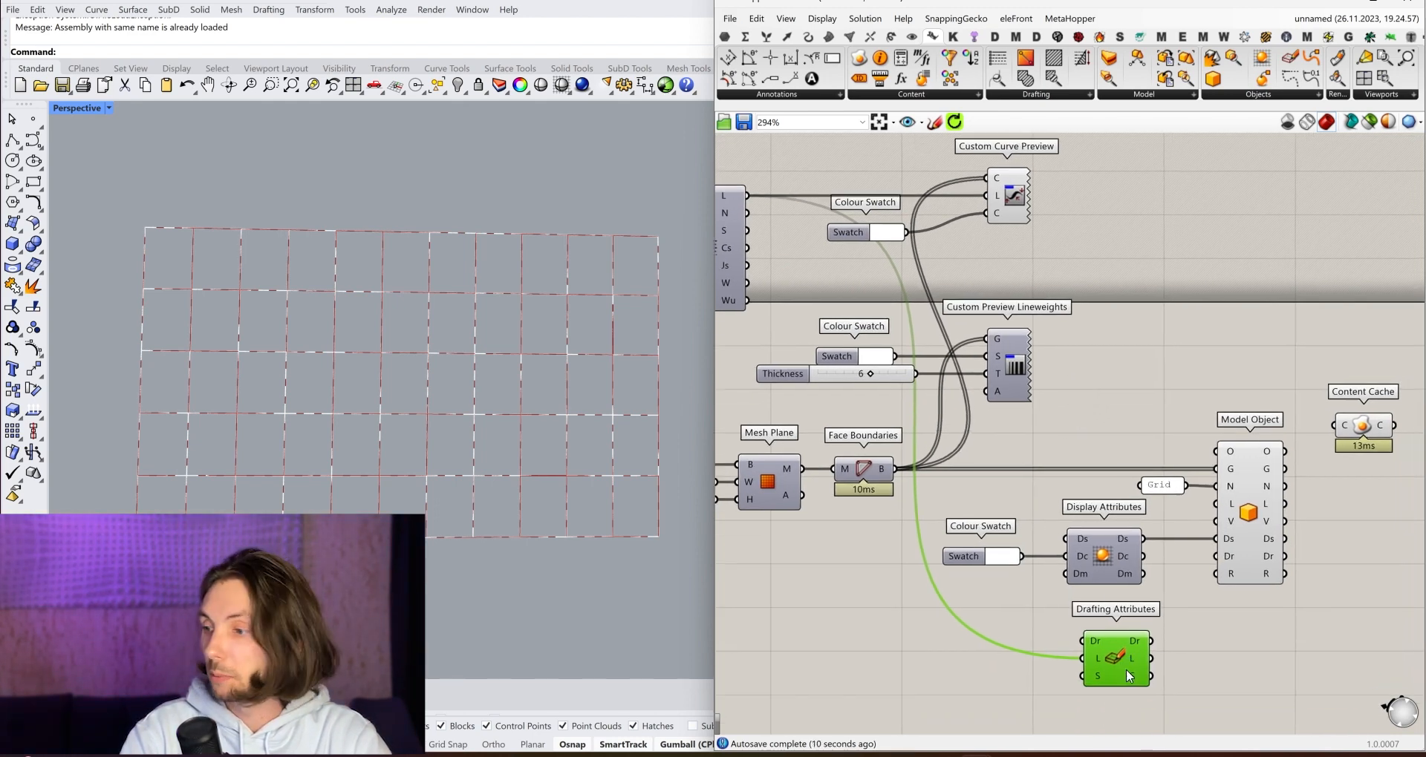
{"action": "left_click_drag", "start_coordinate": [1150, 641], "coordinate": [1229, 557]}
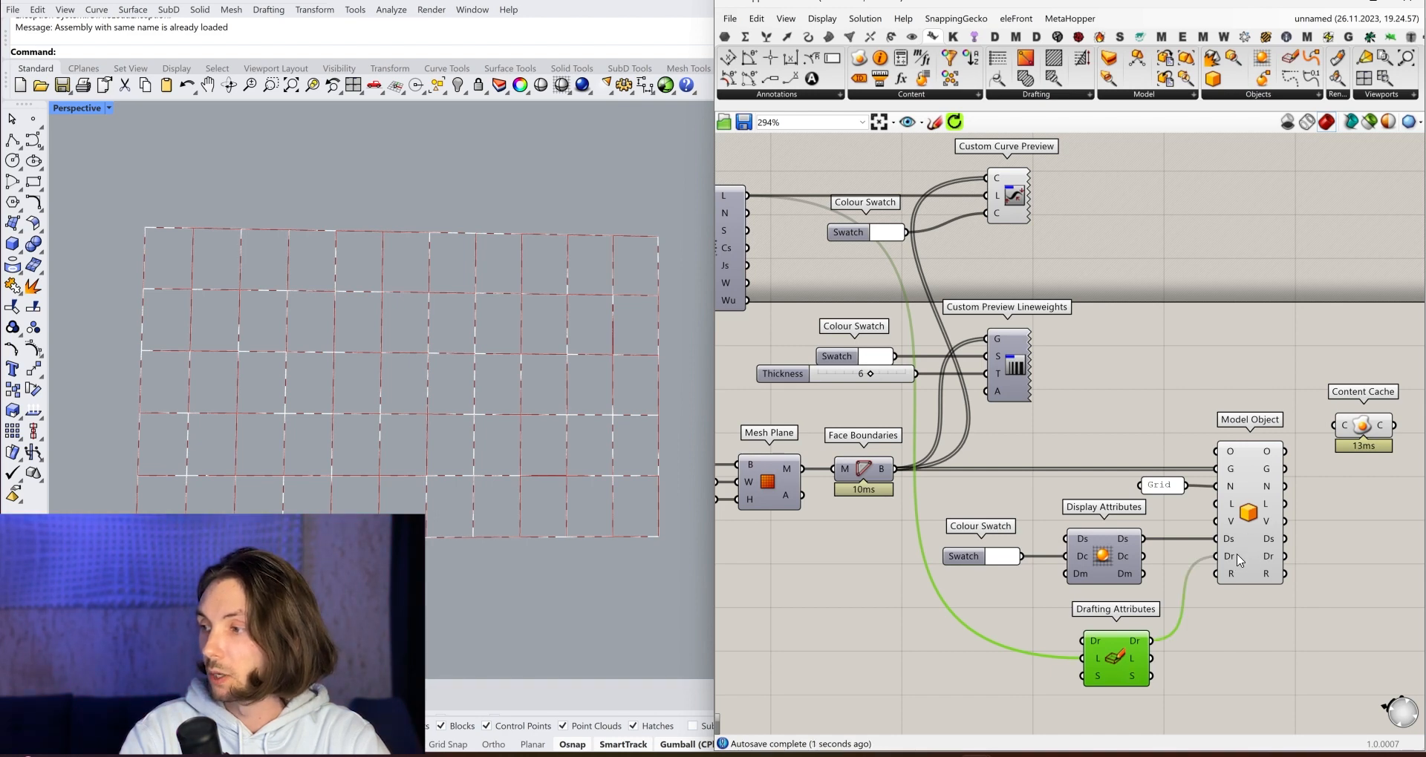
{"action": "left_click", "coordinate": [1215, 642]}
{"action": "right_click_drag", "start_coordinate": [1156, 604], "coordinate": [1131, 577]}
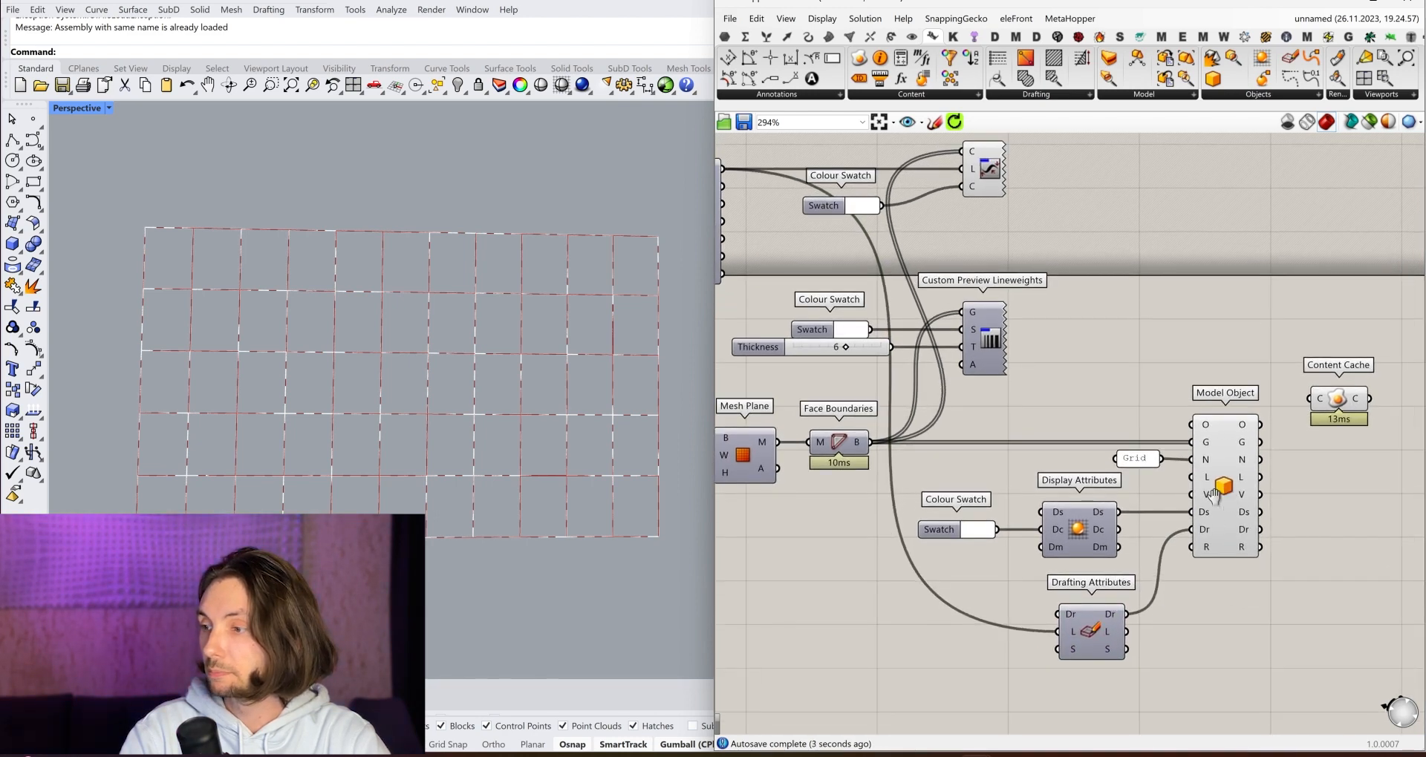
Move Content Cache farther away from Model Object to free space between the two components.
{"action": "right_click_drag", "start_coordinate": [1213, 496], "coordinate": [1111, 483]}
{"action": "left_click", "coordinate": [1100, 455]}
{"action": "left_click", "coordinate": [1147, 559]}
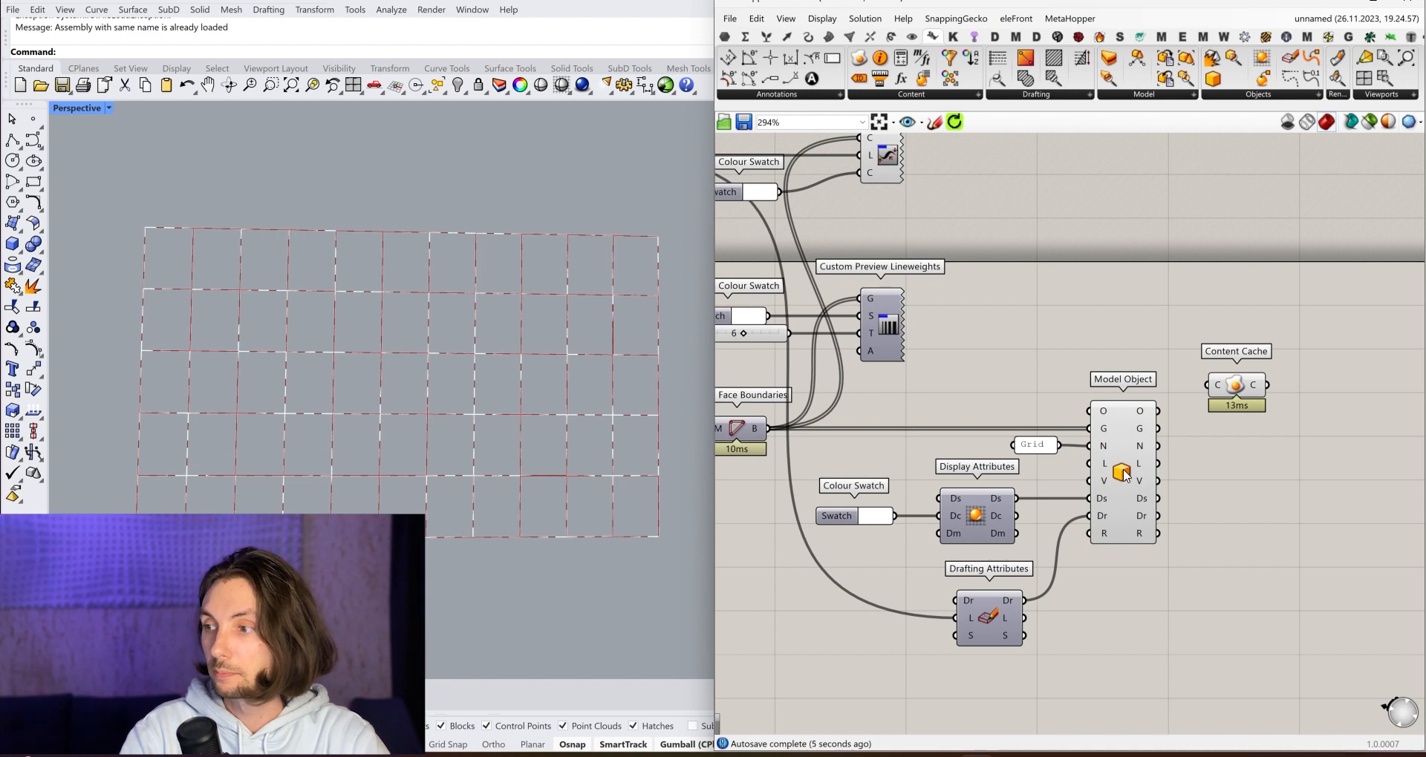
{"action": "right_click_drag", "start_coordinate": [1209, 465], "coordinate": [980, 497]}
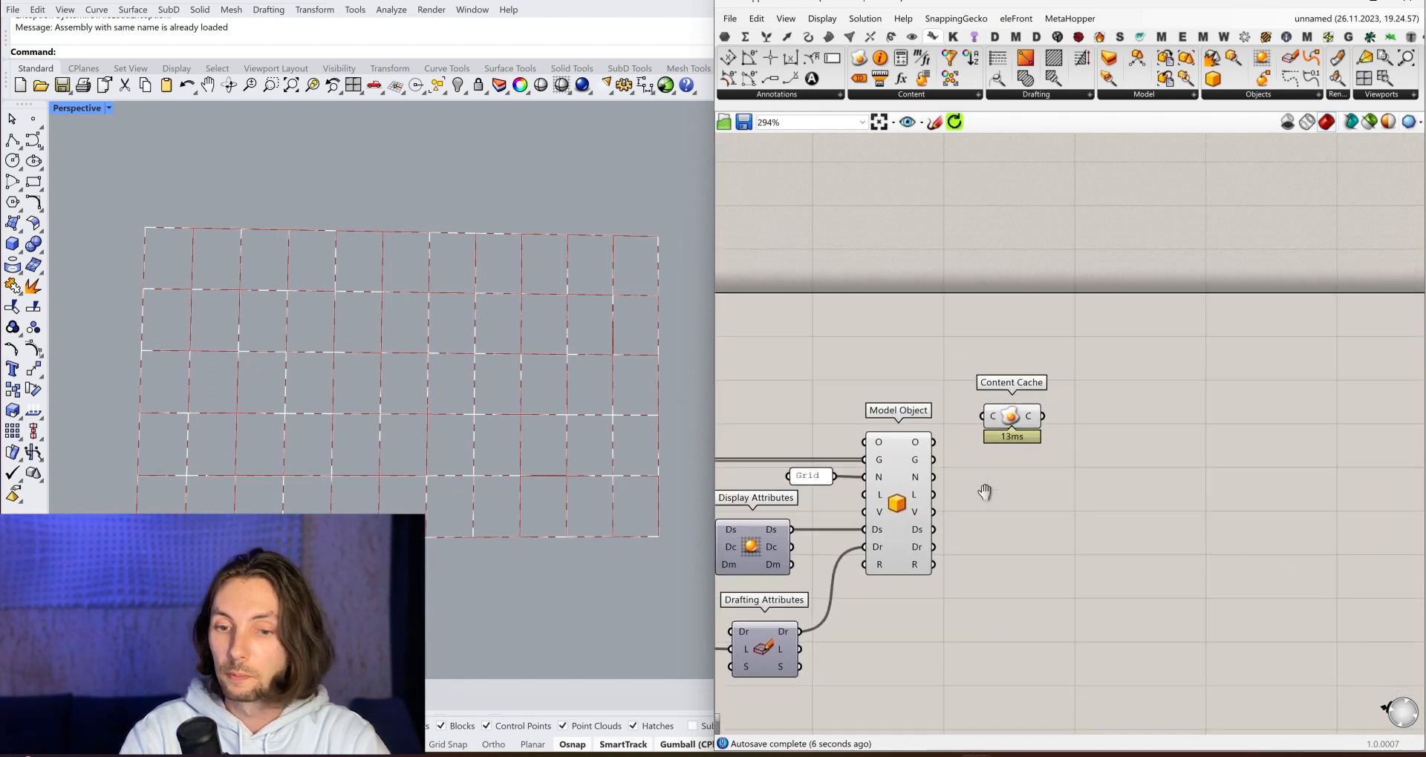
{"action": "left_click_drag", "start_coordinate": [1017, 426], "coordinate": [1292, 490]}
{"action": "left_click", "coordinate": [1001, 496]}
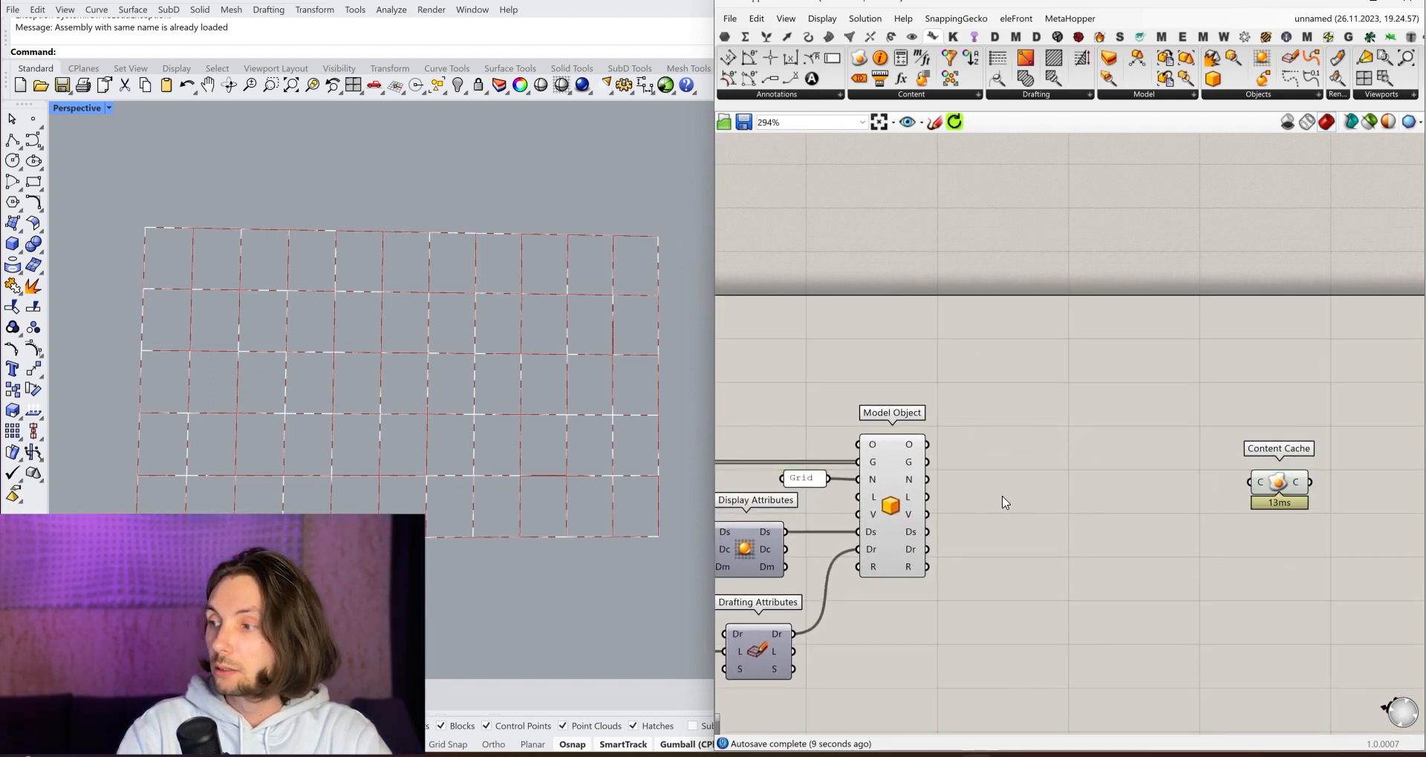
Select Model Object to inspect its grid geometry highlighted in the Rhino viewport.
{"action": "right_click_drag", "start_coordinate": [1079, 500], "coordinate": [1164, 475]}
{"action": "left_click_drag", "start_coordinate": [1002, 473], "coordinate": [999, 472]}
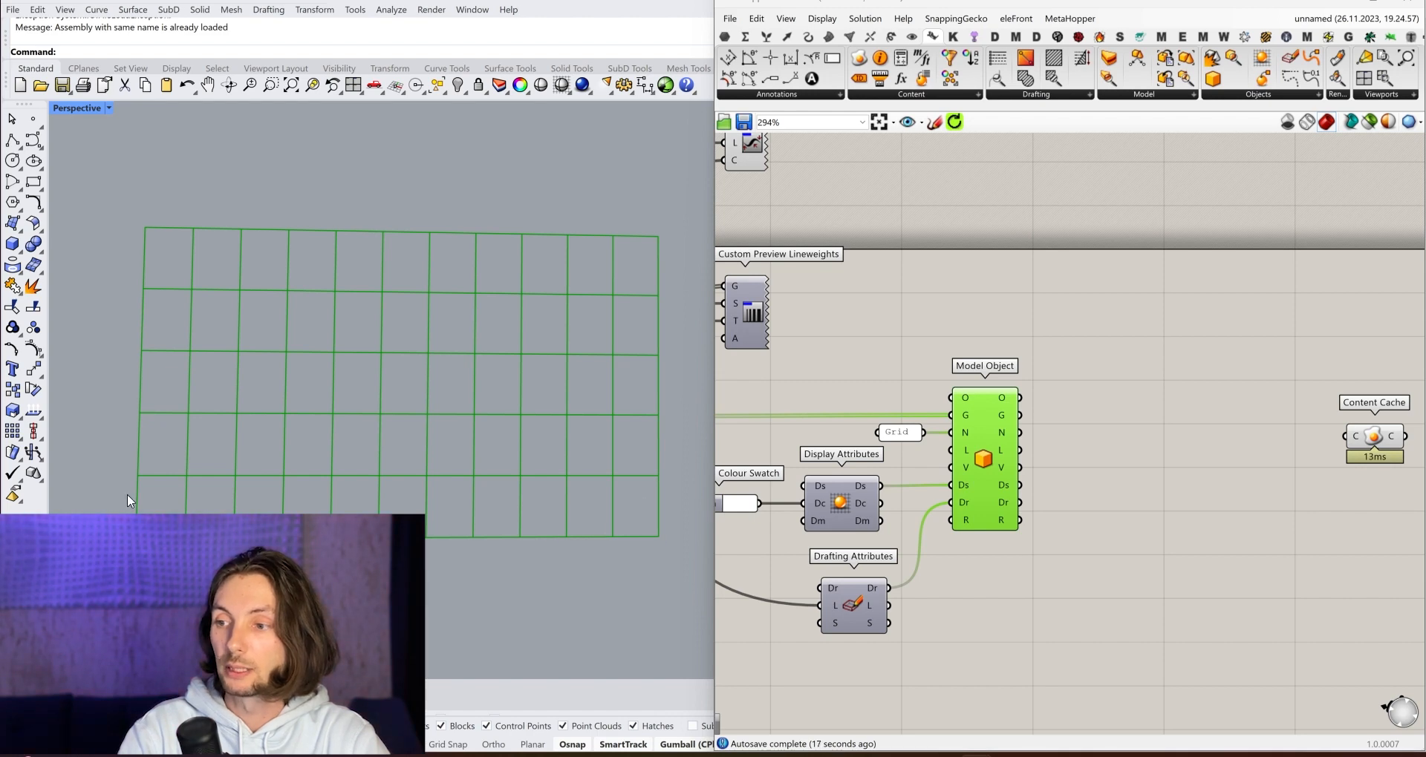
{"action": "left_click", "coordinate": [1197, 450]}
{"action": "left_click_drag", "start_coordinate": [980, 477], "coordinate": [983, 482]}
{"action": "left_click", "coordinate": [1108, 447]}
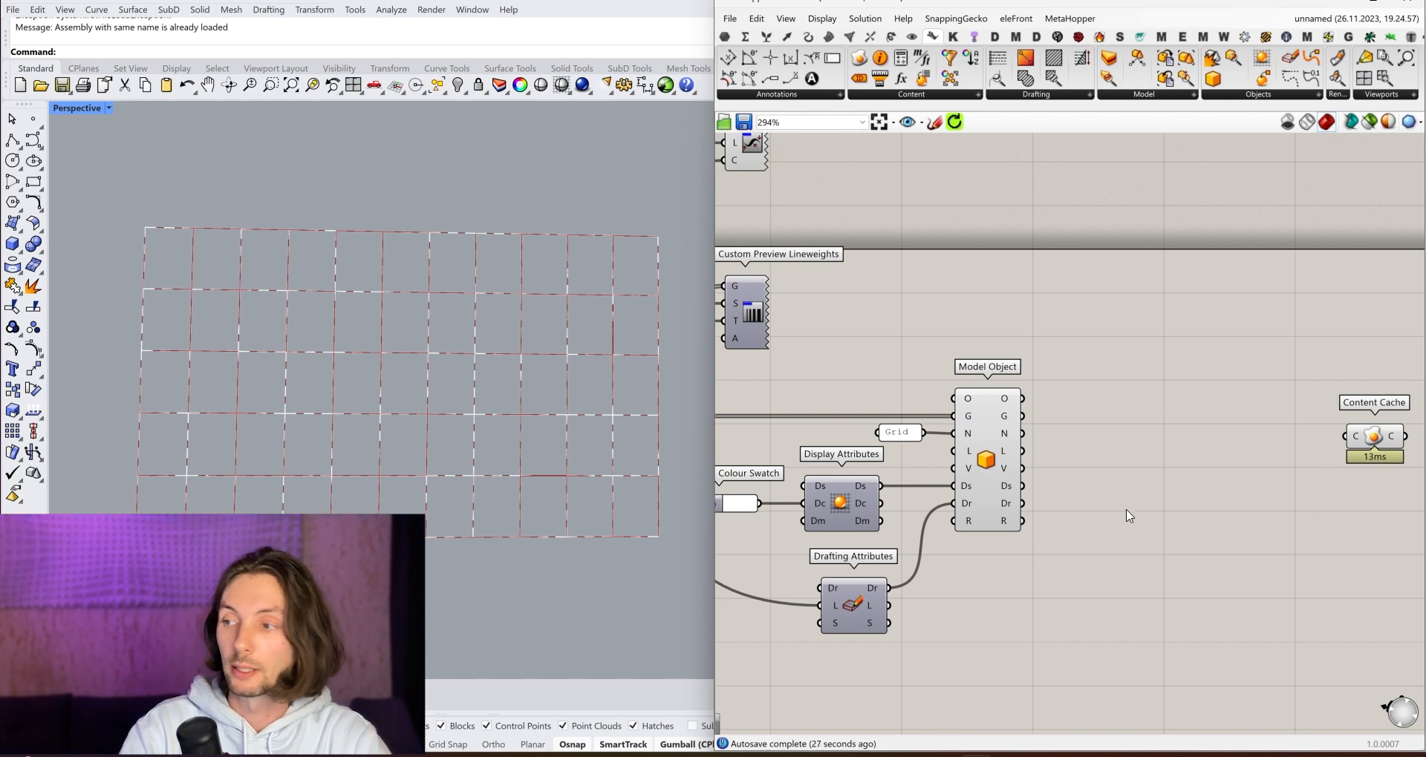
Add a User Text component between Model Object and Content Cache.
{"action": "double_click", "coordinate": [1154, 484]}
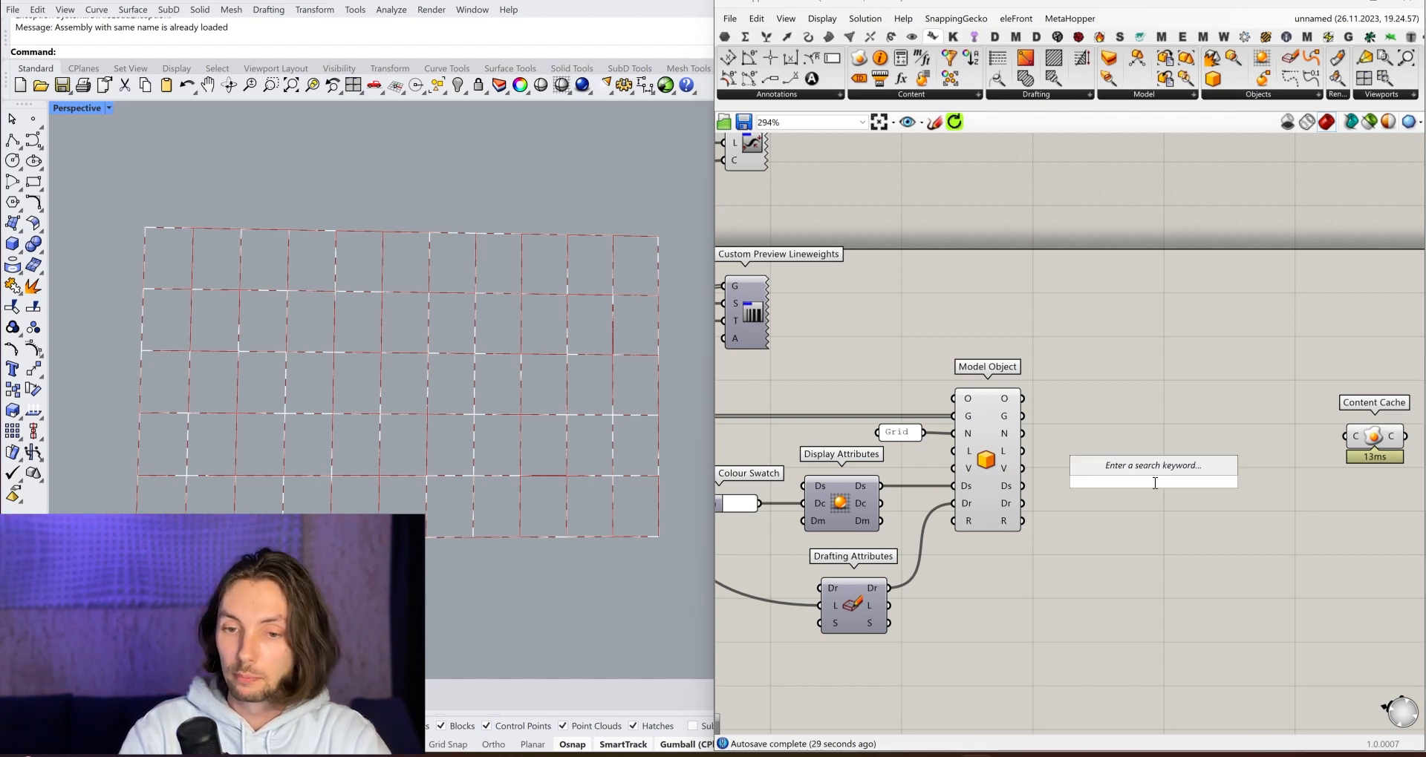
{"action": "type", "text": "user"}
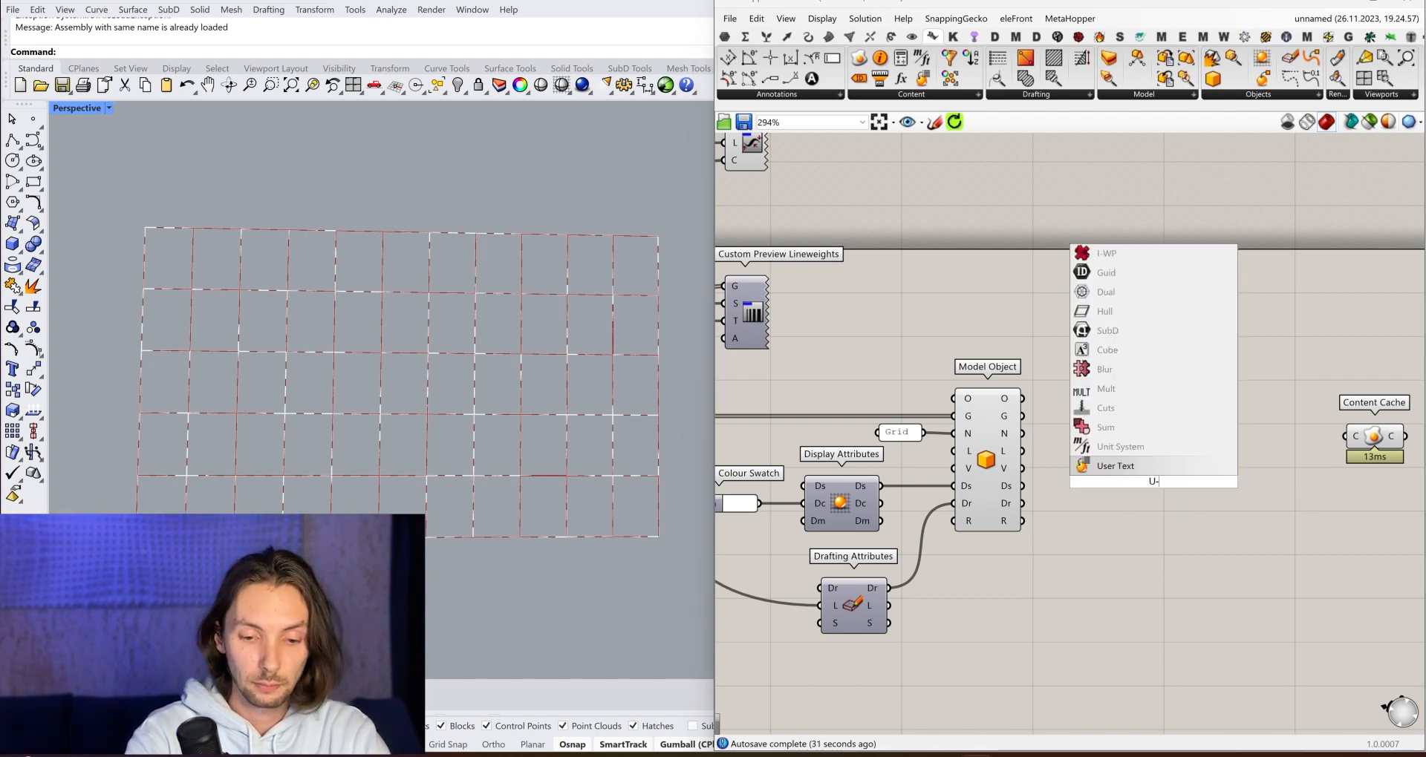
{"action": "key", "text": "Return"}
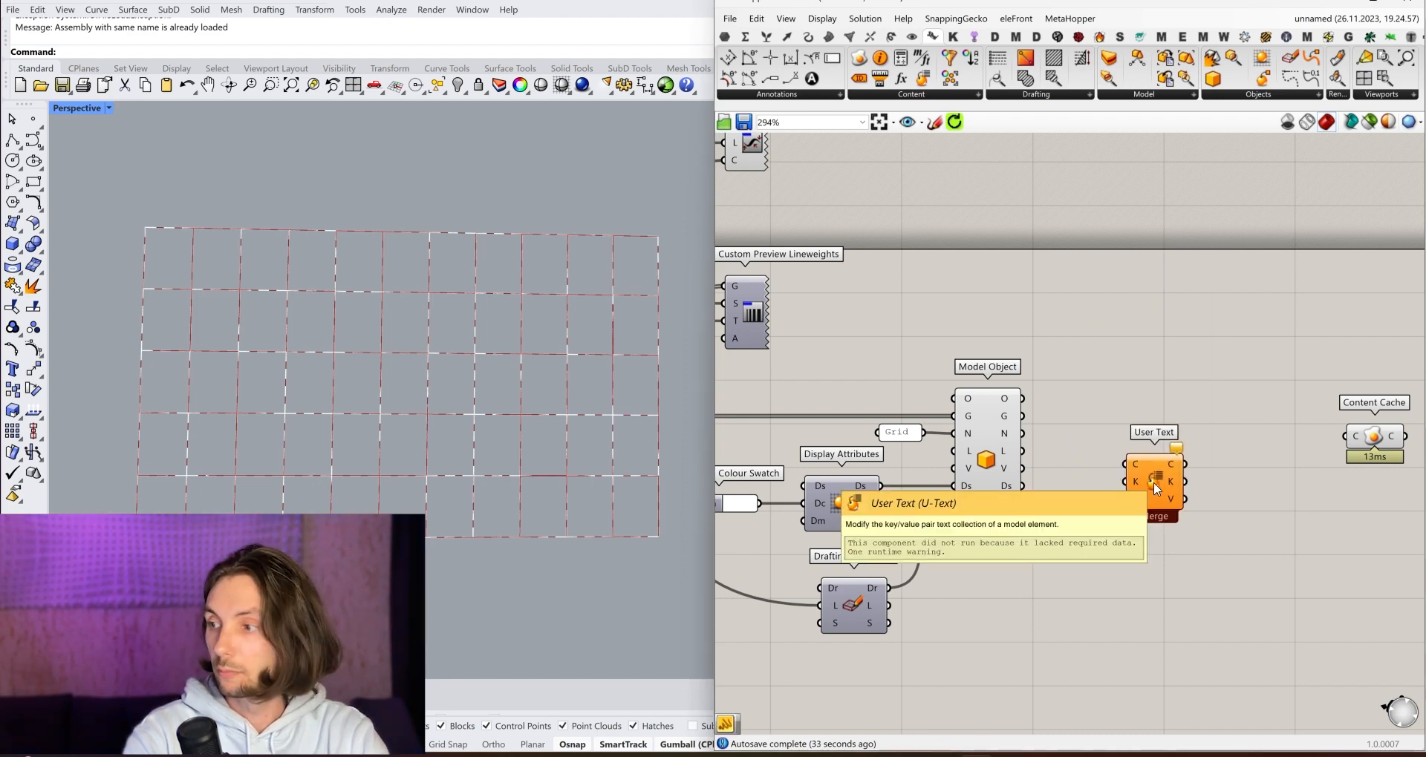
{"action": "left_click_drag", "start_coordinate": [1154, 483], "coordinate": [1176, 461]}
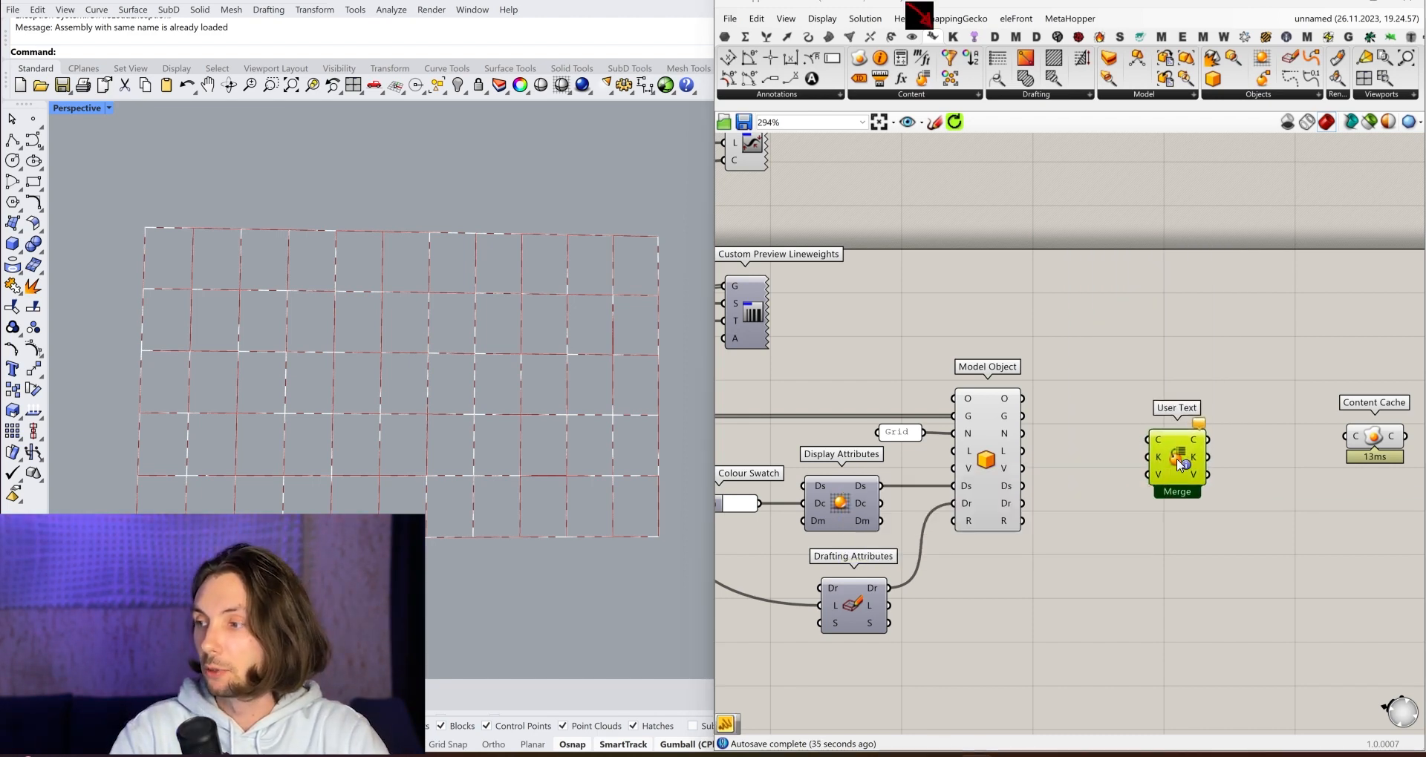
Reposition User Text and connect Model Object's object output to its content input.
{"action": "left_click", "coordinate": [912, 94]}
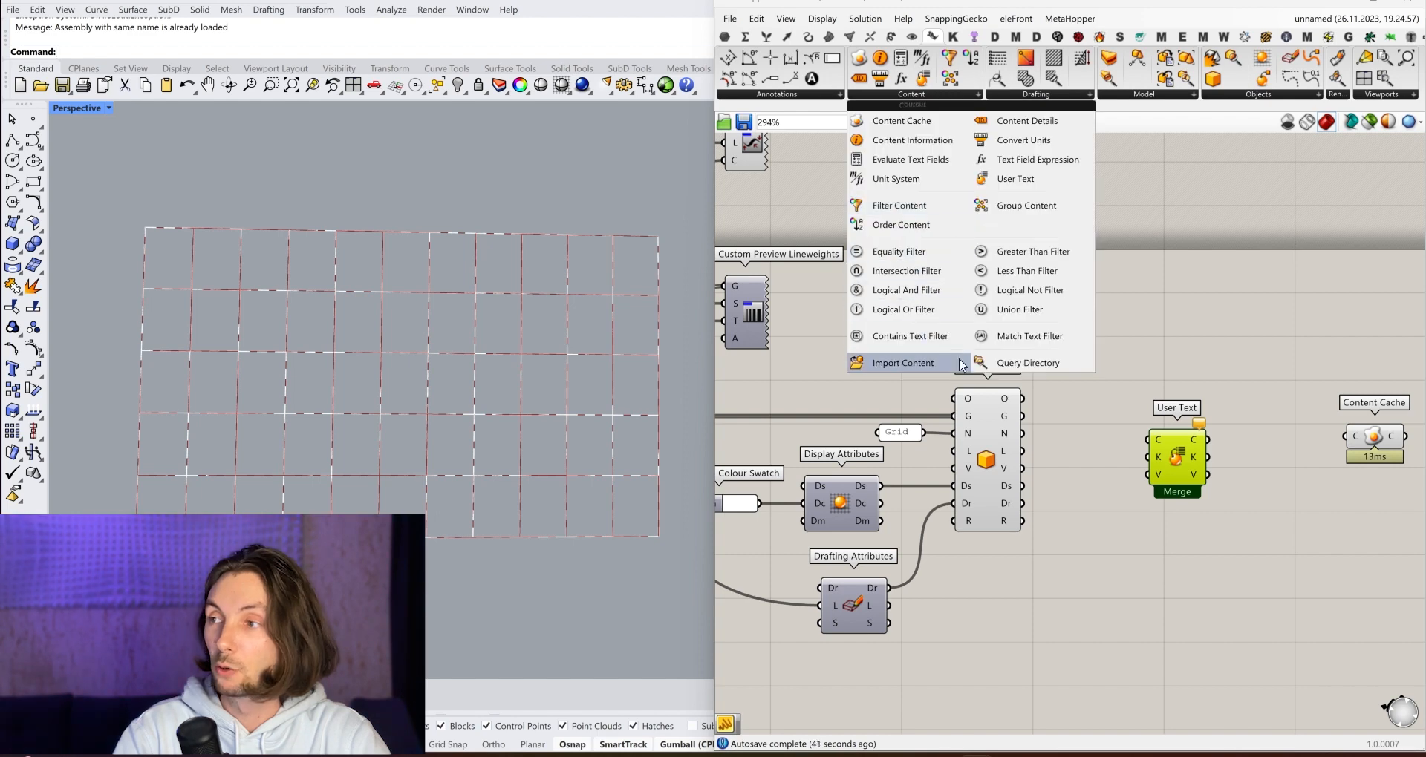
{"action": "left_click", "coordinate": [1249, 348]}
{"action": "left_click_drag", "start_coordinate": [1178, 458], "coordinate": [1197, 444]}
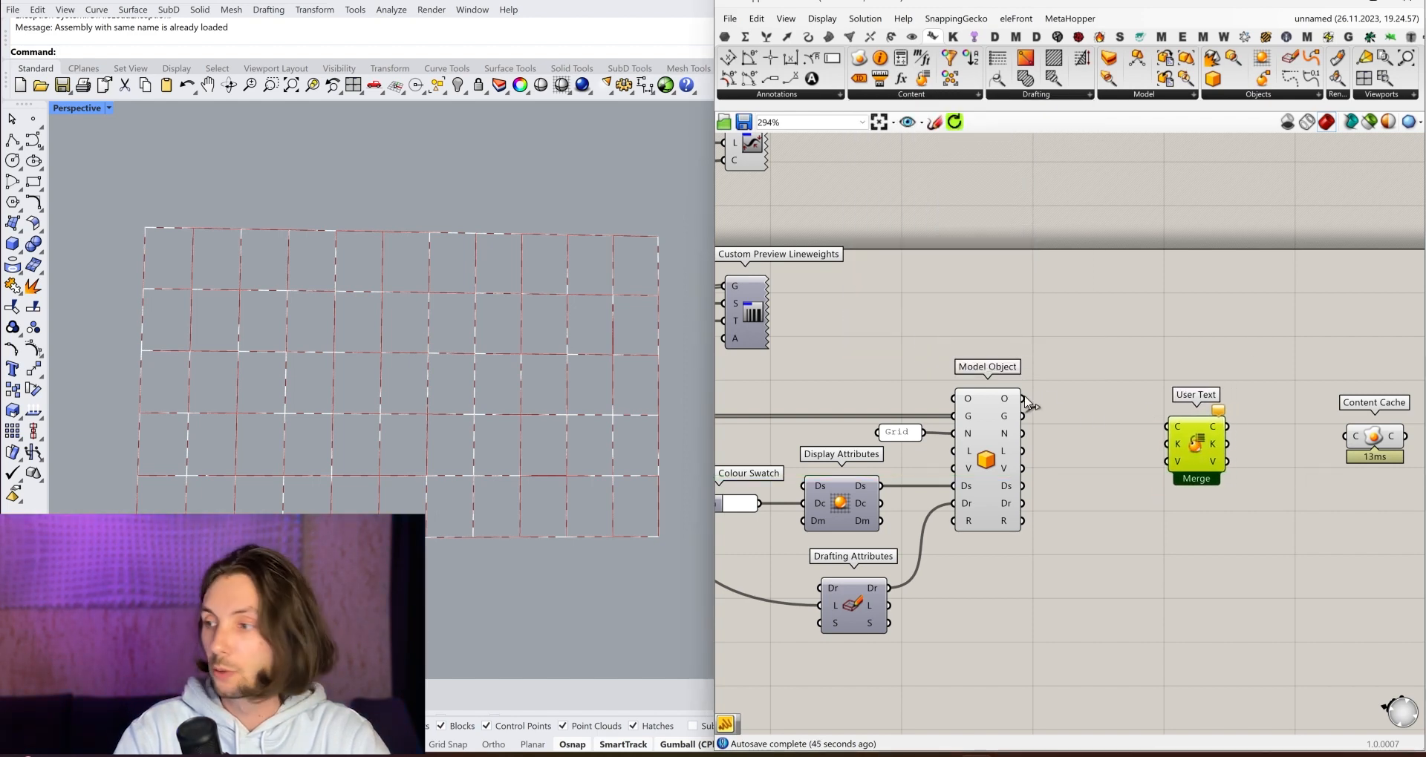
{"action": "left_click_drag", "start_coordinate": [1022, 399], "coordinate": [1210, 410]}
Add Series and List Length components, feeding Model Object's output into List Length and the list length into Series' count input.
{"action": "mouse_move", "coordinate": [1005, 404]}
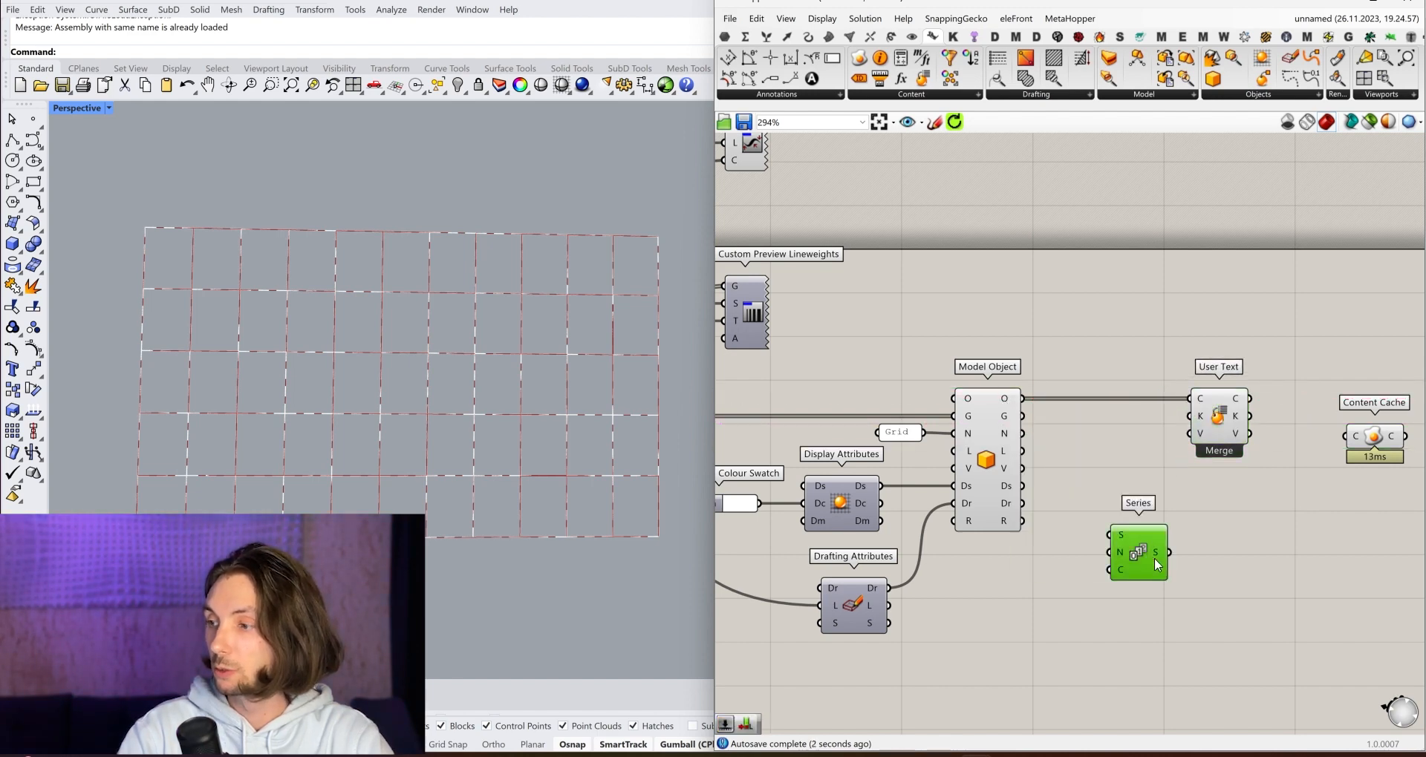
{"action": "left_click_drag", "start_coordinate": [1156, 565], "coordinate": [1204, 590]}
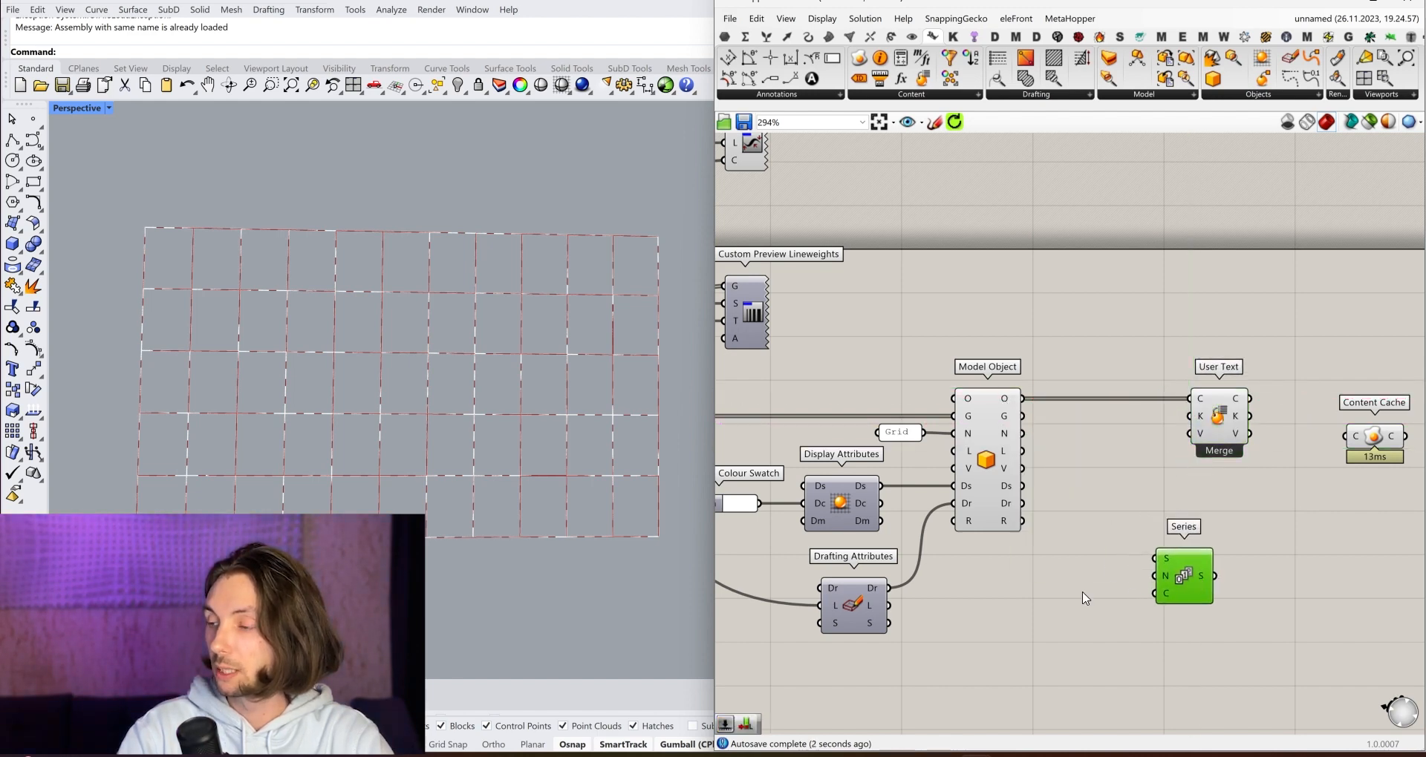
{"action": "double_click", "coordinate": [1077, 592]}
{"action": "type", "text": "lng"}
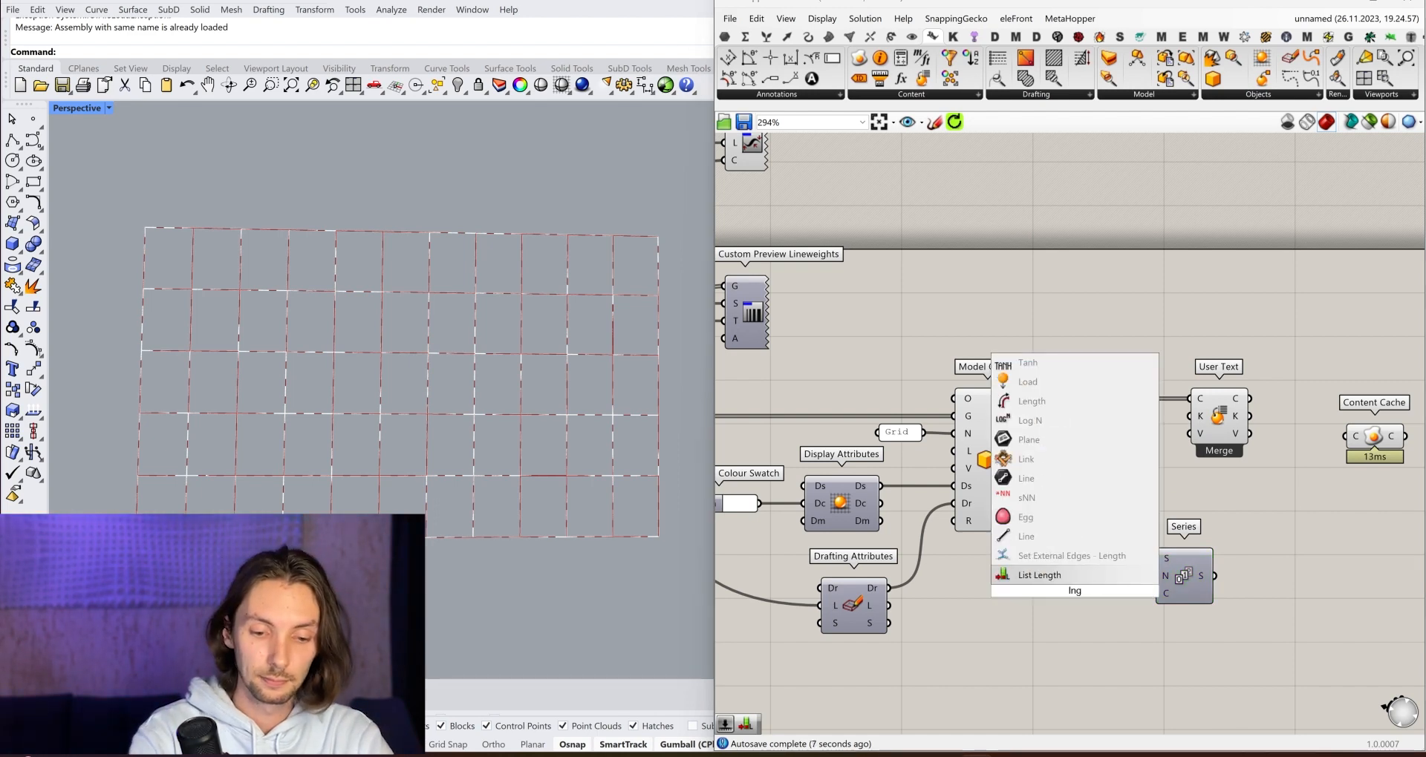
{"action": "left_click", "coordinate": [1040, 574]}
{"action": "left_click_drag", "start_coordinate": [1022, 399], "coordinate": [1175, 594]}
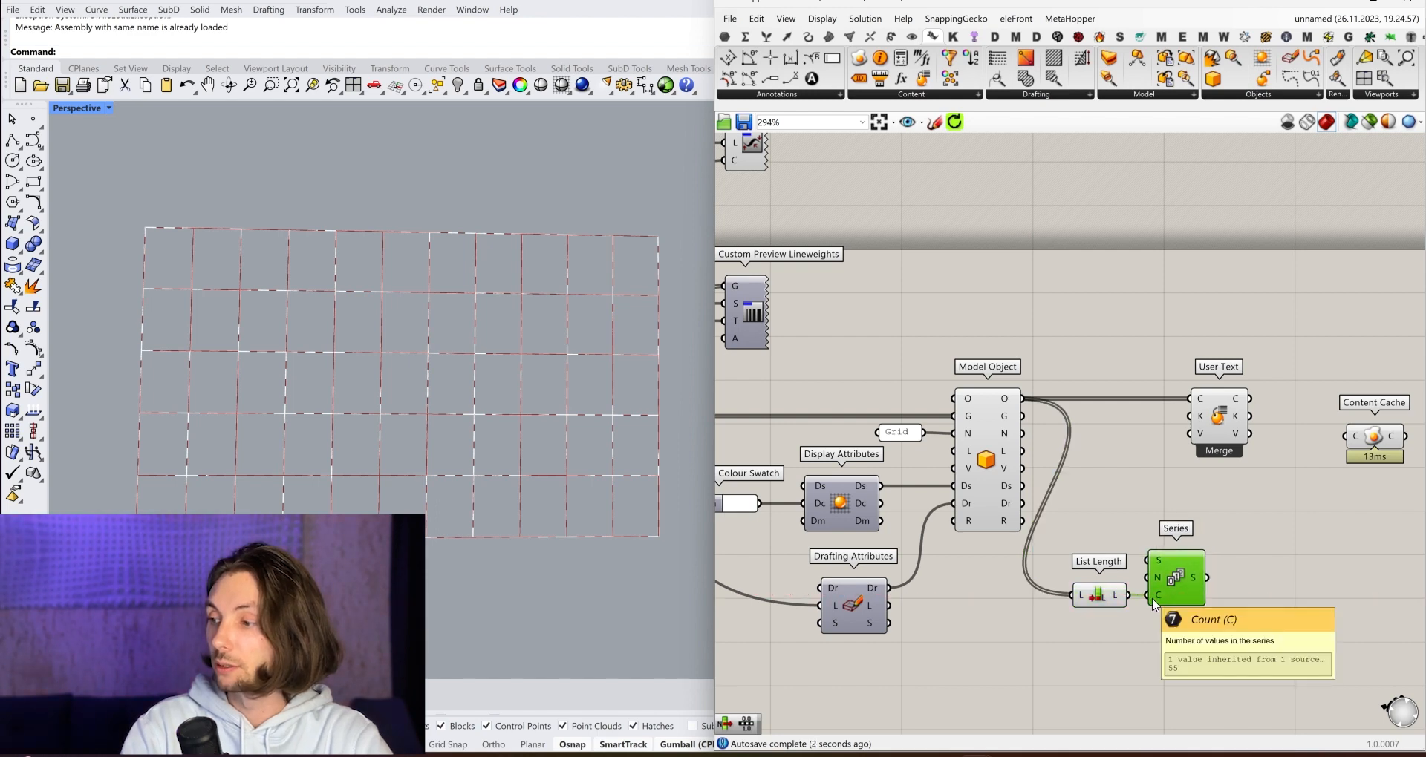
Shift User Text slightly away from Model Object and connect Series' output to its values input.
{"action": "left_click_drag", "start_coordinate": [1219, 418], "coordinate": [1241, 417]}
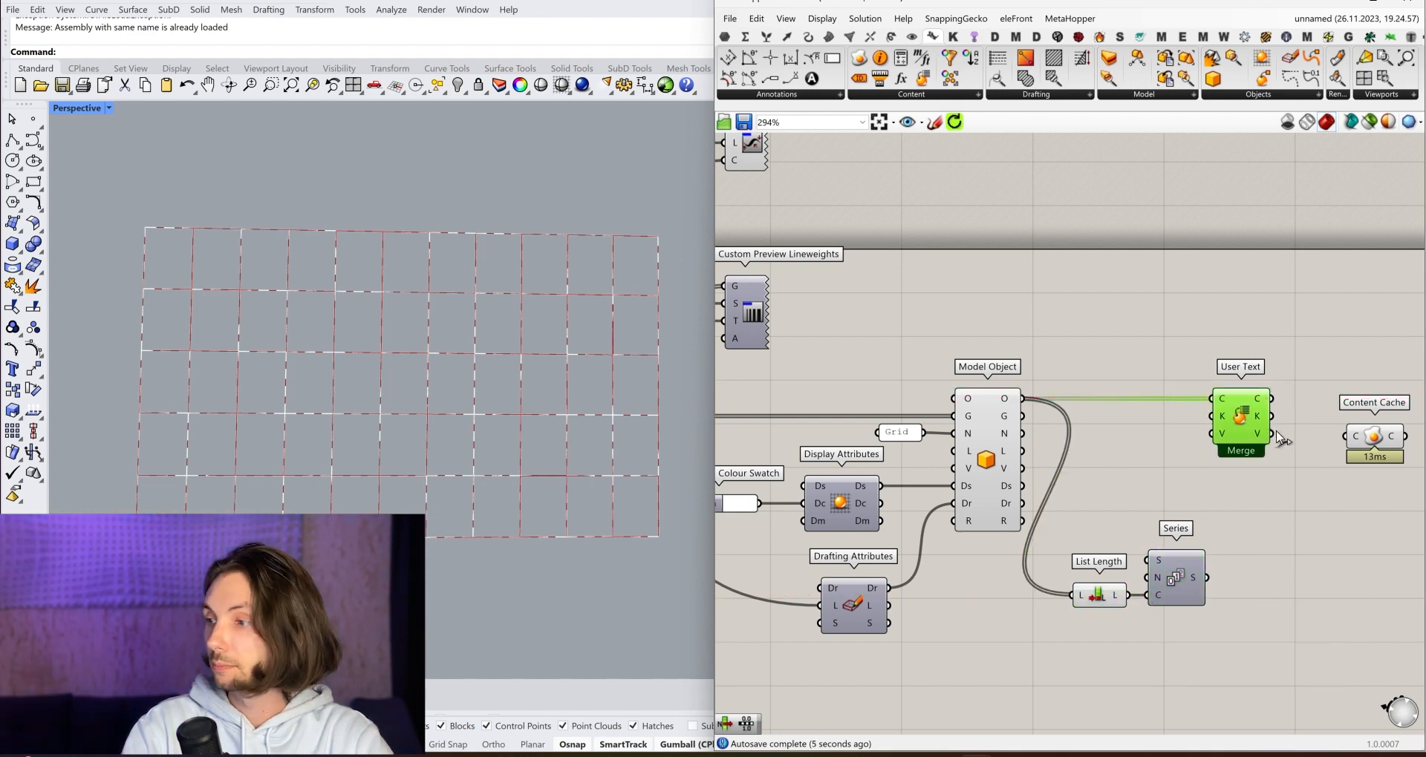
{"action": "scroll", "coordinate": [1282, 438], "scroll_direction": "up", "scroll_amount": 2}
{"action": "left_click_drag", "start_coordinate": [1086, 640], "coordinate": [1087, 468]}
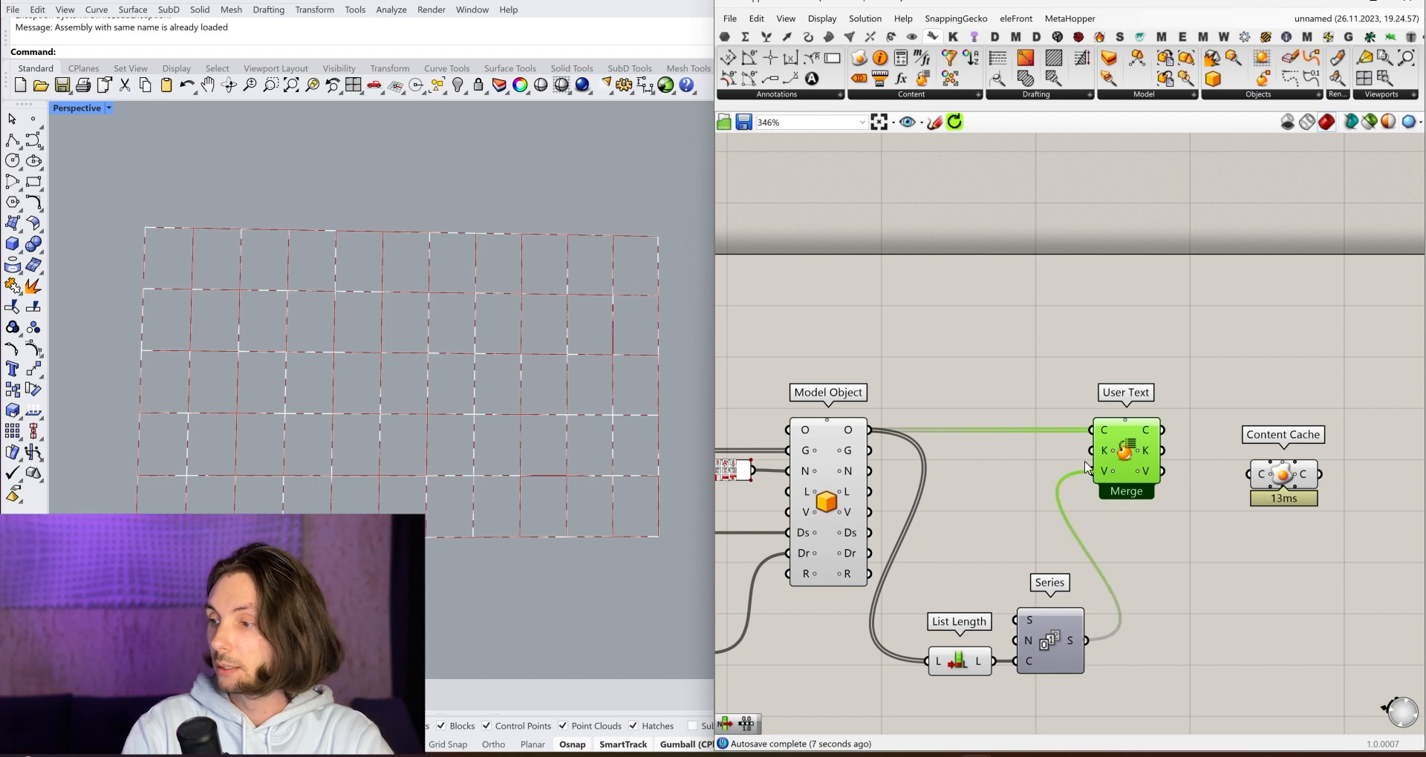
{"action": "left_click", "coordinate": [1158, 603]}
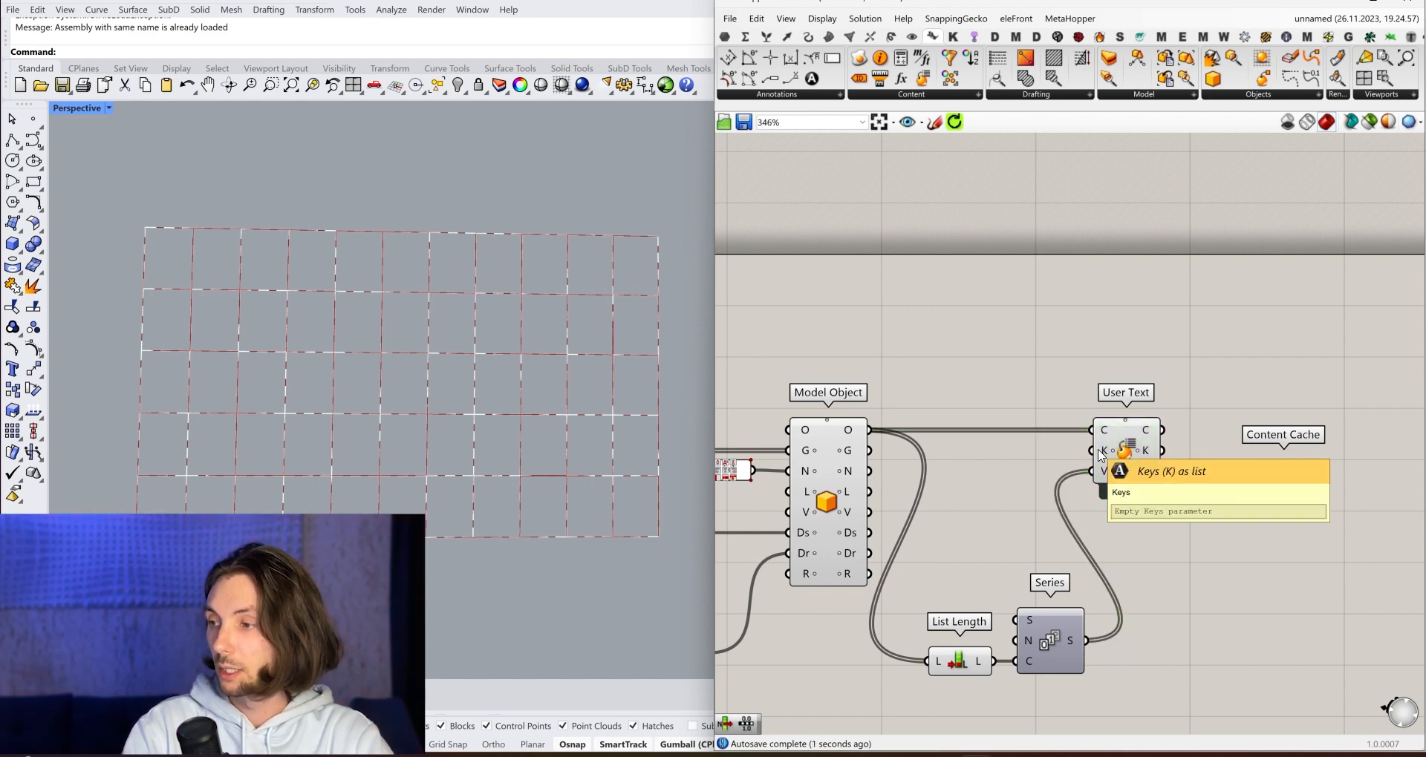
Add a panel containing "index" and connect it to User Text's keys input.
{"action": "double_click", "coordinate": [1031, 455]}
{"action": "type", "text": "//"}
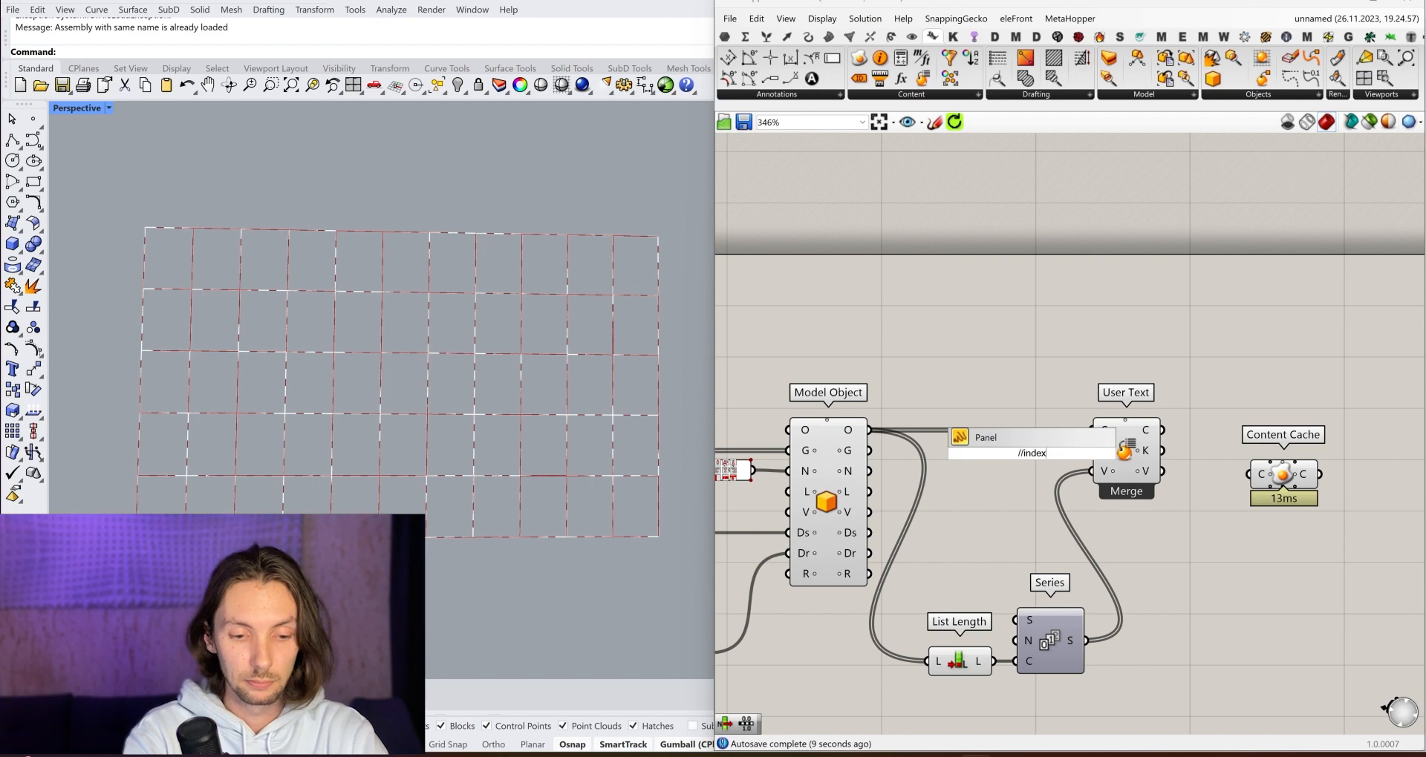
{"action": "type", "text": "index"}
{"action": "key", "text": "Return"}
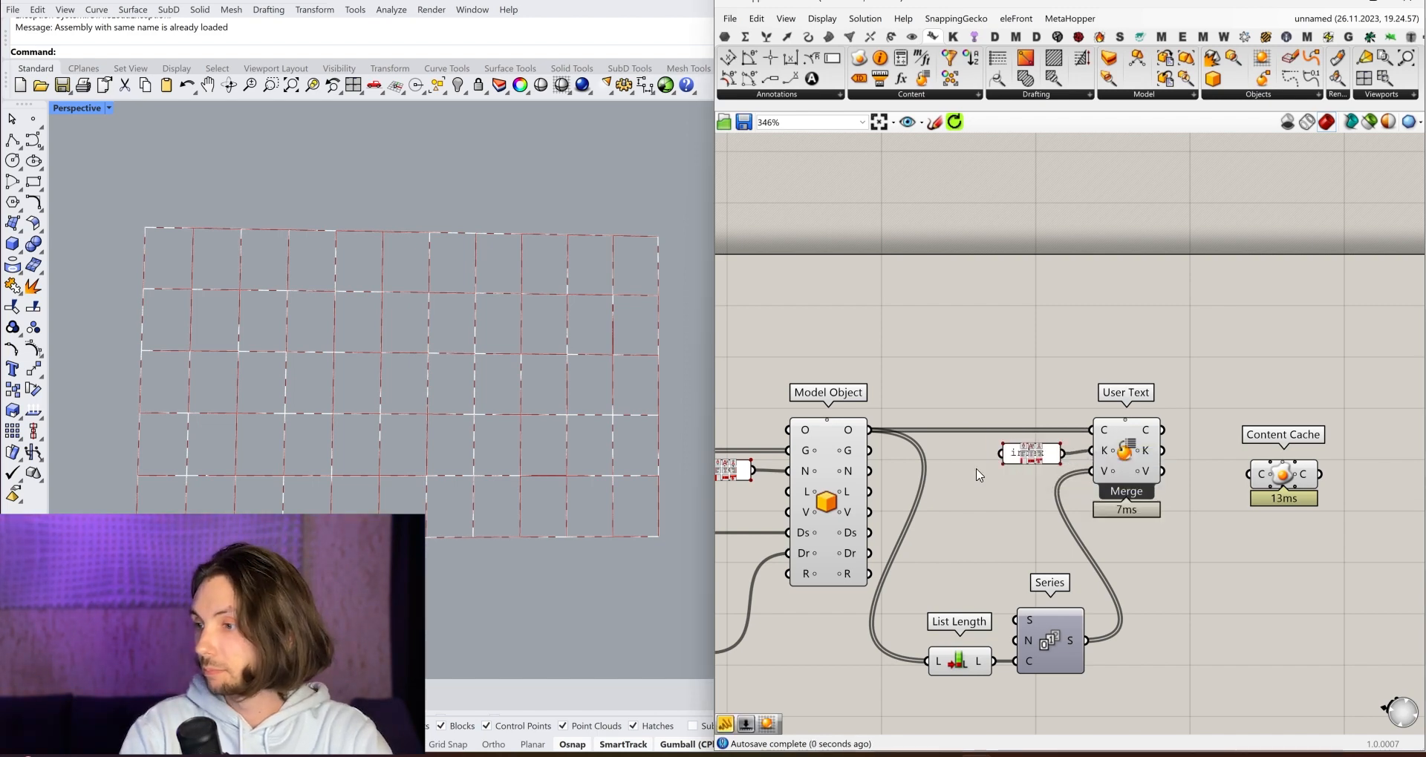
Move User Text closer to Content Cache and place the index panel directly beside its keys input.
{"action": "scroll", "coordinate": [978, 475], "scroll_direction": "down", "scroll_amount": 2}
{"action": "left_click", "coordinate": [1036, 449]}
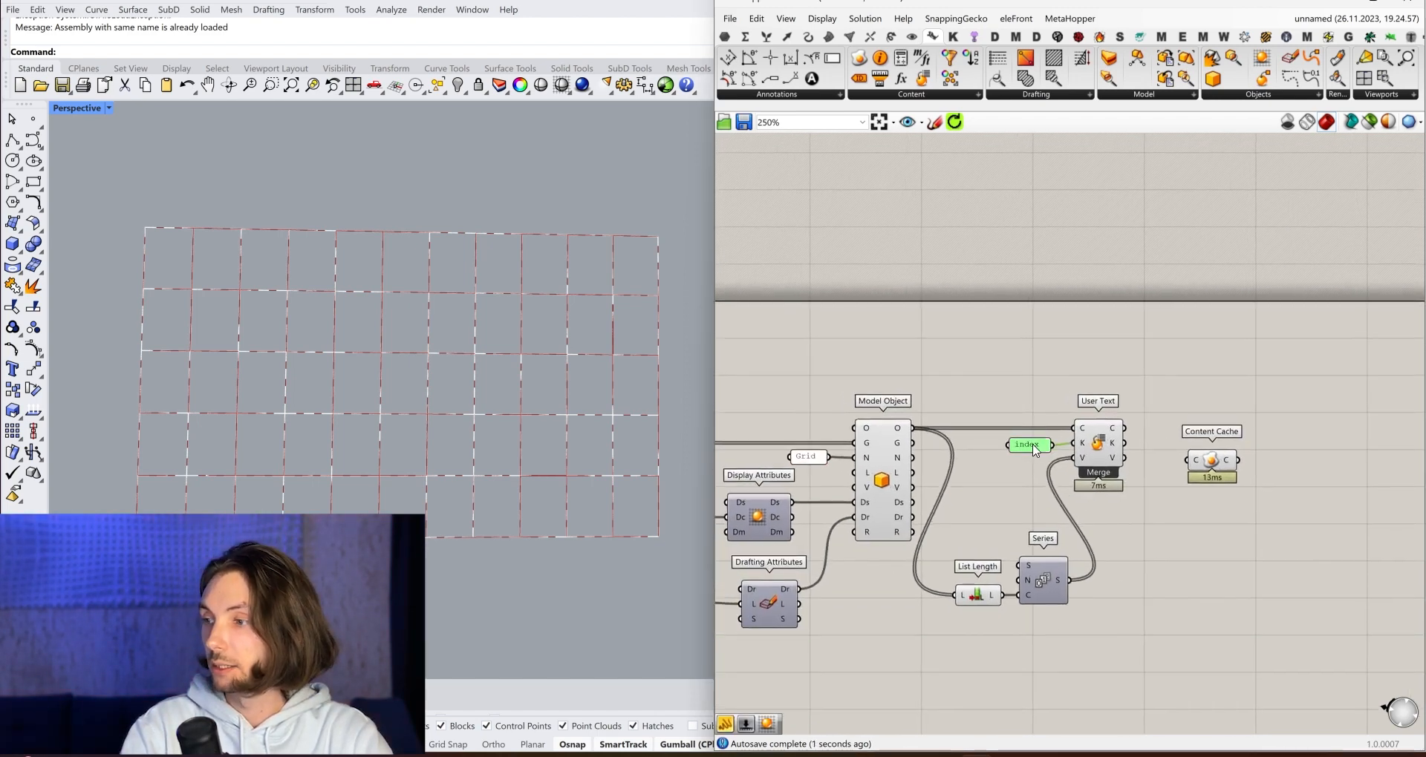
{"action": "left_click_drag", "start_coordinate": [1036, 449], "coordinate": [1140, 446]}
{"action": "left_click_drag", "start_coordinate": [1037, 448], "coordinate": [1072, 443]}
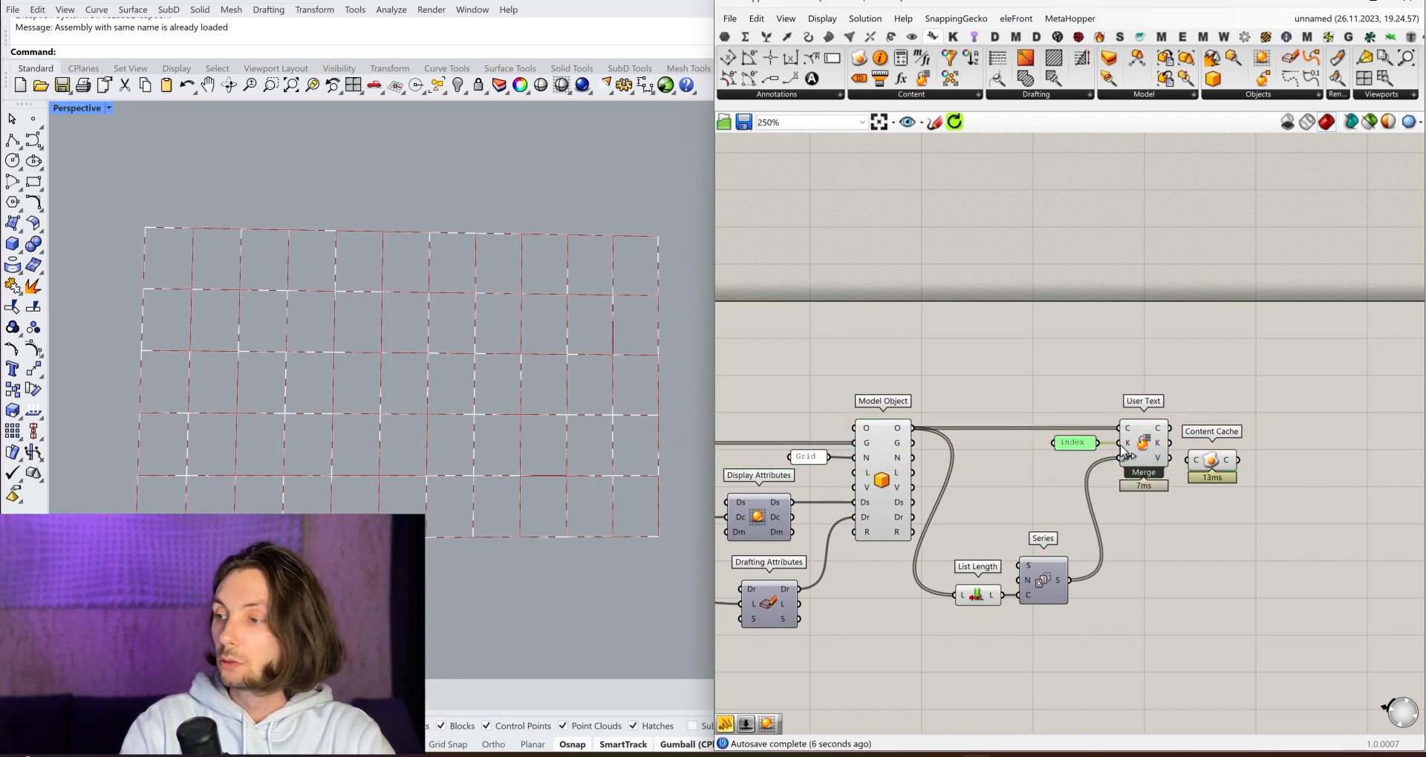
Graft the content and values inputs of User Text.
{"action": "right_click", "coordinate": [1125, 428]}
{"action": "left_click", "coordinate": [1160, 541]}
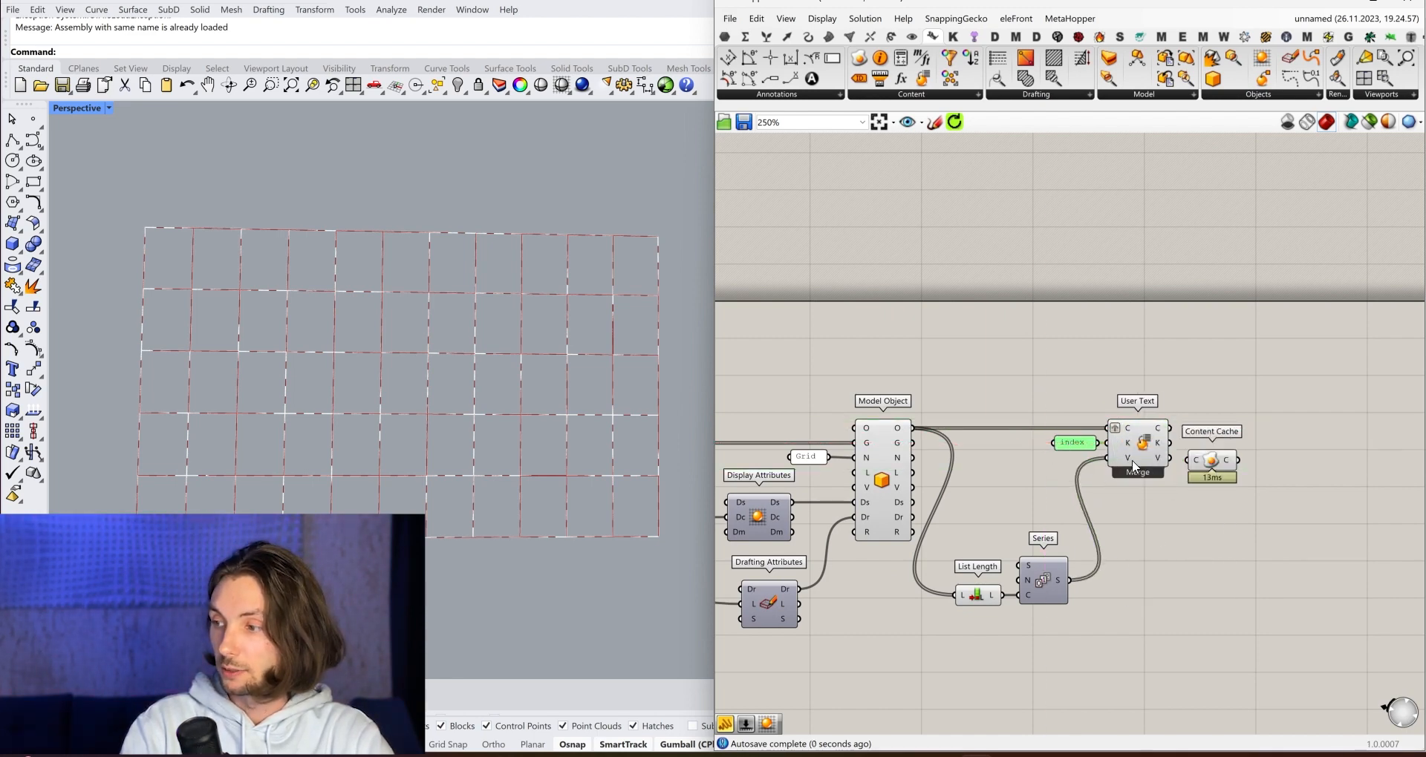
{"action": "right_click", "coordinate": [1134, 466]}
{"action": "left_click", "coordinate": [1159, 572]}
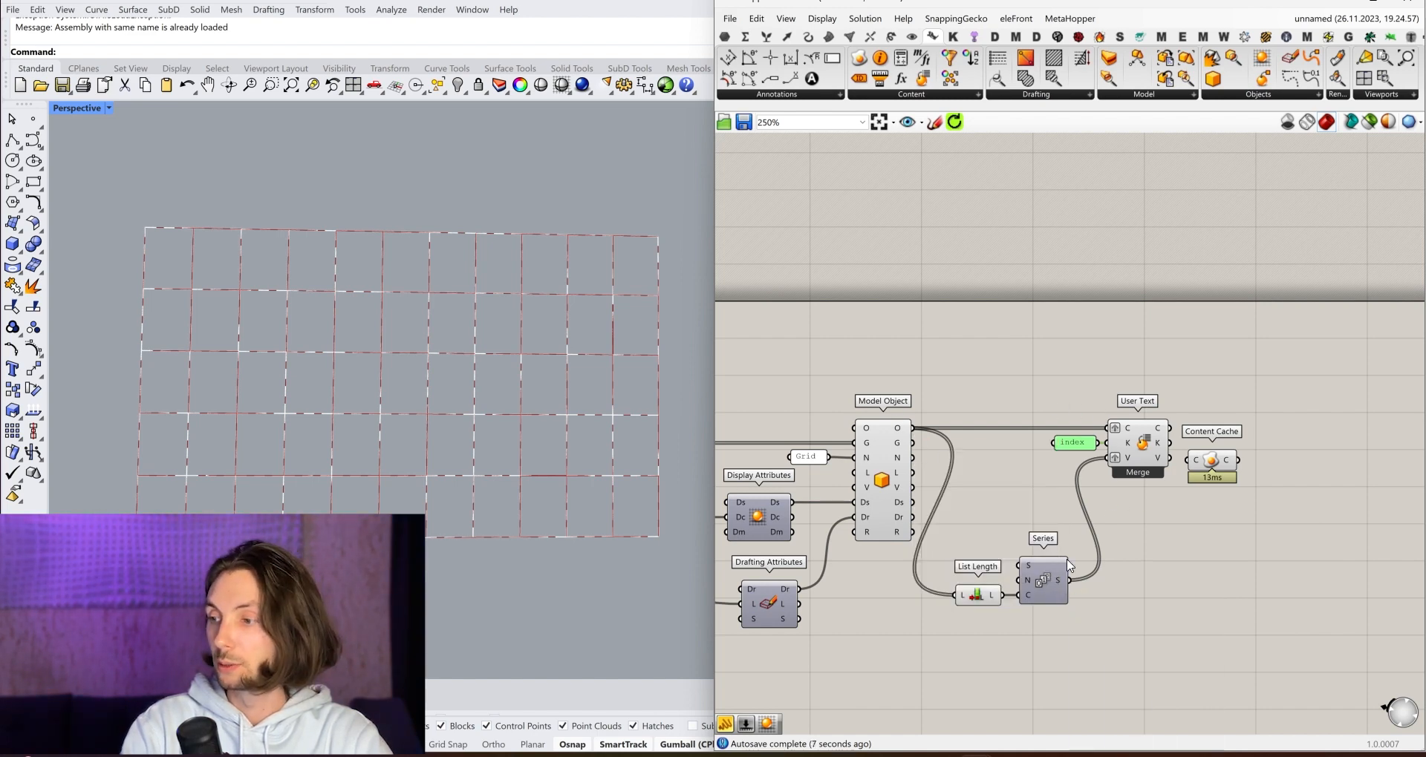
Space Content Cache away from User Text and connect User Text's content output to its content input.
{"action": "right_click_drag", "start_coordinate": [1197, 454], "coordinate": [1114, 449]}
{"action": "left_click_drag", "start_coordinate": [1127, 468], "coordinate": [1255, 440]}
{"action": "left_click", "coordinate": [1149, 572]}
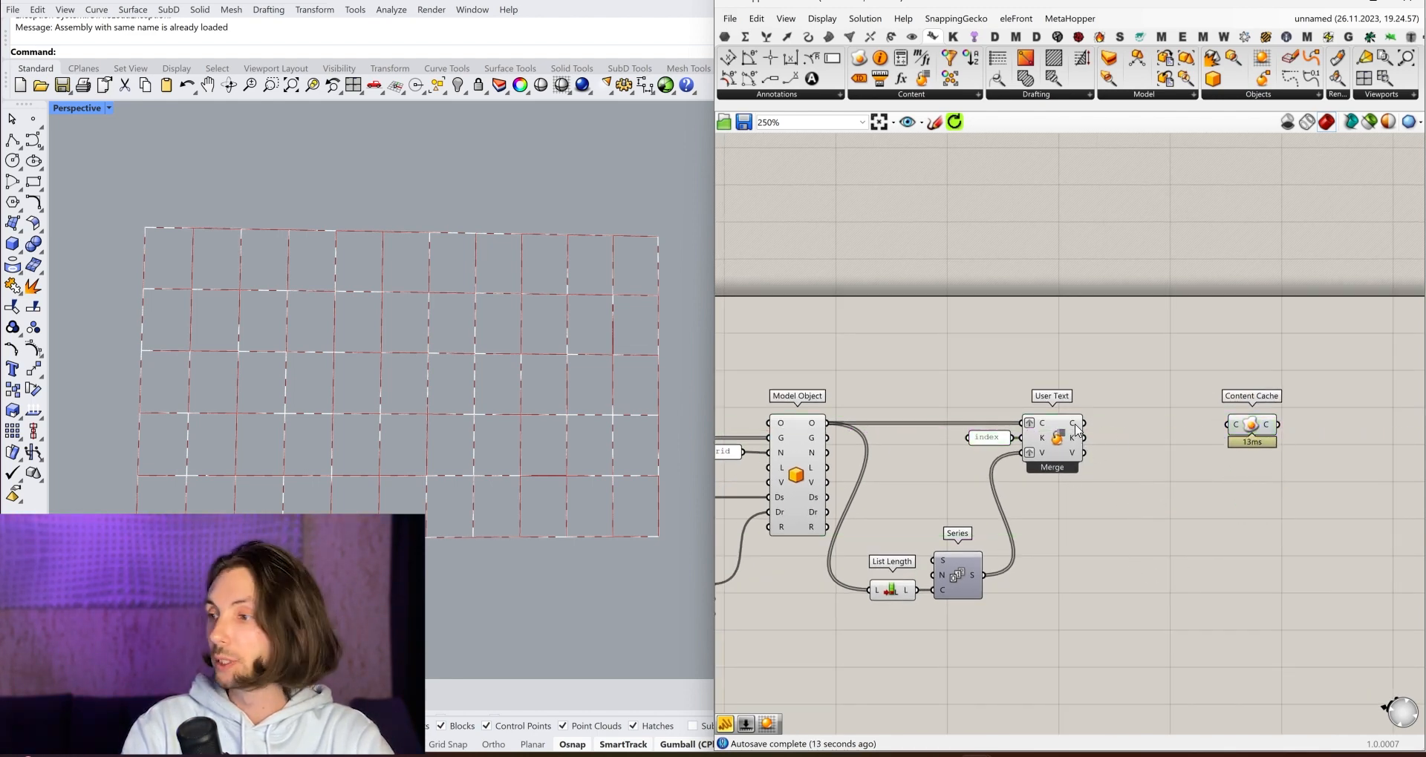
{"action": "left_click_drag", "start_coordinate": [1081, 424], "coordinate": [1229, 426]}
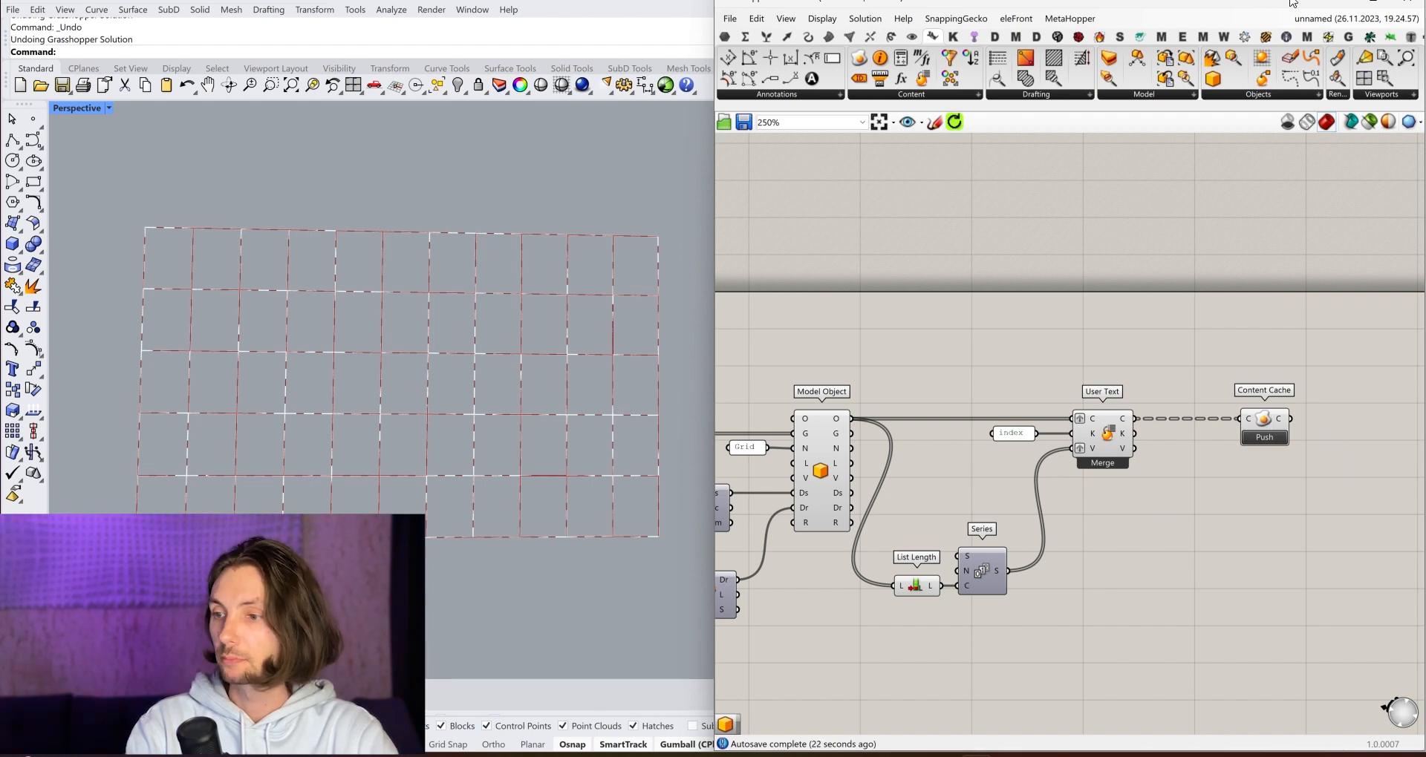
Push the grid content from the Content Cache component into the Rhino model.
{"action": "left_click", "coordinate": [1267, 440]}
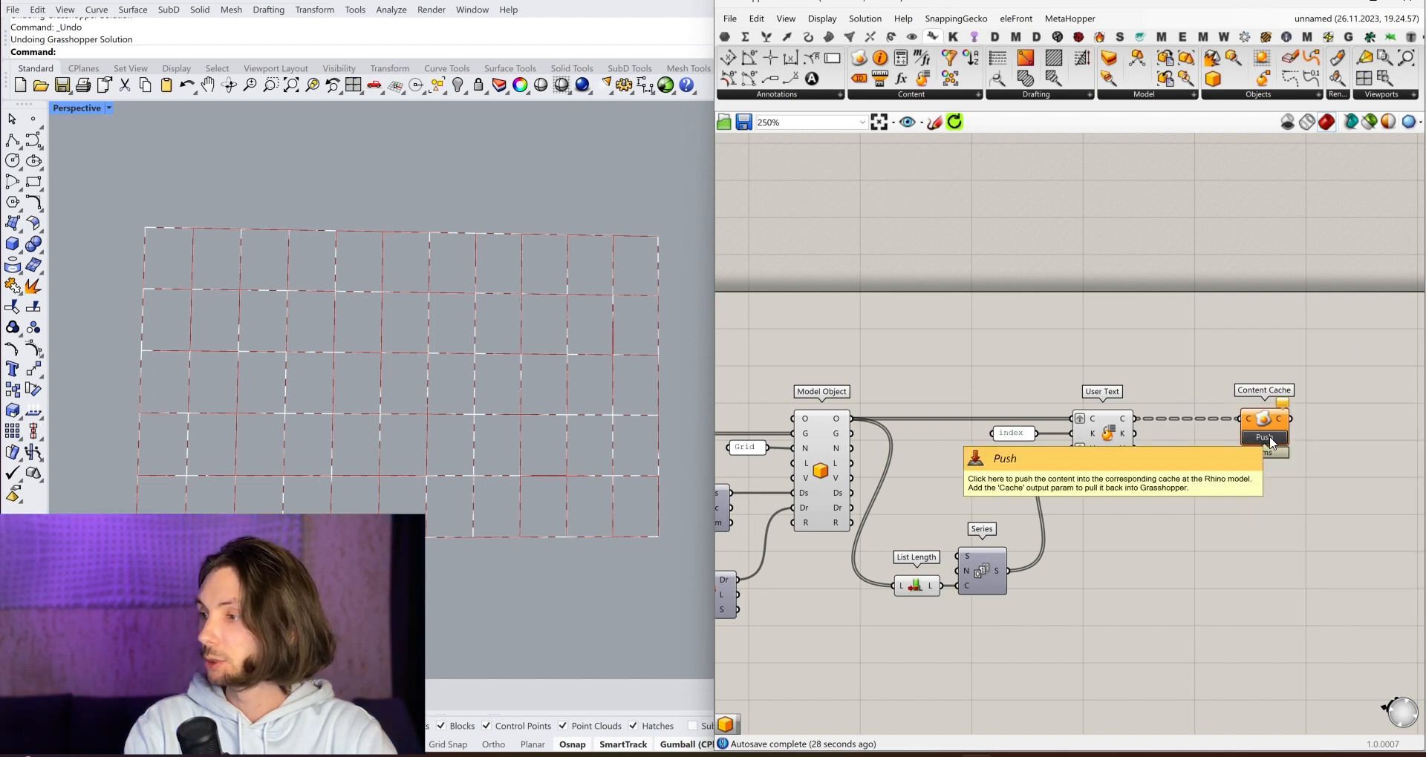
{"action": "left_click", "coordinate": [1267, 440]}
{"action": "mouse_move", "coordinate": [1280, 428]}
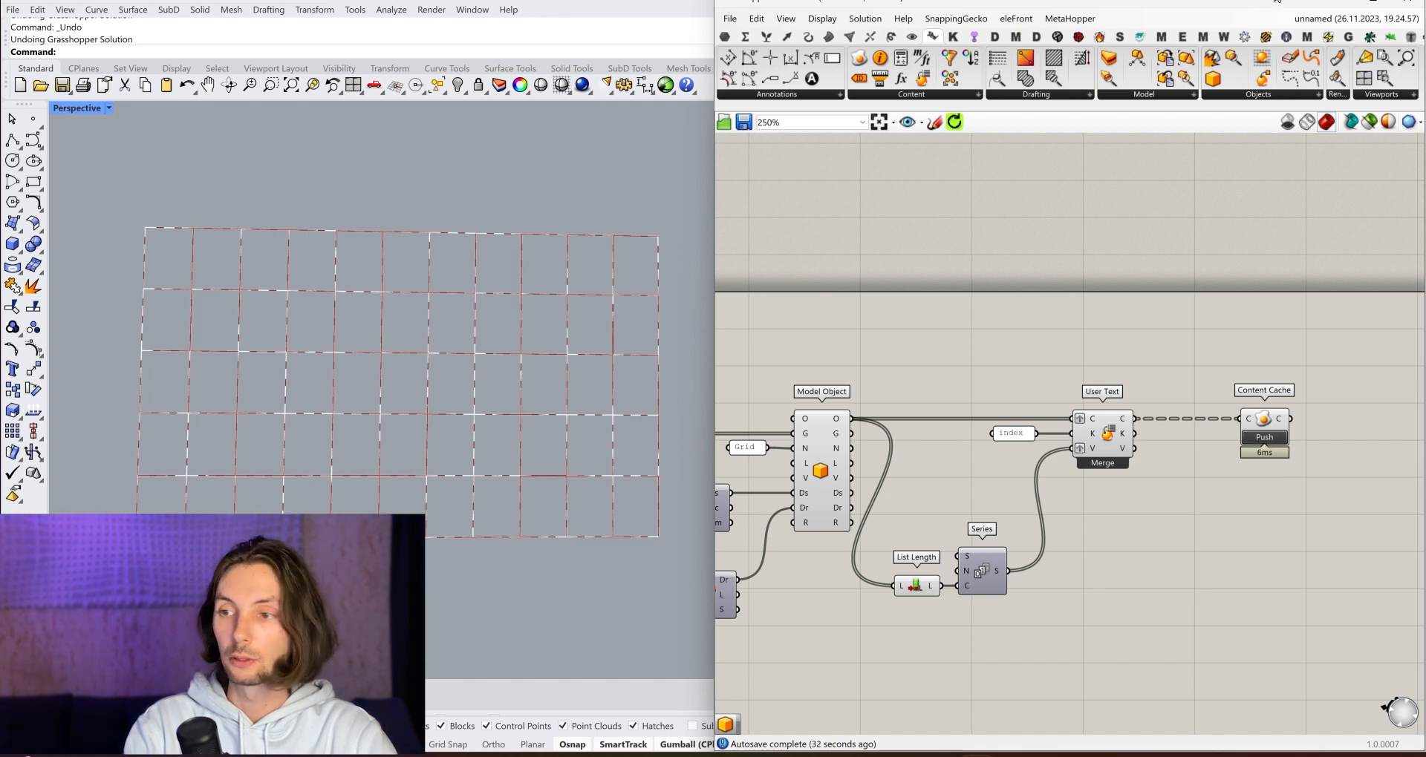
In Rhino, widen the Layers panel and unlock the Grasshopper layer so the baked curves can be selected.
{"action": "left_click", "coordinate": [1340, 3]}
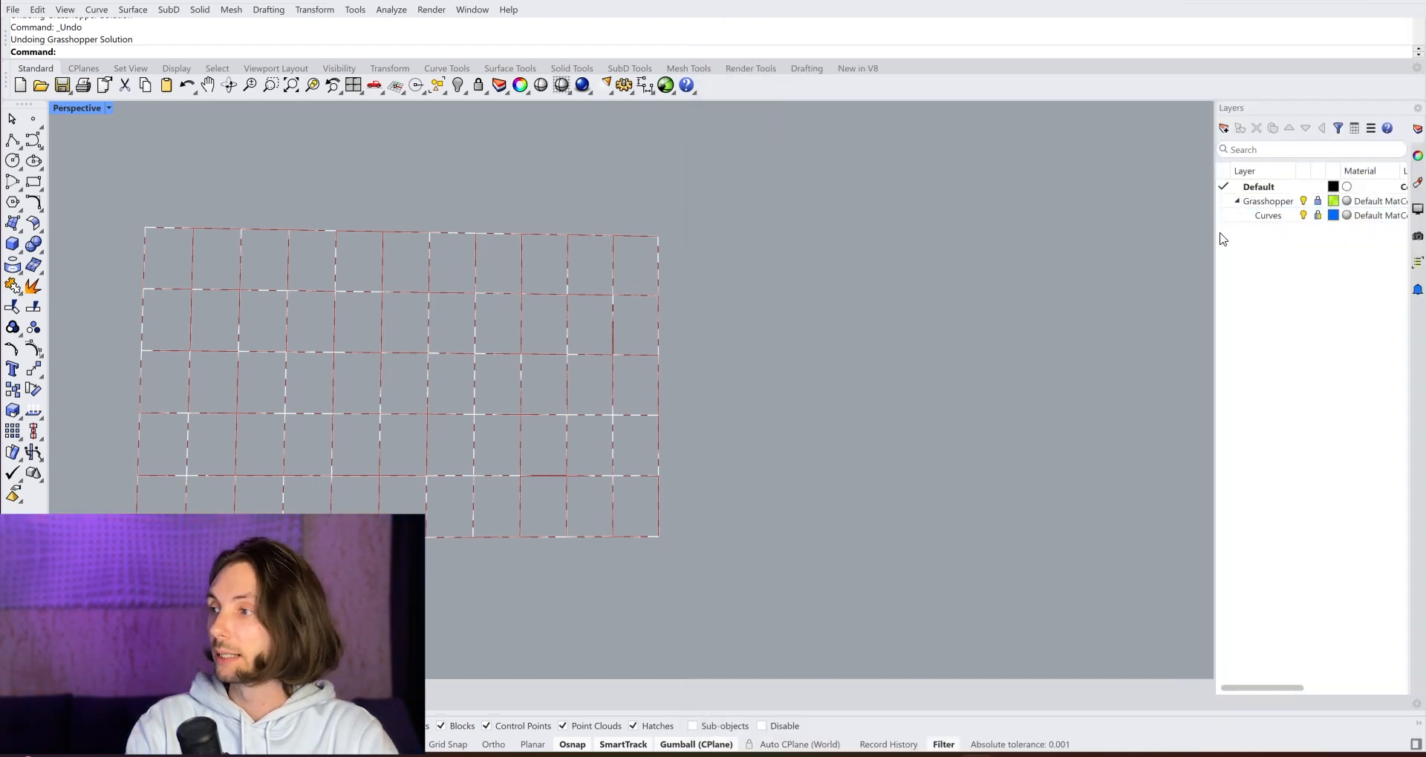
{"action": "left_click_drag", "start_coordinate": [1215, 233], "coordinate": [1090, 227]}
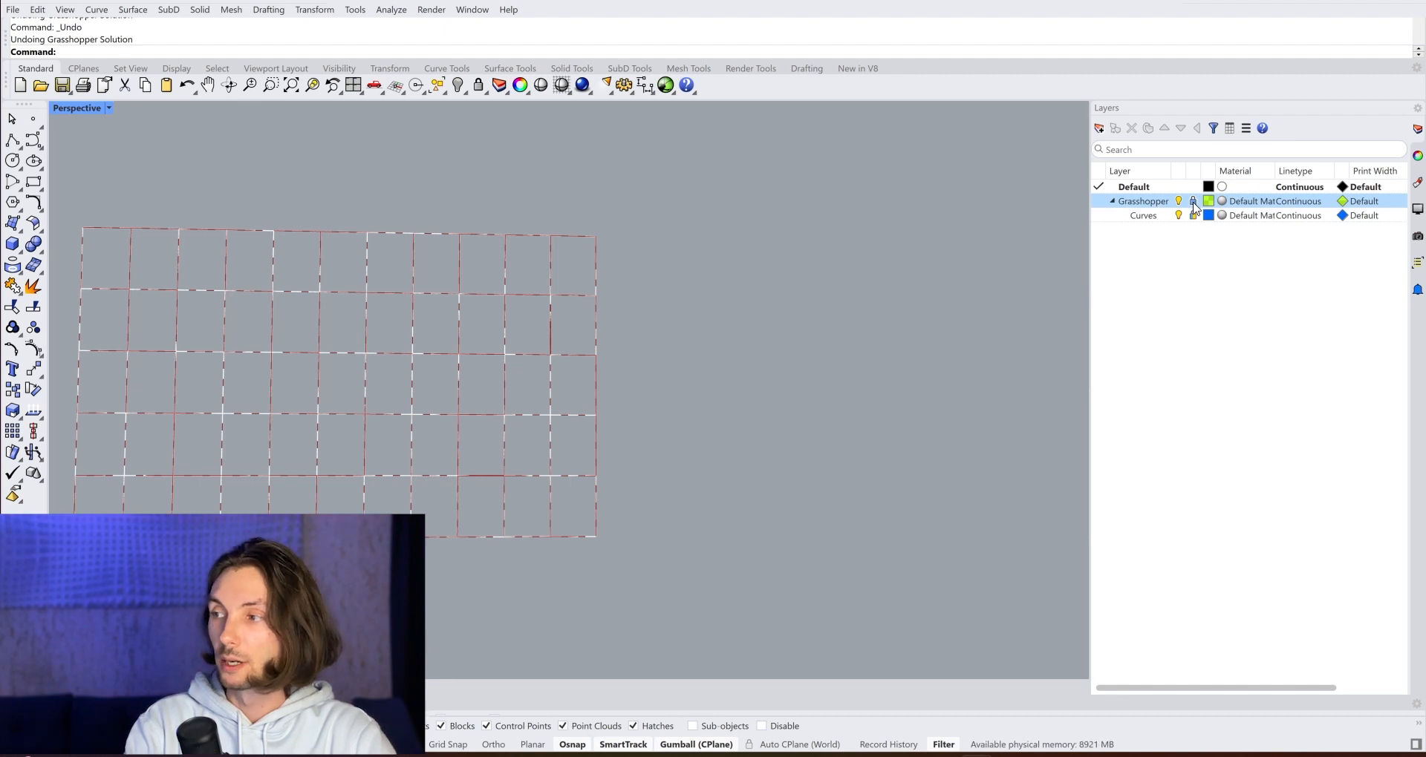
{"action": "left_click_drag", "start_coordinate": [657, 559], "coordinate": [226, 396]}
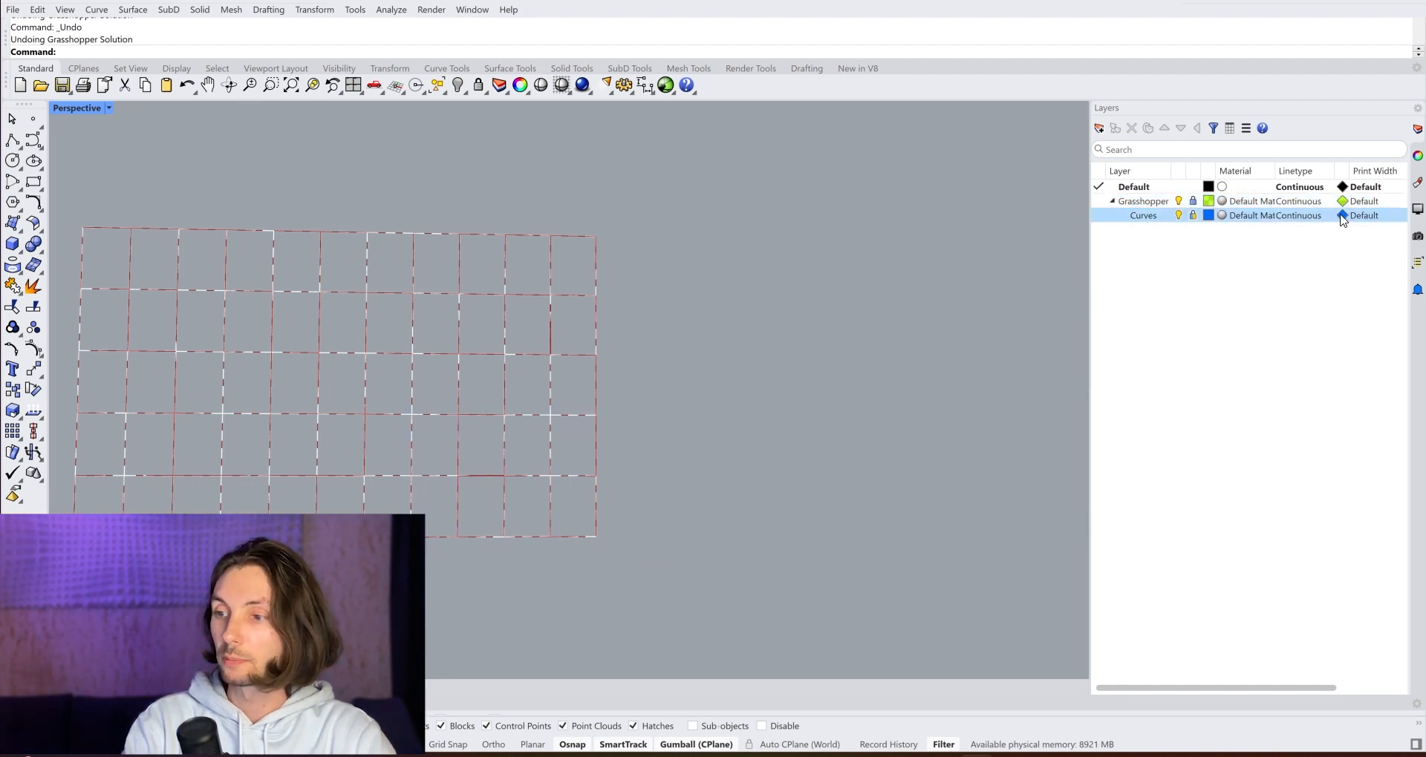
{"action": "left_click", "coordinate": [1193, 201]}
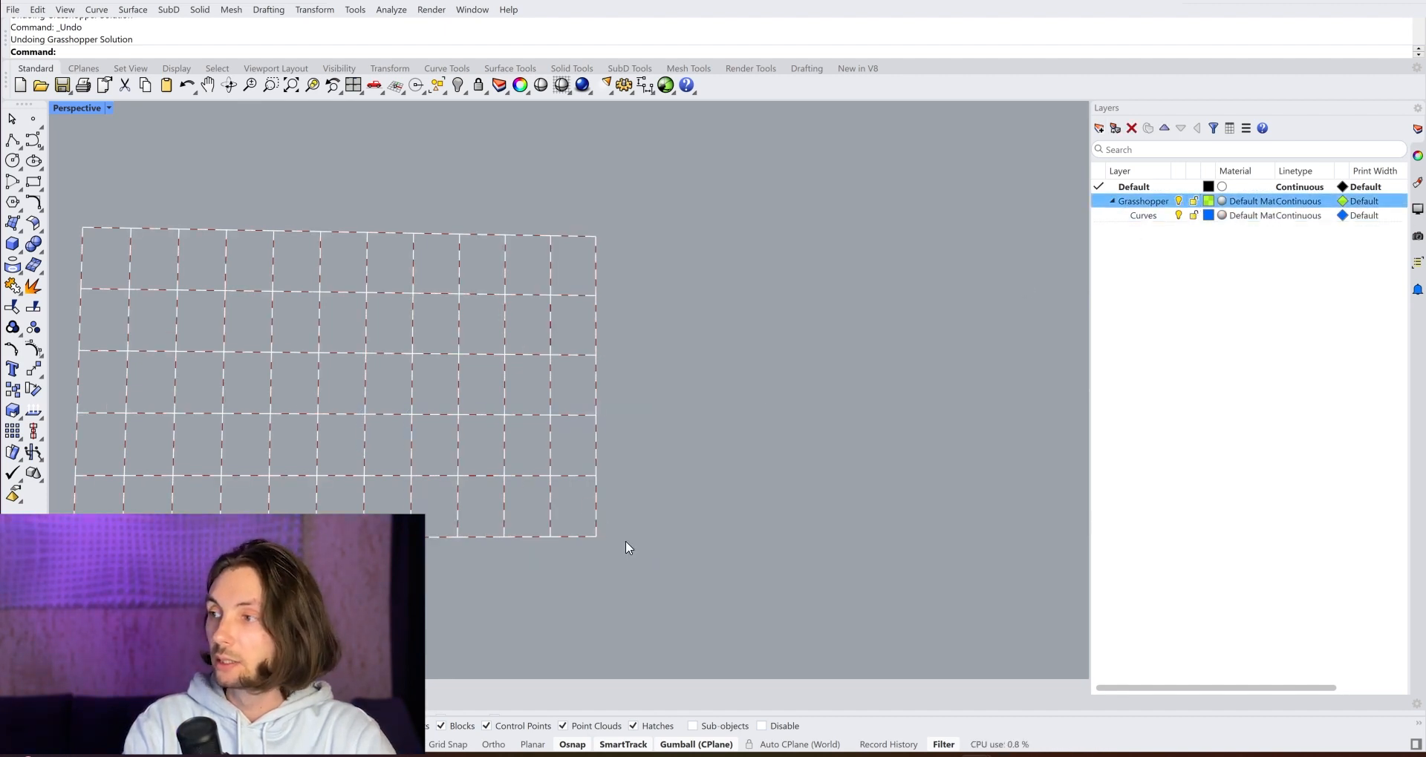
{"action": "left_click_drag", "start_coordinate": [625, 555], "coordinate": [583, 516]}
{"action": "left_click", "coordinate": [780, 537]}
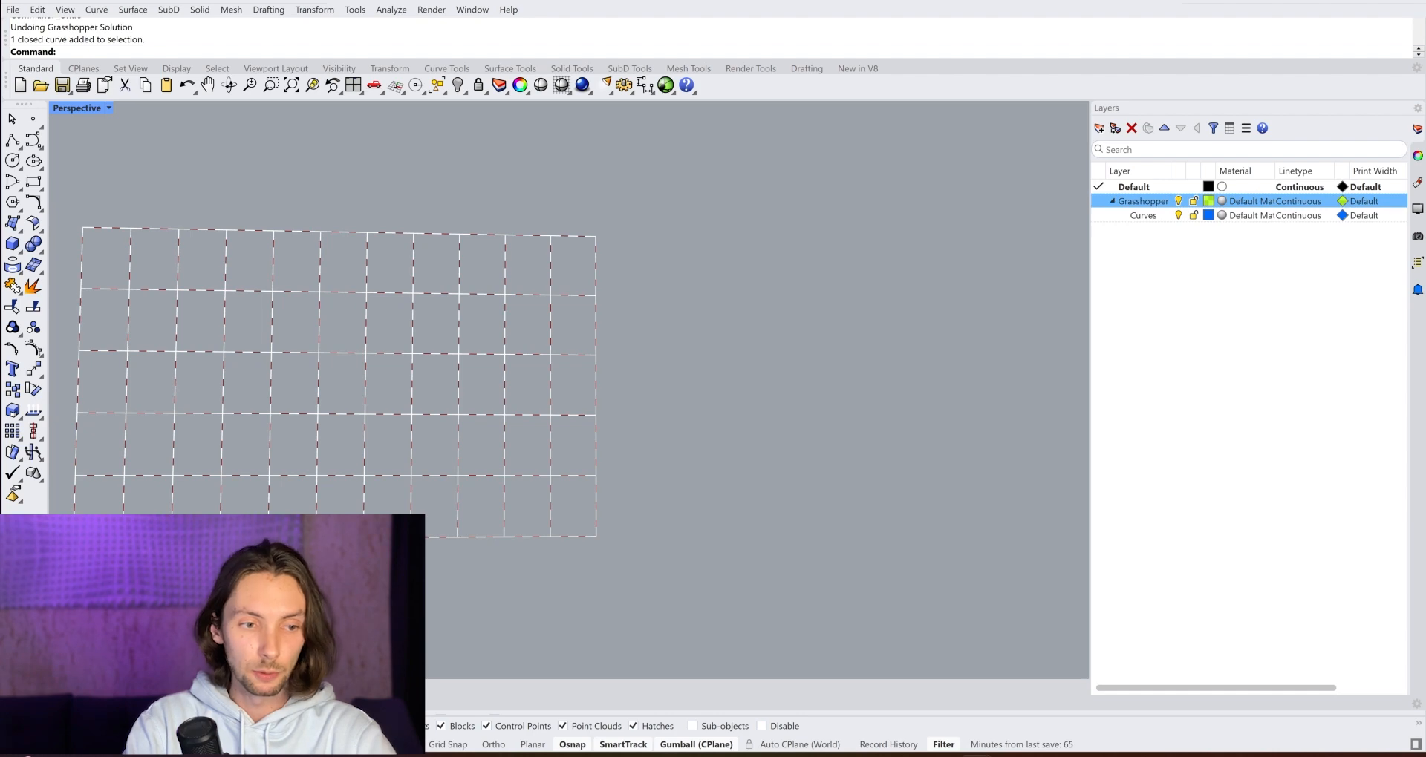
In Grasshopper, turn off the preview of all components on the canvas, including the Content Cache.
{"action": "key", "text": "alt+Tab"}
{"action": "scroll", "coordinate": [1099, 237], "scroll_direction": "down", "scroll_amount": 4}
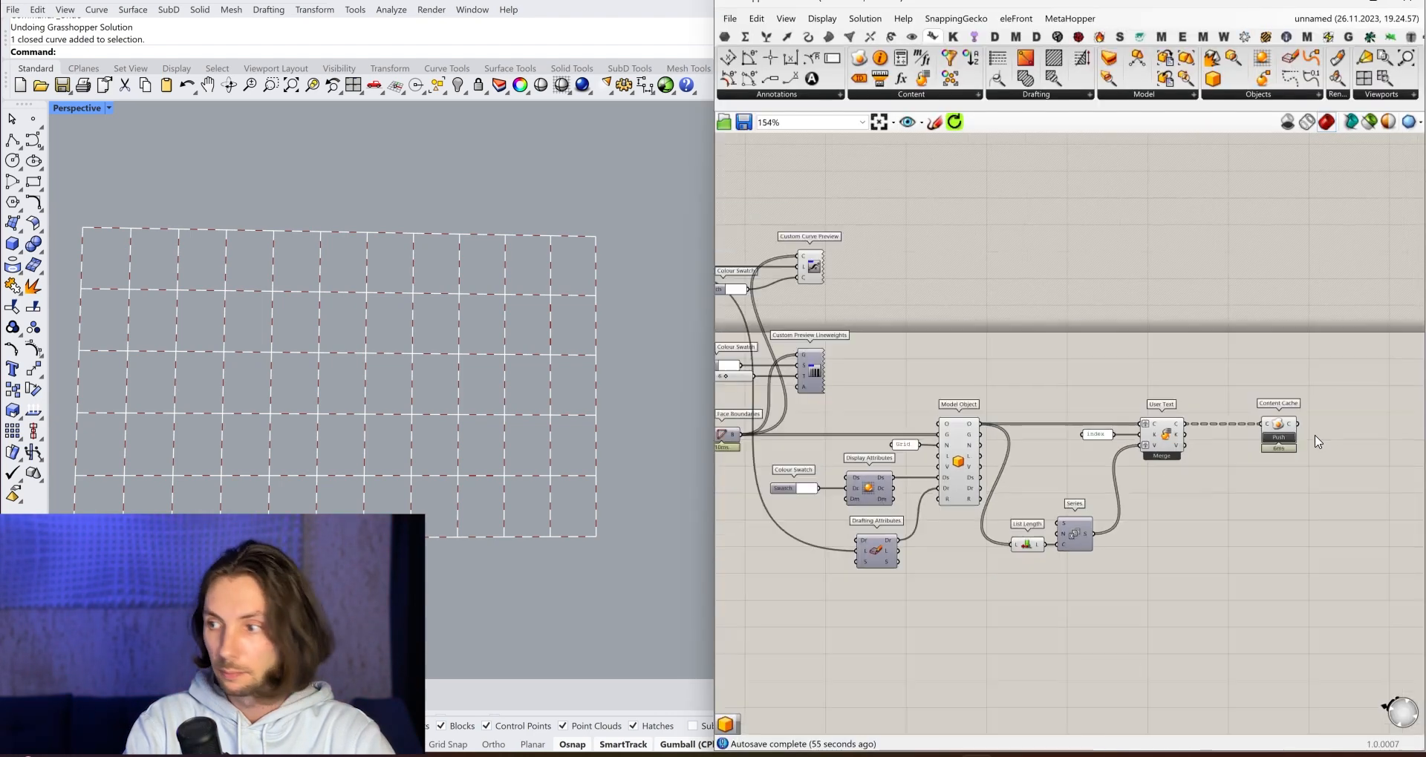
{"action": "left_click_drag", "start_coordinate": [1215, 553], "coordinate": [772, 261]}
{"action": "middle_click", "coordinate": [1168, 300]}
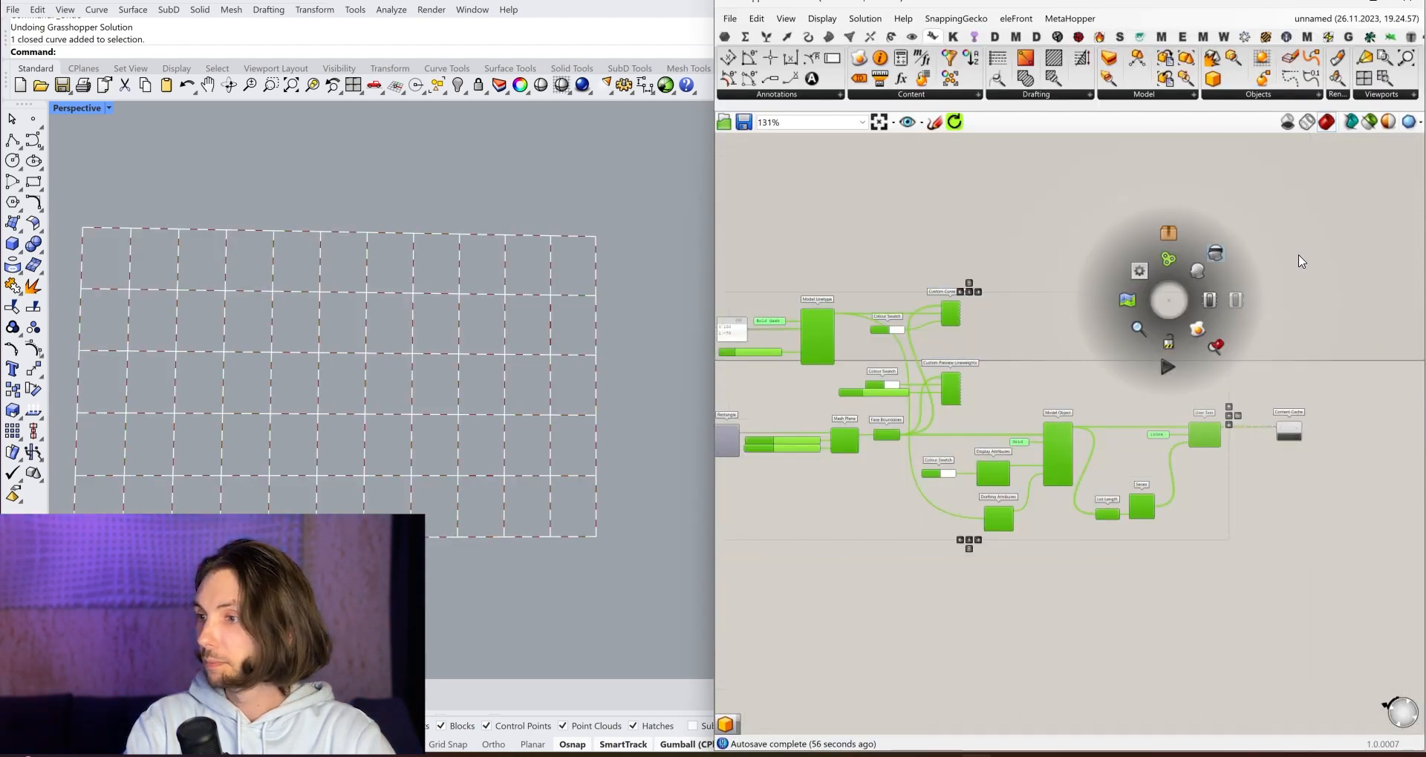
{"action": "left_click", "coordinate": [1298, 261]}
{"action": "scroll", "coordinate": [1263, 457], "scroll_direction": "up", "scroll_amount": 4}
{"action": "left_click", "coordinate": [1275, 401]}
{"action": "middle_click", "coordinate": [1275, 282]}
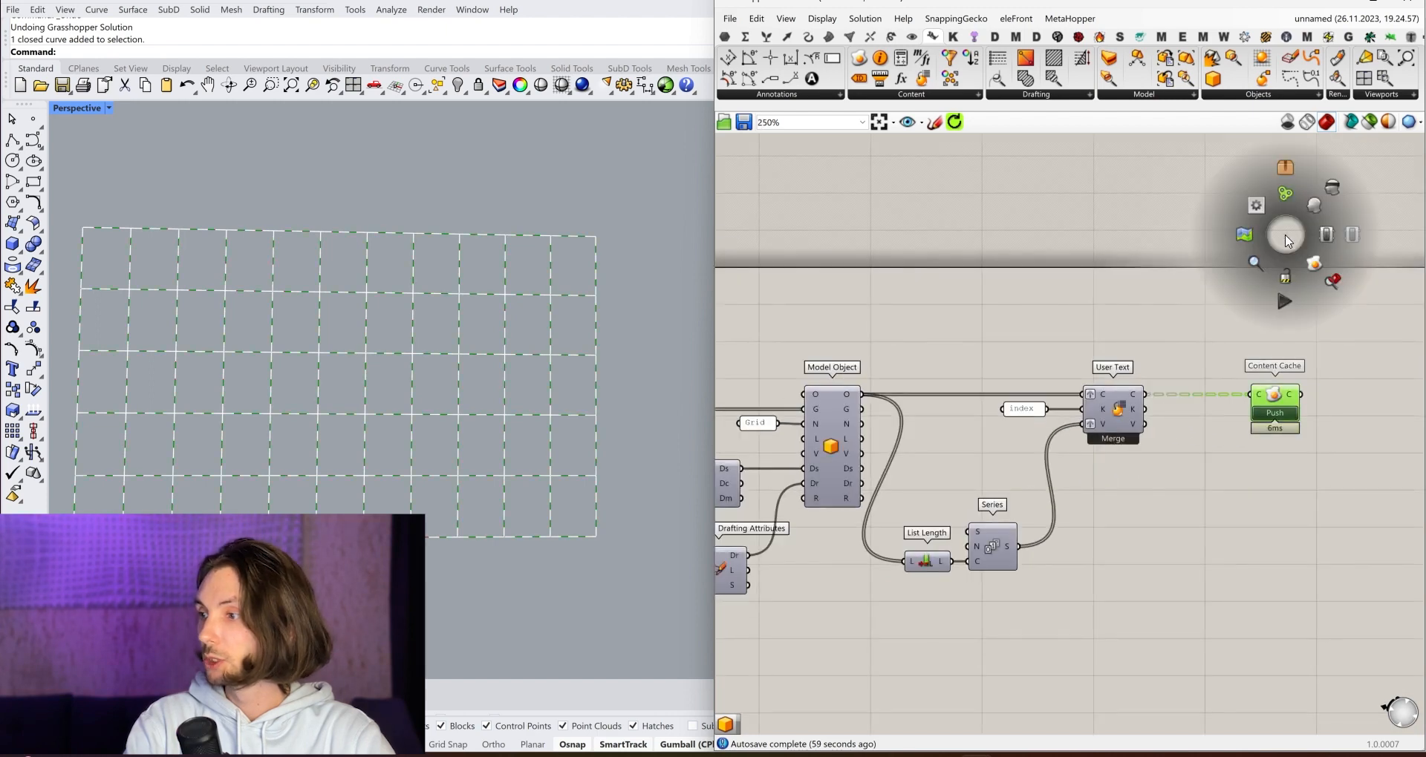
{"action": "left_click", "coordinate": [1325, 202]}
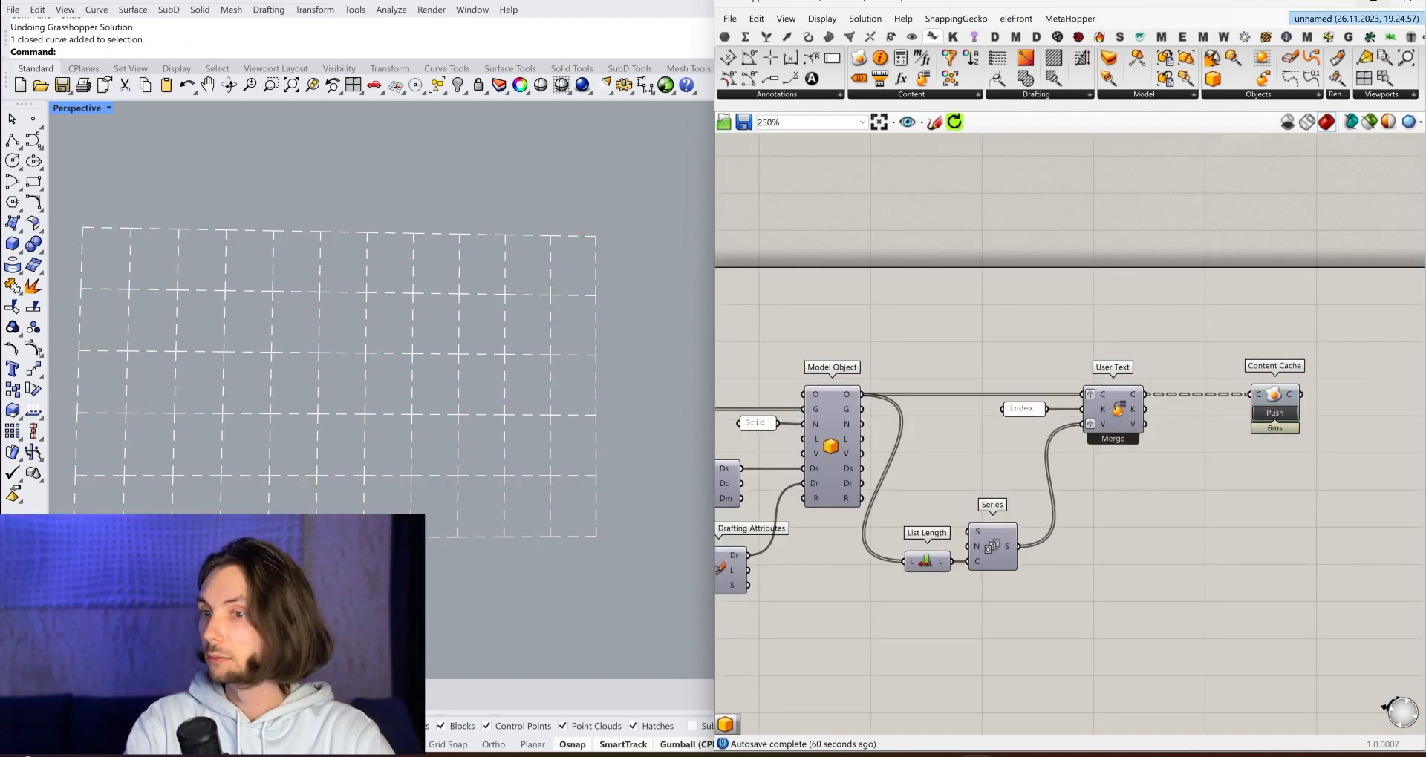
In Rhino, select one of the overlapping baked Grid curves and examine its dashed outline up close.
{"action": "left_click", "coordinate": [1339, 4]}
{"action": "right_click_drag", "start_coordinate": [524, 307], "coordinate": [661, 313], "text": "shift"}
{"action": "scroll", "coordinate": [485, 321], "scroll_direction": "up", "scroll_amount": 4}
{"action": "left_click", "coordinate": [555, 287]}
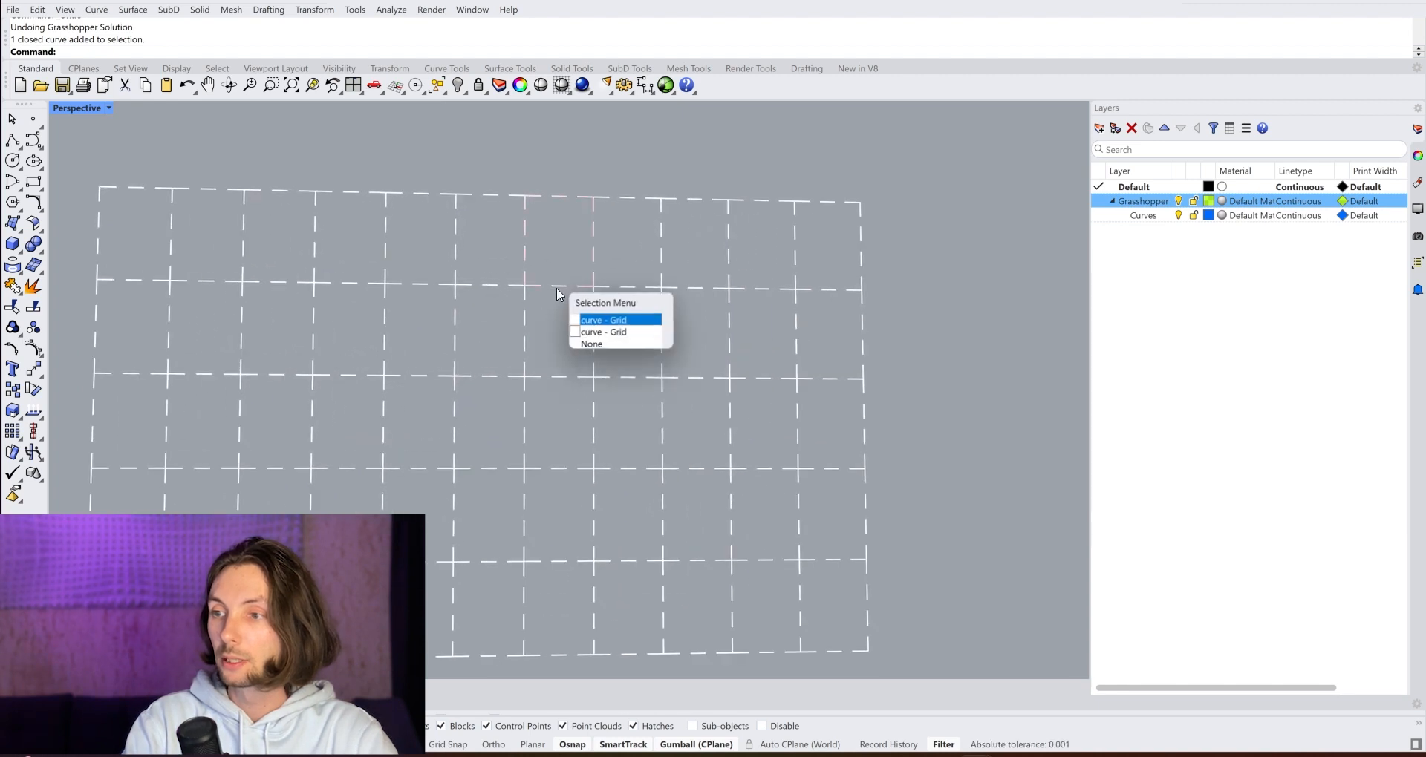
{"action": "left_click", "coordinate": [606, 317]}
{"action": "scroll", "coordinate": [546, 156], "scroll_direction": "up", "scroll_amount": 8}
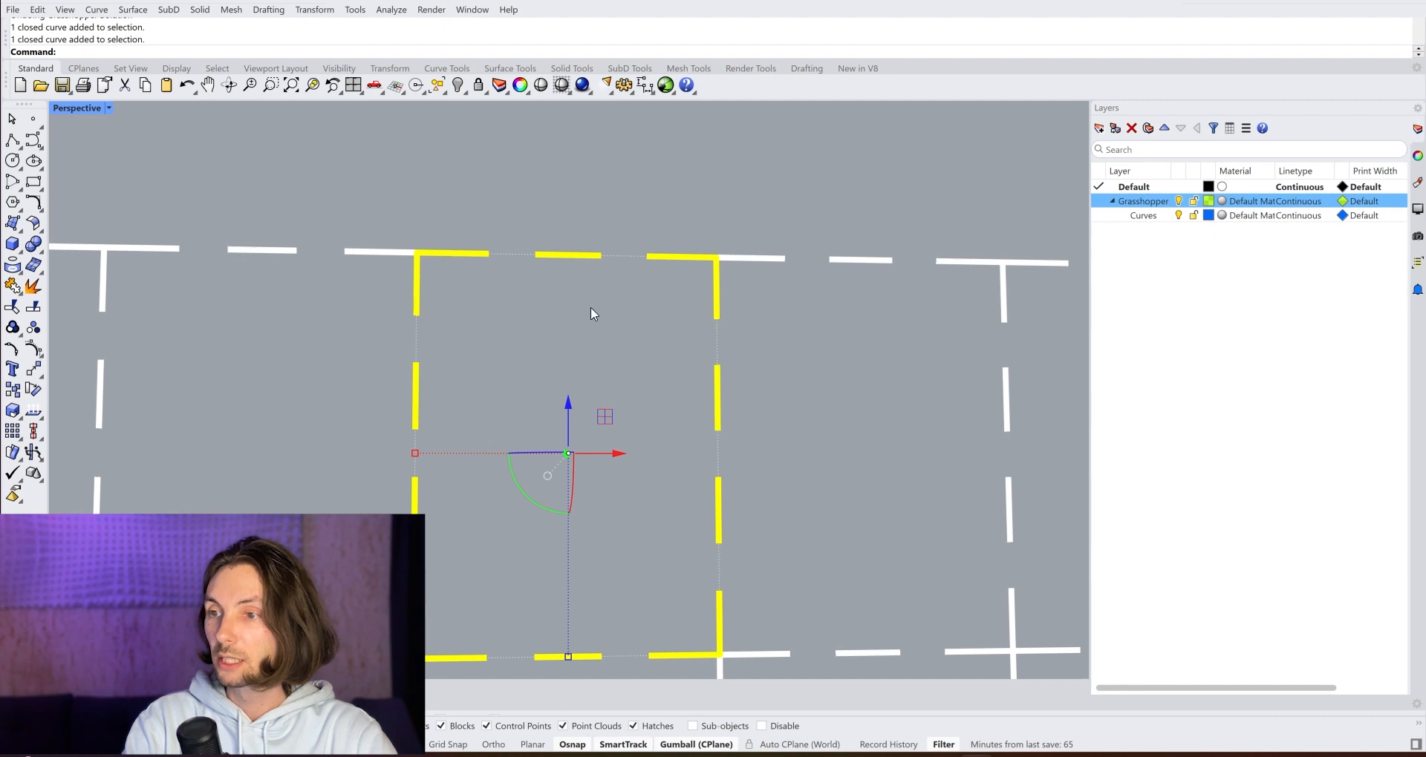
{"action": "scroll", "coordinate": [527, 256], "scroll_direction": "down", "scroll_amount": 2}
{"action": "scroll", "coordinate": [553, 278], "scroll_direction": "down", "scroll_amount": 6}
{"action": "left_click", "coordinate": [582, 221]}
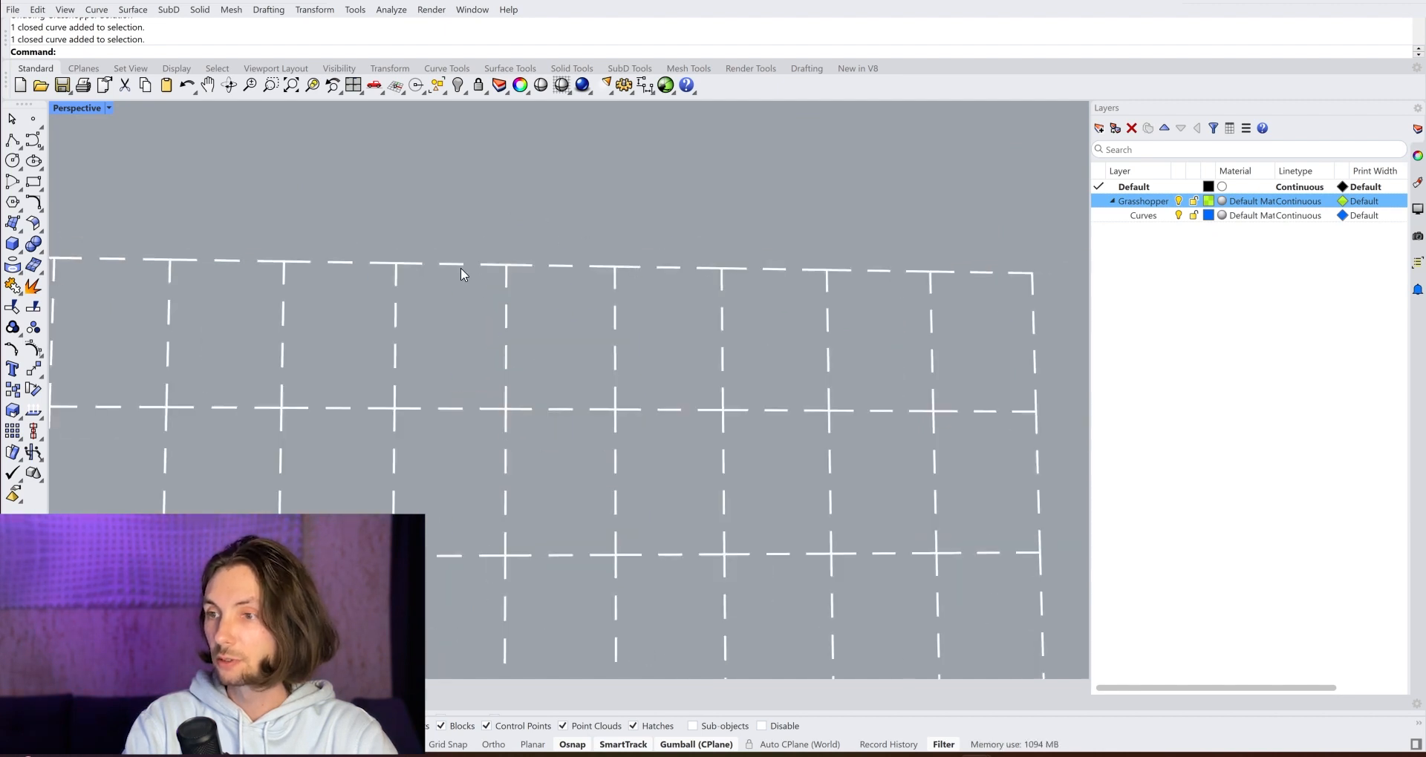
Check further baked cells along the grid's upper edge and view the whole grid from the front.
{"action": "left_click", "coordinate": [460, 267]}
{"action": "scroll", "coordinate": [638, 197], "scroll_direction": "down", "scroll_amount": 4}
{"action": "left_click", "coordinate": [564, 187]}
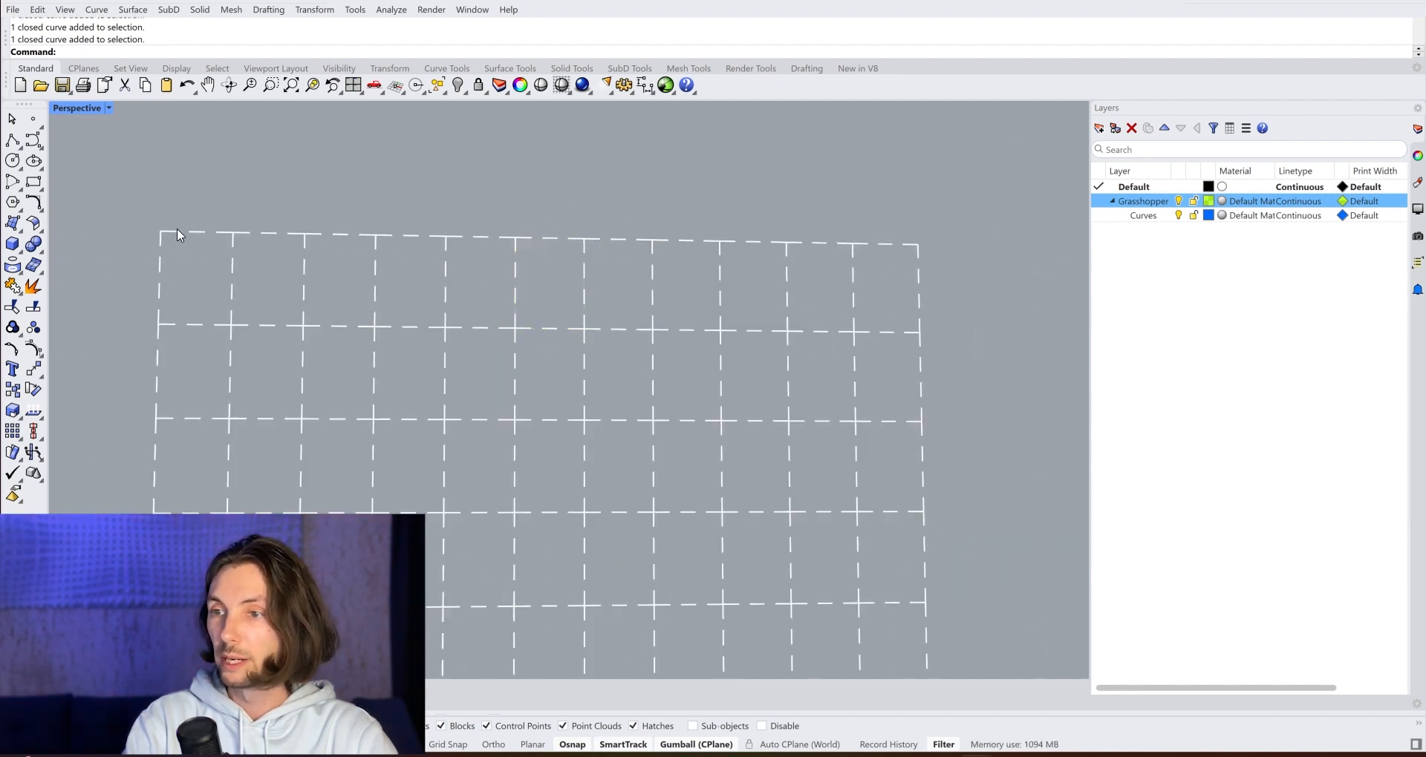
{"action": "left_click", "coordinate": [177, 231]}
{"action": "left_click", "coordinate": [344, 199]}
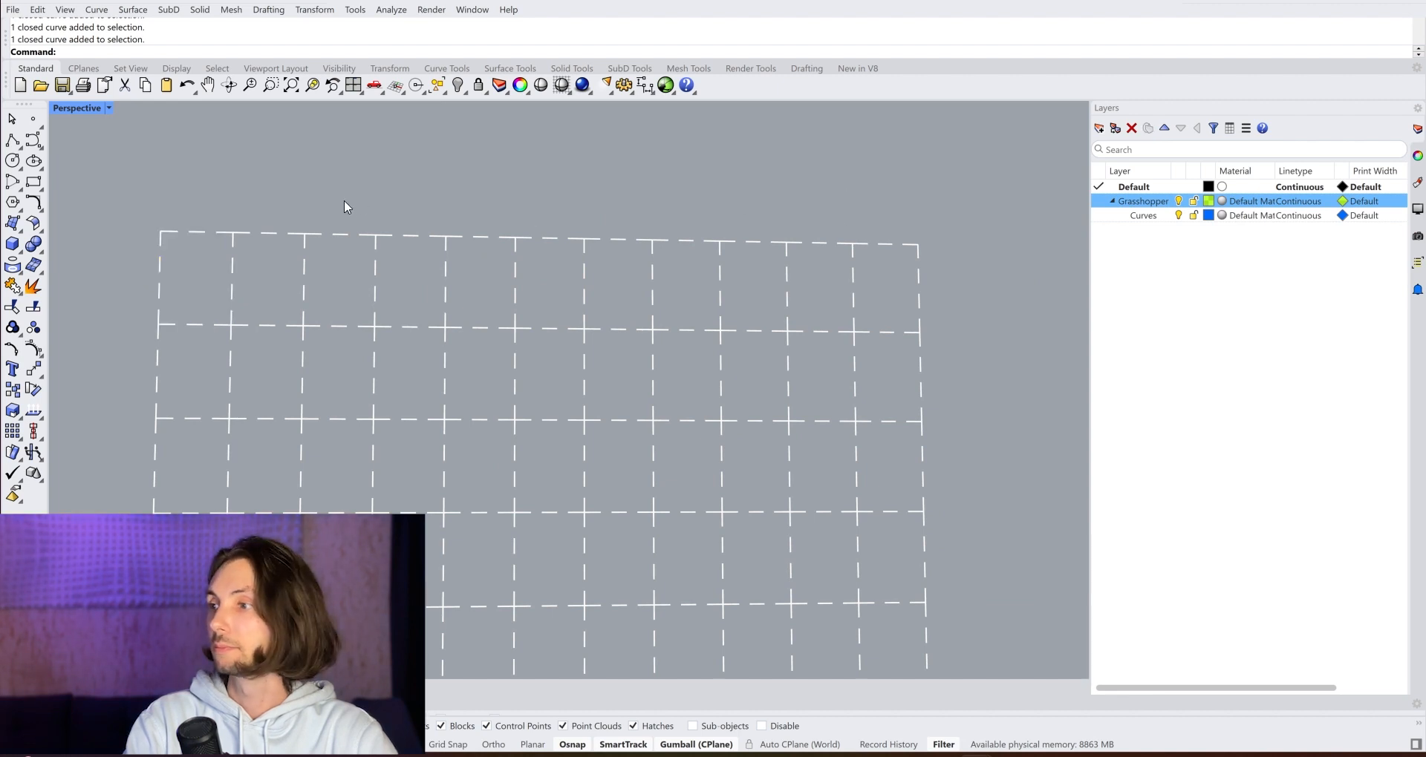
{"action": "left_click", "coordinate": [893, 244]}
{"action": "right_click_drag", "start_coordinate": [970, 373], "coordinate": [964, 302], "text": "shift"}
{"action": "right_click_drag", "start_coordinate": [753, 350], "coordinate": [745, 358]}
{"action": "left_click", "coordinate": [878, 362]}
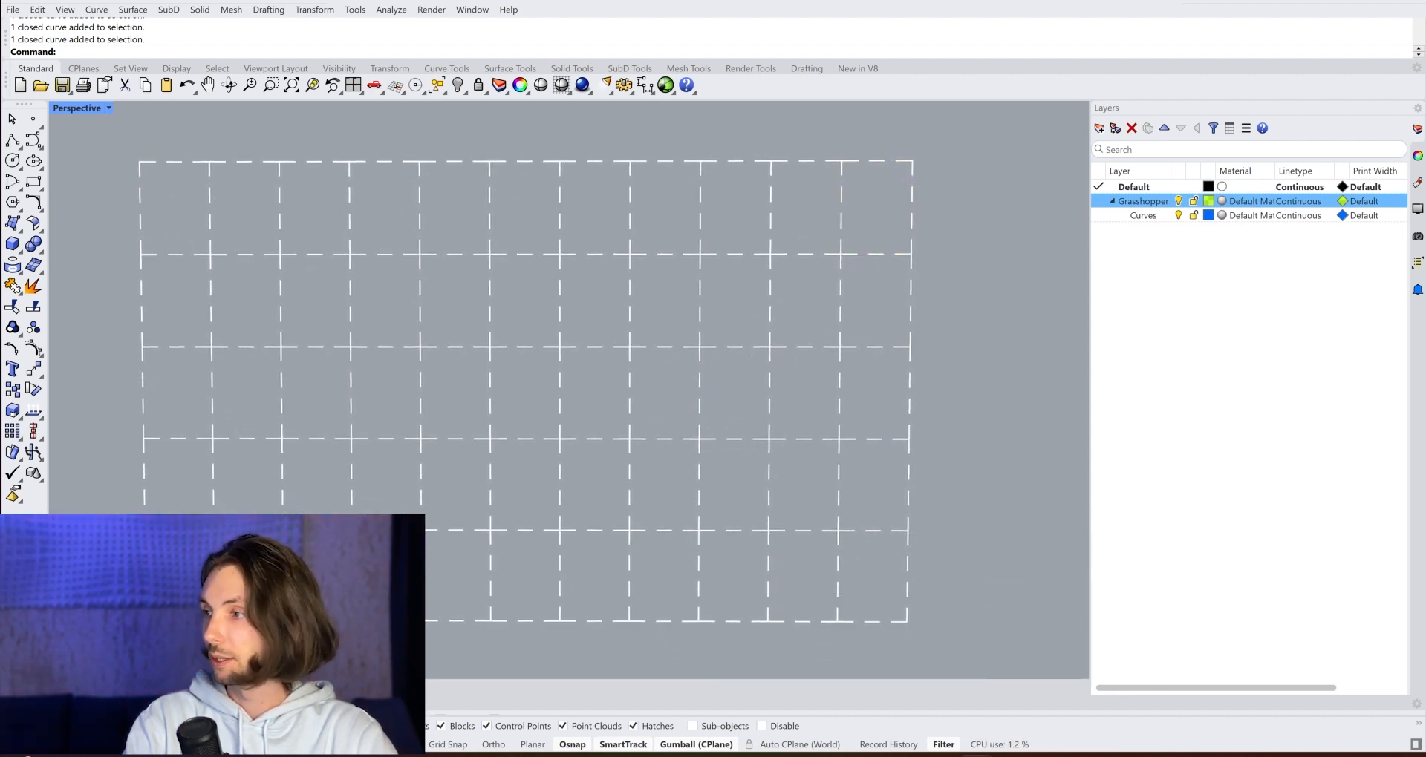
Stretch the fourth-row cell in the third column by moving its lower shared edge down and its upper one up.
{"action": "left_click_drag", "start_coordinate": [248, 568], "coordinate": [362, 548]}
{"action": "left_click", "coordinate": [180, 492]}
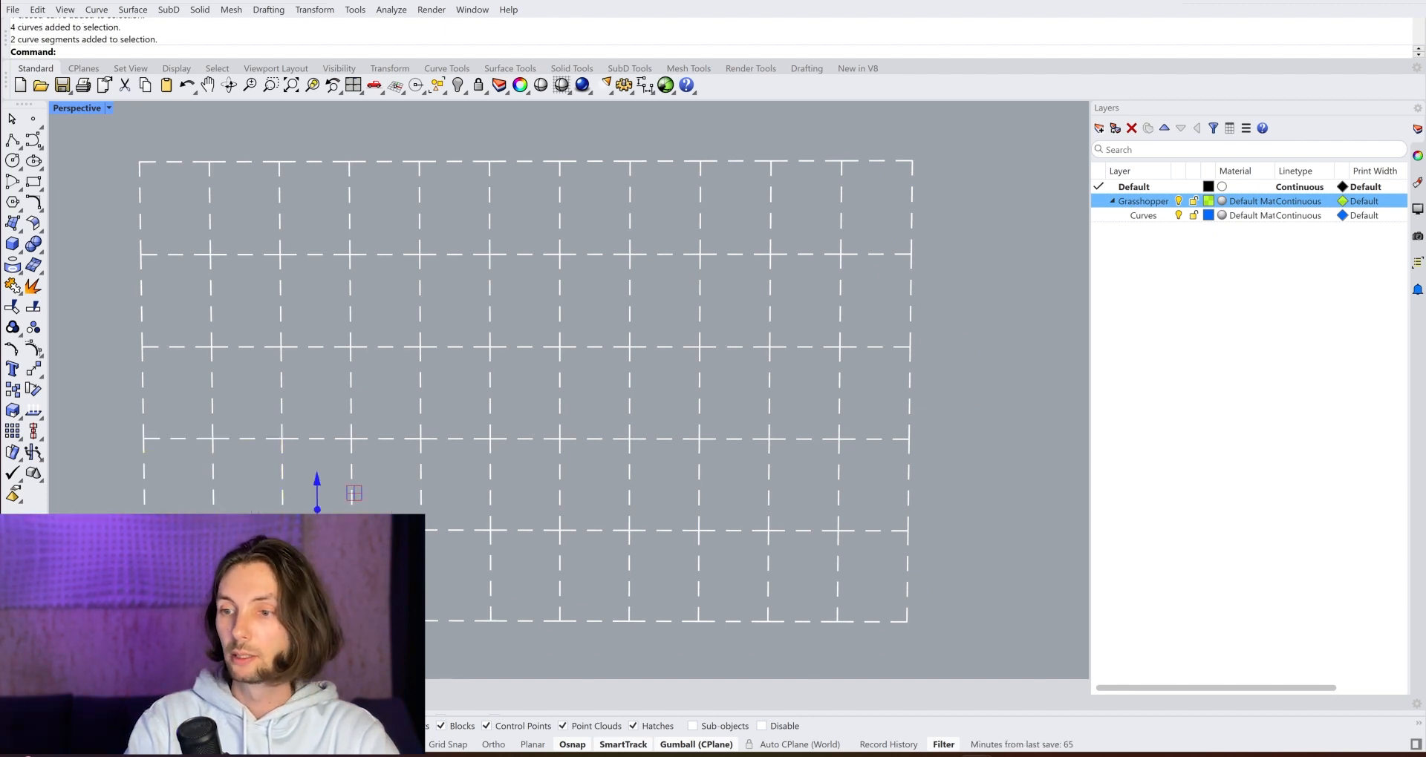
{"action": "left_click_drag", "start_coordinate": [317, 514], "coordinate": [318, 518]}
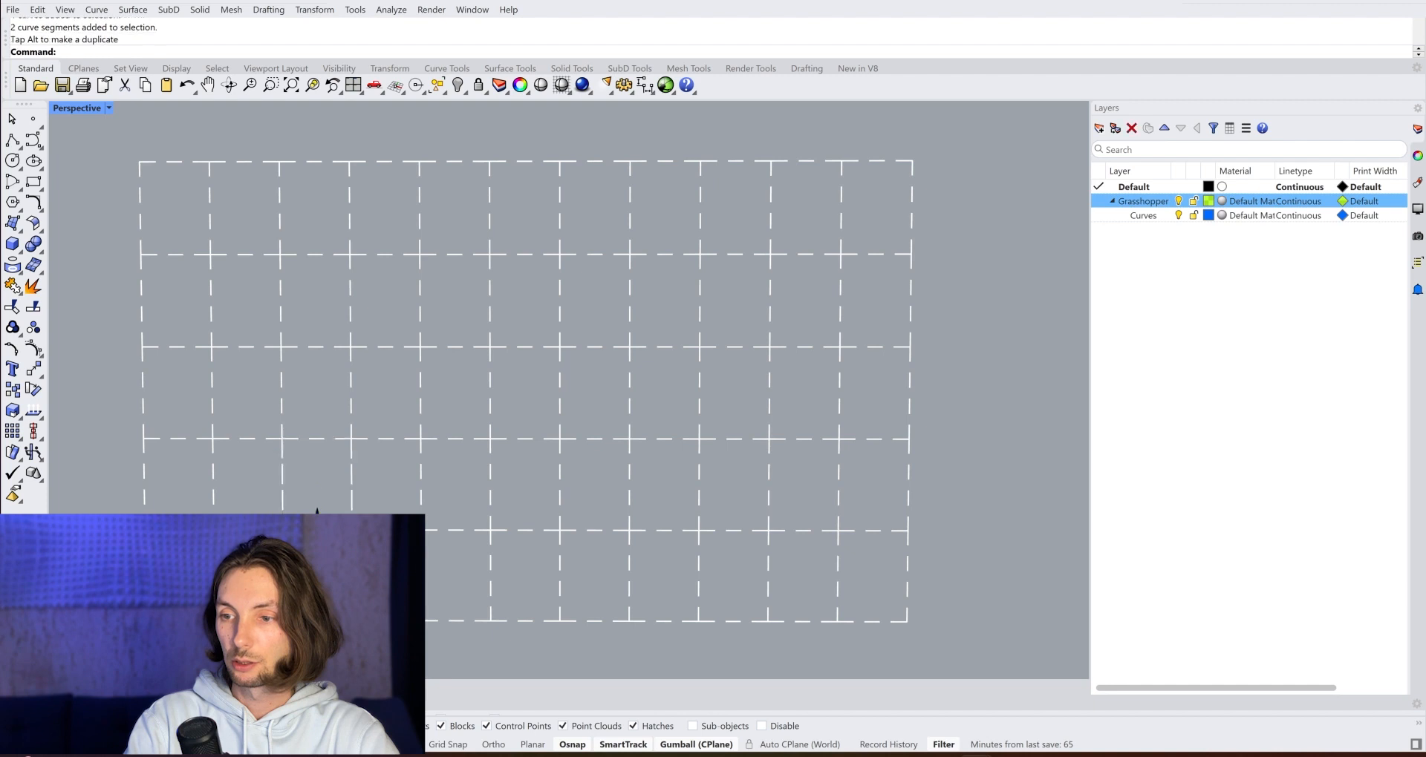
{"action": "left_click_drag", "start_coordinate": [386, 464], "coordinate": [385, 464]}
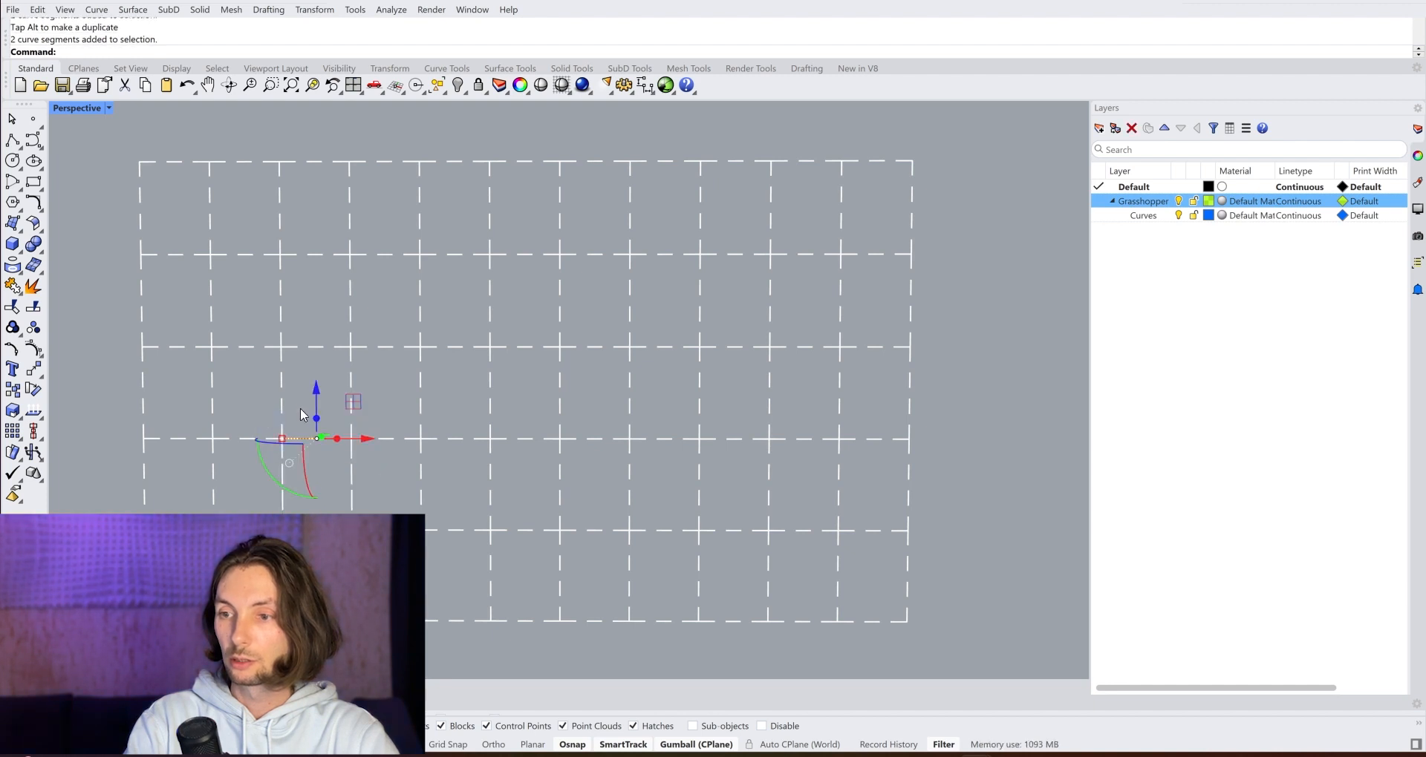
{"action": "left_click_drag", "start_coordinate": [316, 394], "coordinate": [315, 359]}
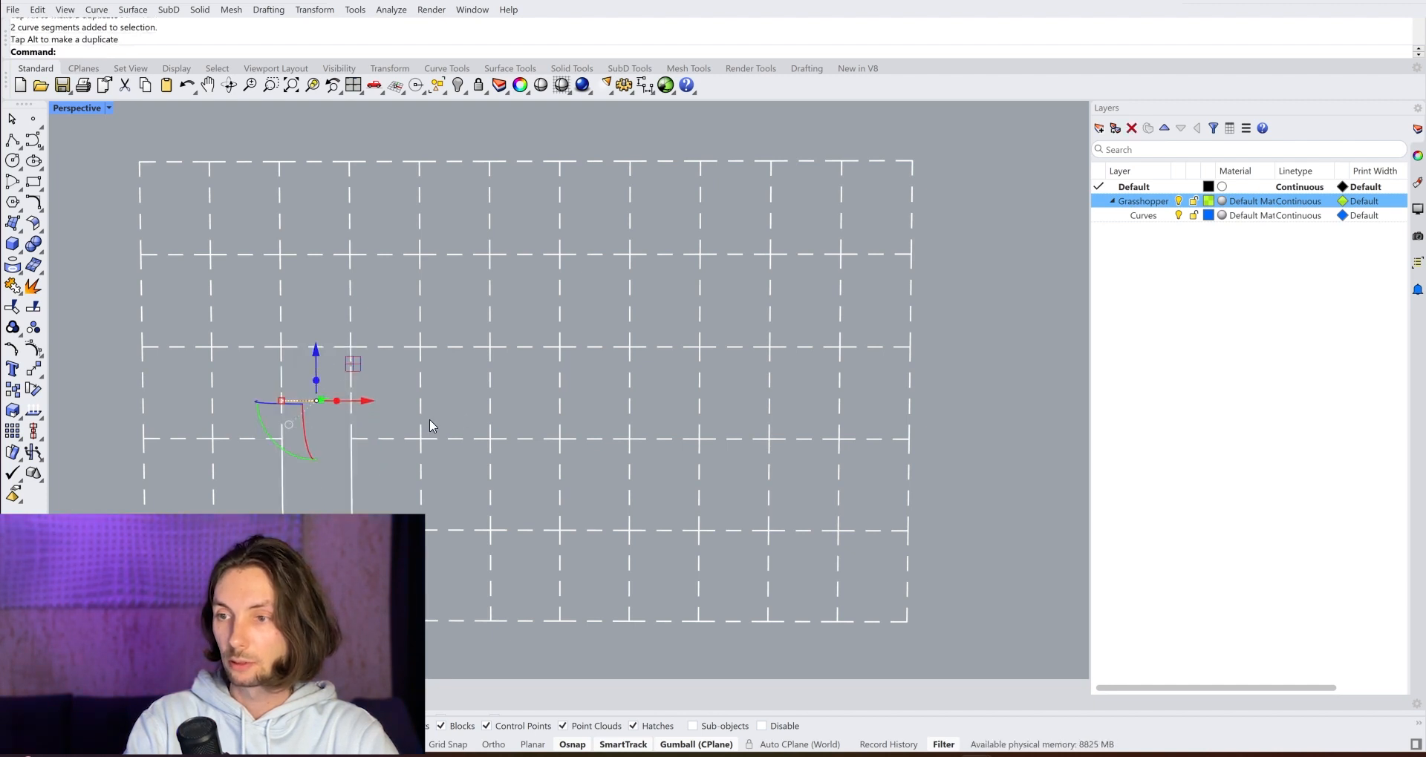
{"action": "left_click", "coordinate": [405, 416]}
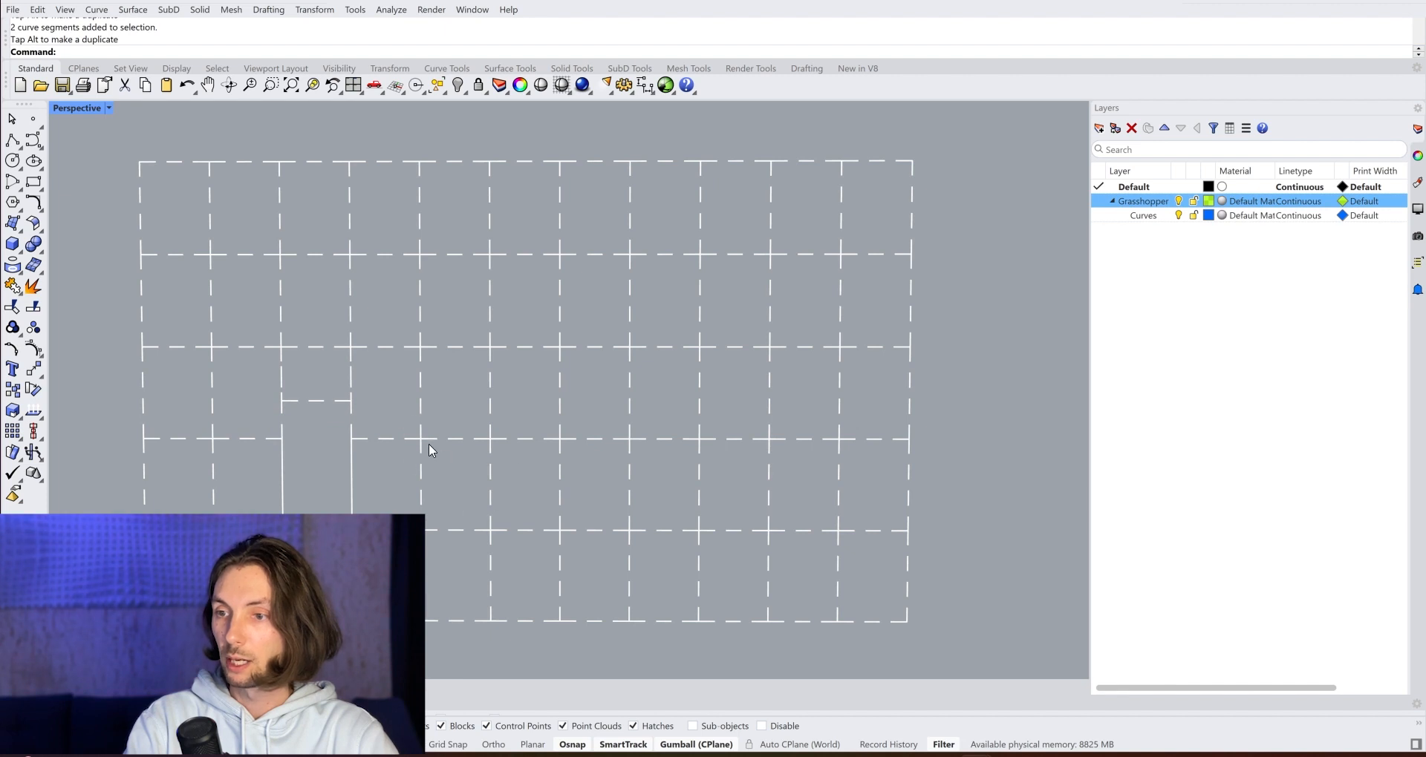
Stretch the fourth-row cell in the fifth column by moving its upper shared edge up and its lower one down.
{"action": "left_click_drag", "start_coordinate": [395, 408], "coordinate": [531, 470]}
{"action": "left_click_drag", "start_coordinate": [456, 387], "coordinate": [458, 339]}
{"action": "left_click", "coordinate": [400, 507]}
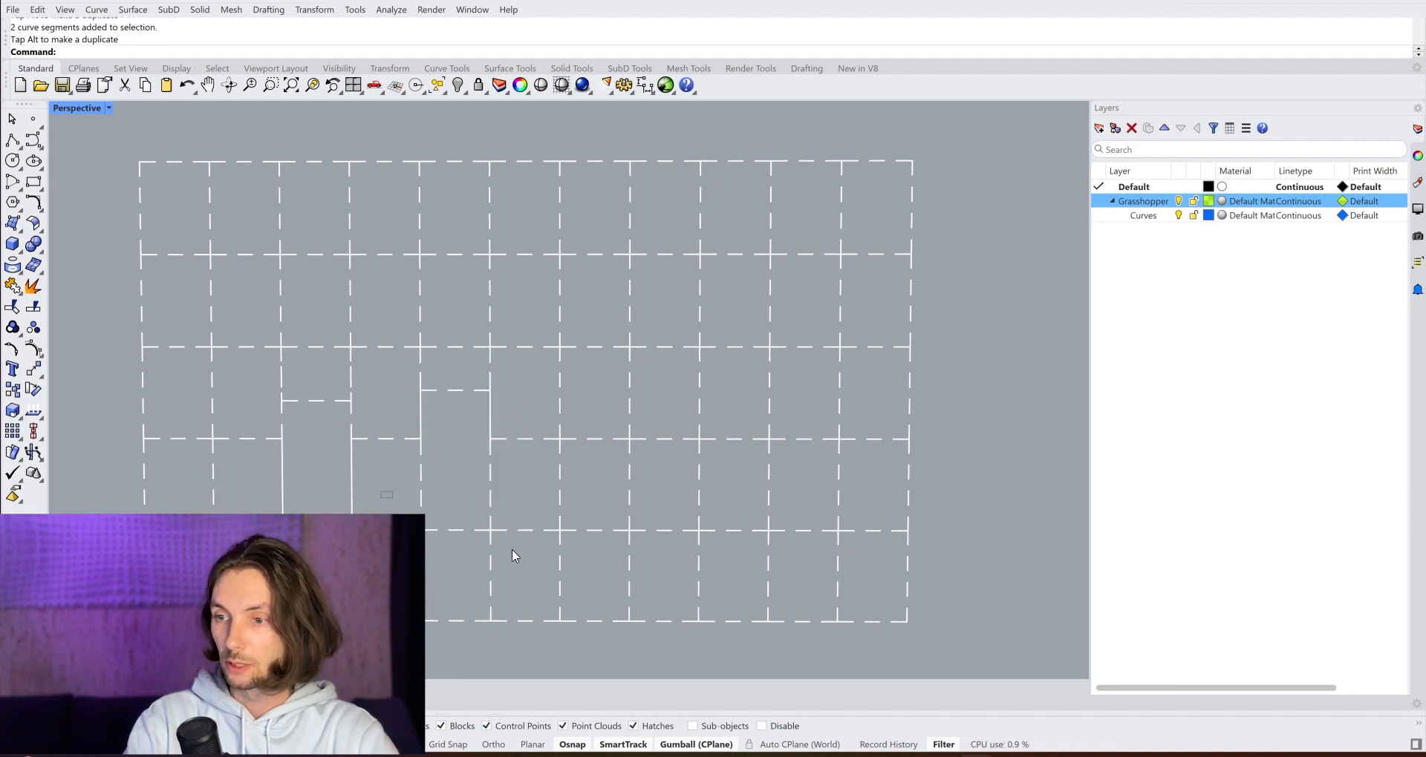
{"action": "left_click_drag", "start_coordinate": [380, 491], "coordinate": [514, 553]}
{"action": "left_click_drag", "start_coordinate": [455, 484], "coordinate": [456, 562]}
{"action": "left_click", "coordinate": [434, 437]}
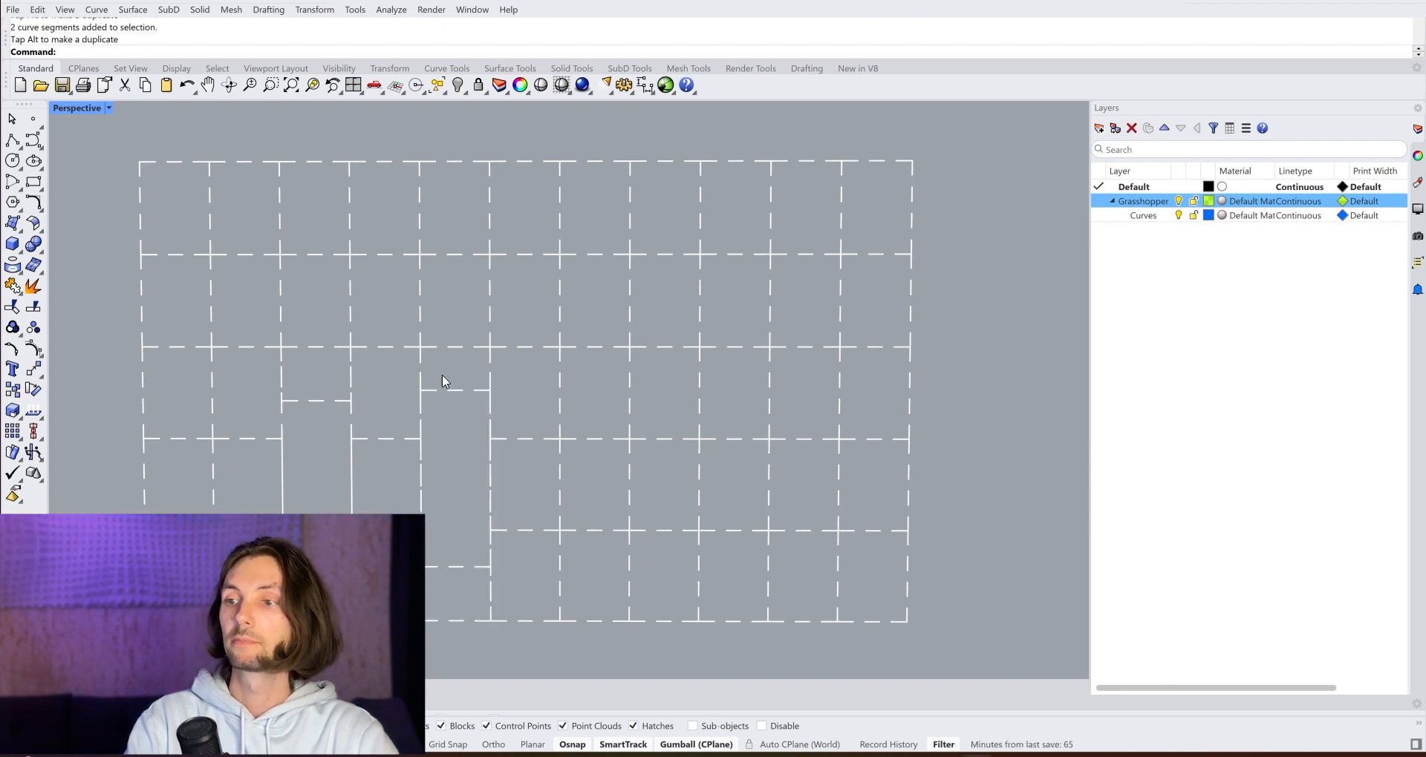
Move the shared edges between the second and third rows upward in the fourth and sixth columns.
{"action": "left_click_drag", "start_coordinate": [307, 323], "coordinate": [462, 368]}
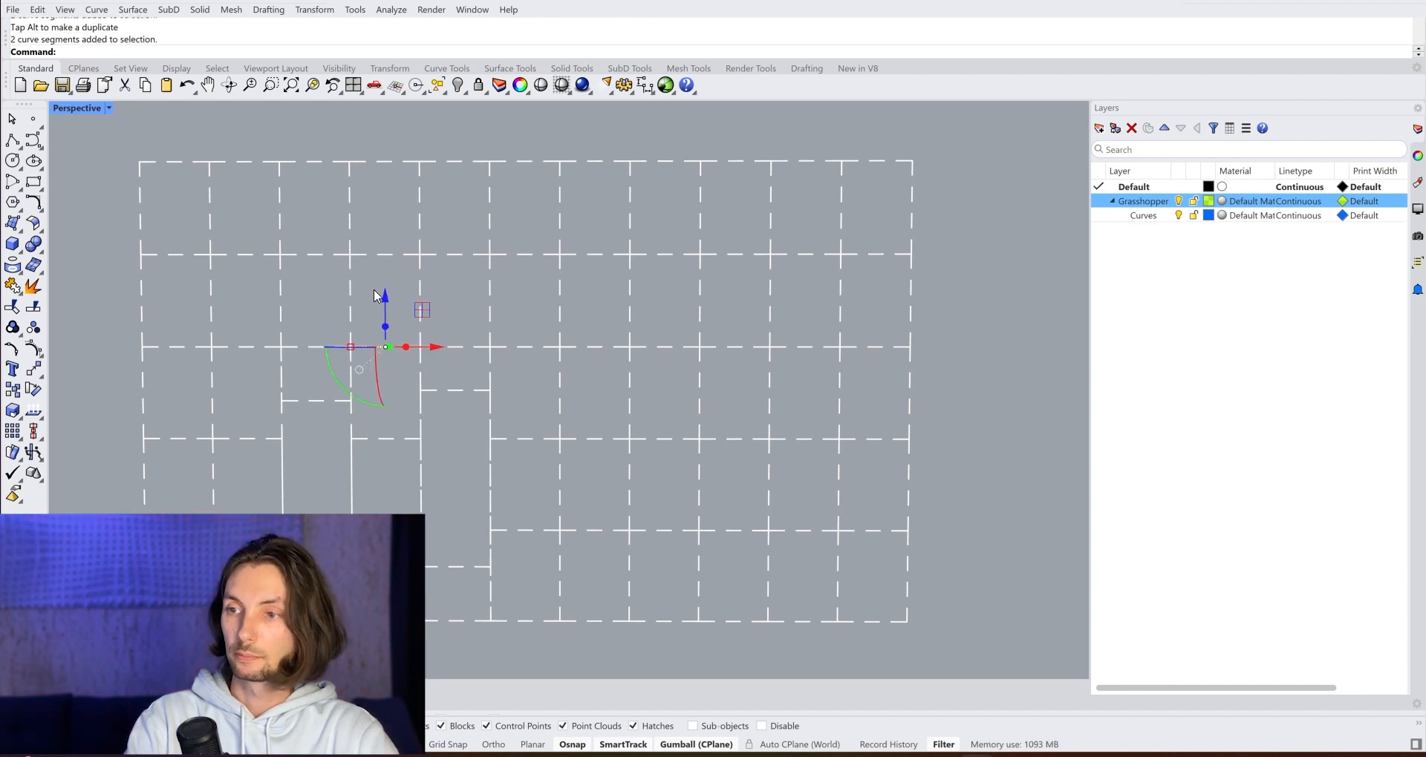
{"action": "left_click_drag", "start_coordinate": [375, 296], "coordinate": [377, 249]}
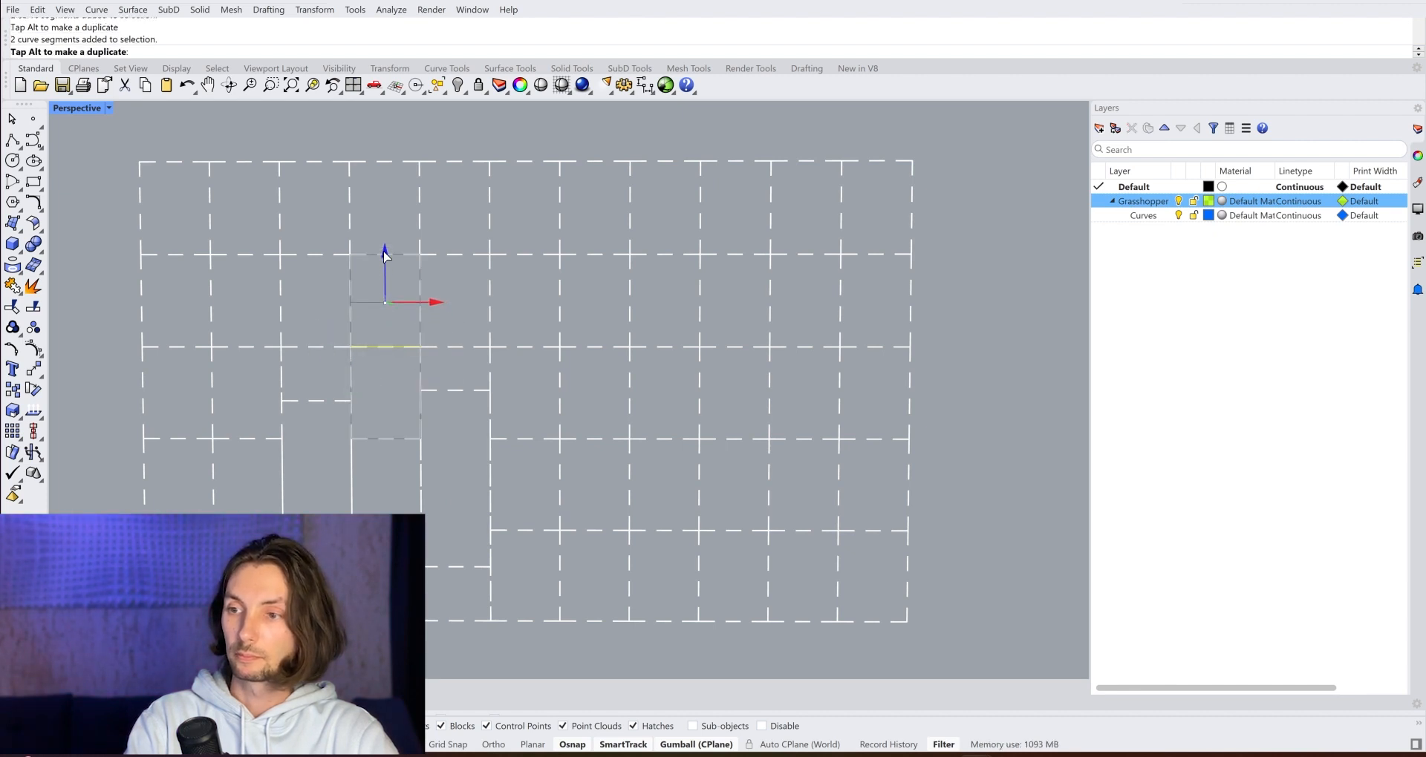
{"action": "left_click", "coordinate": [461, 326]}
{"action": "left_click_drag", "start_coordinate": [461, 312], "coordinate": [591, 370]}
{"action": "left_click_drag", "start_coordinate": [525, 305], "coordinate": [526, 259]}
{"action": "left_click", "coordinate": [622, 383]}
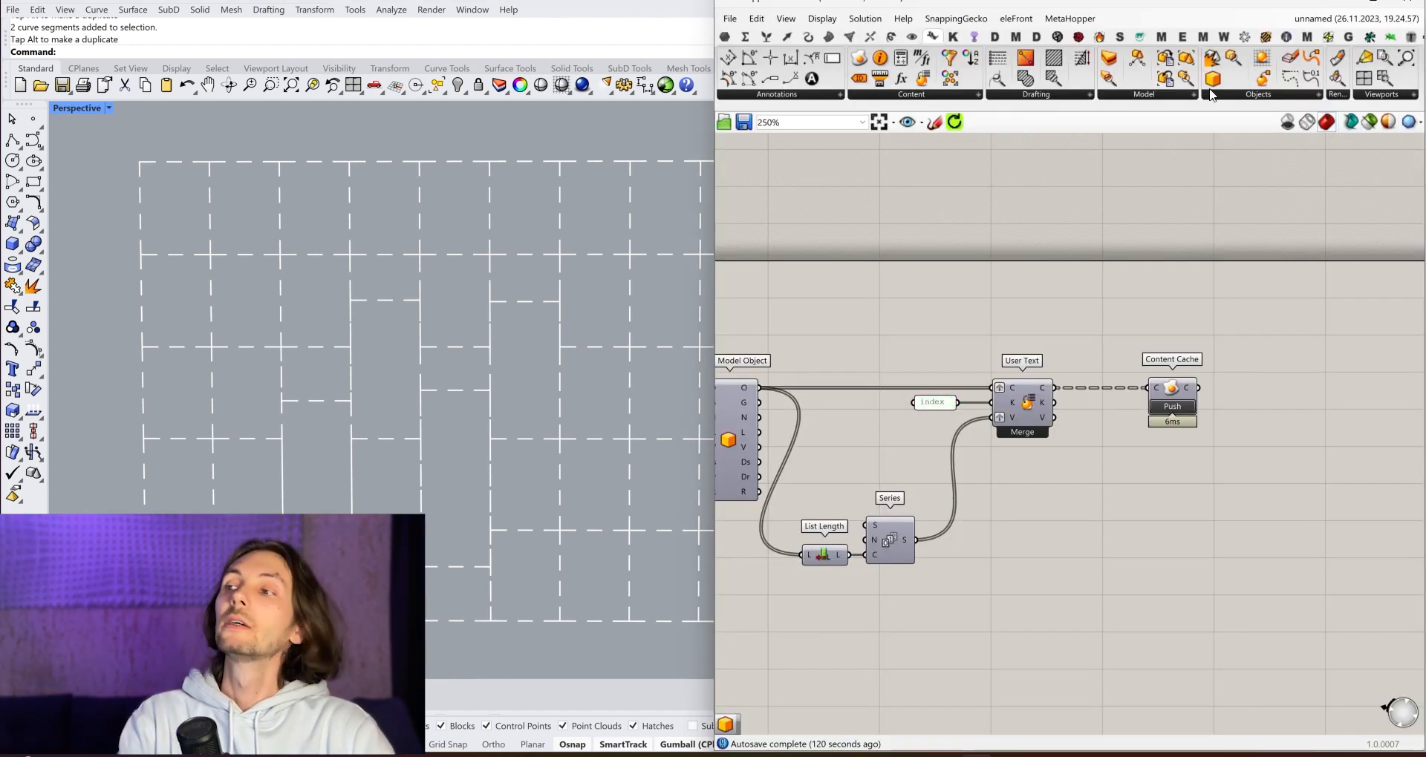
Add a Query Model Objects component to the Grasshopper canvas below the Content Cache.
{"action": "left_click", "coordinate": [923, 96]}
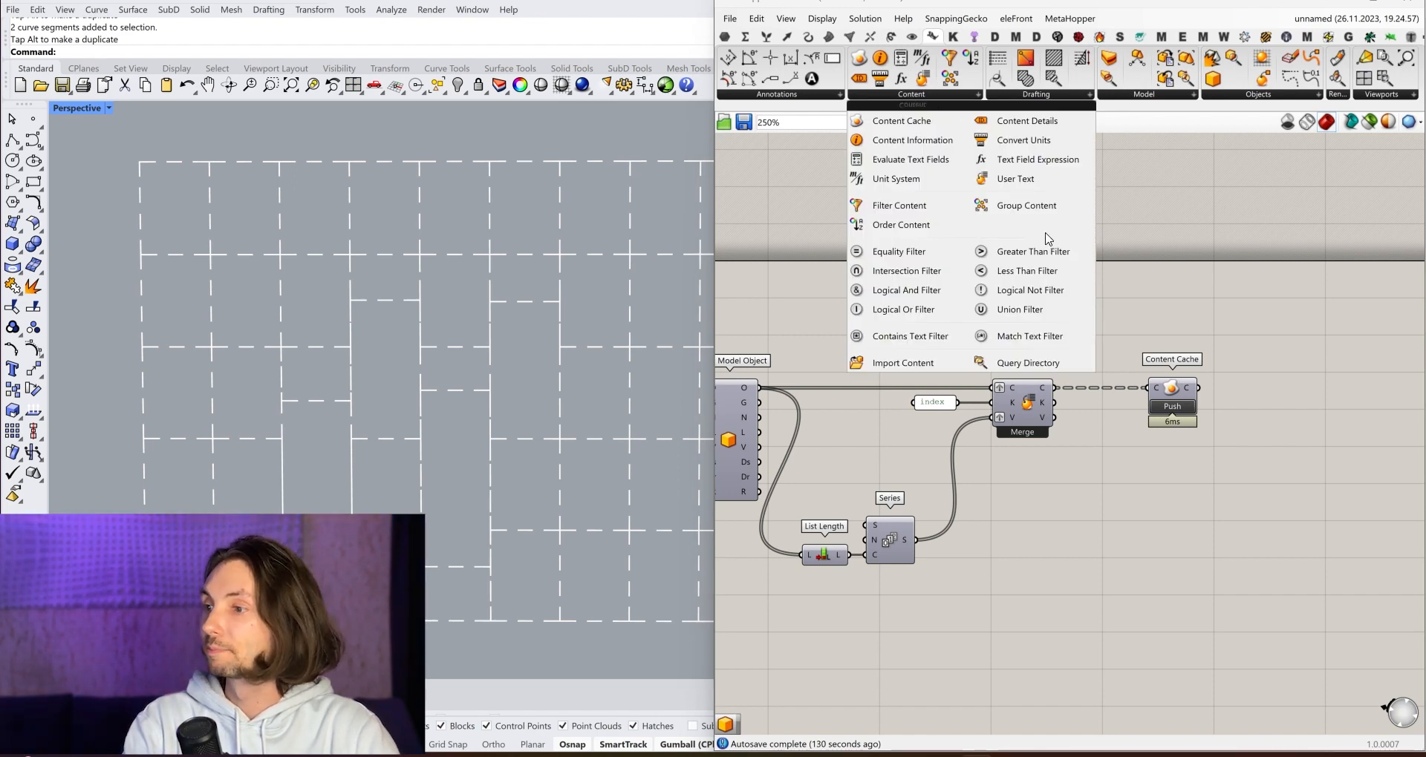
{"action": "left_click", "coordinate": [1258, 95]}
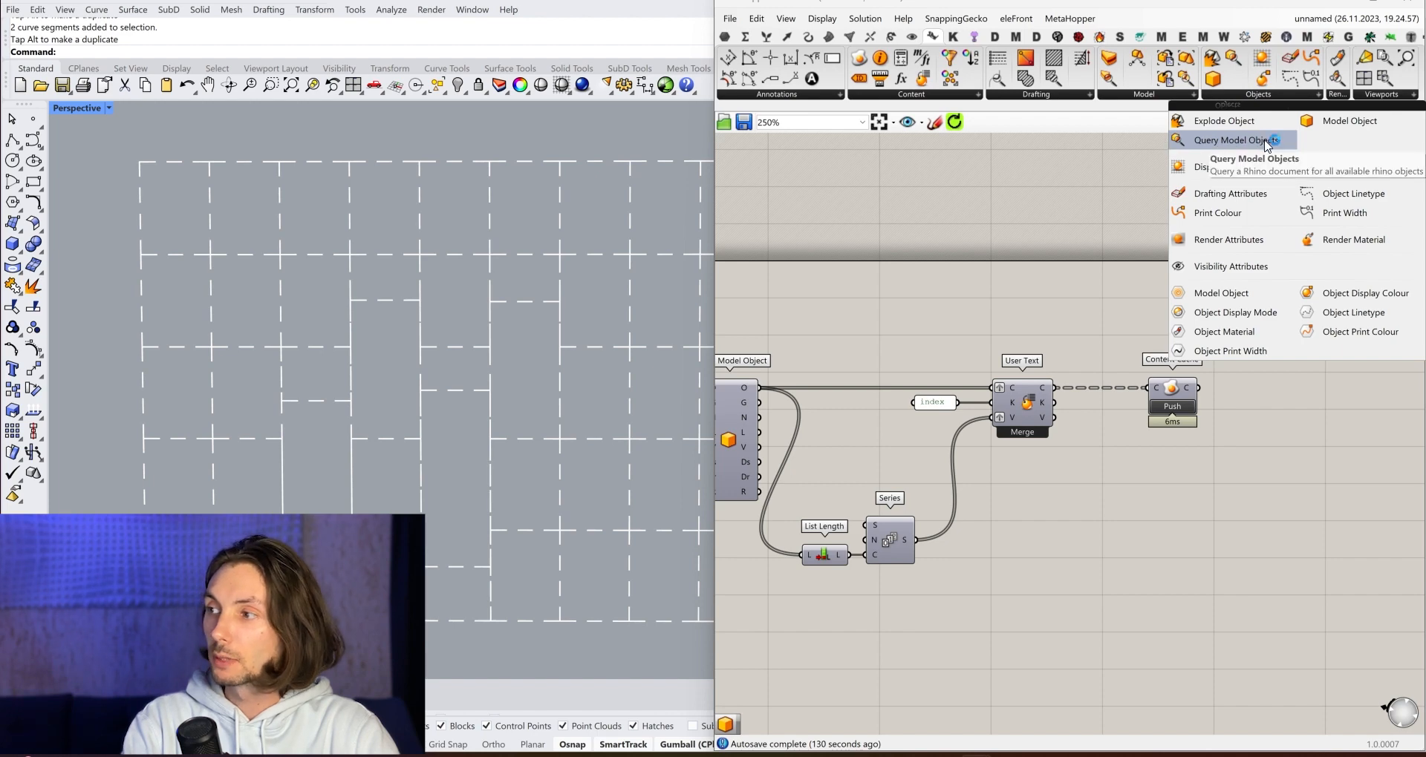
{"action": "left_click", "coordinate": [1248, 143]}
{"action": "left_click", "coordinate": [1147, 568]}
{"action": "scroll", "coordinate": [1180, 440], "scroll_direction": "up", "scroll_amount": 3}
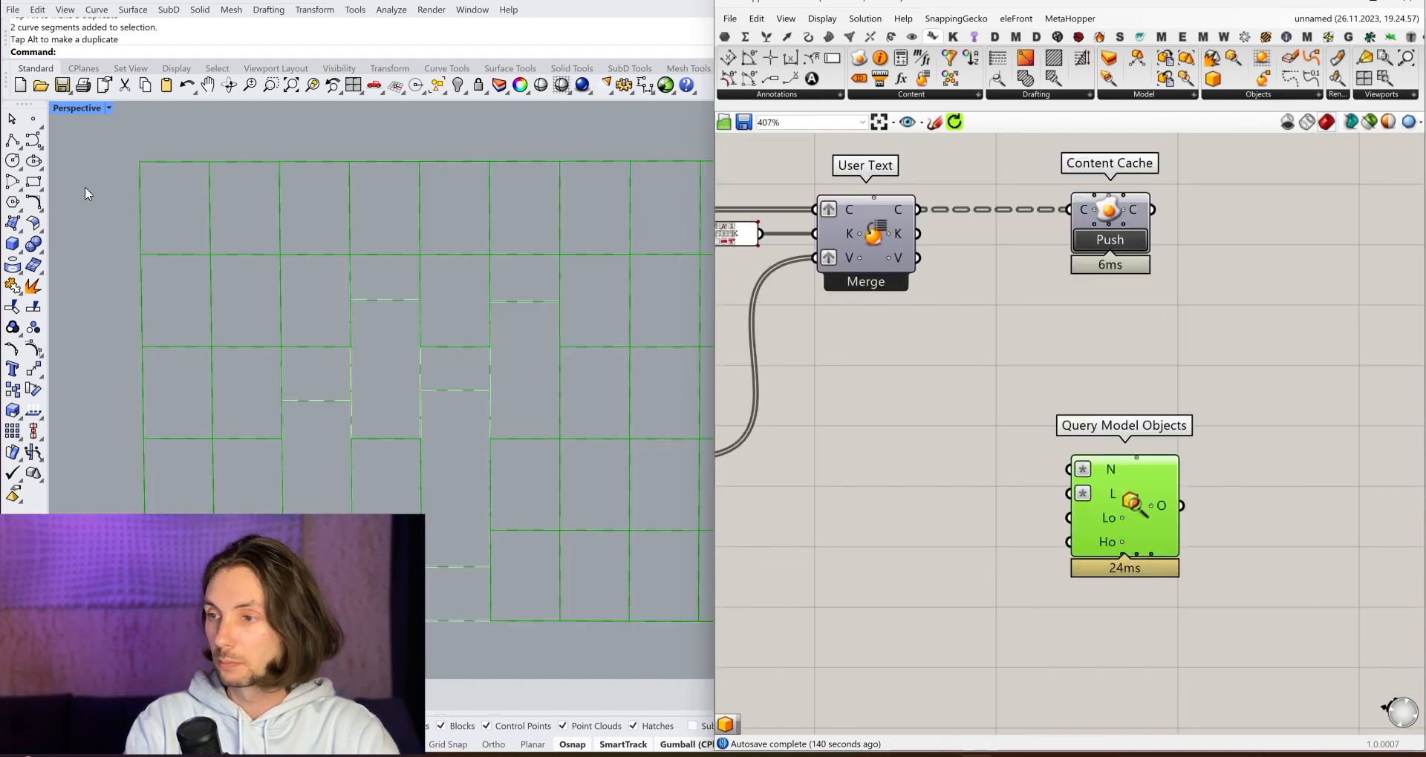
{"action": "left_click", "coordinate": [934, 511]}
{"action": "scroll", "coordinate": [1062, 479], "scroll_direction": "up", "scroll_amount": 3}
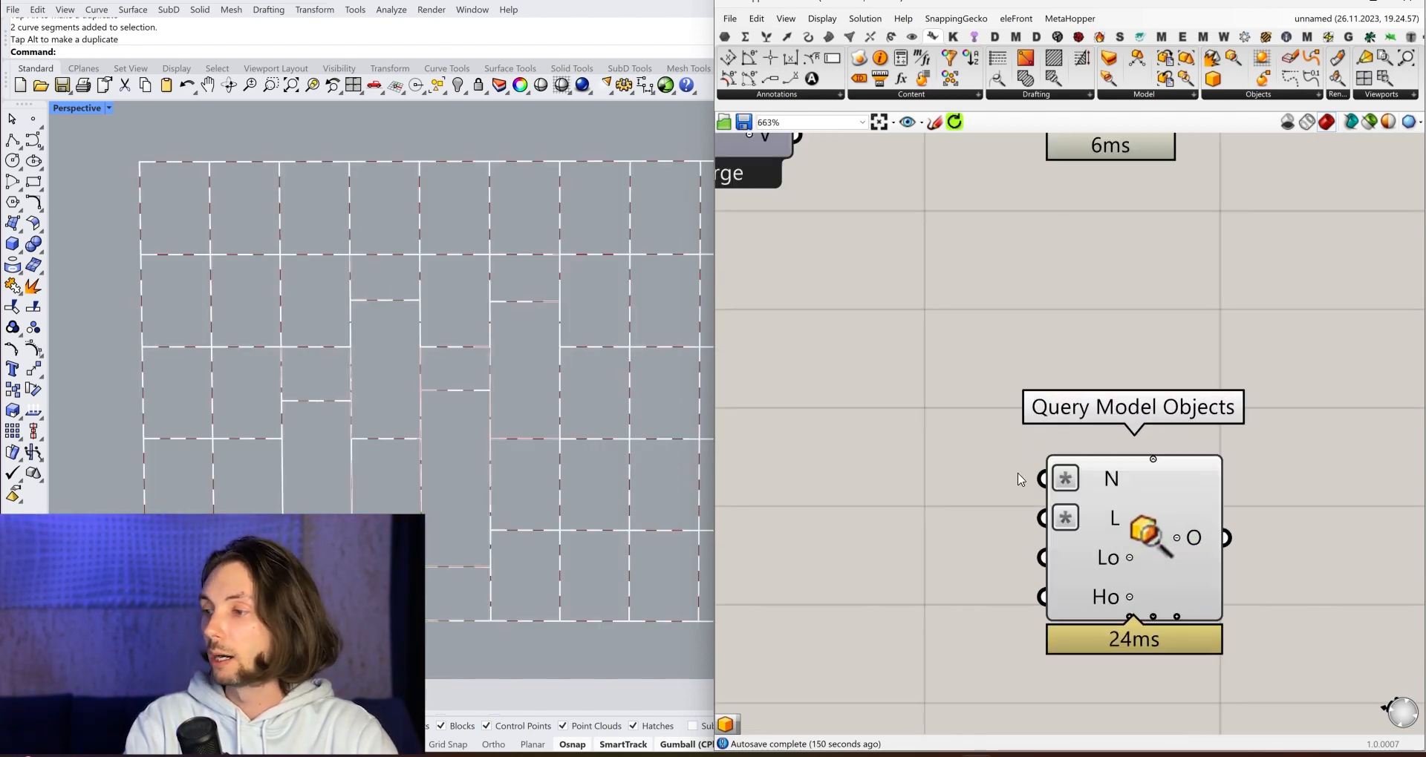
Set the match method of the Query Model Objects name input to Equals.
{"action": "right_click", "coordinate": [1069, 484]}
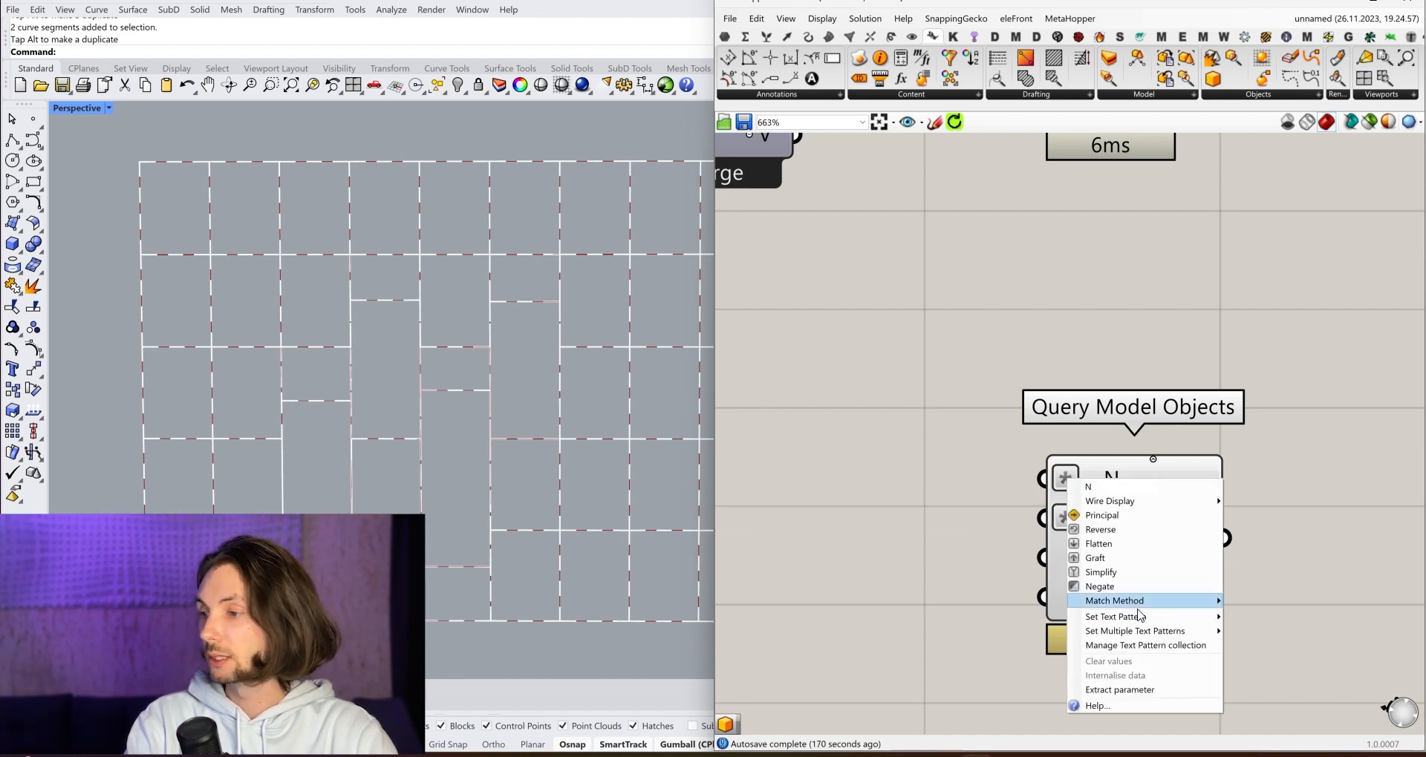
{"action": "mouse_move", "coordinate": [1078, 605]}
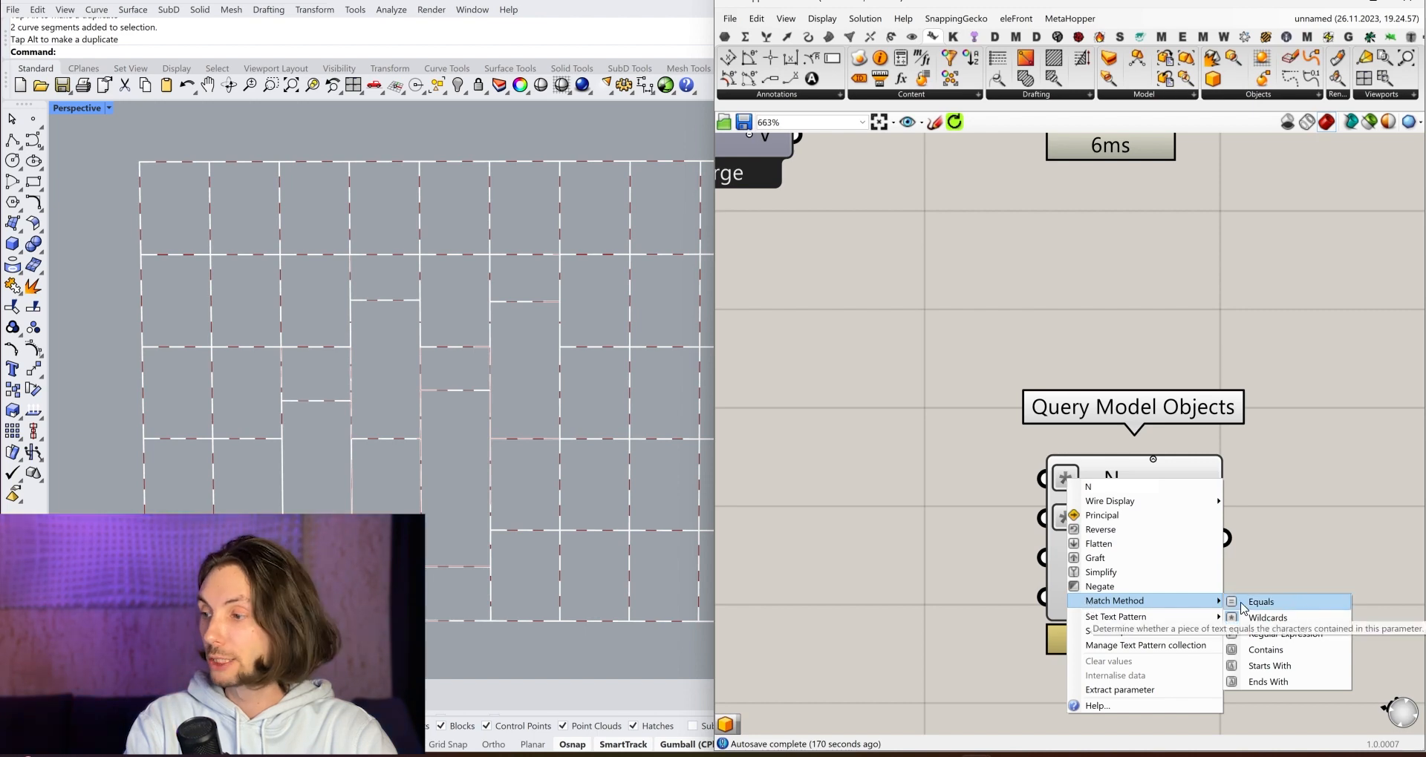
{"action": "left_click", "coordinate": [1284, 603]}
Connect the Name output of the Model Object component to the Name input of Query Model Objects.
{"action": "scroll", "coordinate": [1232, 544], "scroll_direction": "down", "scroll_amount": 4}
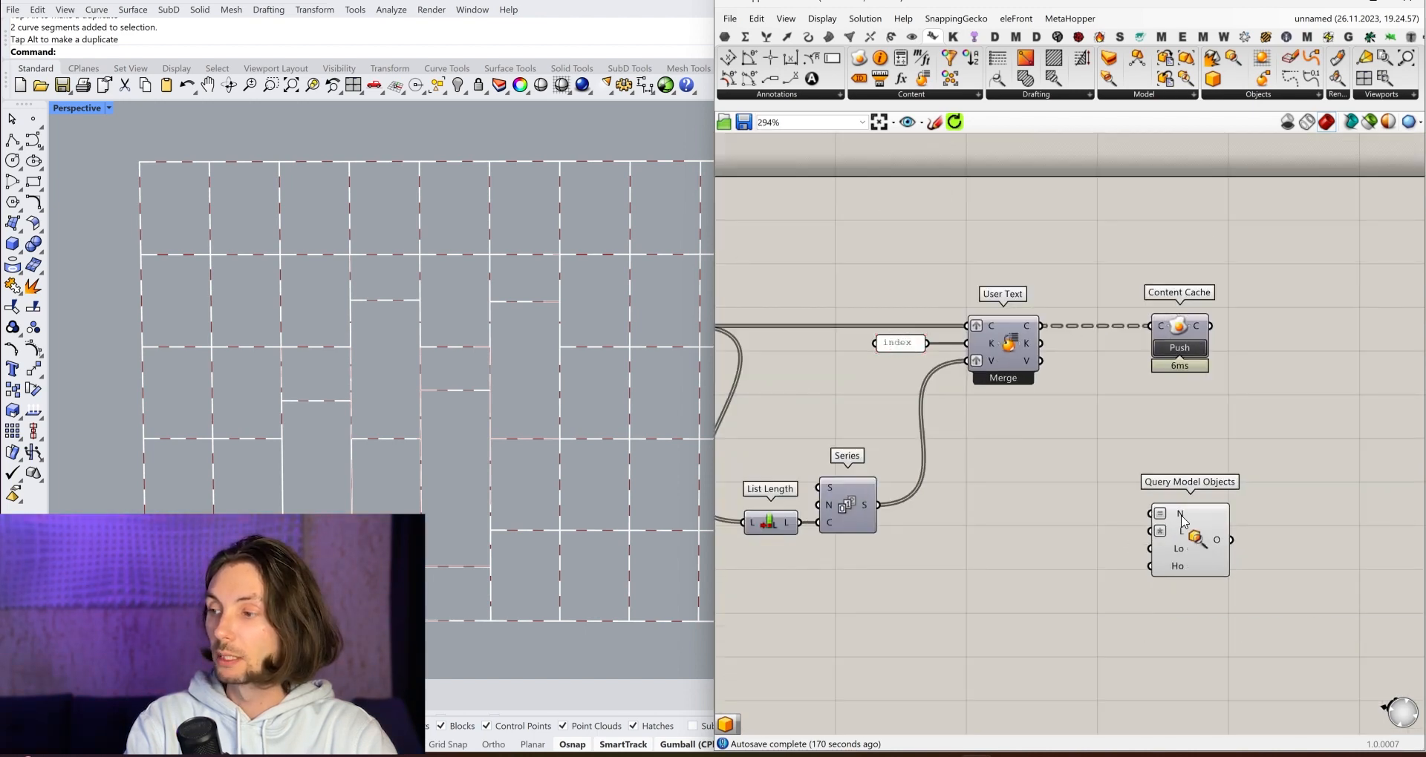
{"action": "scroll", "coordinate": [1108, 470], "scroll_direction": "down", "scroll_amount": 3}
{"action": "scroll", "coordinate": [924, 400], "scroll_direction": "up", "scroll_amount": 5}
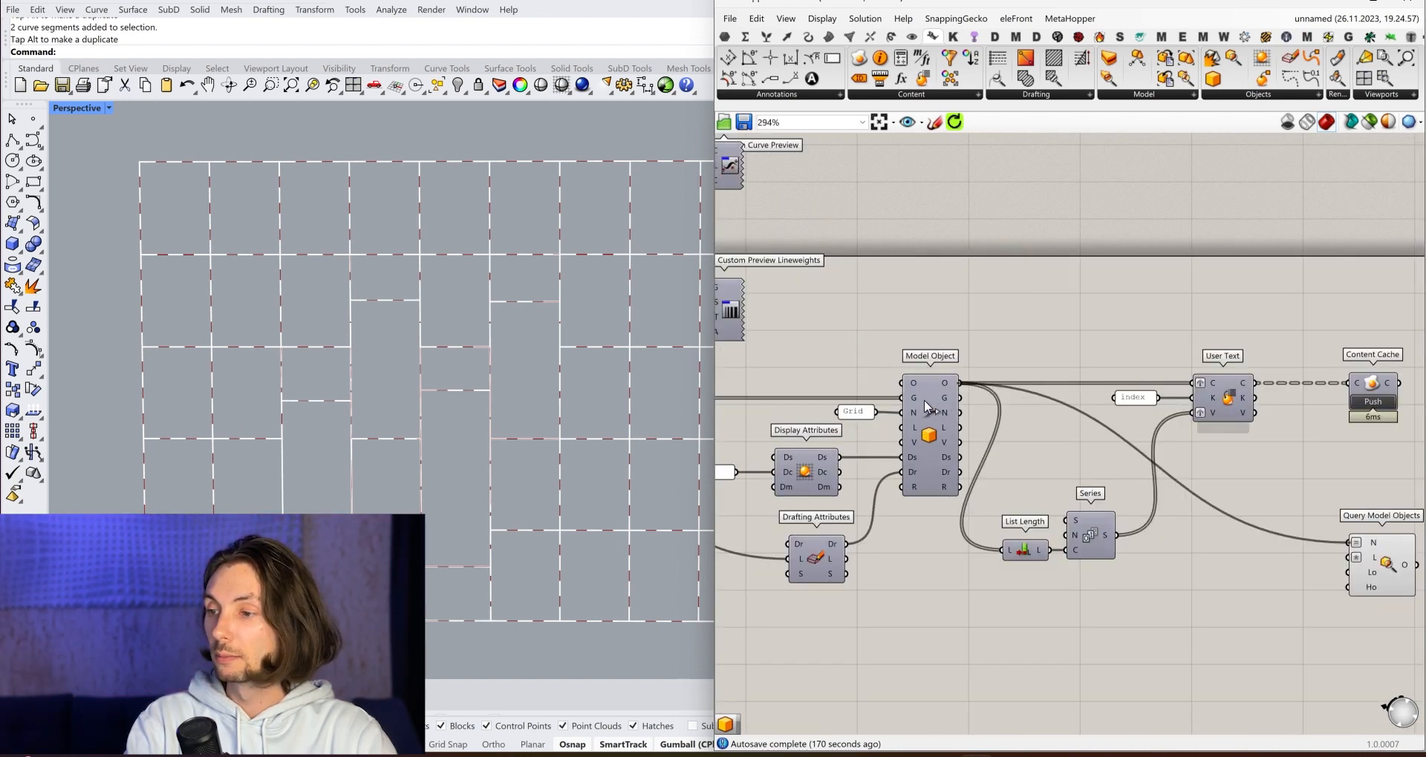
{"action": "scroll", "coordinate": [764, 382], "scroll_direction": "down", "scroll_amount": 3}
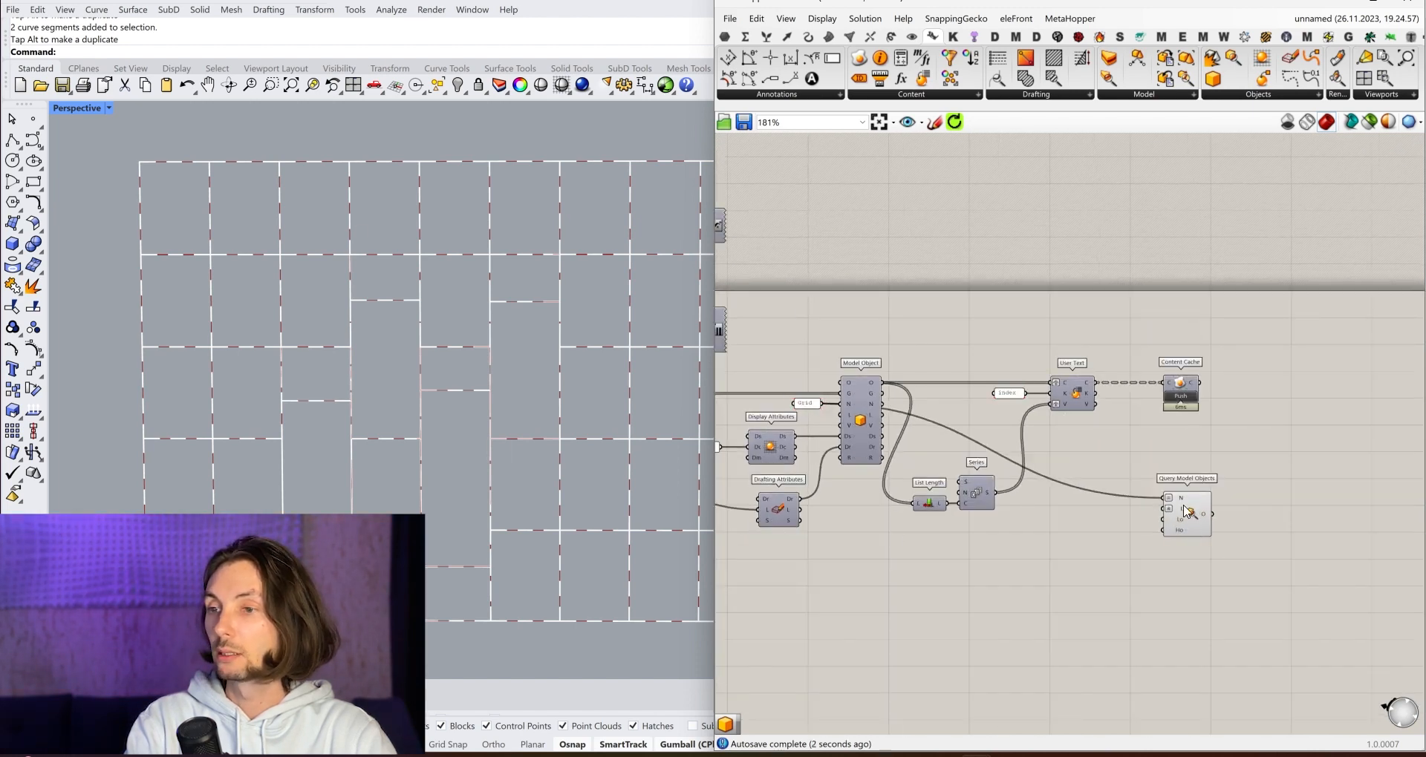
Preview the curves found by Query Model Objects and inspect its Objects output list.
{"action": "left_click_drag", "start_coordinate": [1188, 512], "coordinate": [1192, 517]}
{"action": "left_click", "coordinate": [1239, 533]}
{"action": "left_click", "coordinate": [1217, 566]}
{"action": "left_click", "coordinate": [1182, 521]}
{"action": "left_click", "coordinate": [1216, 575]}
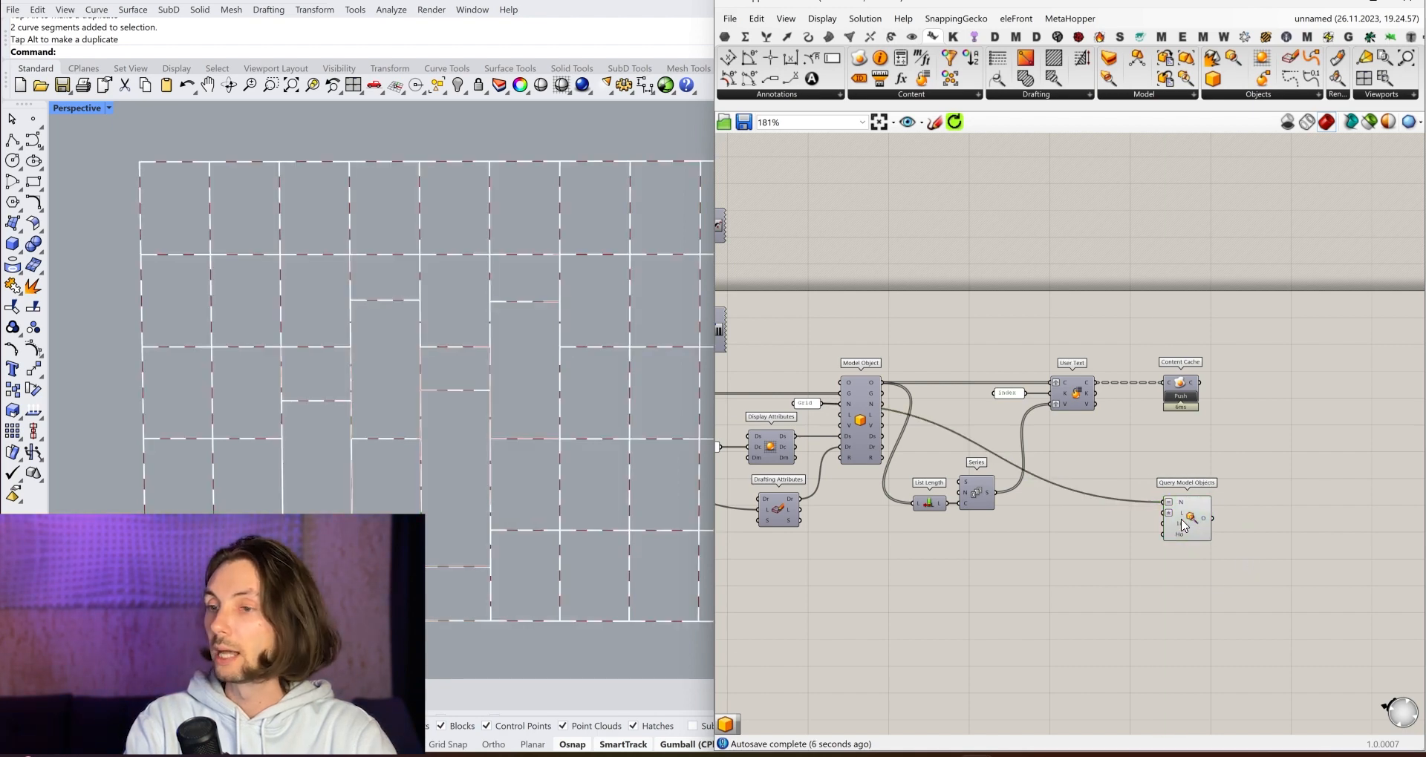
{"action": "left_click", "coordinate": [1183, 526]}
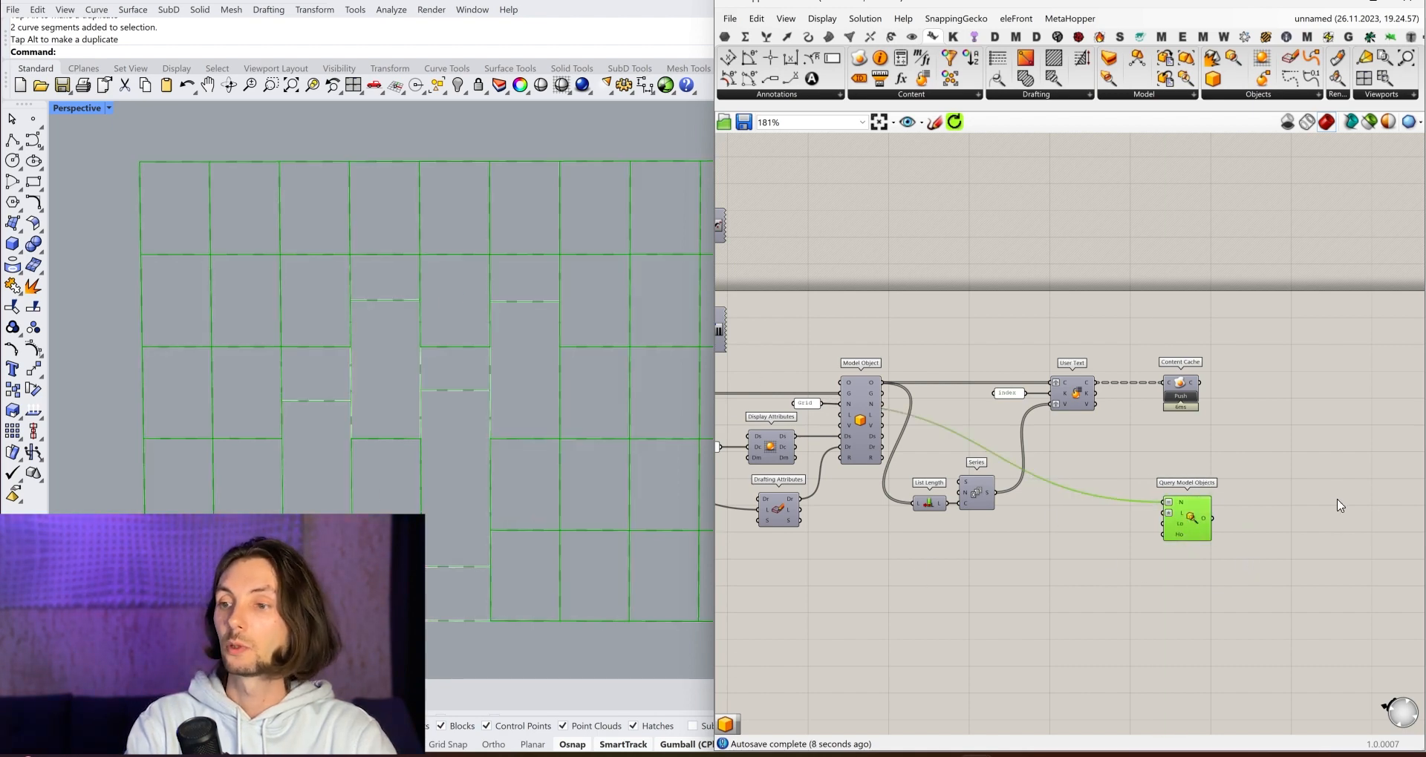
{"action": "scroll", "coordinate": [1271, 522], "scroll_direction": "up", "scroll_amount": 3}
{"action": "mouse_move", "coordinate": [1170, 517]}
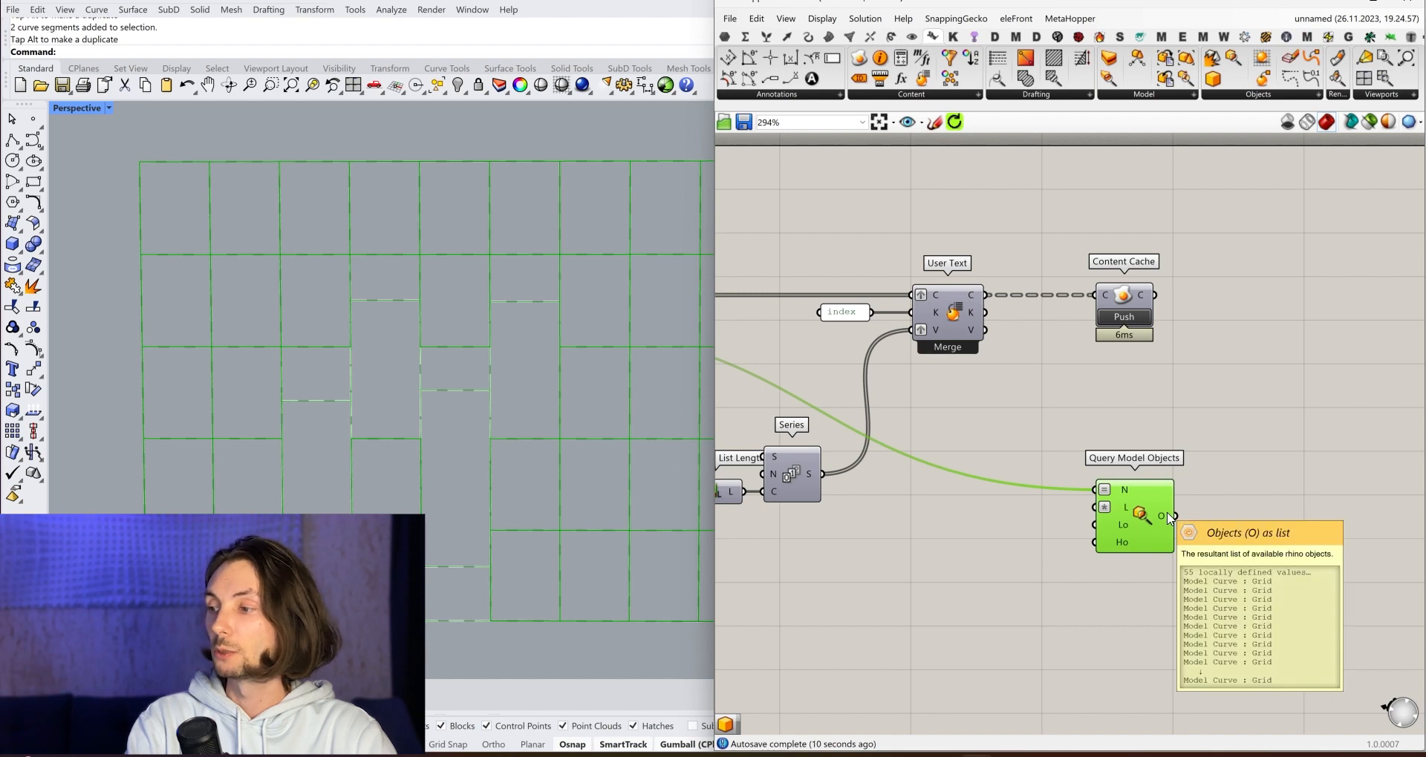
Move the shared edge between the second and third rows of the grid's second column upward.
{"action": "left_click_drag", "start_coordinate": [208, 315], "coordinate": [305, 361], "text": "ctrl+shift"}
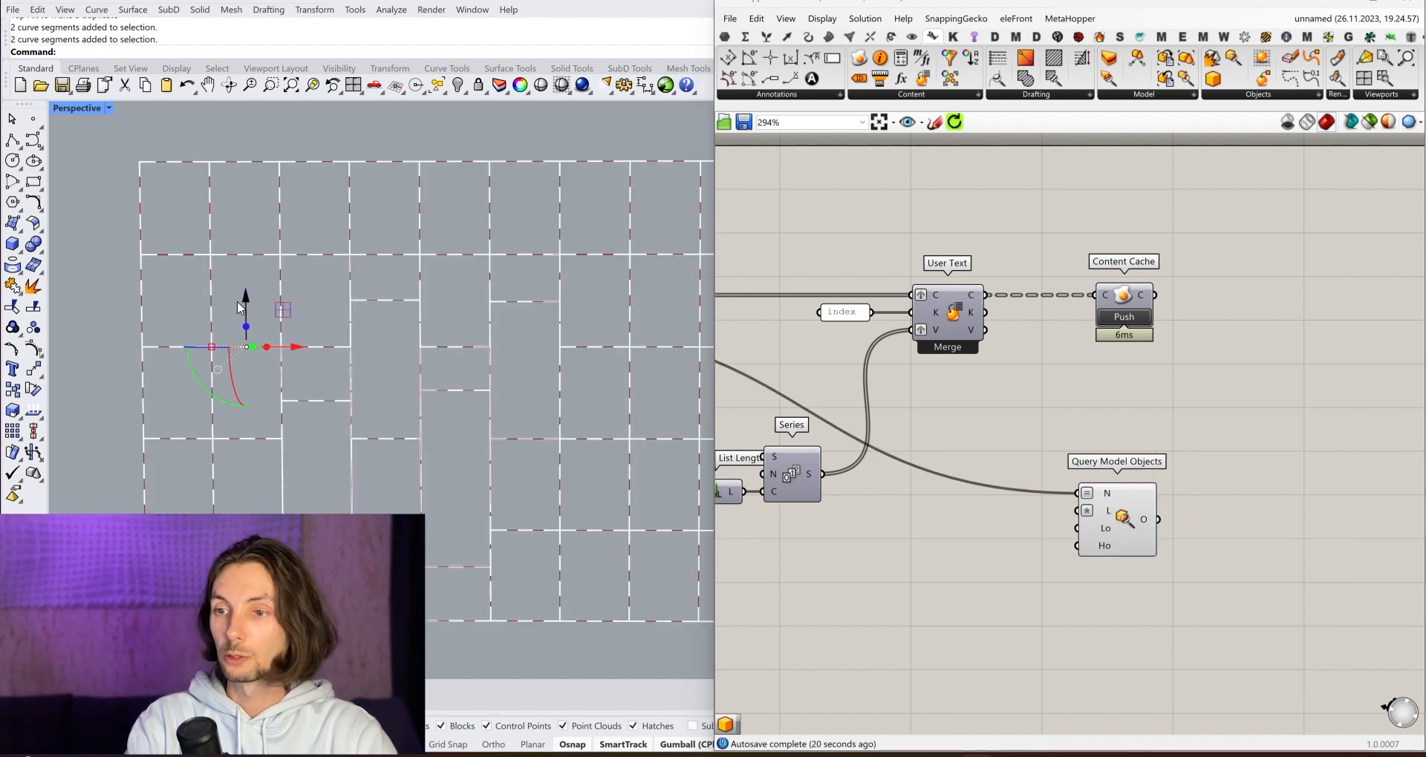
{"action": "left_click_drag", "start_coordinate": [247, 301], "coordinate": [270, 270]}
{"action": "left_click", "coordinate": [257, 409]}
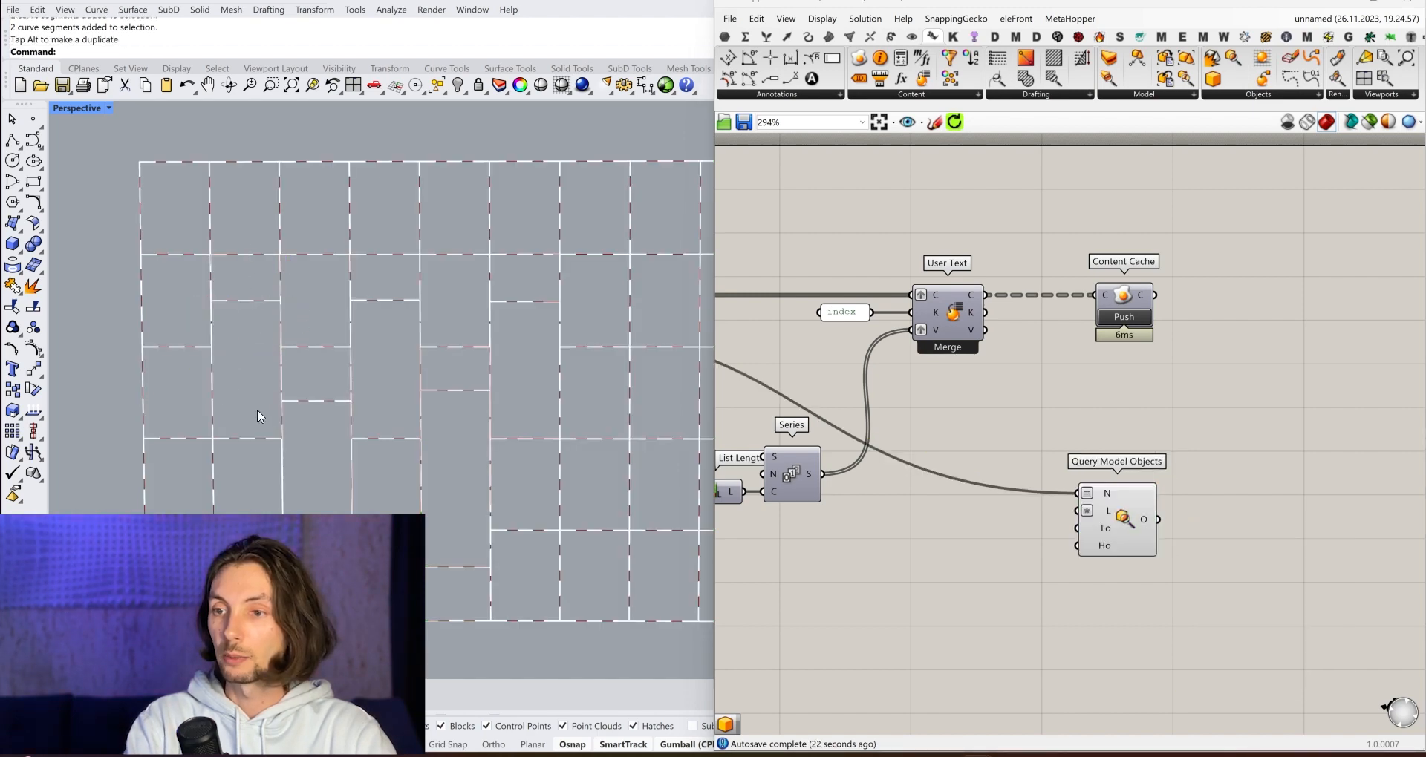
Select Query Model Objects to check the updated grid preview, and shift the component slightly up the canvas.
{"action": "left_click", "coordinate": [1134, 523]}
{"action": "left_click_drag", "start_coordinate": [1140, 531], "coordinate": [1141, 511]}
{"action": "left_click", "coordinate": [1275, 396]}
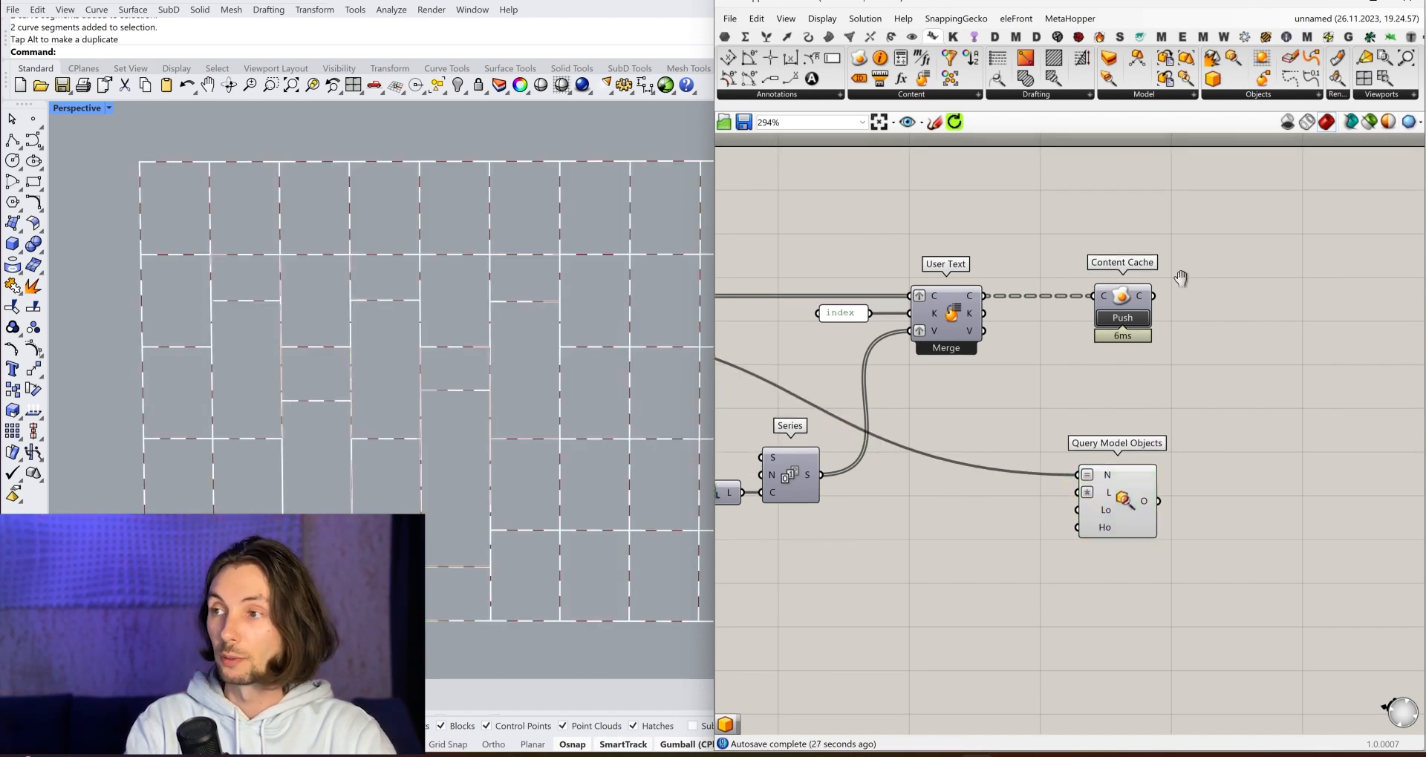
Add a Model Block Definition component to the canvas below Query Model Objects.
{"action": "right_click_drag", "start_coordinate": [1154, 432], "coordinate": [1050, 453]}
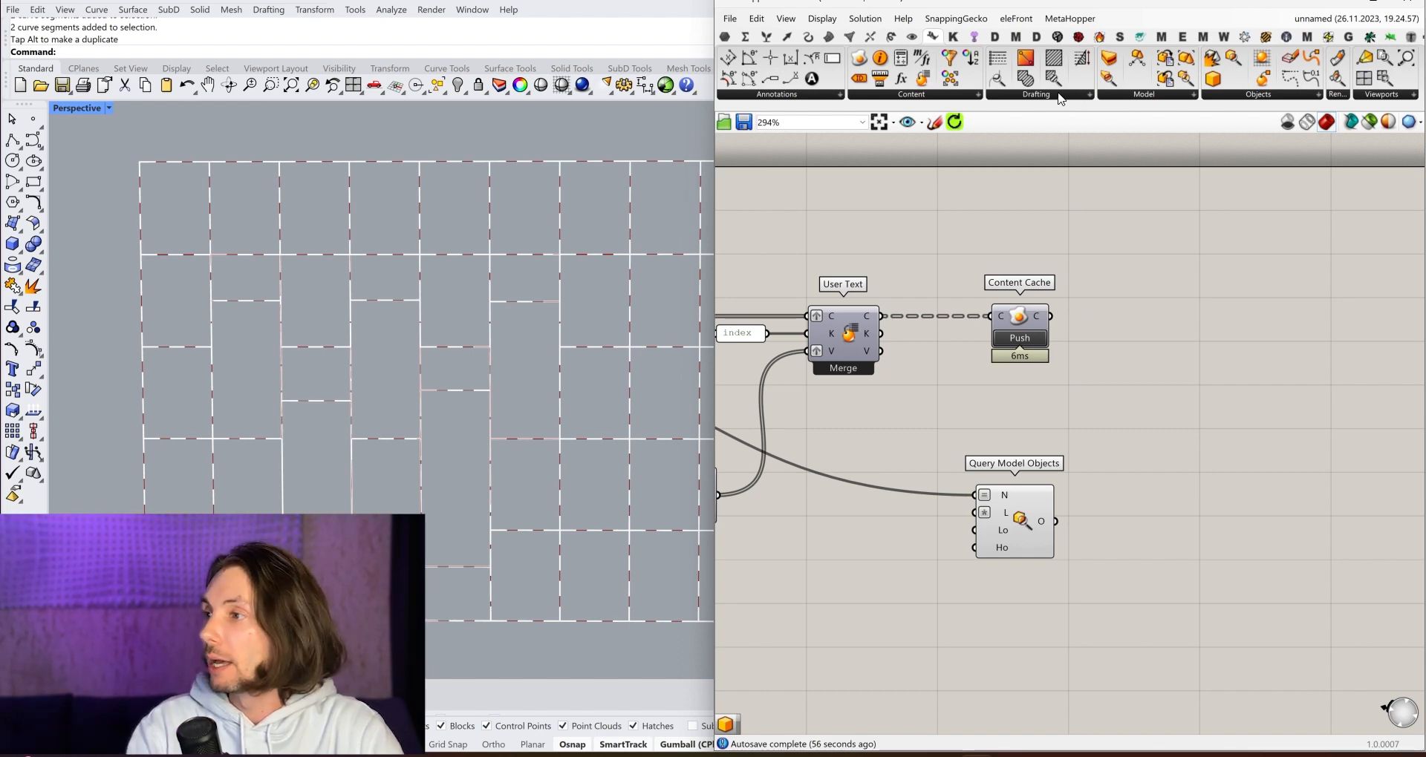
{"action": "mouse_move", "coordinate": [1304, 89]}
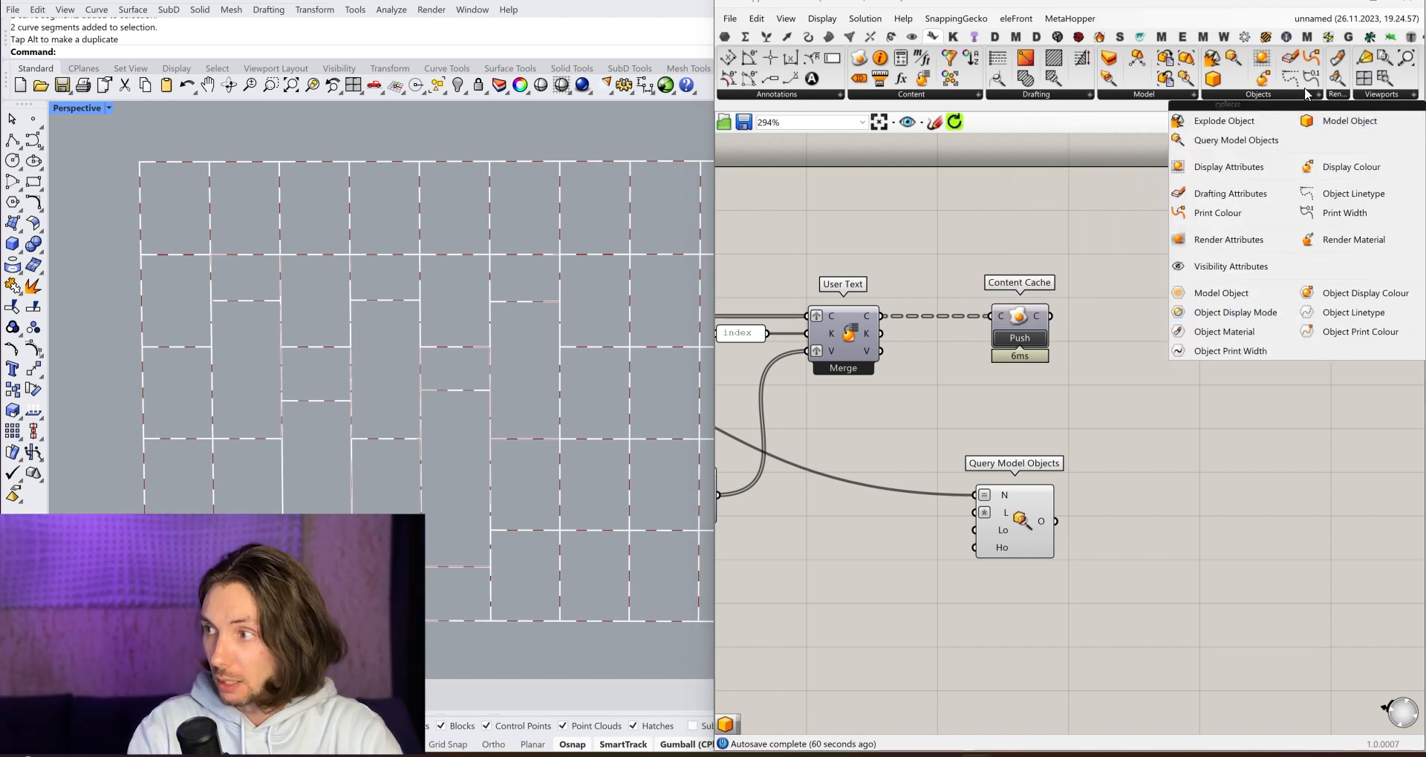
{"action": "mouse_move", "coordinate": [1130, 95]}
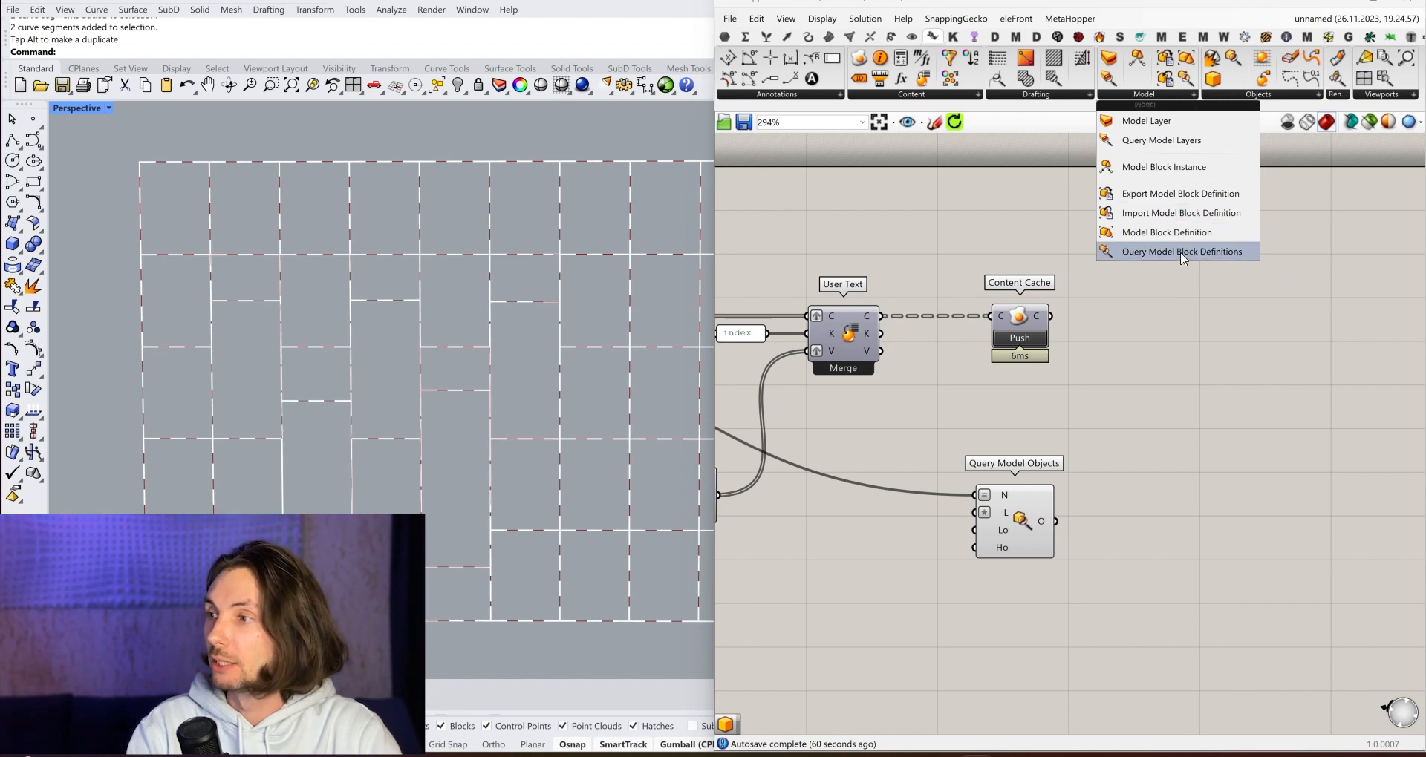
{"action": "left_click_drag", "start_coordinate": [1175, 239], "coordinate": [1004, 547]}
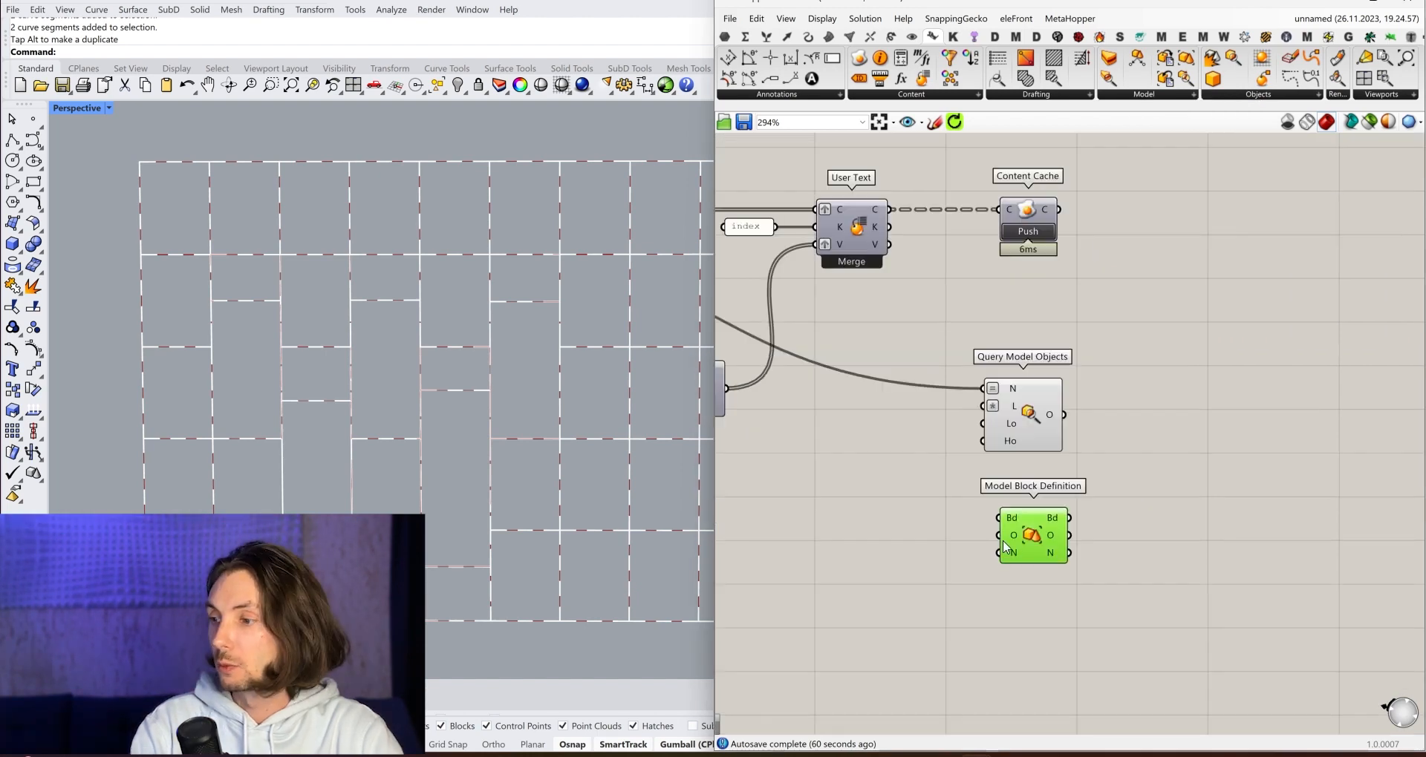
{"action": "mouse_move", "coordinate": [1151, 95]}
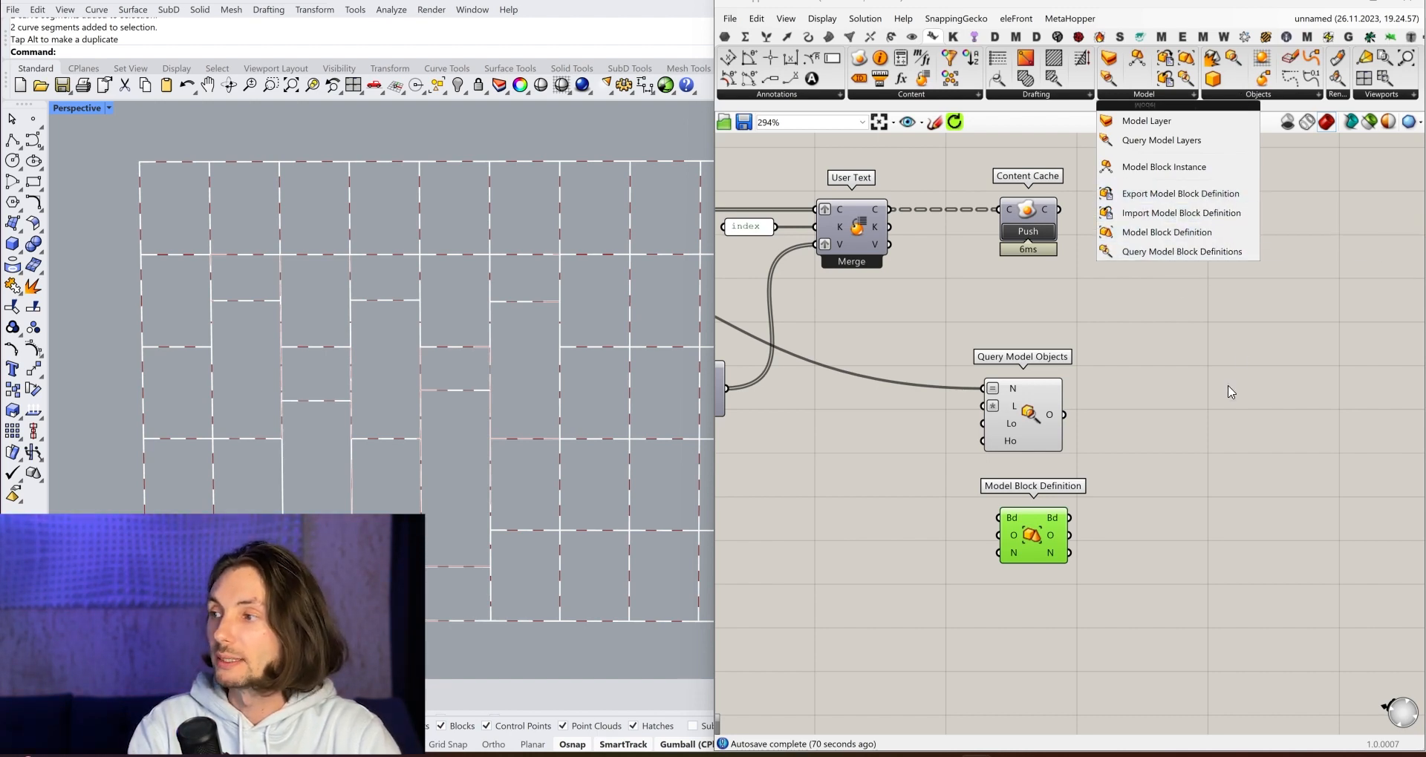
Switch to the full Rhino window and examine the index attribute user text of the top-left grid cell.
{"action": "left_click", "coordinate": [1372, 2]}
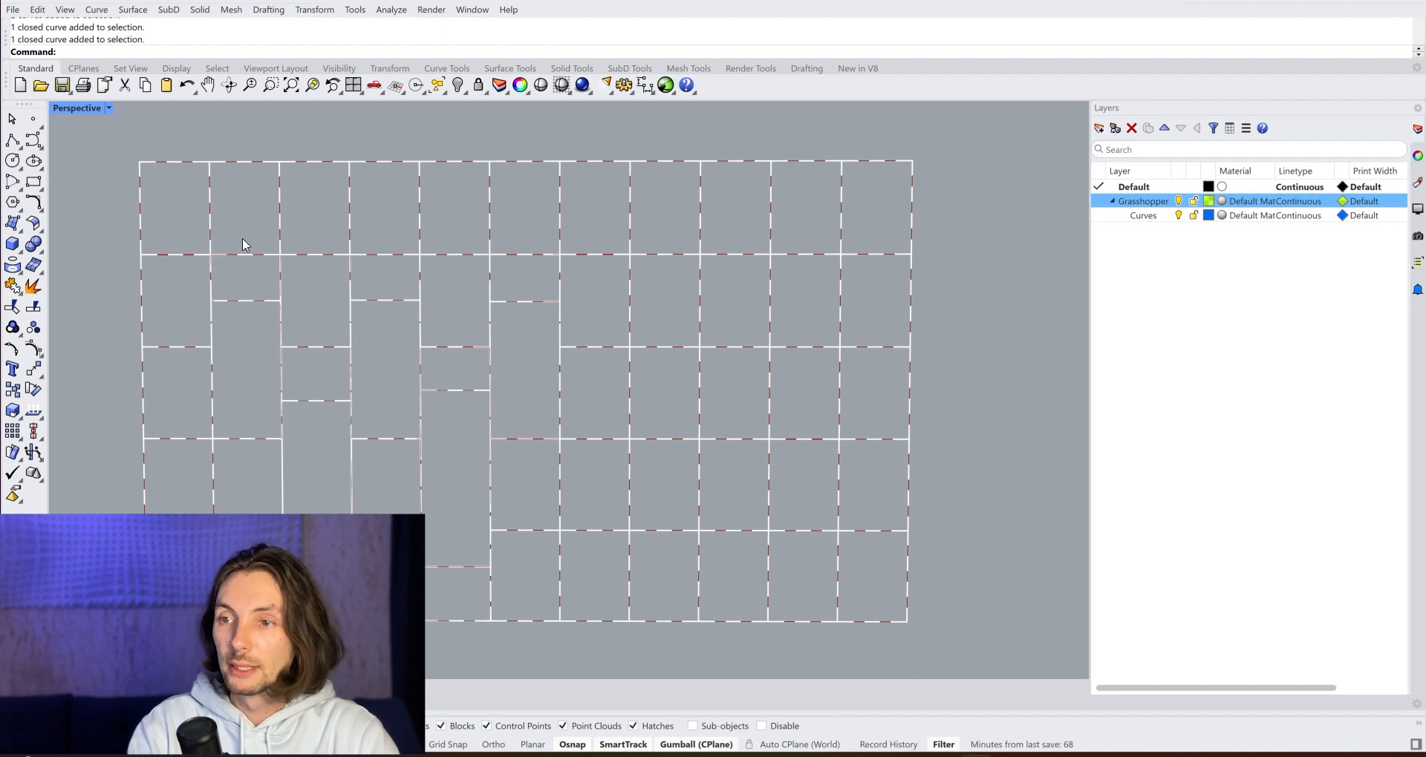
{"action": "left_click", "coordinate": [174, 165]}
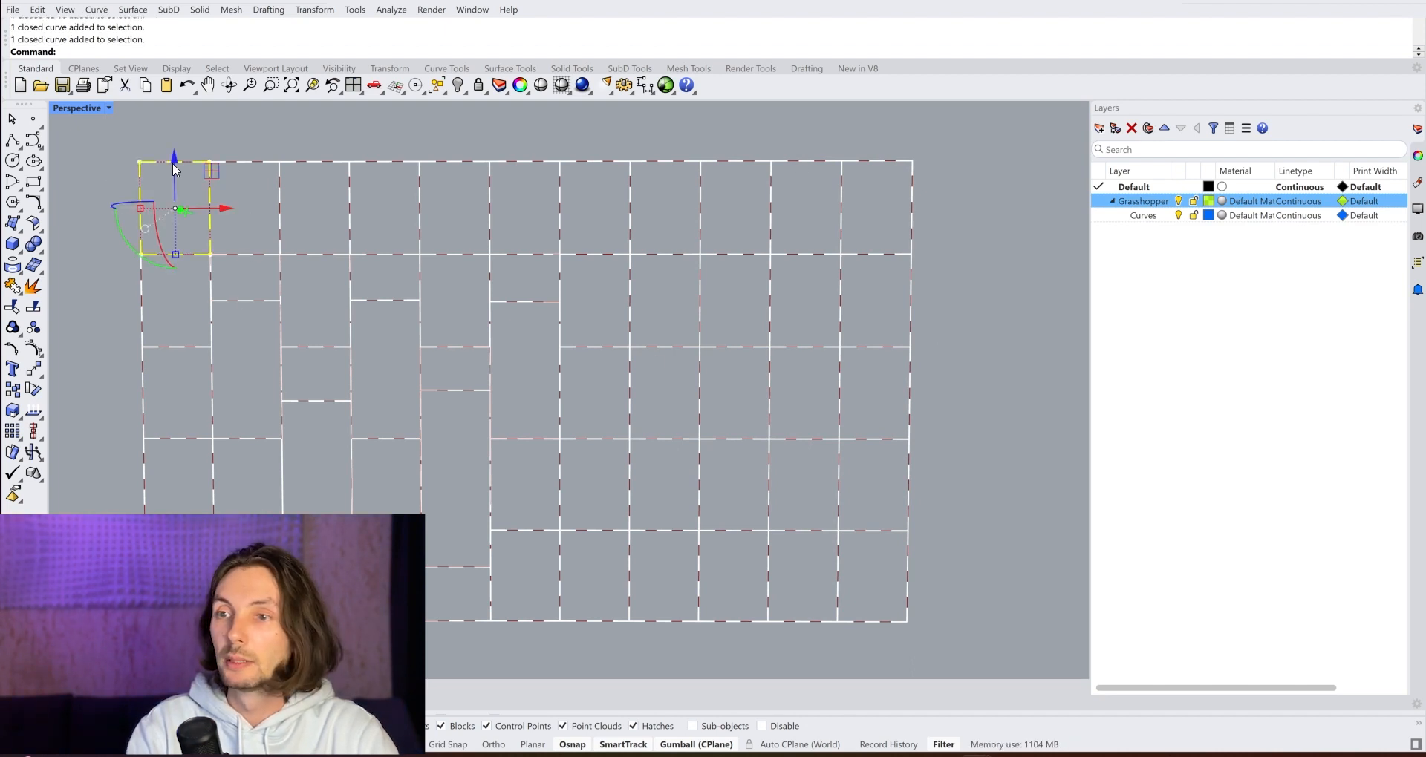
{"action": "left_click", "coordinate": [1416, 157]}
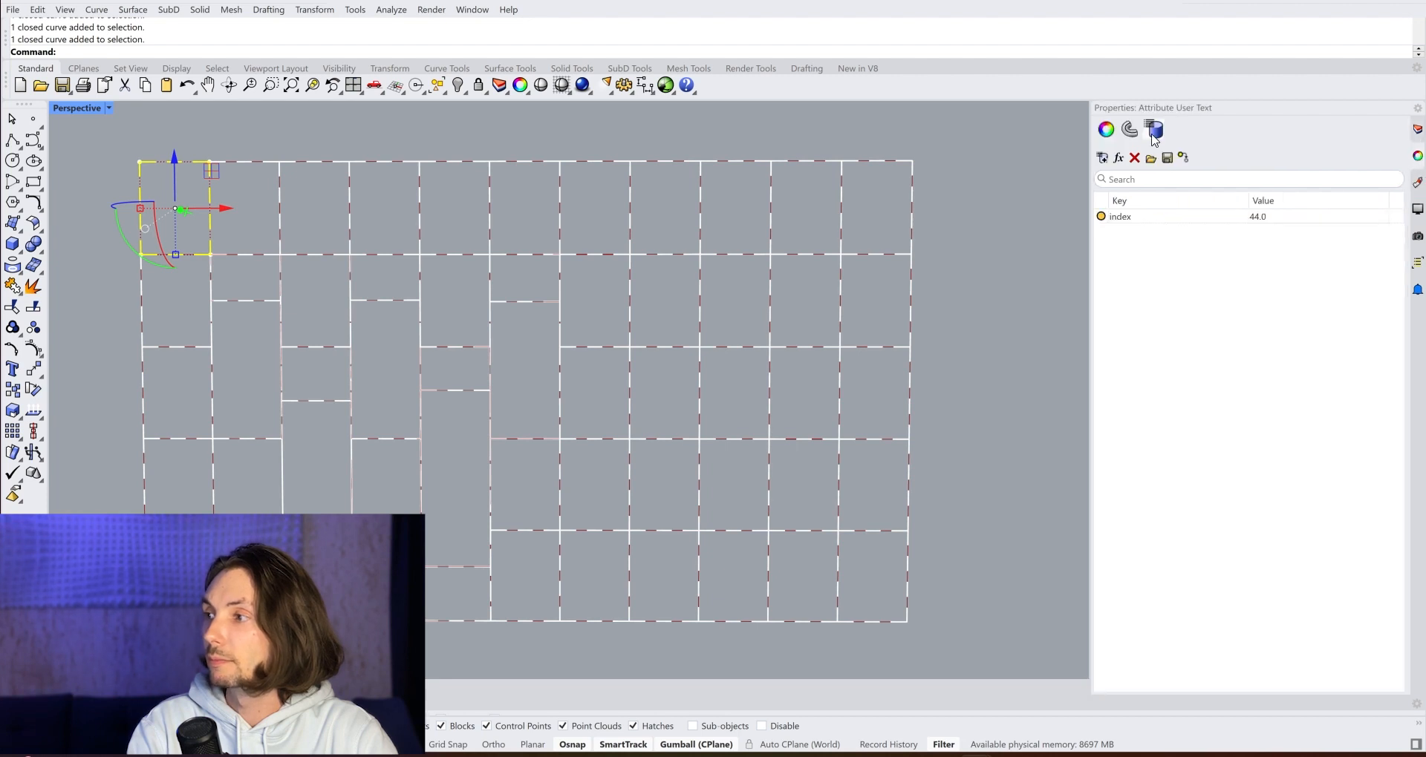
{"action": "left_click", "coordinate": [1113, 219]}
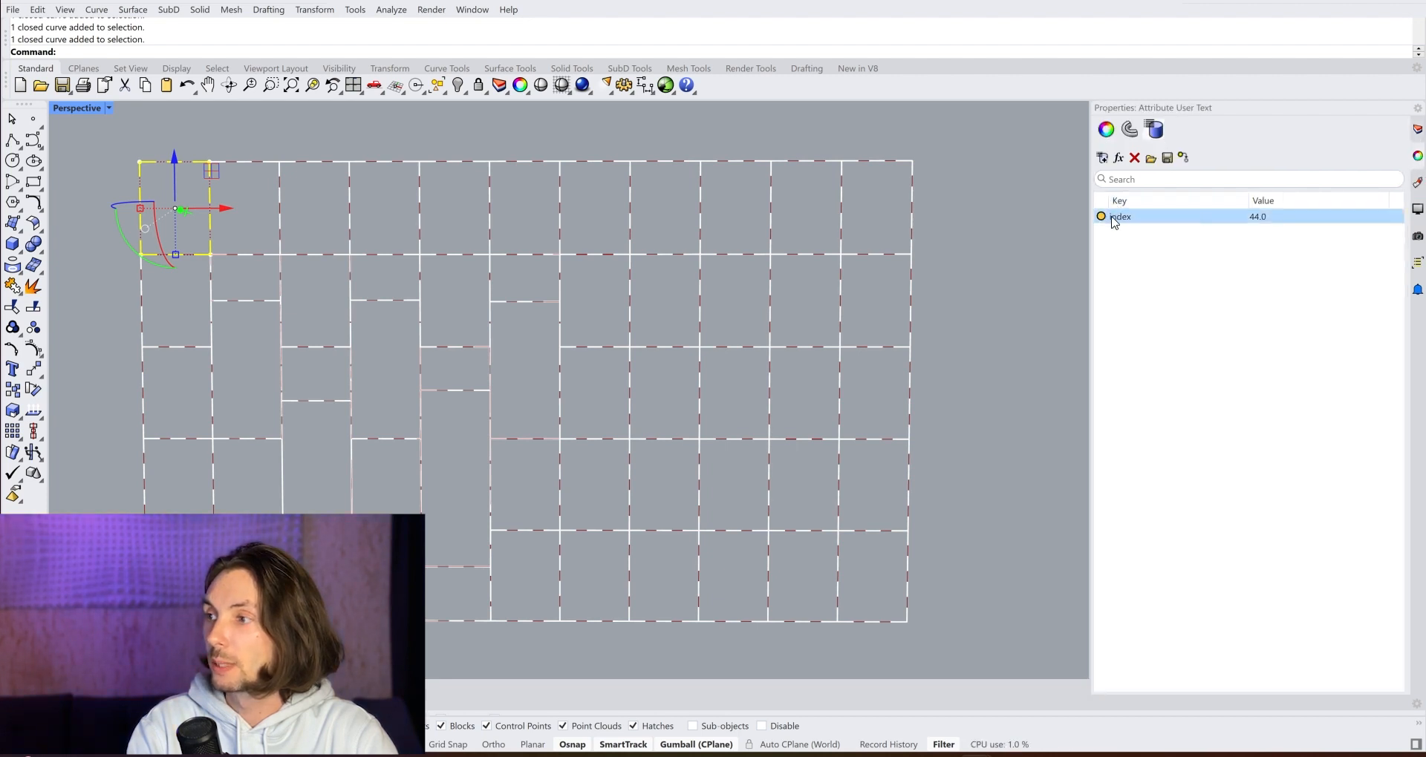
Compare the index attribute of other grid cells and view the available attribute user text functions.
{"action": "left_click", "coordinate": [401, 161]}
{"action": "left_click", "coordinate": [522, 161]}
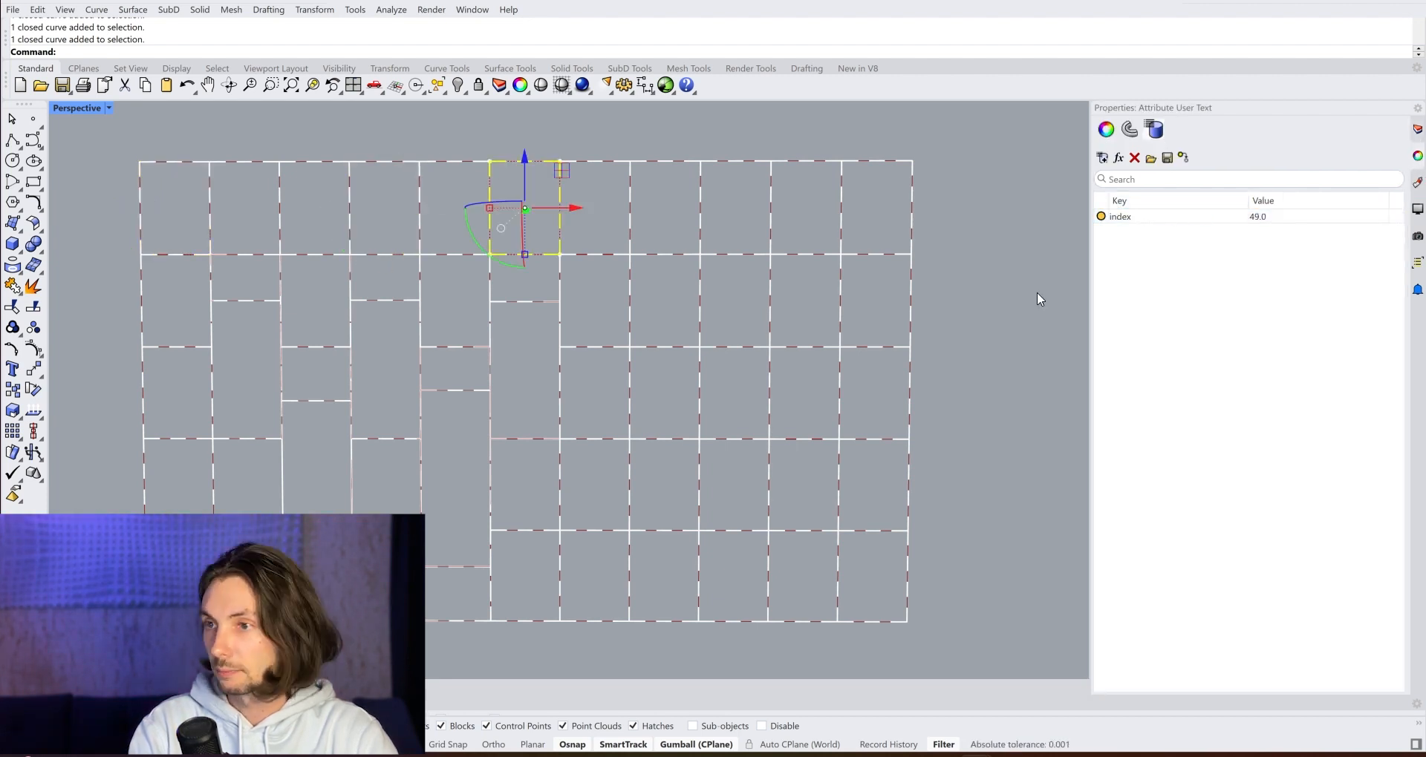
{"action": "left_click", "coordinate": [911, 305]}
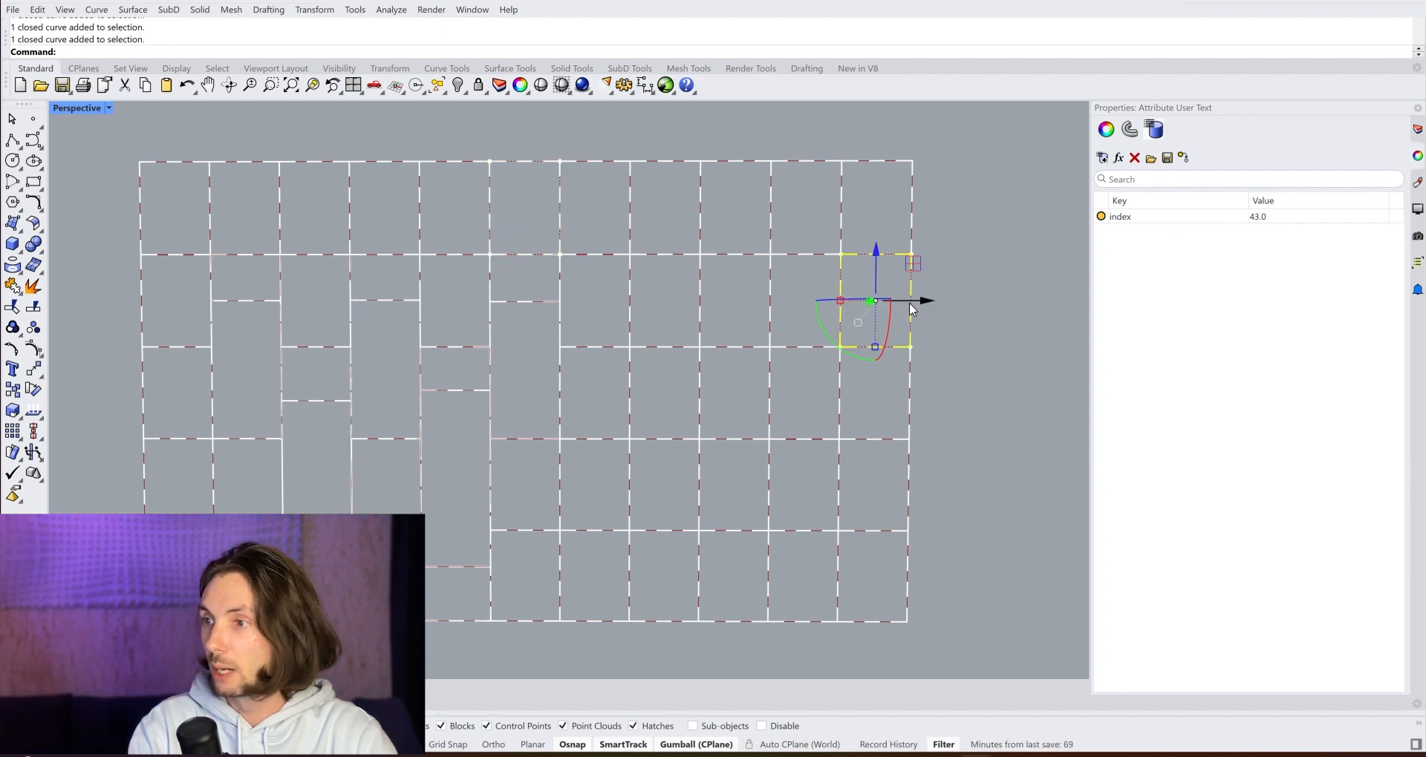
{"action": "left_click", "coordinate": [908, 404]}
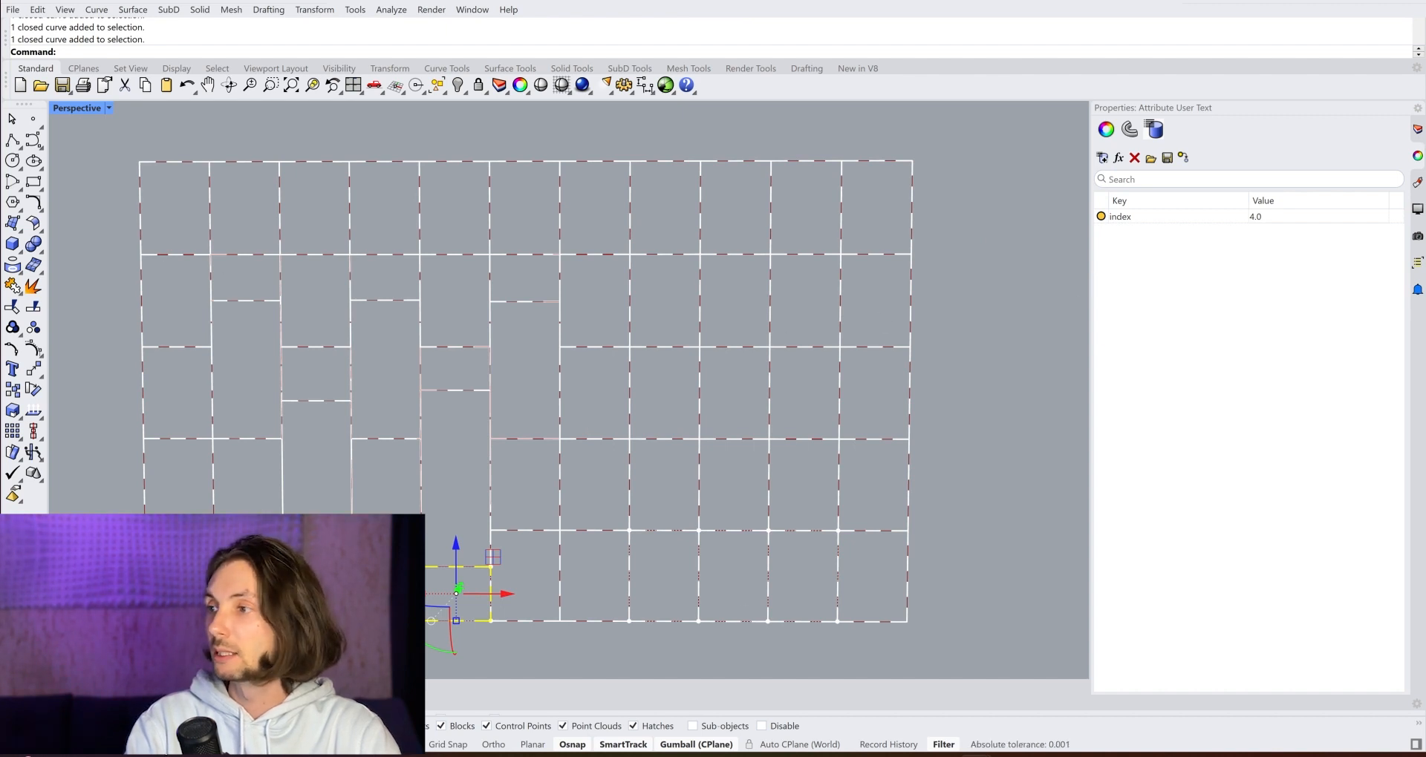
{"action": "left_click", "coordinate": [1118, 157]}
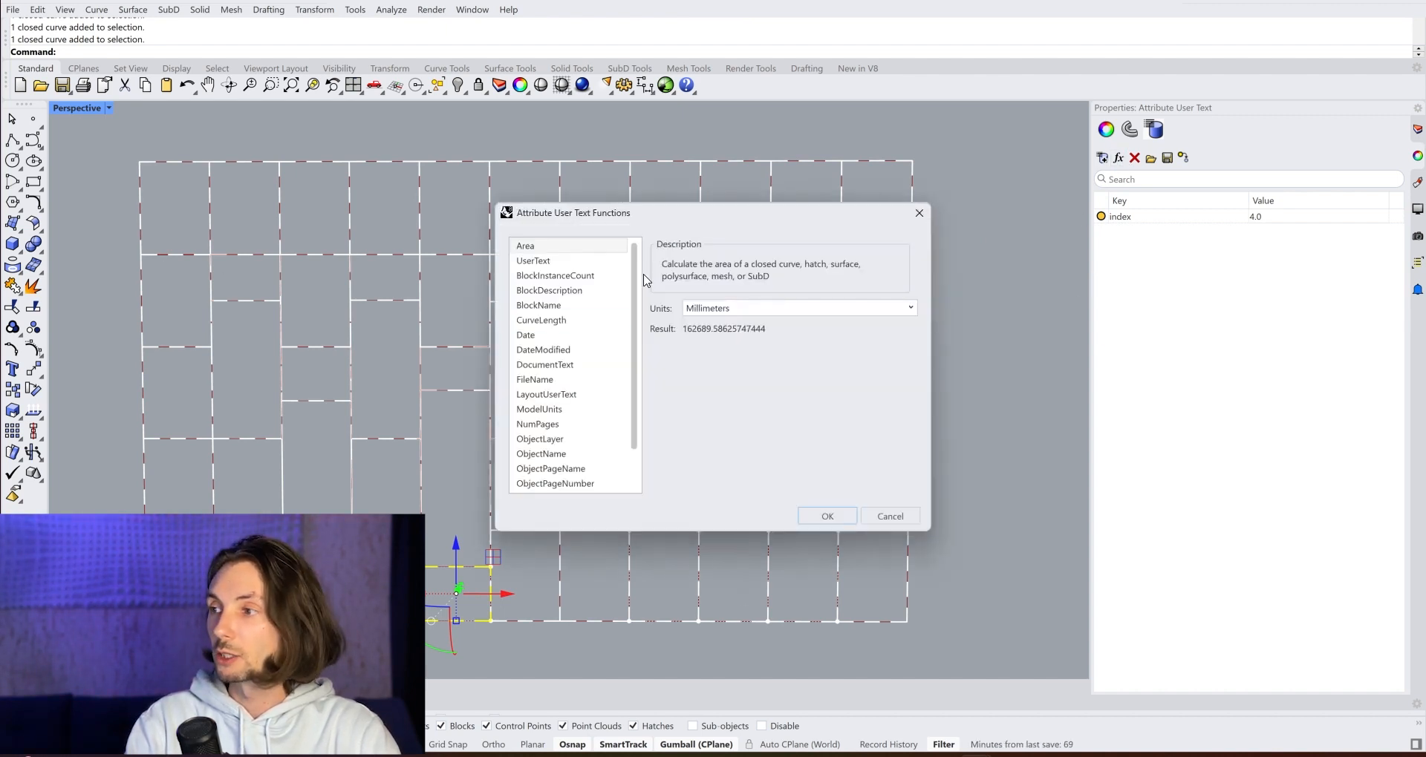
{"action": "left_click", "coordinate": [919, 214]}
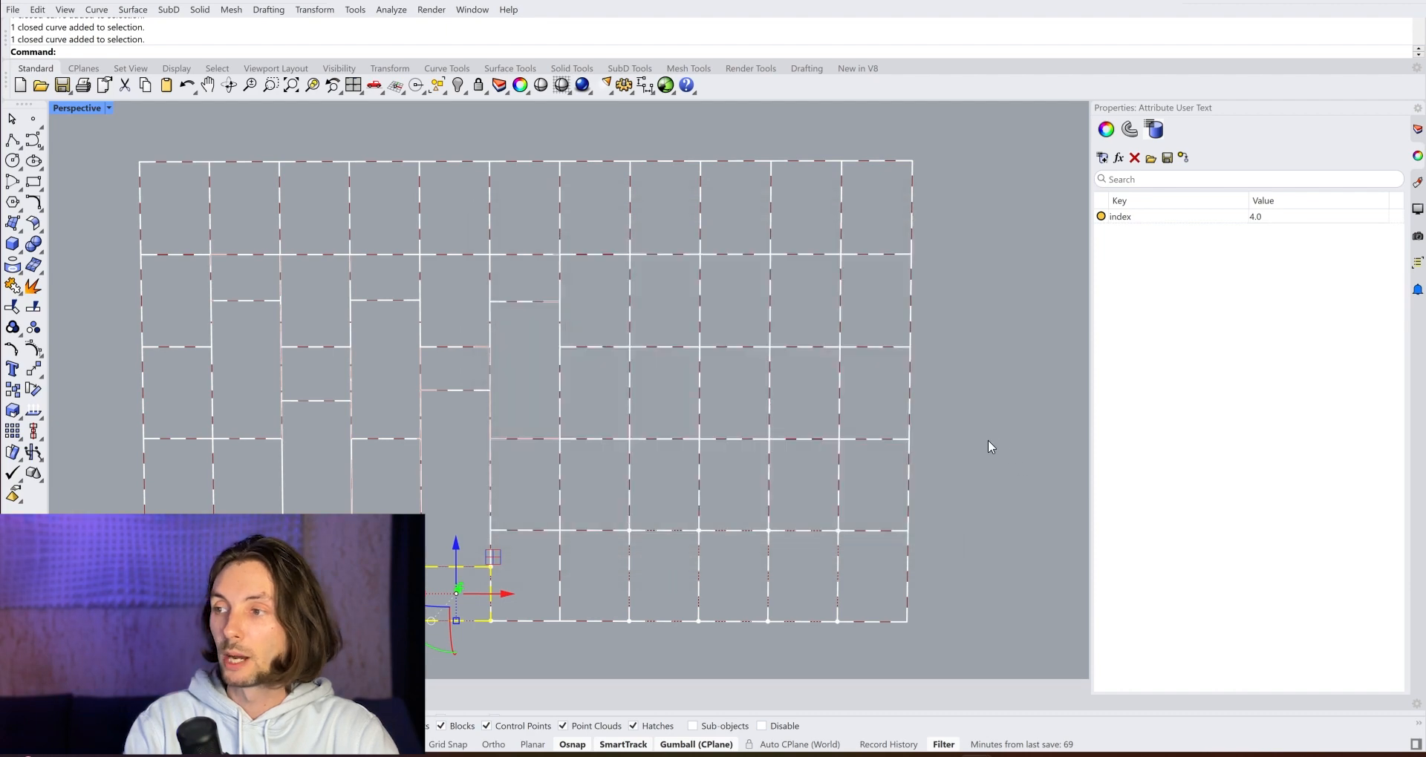
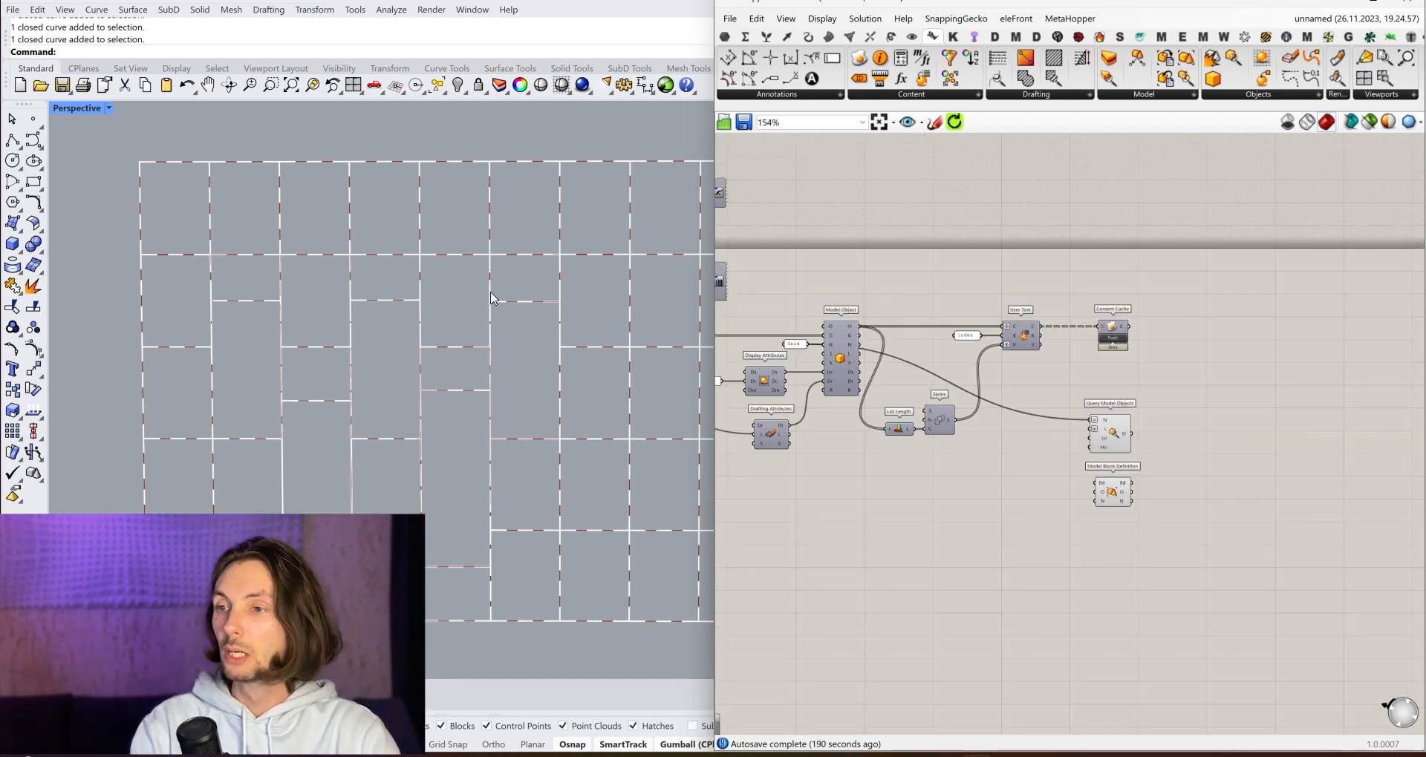
Move Query Model Objects further up from the Model Block Definition component and select it to preview the queried grid.
{"action": "scroll", "coordinate": [1223, 530], "scroll_direction": "up", "scroll_amount": 4}
{"action": "left_click", "coordinate": [1050, 367]}
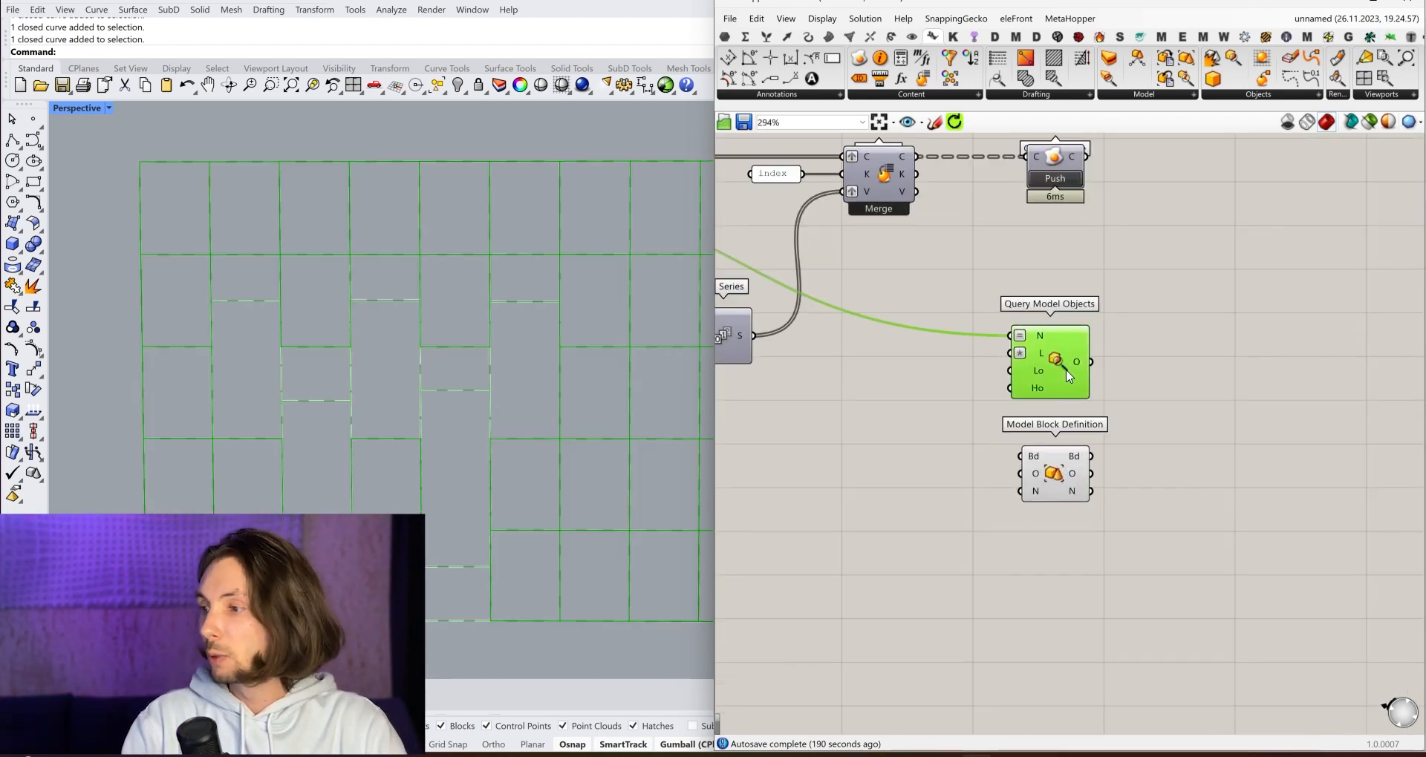
{"action": "left_click_drag", "start_coordinate": [1064, 348], "coordinate": [1064, 333]}
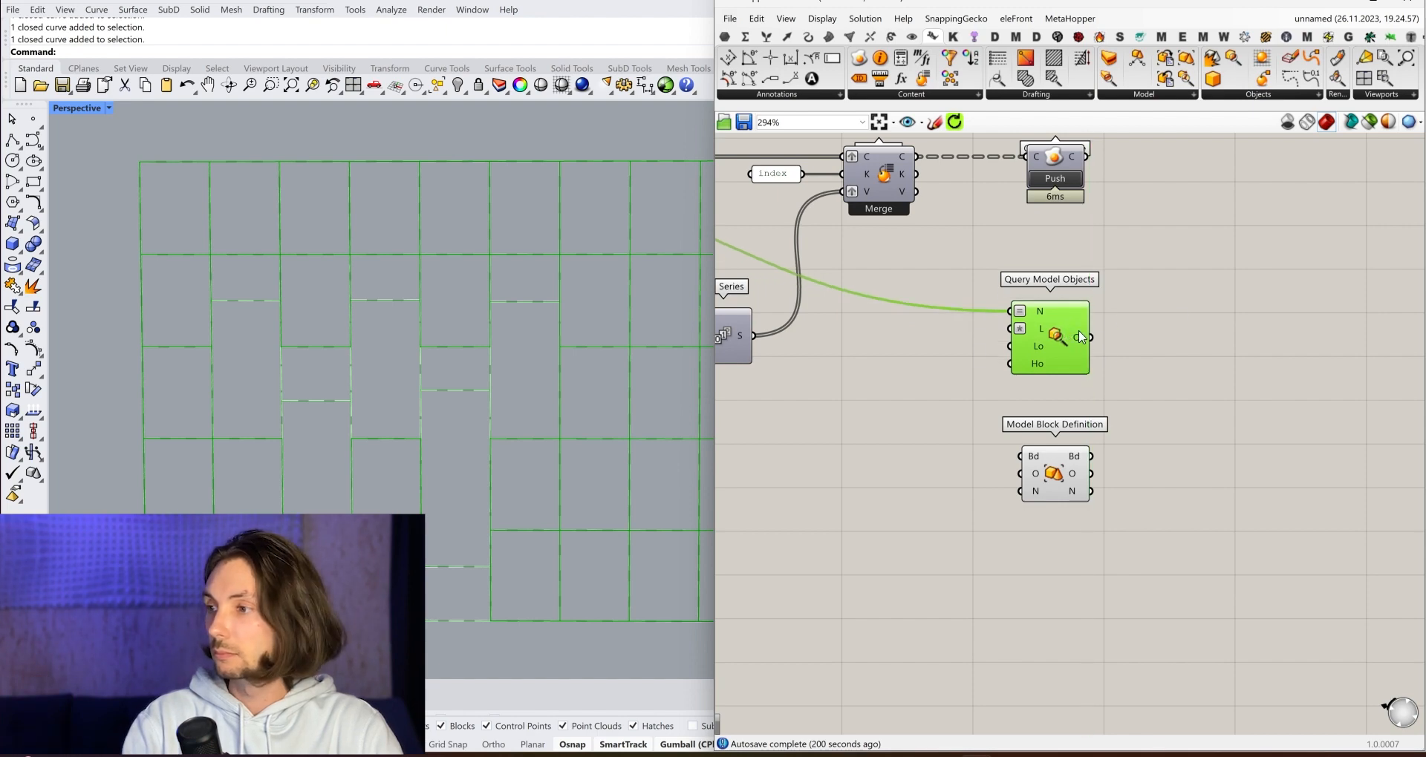
{"action": "left_click", "coordinate": [1188, 268]}
{"action": "right_click_drag", "start_coordinate": [1192, 268], "coordinate": [1141, 326]}
{"action": "left_click", "coordinate": [1026, 410]}
{"action": "mouse_move", "coordinate": [1031, 397]}
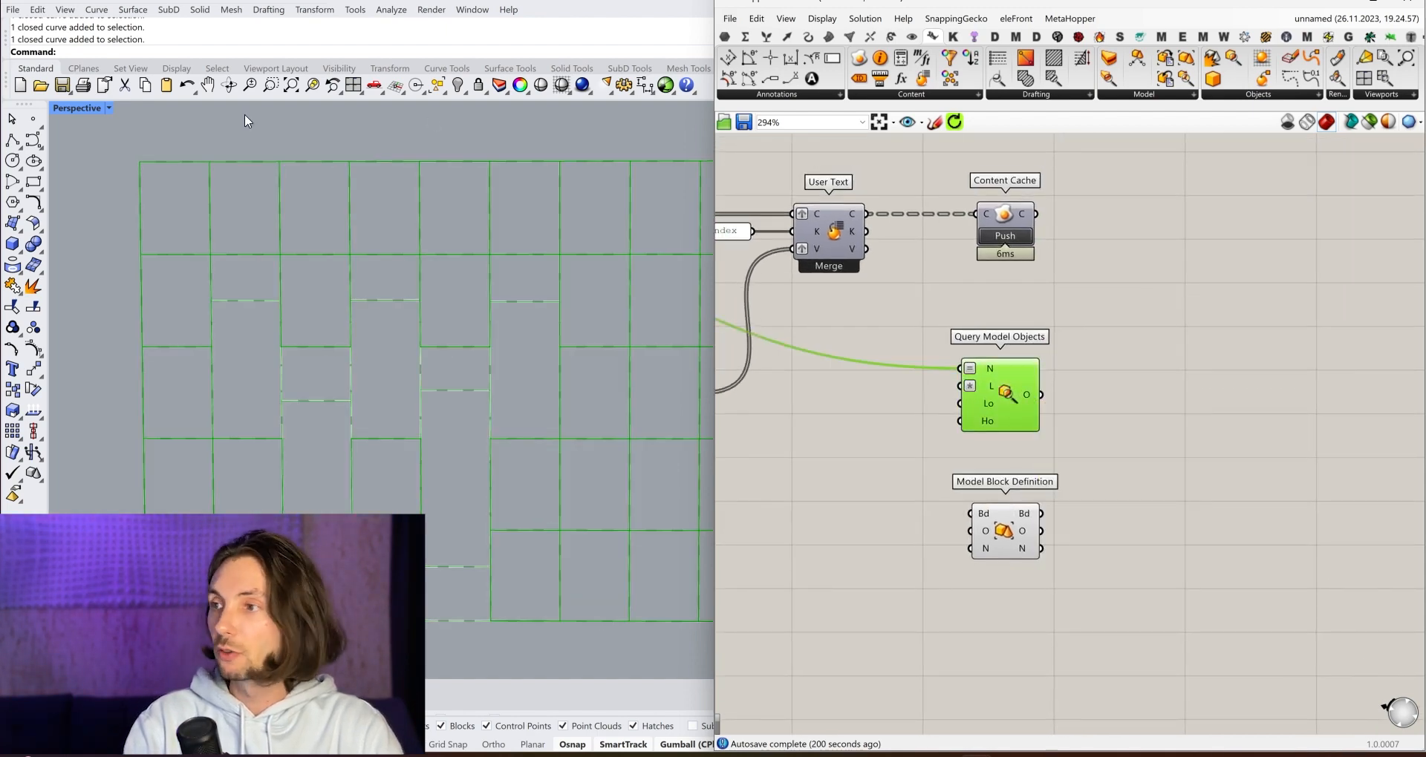
{"action": "left_click", "coordinate": [795, 96]}
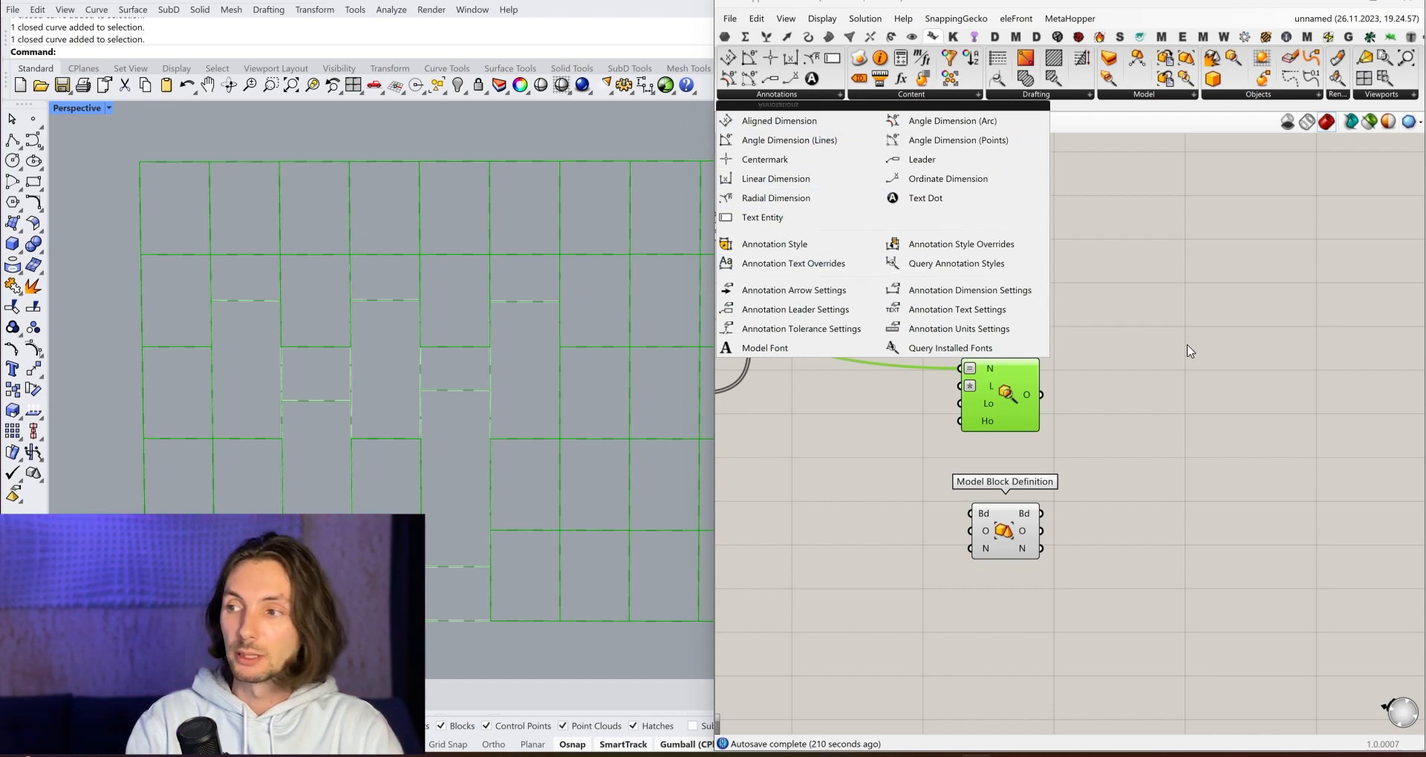
{"action": "left_click", "coordinate": [1209, 339]}
Add a second Model Object component beside Query Model Objects and connect the query's Objects output to its Object input.
{"action": "right_click_drag", "start_coordinate": [1143, 369], "coordinate": [1090, 379]}
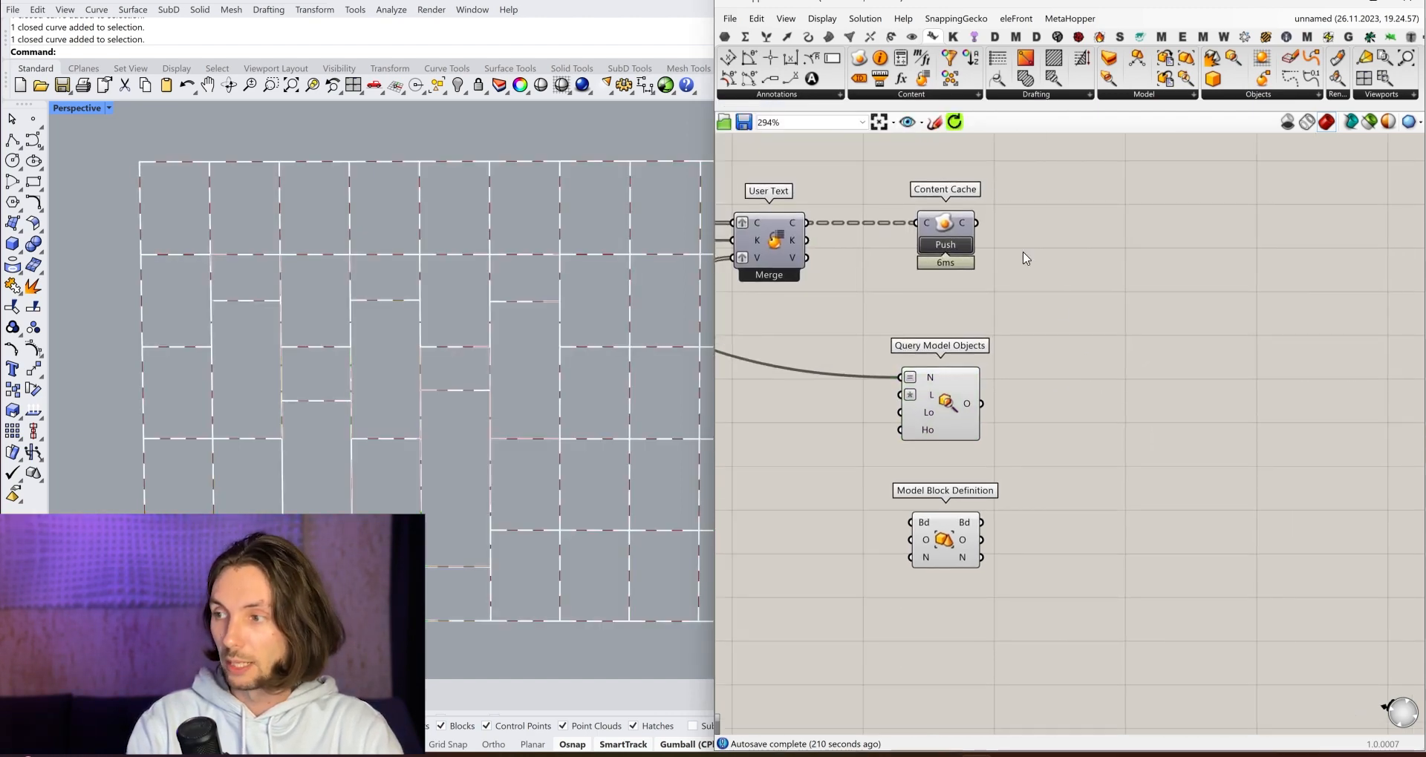
{"action": "left_click", "coordinate": [1260, 95]}
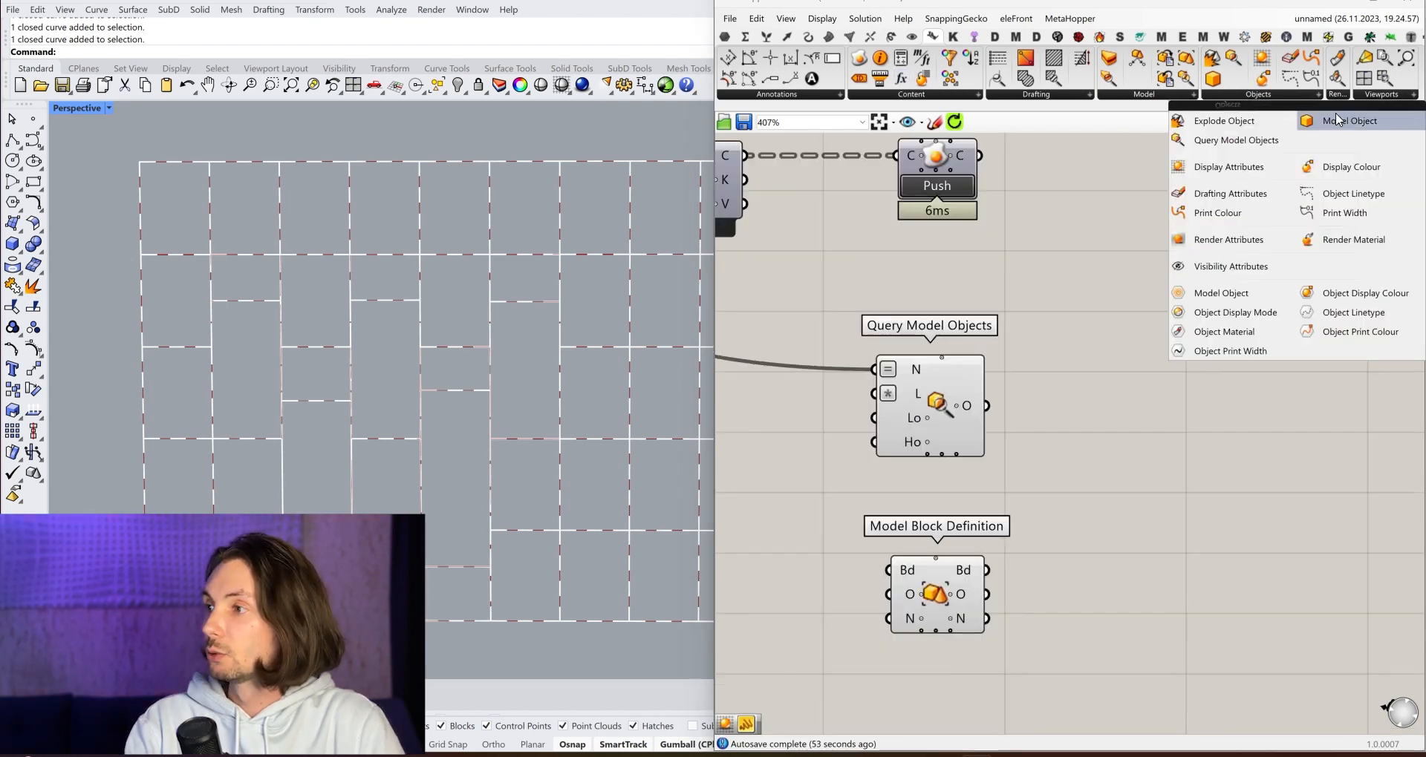
{"action": "left_click", "coordinate": [1336, 118]}
{"action": "left_click", "coordinate": [1105, 444]}
{"action": "left_click_drag", "start_coordinate": [988, 405], "coordinate": [1118, 438]}
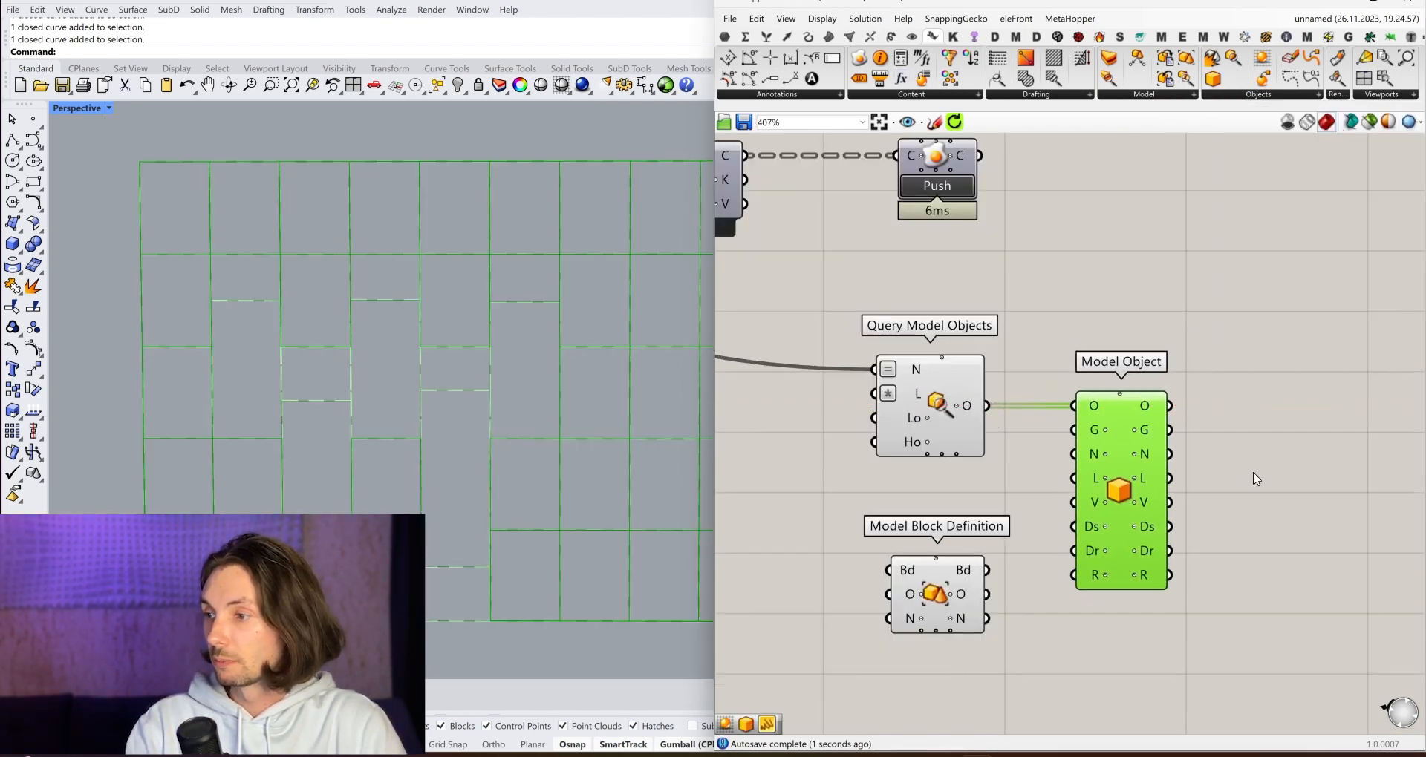
Move the Model Block Definition component farther down the canvas, and select Query Model Objects.
{"action": "right_click_drag", "start_coordinate": [1292, 451], "coordinate": [1275, 414]}
{"action": "left_click_drag", "start_coordinate": [919, 558], "coordinate": [904, 696]}
{"action": "left_click", "coordinate": [917, 369]}
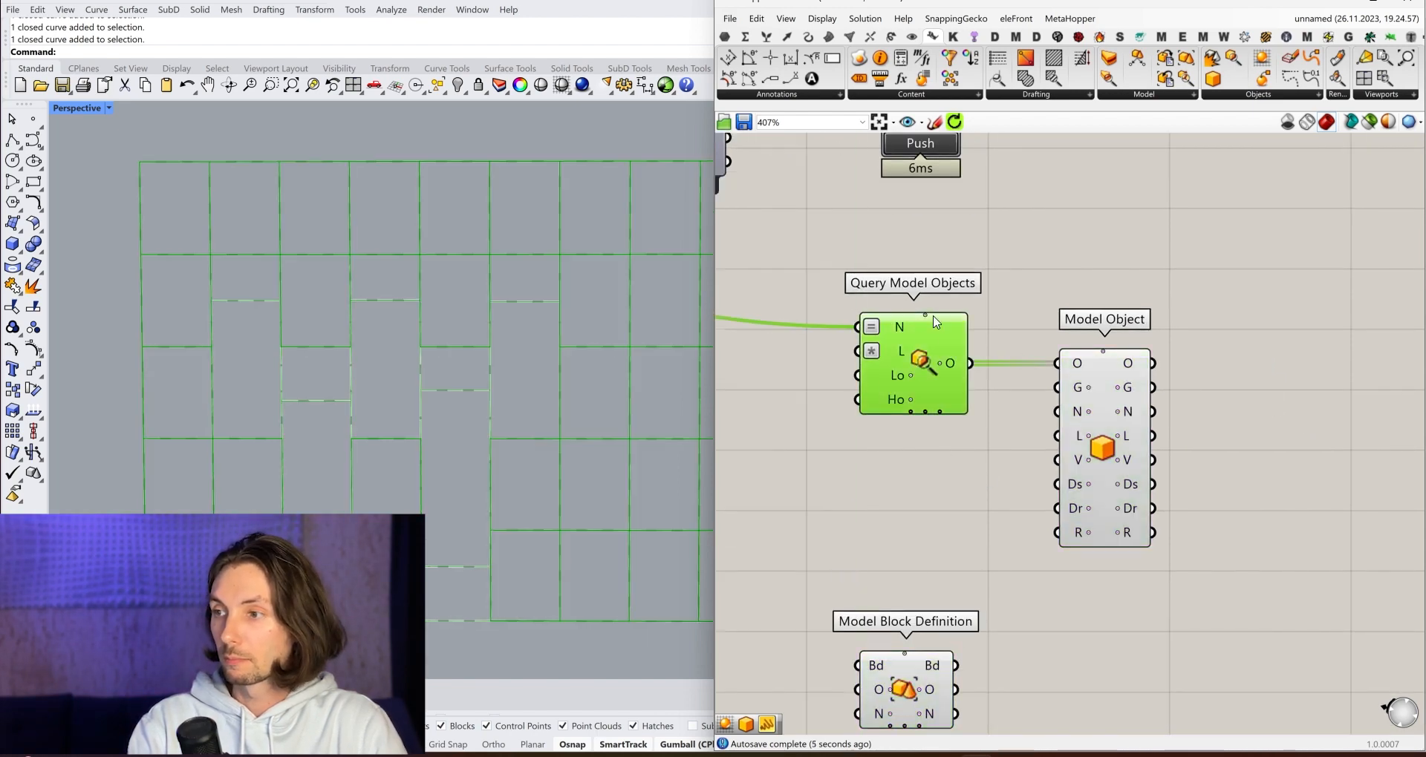
Add a Curve parameter and connect the new Model Object component's Geometry output to it.
{"action": "right_click_drag", "start_coordinate": [1268, 399], "coordinate": [1212, 404]}
{"action": "left_click", "coordinate": [1191, 408]}
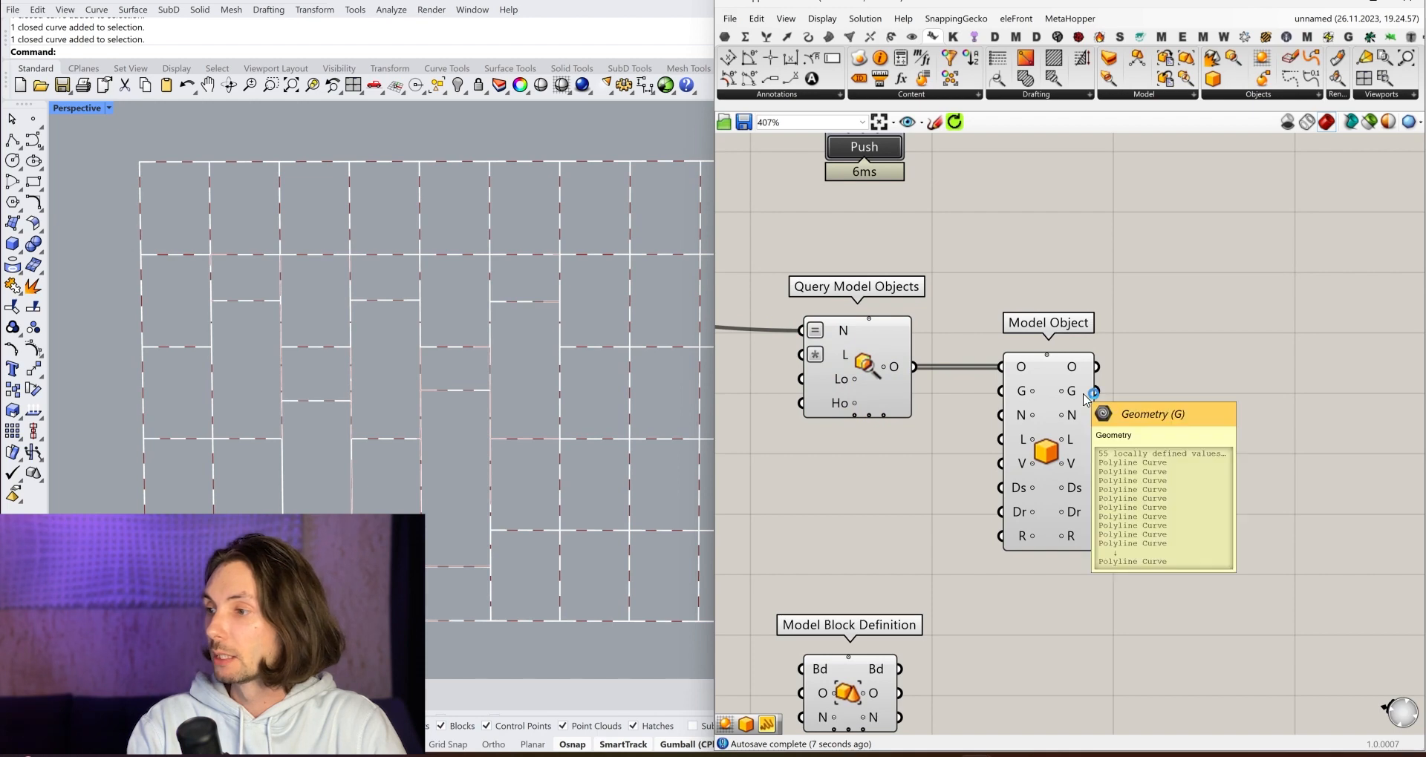
{"action": "left_click", "coordinate": [725, 36]}
{"action": "left_click_drag", "start_coordinate": [798, 57], "coordinate": [1188, 397]}
{"action": "left_click_drag", "start_coordinate": [1097, 391], "coordinate": [1182, 393]}
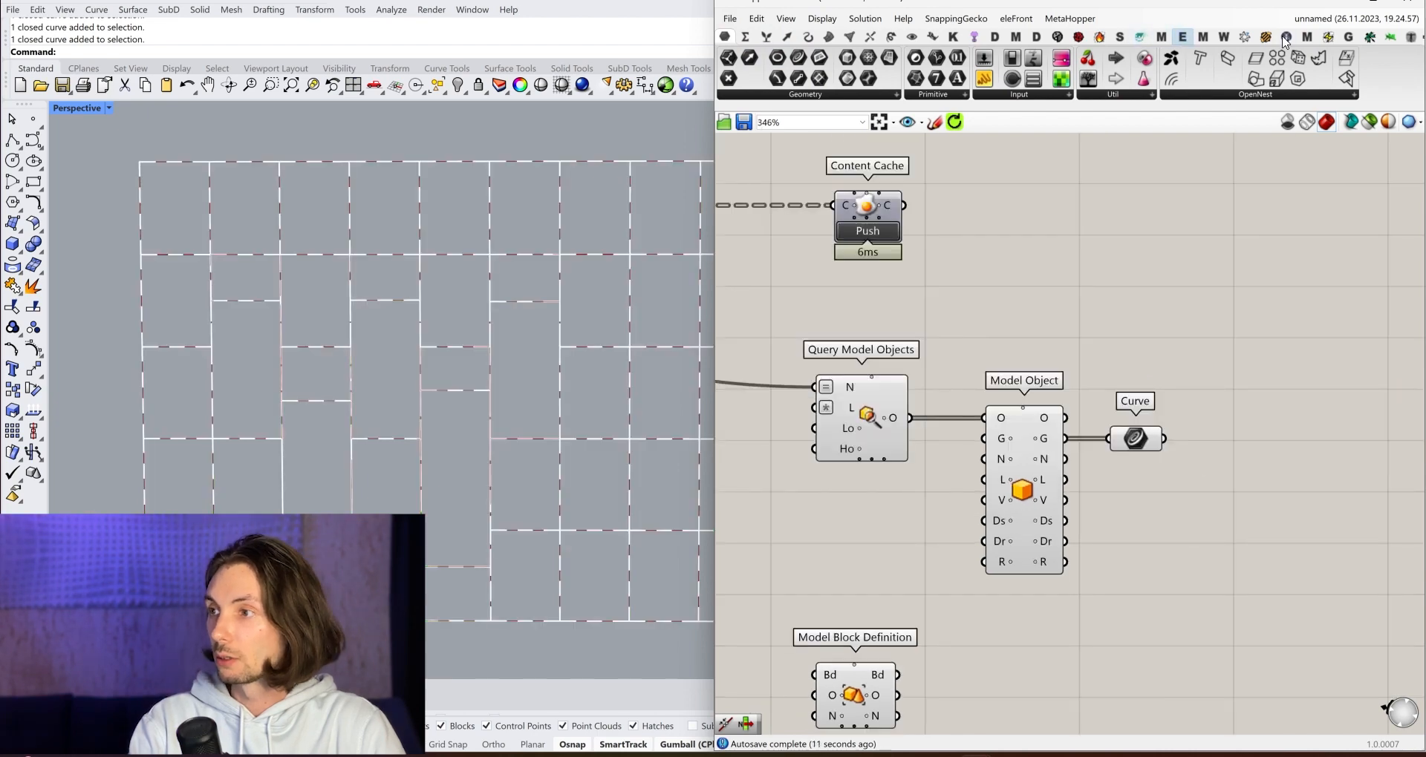
{"action": "left_click", "coordinate": [933, 36]}
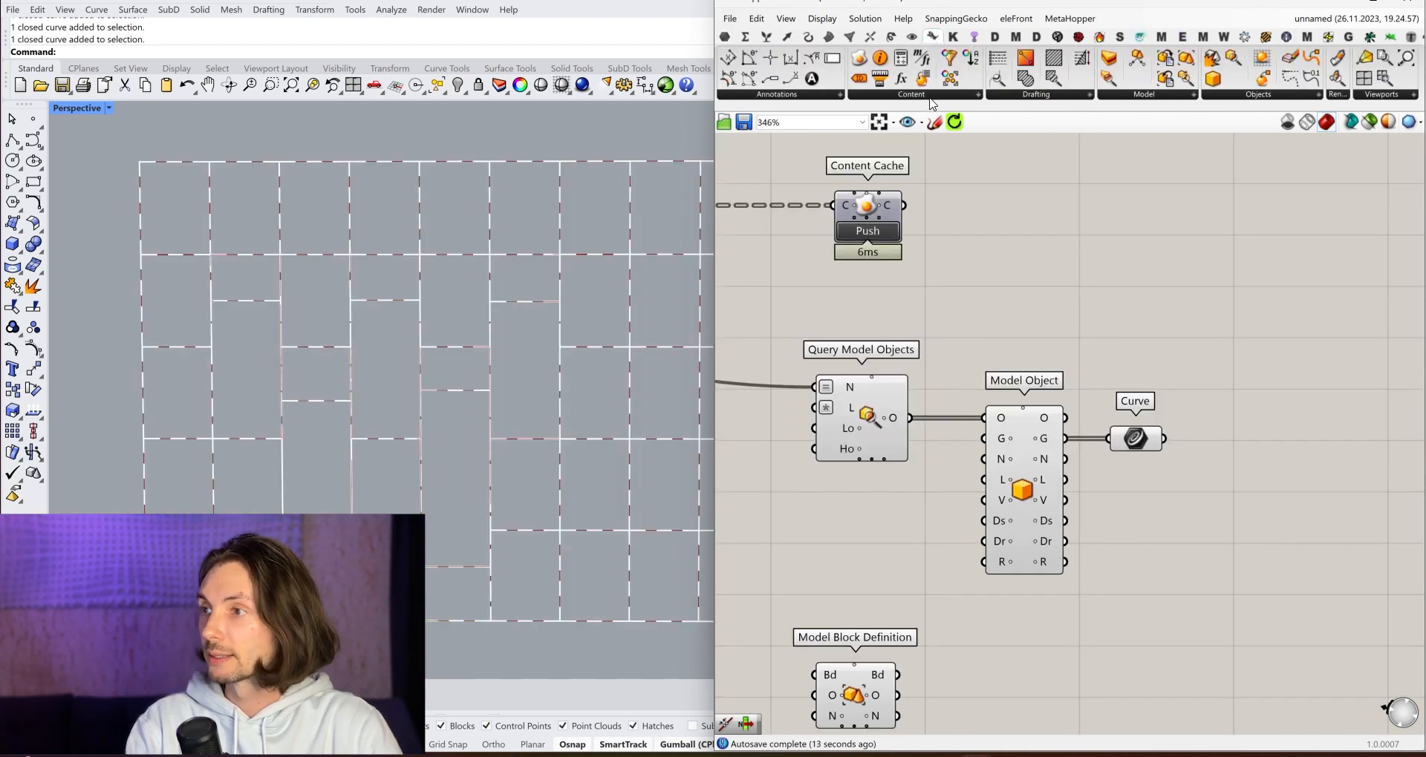
Add a User Text component above the Curve parameter and connect the Model Object's Object output to its Content input.
{"action": "left_click", "coordinate": [931, 97]}
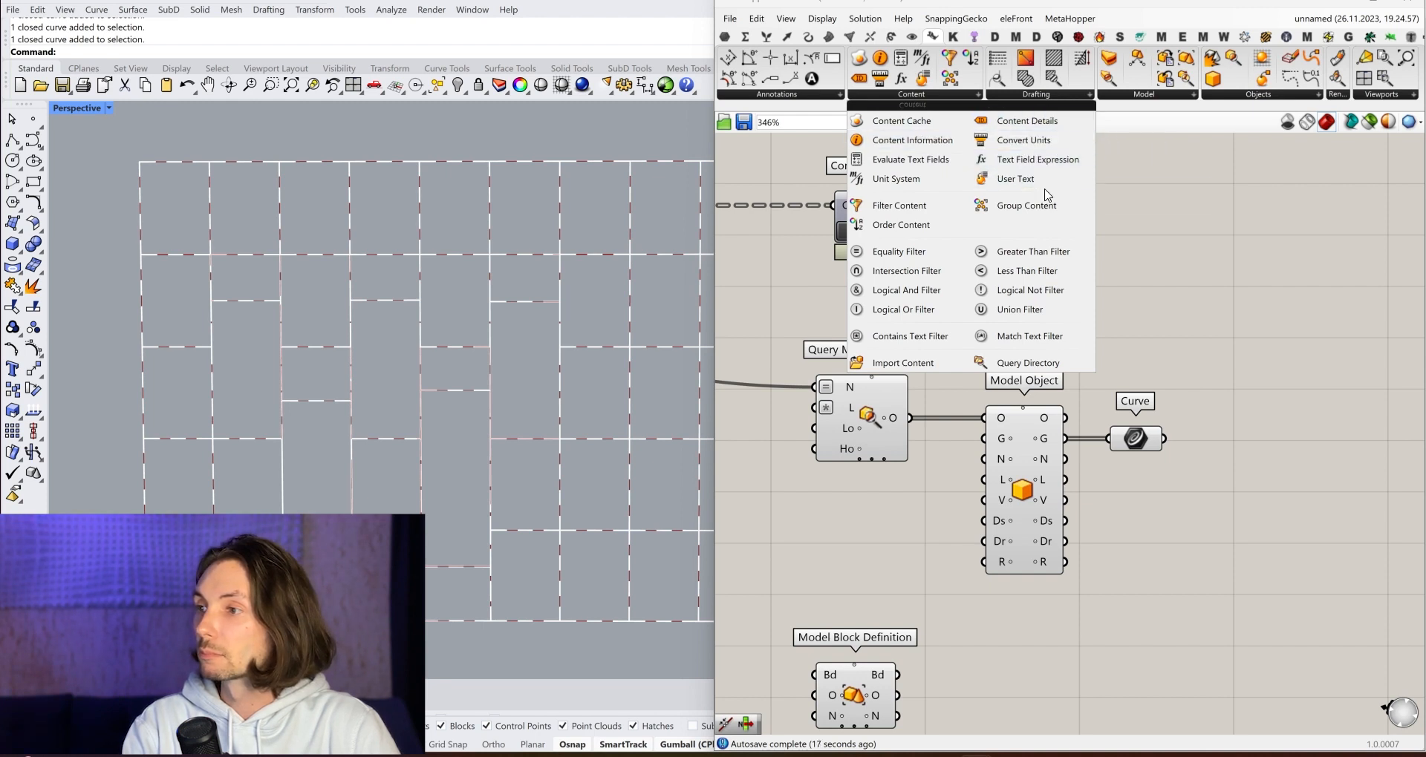
{"action": "left_click_drag", "start_coordinate": [1010, 180], "coordinate": [910, 418]}
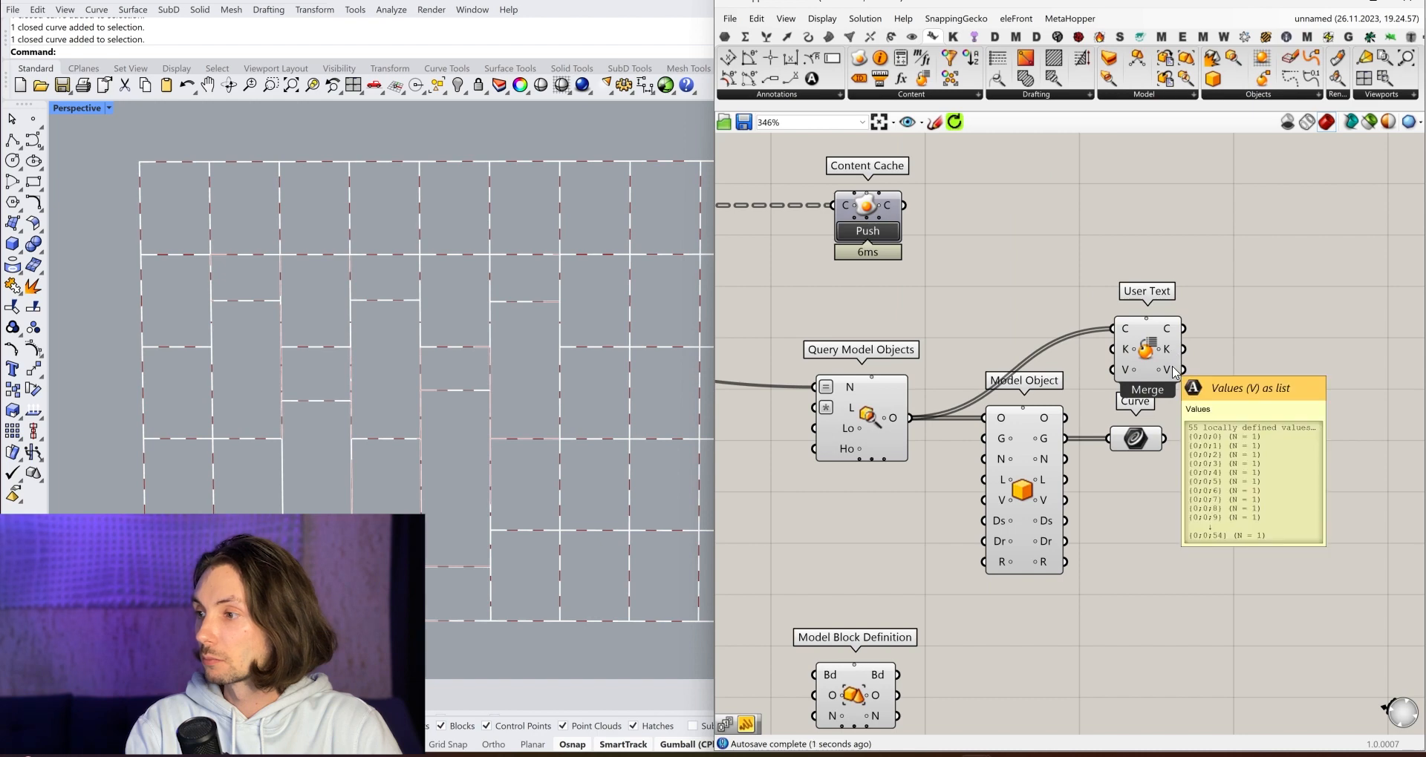
{"action": "left_click_drag", "start_coordinate": [1150, 362], "coordinate": [1131, 356]}
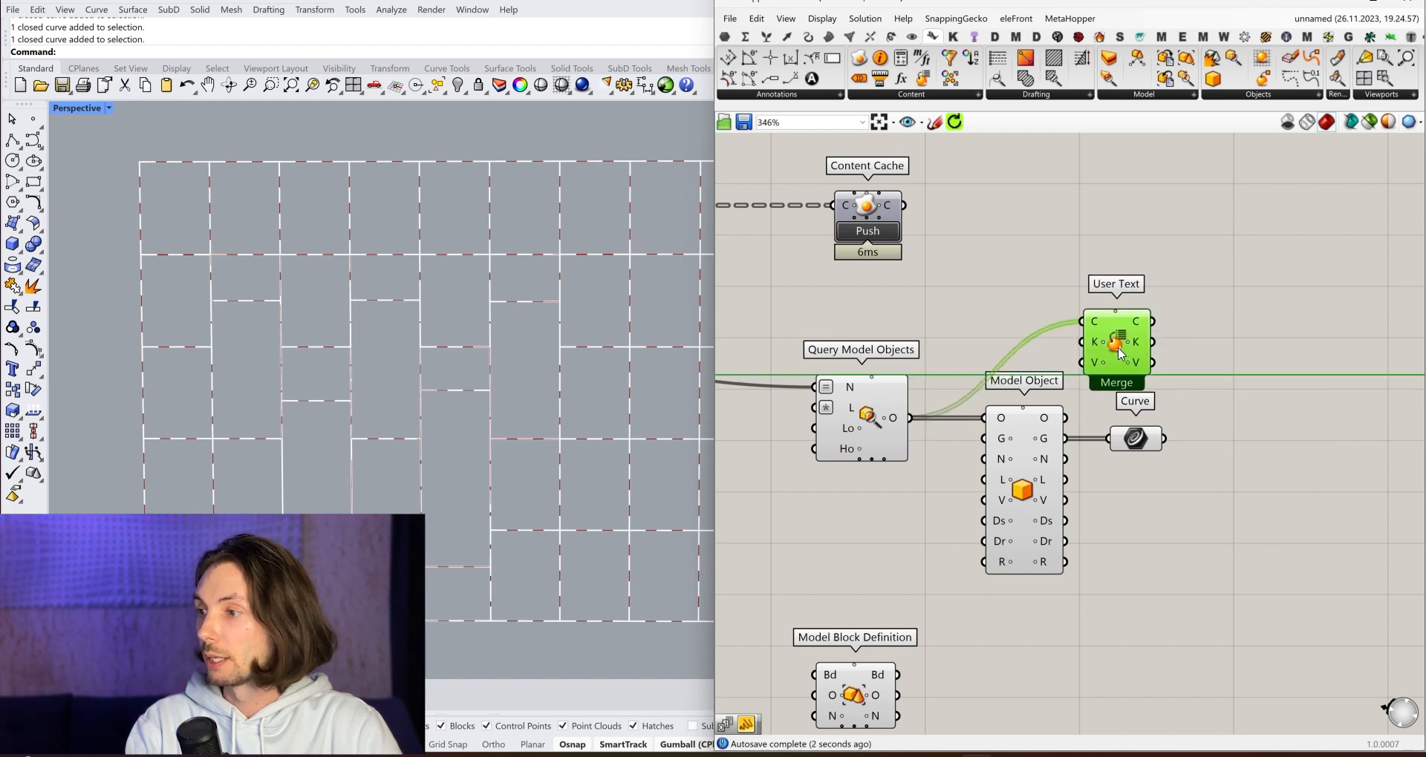
{"action": "left_click_drag", "start_coordinate": [1066, 418], "coordinate": [1097, 320]}
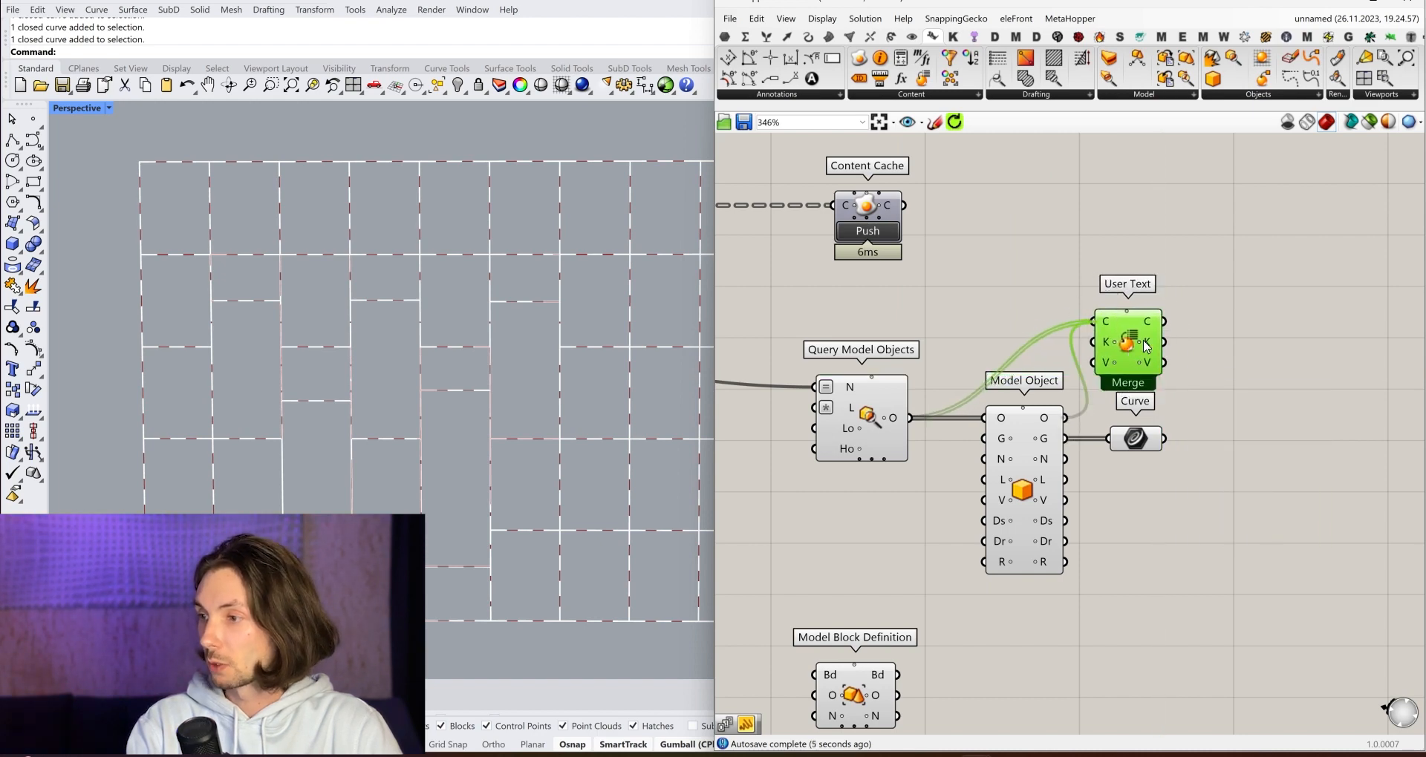
{"action": "right_click_drag", "start_coordinate": [1205, 384], "coordinate": [1128, 333]}
{"action": "scroll", "coordinate": [1128, 333], "scroll_direction": "up", "scroll_amount": 3}
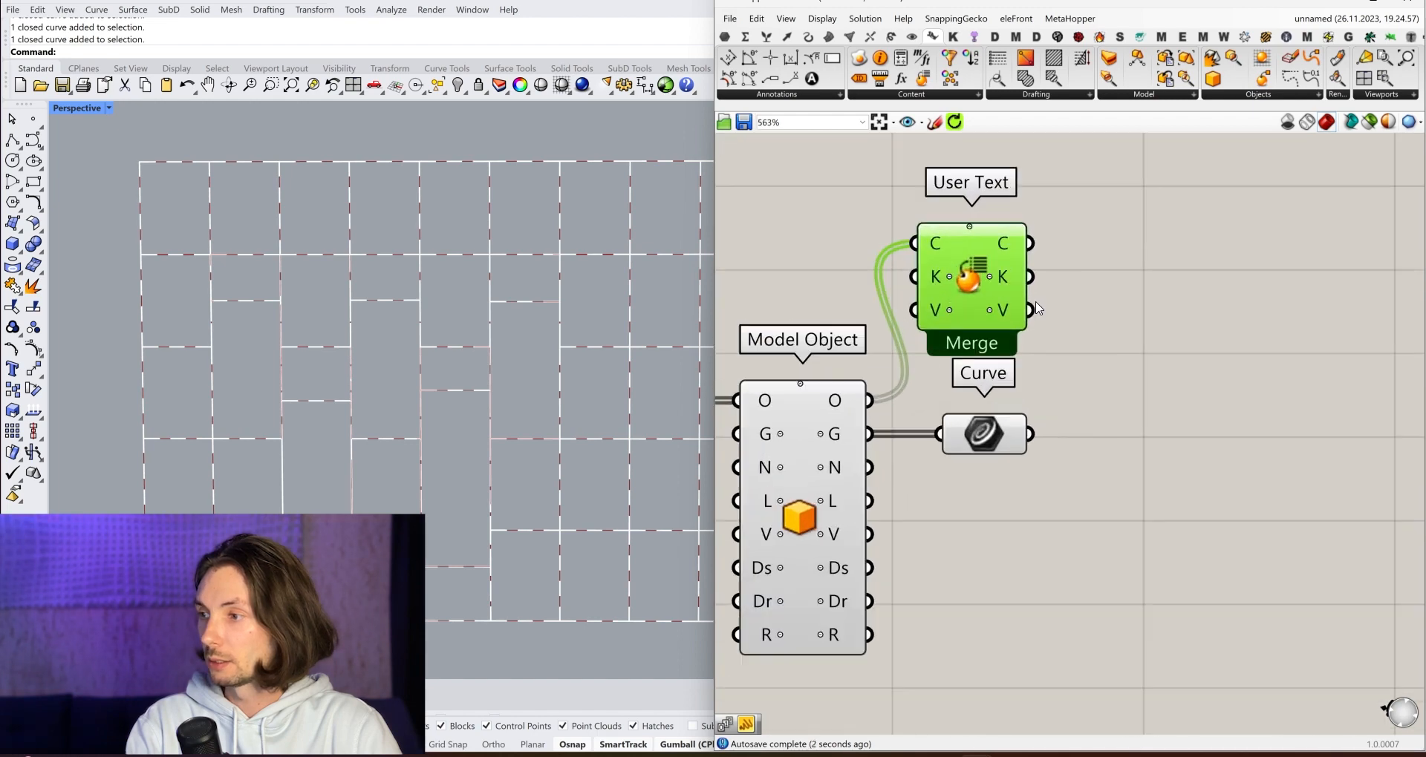
{"action": "scroll", "coordinate": [1003, 290], "scroll_direction": "down", "scroll_amount": 3}
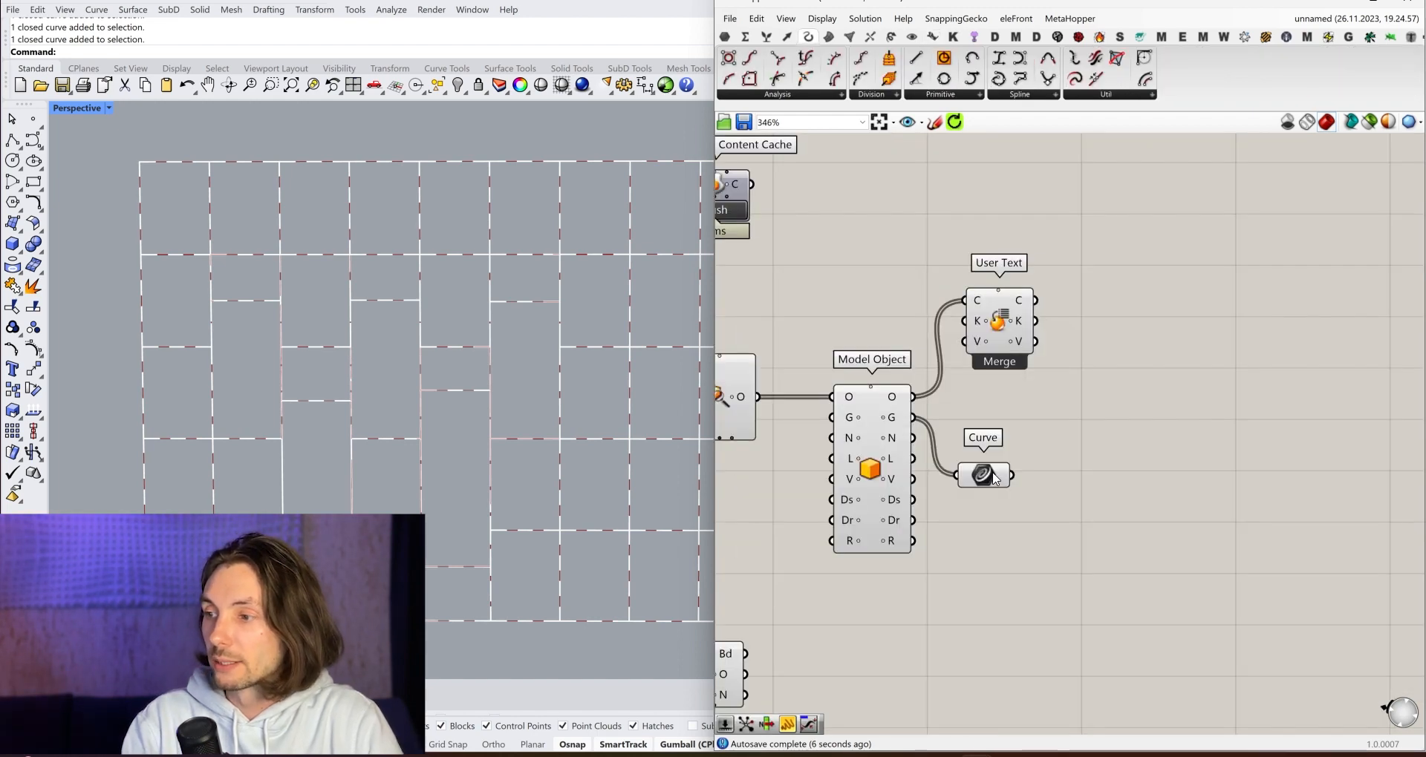
Reposition the Curve parameter below the User Text component and deselect it.
{"action": "left_click", "coordinate": [1028, 422]}
{"action": "left_click_drag", "start_coordinate": [1030, 426], "coordinate": [1024, 461]}
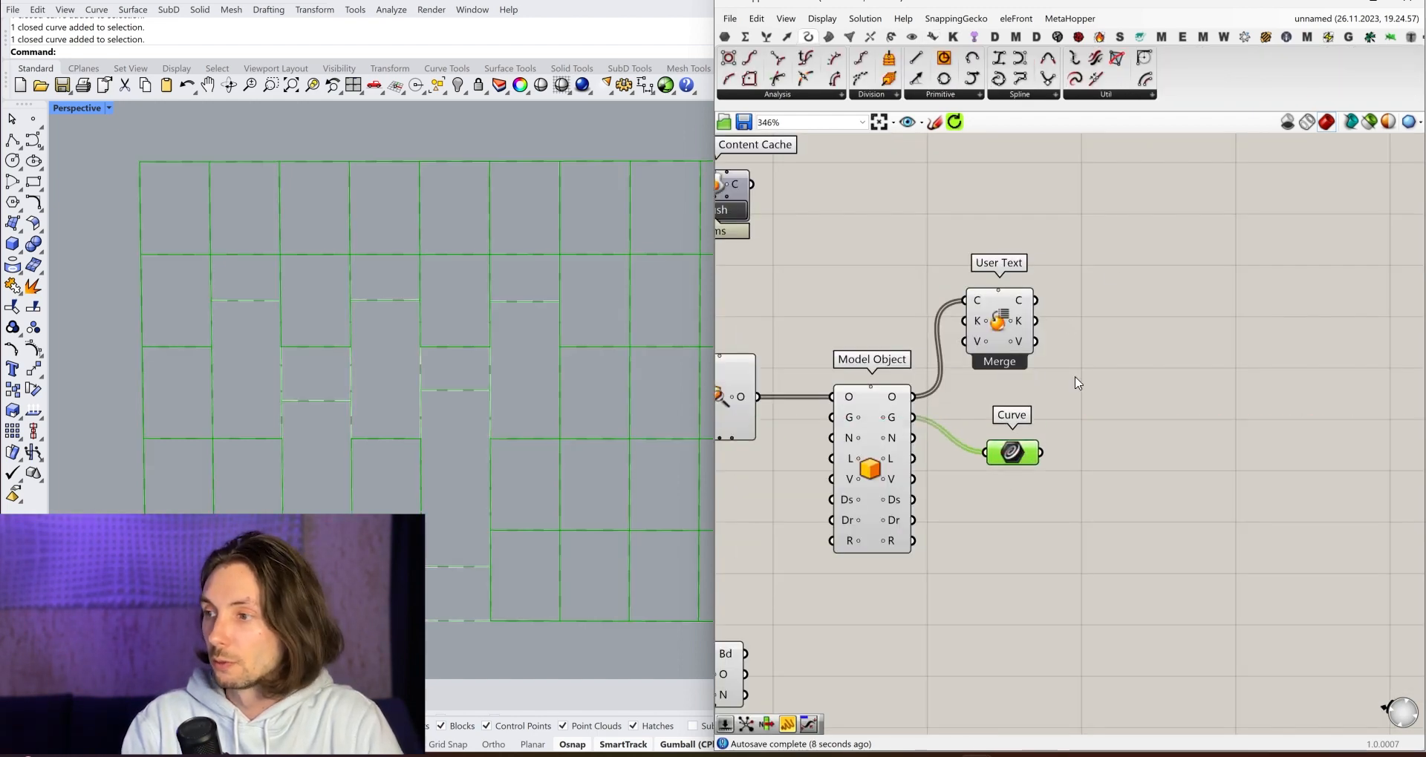
{"action": "left_click", "coordinate": [1195, 321]}
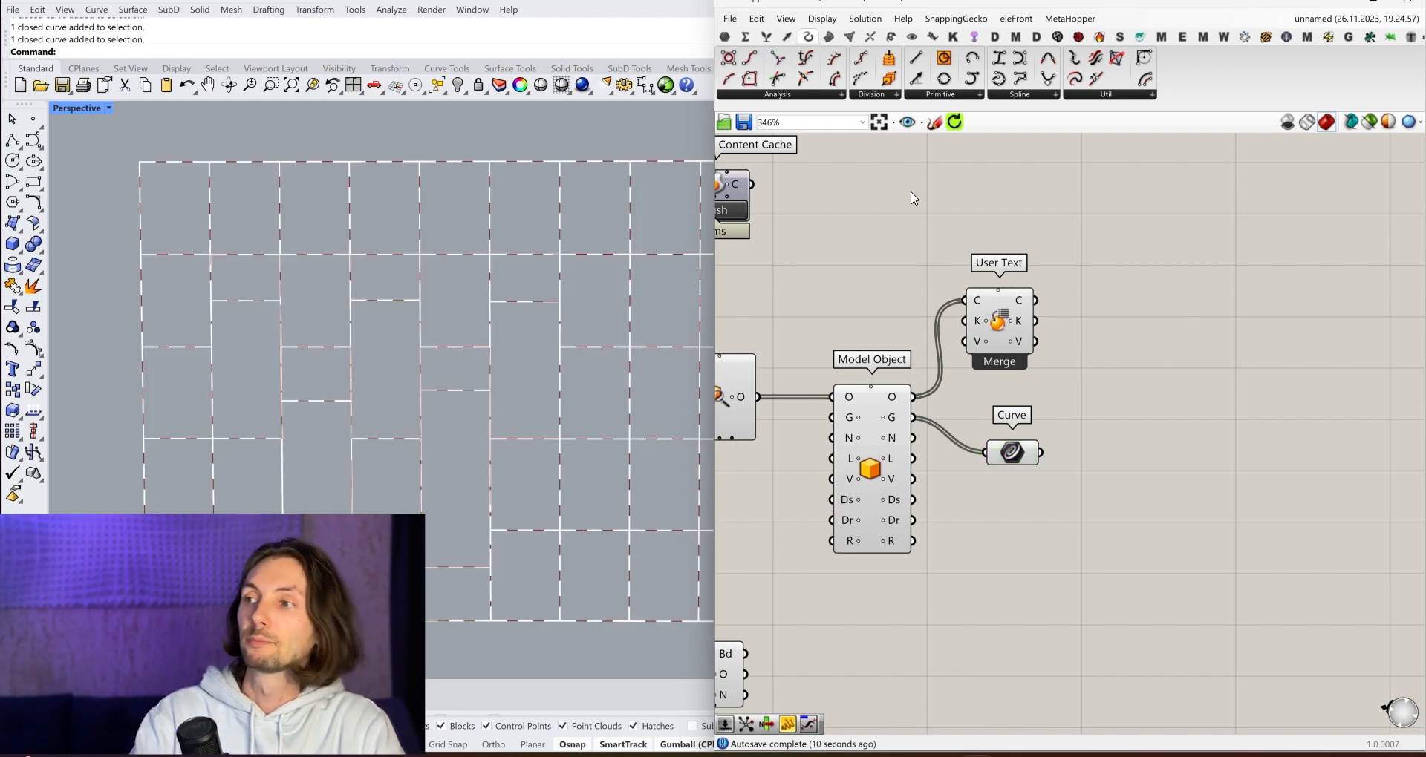
Add a number slider set to 8 above the User Text component.
{"action": "double_click", "coordinate": [993, 211]}
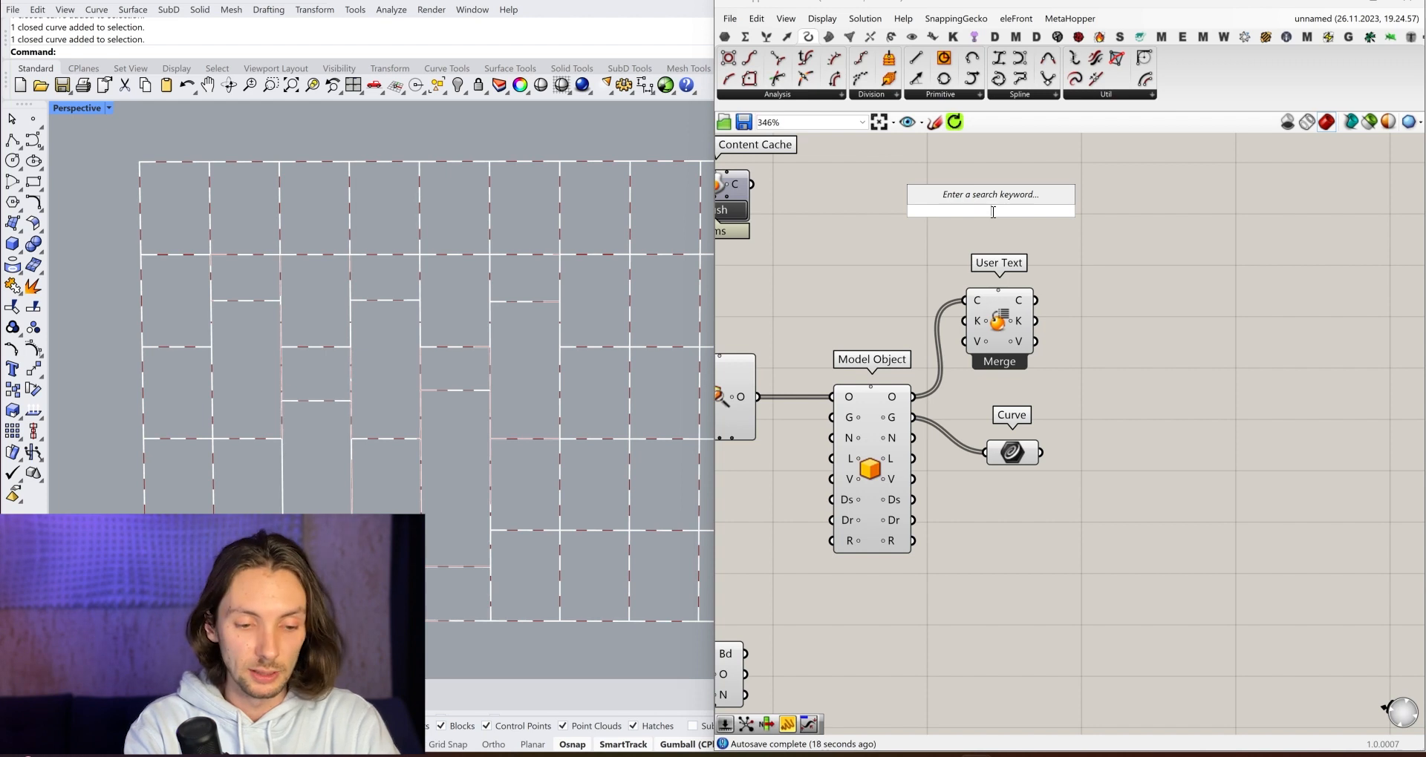
{"action": "type", "text": "slider"}
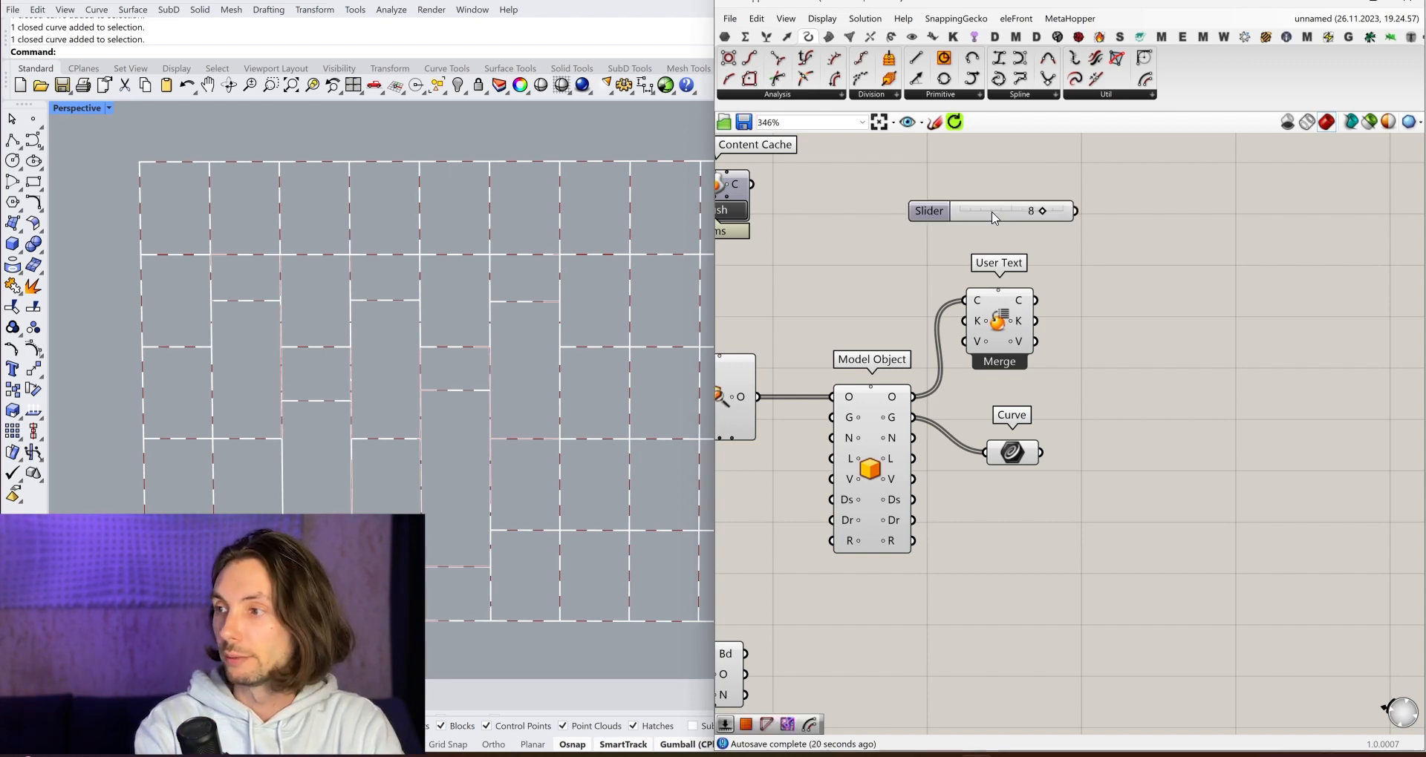
{"action": "left_click", "coordinate": [982, 213]}
{"action": "left_click_drag", "start_coordinate": [980, 218], "coordinate": [955, 218]}
{"action": "left_click", "coordinate": [1160, 257]}
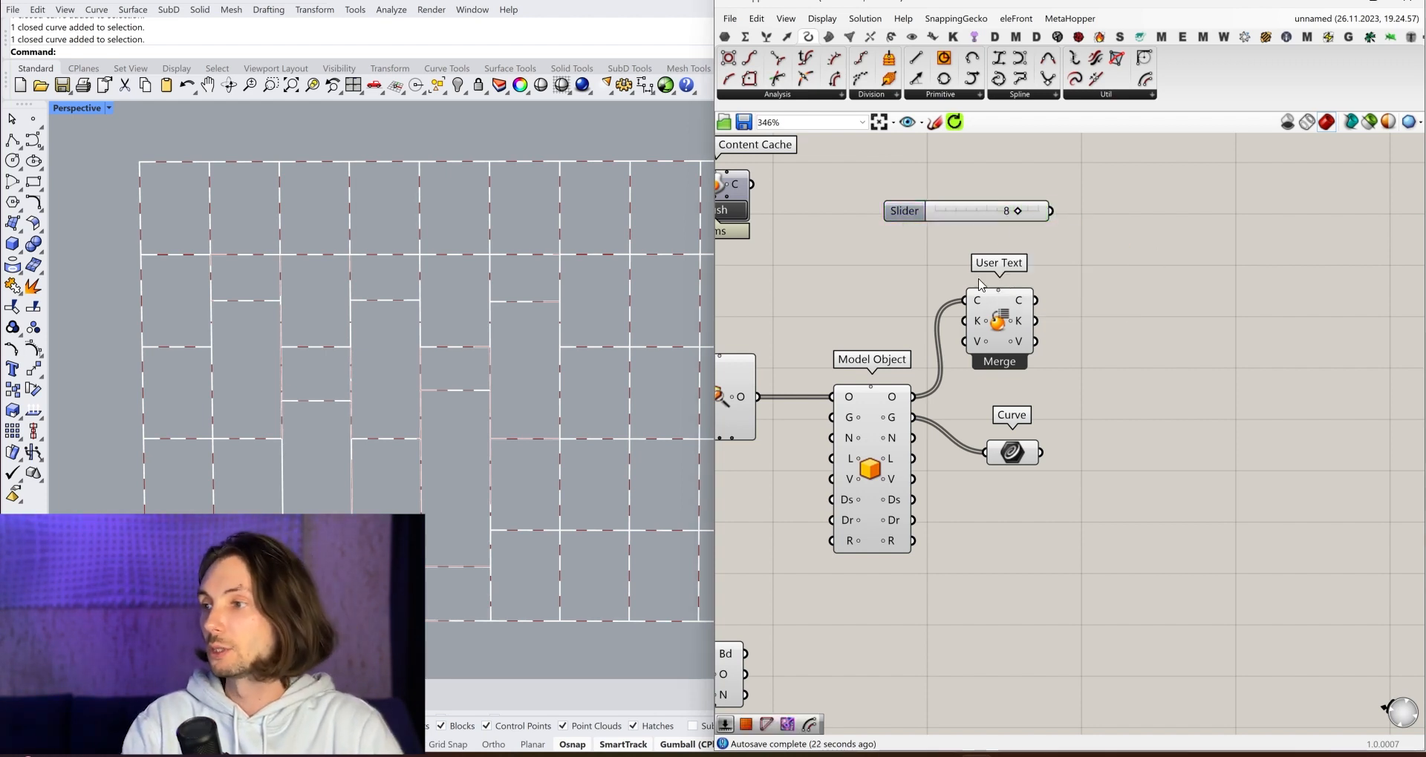
Add an Equality component, connect User Text's Values output to A and the number slider to B, and move the slider closer.
{"action": "double_click", "coordinate": [1230, 325]}
{"action": "type", "text": "equality"}
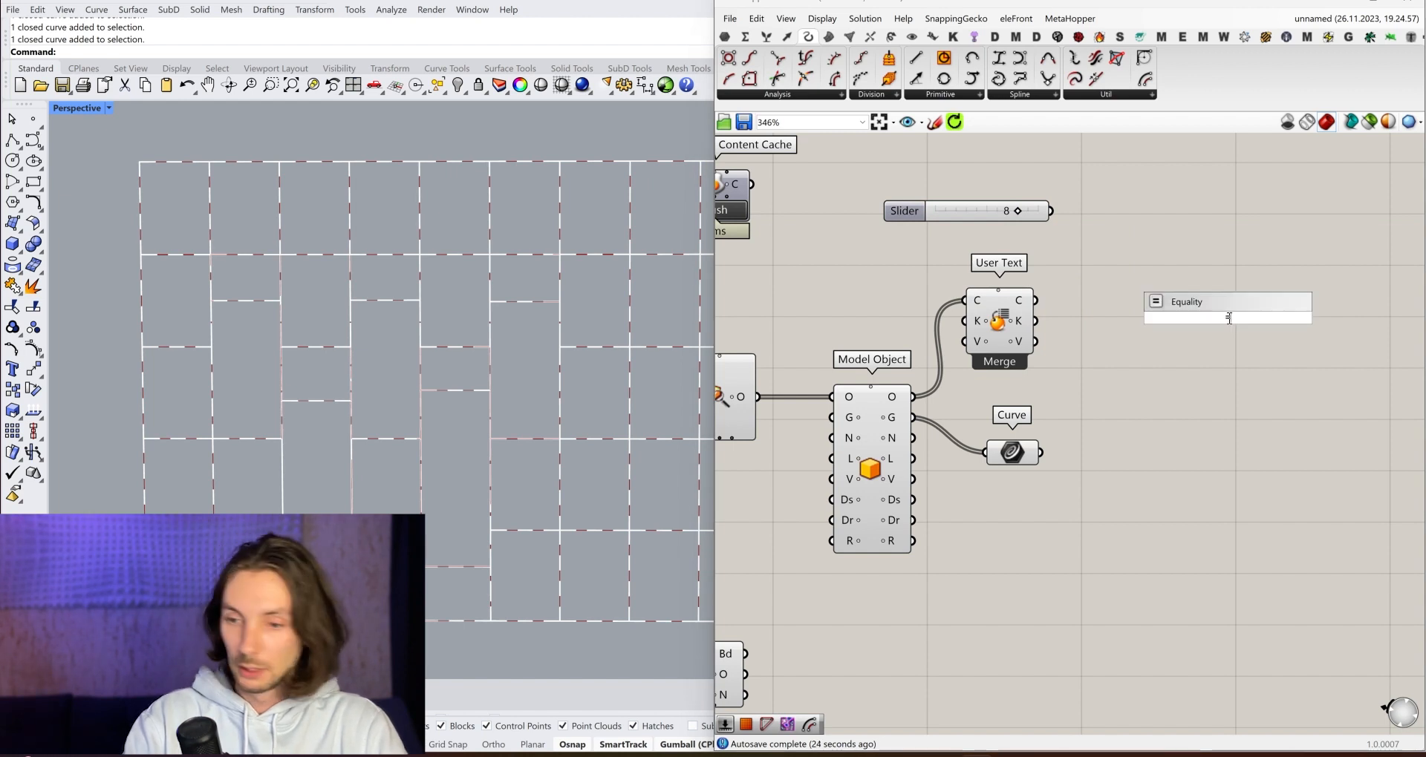
{"action": "key", "text": "Return"}
{"action": "left_click_drag", "start_coordinate": [1124, 334], "coordinate": [1051, 211]}
{"action": "left_click_drag", "start_coordinate": [1247, 340], "coordinate": [1202, 373]}
{"action": "left_click_drag", "start_coordinate": [1031, 217], "coordinate": [998, 245]}
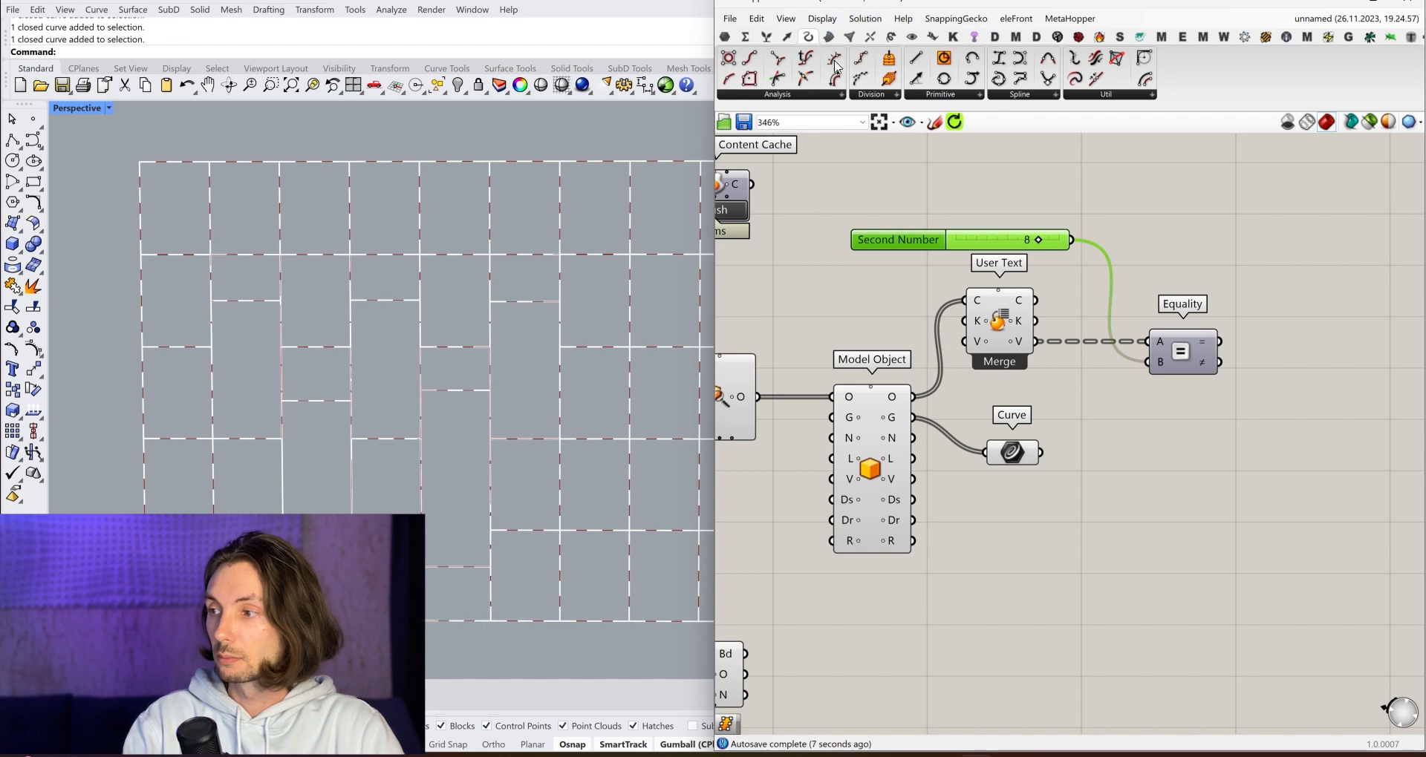
{"action": "left_click_drag", "start_coordinate": [985, 248], "coordinate": [989, 240]}
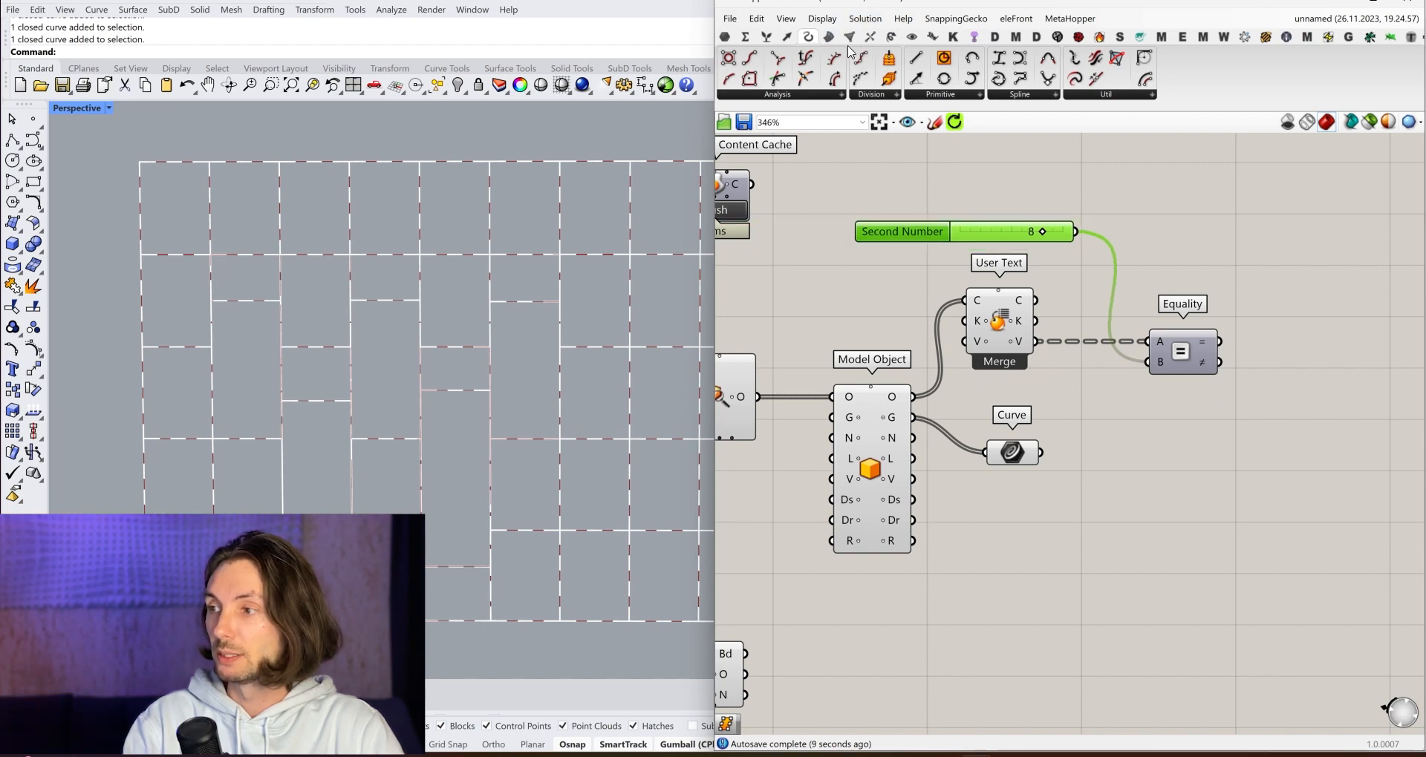
Add a Cull Pattern component beside Equality and connect the equality output to its Pattern input.
{"action": "left_click", "coordinate": [768, 38]}
{"action": "left_click", "coordinate": [786, 38]}
{"action": "left_click", "coordinate": [767, 38]}
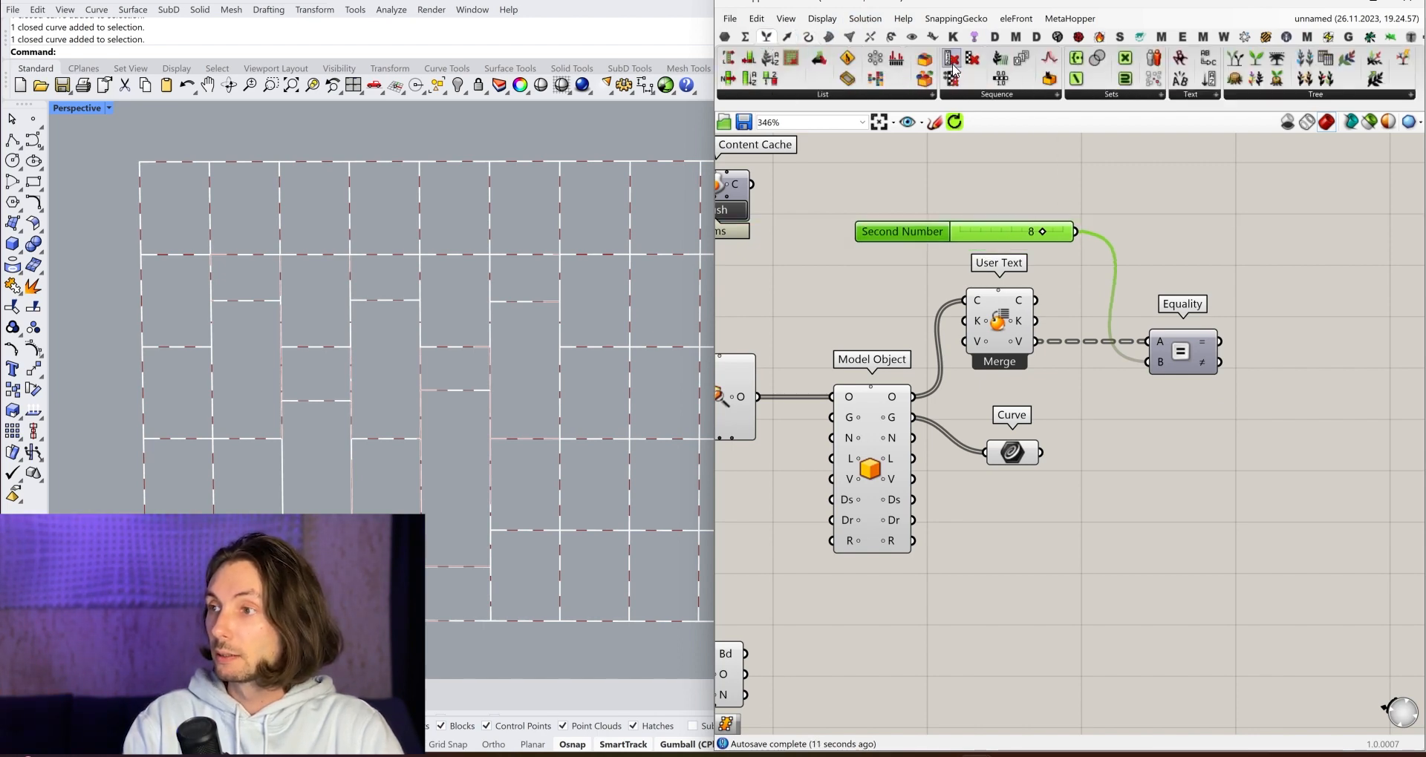
{"action": "left_click", "coordinate": [951, 59]}
{"action": "left_click", "coordinate": [1317, 346]}
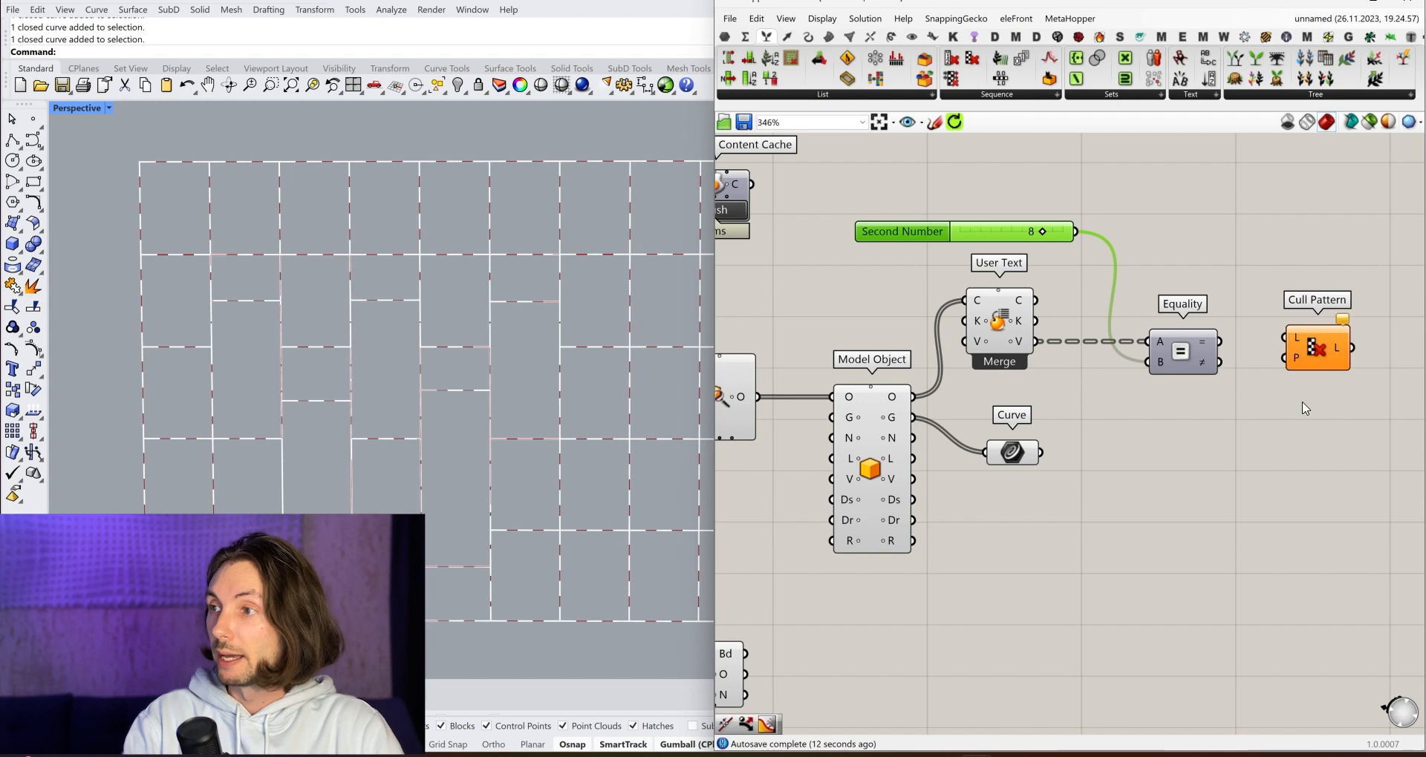
{"action": "left_click", "coordinate": [1231, 346]}
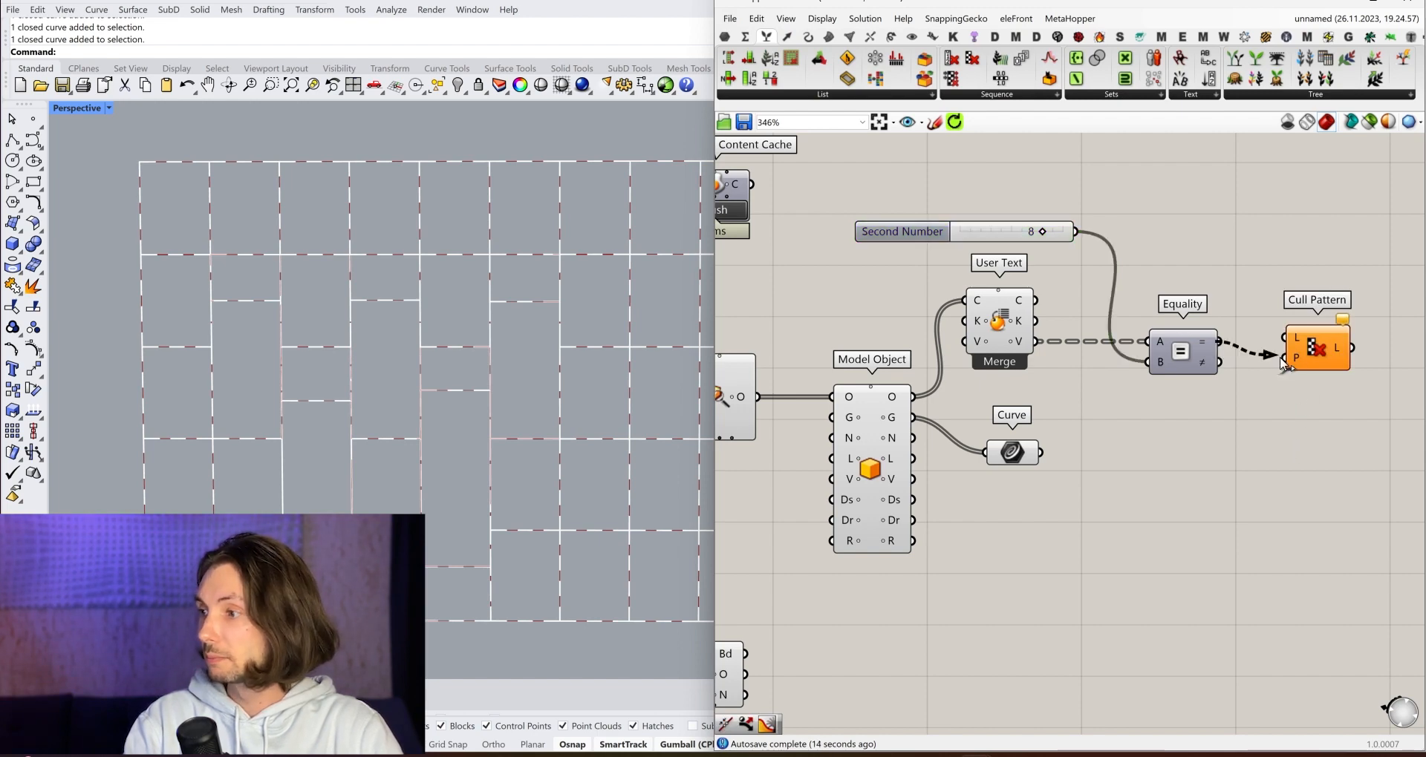
{"action": "left_click_drag", "start_coordinate": [1281, 358], "coordinate": [1332, 332]}
Connect the Model Object's Geometry output to Cull Pattern's List input and graft that input.
{"action": "right_click", "coordinate": [1368, 327]}
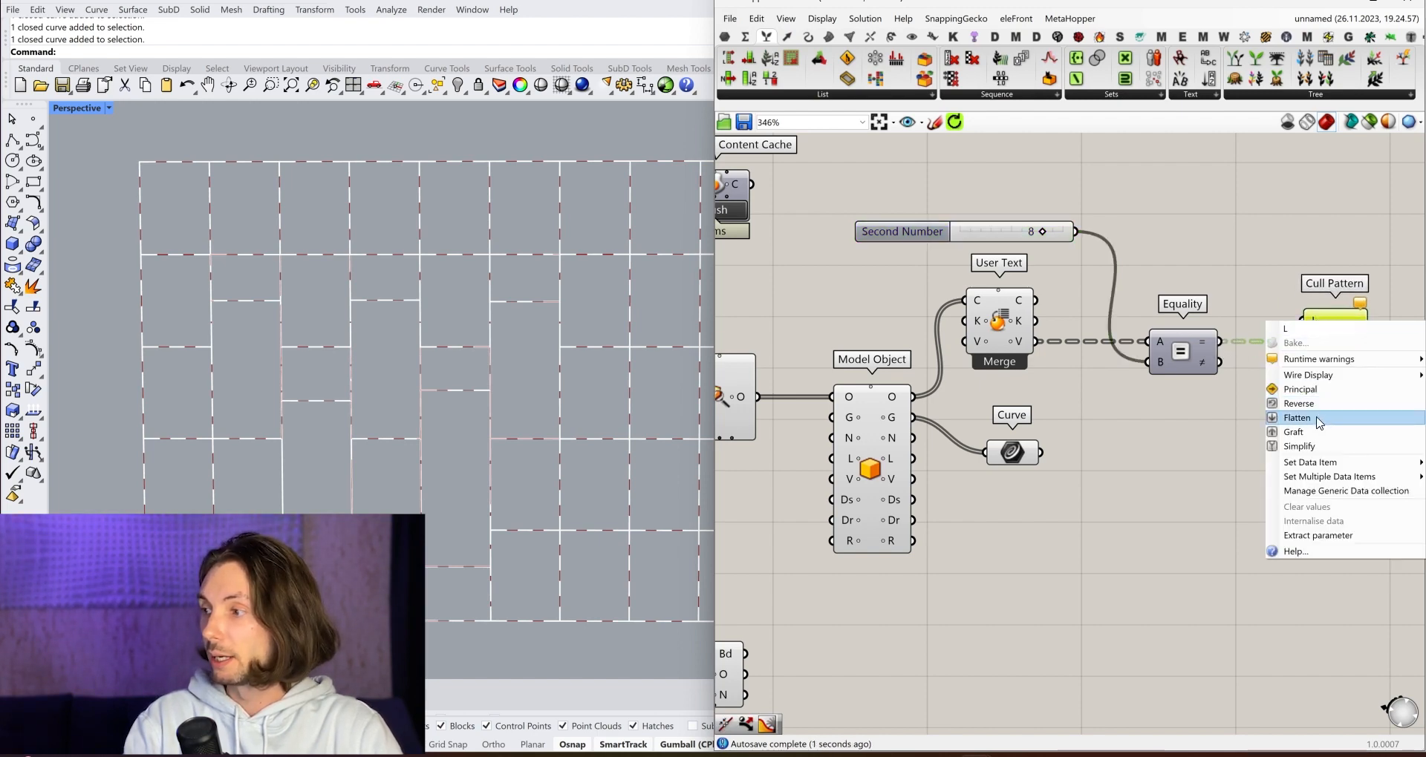
{"action": "left_click", "coordinate": [926, 416]}
{"action": "left_click_drag", "start_coordinate": [913, 417], "coordinate": [1309, 323]}
{"action": "right_click", "coordinate": [1309, 323]}
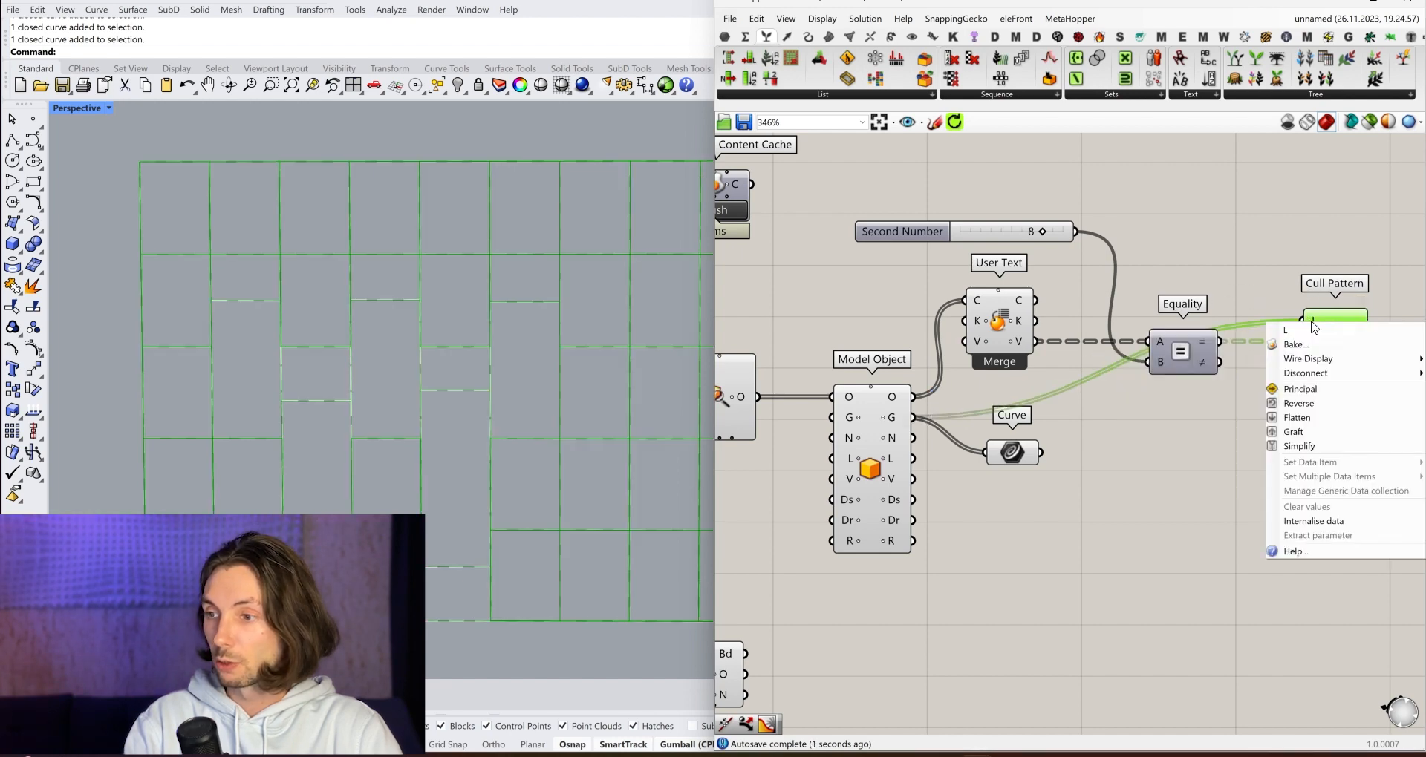
{"action": "left_click", "coordinate": [1314, 432]}
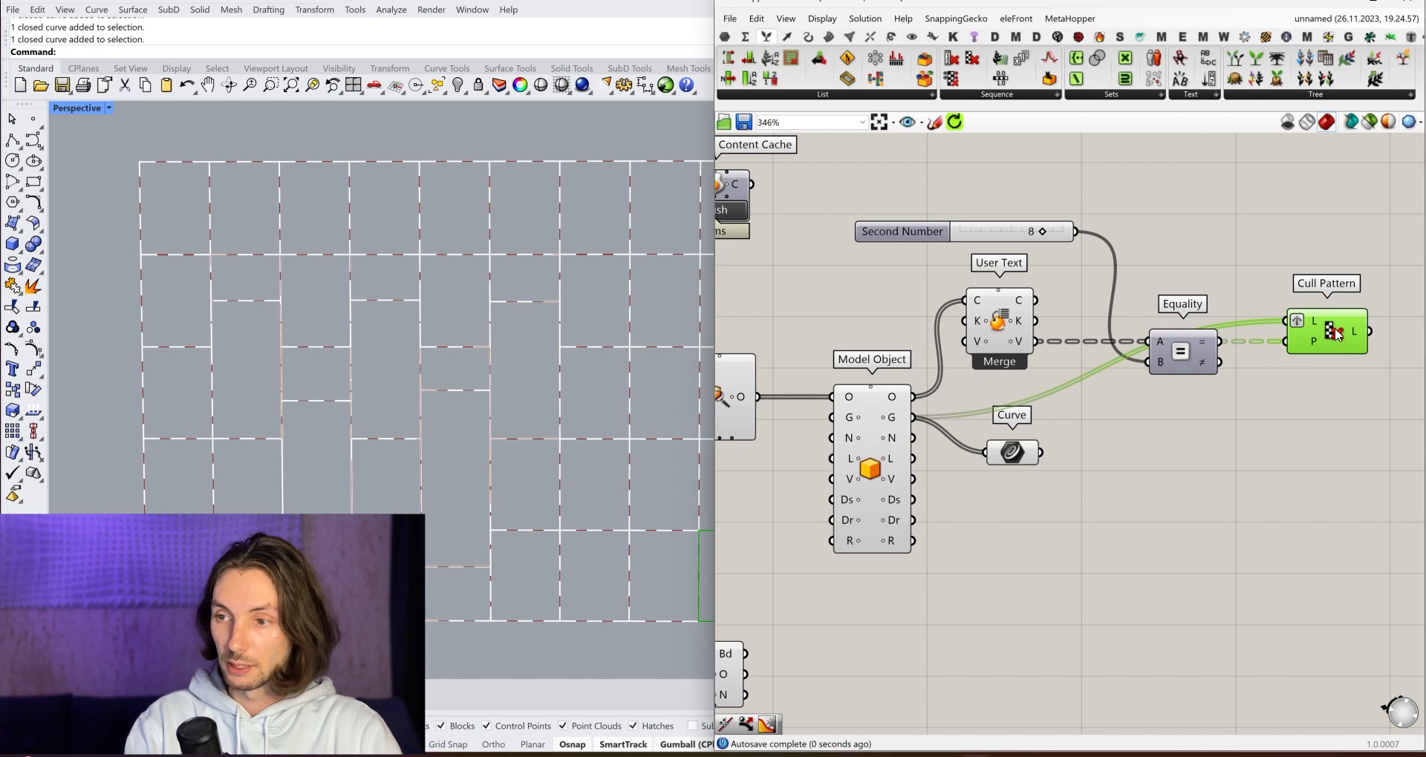
Set the comparison slider to 3 to preview the matching grid cell in the viewport.
{"action": "scroll", "coordinate": [253, 438], "scroll_direction": "down", "scroll_amount": 4}
{"action": "scroll", "coordinate": [518, 505], "scroll_direction": "up", "scroll_amount": 4}
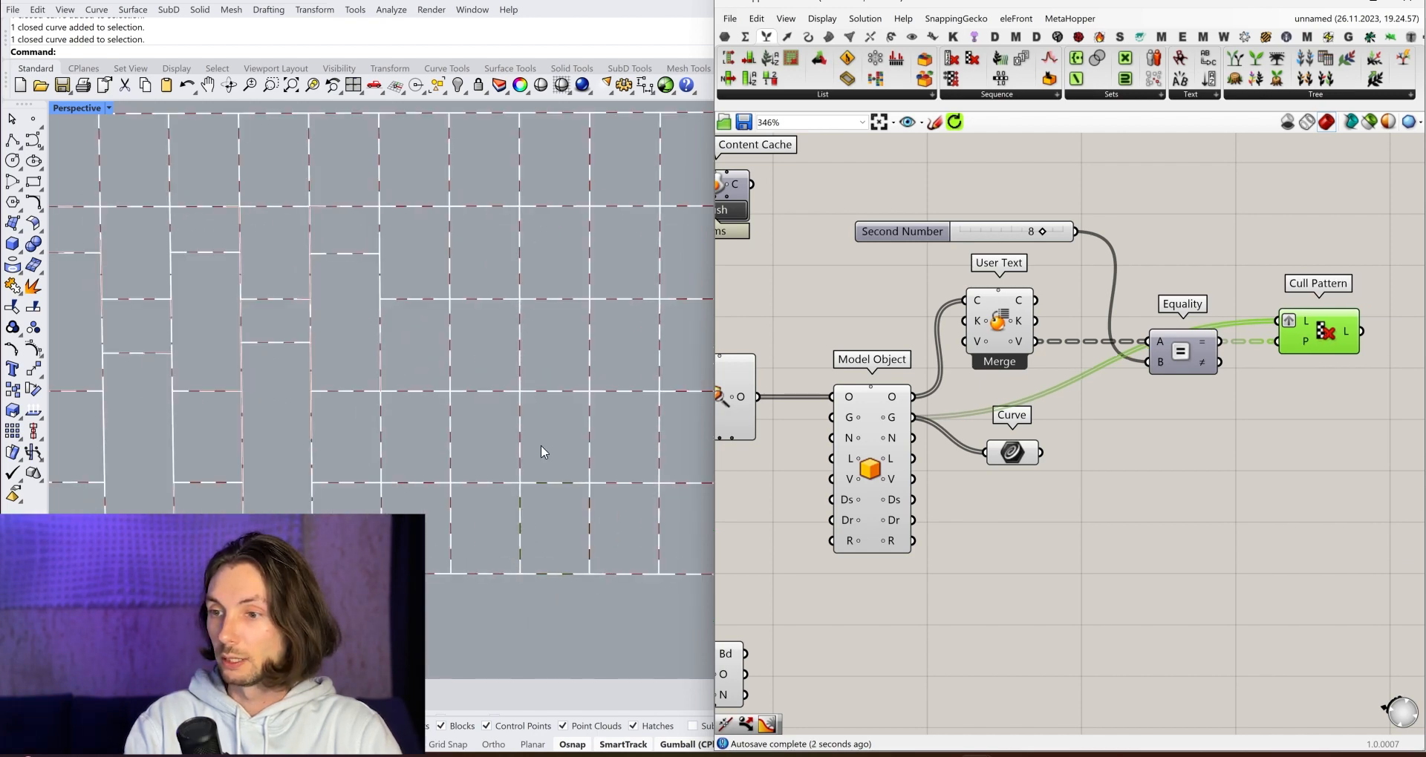
{"action": "scroll", "coordinate": [533, 510], "scroll_direction": "down", "scroll_amount": 4}
{"action": "mouse_move", "coordinate": [553, 509]}
{"action": "right_mouse_down"}
{"action": "mouse_move", "coordinate": [537, 507]}
{"action": "mouse_move", "coordinate": [561, 505]}
{"action": "right_mouse_up"}
{"action": "left_click_drag", "start_coordinate": [1039, 238], "coordinate": [978, 246]}
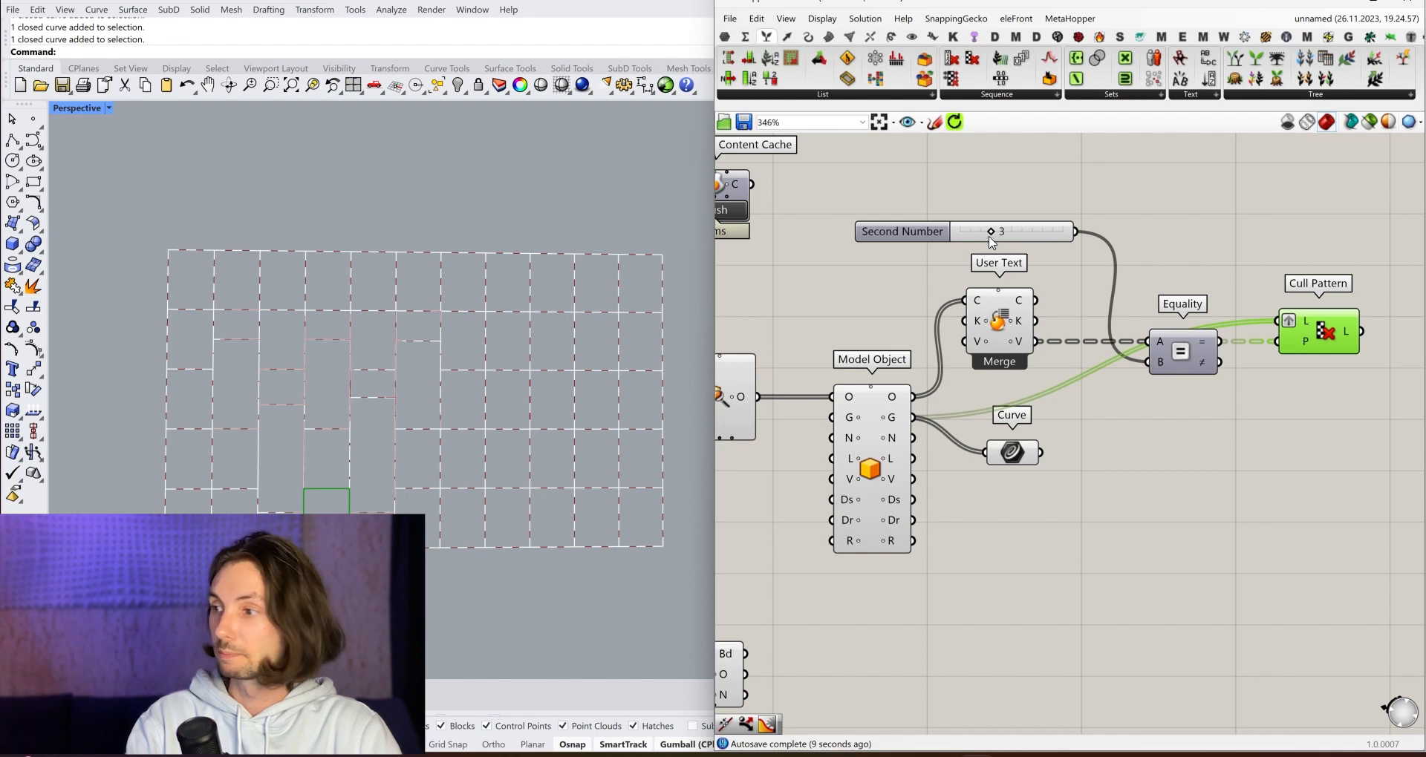
In Rhino, set the index user text of the cell with index 39 to 8, and match it with Grasshopper's slider at 8.
{"action": "left_click", "coordinate": [1338, 5]}
{"action": "left_click", "coordinate": [456, 341]}
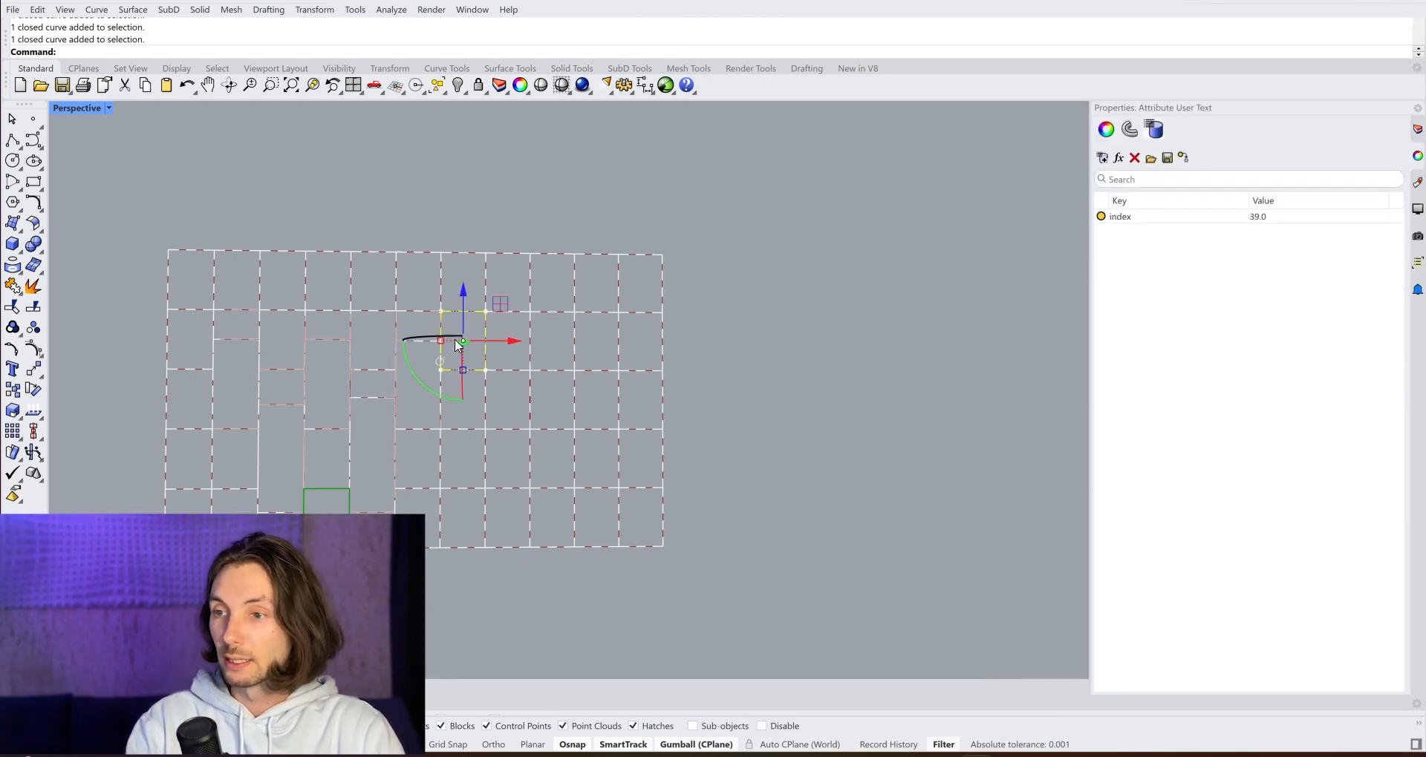
{"action": "left_click", "coordinate": [1257, 218]}
{"action": "left_click", "coordinate": [1279, 216]}
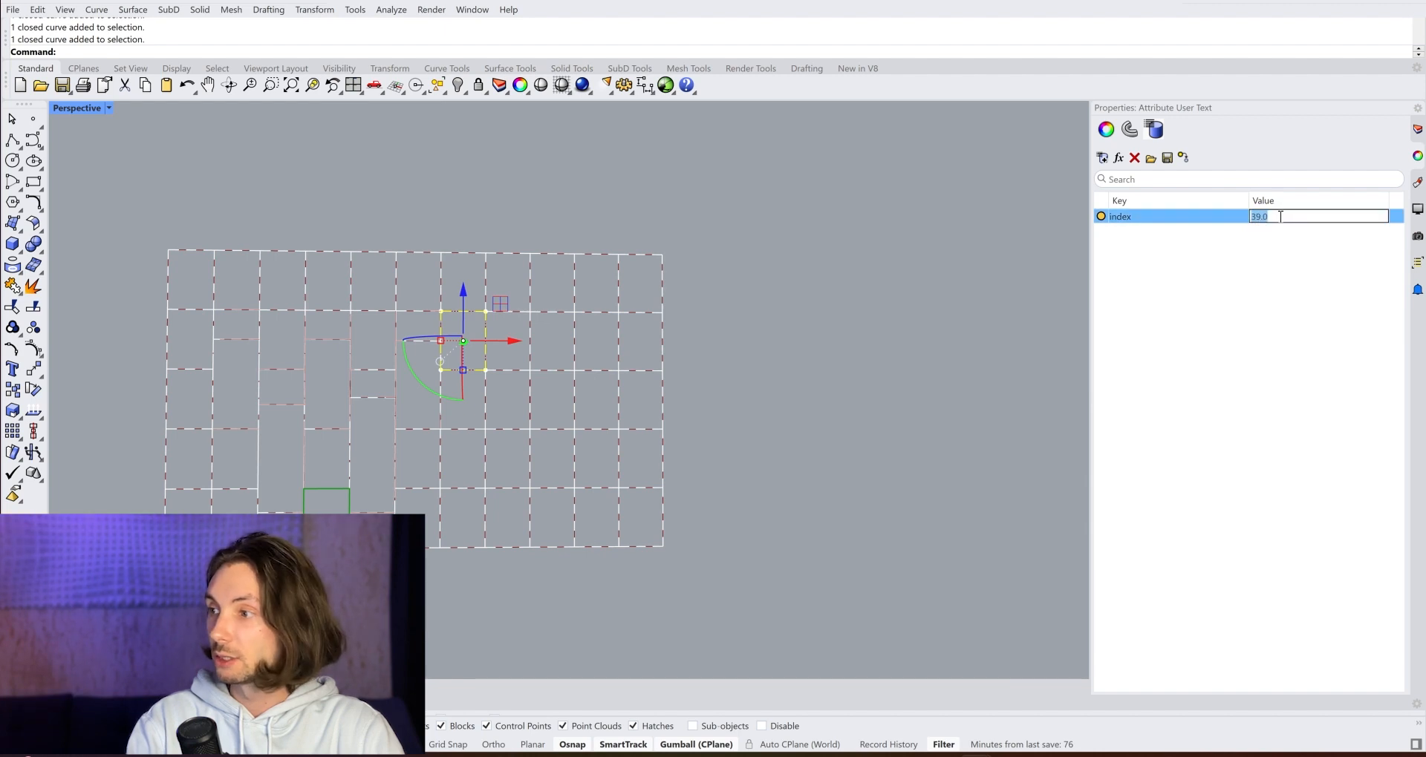
{"action": "type", "text": "8"}
{"action": "key", "text": "Return"}
{"action": "key", "text": "Escape"}
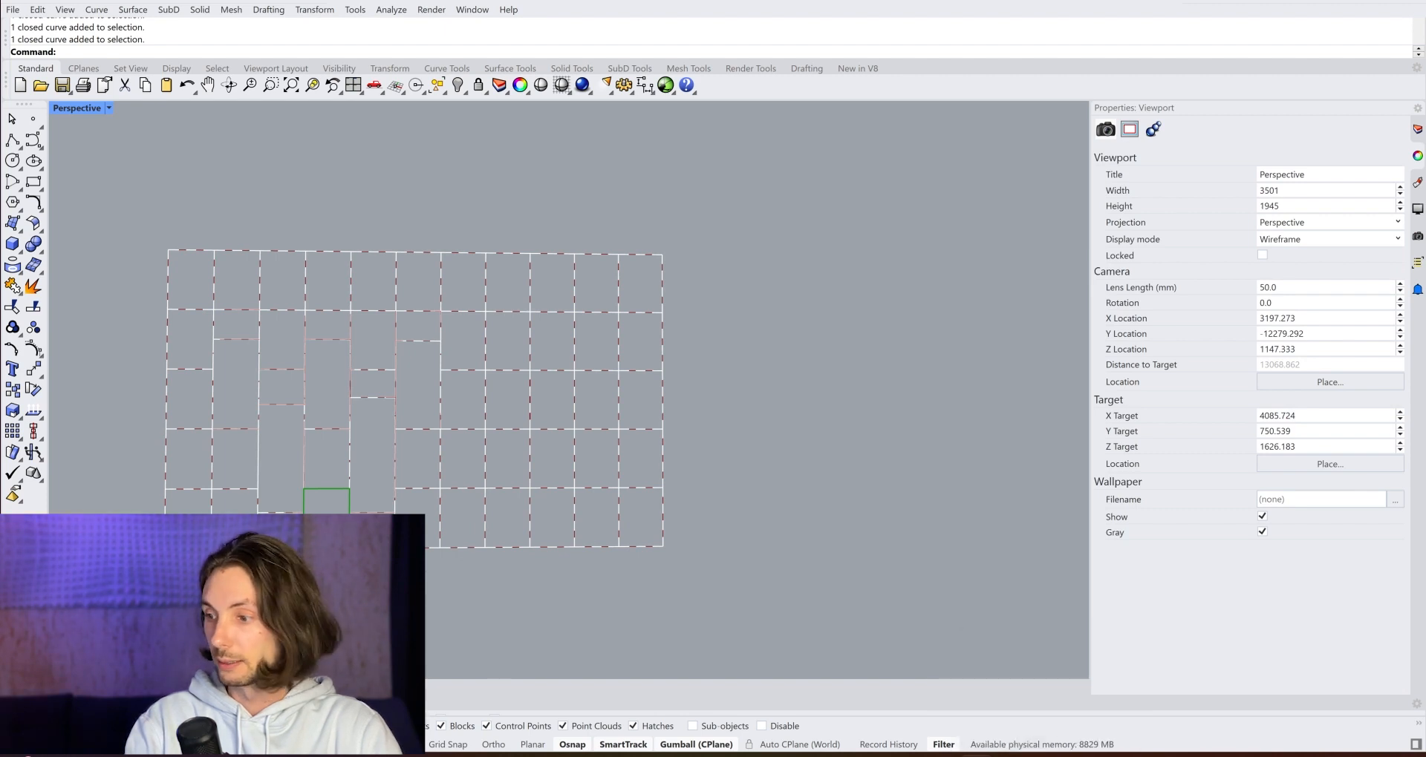
{"action": "key", "text": "alt+Tab"}
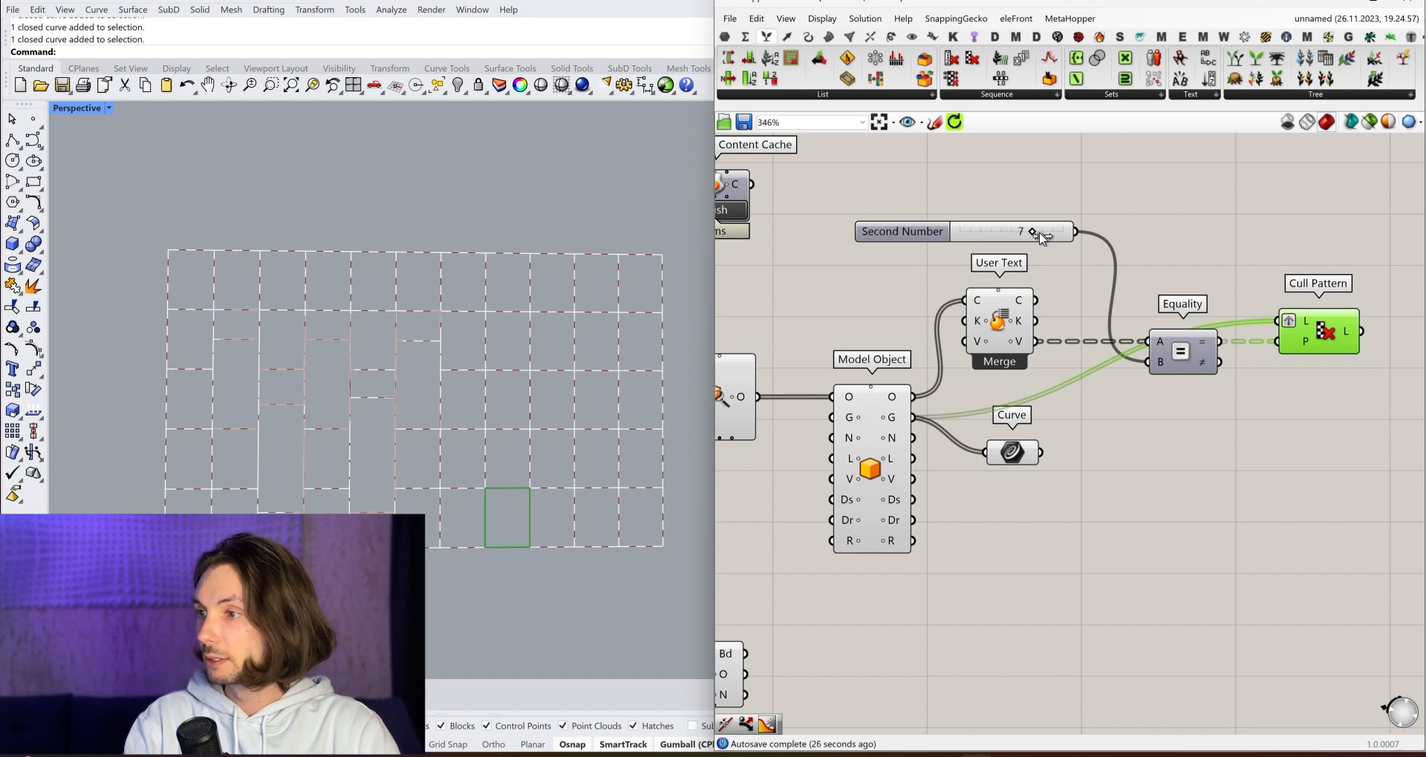
{"action": "left_click_drag", "start_coordinate": [1040, 233], "coordinate": [1043, 233]}
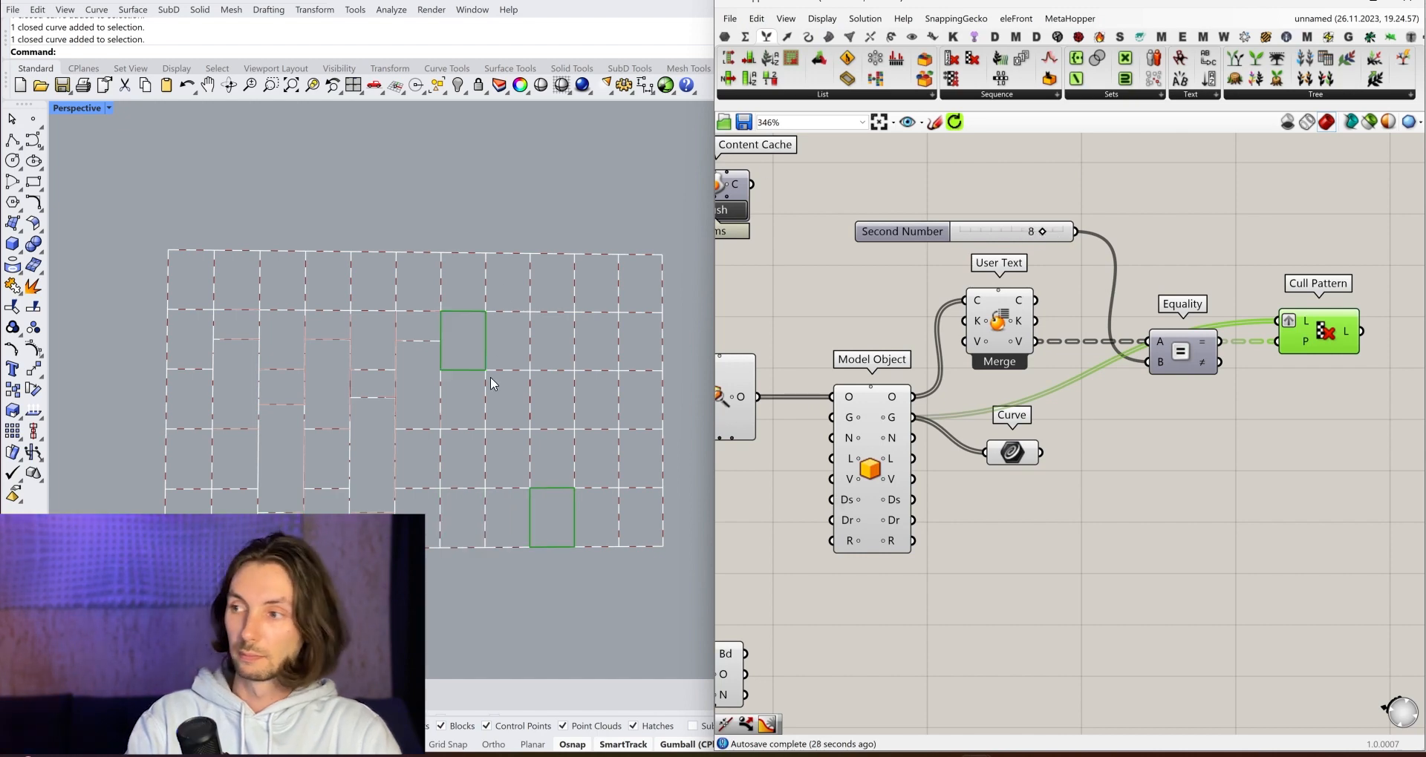
Set the index user text of the tall cell in the grid's third column to 8, and return to Grasshopper.
{"action": "left_click", "coordinate": [302, 440]}
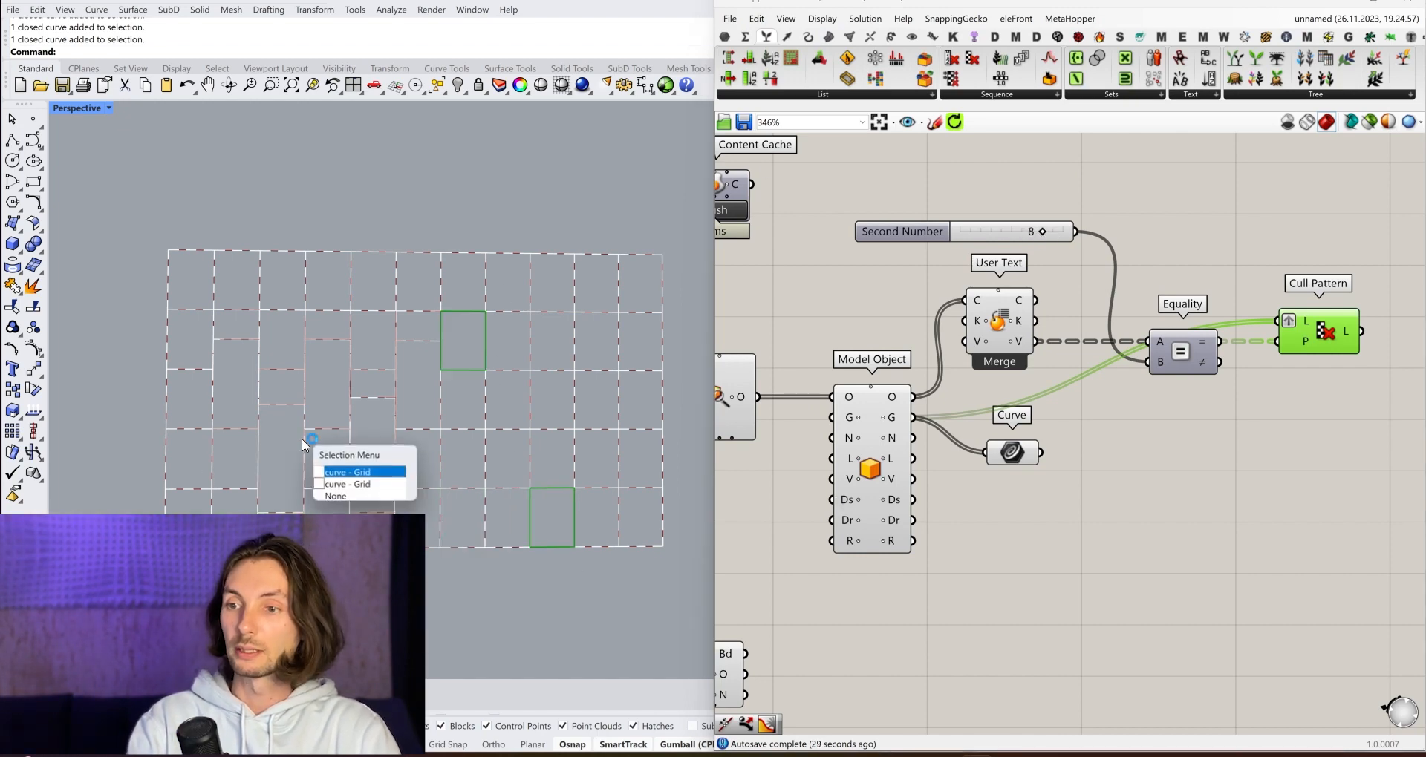
{"action": "left_click", "coordinate": [352, 473]}
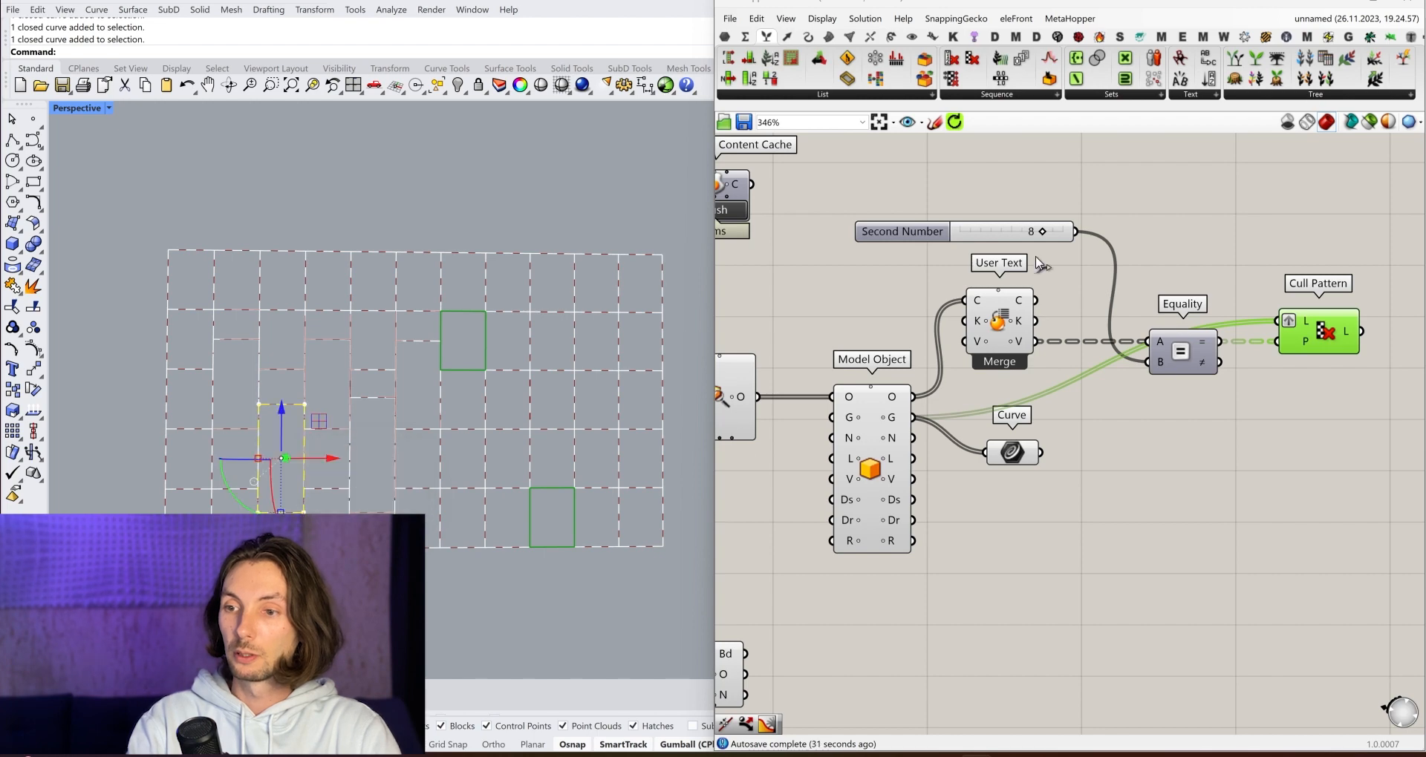
{"action": "left_click", "coordinate": [1340, 6]}
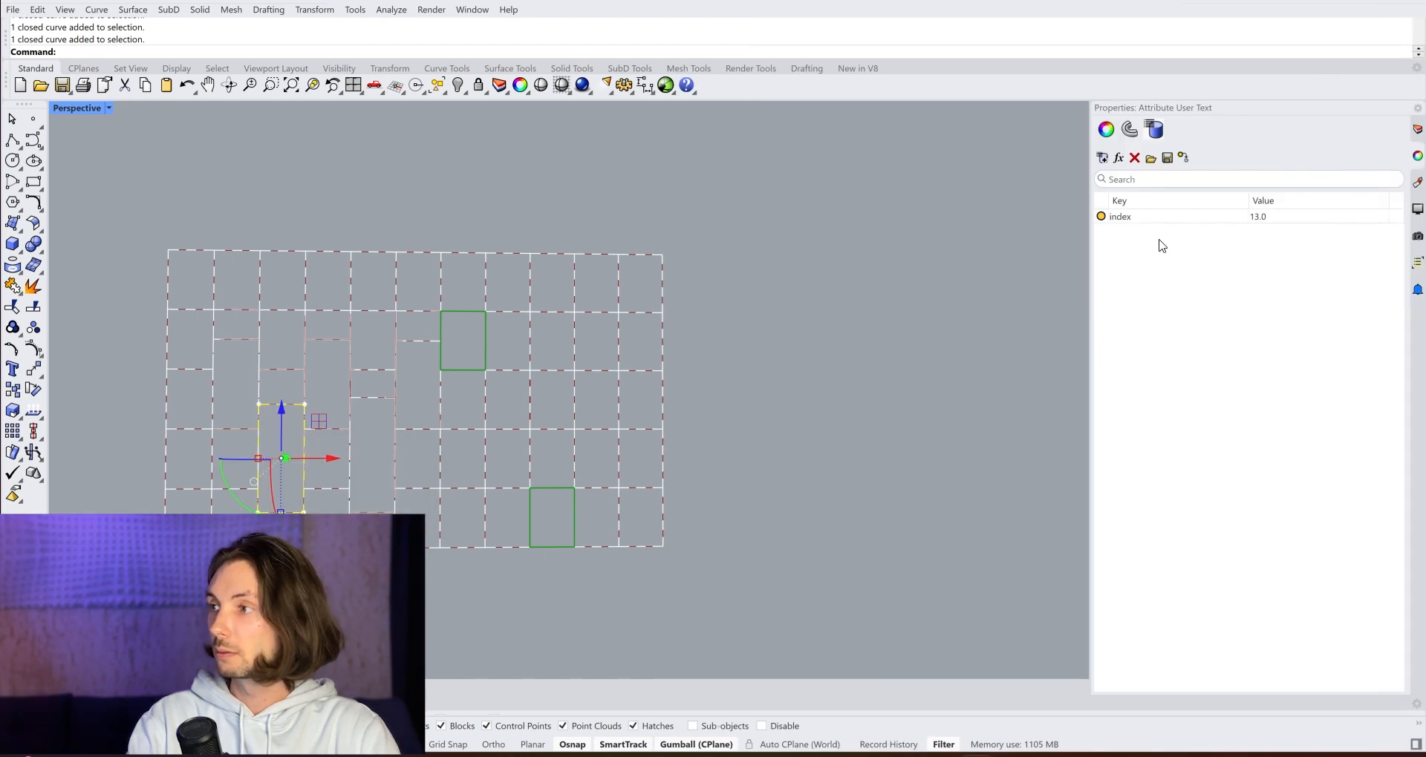
{"action": "left_click", "coordinate": [1287, 217]}
{"action": "left_click", "coordinate": [1287, 217]}
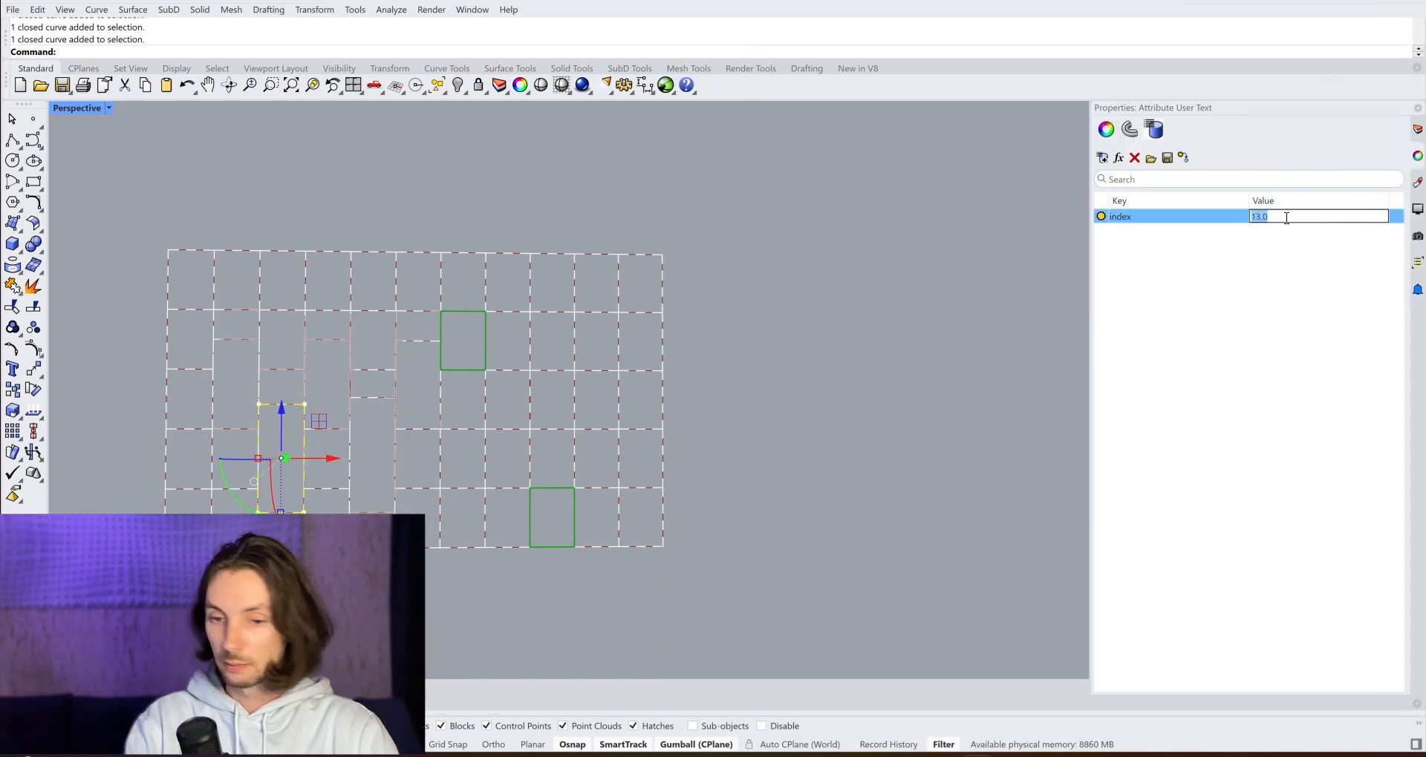
{"action": "key", "text": "Return"}
{"action": "left_click", "coordinate": [972, 394]}
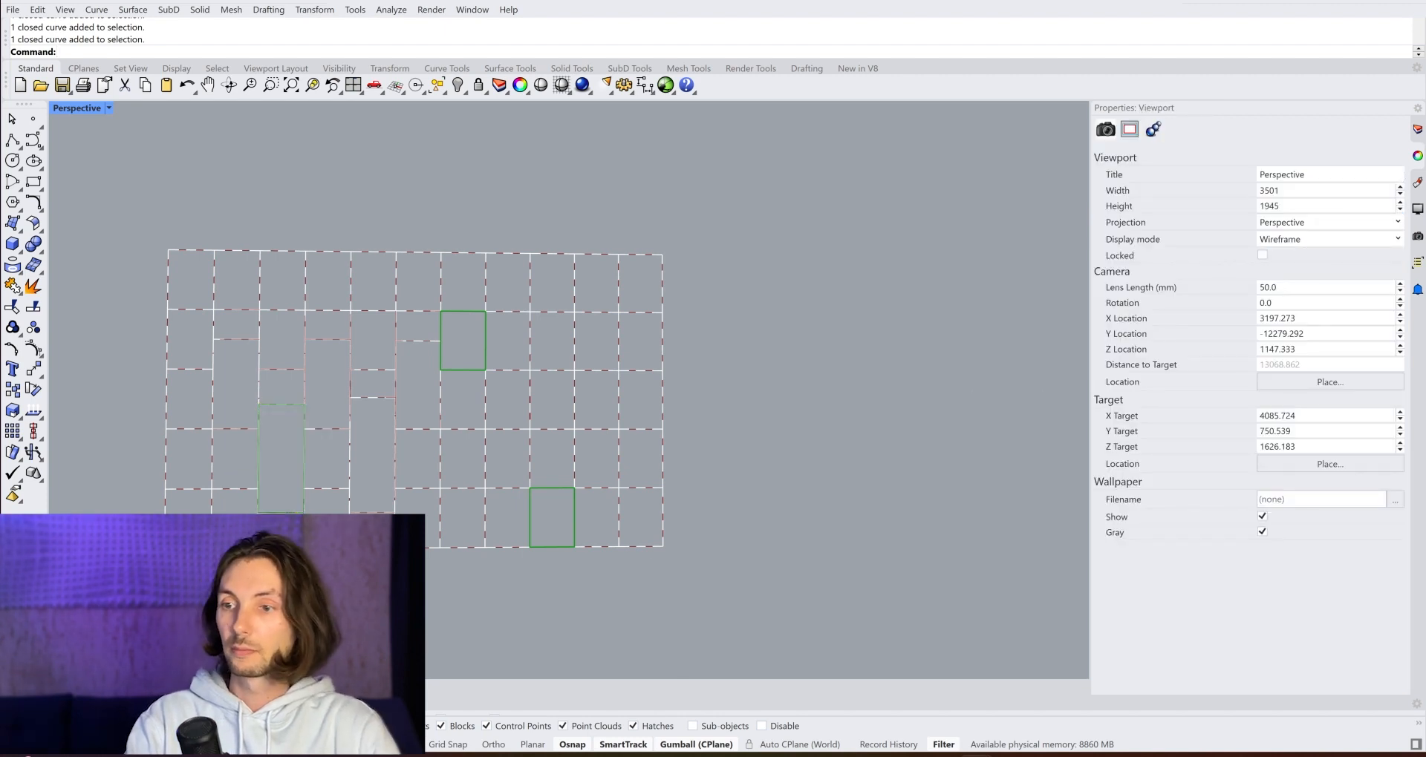
{"action": "left_click", "coordinate": [63, 744]}
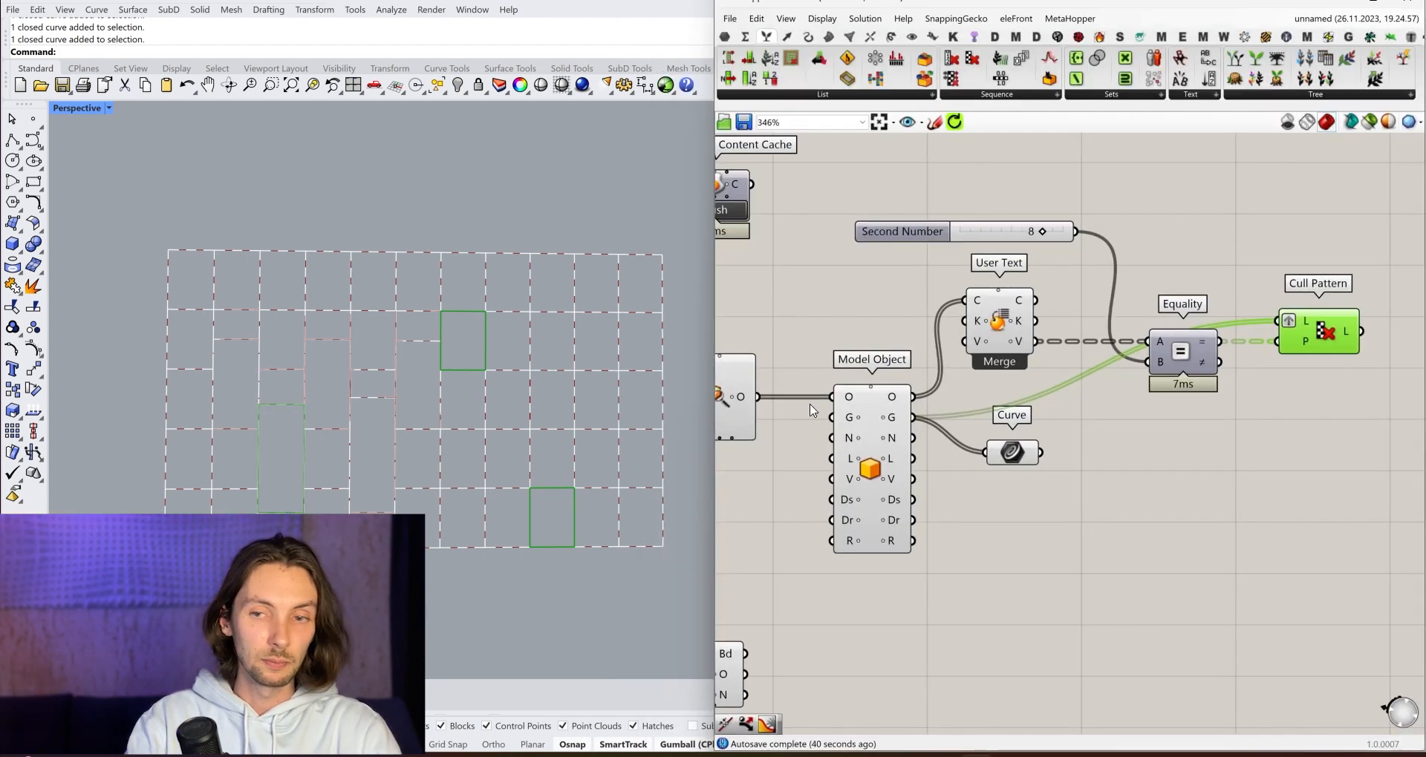
Move the Cull Pattern component lower on the canvas, below the Equality component, and deselect it.
{"action": "right_click_drag", "start_coordinate": [1118, 383], "coordinate": [983, 382]}
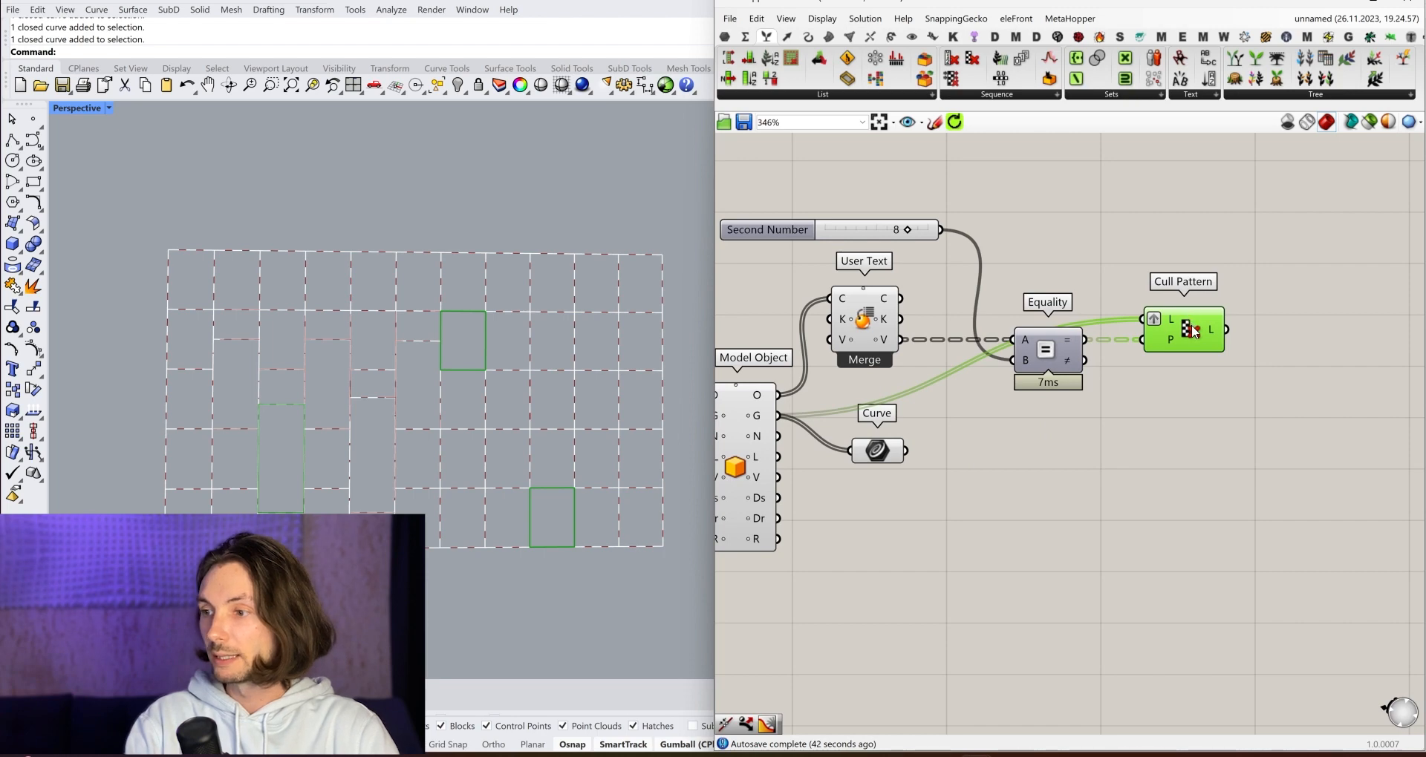
{"action": "left_click_drag", "start_coordinate": [1191, 325], "coordinate": [1209, 422]}
{"action": "left_click", "coordinate": [1064, 560]}
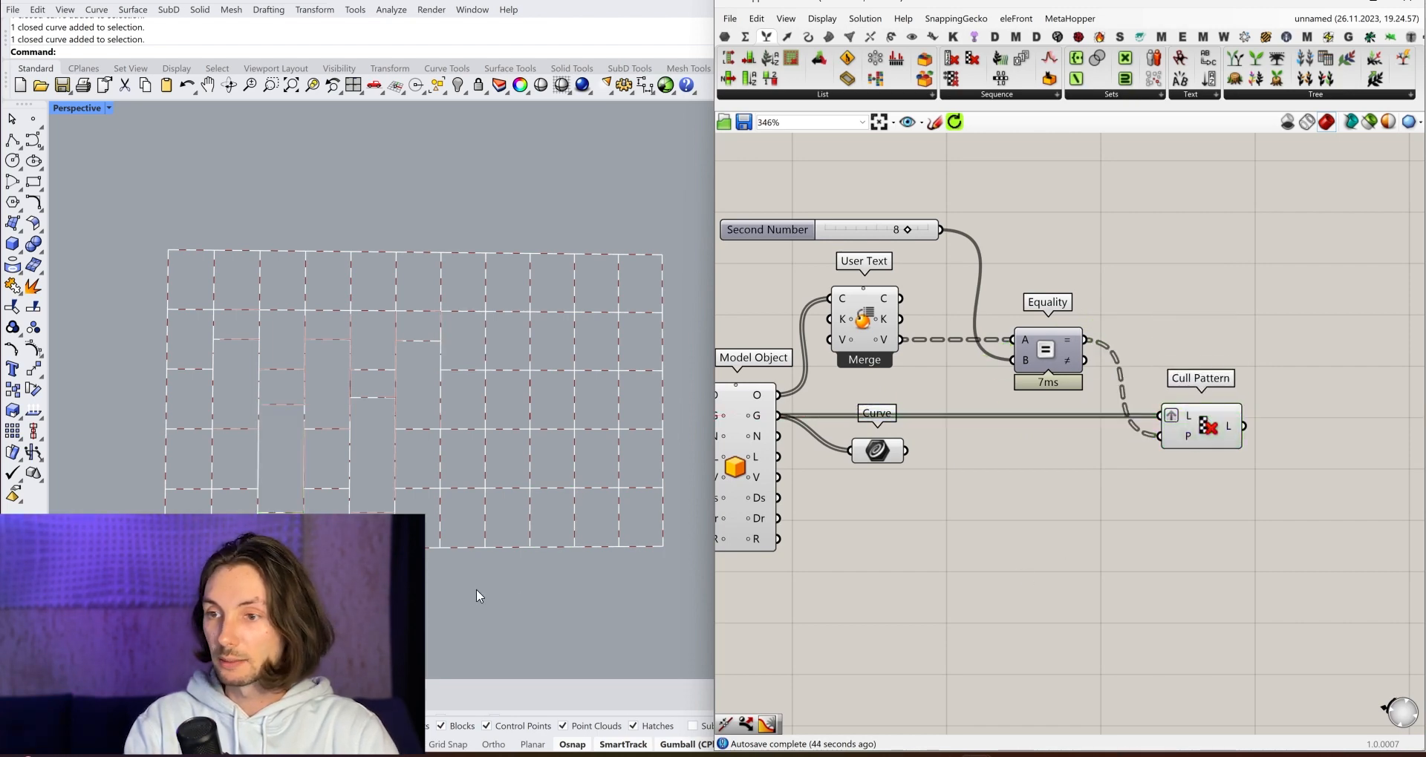
Add a Clean Tree component after Cull Pattern, feed it the culled list as its T input, and invert its E input.
{"action": "left_click", "coordinate": [1218, 439]}
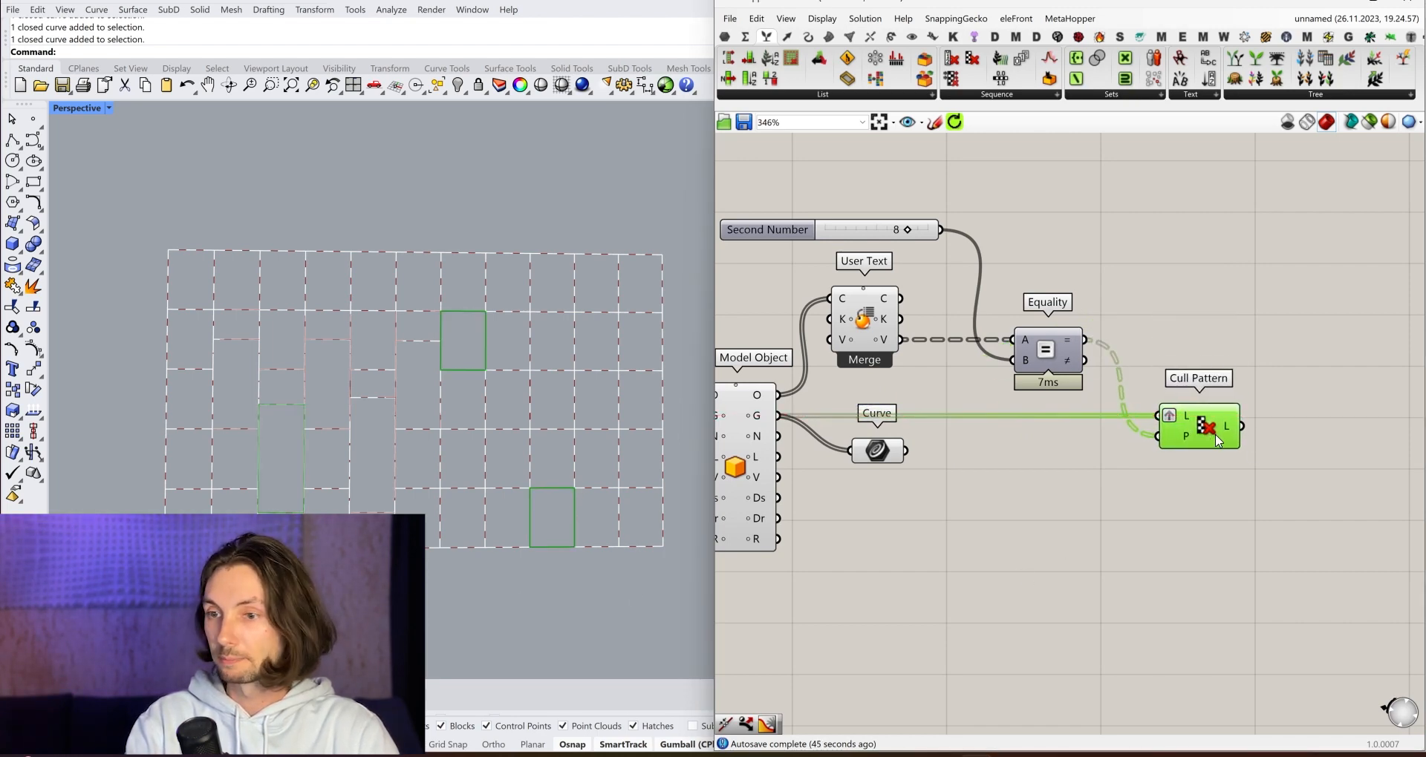
{"action": "right_click_drag", "start_coordinate": [1260, 442], "coordinate": [1129, 417]}
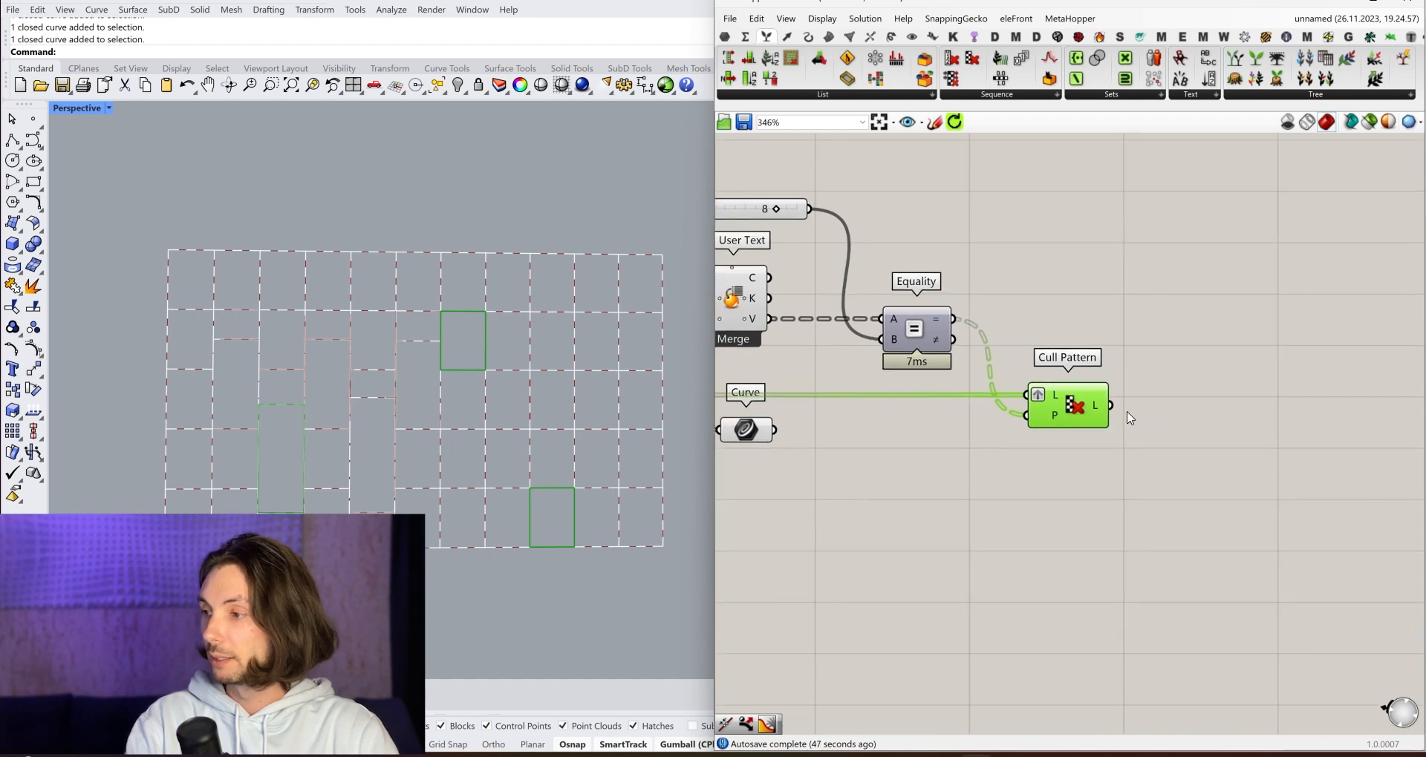
{"action": "double_click", "coordinate": [1214, 367]}
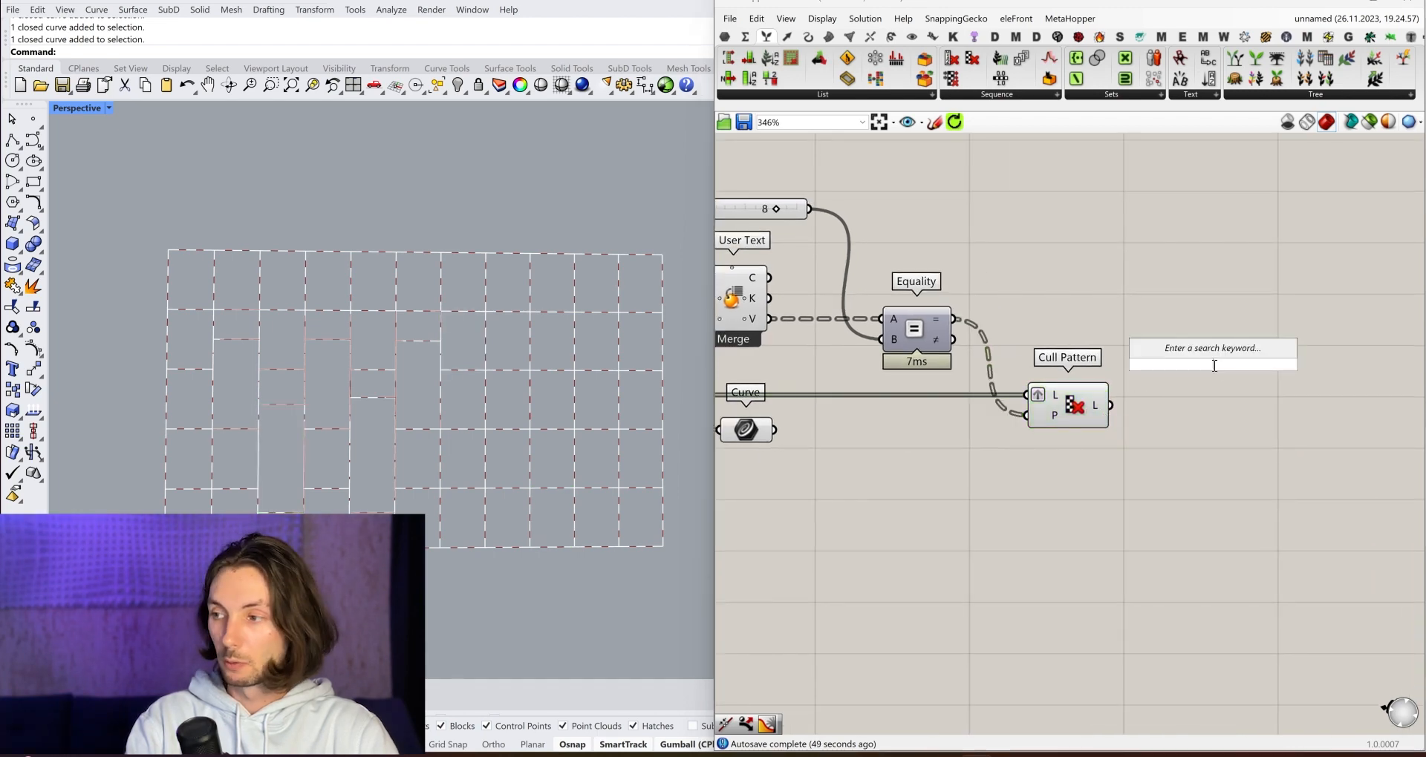
{"action": "type", "text": "clea"}
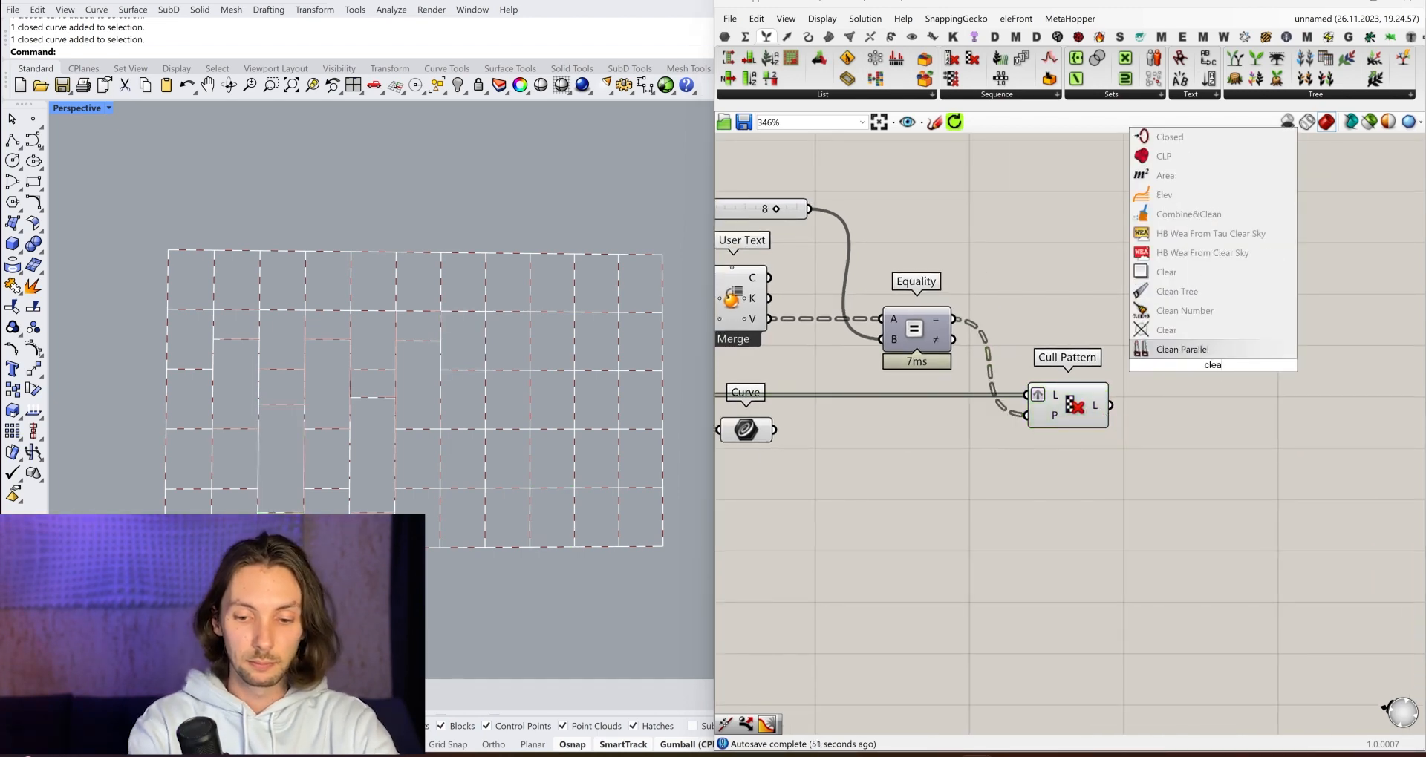
{"action": "key", "text": "Return"}
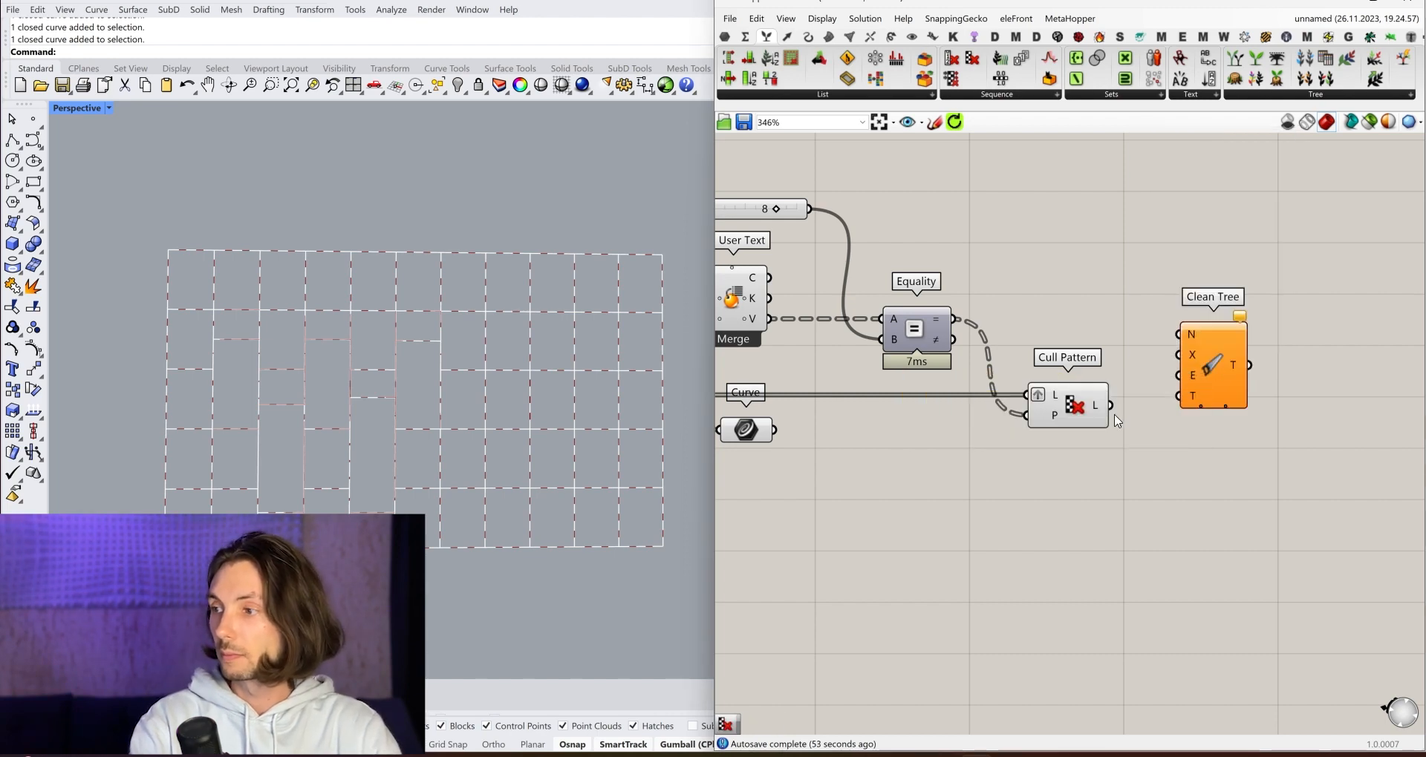
{"action": "left_click_drag", "start_coordinate": [1110, 405], "coordinate": [1181, 396]}
{"action": "right_click", "coordinate": [1196, 378]}
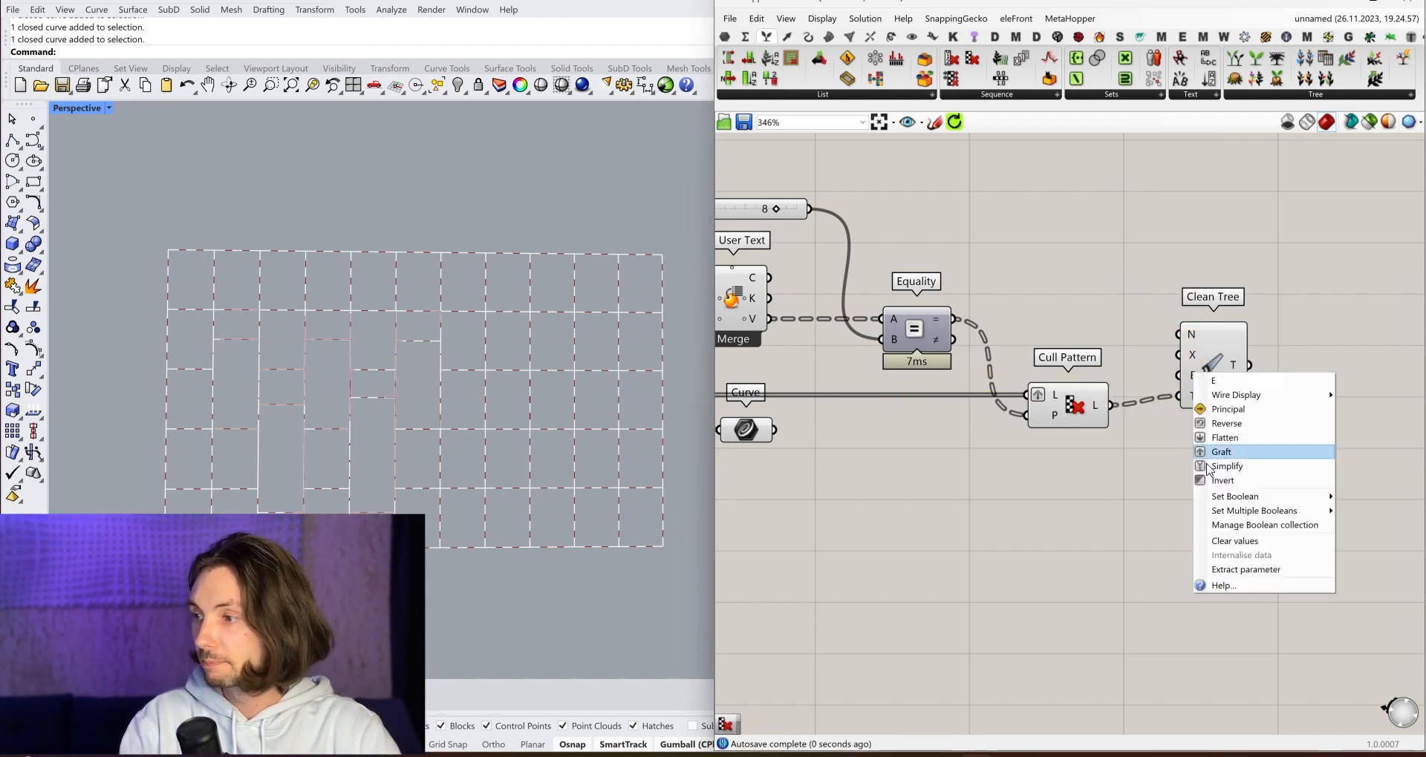
{"action": "left_click", "coordinate": [1211, 477]}
{"action": "left_click_drag", "start_coordinate": [1212, 384], "coordinate": [1210, 384]}
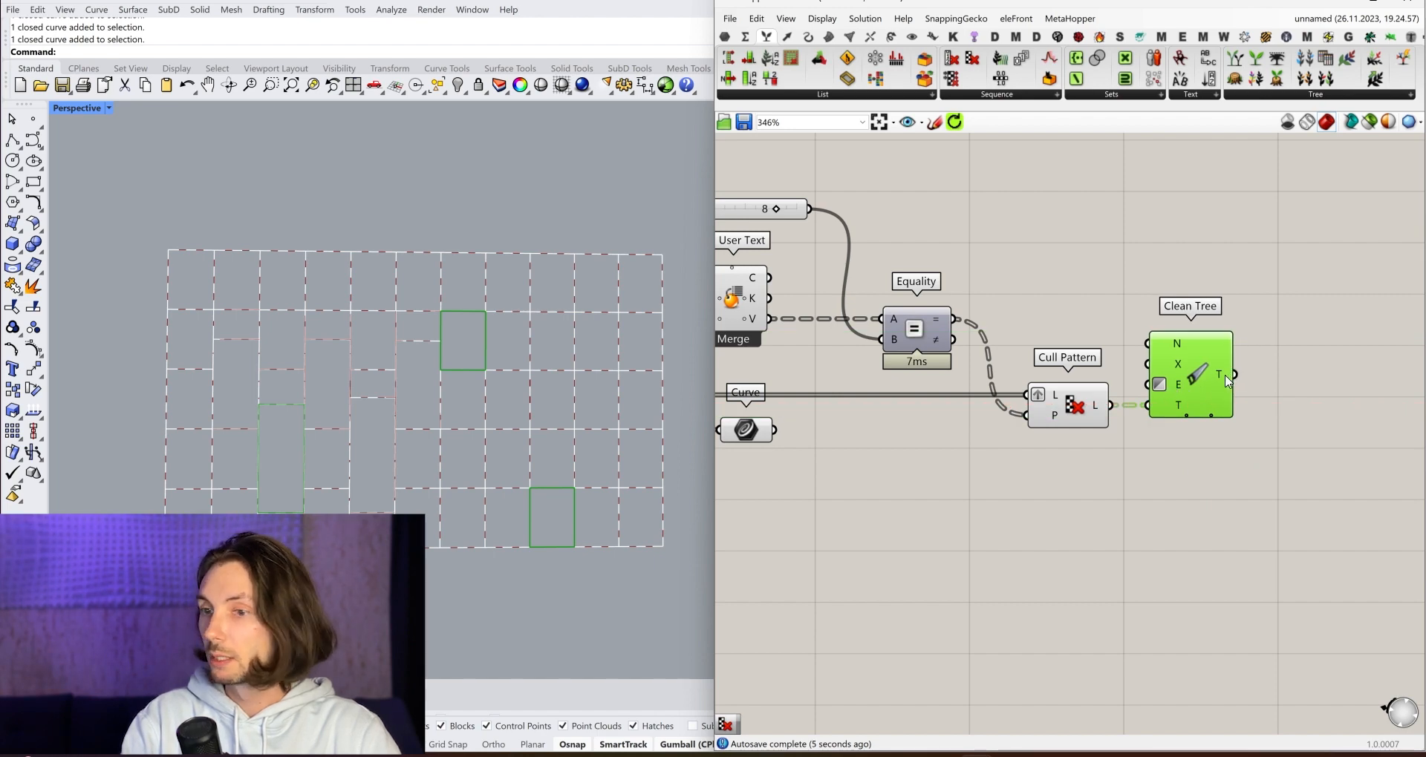
Place a Linear Dimension component on the empty canvas beyond Clean Tree, leaving space between them.
{"action": "right_click_drag", "start_coordinate": [1229, 380], "coordinate": [1036, 396]}
{"action": "scroll", "coordinate": [1035, 397], "scroll_direction": "up", "scroll_amount": 3}
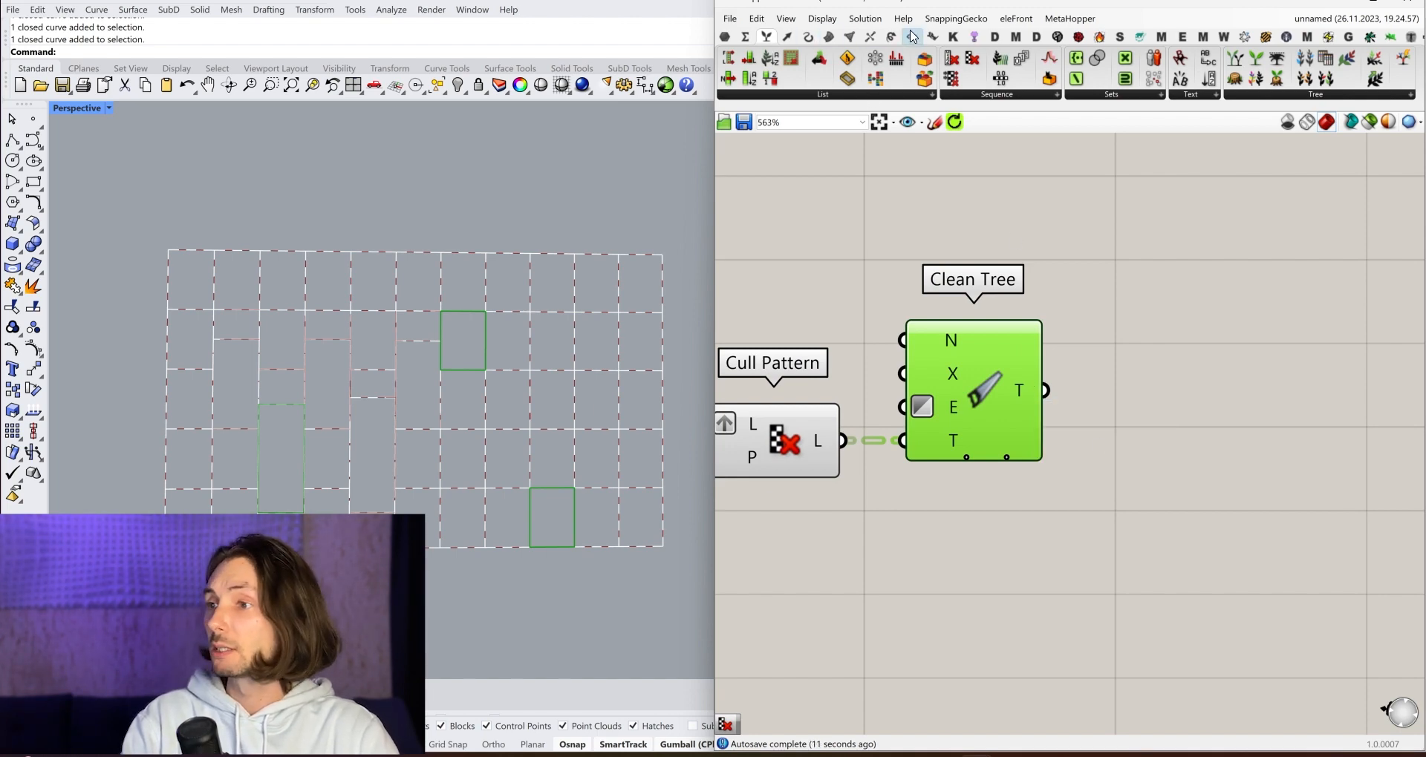
{"action": "left_click", "coordinate": [933, 36]}
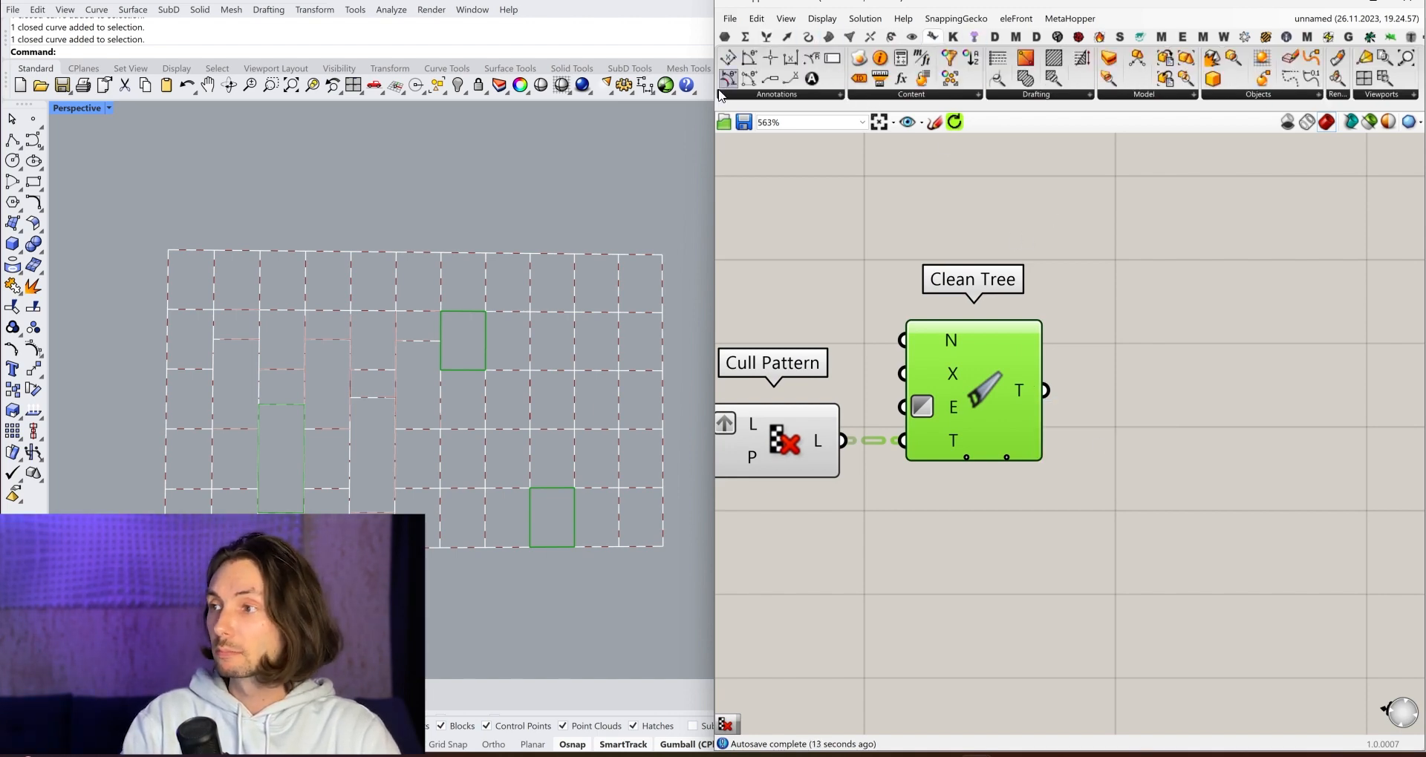
{"action": "left_click", "coordinate": [767, 93]}
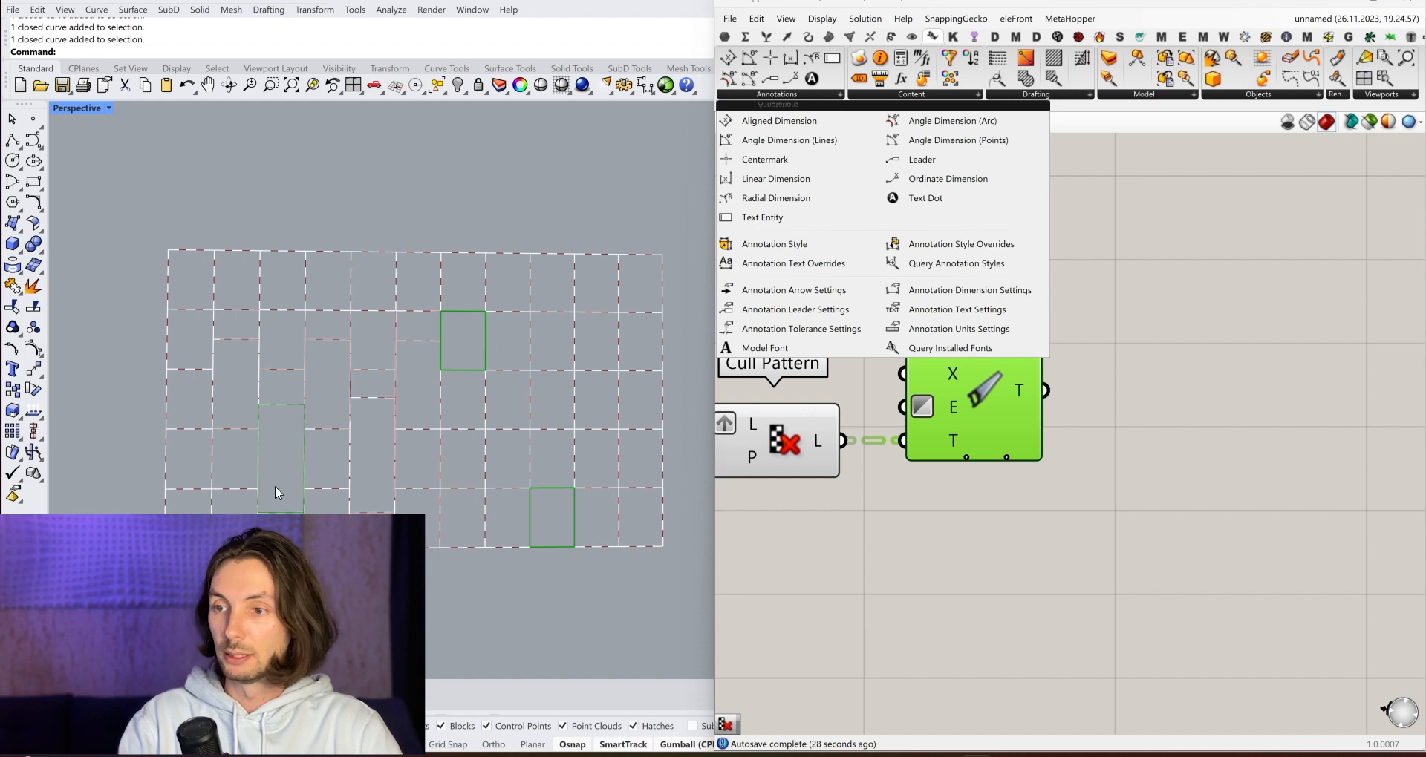
{"action": "left_click", "coordinate": [811, 180]}
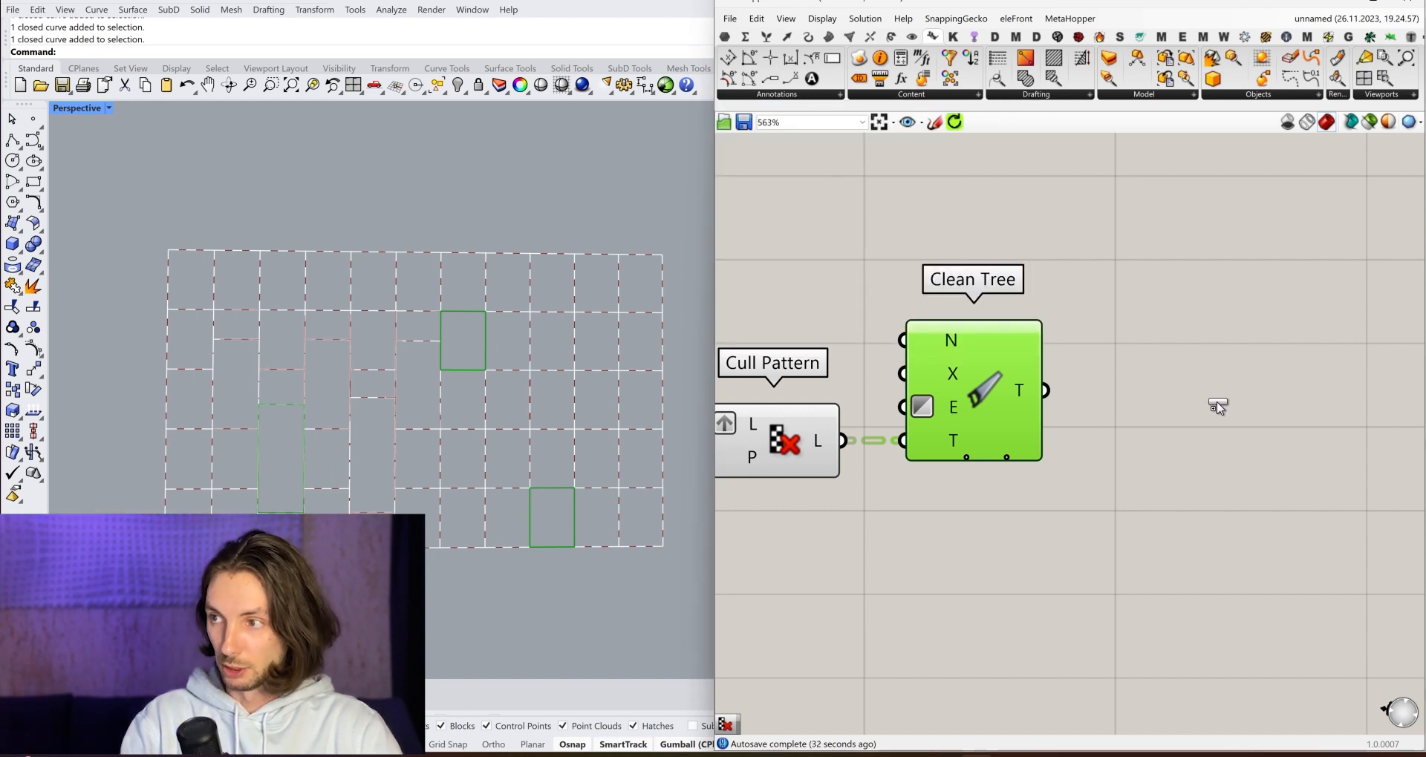
{"action": "left_click", "coordinate": [1207, 375]}
{"action": "mouse_move", "coordinate": [1206, 375]}
{"action": "left_mouse_down"}
{"action": "mouse_move", "coordinate": [1320, 394]}
{"action": "mouse_move", "coordinate": [1296, 393]}
{"action": "left_mouse_up"}
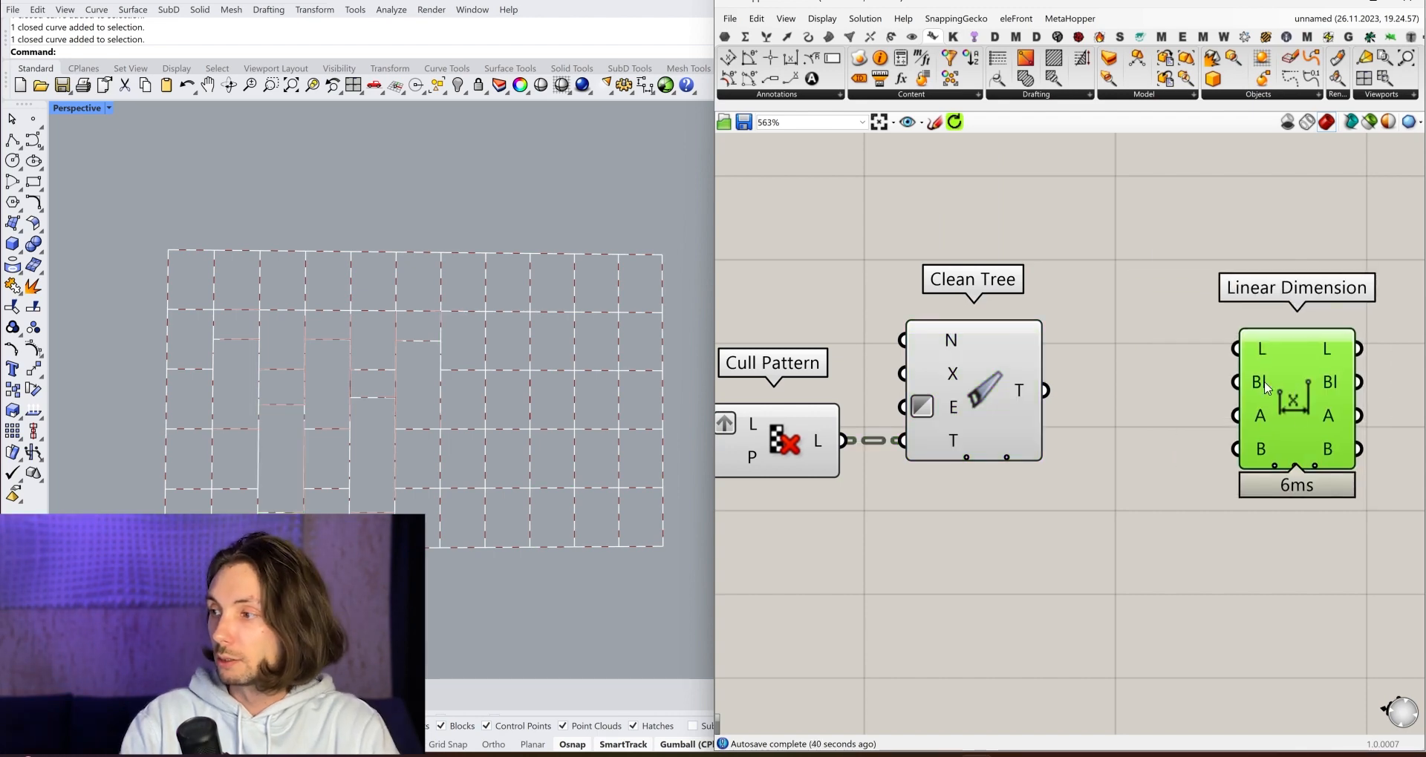
{"action": "left_click", "coordinate": [1178, 344]}
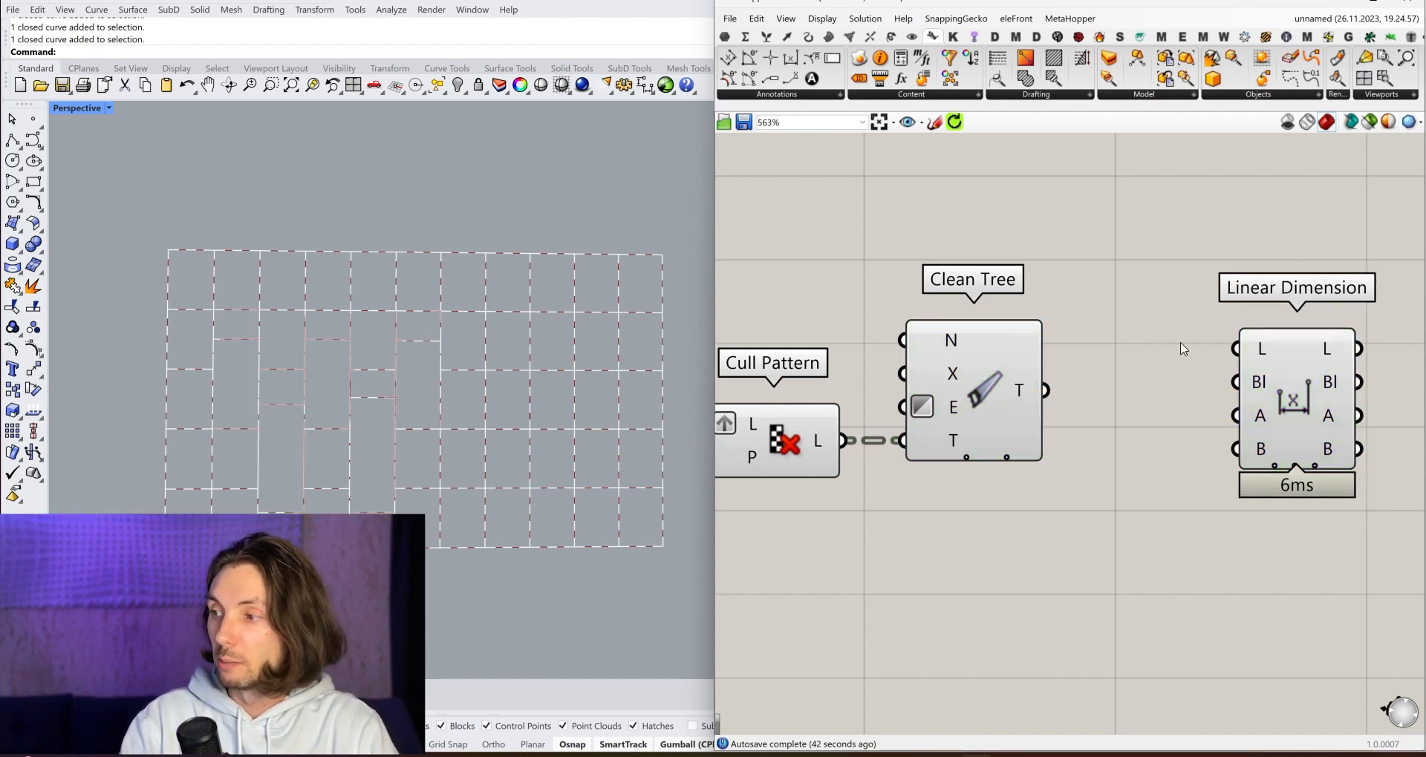
{"action": "double_click", "coordinate": [1178, 341]}
Preview the filtered cells, then add a curve Explode component, connect Clean Tree's output to its C input, and place it beside Clean Tree.
{"action": "left_click", "coordinate": [1001, 387]}
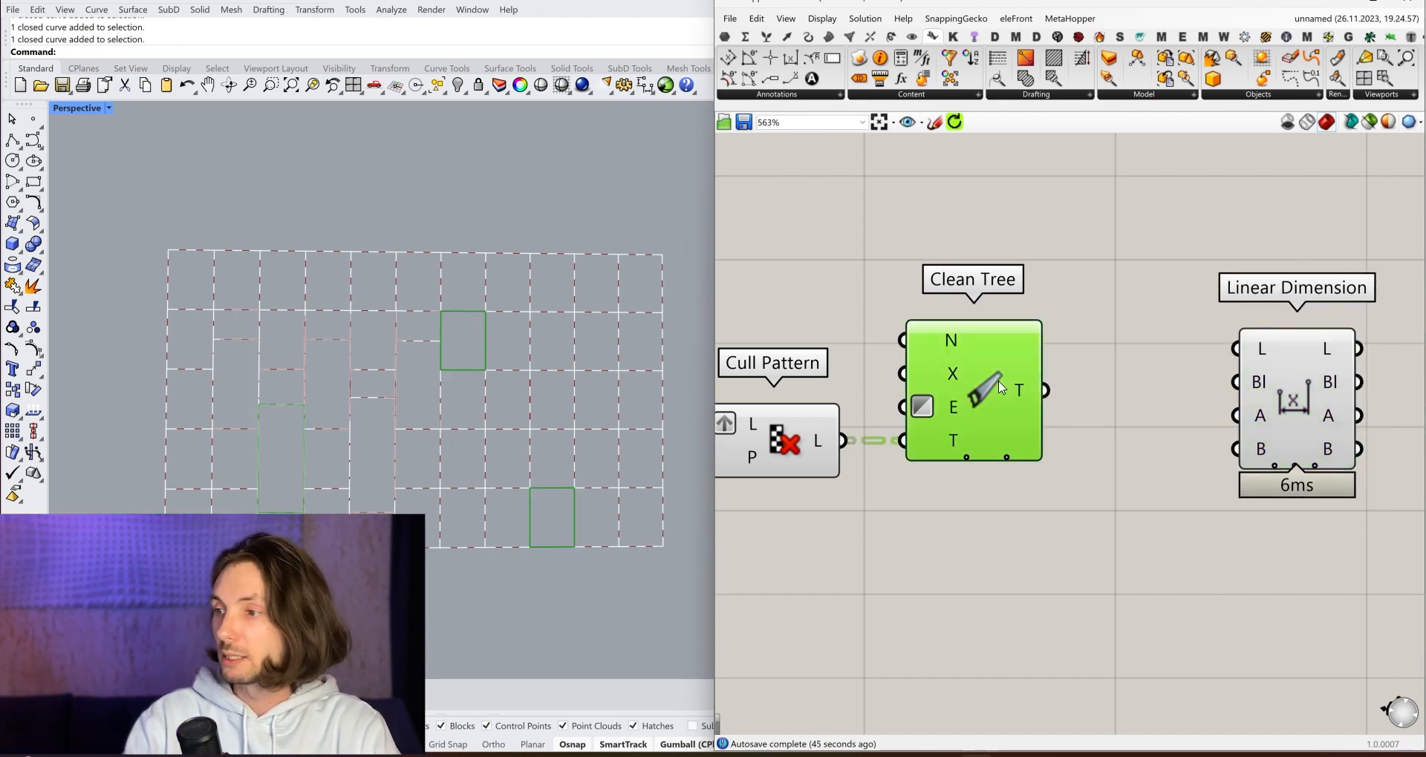
{"action": "double_click", "coordinate": [962, 372]}
{"action": "scroll", "coordinate": [436, 324], "scroll_direction": "up", "scroll_amount": 7}
{"action": "scroll", "coordinate": [477, 352], "scroll_direction": "down", "scroll_amount": 8}
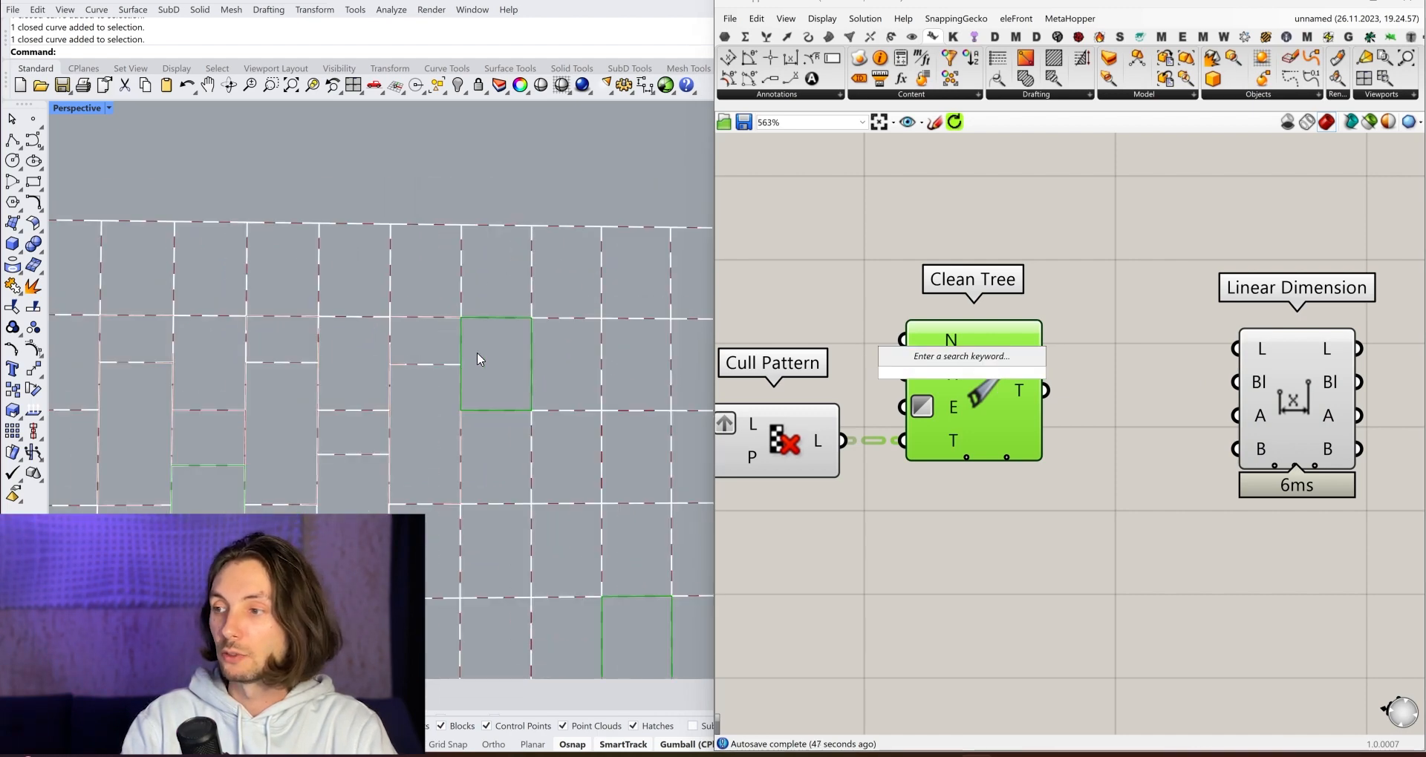
{"action": "double_click", "coordinate": [1127, 268]}
{"action": "type", "text": "se"}
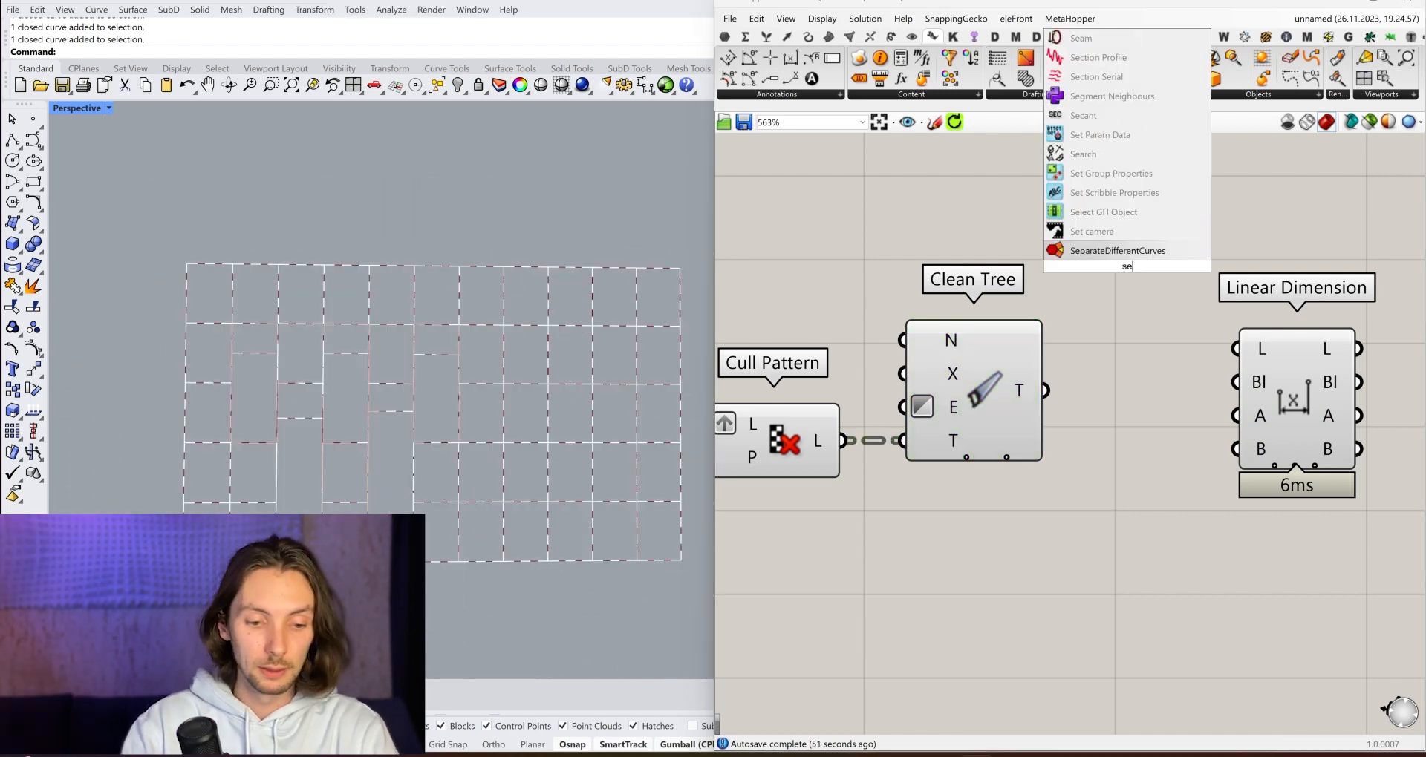
{"action": "key", "text": "BackSpace"}
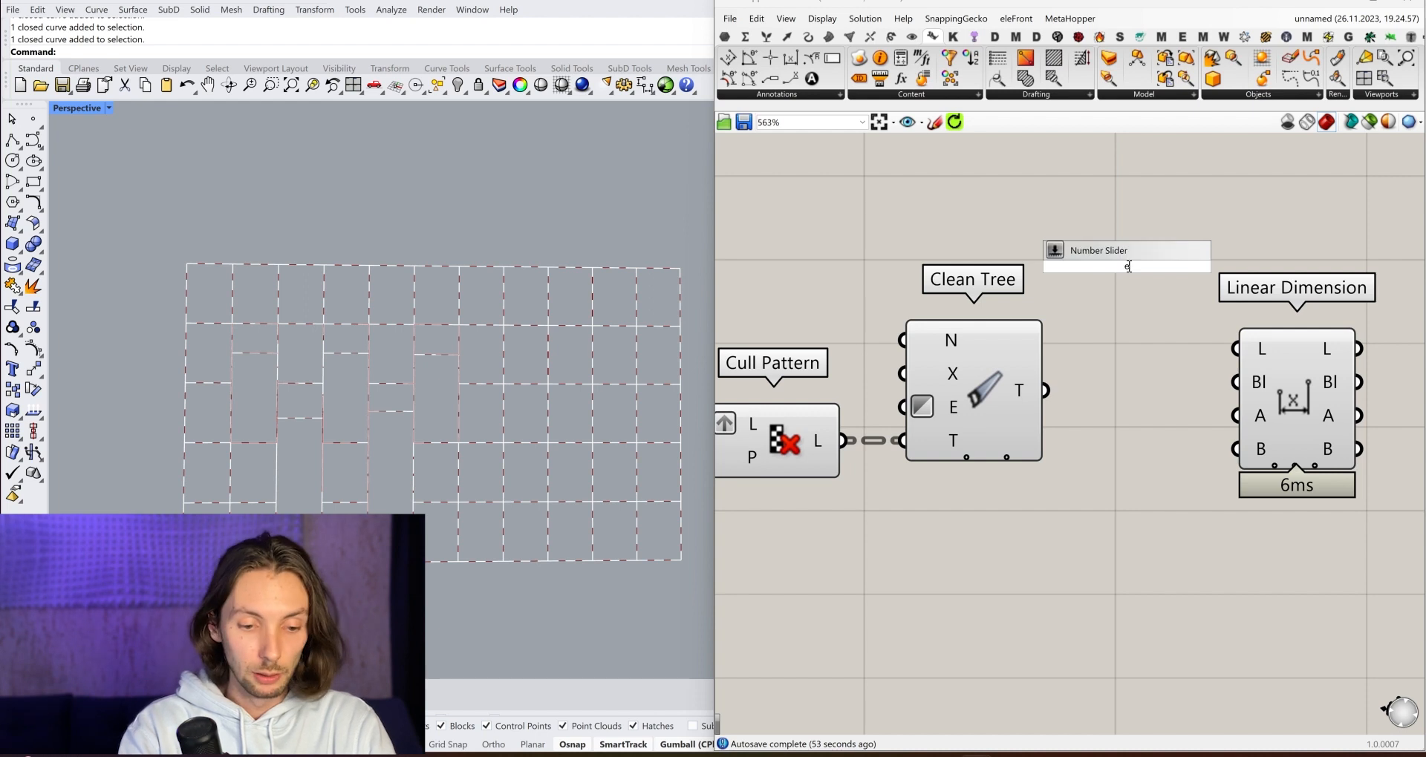
{"action": "type", "text": "explo"}
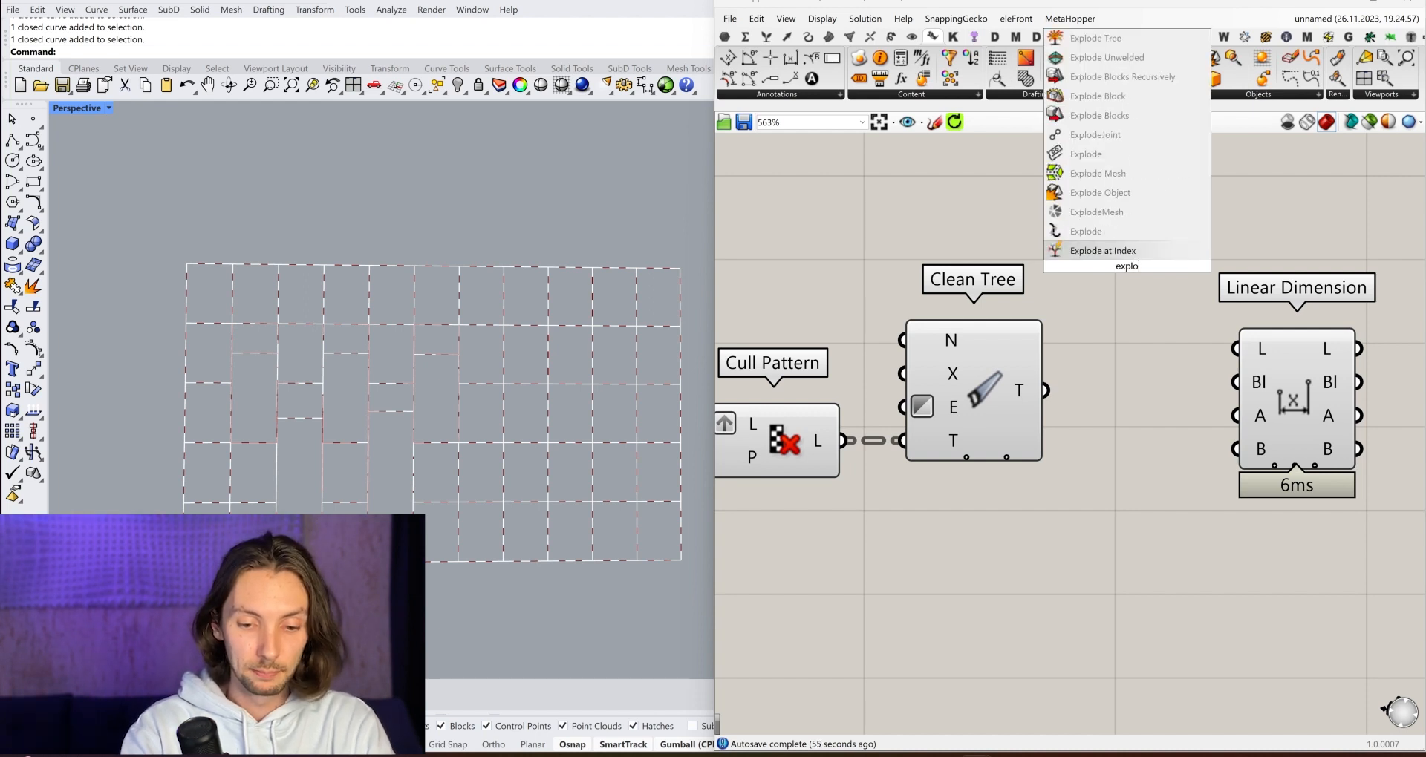
{"action": "left_click", "coordinate": [1099, 231]}
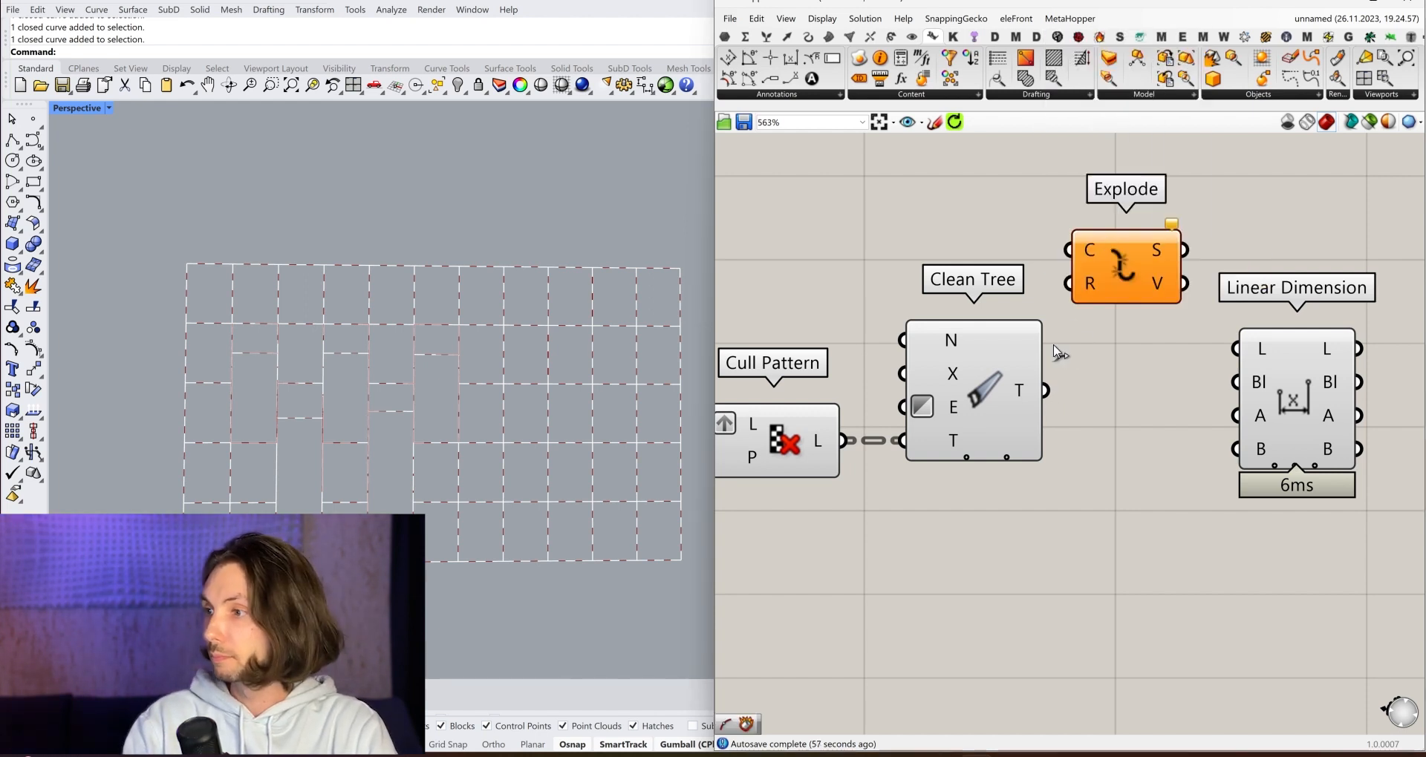
{"action": "left_click_drag", "start_coordinate": [1045, 391], "coordinate": [1152, 257]}
{"action": "right_click_drag", "start_coordinate": [1152, 257], "coordinate": [969, 243]}
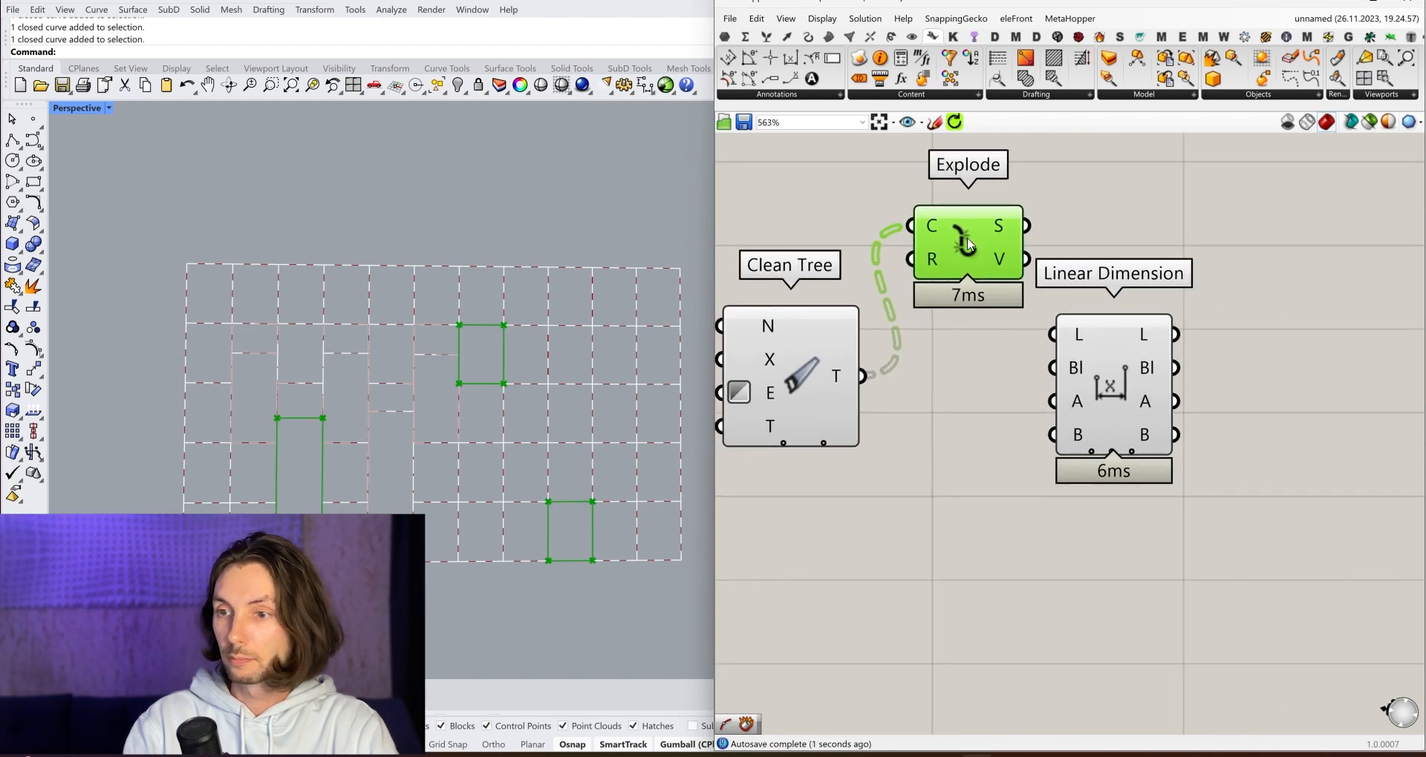
{"action": "left_click_drag", "start_coordinate": [1005, 227], "coordinate": [993, 377]}
Insert a List Item component between Explode and Linear Dimension, feeding its L input from Explode's segments output.
{"action": "left_click_drag", "start_coordinate": [1099, 380], "coordinate": [1249, 471]}
{"action": "left_click", "coordinate": [767, 36]}
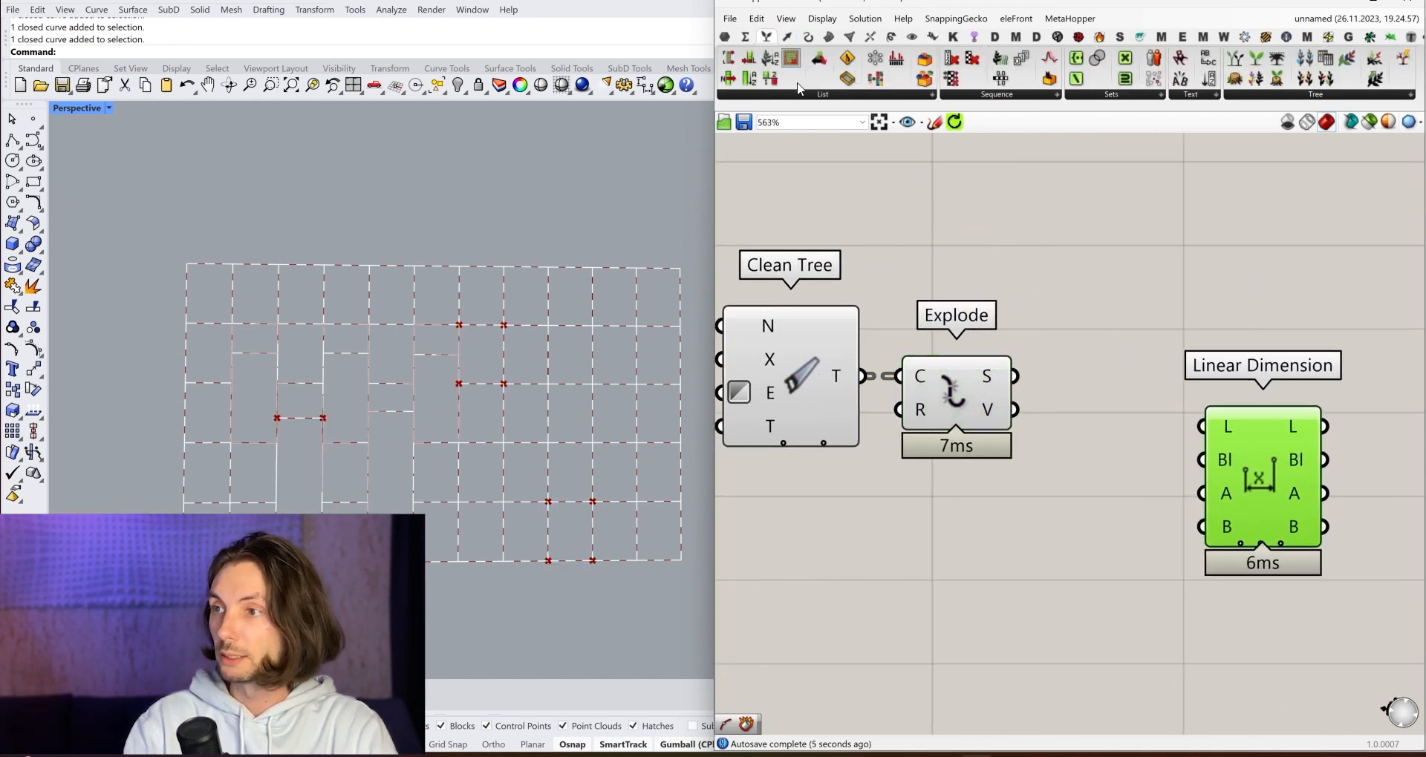
{"action": "left_click_drag", "start_coordinate": [733, 90], "coordinate": [1086, 387]}
{"action": "left_click_drag", "start_coordinate": [1120, 413], "coordinate": [1140, 393]}
{"action": "right_click_drag", "start_coordinate": [1221, 451], "coordinate": [901, 384]}
{"action": "left_click", "coordinate": [949, 389]}
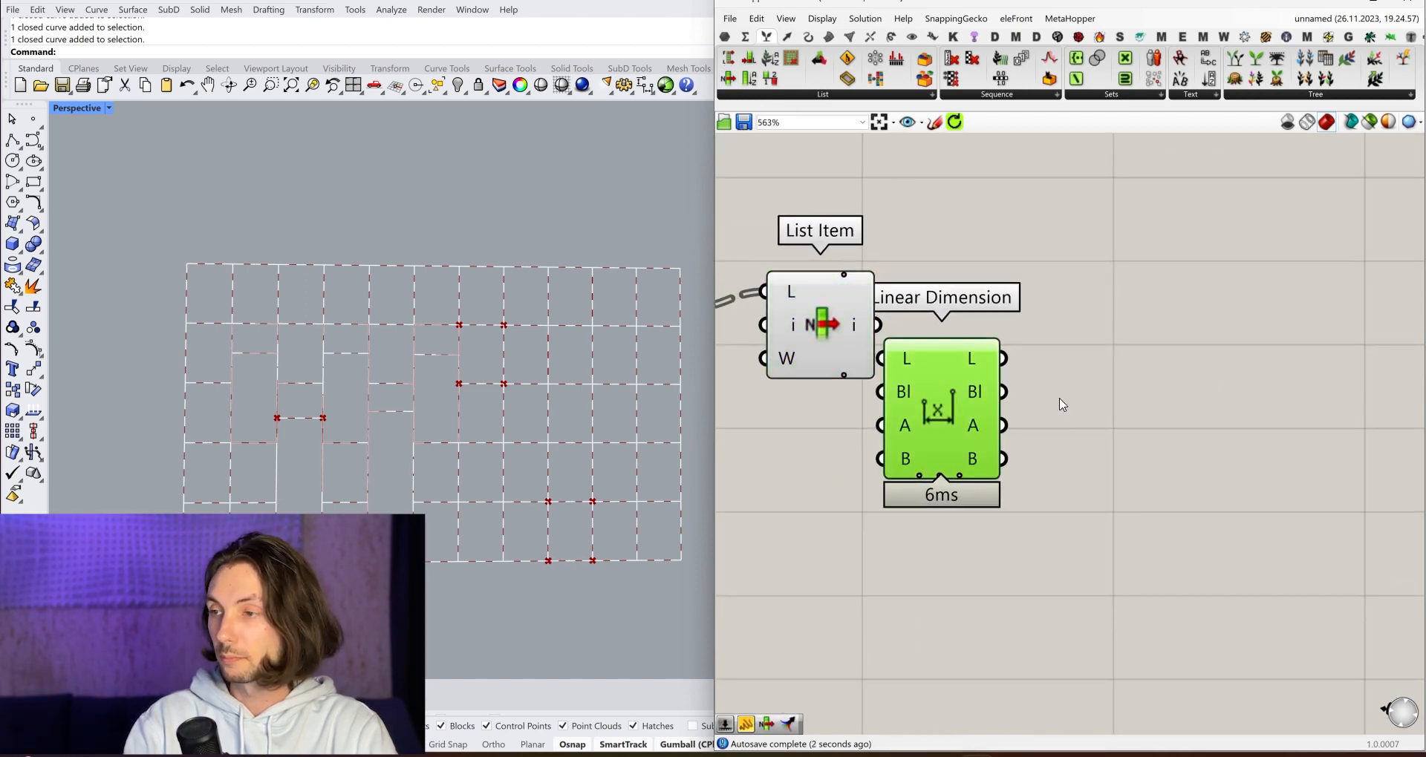
{"action": "left_click_drag", "start_coordinate": [1061, 405], "coordinate": [1070, 410]}
{"action": "left_click_drag", "start_coordinate": [822, 333], "coordinate": [938, 370]}
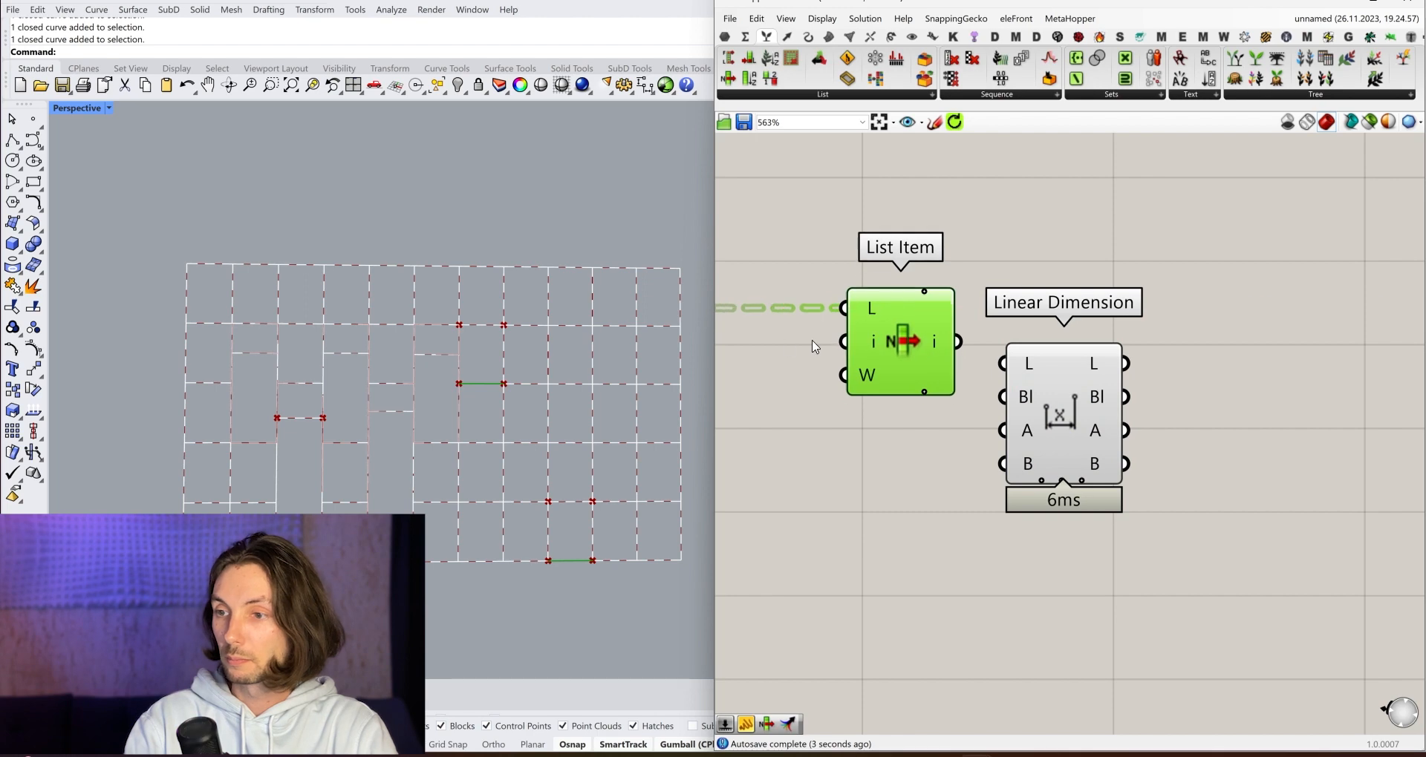
Add a panel with 0 as its first entry beside List Item, enlarge it, and edit its list of indices.
{"action": "double_click", "coordinate": [773, 341]}
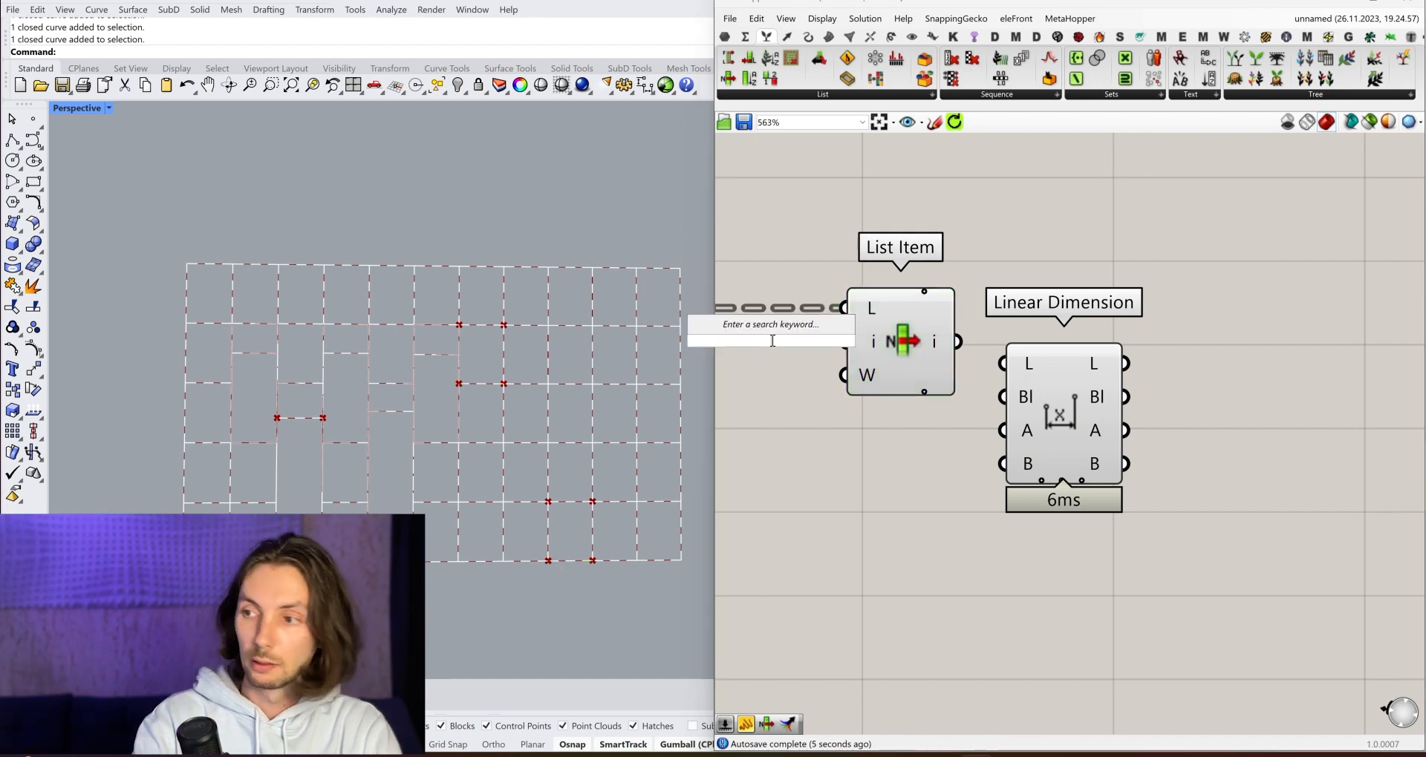
{"action": "type", "text": "//"}
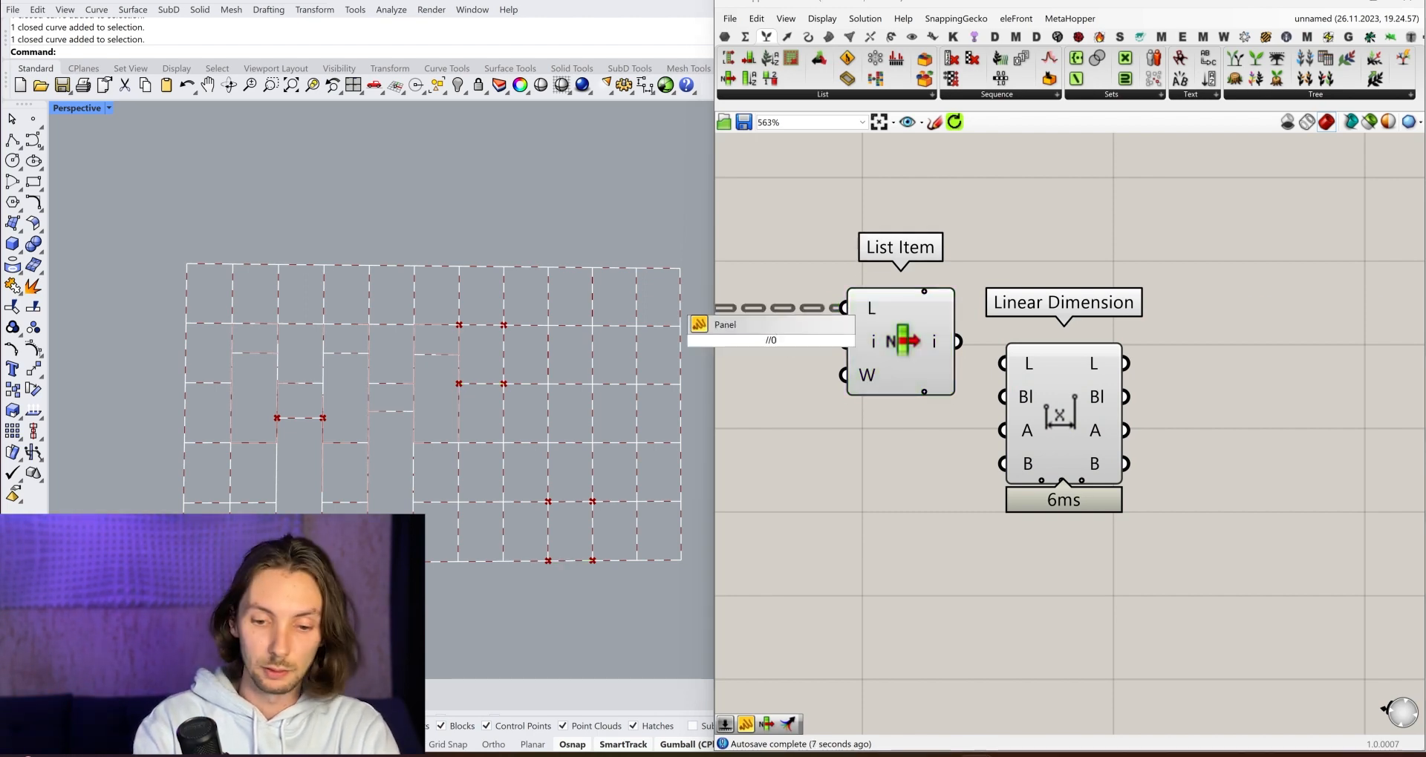
{"action": "type", "text": "0"}
{"action": "key", "text": "Return"}
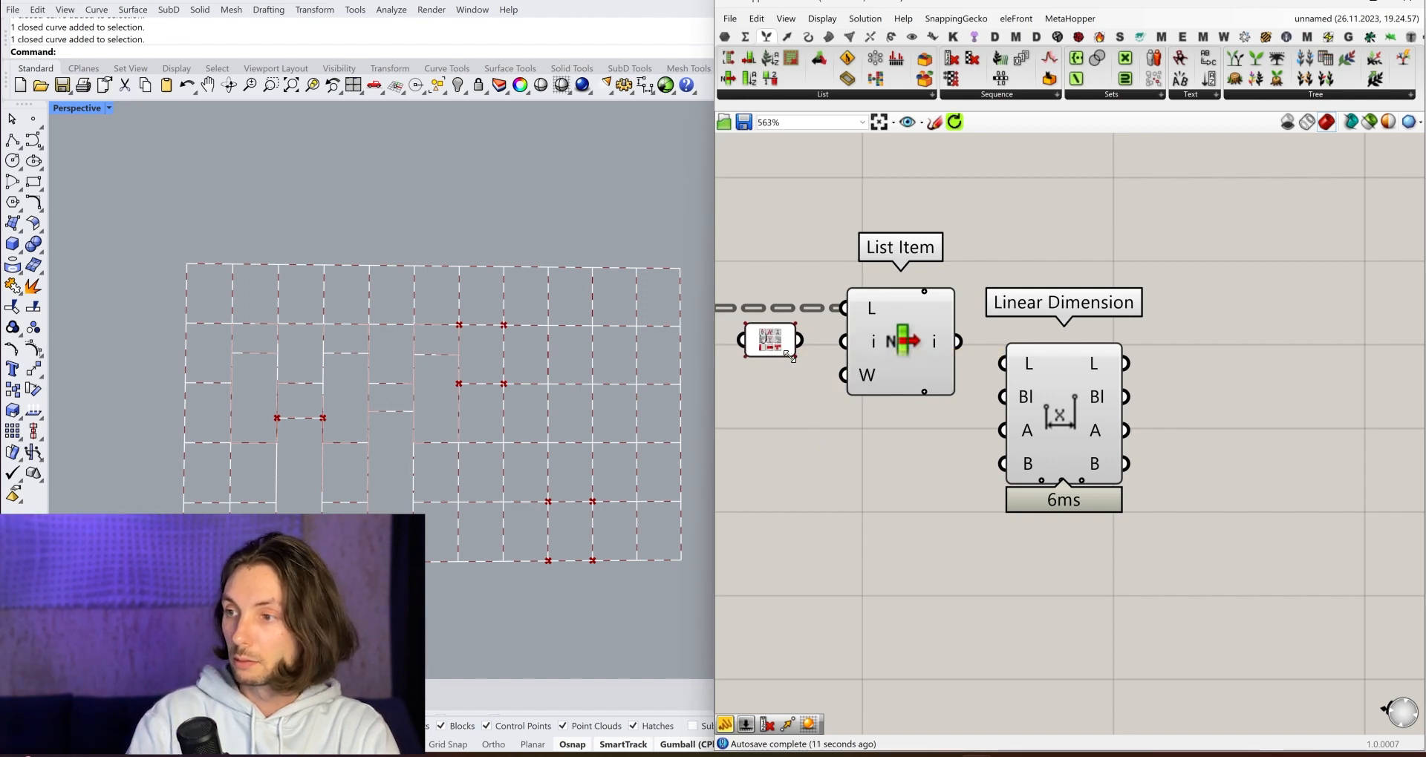
{"action": "left_click_drag", "start_coordinate": [792, 358], "coordinate": [830, 488]}
{"action": "double_click", "coordinate": [796, 387]}
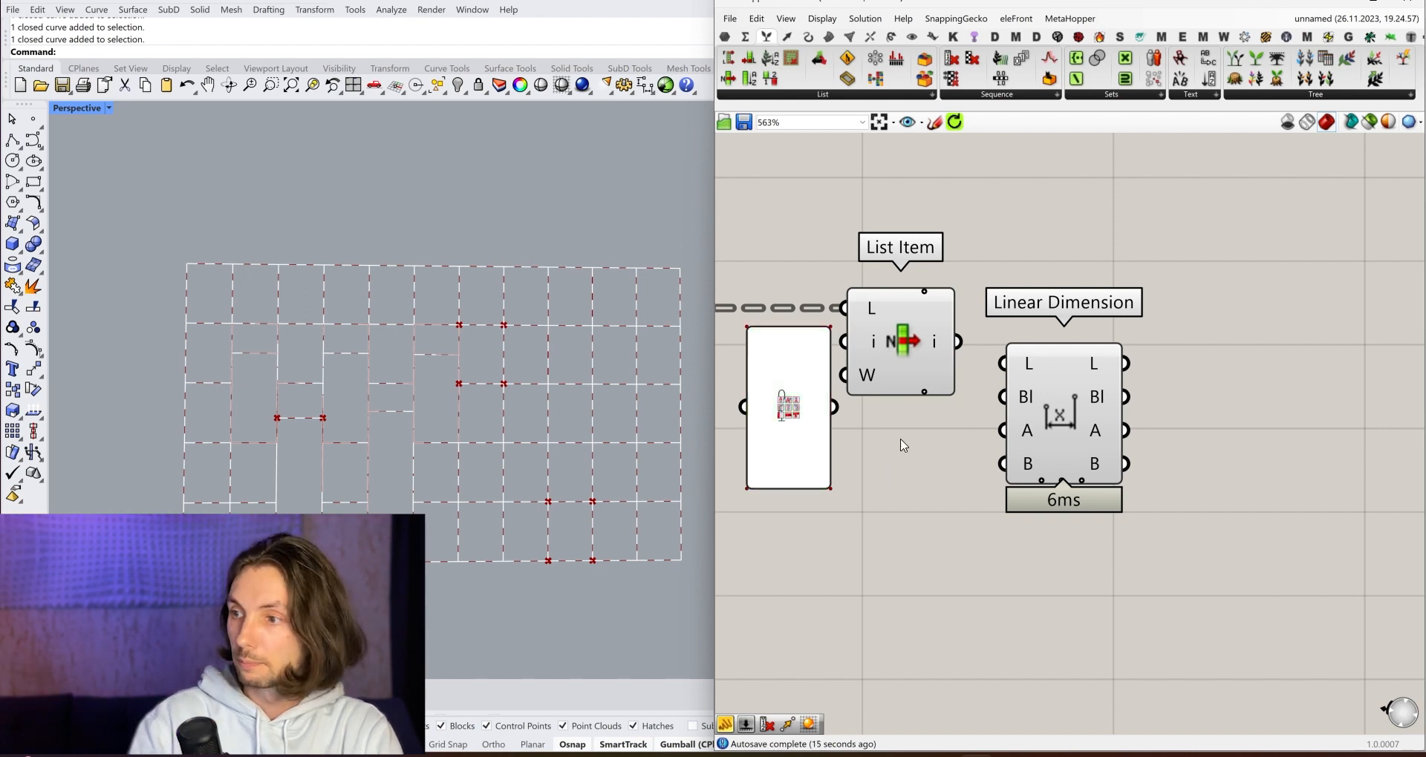
Switch off Multiline Data for the index panel and connect it to List Item's i input to pick two segments per cell.
{"action": "scroll", "coordinate": [864, 421], "scroll_direction": "down", "scroll_amount": 5}
{"action": "right_click", "coordinate": [838, 419]}
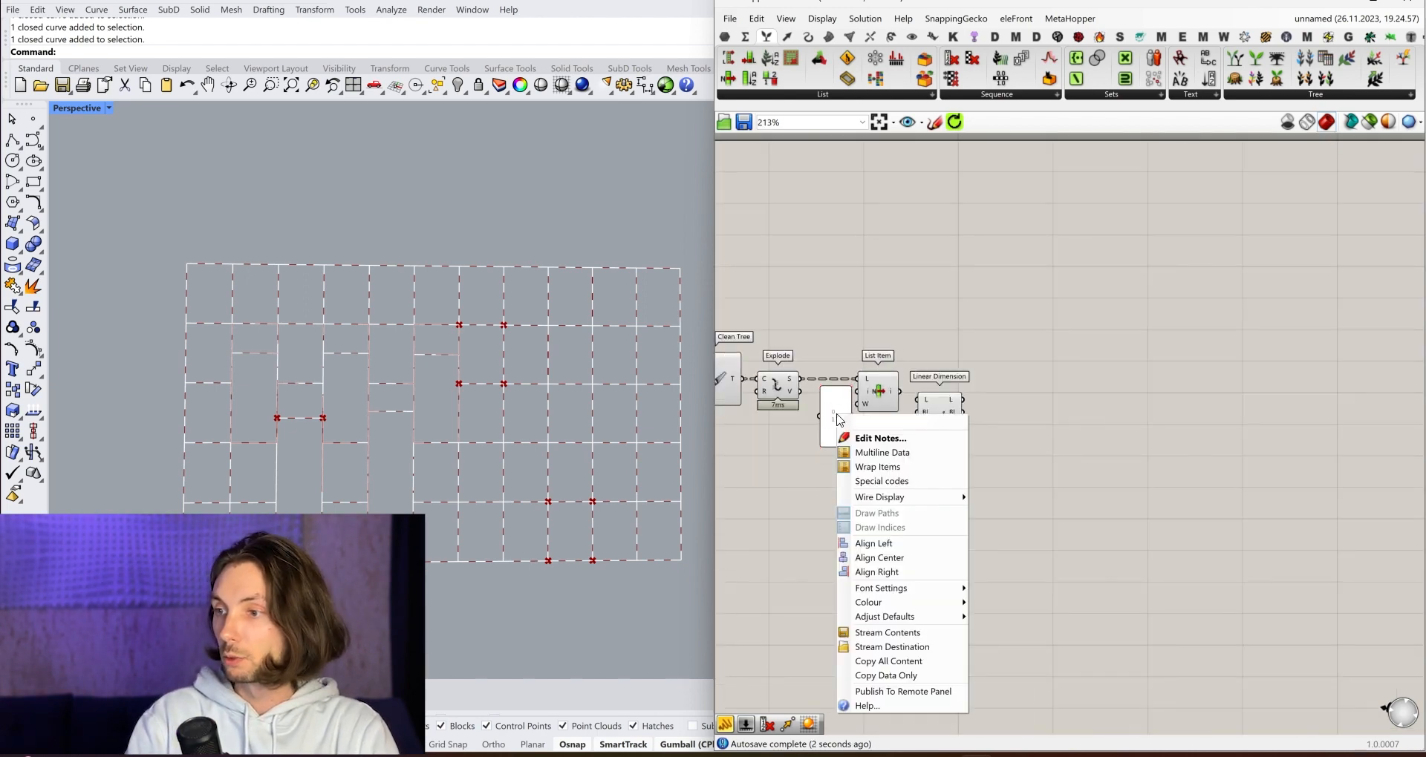
{"action": "left_click", "coordinate": [878, 452]}
{"action": "left_click_drag", "start_coordinate": [870, 394], "coordinate": [970, 404]}
{"action": "left_click", "coordinate": [886, 395]}
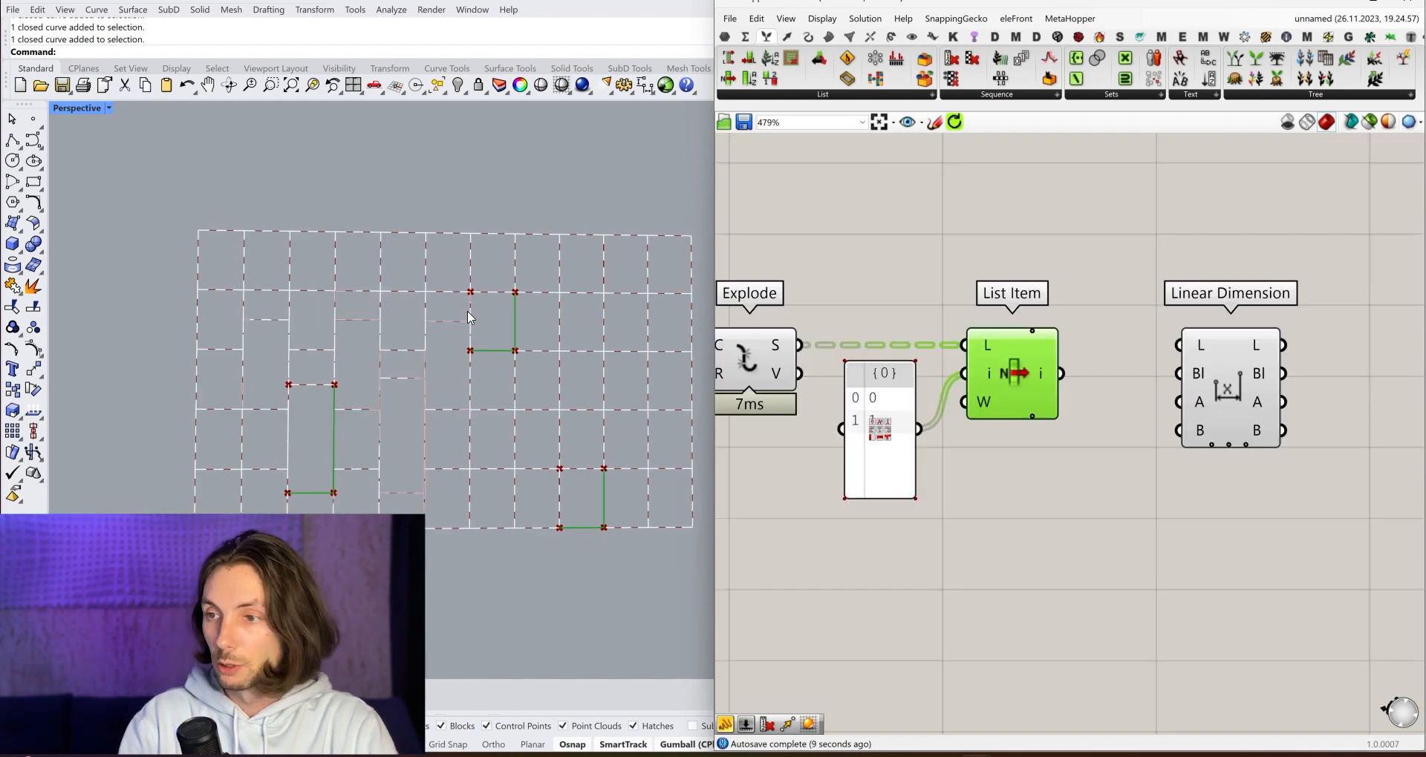
Add an Offset Curve component above Linear Dimension and connect List Item's output to its curve input.
{"action": "double_click", "coordinate": [1137, 245]}
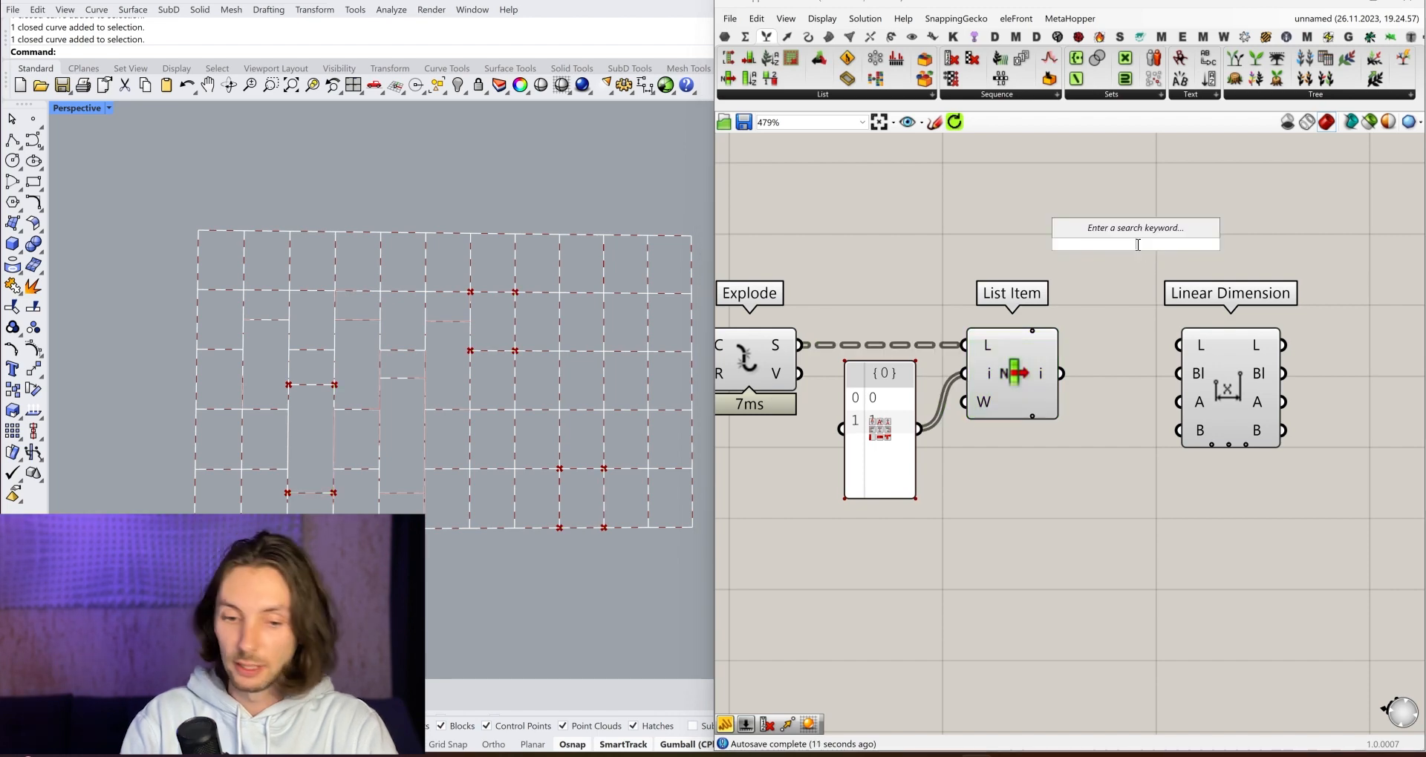
{"action": "type", "text": "o"}
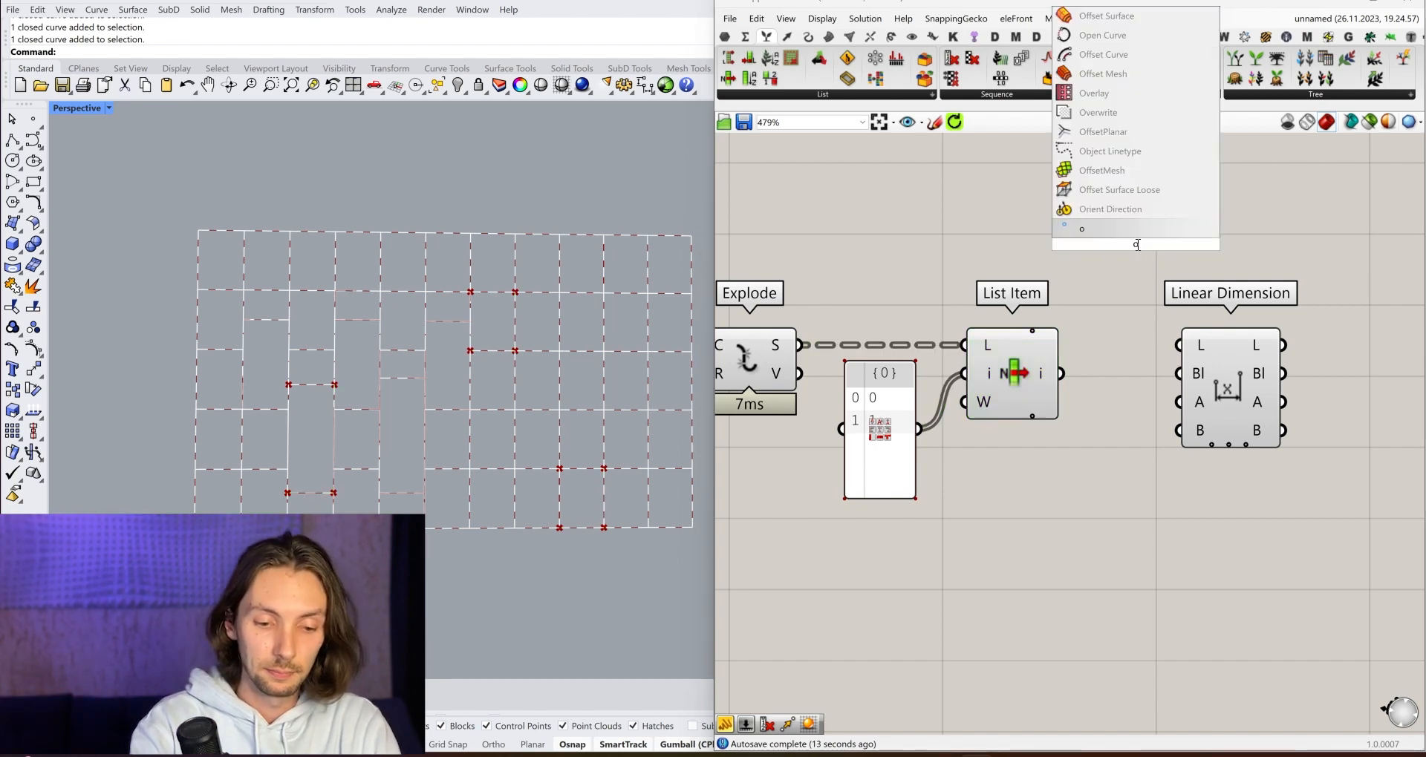
{"action": "type", "text": "ffset"}
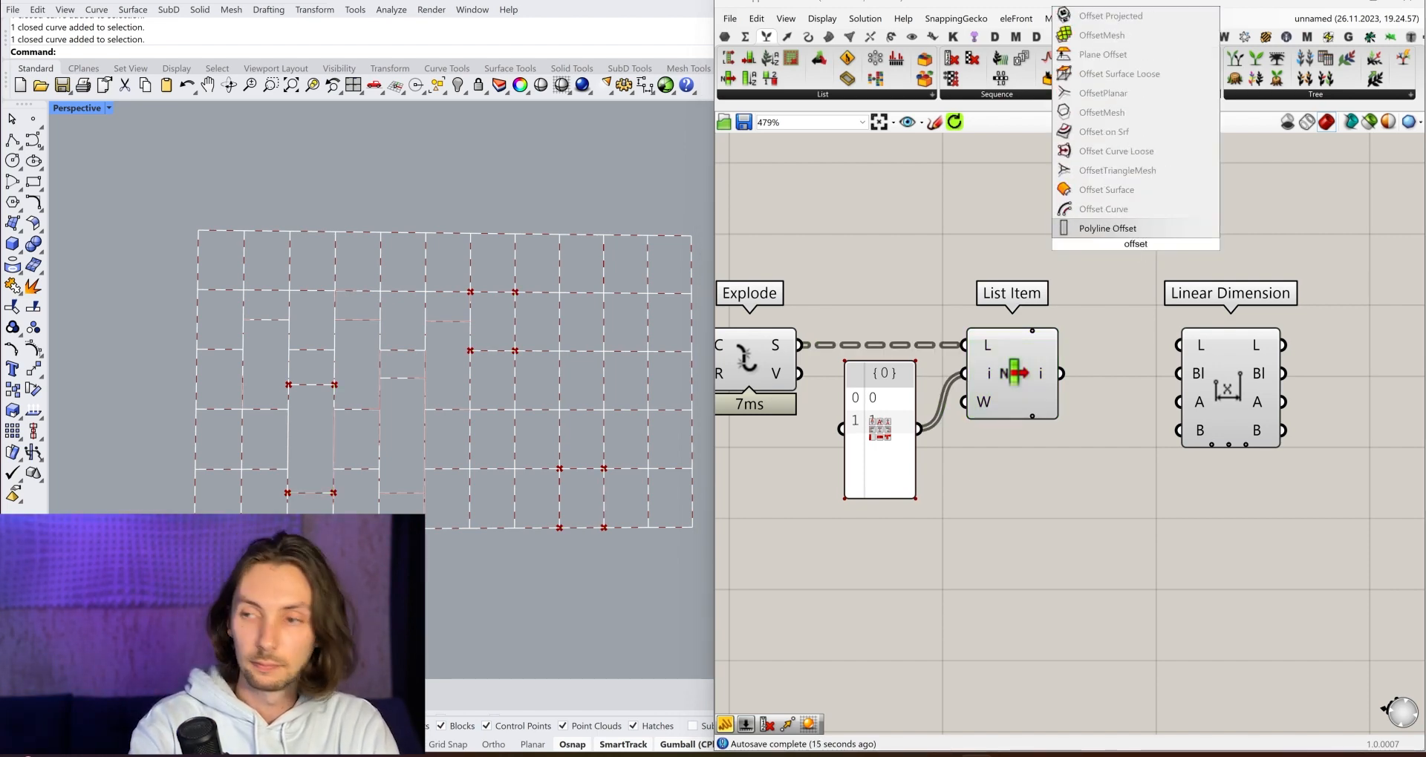
{"action": "left_click", "coordinate": [1103, 208]}
{"action": "left_click_drag", "start_coordinate": [1062, 373], "coordinate": [1085, 201]}
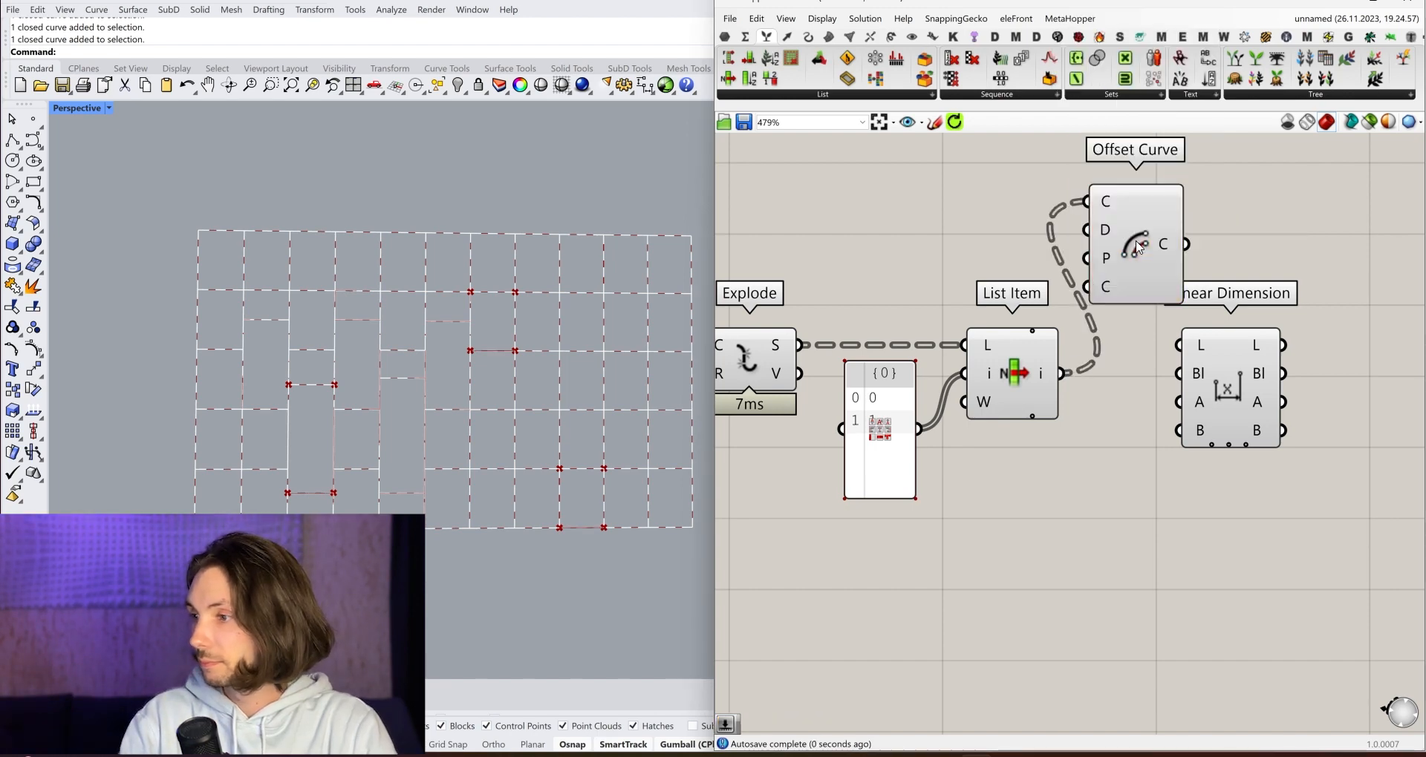
{"action": "left_click", "coordinate": [1138, 247]}
Add a number slider set to 100 beside Offset Curve for the offset distance.
{"action": "double_click", "coordinate": [947, 204]}
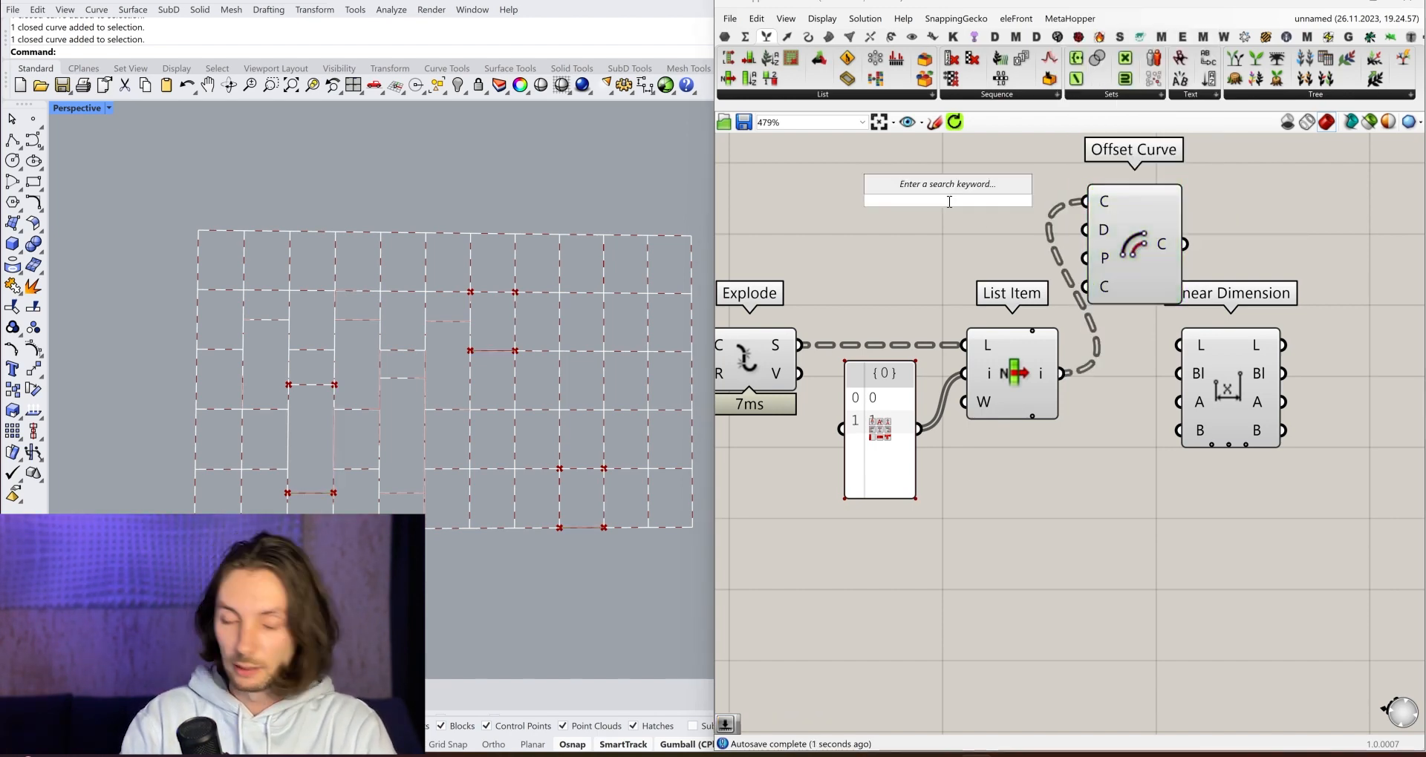
{"action": "type", "text": "100"}
{"action": "key", "text": "Return"}
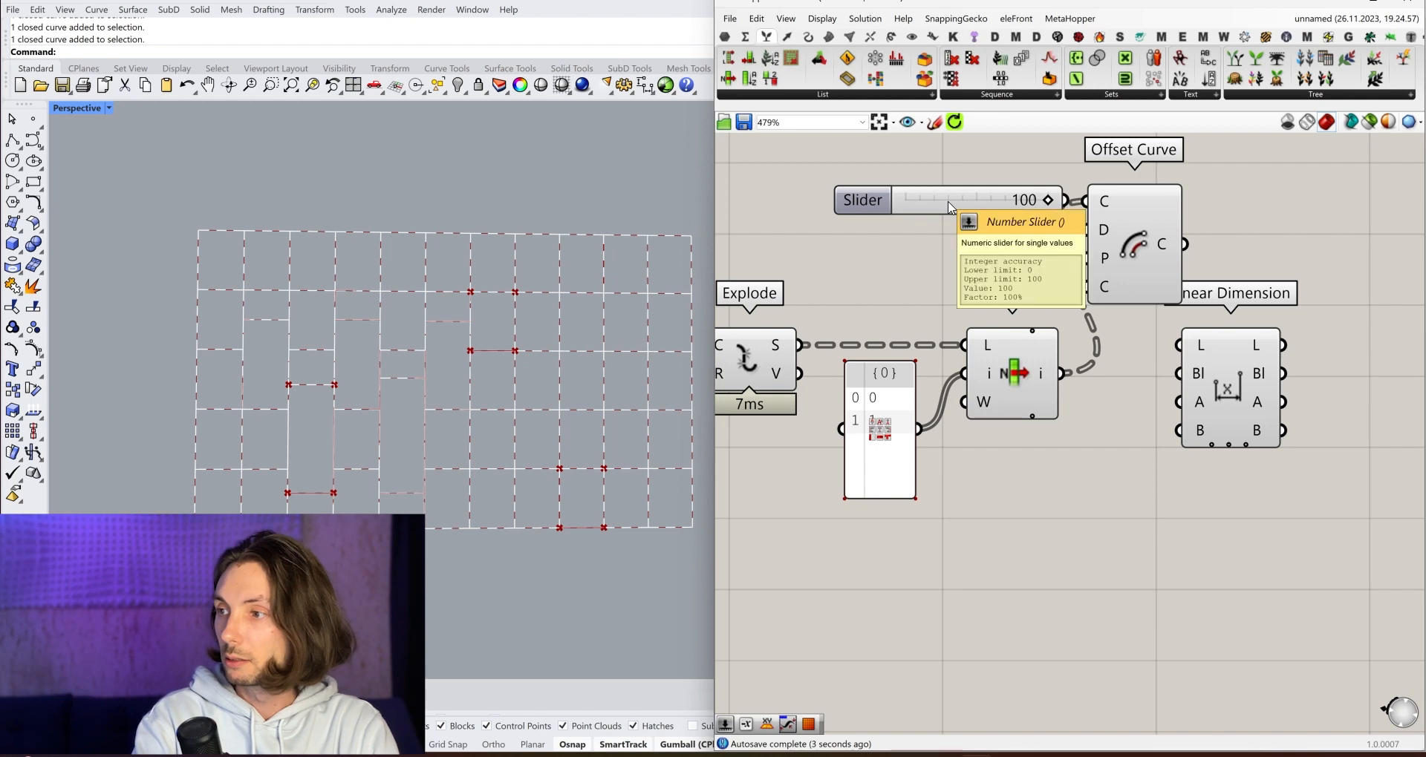
Connect the number slider to Offset Curve's distance input and raise the slider's maximum to 1000.
{"action": "left_click_drag", "start_coordinate": [1088, 231], "coordinate": [1062, 211]}
{"action": "left_click_drag", "start_coordinate": [977, 223], "coordinate": [977, 242]}
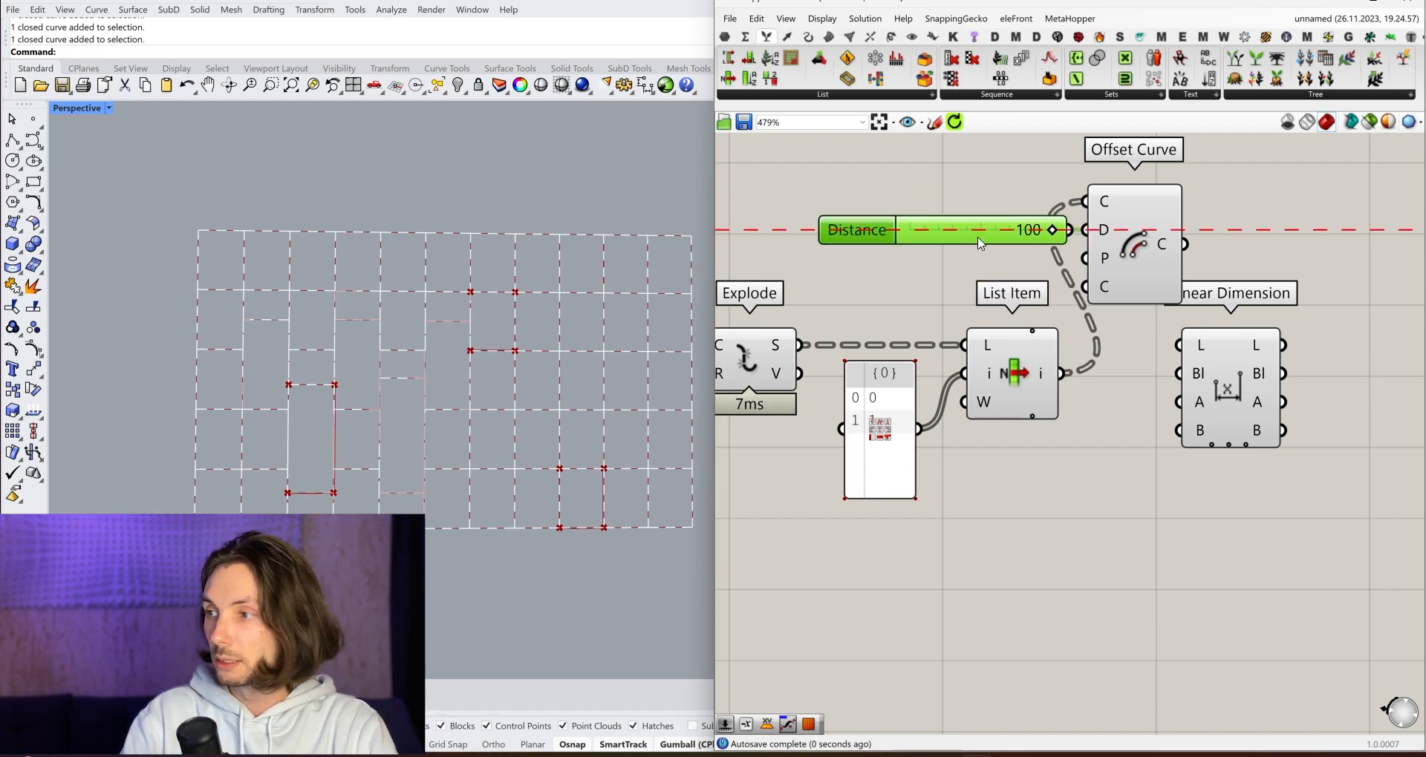
{"action": "double_click", "coordinate": [891, 235]}
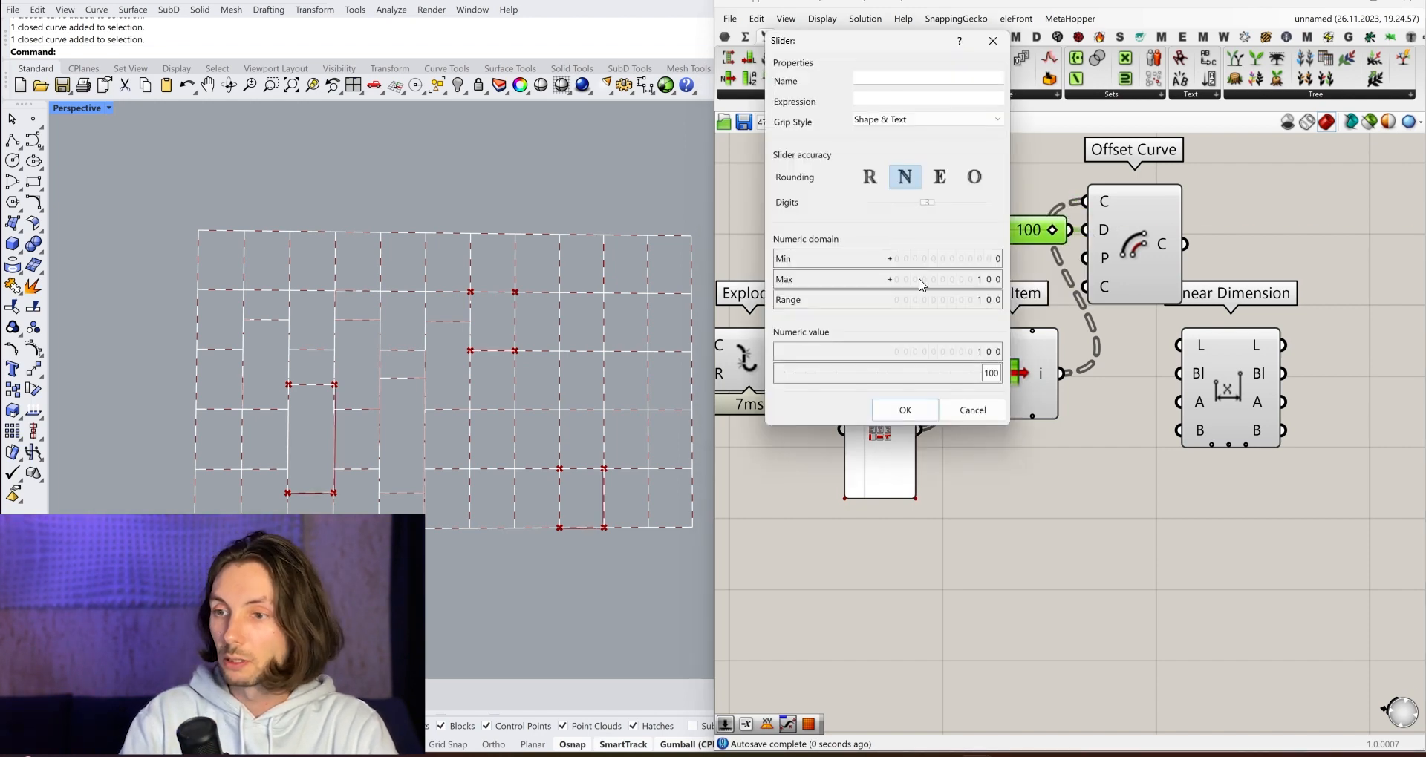
{"action": "left_click", "coordinate": [914, 282]}
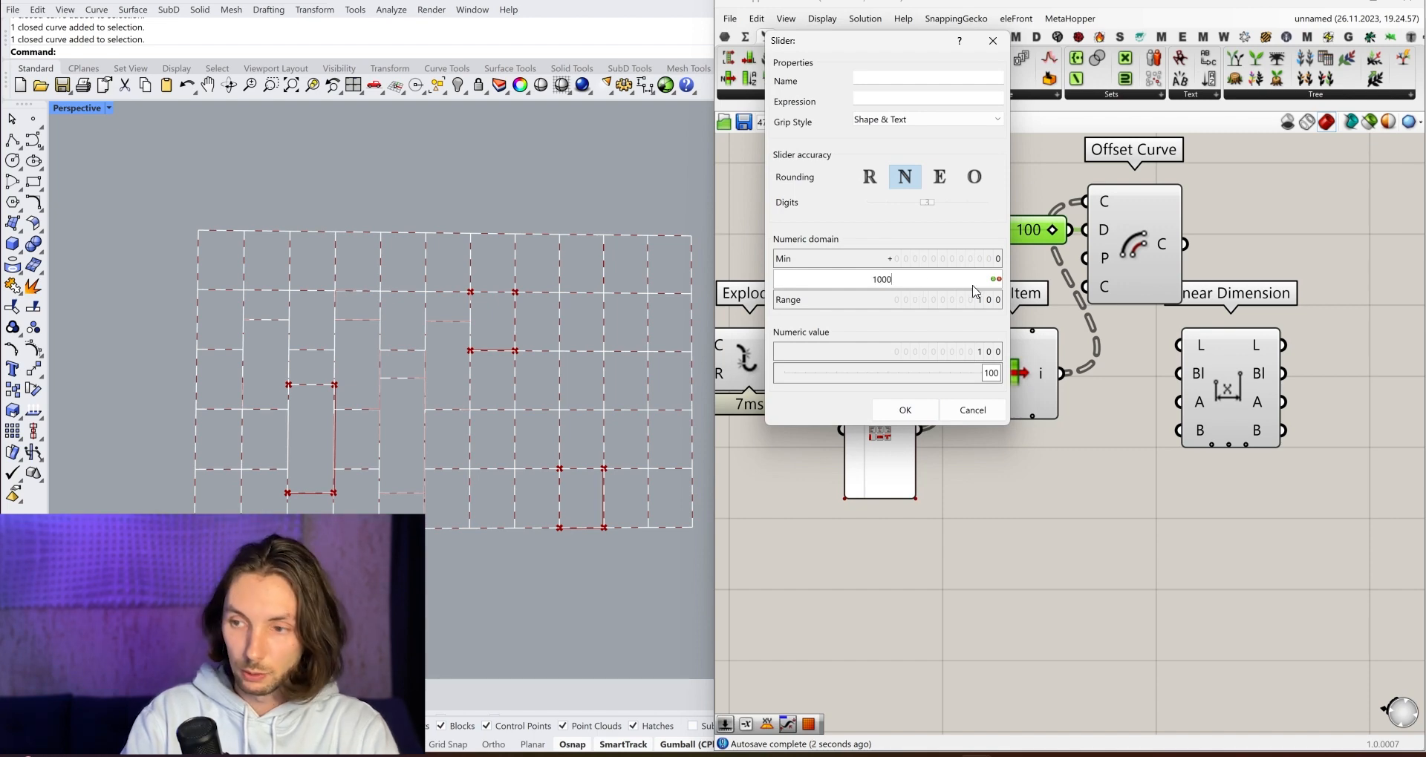
{"action": "type", "text": "0"}
{"action": "key", "text": "Return"}
{"action": "left_click", "coordinate": [904, 410]}
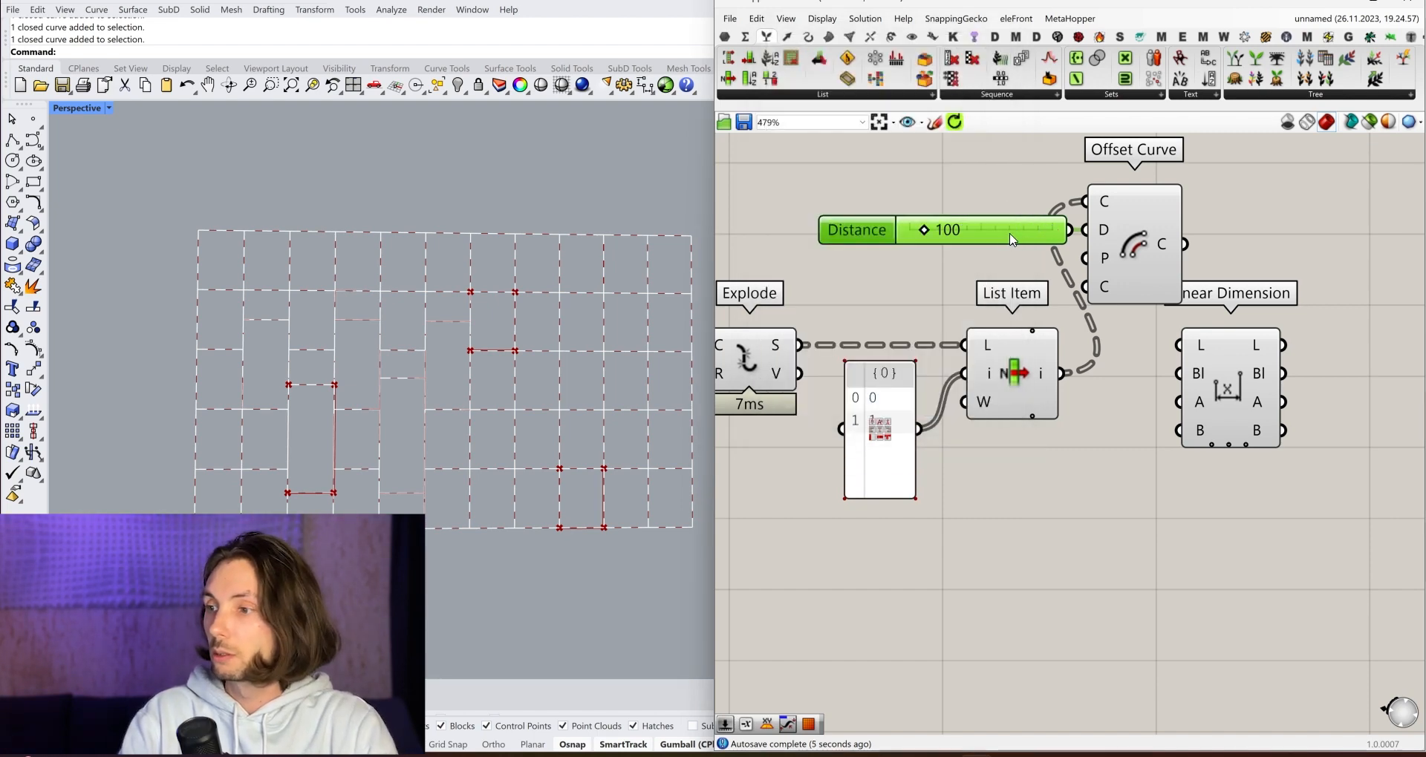
{"action": "left_click", "coordinate": [1153, 245]}
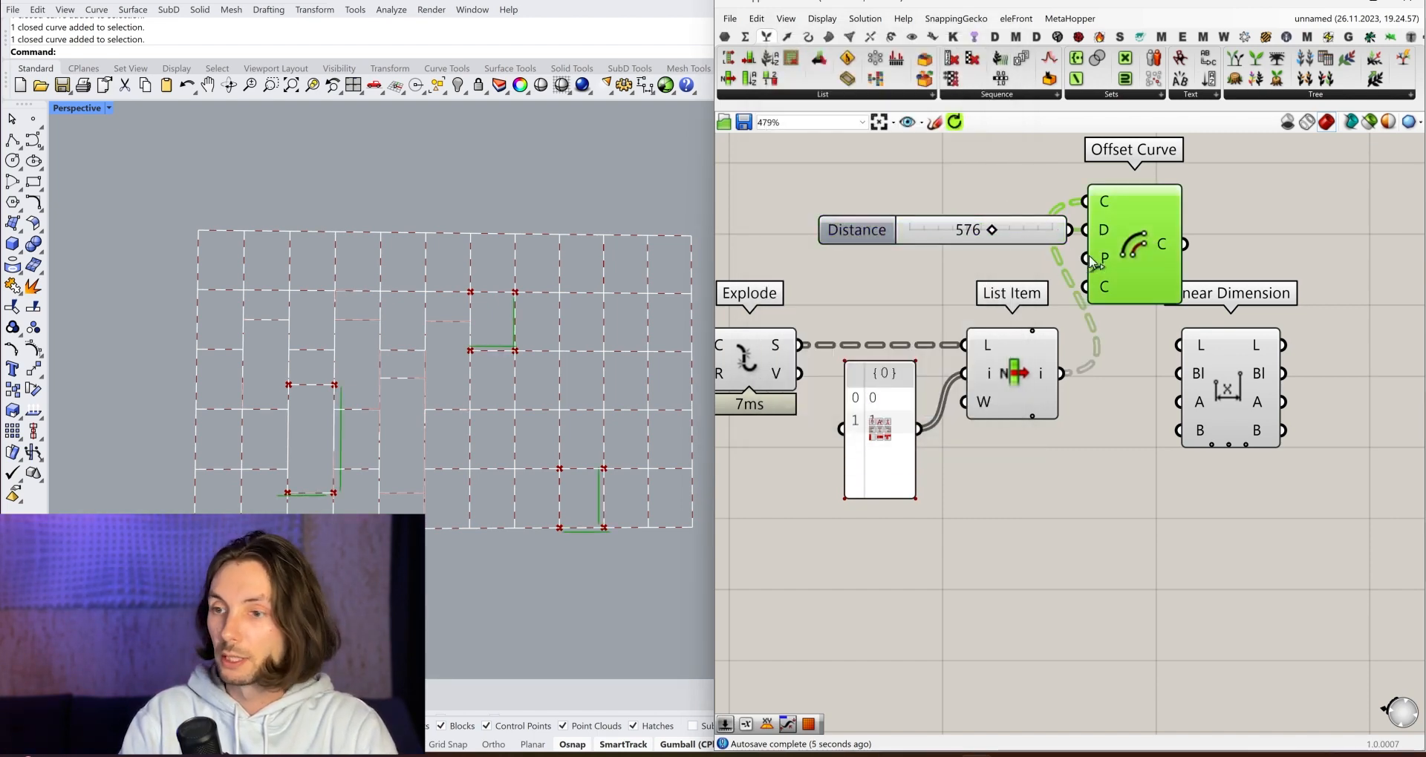
Add an XZ Plane component beside Offset Curve and connect it to the P input as the offset plane.
{"action": "scroll", "coordinate": [1285, 275], "scroll_direction": "down", "scroll_amount": 1}
{"action": "double_click", "coordinate": [999, 267]}
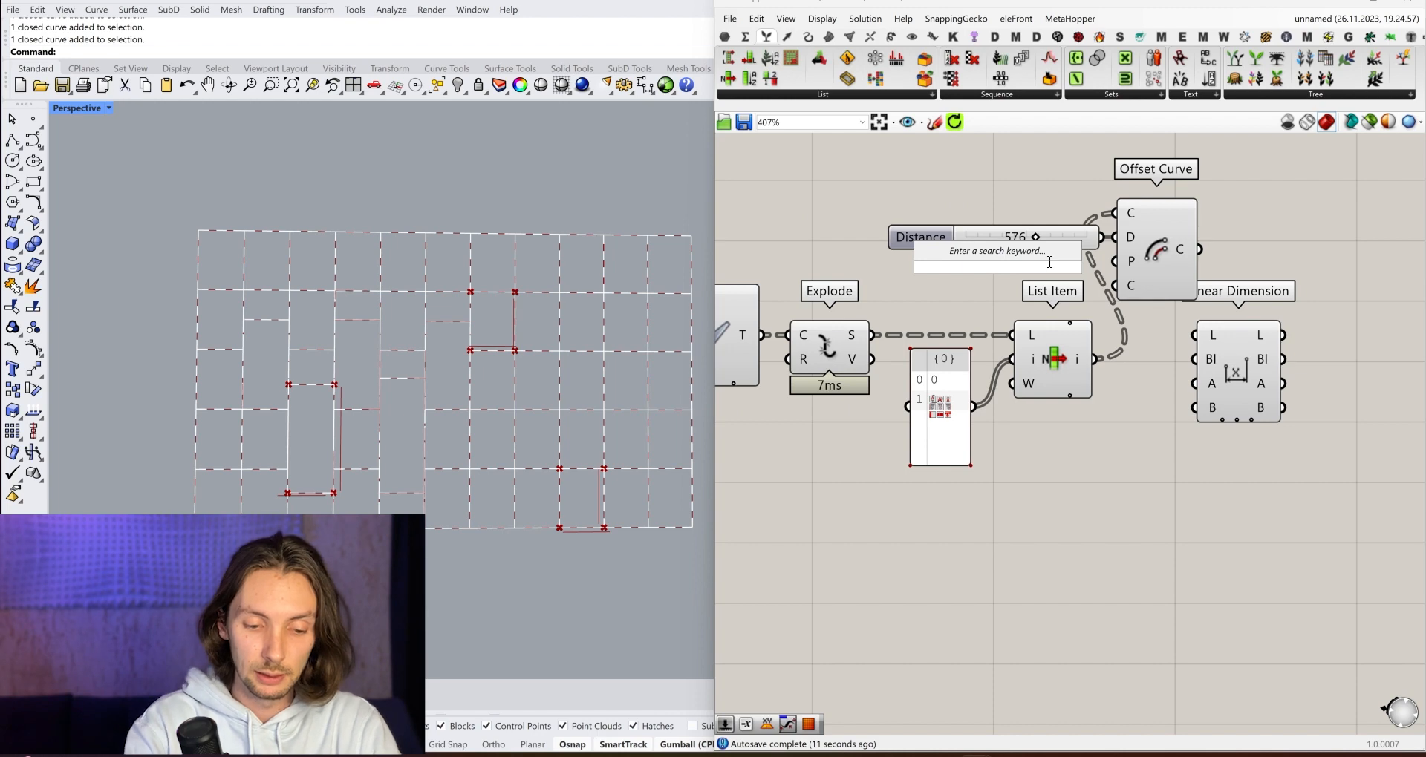
{"action": "type", "text": "xz"}
{"action": "key", "text": "Down"}
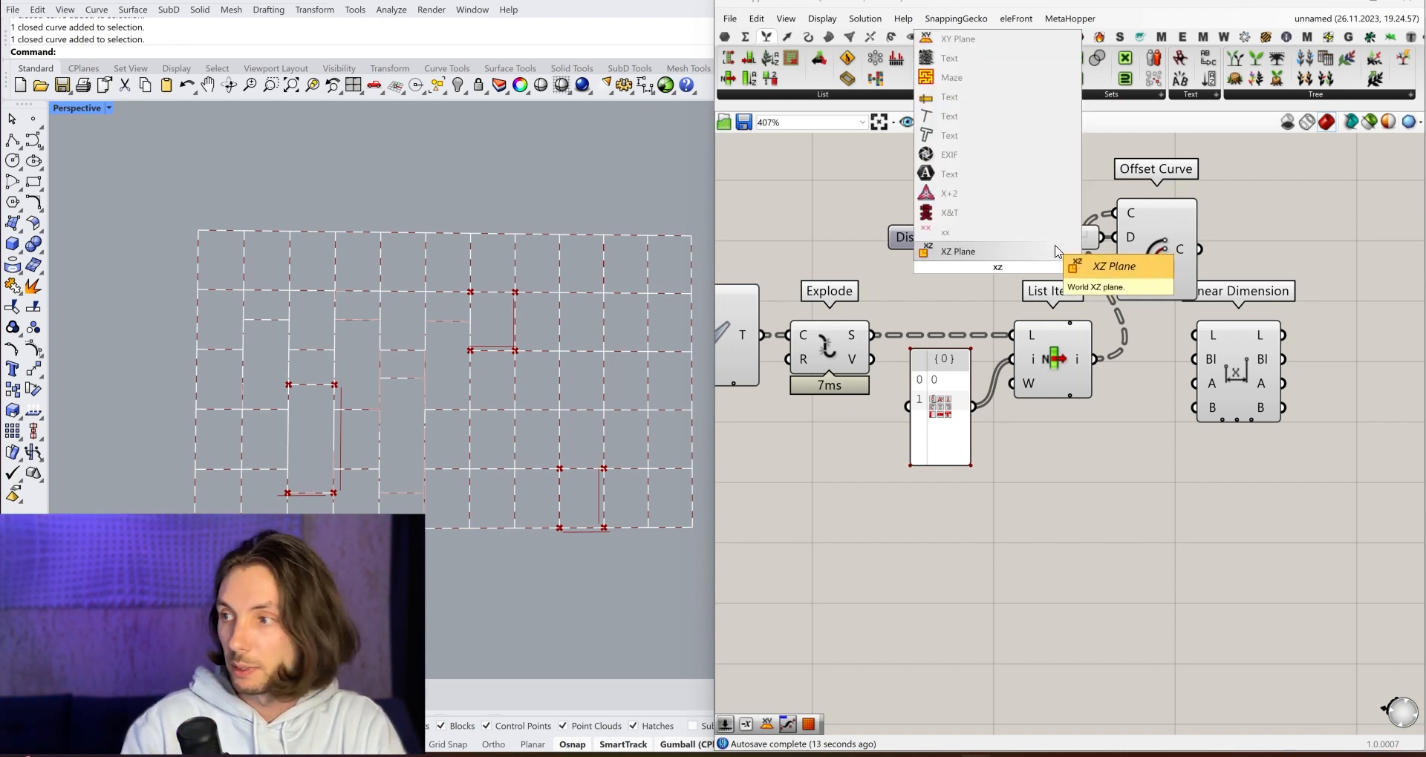
{"action": "key", "text": "Return"}
{"action": "left_click_drag", "start_coordinate": [1002, 266], "coordinate": [977, 248]}
Place Linear Dimension beside Offset Curve and connect Offset Curve's output to its Bl input.
{"action": "left_click", "coordinate": [1089, 548]}
{"action": "right_click_drag", "start_coordinate": [1152, 476], "coordinate": [1021, 497]}
{"action": "left_click_drag", "start_coordinate": [1094, 407], "coordinate": [1274, 275]}
{"action": "left_click", "coordinate": [876, 229]}
{"action": "left_click_drag", "start_coordinate": [1047, 281], "coordinate": [1157, 284]}
{"action": "left_click", "coordinate": [1165, 416]}
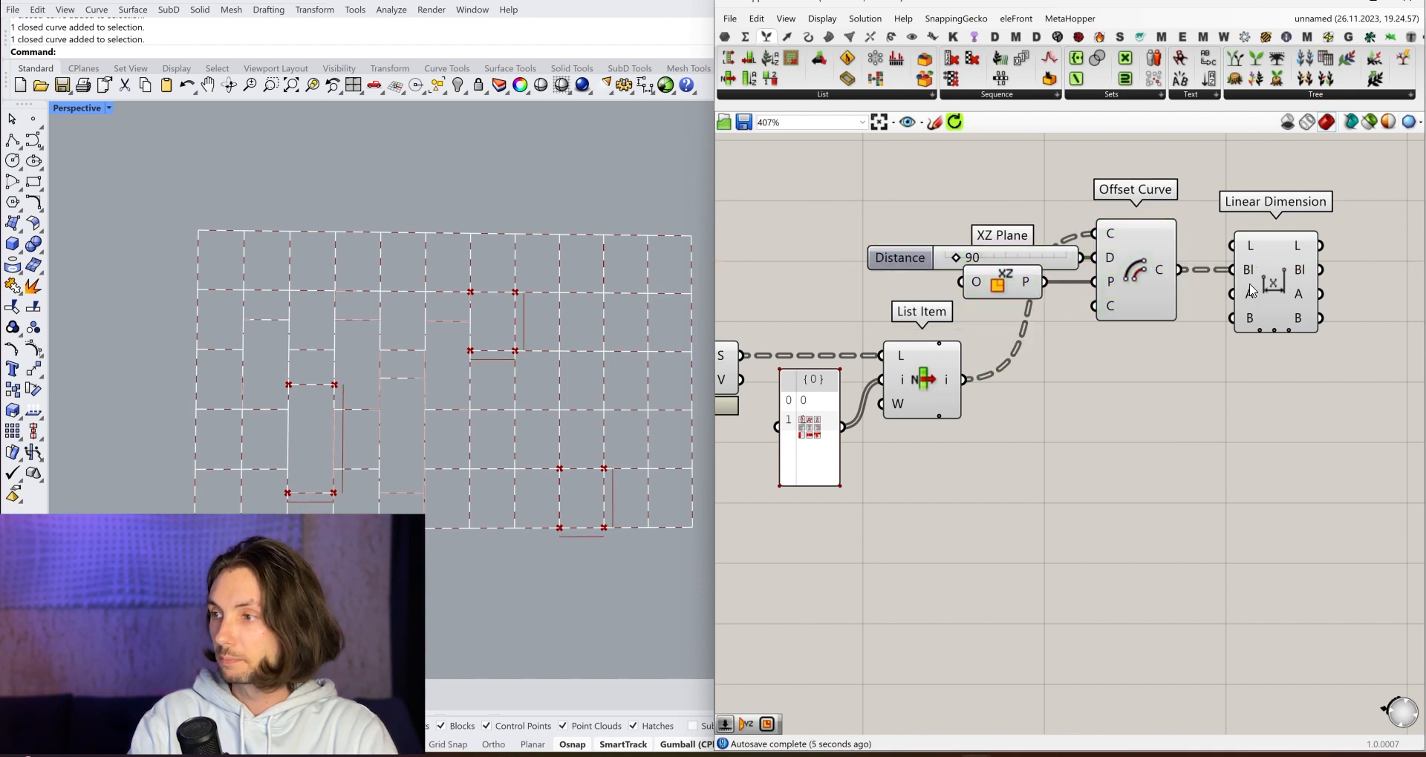
{"action": "left_click_drag", "start_coordinate": [1293, 307], "coordinate": [1296, 331]}
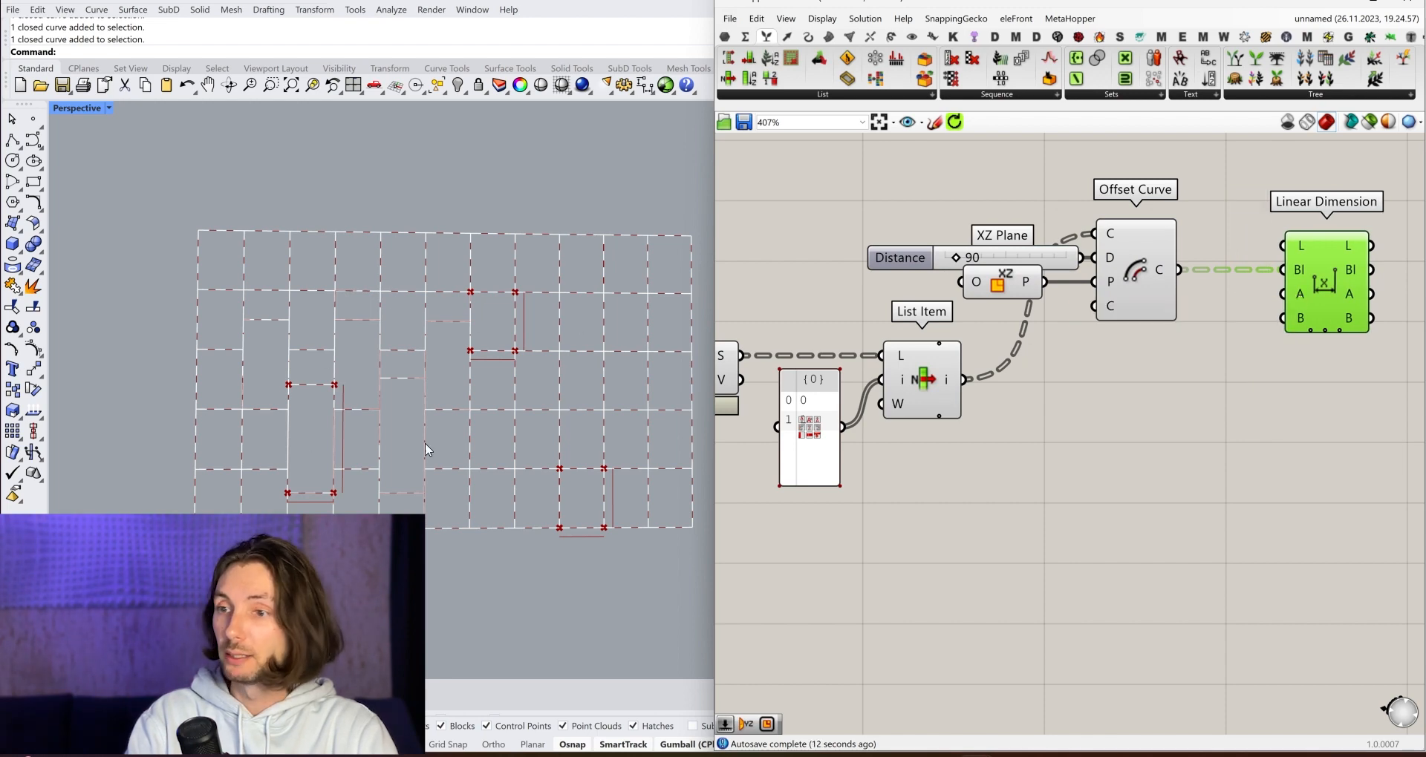
{"action": "left_click", "coordinate": [1244, 477]}
Add an End Points component below Offset Curve and connect List Item's output to its curve input.
{"action": "left_click", "coordinate": [931, 399]}
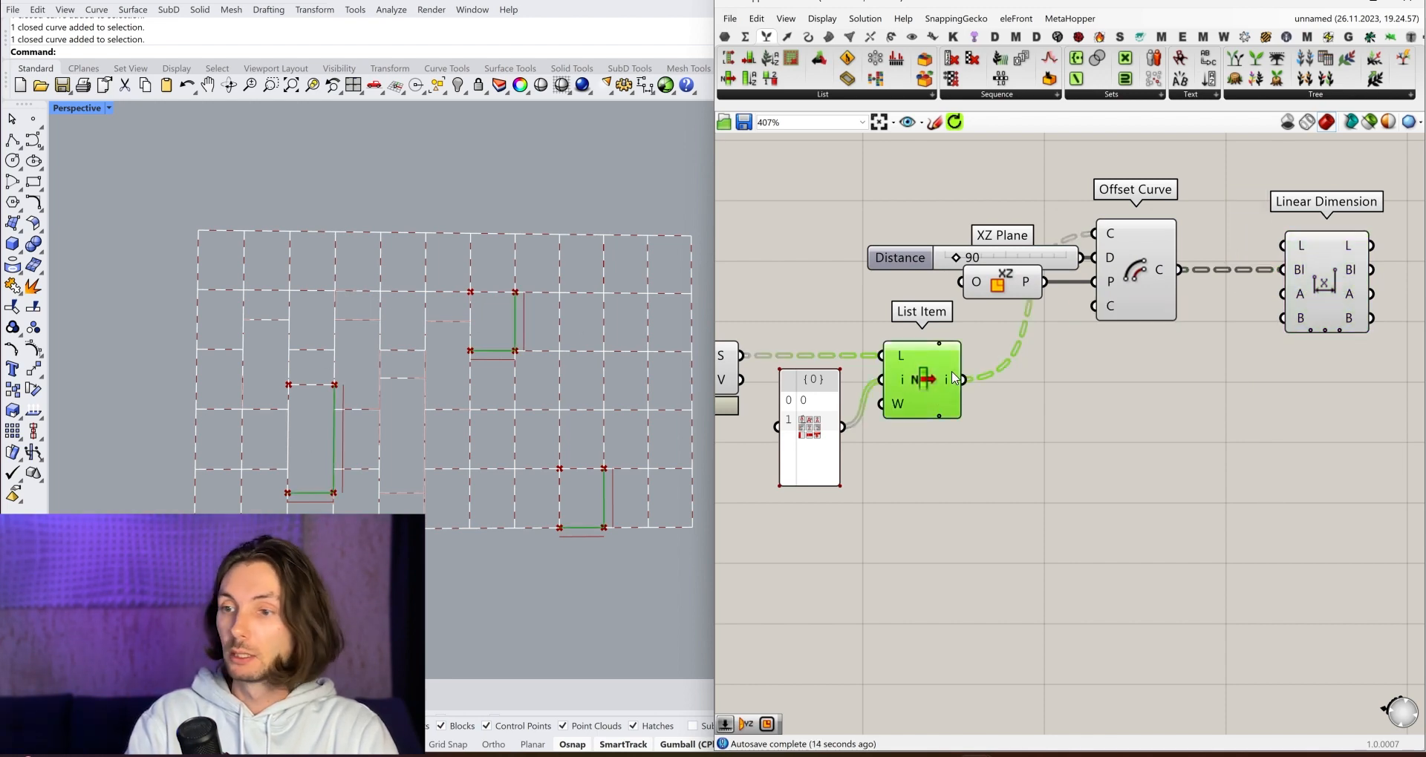
{"action": "double_click", "coordinate": [1096, 427]}
{"action": "type", "text": "end"}
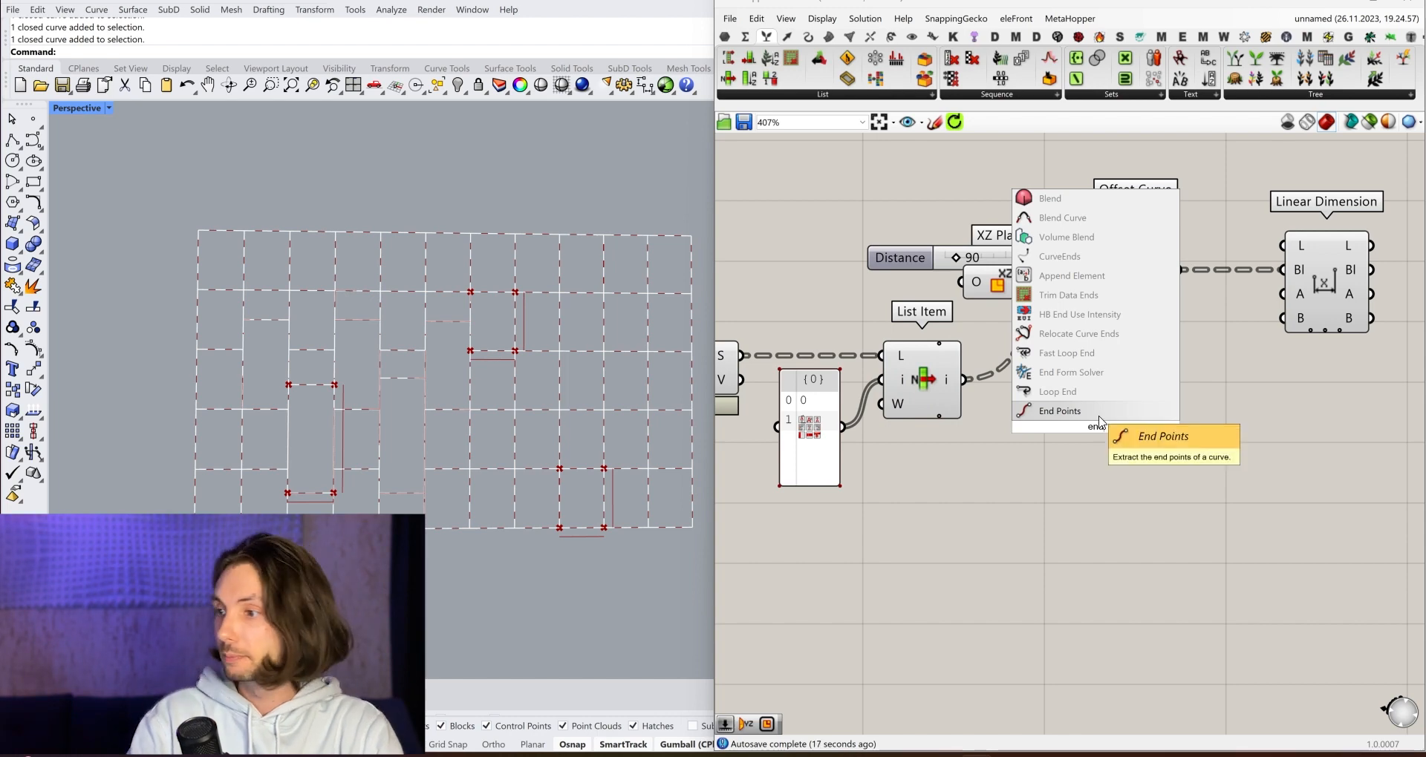
{"action": "left_click", "coordinate": [1095, 411]}
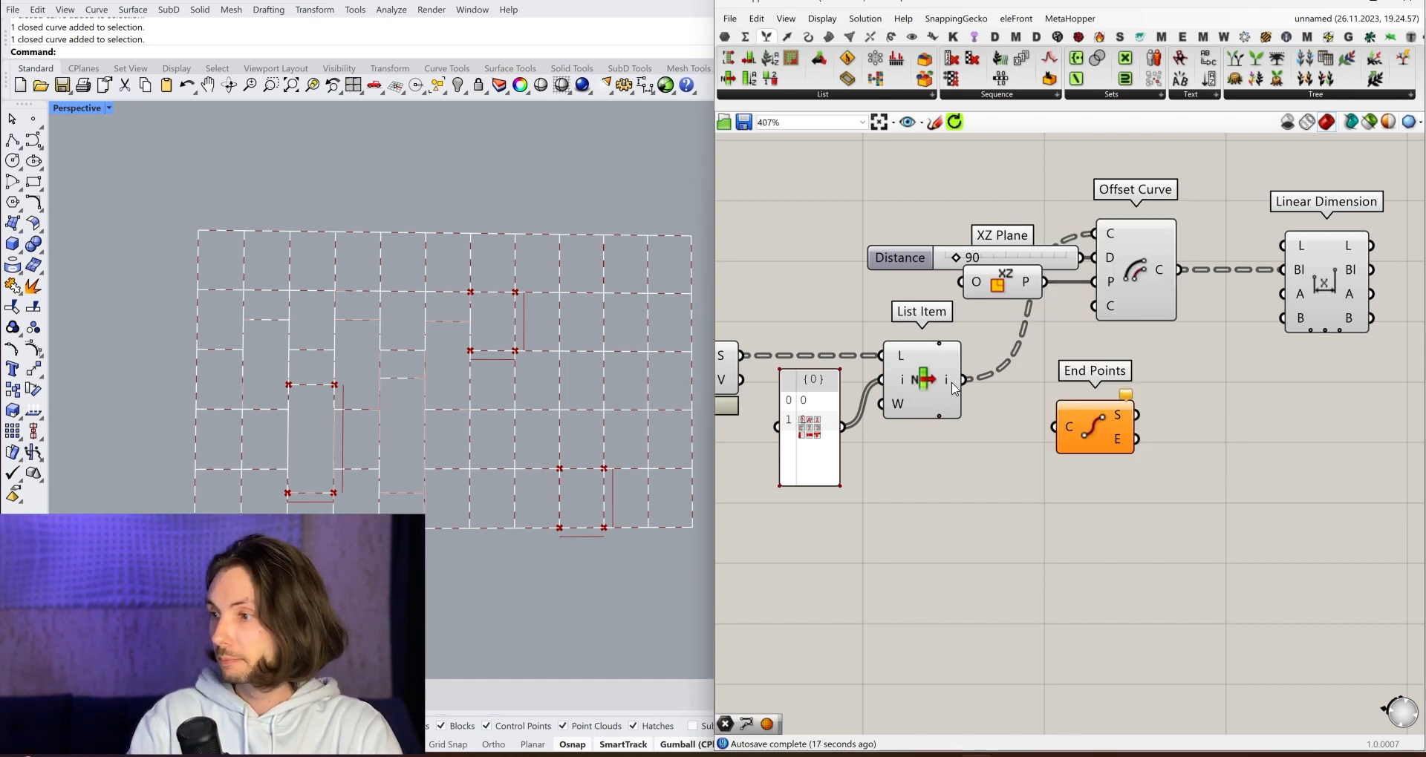
{"action": "left_click_drag", "start_coordinate": [1061, 416], "coordinate": [1153, 390]}
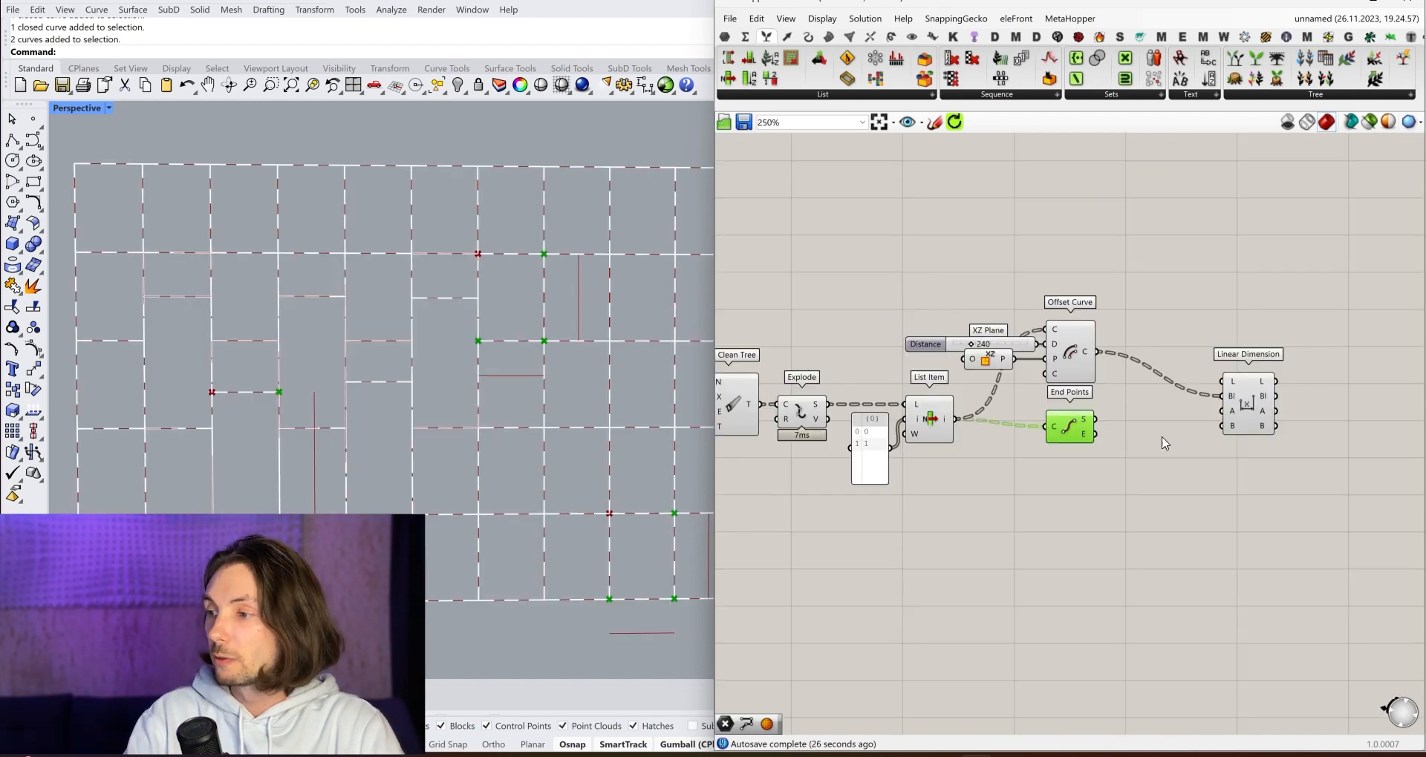
Graft both the S and E outputs of End Points.
{"action": "right_click", "coordinate": [1092, 421]}
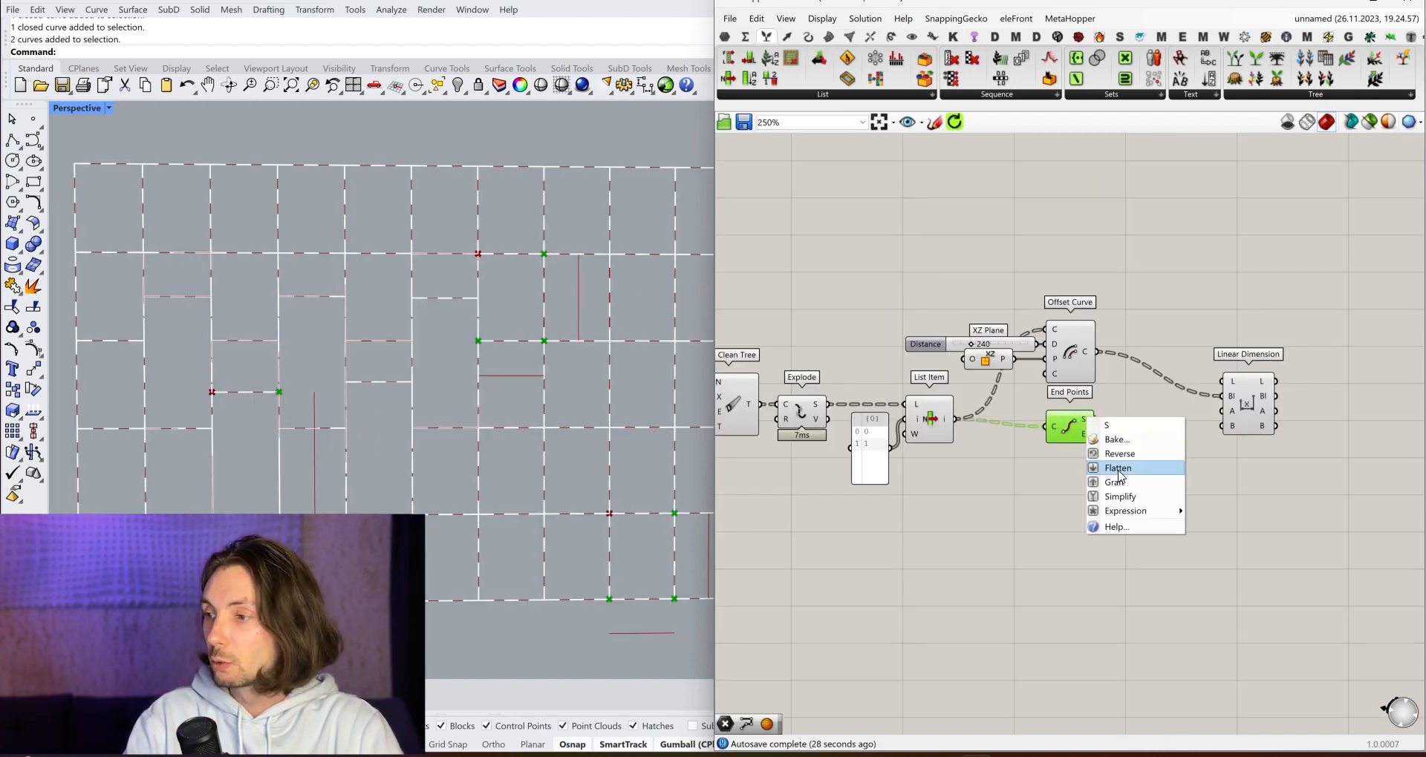
{"action": "left_click", "coordinate": [1117, 475]}
{"action": "right_click", "coordinate": [1086, 436]}
{"action": "left_click", "coordinate": [1125, 500]}
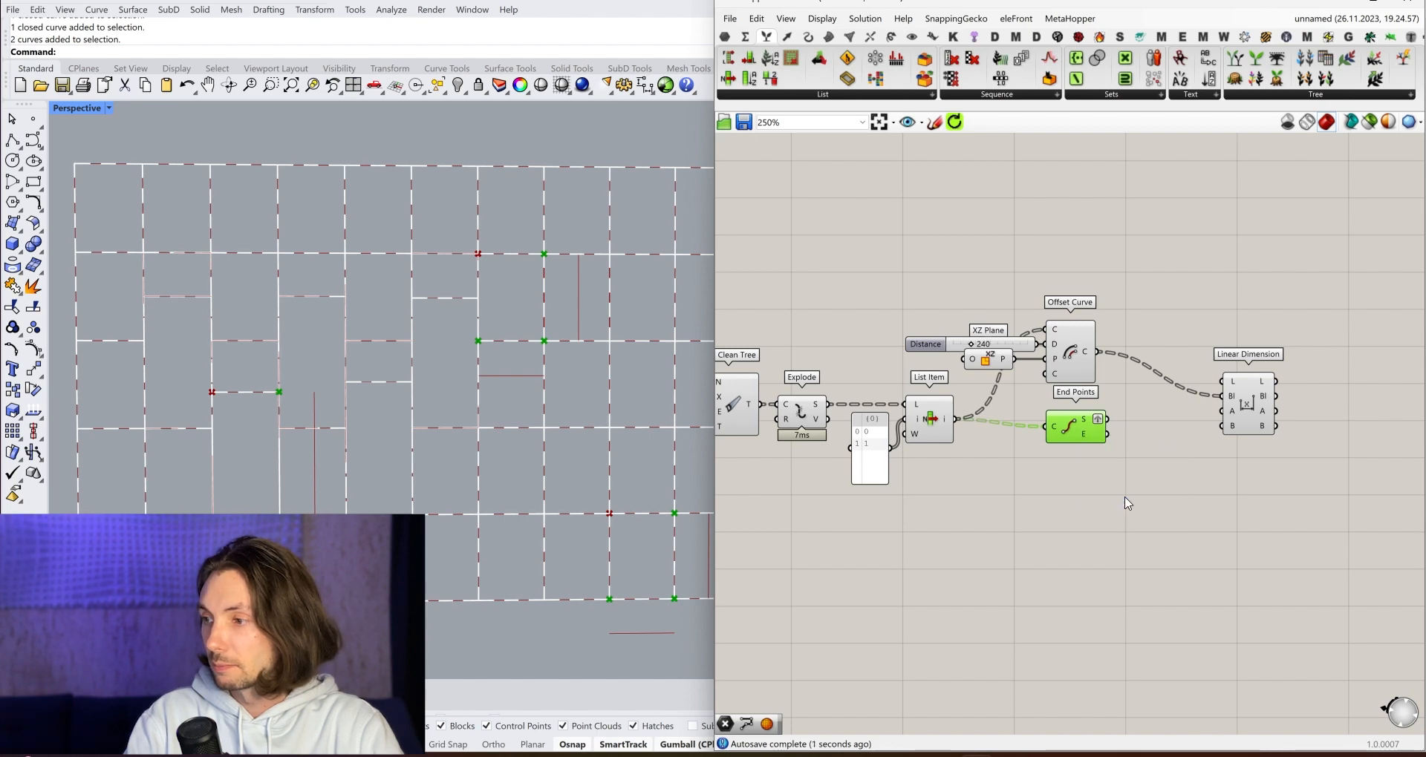
Connect End Points' S and E outputs to Linear Dimension's A and B inputs, and align Linear Dimension with Offset Curve.
{"action": "scroll", "coordinate": [1080, 354], "scroll_direction": "up", "scroll_amount": 2}
{"action": "right_click_drag", "start_coordinate": [1058, 315], "coordinate": [1028, 300]}
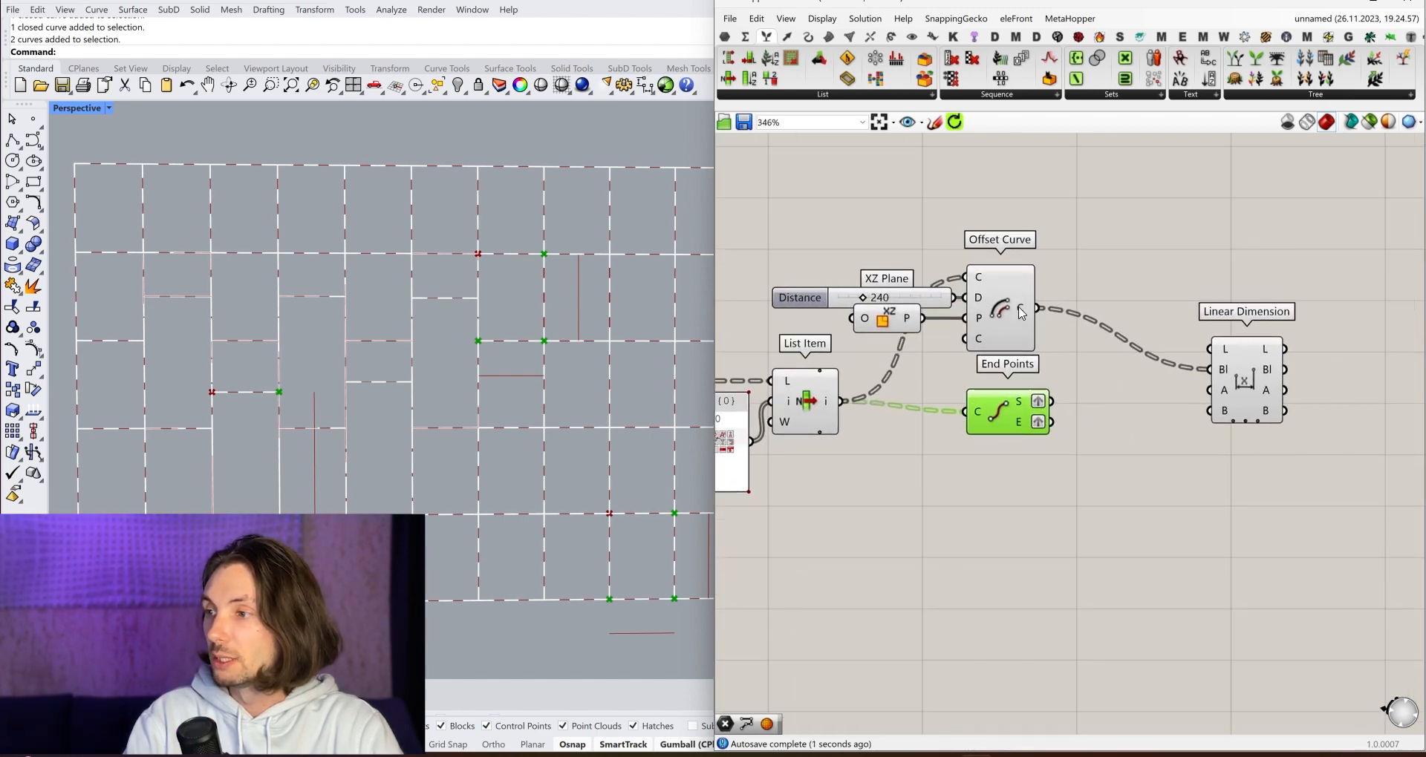
{"action": "mouse_move", "coordinate": [1022, 312]}
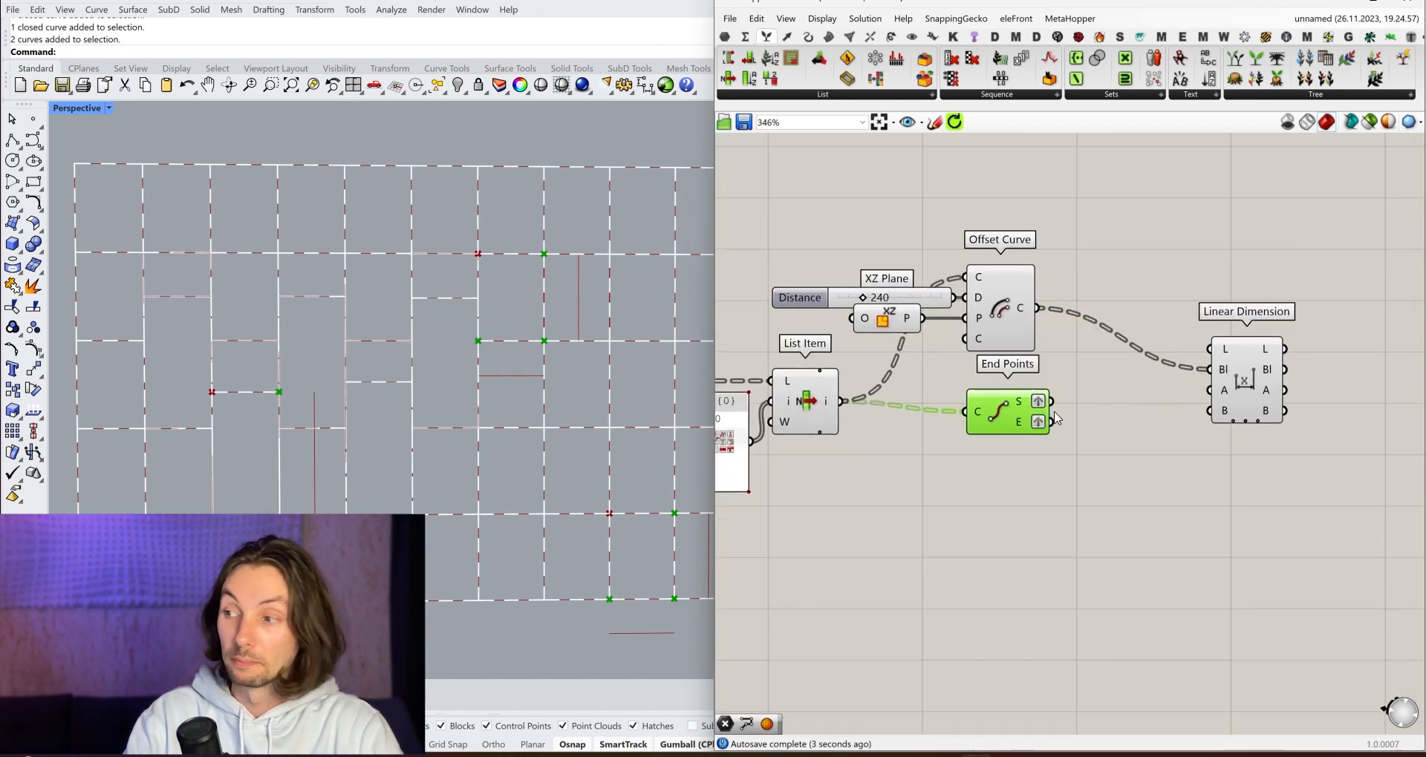
{"action": "mouse_move", "coordinate": [1050, 401]}
{"action": "left_mouse_down"}
{"action": "mouse_move", "coordinate": [1209, 389]}
{"action": "mouse_move", "coordinate": [1051, 422]}
{"action": "left_mouse_up"}
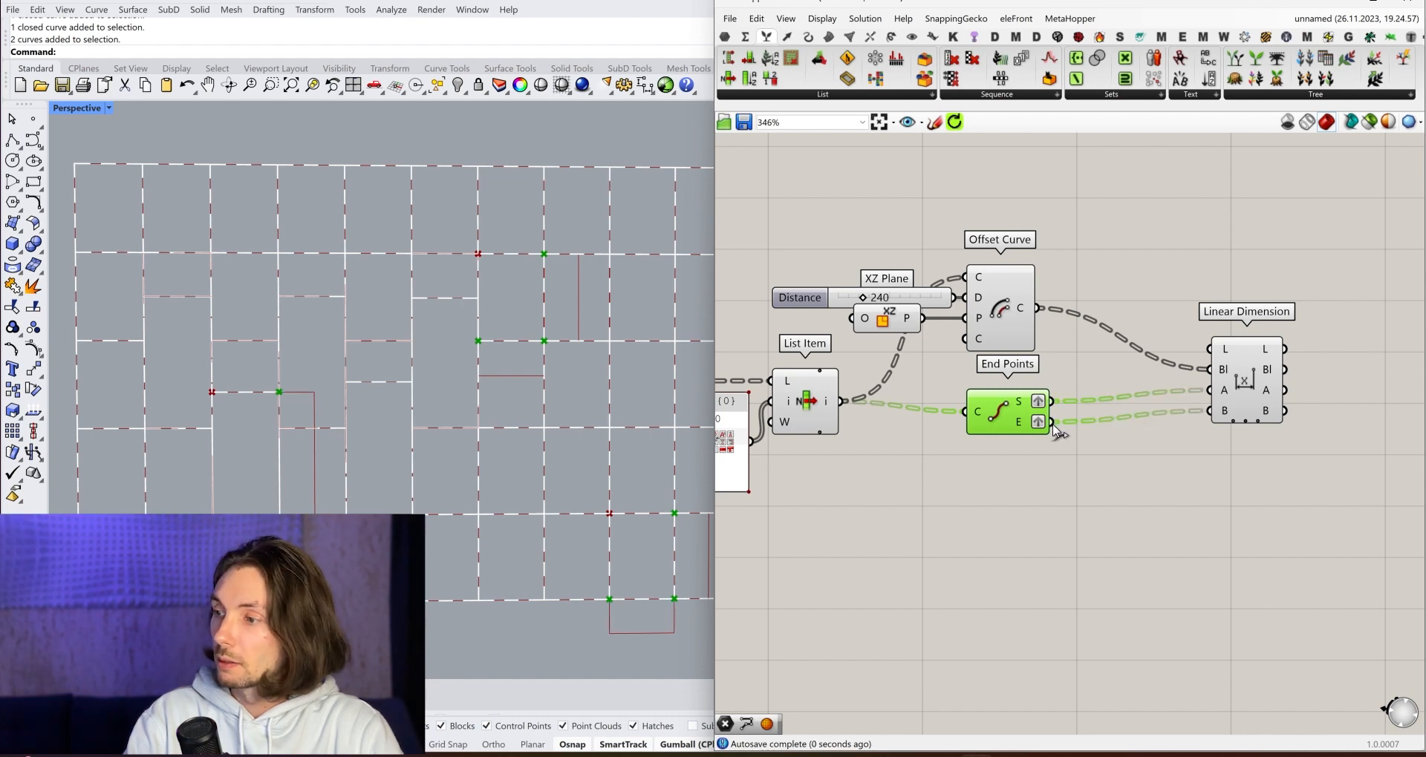
{"action": "left_click_drag", "start_coordinate": [1254, 380], "coordinate": [1222, 331]}
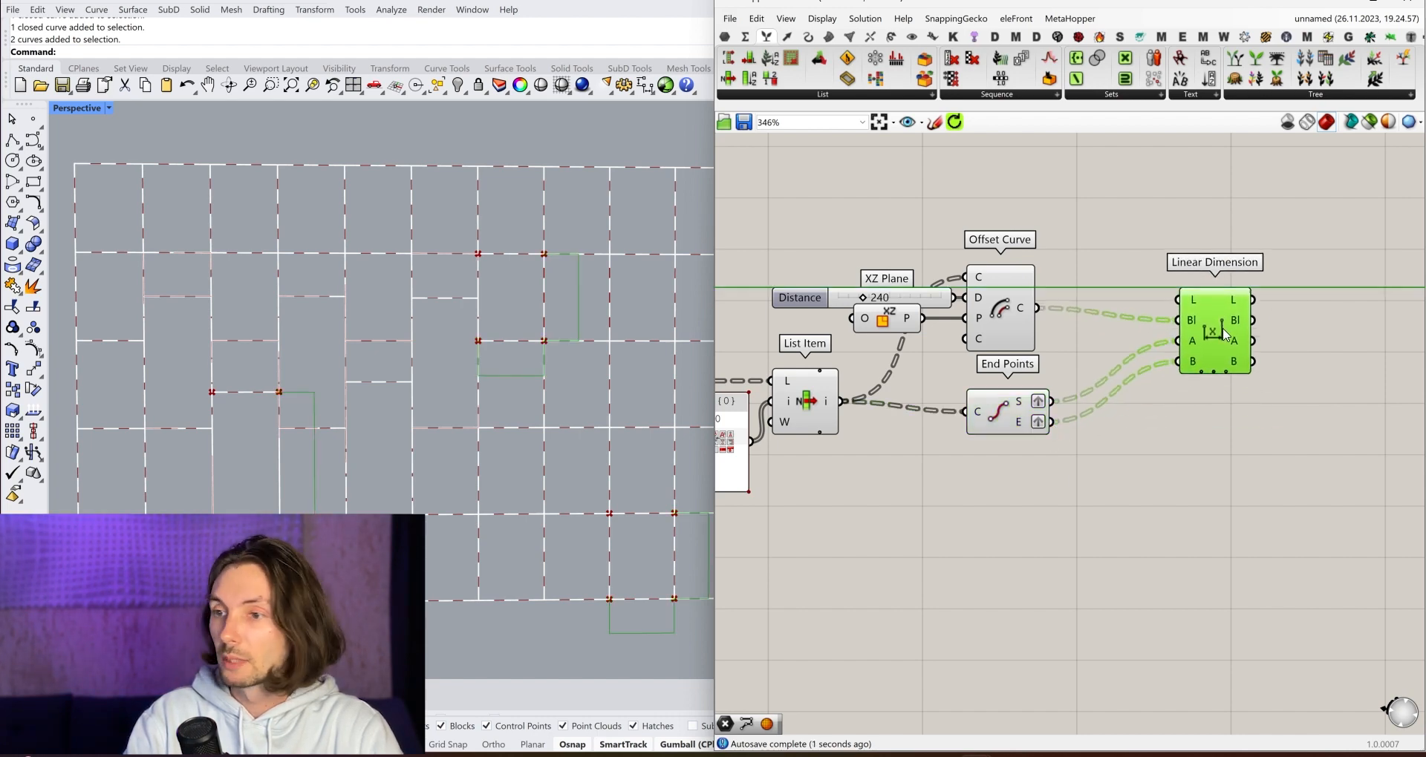
{"action": "right_click_drag", "start_coordinate": [561, 405], "coordinate": [412, 408]}
{"action": "left_click_drag", "start_coordinate": [1228, 338], "coordinate": [1238, 320]}
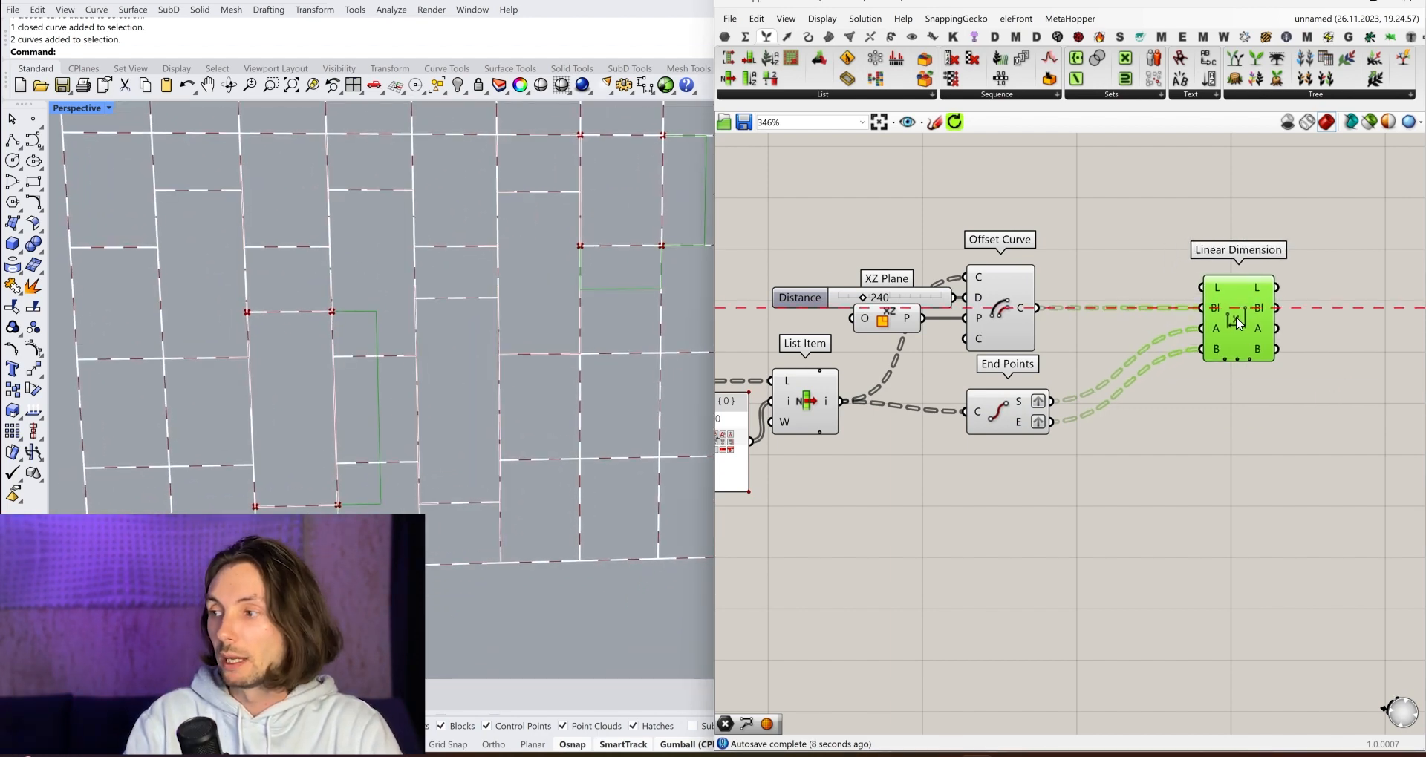
{"action": "right_click_drag", "start_coordinate": [551, 481], "coordinate": [524, 441]}
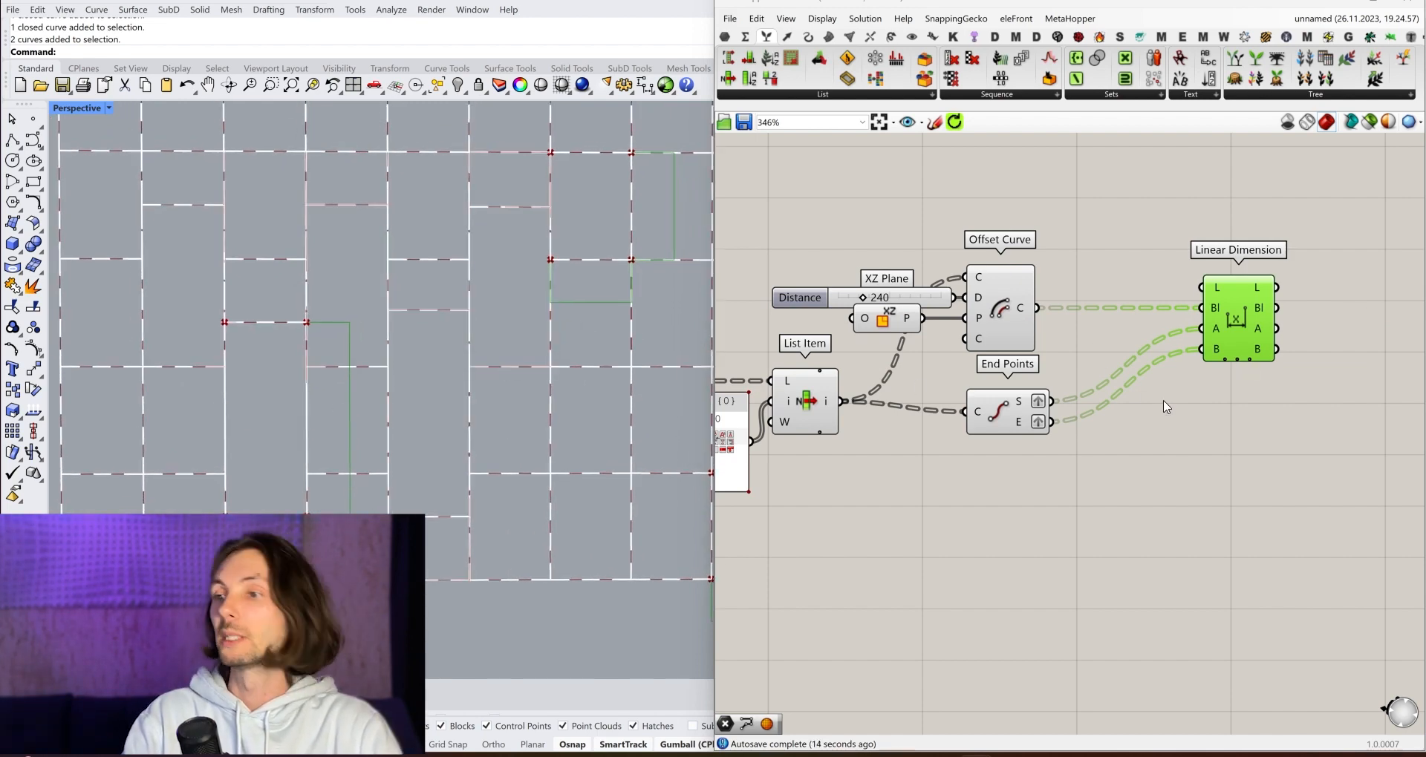
{"action": "right_click_drag", "start_coordinate": [1161, 399], "coordinate": [1146, 410]}
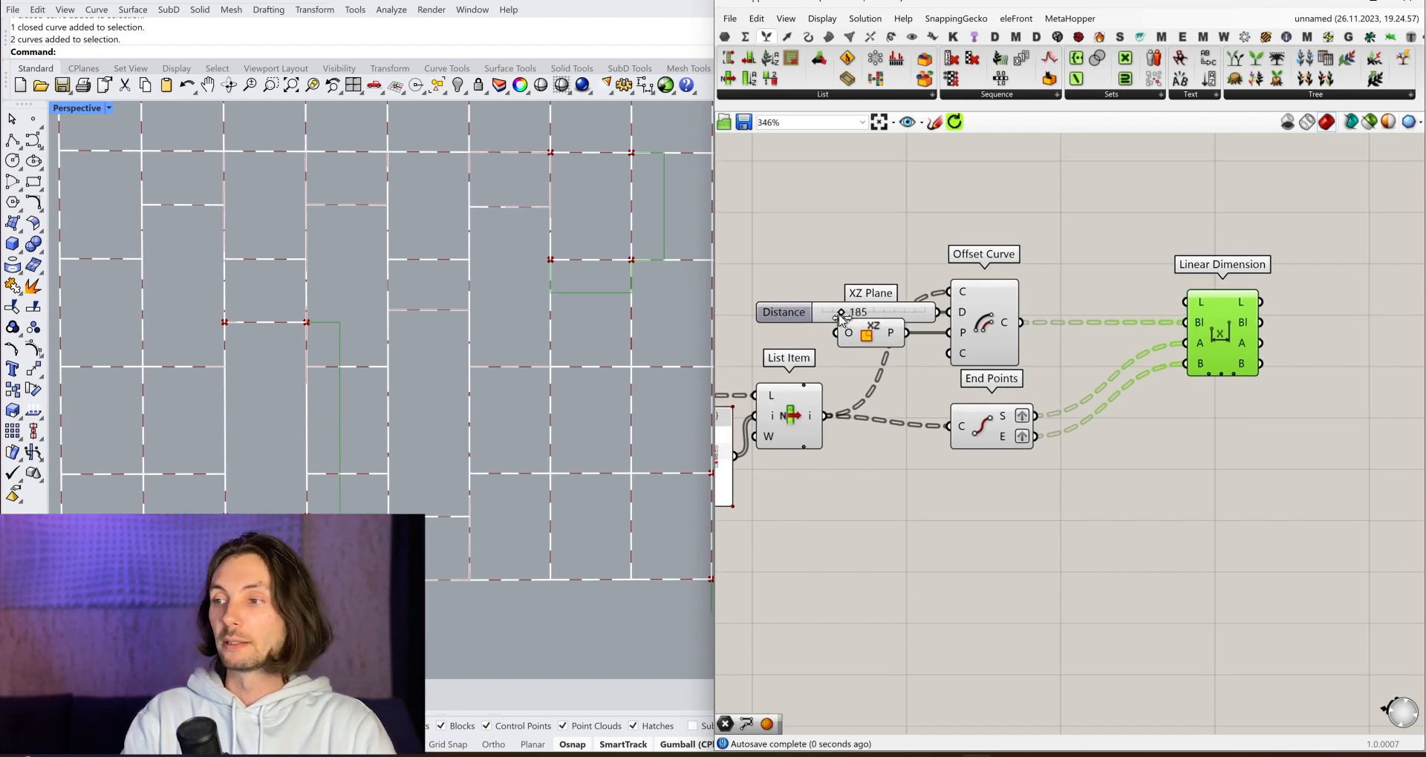
Expand Linear Dimension to expose its optional parameters, remove its T input, and straighten the component against Offset Curve.
{"action": "scroll", "coordinate": [1233, 338], "scroll_direction": "up", "scroll_amount": 6}
{"action": "right_click_drag", "start_coordinate": [1193, 247], "coordinate": [1130, 331]}
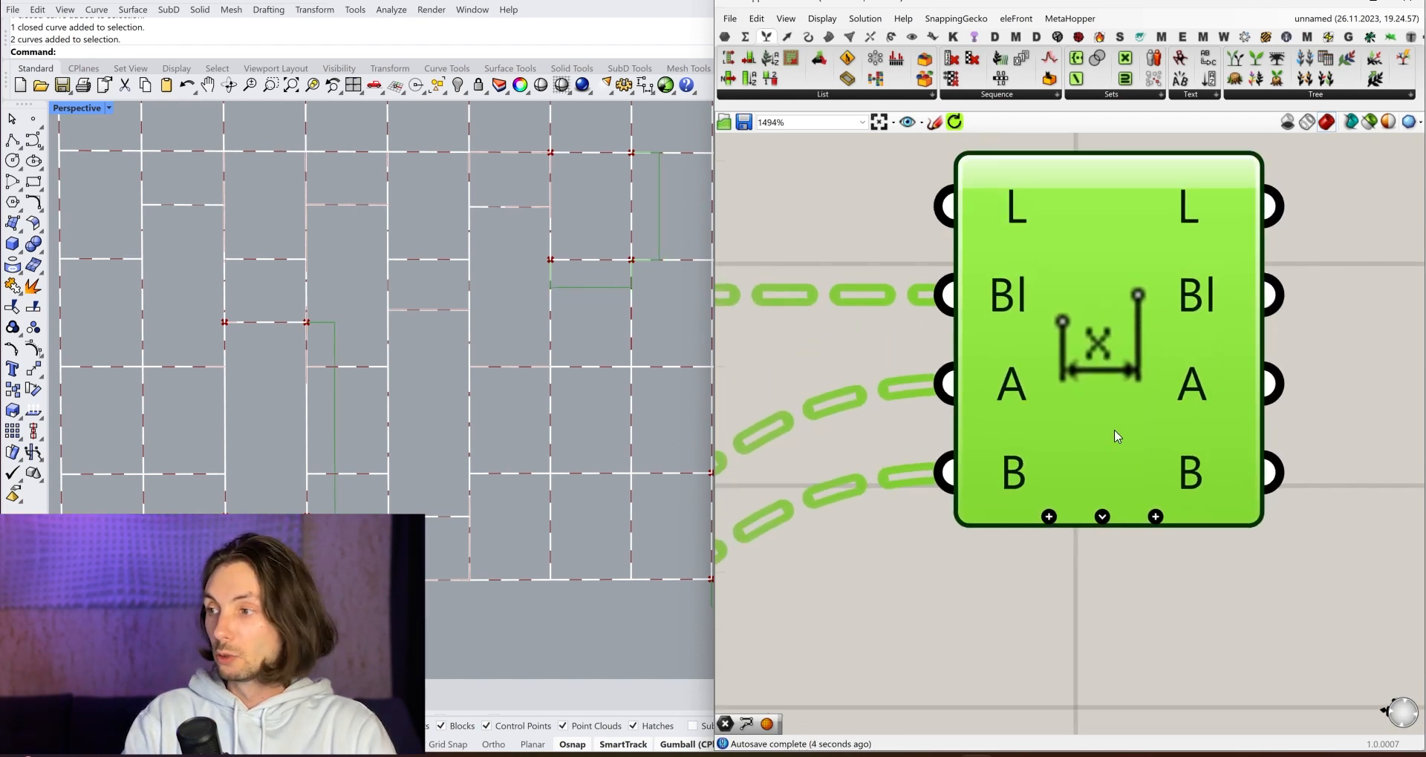
{"action": "left_click", "coordinate": [1102, 517]}
{"action": "scroll", "coordinate": [1102, 359], "scroll_direction": "down", "scroll_amount": 5}
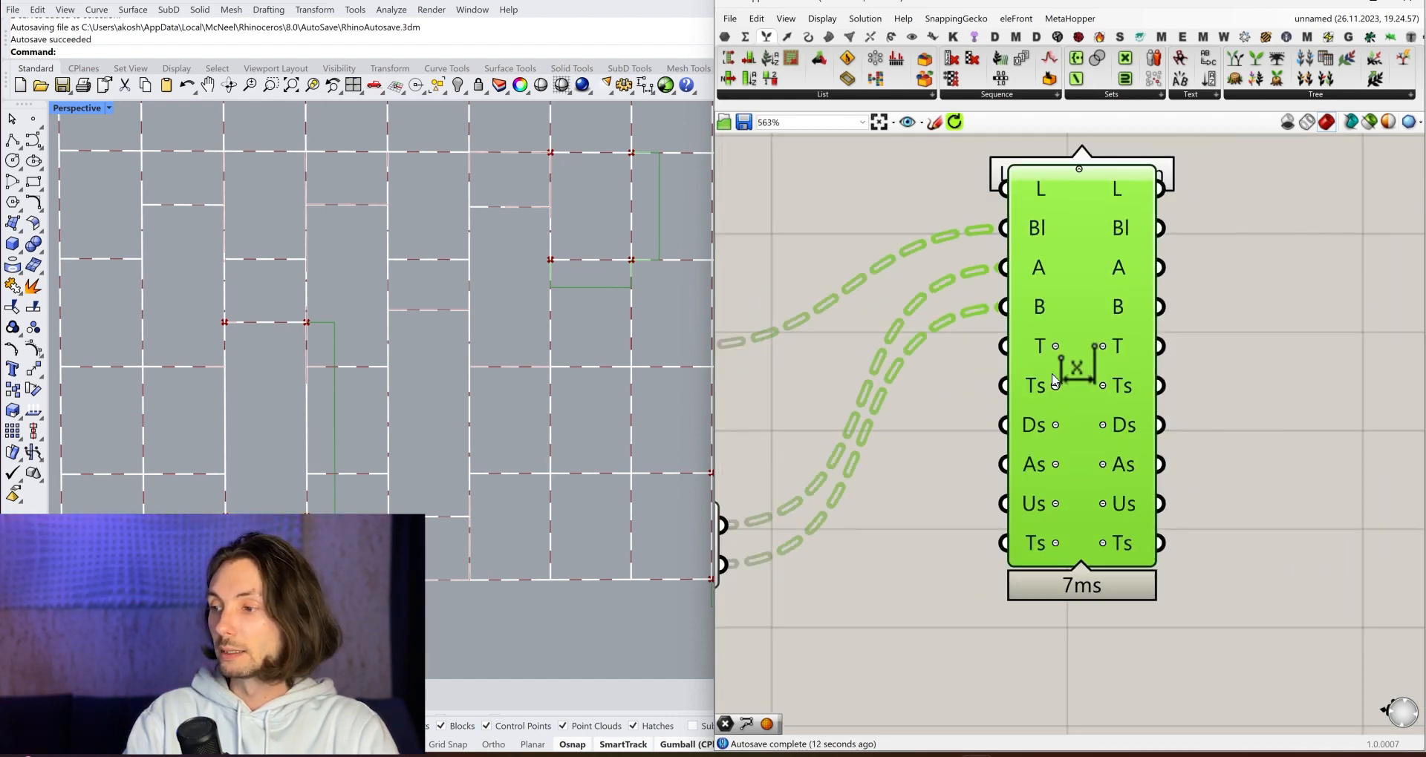
{"action": "left_click_drag", "start_coordinate": [1102, 359], "coordinate": [1106, 458]}
{"action": "right_click_drag", "start_coordinate": [1209, 407], "coordinate": [1242, 355]}
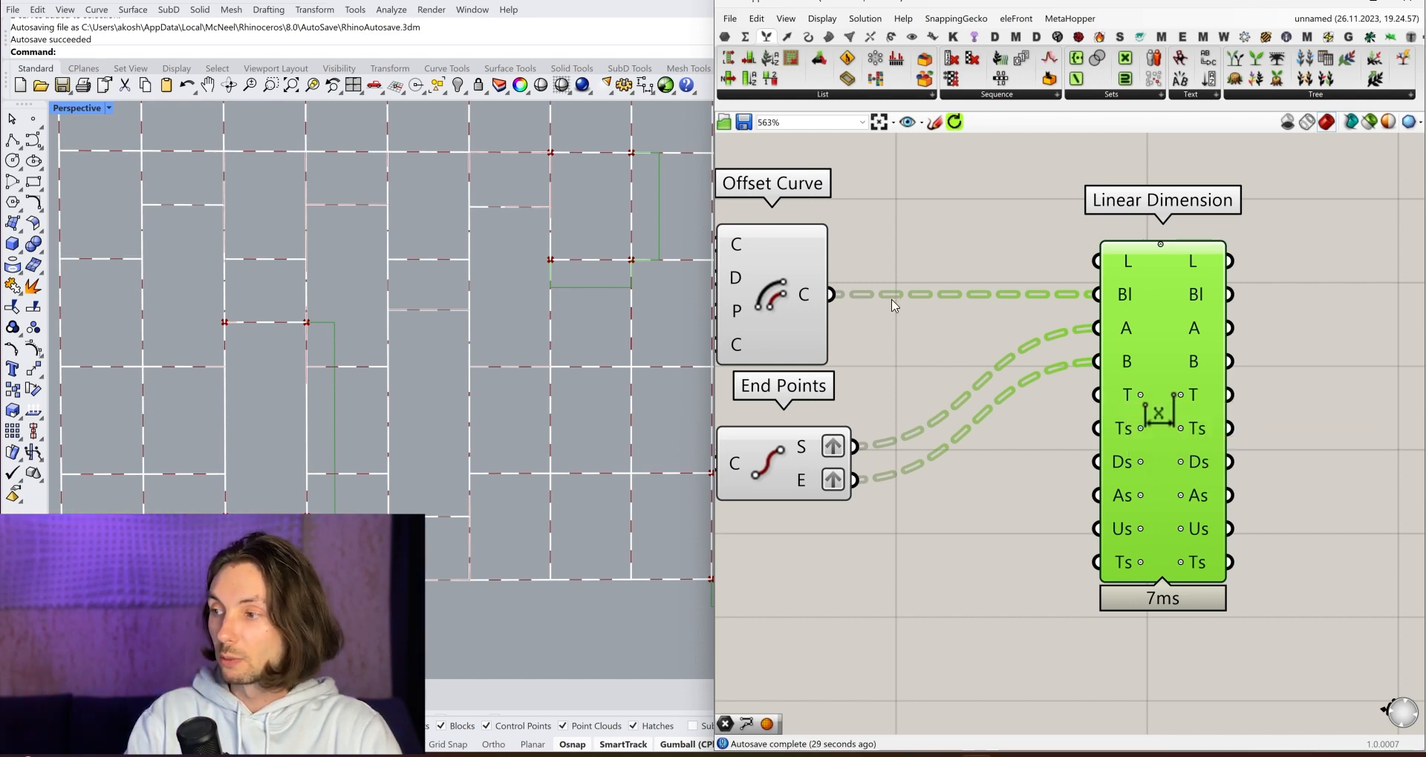
{"action": "left_click", "coordinate": [1141, 396]}
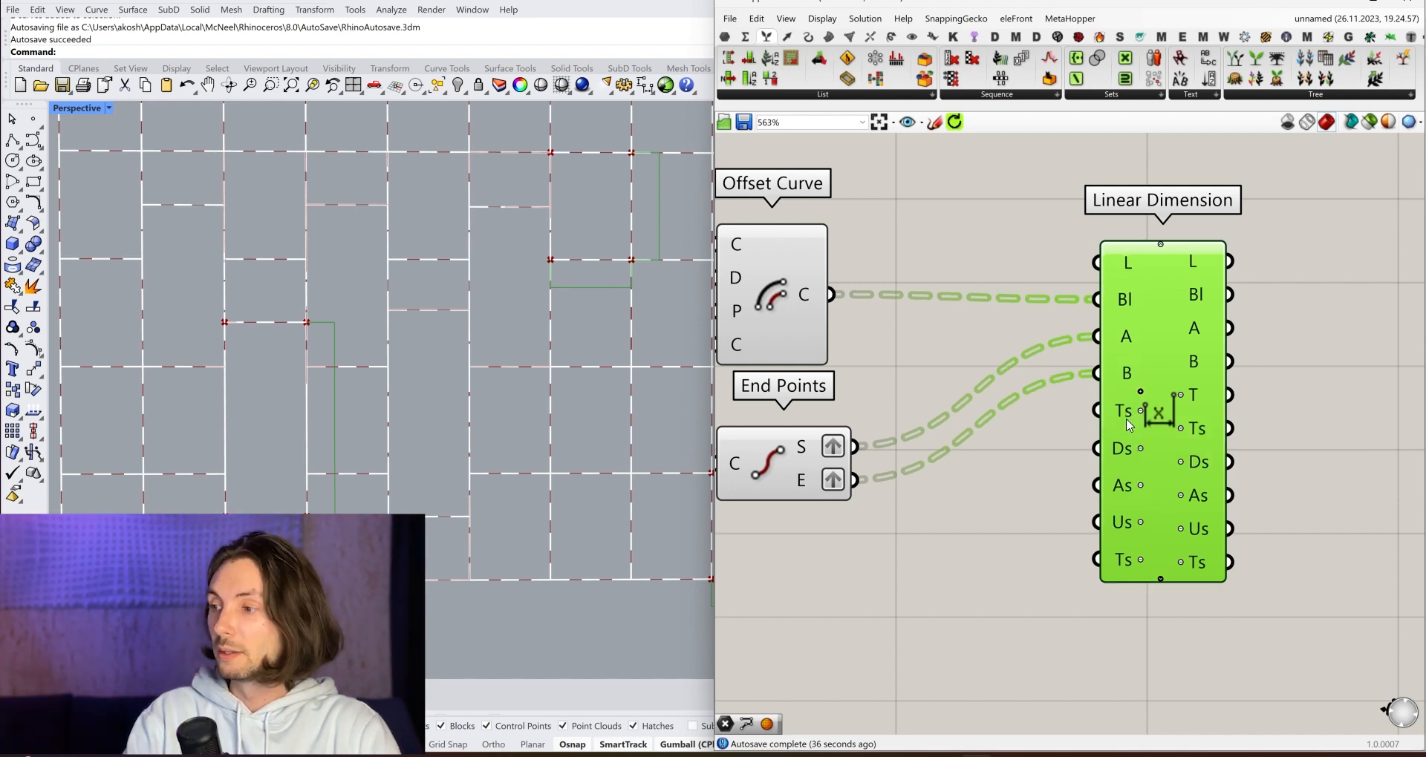
{"action": "left_click_drag", "start_coordinate": [1157, 349], "coordinate": [1160, 344]}
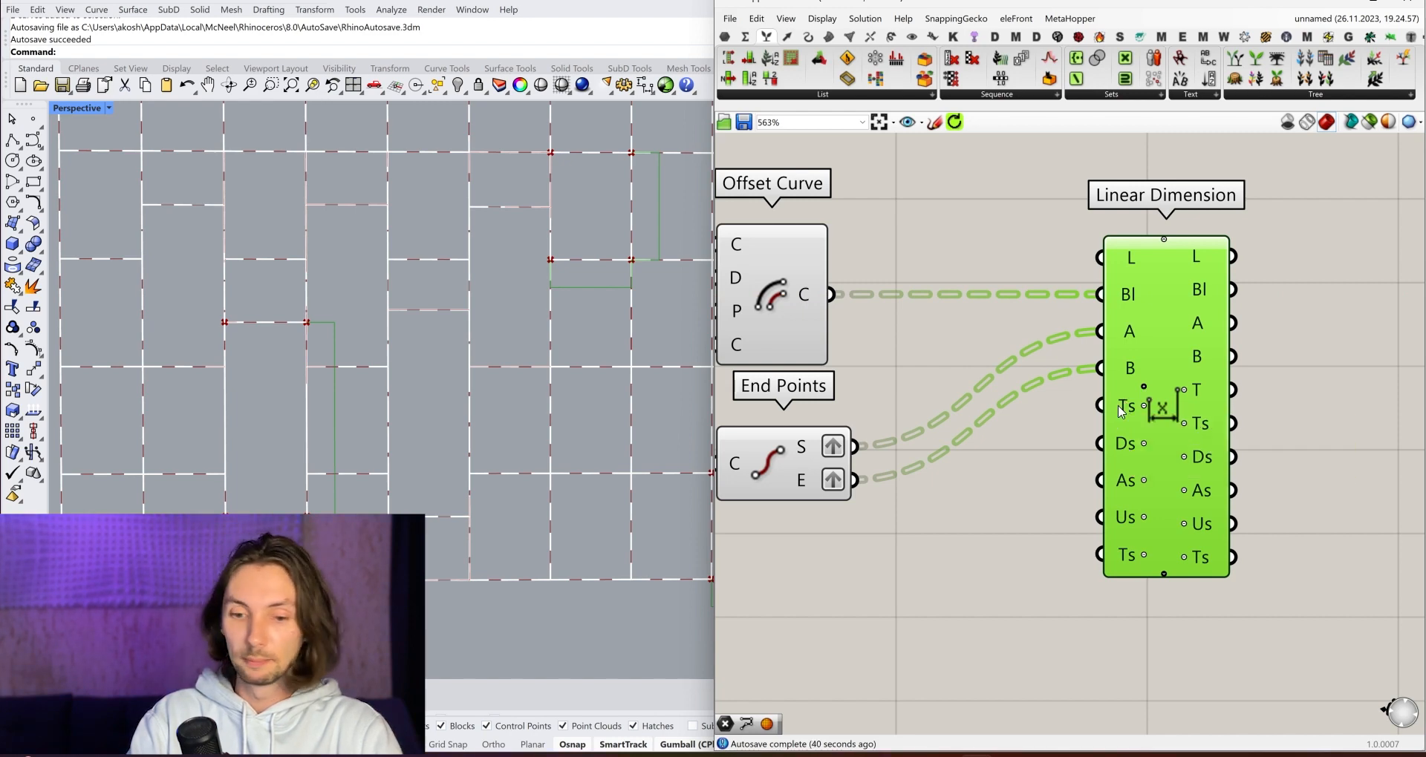
Add an Annotation Text Settings component and place it below End Points.
{"action": "left_click", "coordinate": [932, 36]}
{"action": "left_click", "coordinate": [793, 95]}
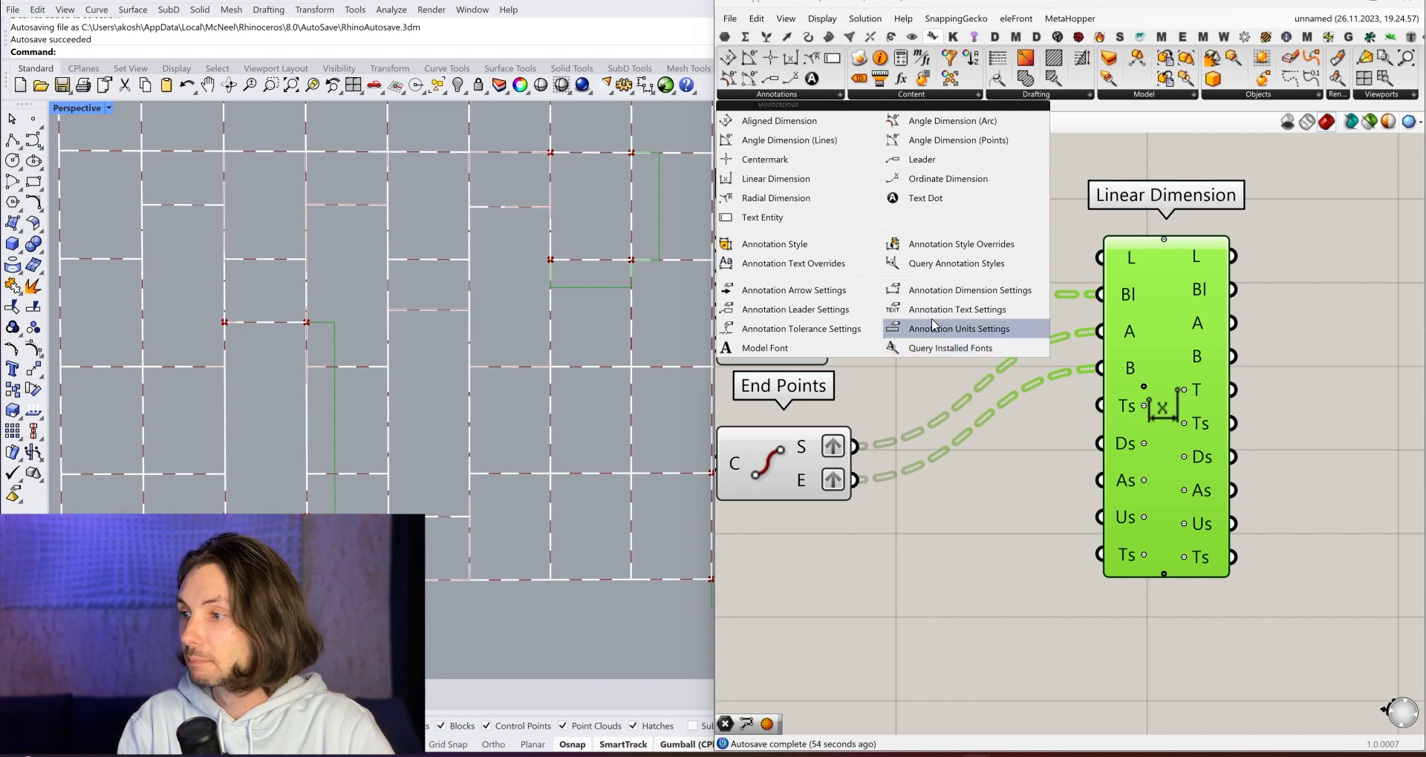
{"action": "left_click", "coordinate": [997, 311]}
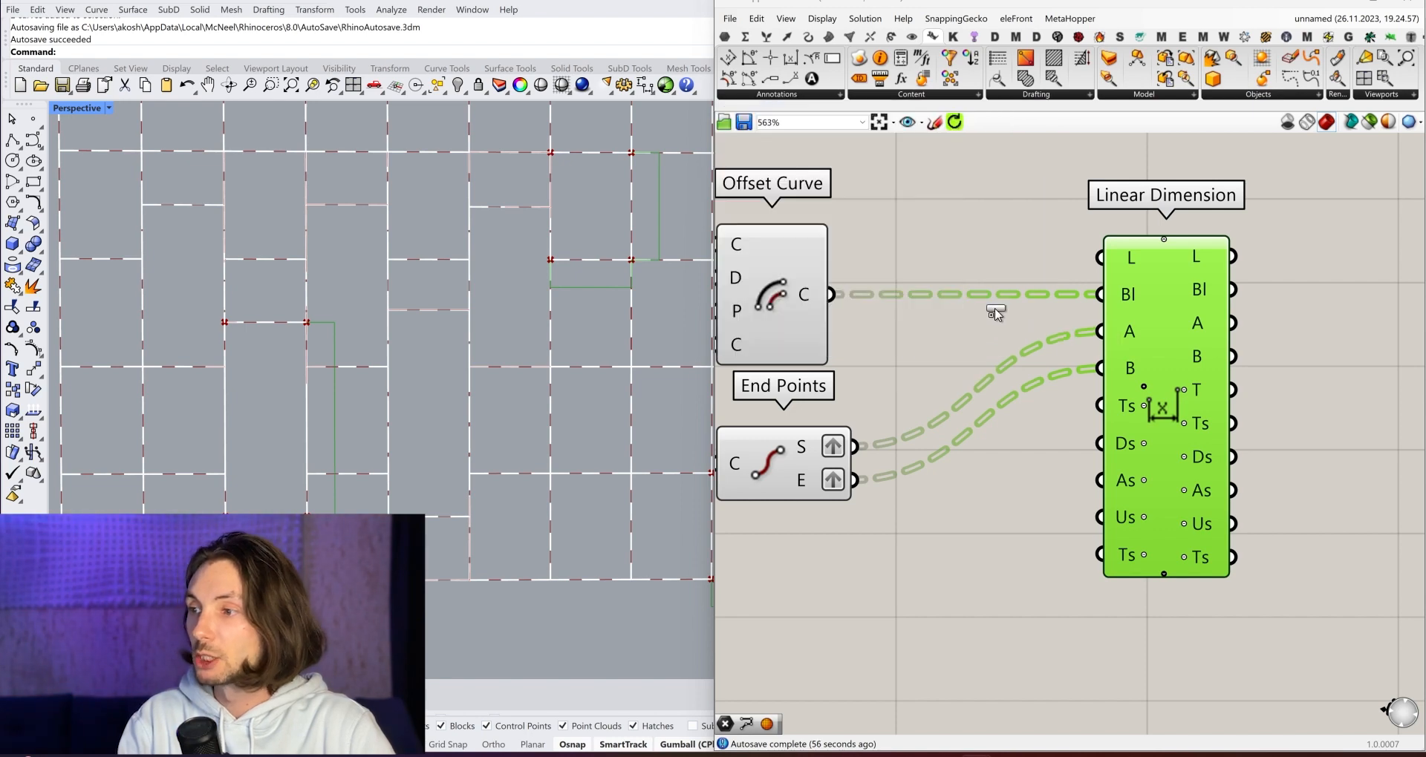
{"action": "left_click", "coordinate": [915, 601]}
{"action": "scroll", "coordinate": [952, 393], "scroll_direction": "down", "scroll_amount": 1}
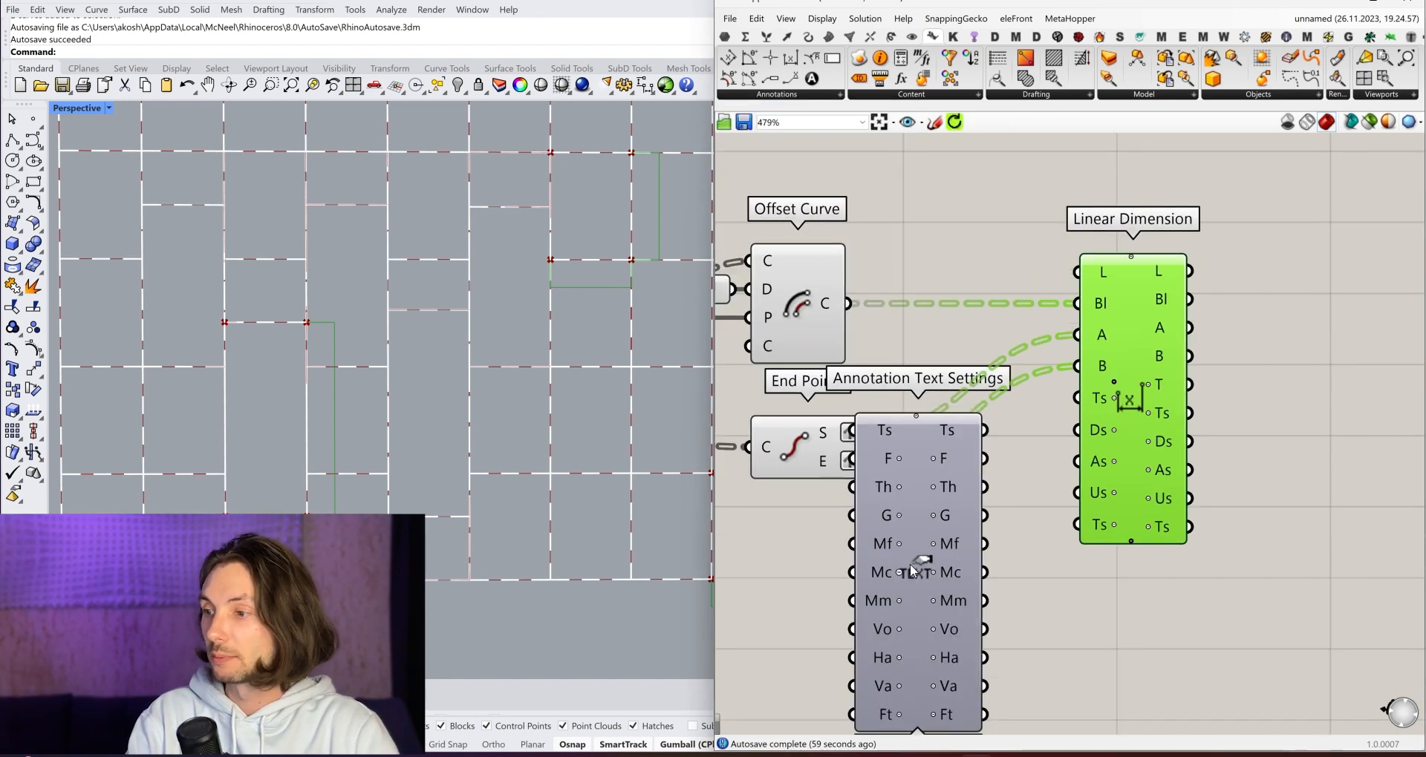
{"action": "mouse_move", "coordinate": [910, 566]}
{"action": "left_mouse_down"}
{"action": "mouse_move", "coordinate": [916, 436]}
{"action": "mouse_move", "coordinate": [926, 546]}
{"action": "mouse_move", "coordinate": [887, 611]}
{"action": "left_mouse_up"}
{"action": "scroll", "coordinate": [923, 423], "scroll_direction": "down", "scroll_amount": 3}
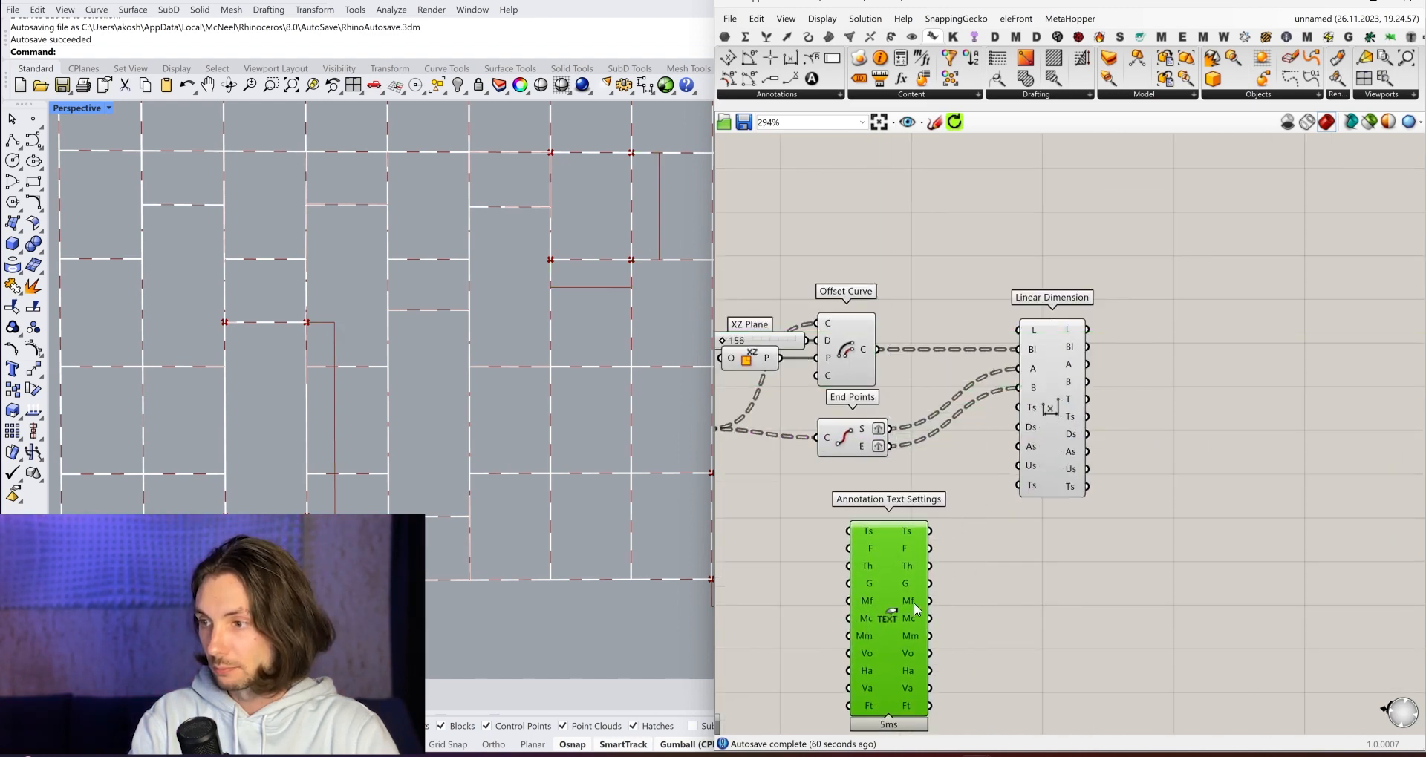
Add a number slider set to 100 and connect it to the Th (text height) input of Annotation Text Settings.
{"action": "left_click", "coordinate": [981, 591]}
{"action": "right_click_drag", "start_coordinate": [981, 591], "coordinate": [1018, 455]}
{"action": "scroll", "coordinate": [911, 417], "scroll_direction": "up", "scroll_amount": 4}
{"action": "right_click_drag", "start_coordinate": [936, 432], "coordinate": [982, 370]}
{"action": "scroll", "coordinate": [945, 349], "scroll_direction": "down", "scroll_amount": 2}
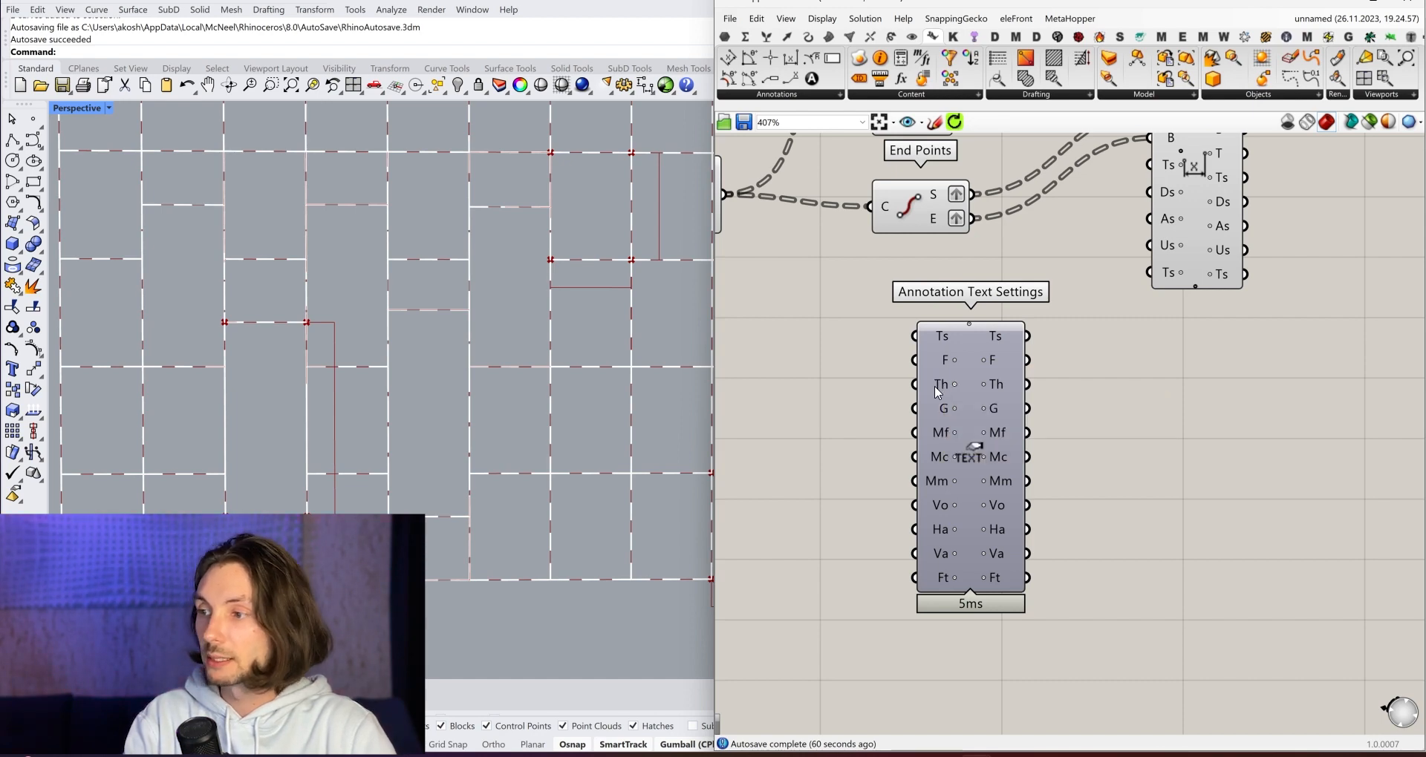
{"action": "double_click", "coordinate": [811, 392]}
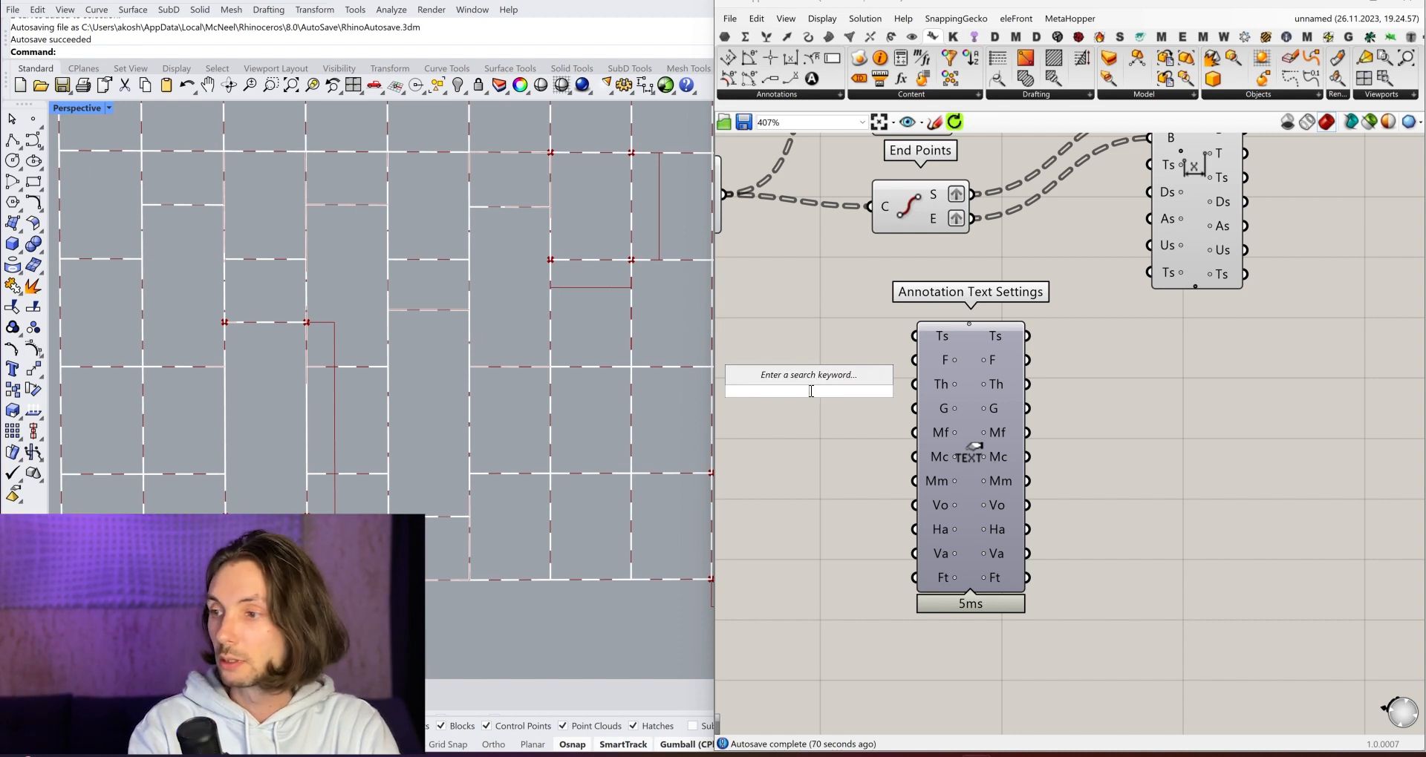
{"action": "type", "text": "100"}
{"action": "key", "text": "Return"}
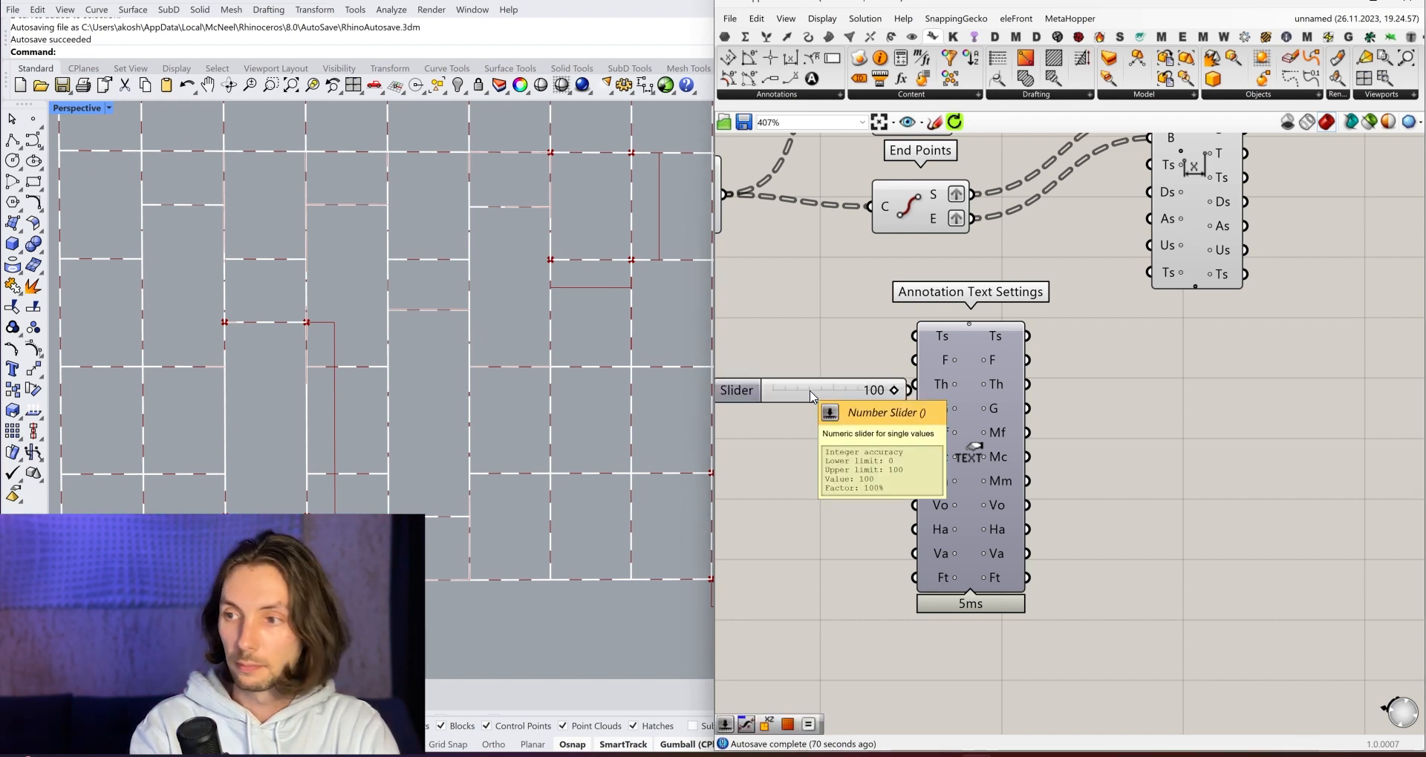
{"action": "left_click_drag", "start_coordinate": [881, 376], "coordinate": [914, 384]}
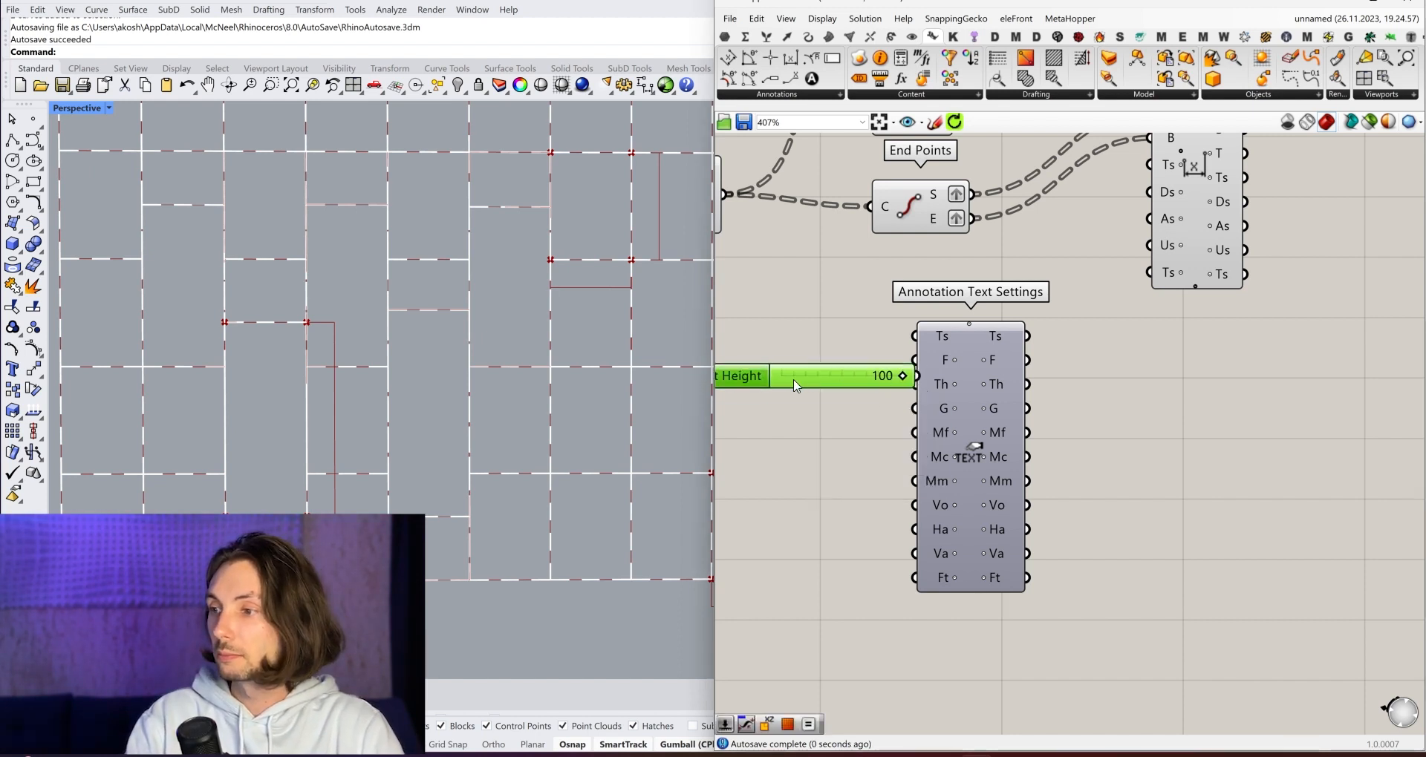
Straighten the text height slider's wire and connect Annotation Text Settings' Ts output to Linear Dimension's text settings input.
{"action": "left_click_drag", "start_coordinate": [829, 375], "coordinate": [839, 384]}
{"action": "mouse_move", "coordinate": [1030, 339]}
{"action": "left_mouse_down"}
{"action": "mouse_move", "coordinate": [1150, 167]}
{"action": "mouse_move", "coordinate": [1151, 273]}
{"action": "left_mouse_up"}
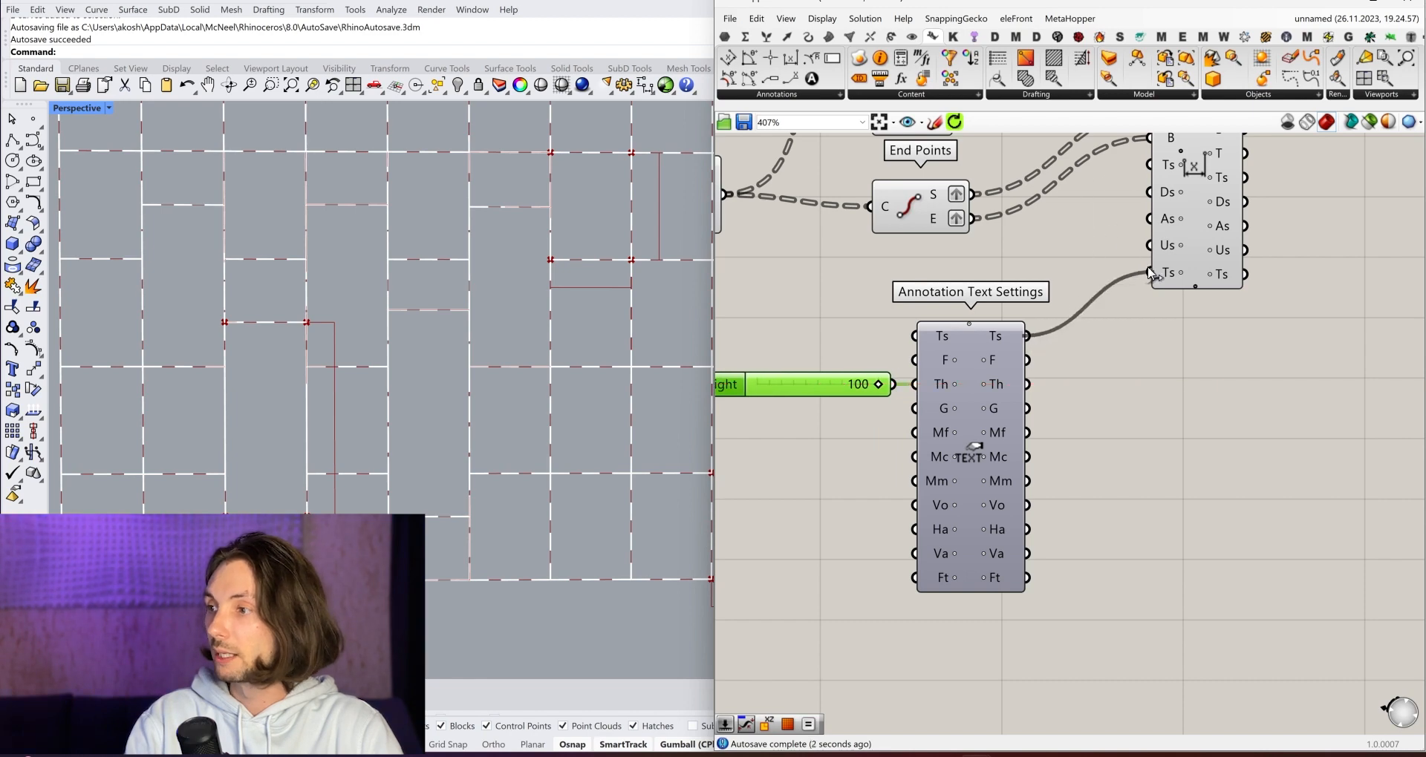
{"action": "left_click_drag", "start_coordinate": [1145, 211], "coordinate": [1148, 164]}
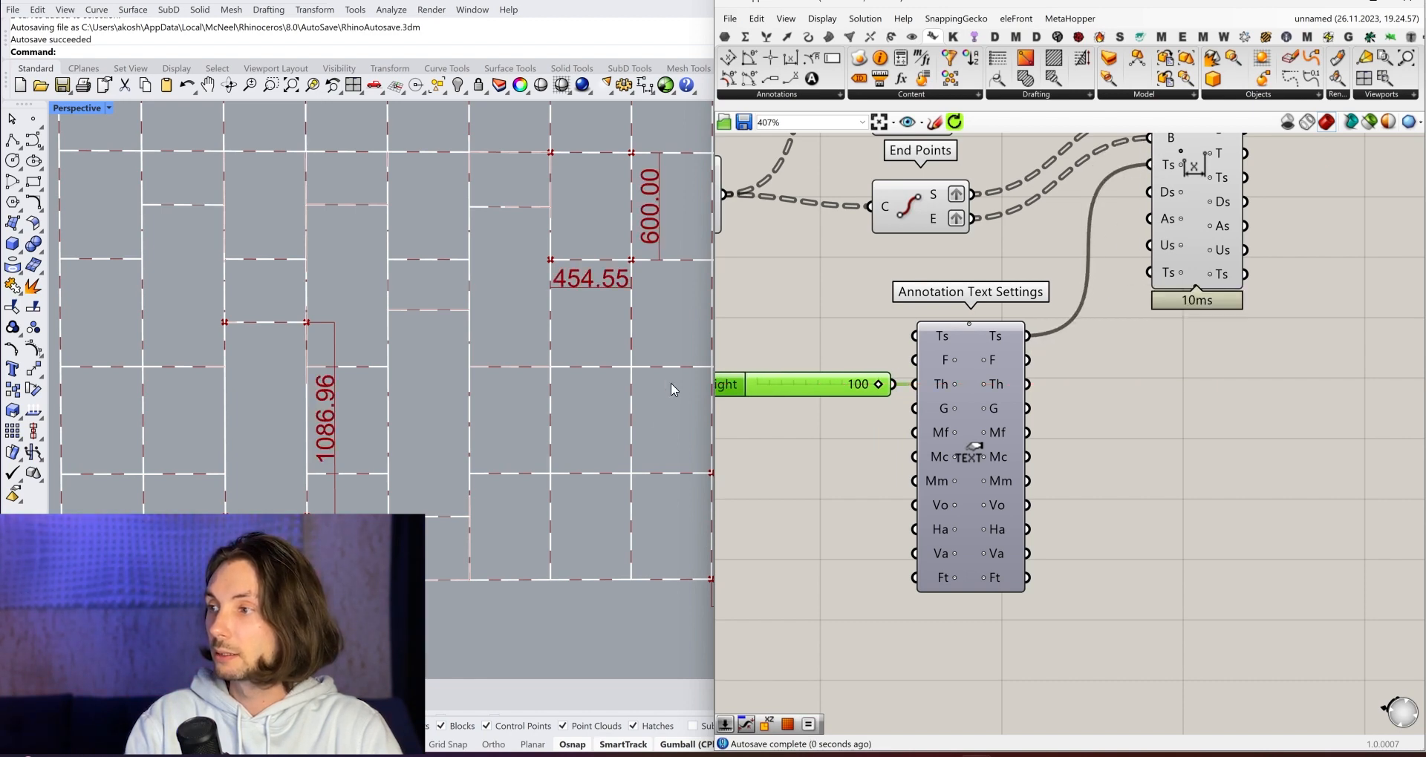
Set the Text Height slider to 51 and check the size of the dimension labels on the Rhino grid.
{"action": "left_click_drag", "start_coordinate": [878, 384], "coordinate": [837, 399]}
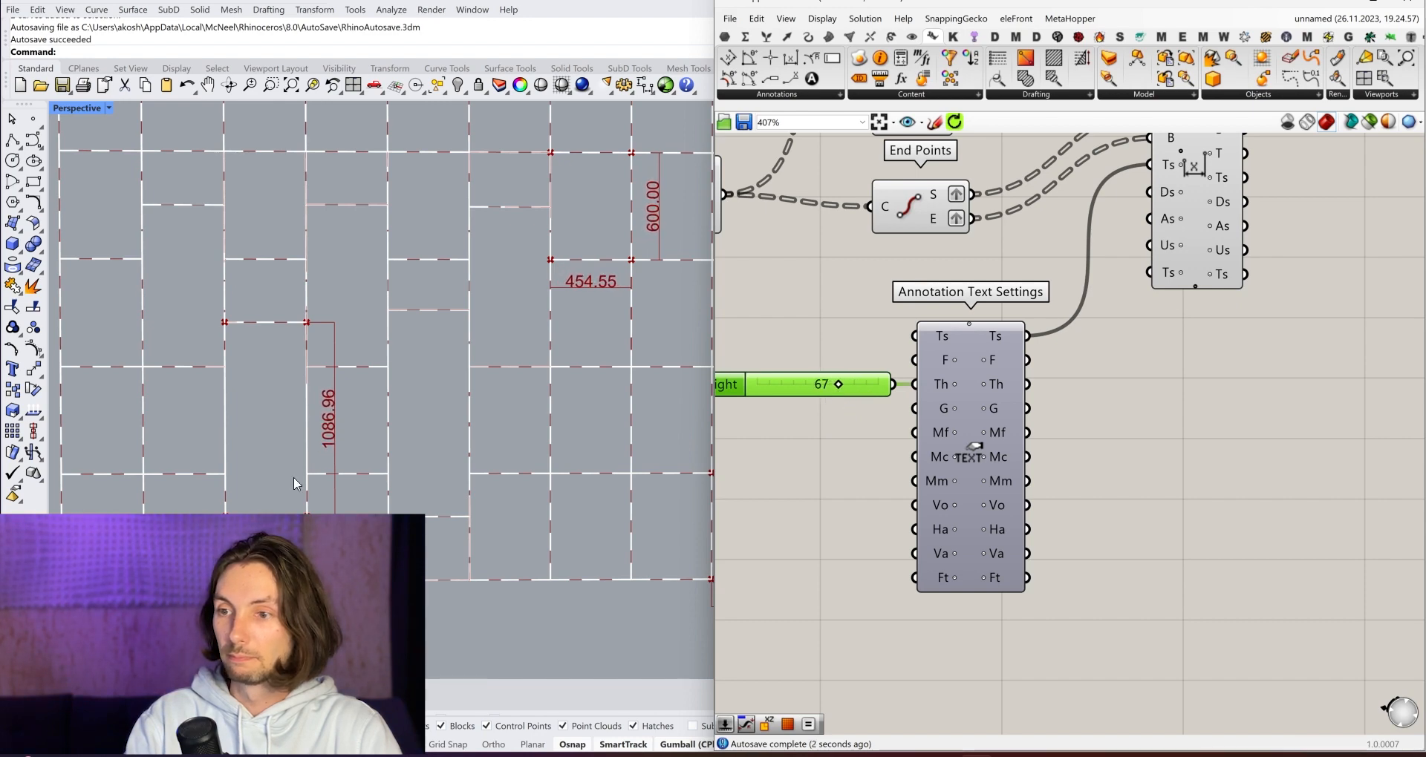
{"action": "scroll", "coordinate": [293, 478], "scroll_direction": "down", "scroll_amount": 2}
{"action": "scroll", "coordinate": [367, 374], "scroll_direction": "up", "scroll_amount": 3}
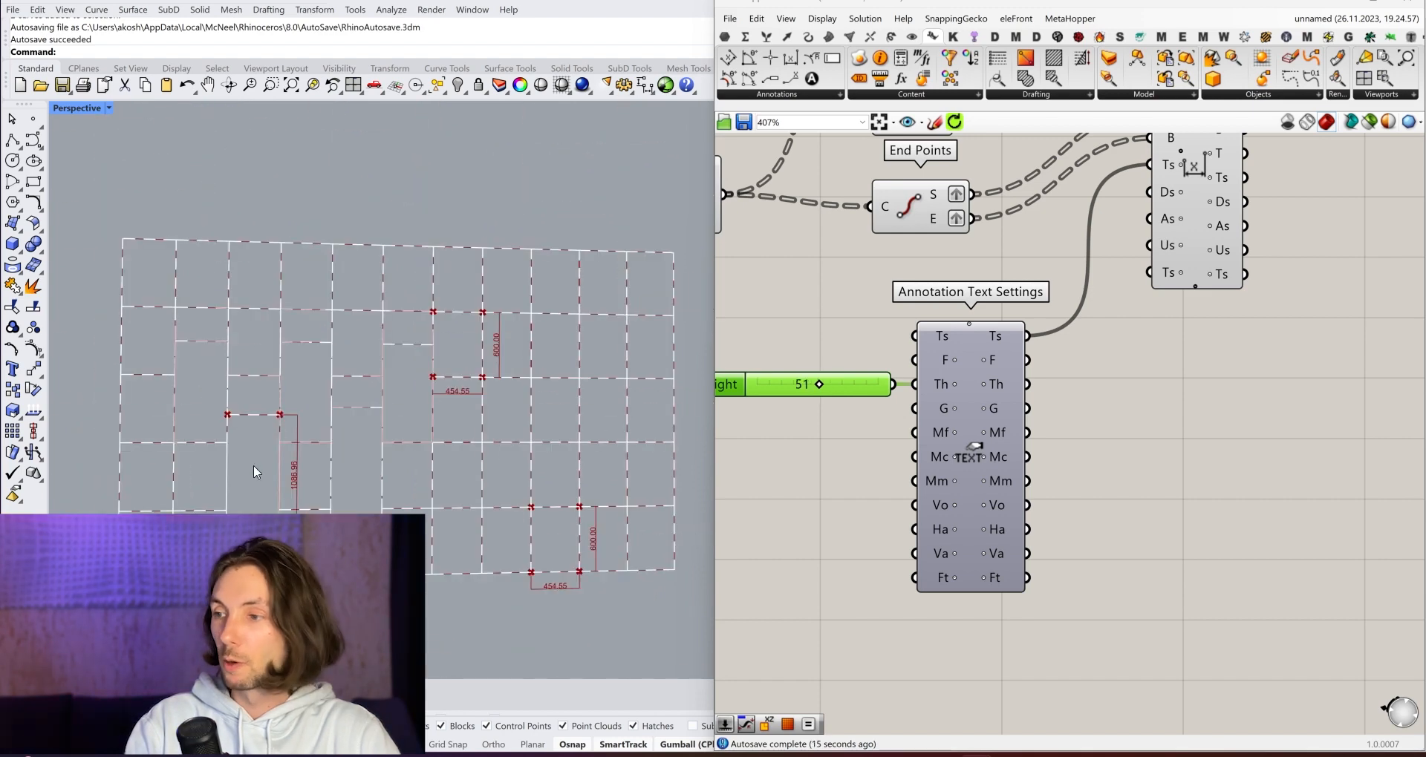
{"action": "scroll", "coordinate": [296, 500], "scroll_direction": "up", "scroll_amount": 3}
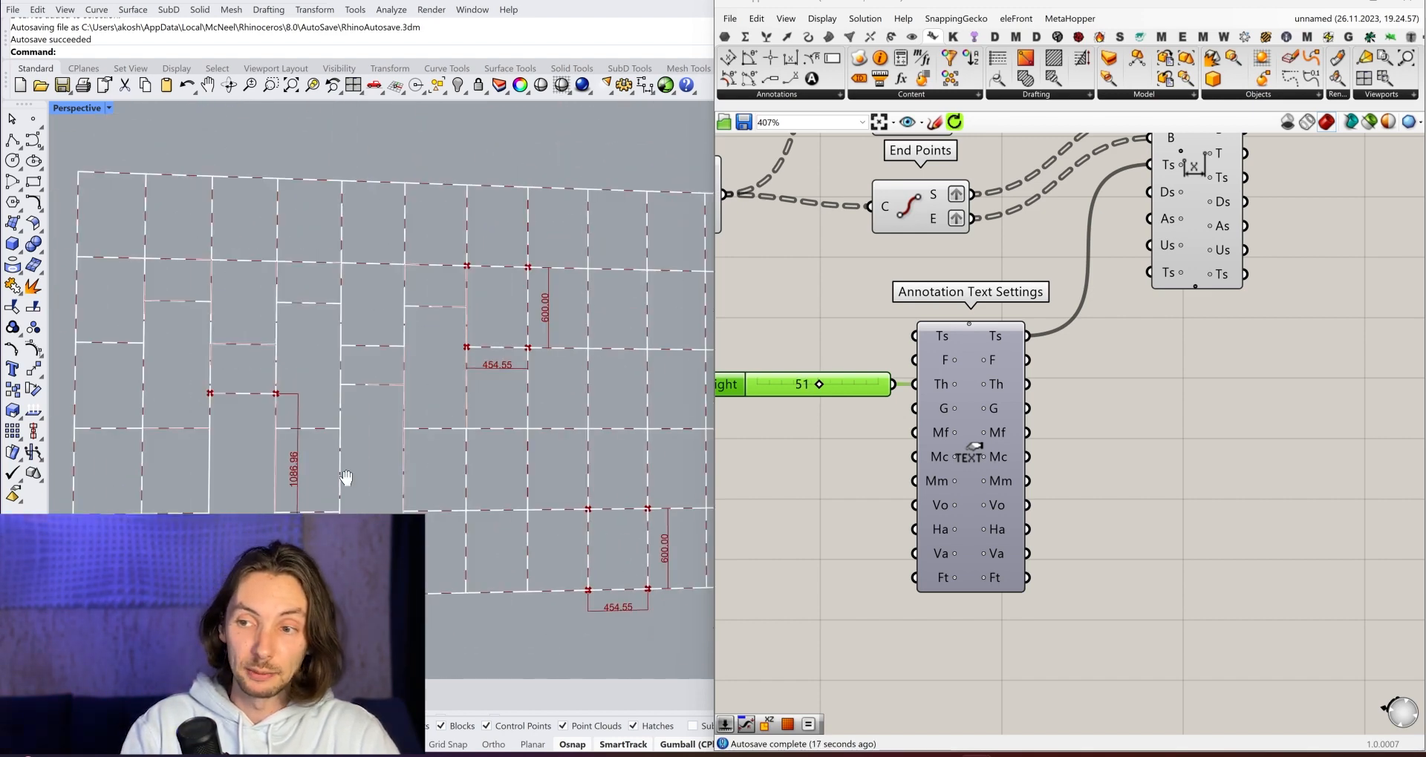
{"action": "right_click_drag", "start_coordinate": [346, 478], "coordinate": [336, 502], "text": "shift"}
{"action": "right_click_drag", "start_coordinate": [1144, 329], "coordinate": [1129, 424]}
{"action": "scroll", "coordinate": [207, 432], "scroll_direction": "up", "scroll_amount": 8}
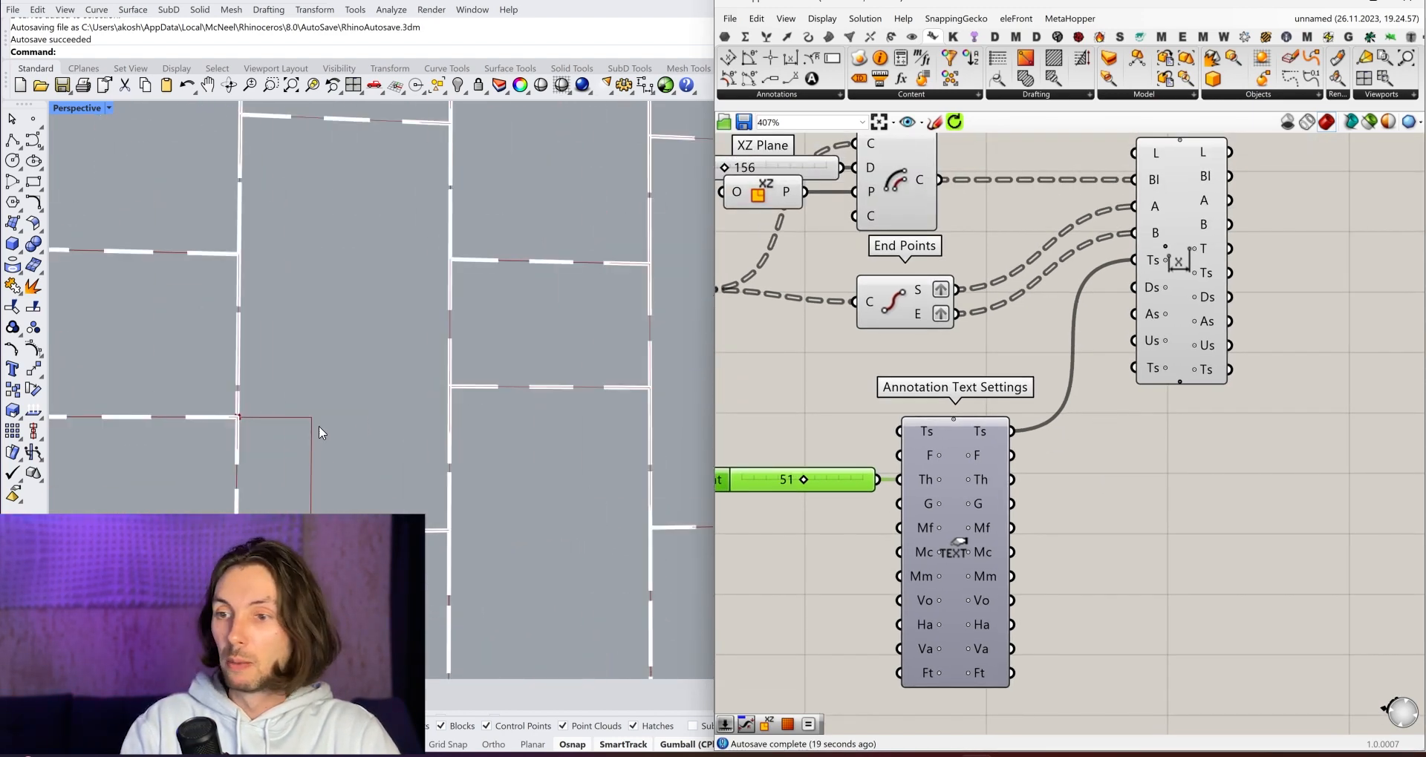
{"action": "right_click_drag", "start_coordinate": [325, 395], "coordinate": [317, 389], "text": "shift"}
{"action": "scroll", "coordinate": [296, 400], "scroll_direction": "down", "scroll_amount": 3}
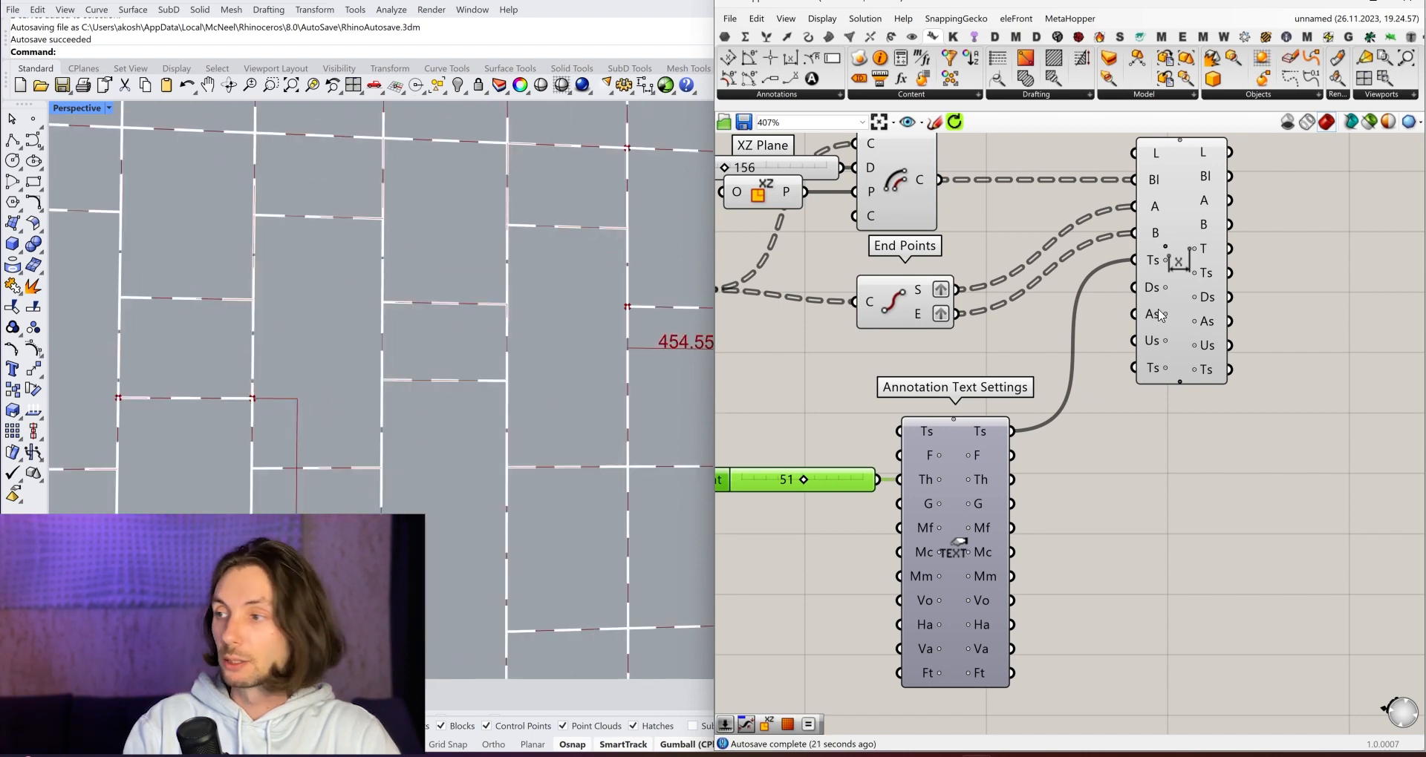
Add an Annotation Arrow Settings component below Annotation Text Settings.
{"action": "scroll", "coordinate": [1102, 342], "scroll_direction": "down", "scroll_amount": 2}
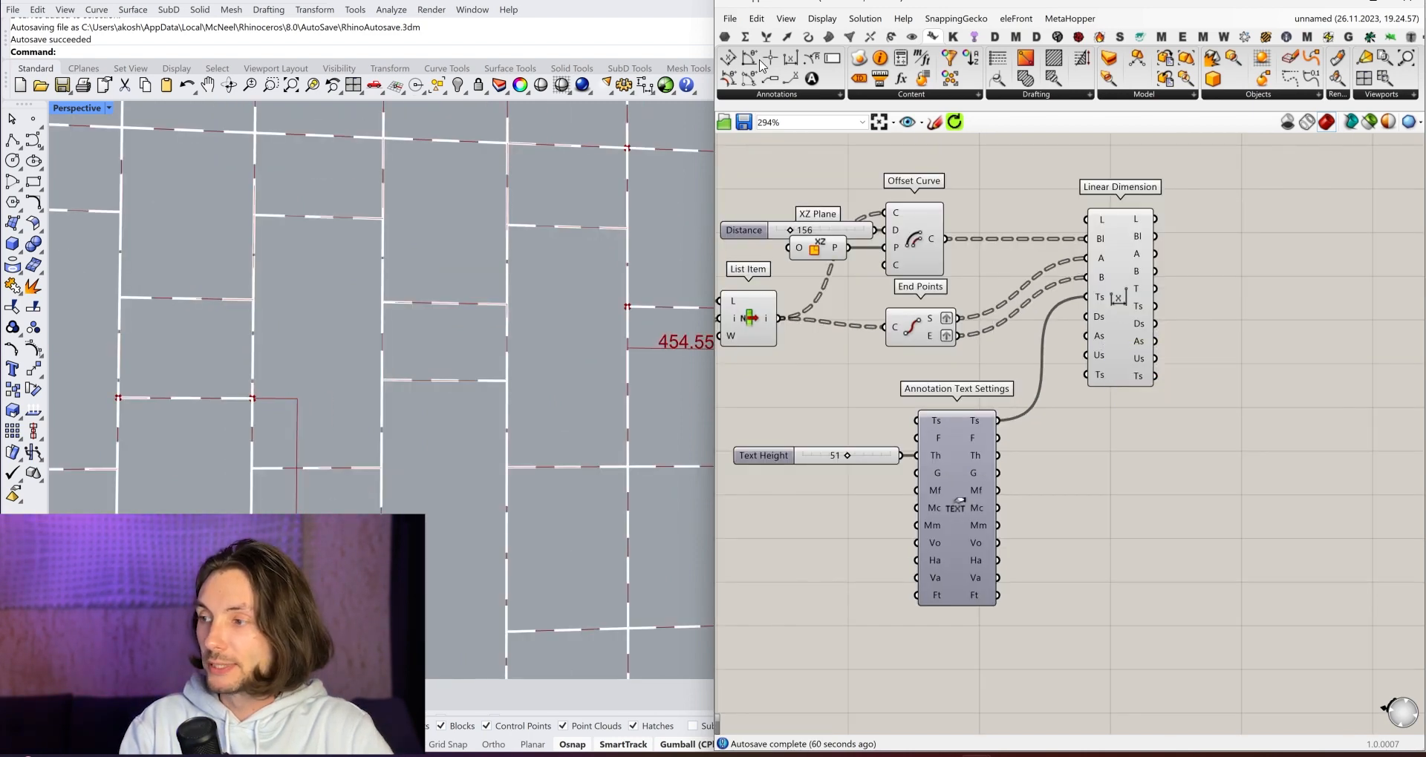
{"action": "left_click", "coordinate": [785, 96]}
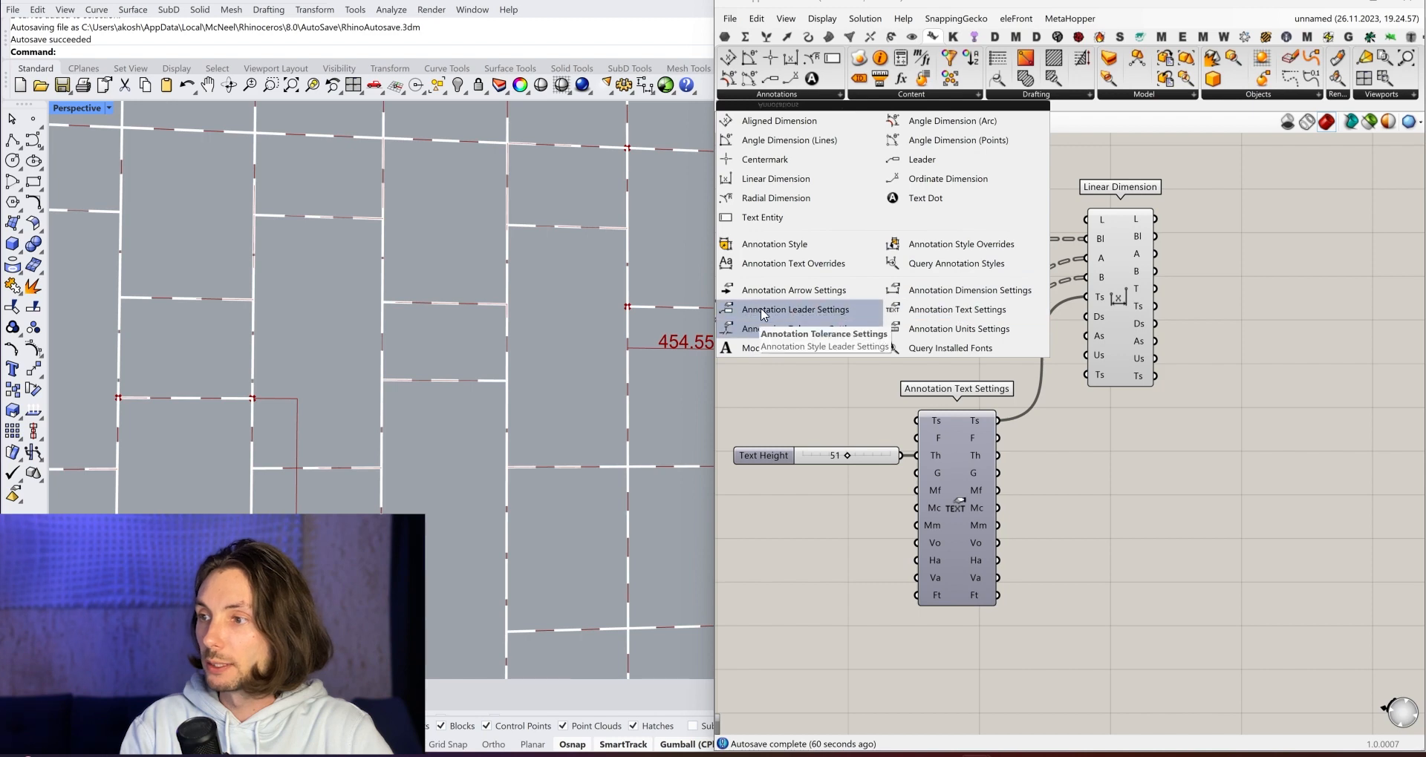
{"action": "left_click", "coordinate": [888, 294]}
{"action": "scroll", "coordinate": [899, 389], "scroll_direction": "down", "scroll_amount": 3}
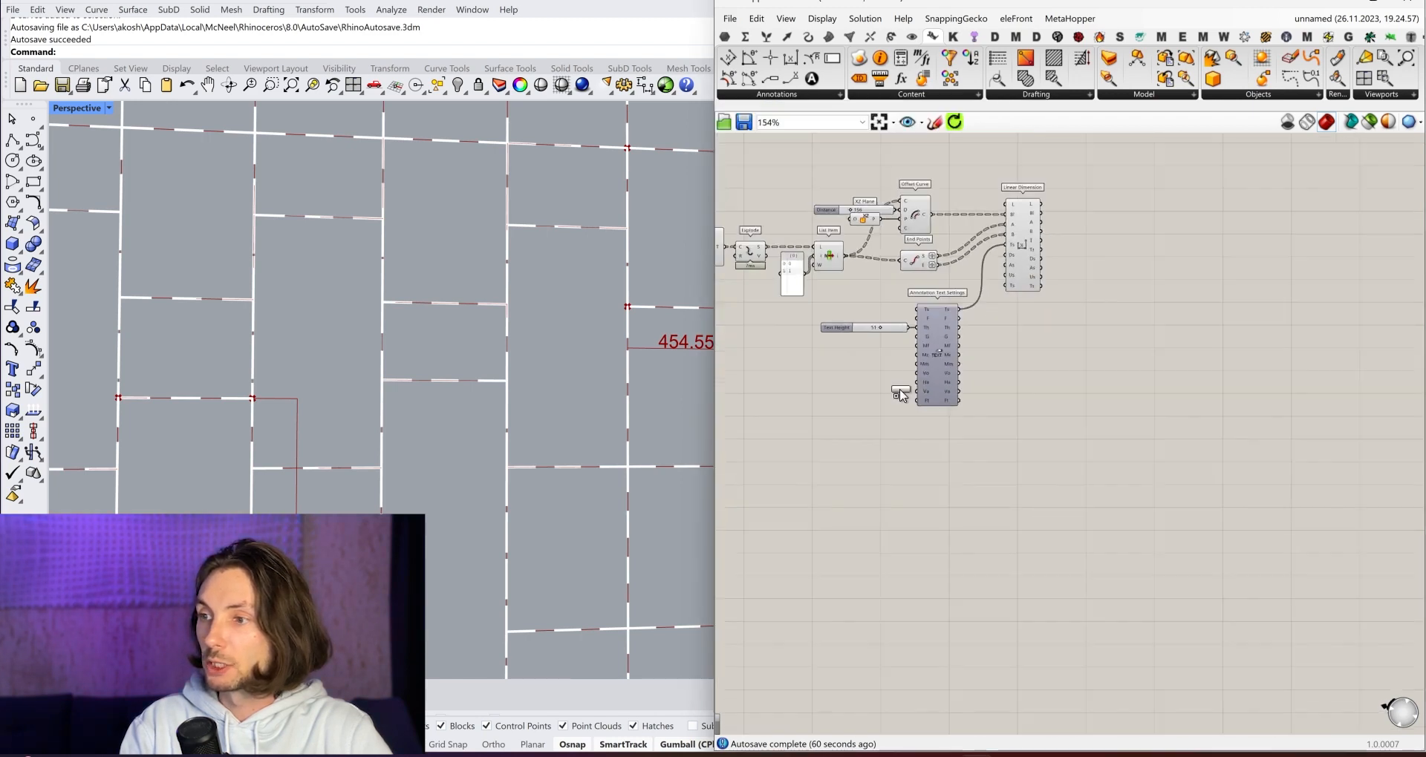
{"action": "scroll", "coordinate": [960, 512], "scroll_direction": "up", "scroll_amount": 3}
{"action": "left_click", "coordinate": [960, 512]}
{"action": "scroll", "coordinate": [959, 501], "scroll_direction": "up", "scroll_amount": 2}
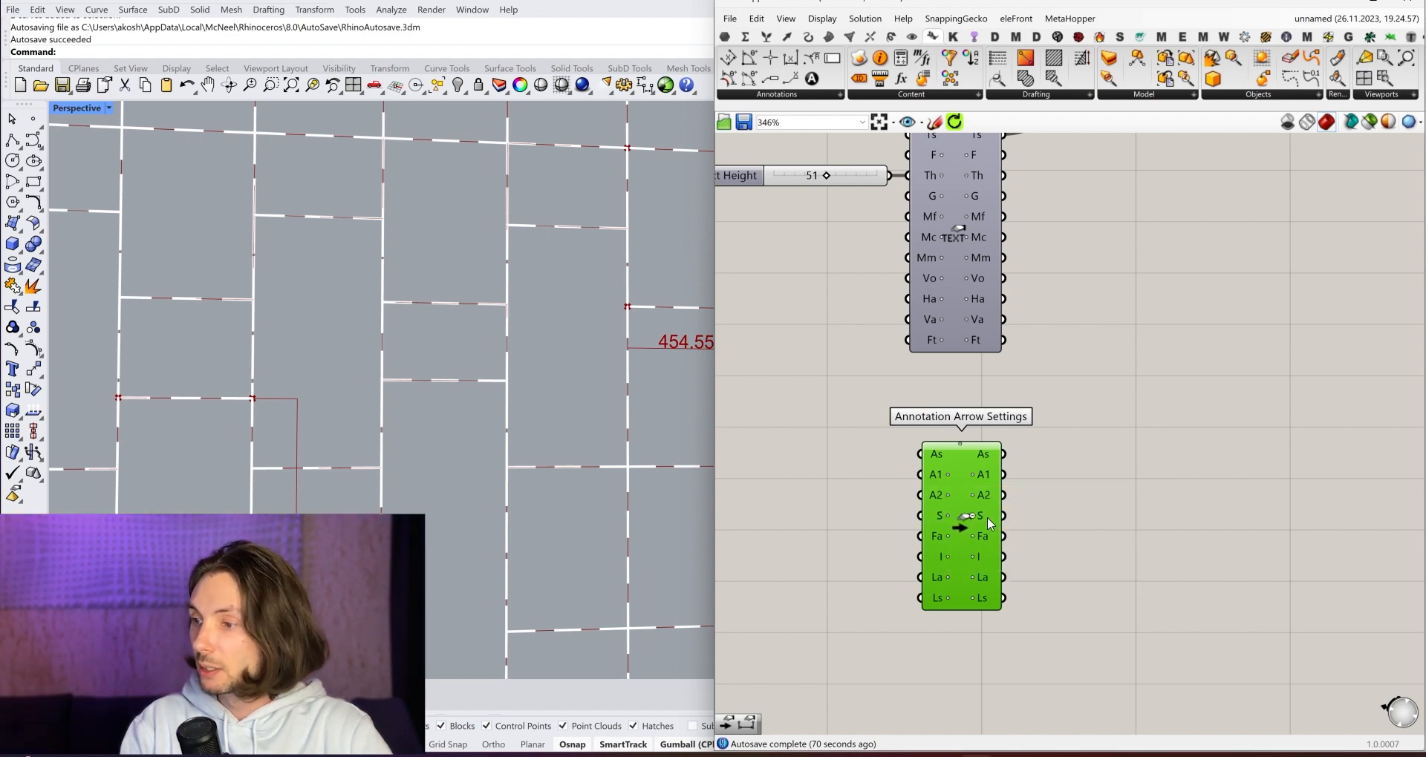
Add a number slider set to 50 and connect it to the S (arrow size) input of Annotation Arrow Settings.
{"action": "scroll", "coordinate": [1010, 518], "scroll_direction": "down", "scroll_amount": 1}
{"action": "double_click", "coordinate": [850, 518]}
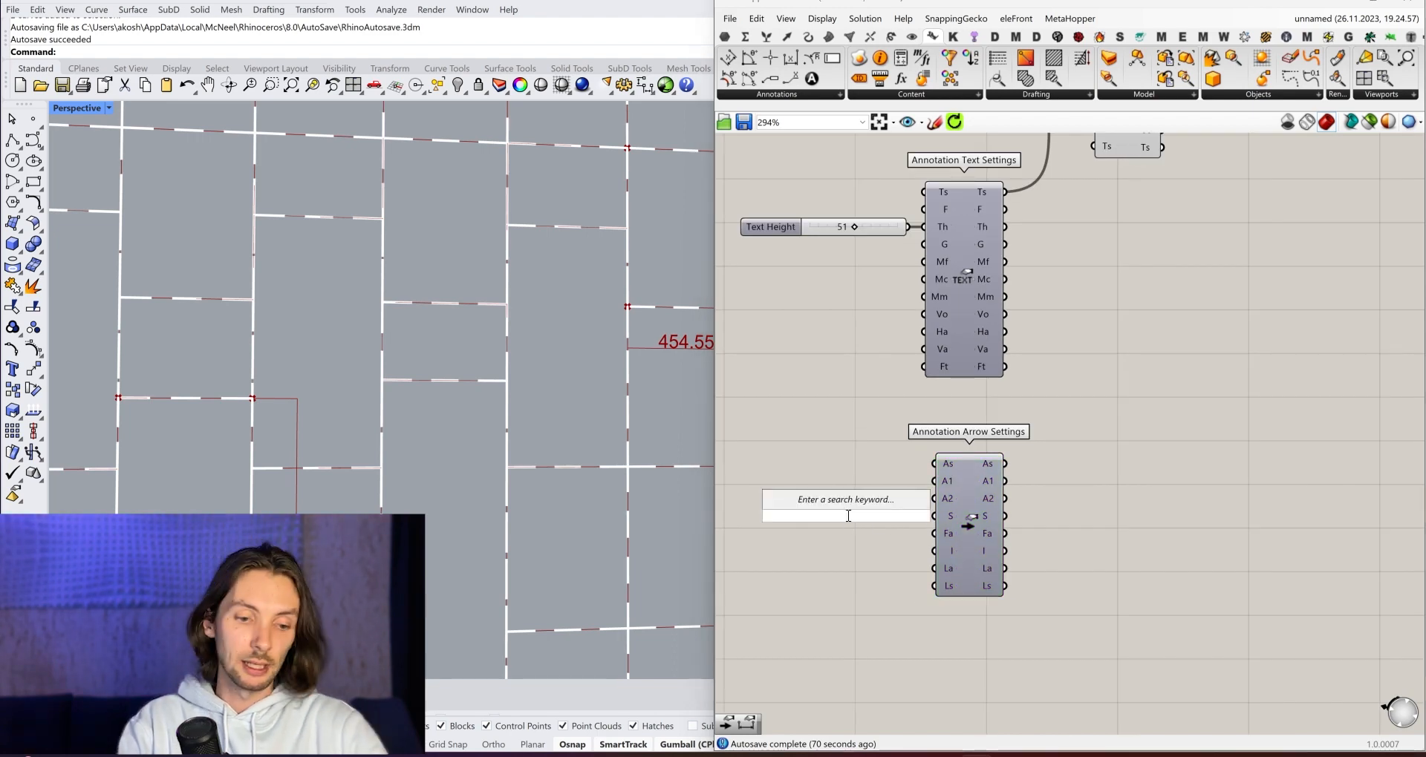
{"action": "type", "text": "50"}
{"action": "key", "text": "Return"}
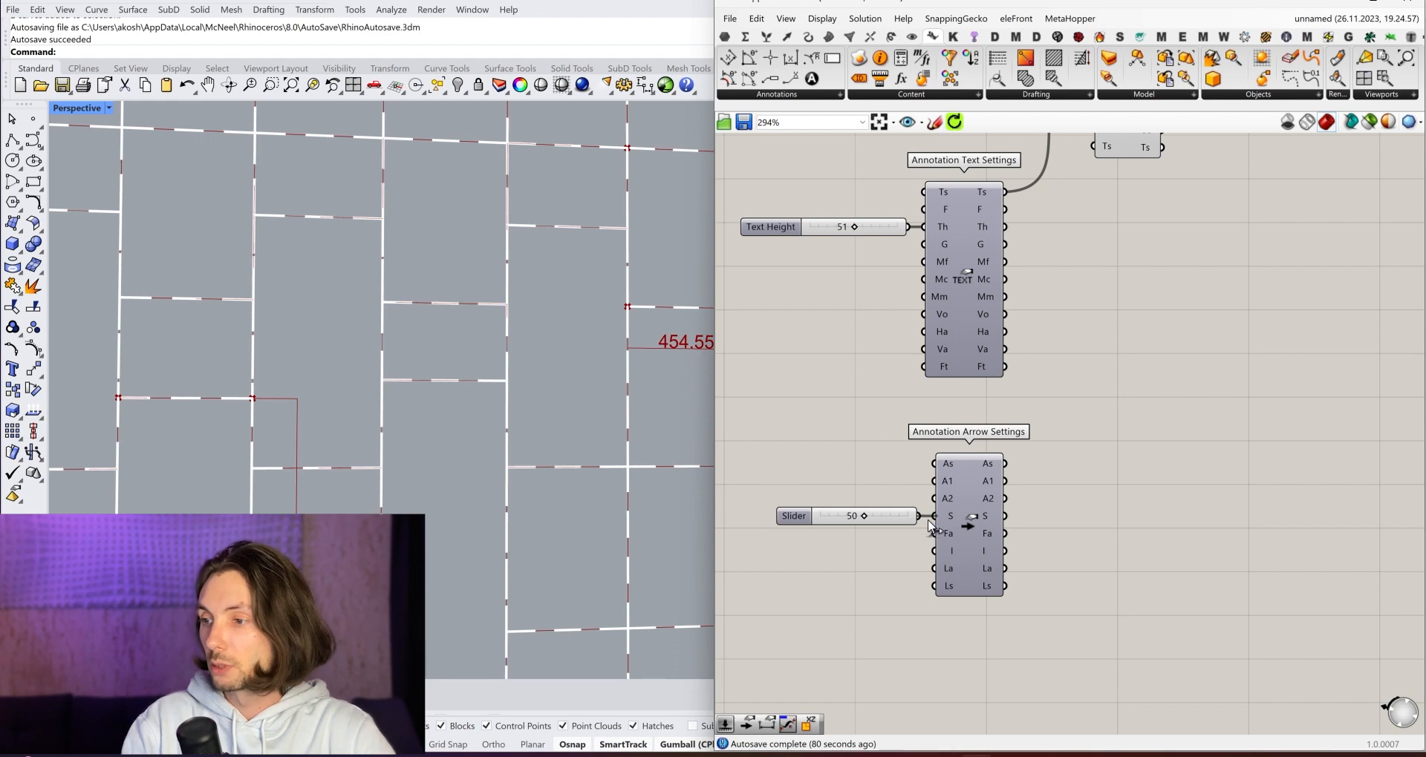
Connect Annotation Arrow Settings' As output to Linear Dimension's As input and set the Arrow Size slider to 36.
{"action": "scroll", "coordinate": [1002, 479], "scroll_direction": "down", "scroll_amount": 2}
{"action": "left_click_drag", "start_coordinate": [1005, 475], "coordinate": [1079, 220]}
{"action": "scroll", "coordinate": [358, 341], "scroll_direction": "down", "scroll_amount": 3}
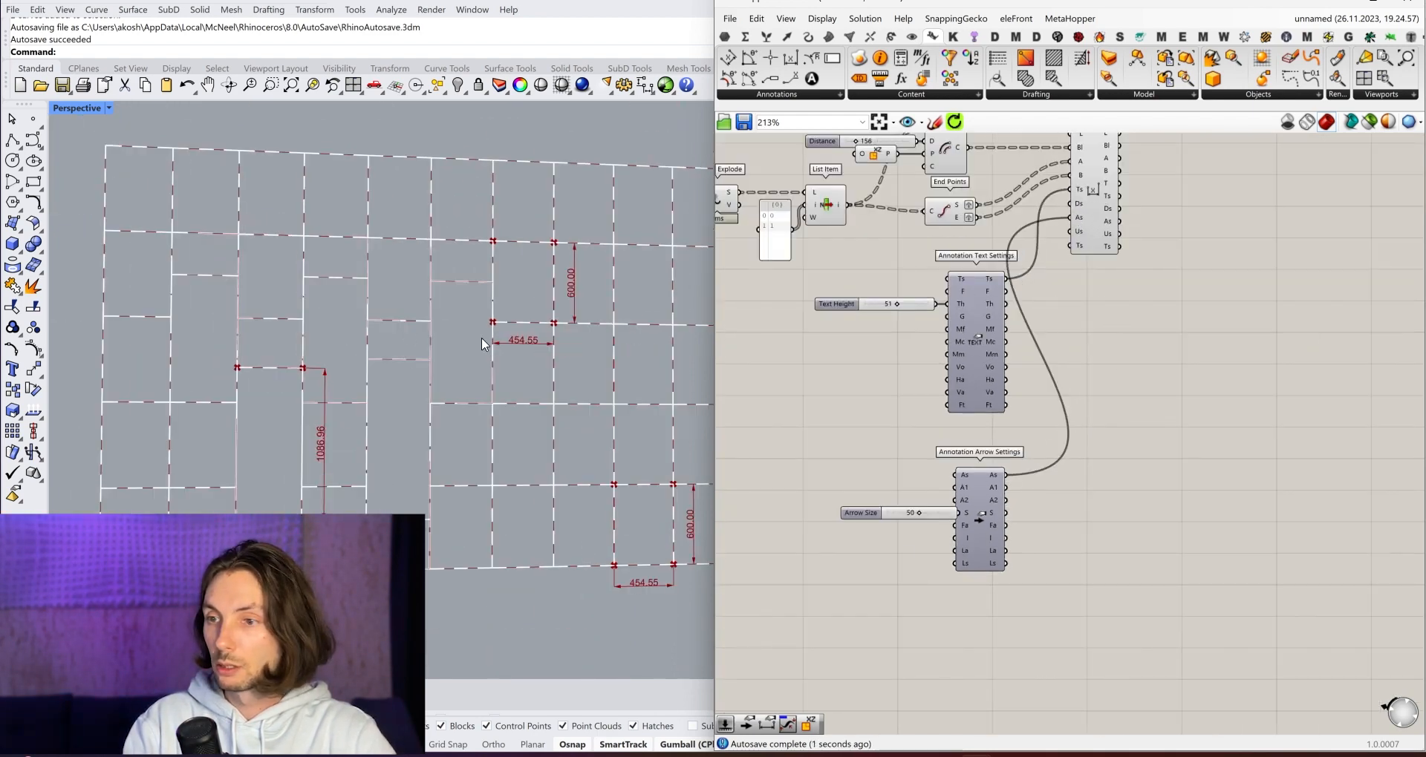
{"action": "scroll", "coordinate": [481, 337], "scroll_direction": "up", "scroll_amount": 2}
{"action": "scroll", "coordinate": [928, 519], "scroll_direction": "up", "scroll_amount": 1}
{"action": "left_click_drag", "start_coordinate": [913, 518], "coordinate": [913, 518]}
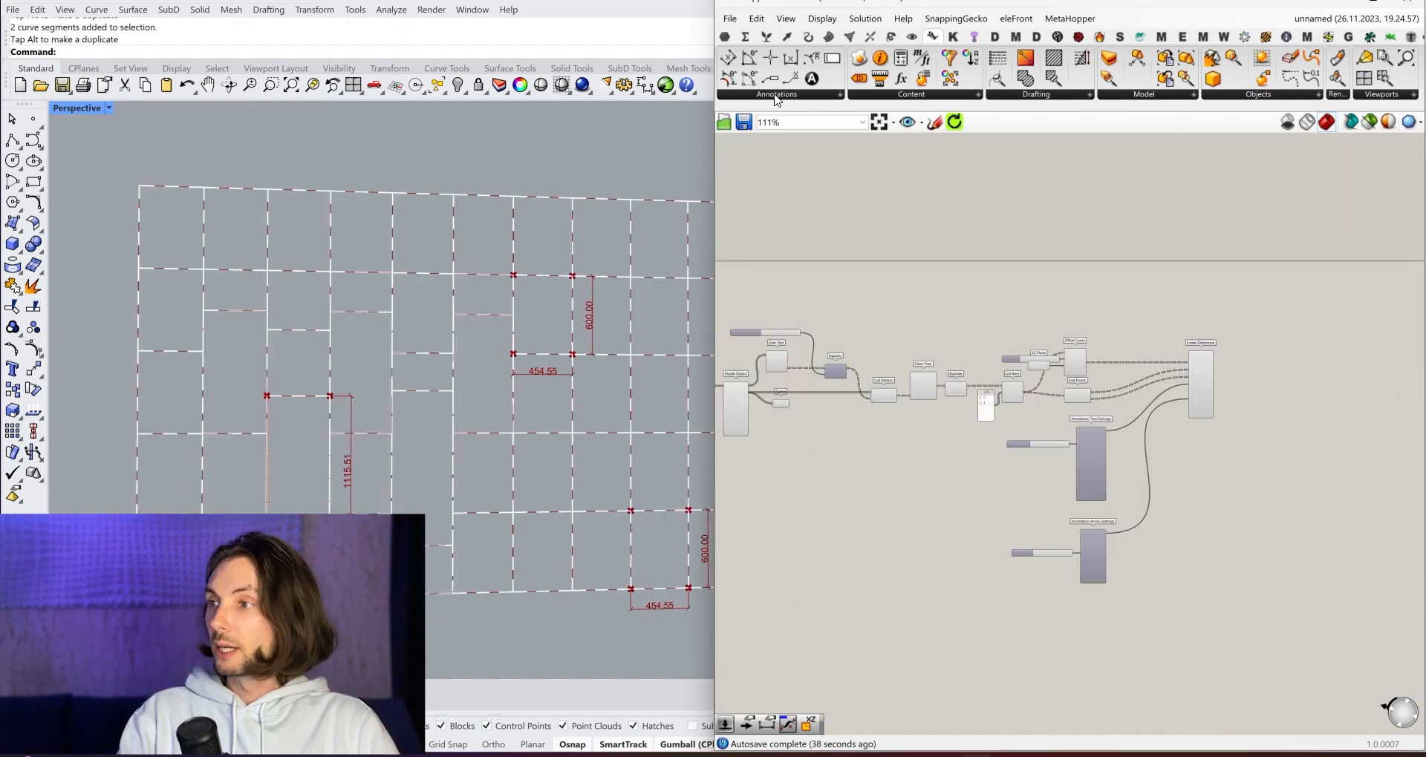
{"action": "left_click", "coordinate": [775, 95]}
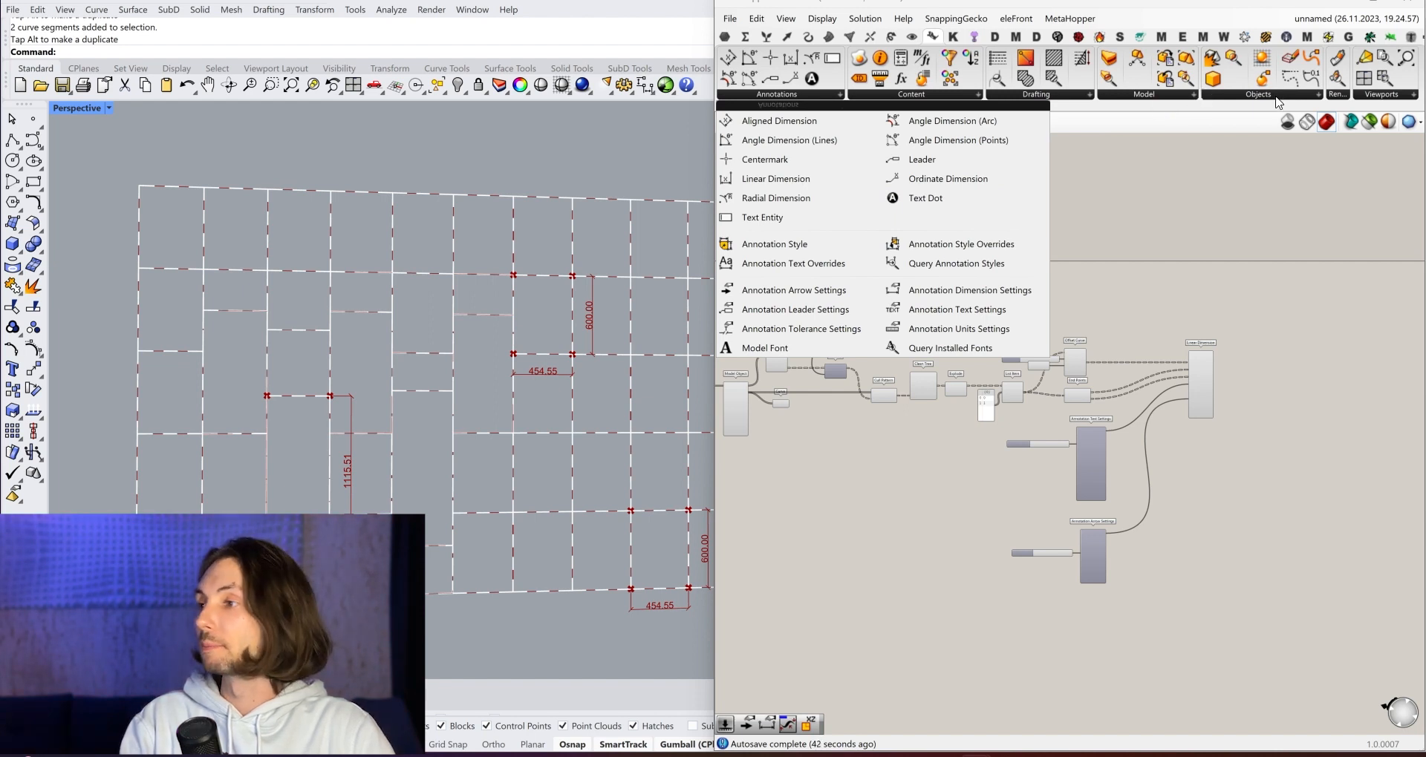
{"action": "left_click", "coordinate": [884, 95]}
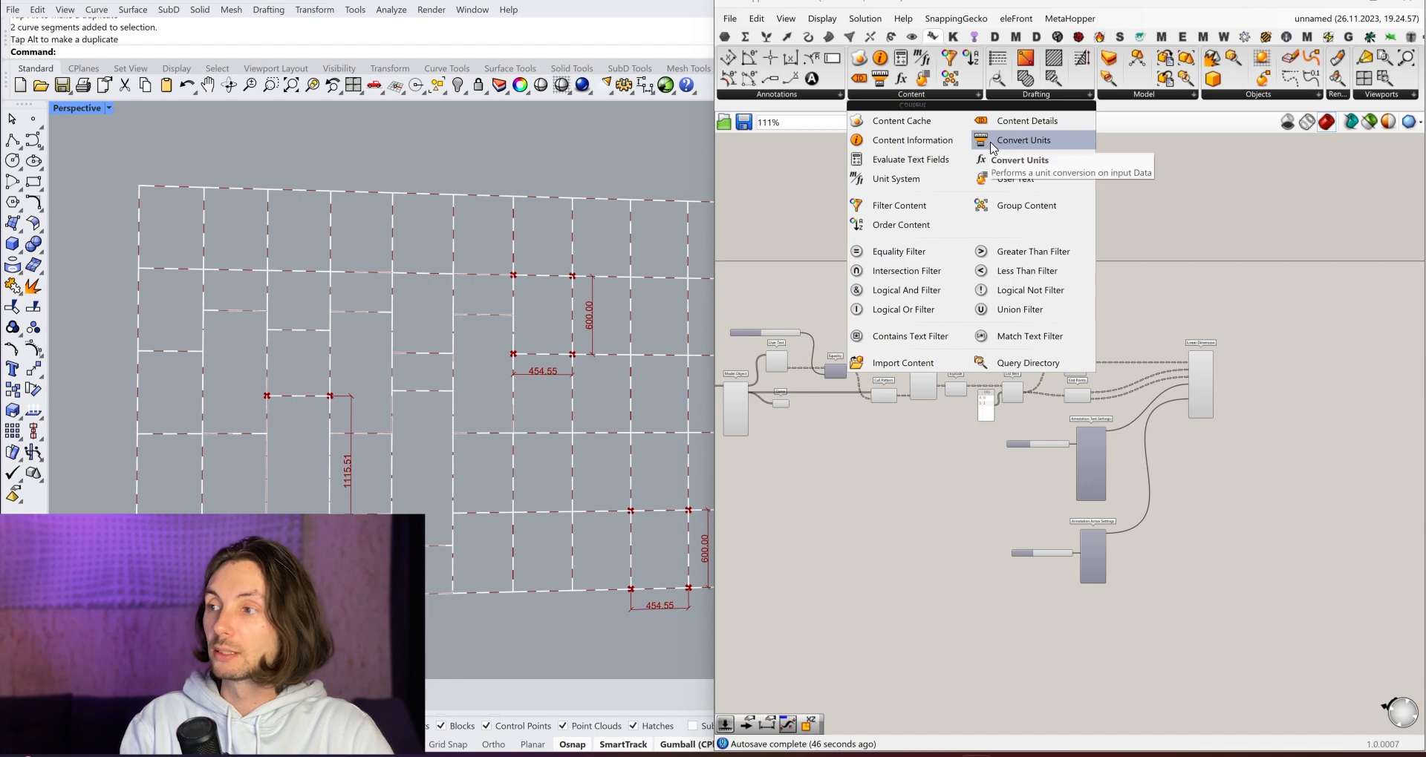
{"action": "left_click", "coordinate": [776, 95]}
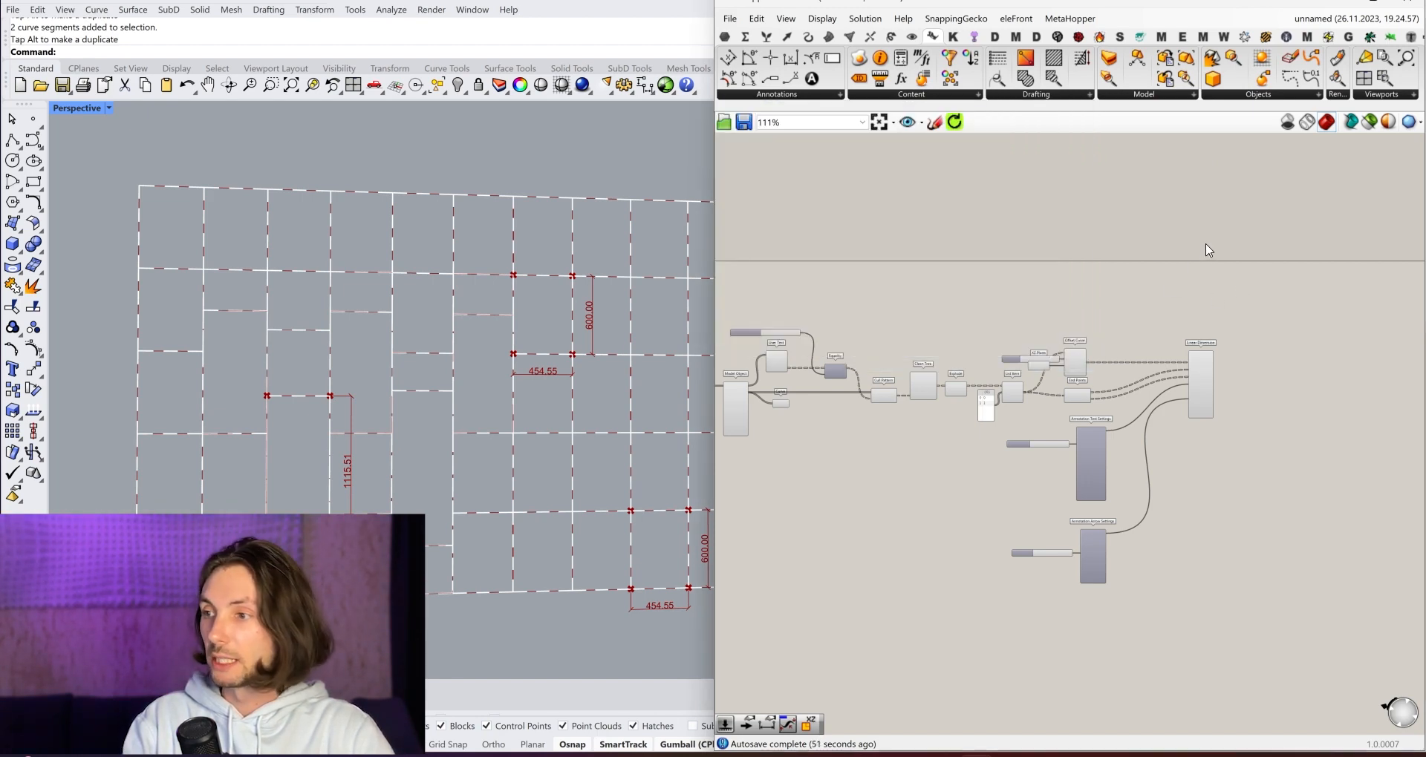
{"action": "left_click", "coordinate": [1035, 94]}
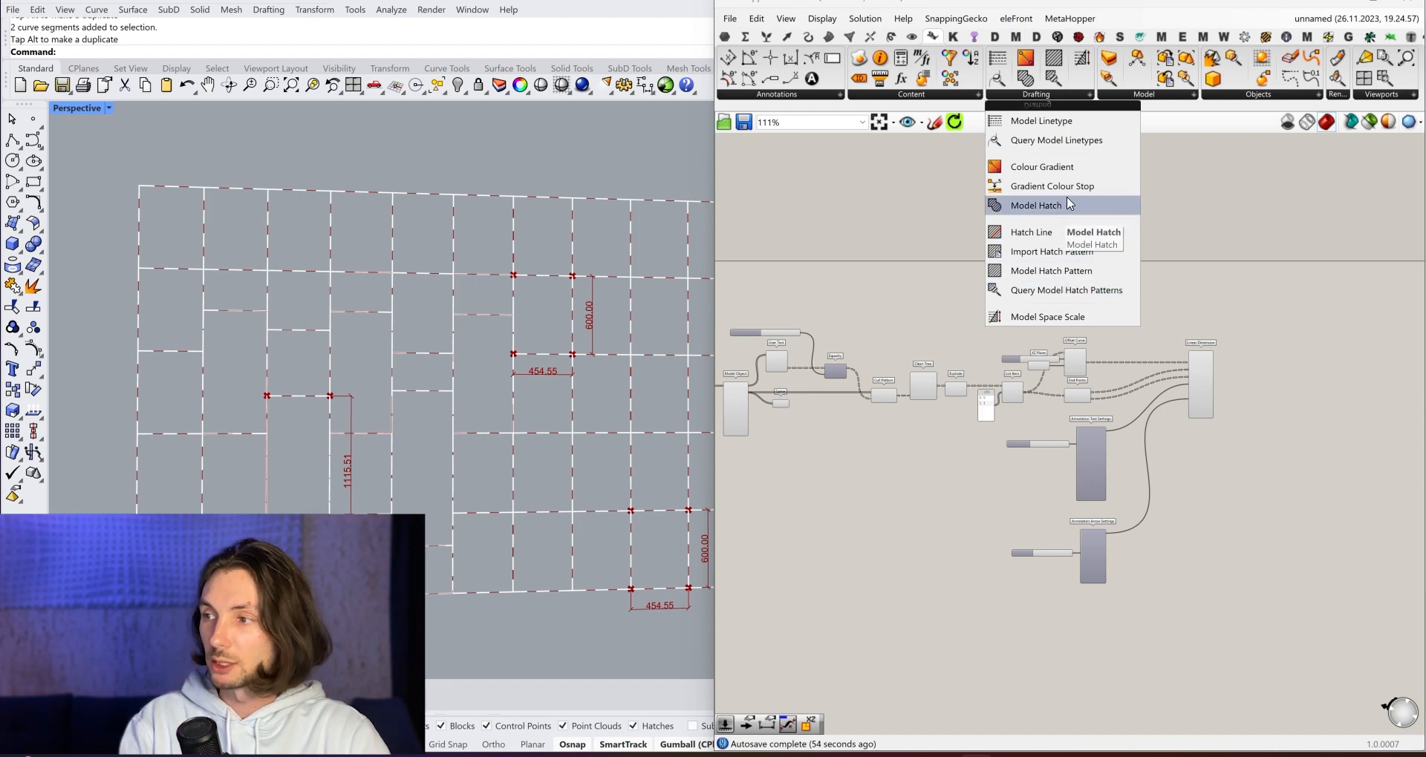
Bake the Linear Dimension output into Rhino on the Default layer, keeping the default attributes.
{"action": "scroll", "coordinate": [1228, 377], "scroll_direction": "up", "scroll_amount": 3}
{"action": "left_click", "coordinate": [1179, 384]}
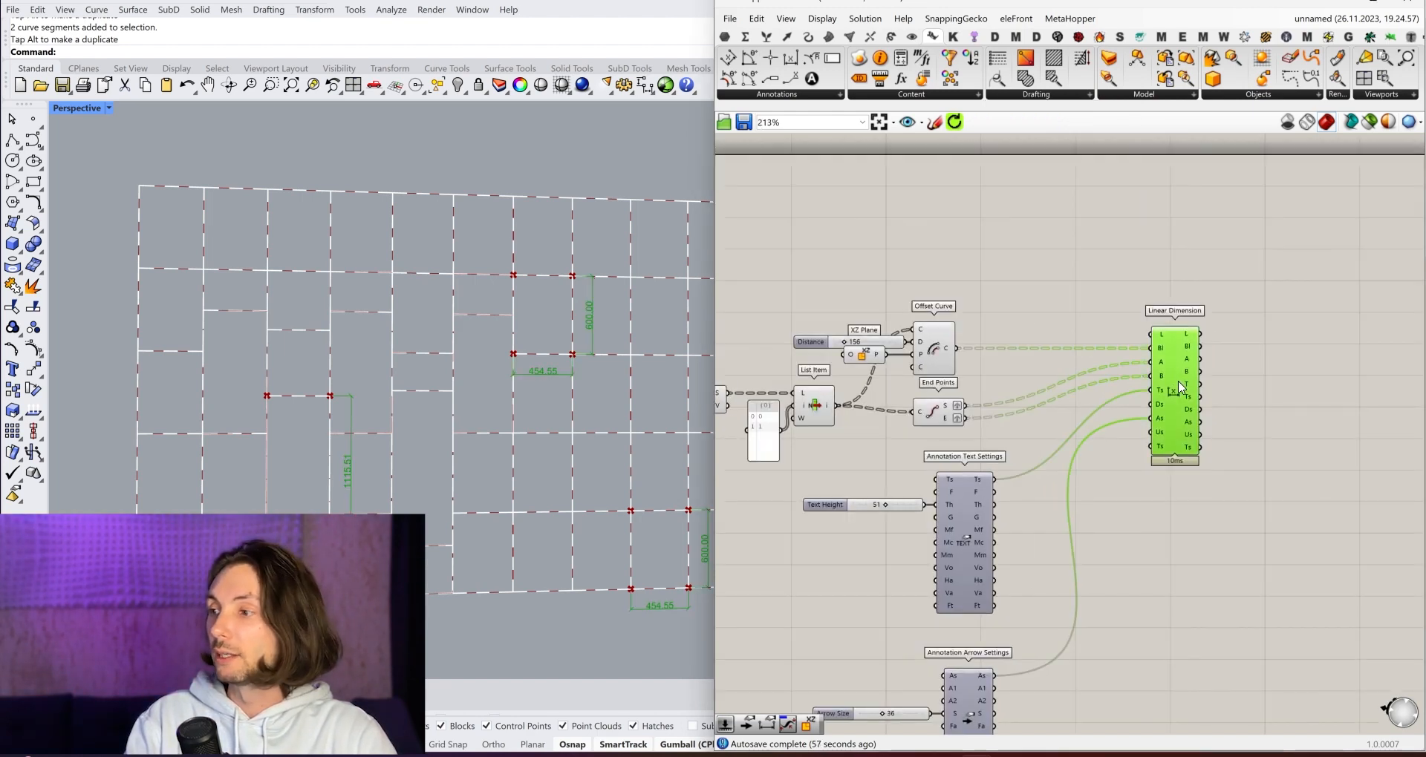
{"action": "right_click", "coordinate": [1180, 384]}
{"action": "left_click", "coordinate": [1207, 439]}
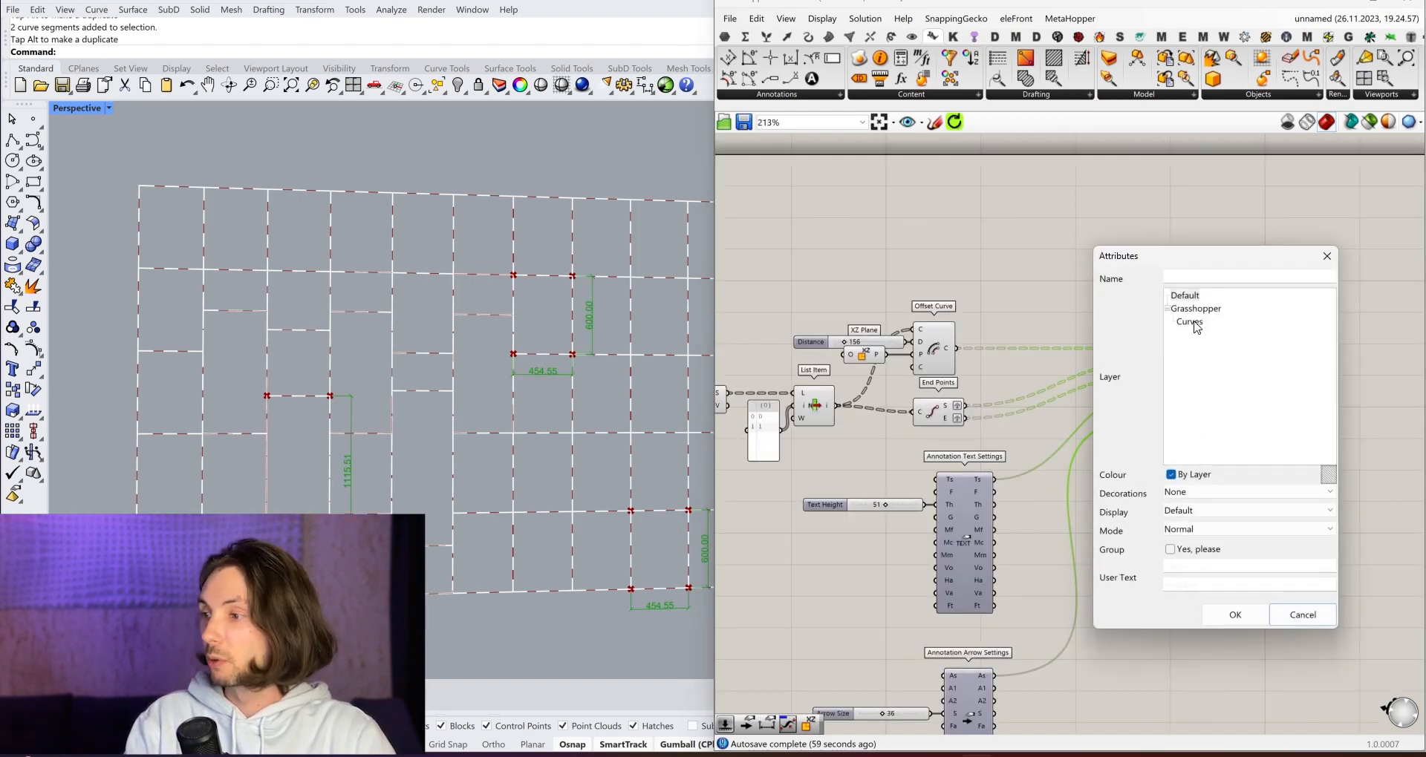
{"action": "left_click", "coordinate": [1235, 615]}
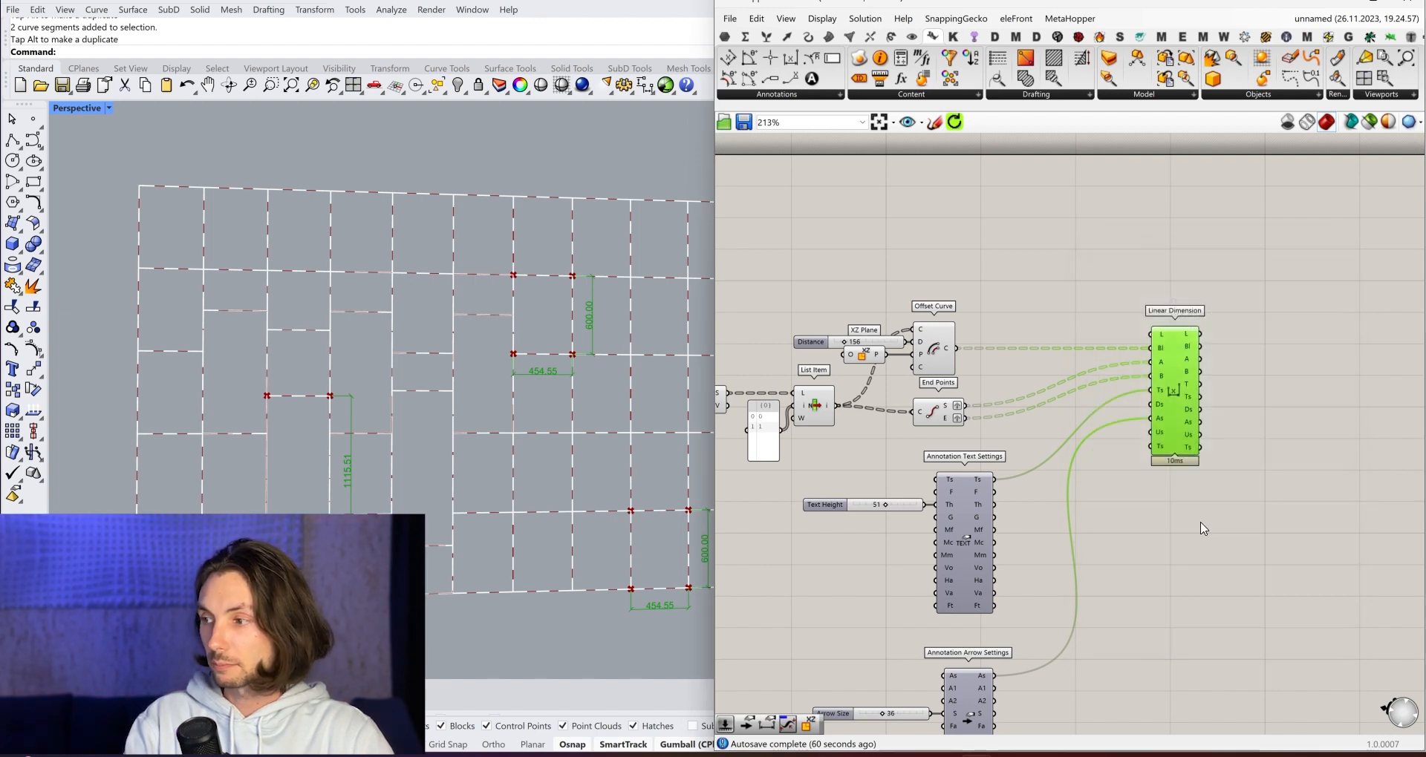
Switch to Rhino, examine the properties of the baked vertical dimension beside the tall cell, and deselect it to view the whole grid.
{"action": "scroll", "coordinate": [364, 475], "scroll_direction": "up", "scroll_amount": 4}
{"action": "left_click", "coordinate": [346, 504]}
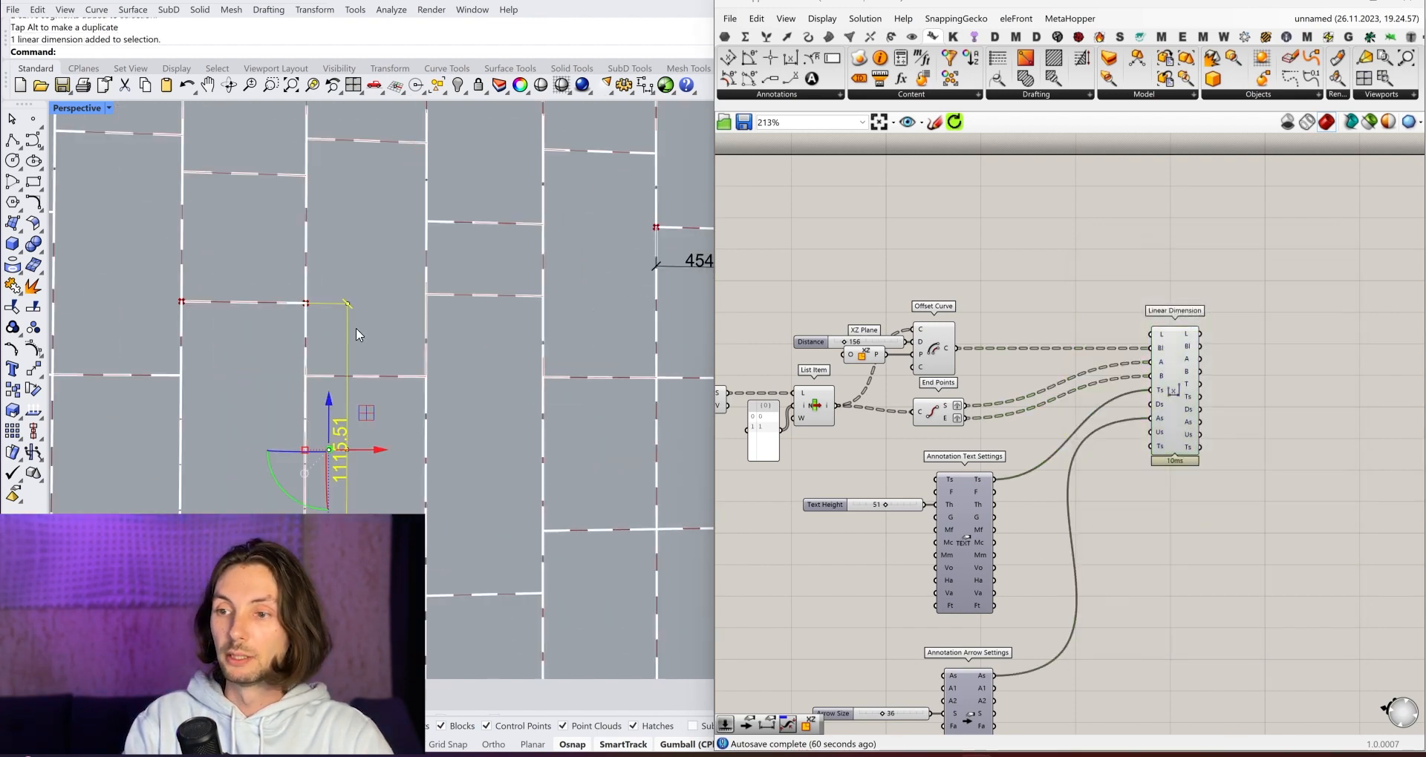
{"action": "left_click", "coordinate": [1372, 2]}
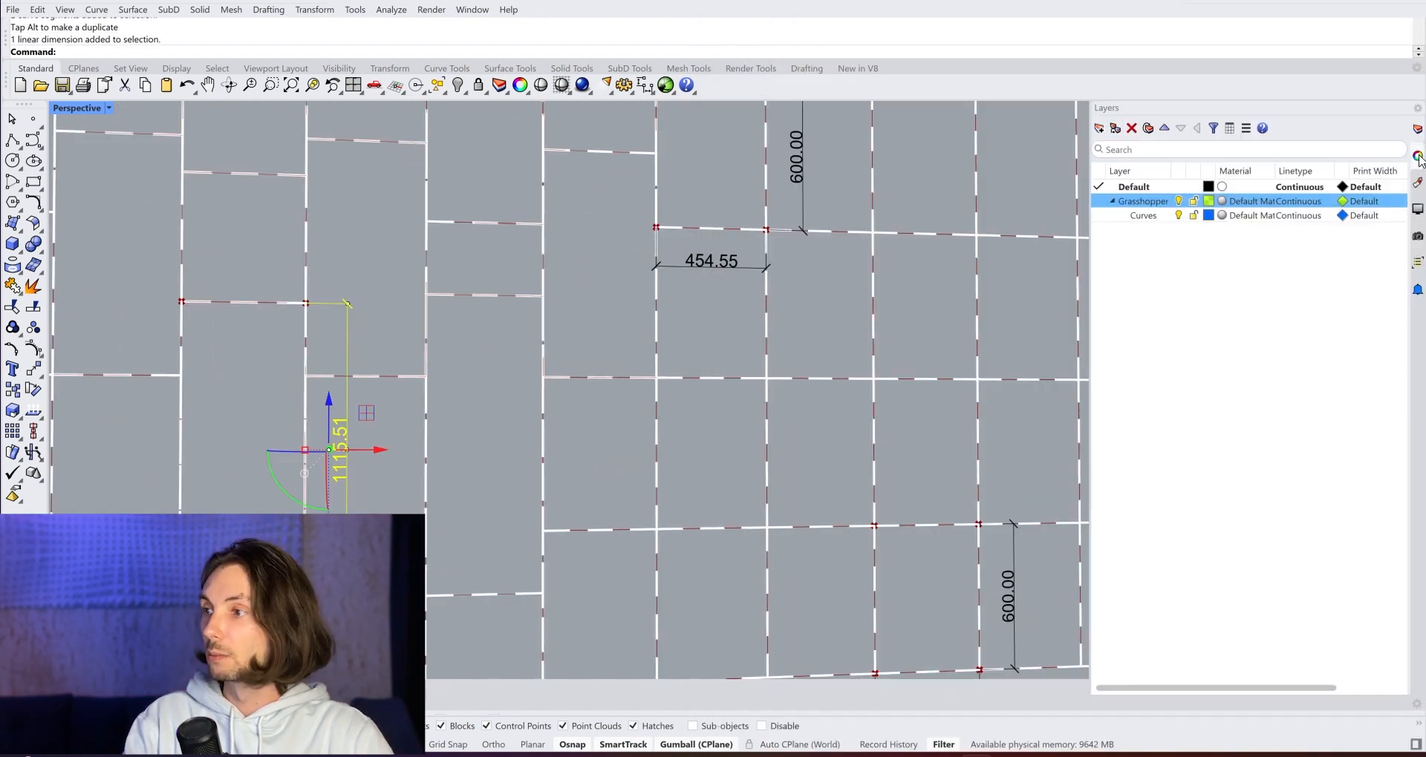
{"action": "left_click", "coordinate": [1418, 157]}
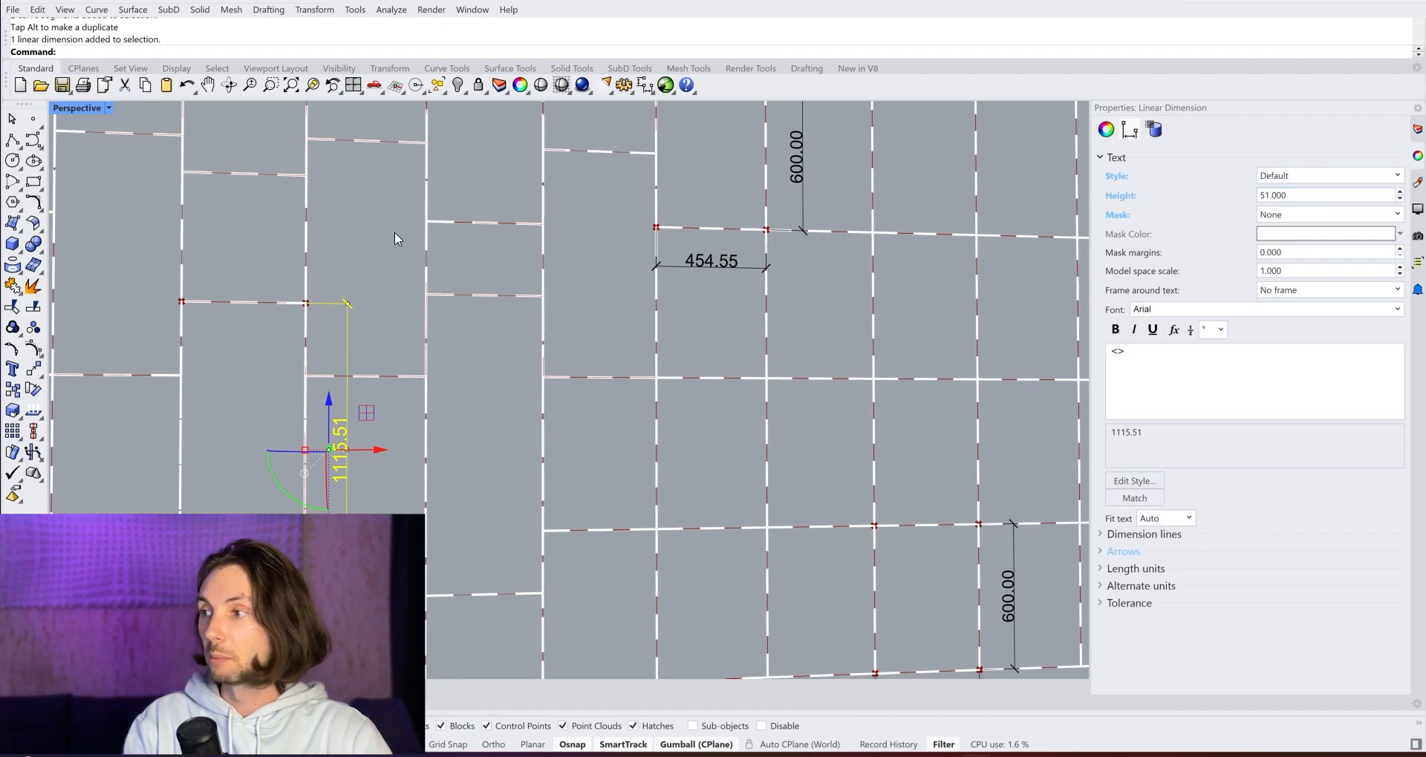
{"action": "scroll", "coordinate": [839, 356], "scroll_direction": "down", "scroll_amount": 5}
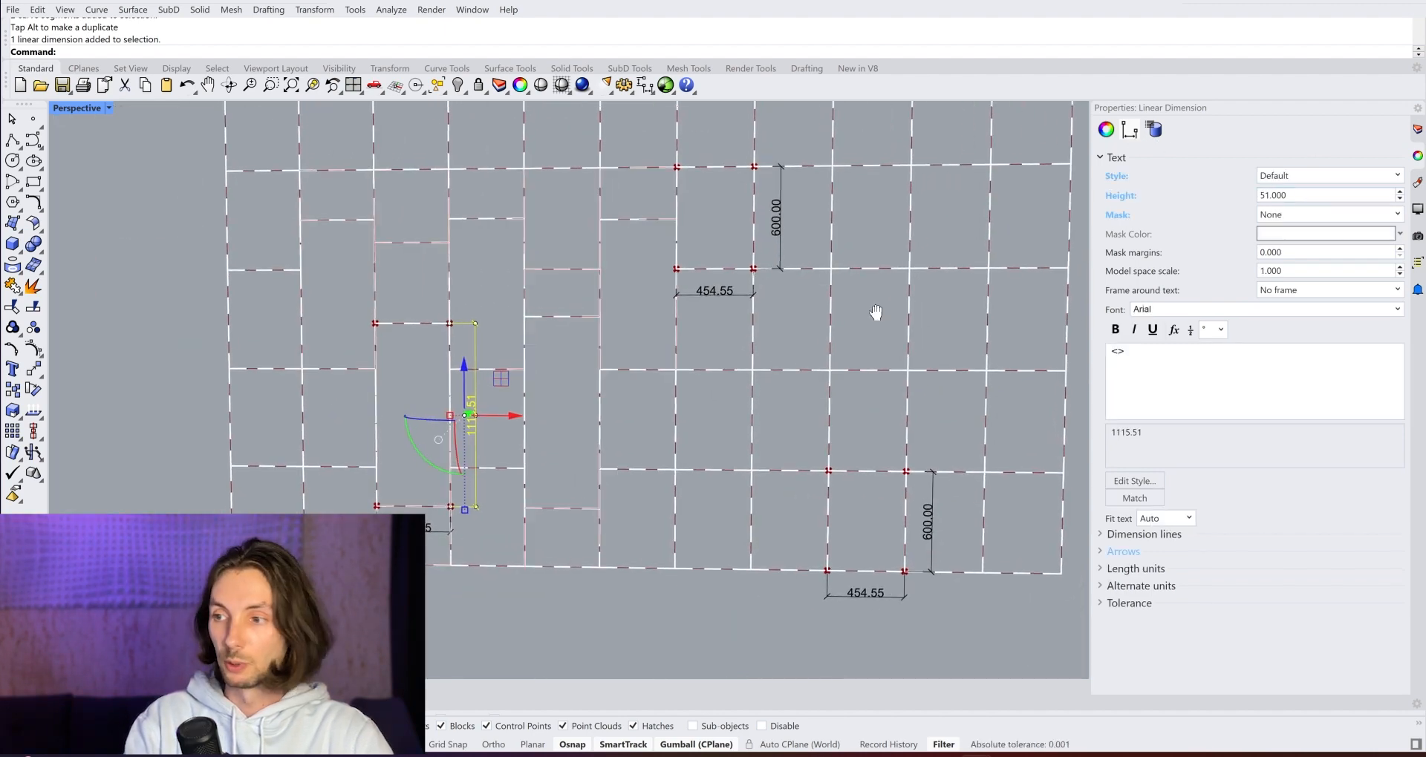
{"action": "left_click", "coordinate": [741, 390]}
{"action": "scroll", "coordinate": [741, 391], "scroll_direction": "down", "scroll_amount": 2}
{"action": "right_click_drag", "start_coordinate": [741, 390], "coordinate": [651, 368]}
{"action": "scroll", "coordinate": [597, 388], "scroll_direction": "up", "scroll_amount": 1}
{"action": "right_click_drag", "start_coordinate": [638, 366], "coordinate": [620, 380]}
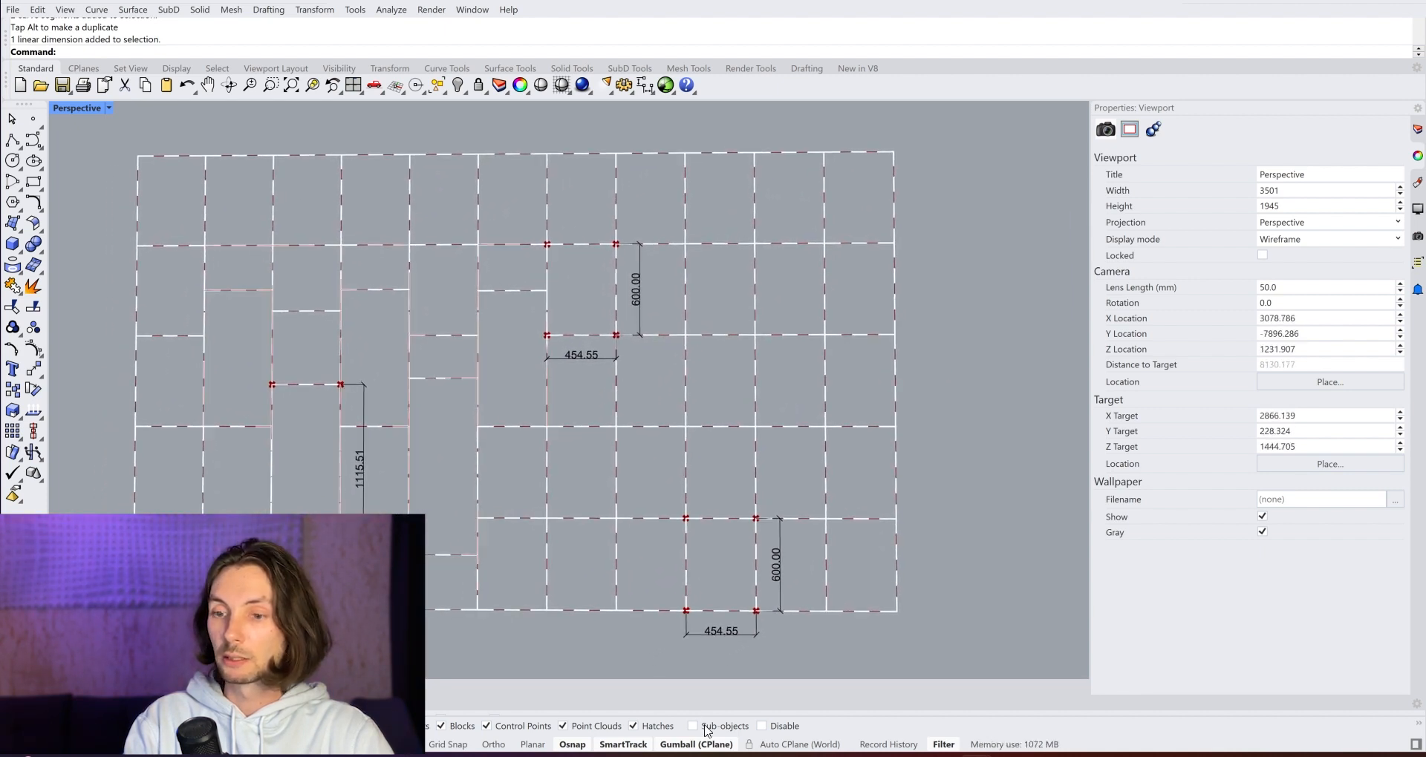